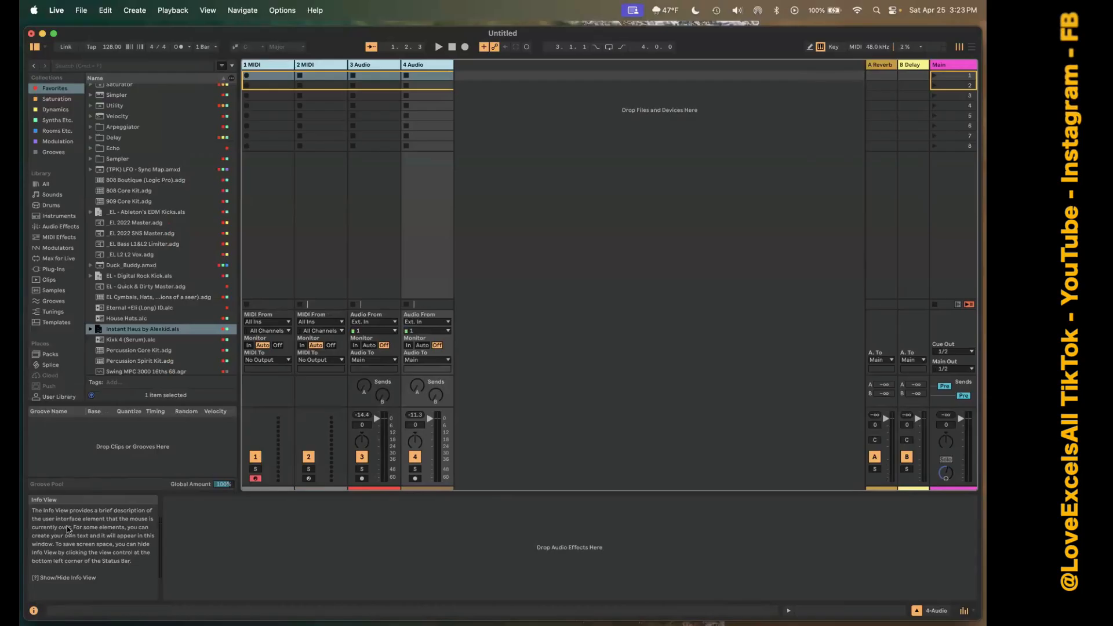
Select the 1 MIDI track, and hide and show the Info View repeatedly, leaving it visible.
click(273, 64)
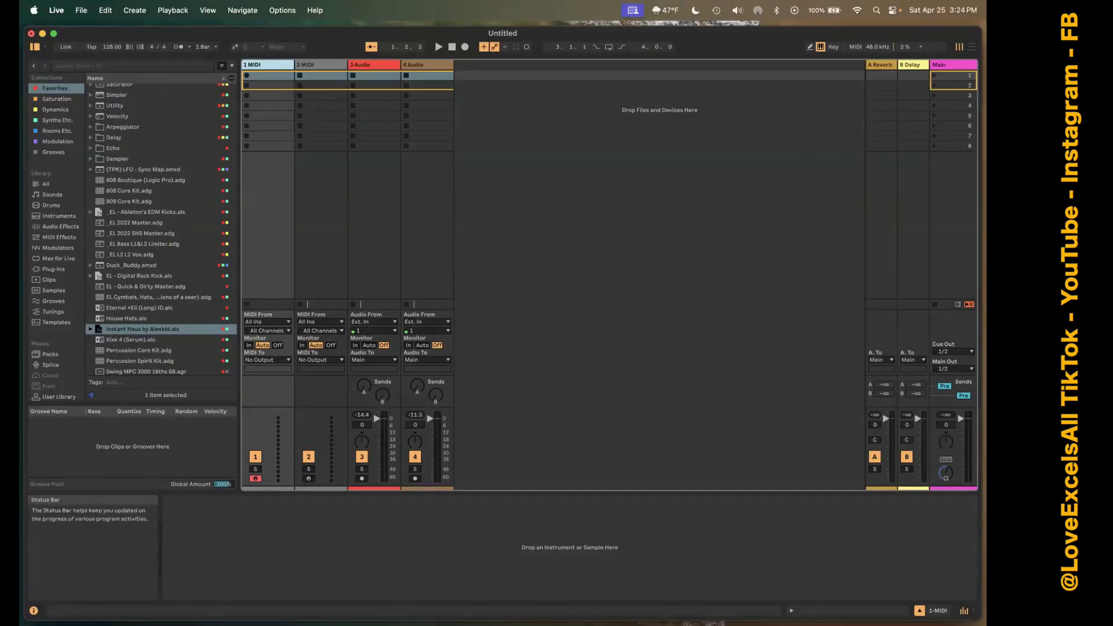
click(33, 610)
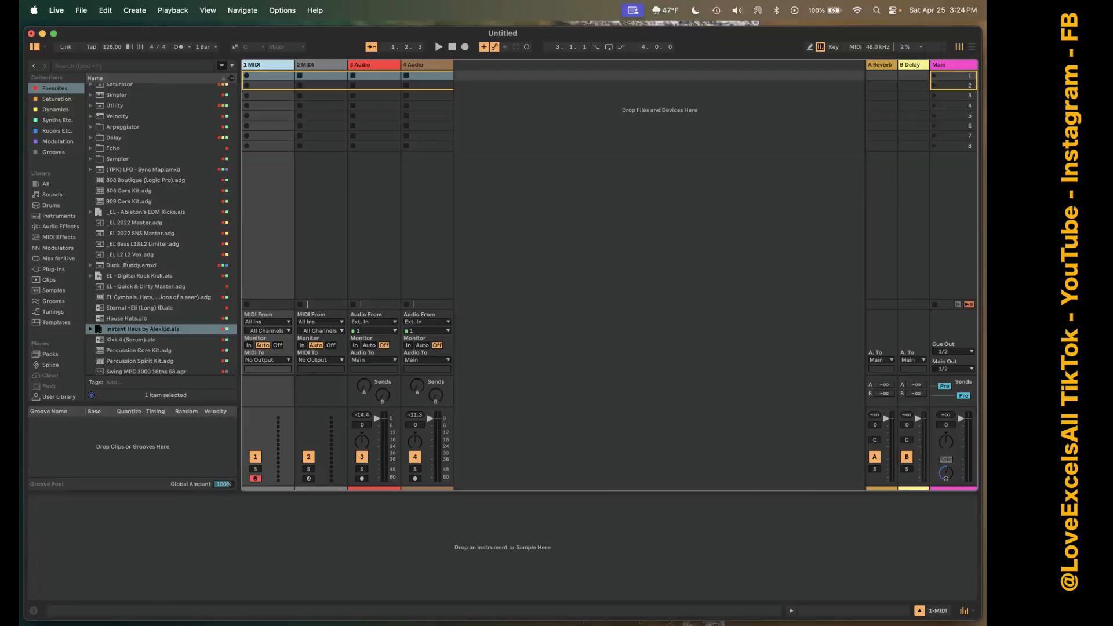
click(33, 610)
click(34, 610)
click(34, 610)
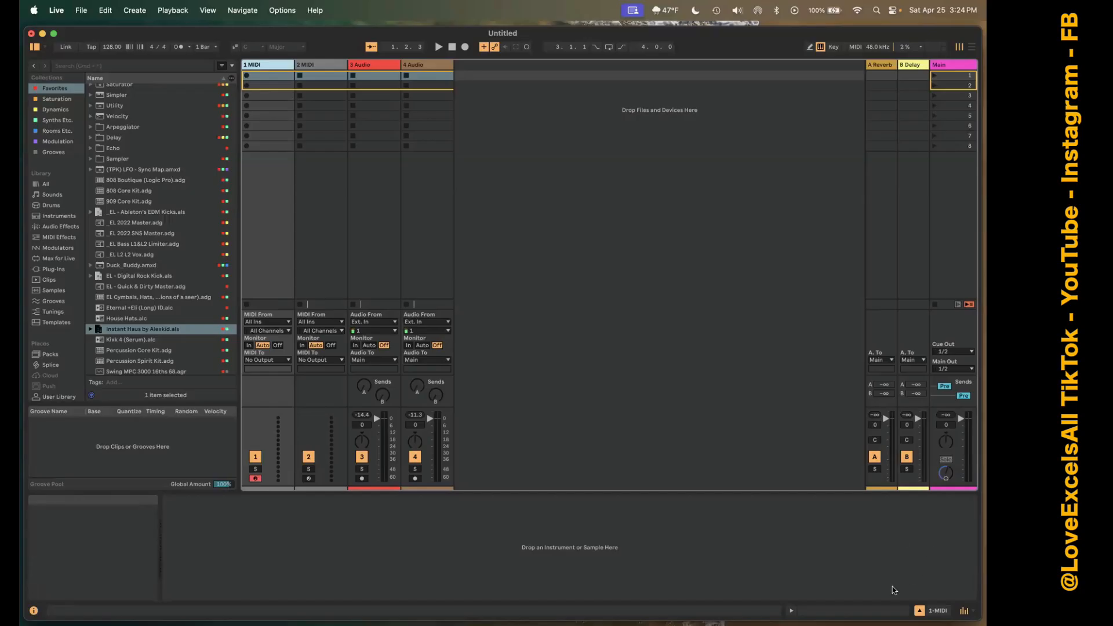
Show and hide the Clip View, and hide the browser and bring it back.
click(791, 610)
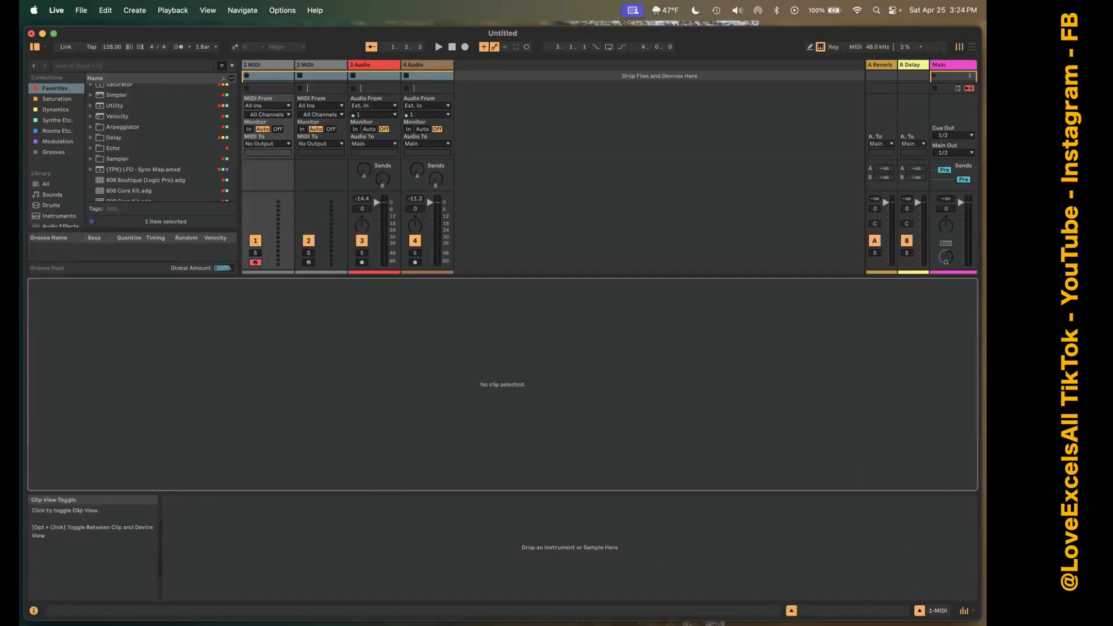
click(791, 611)
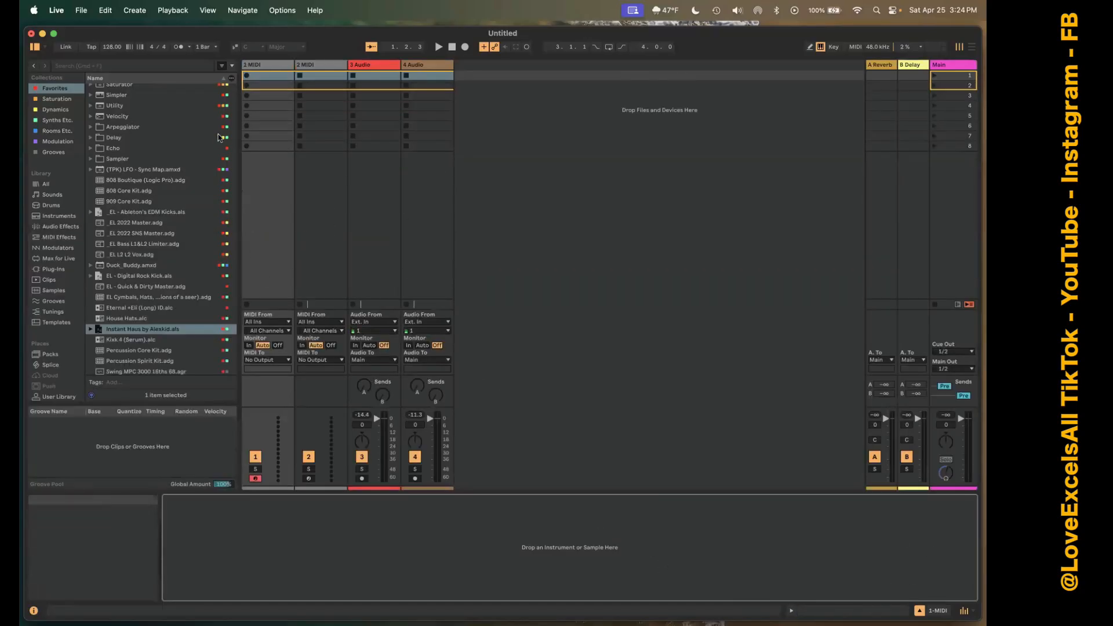
click(34, 47)
click(35, 49)
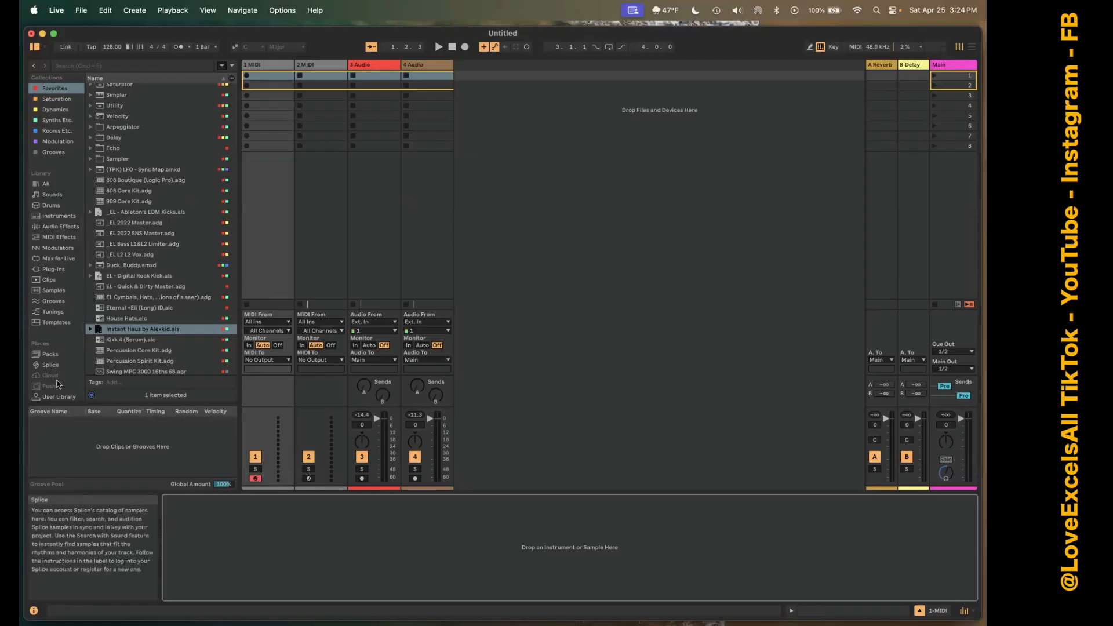
Examine the browser's Places and the contents of each Library category, from All through Templates.
scroll(58, 377, down, 3)
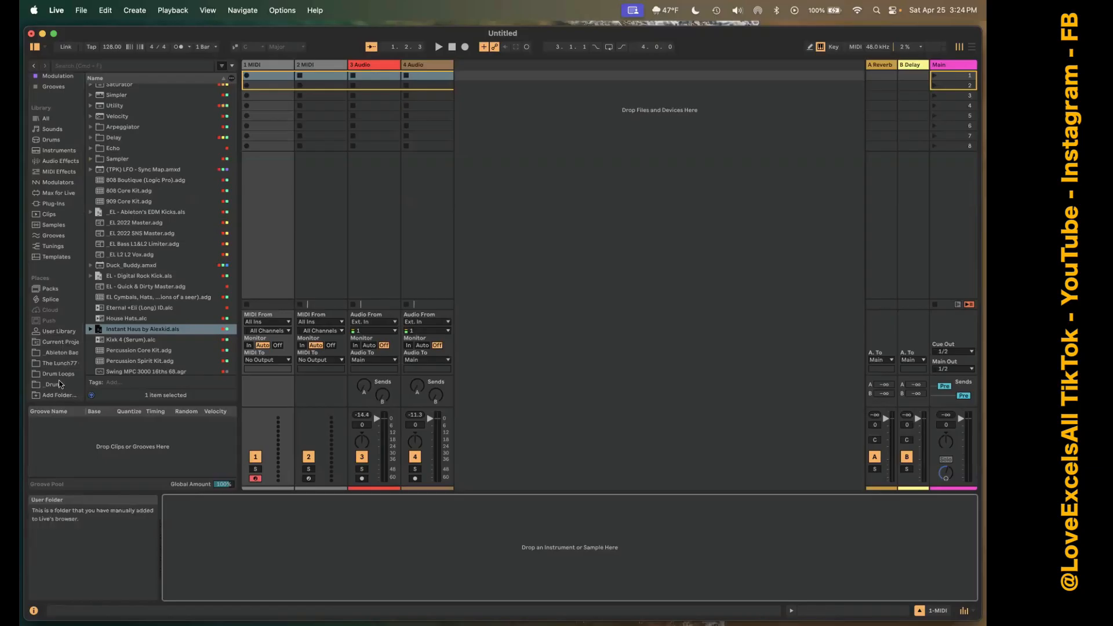
scroll(55, 359, up, 3)
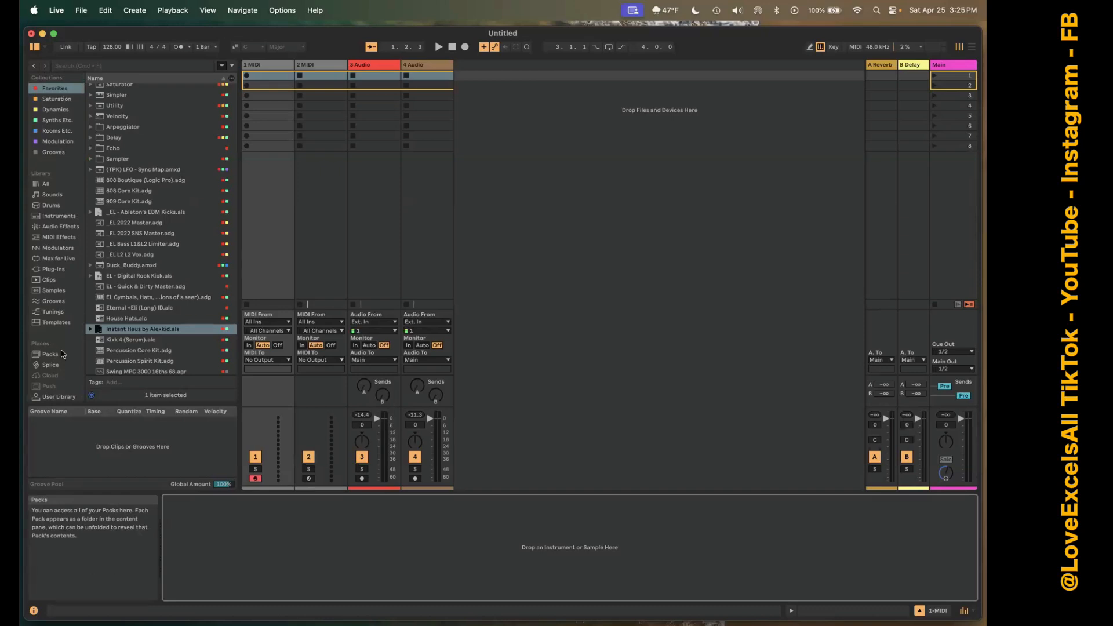
click(50, 184)
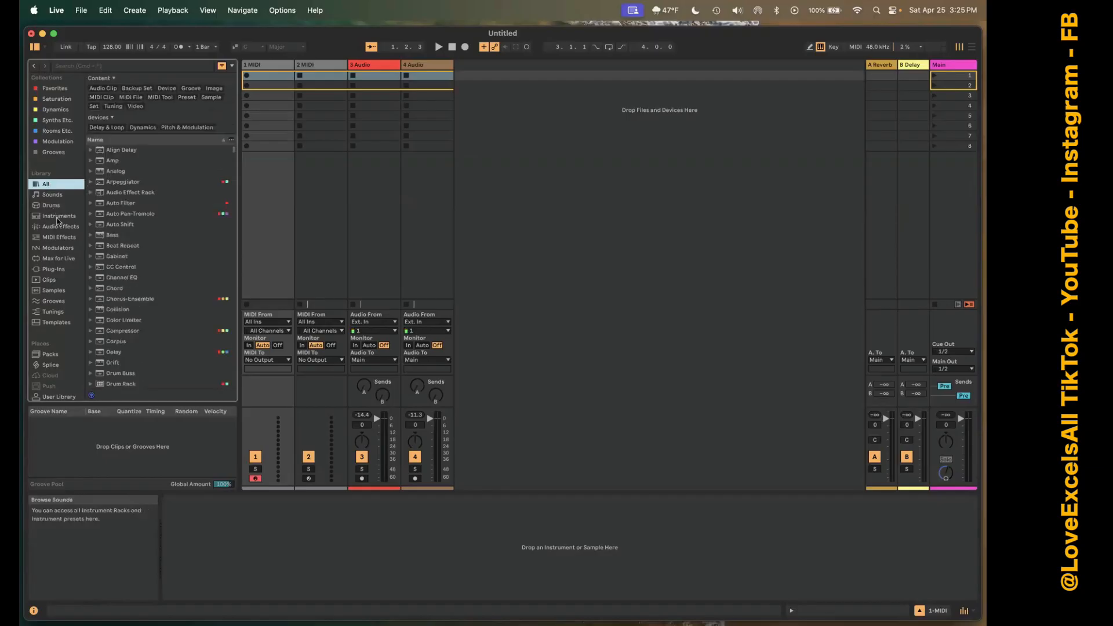
click(51, 195)
click(51, 204)
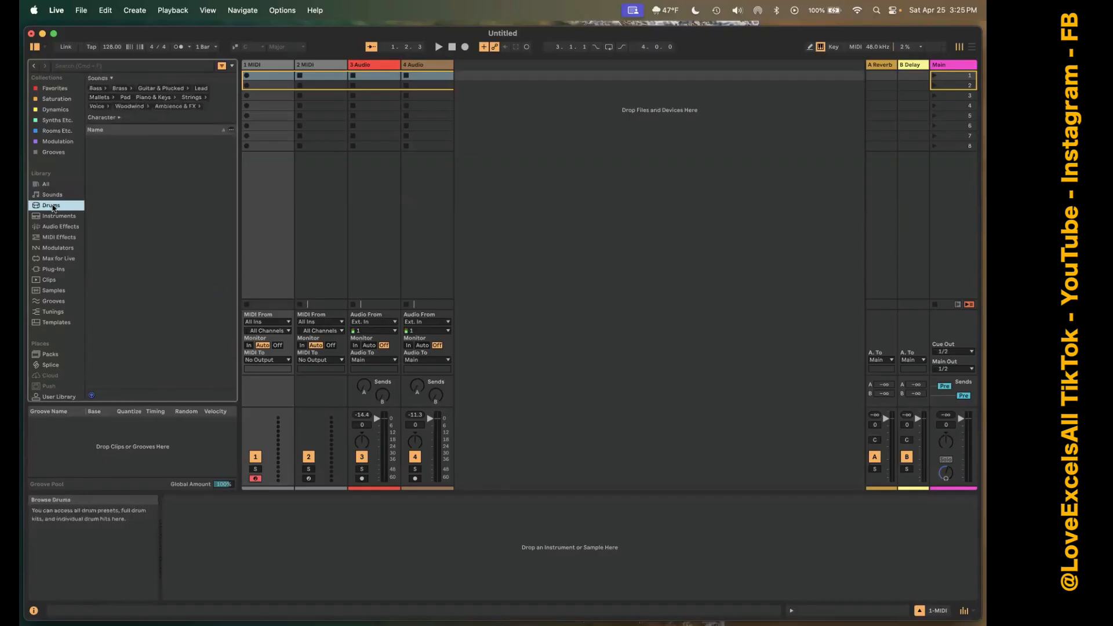
click(66, 216)
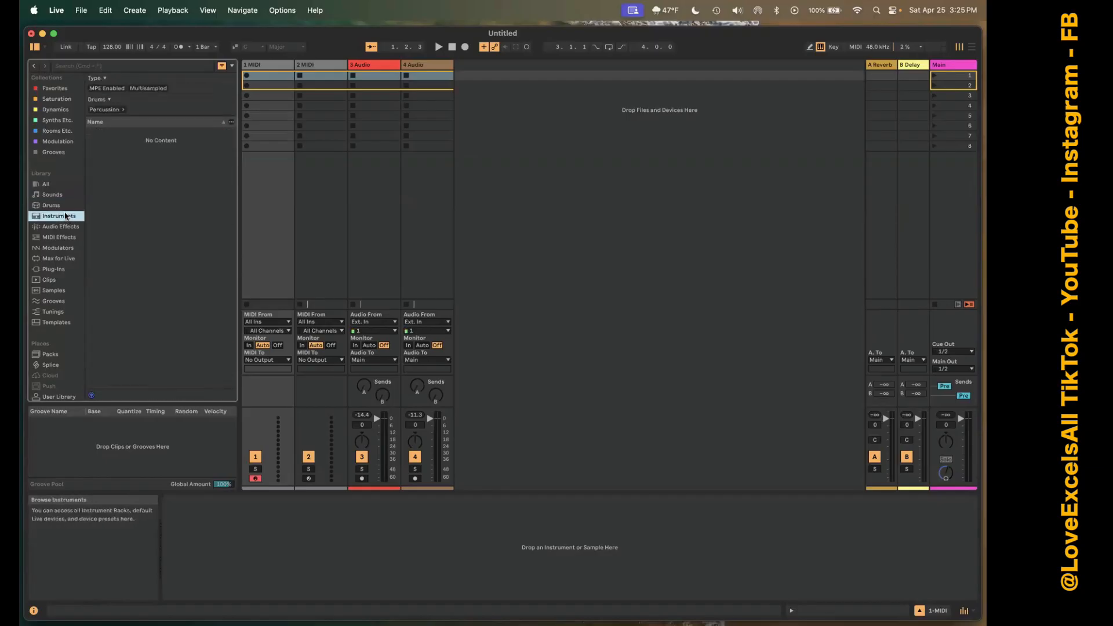
click(68, 228)
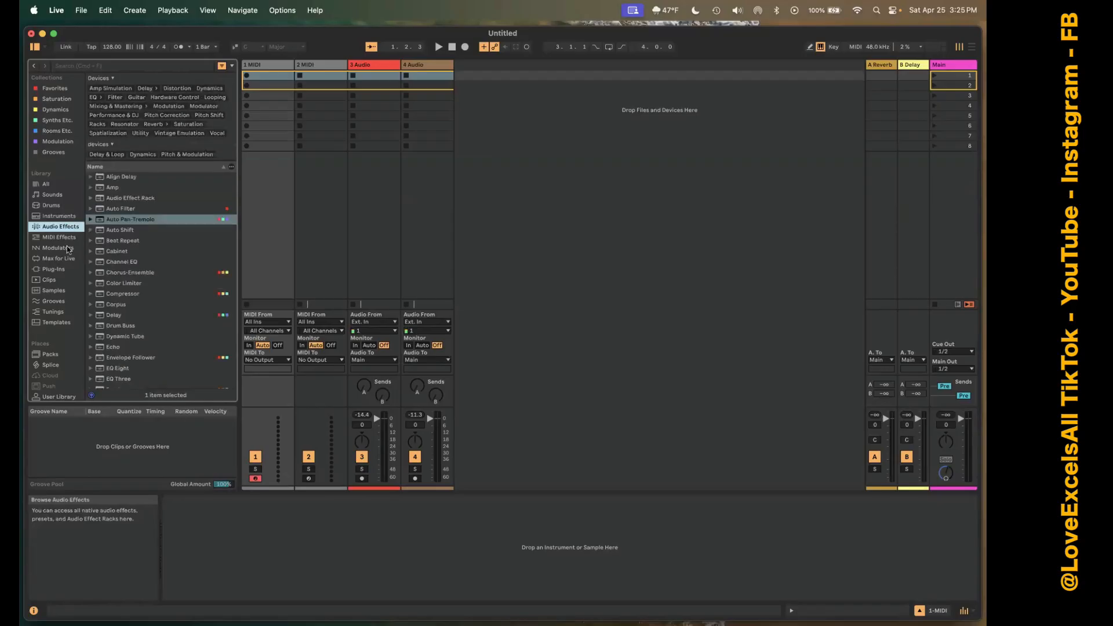
click(67, 238)
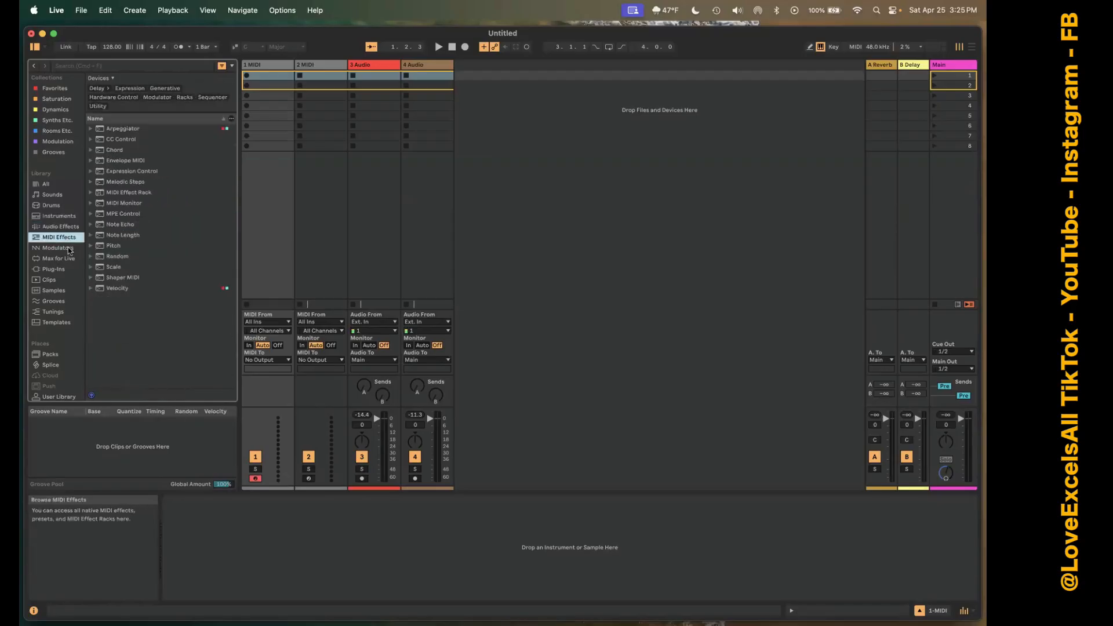
click(69, 248)
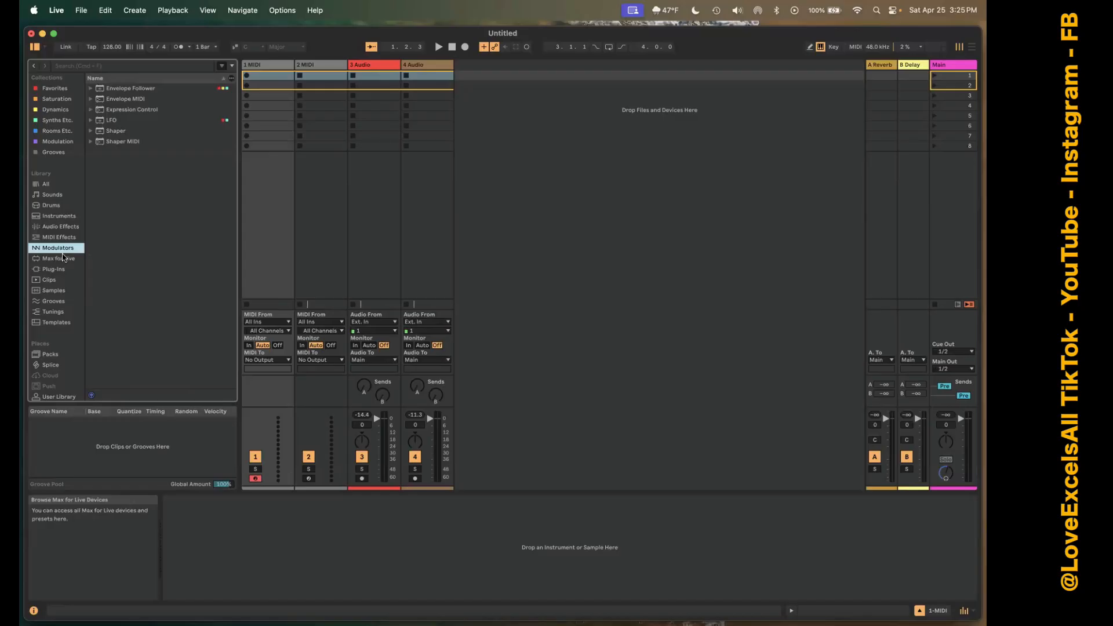
click(67, 261)
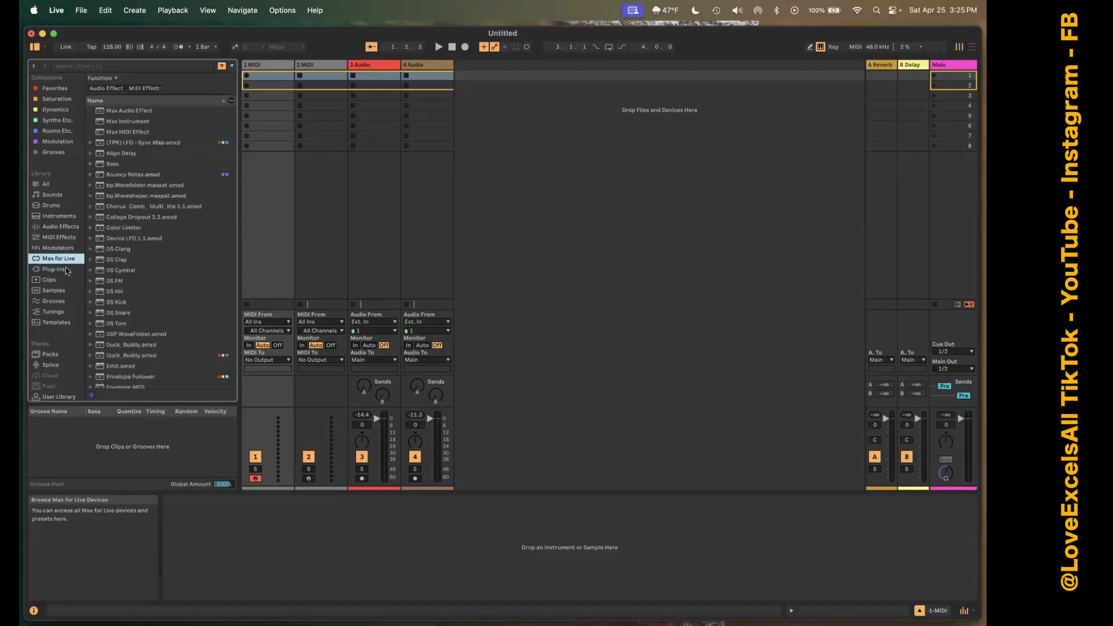
click(58, 270)
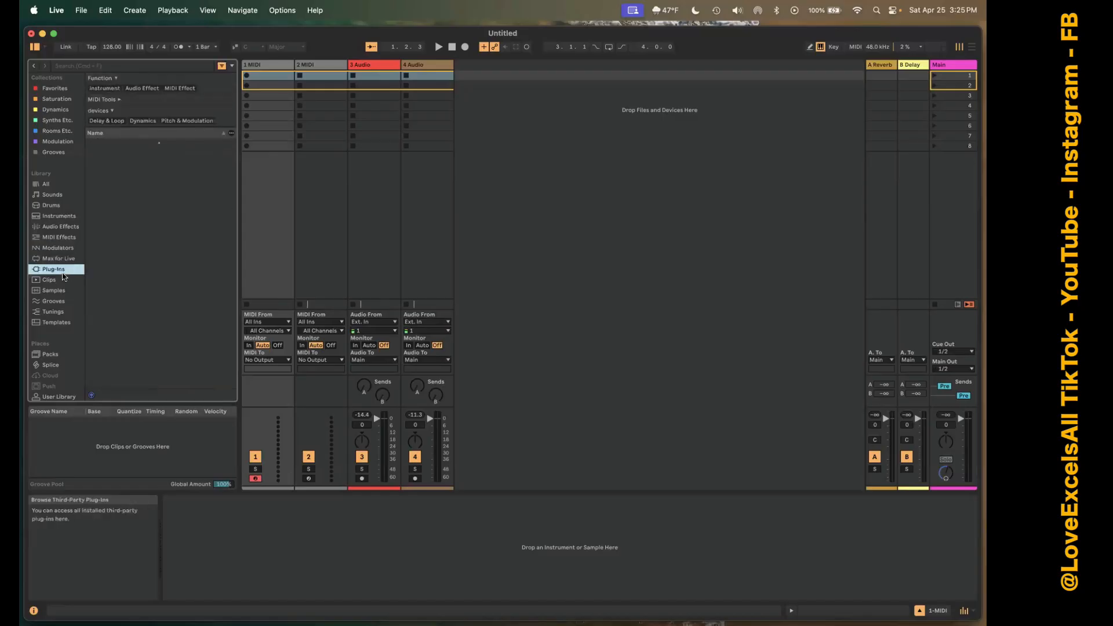
click(58, 282)
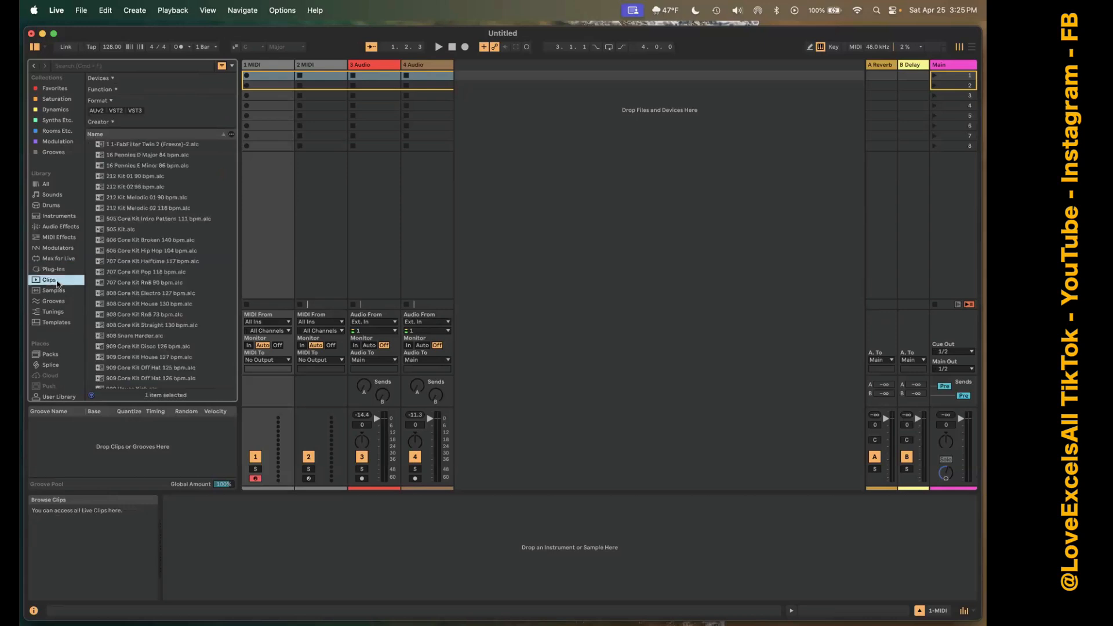
click(56, 291)
click(63, 302)
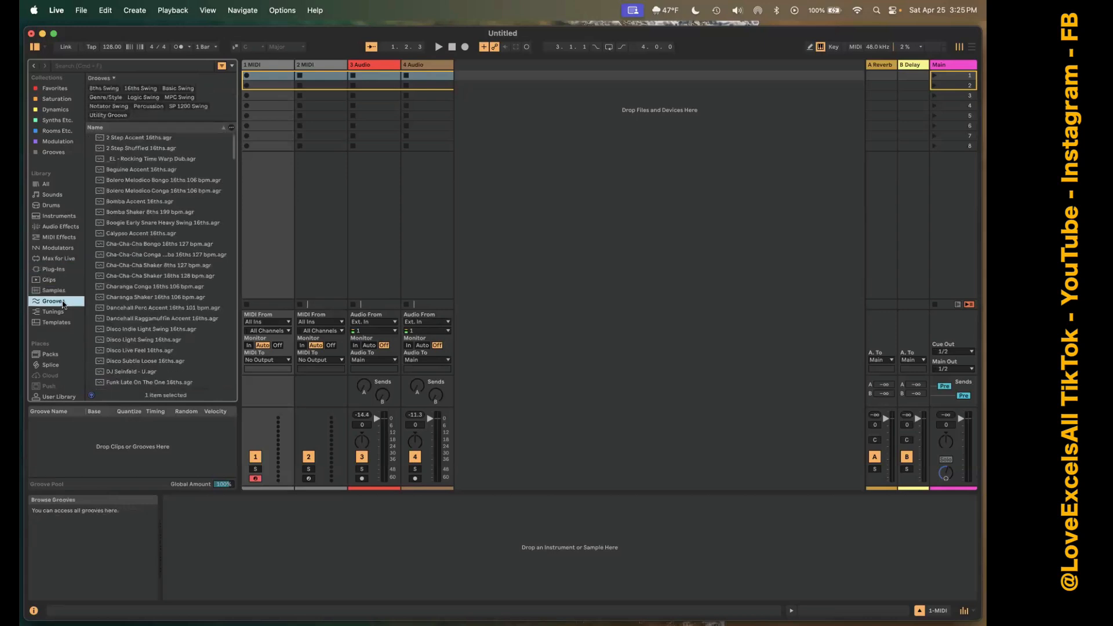
click(66, 313)
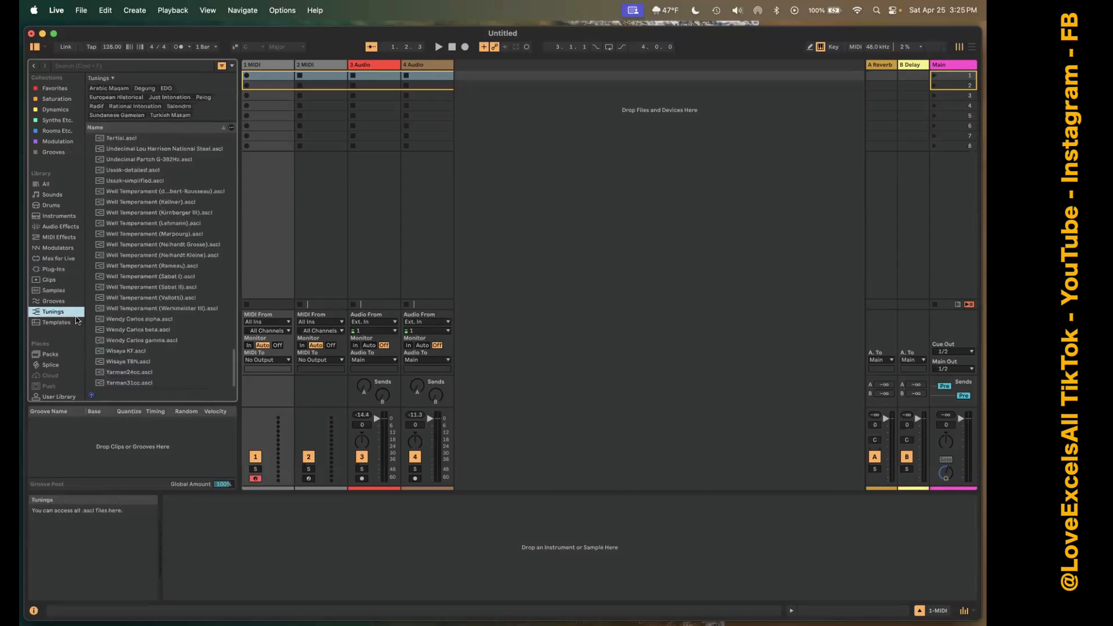
click(68, 325)
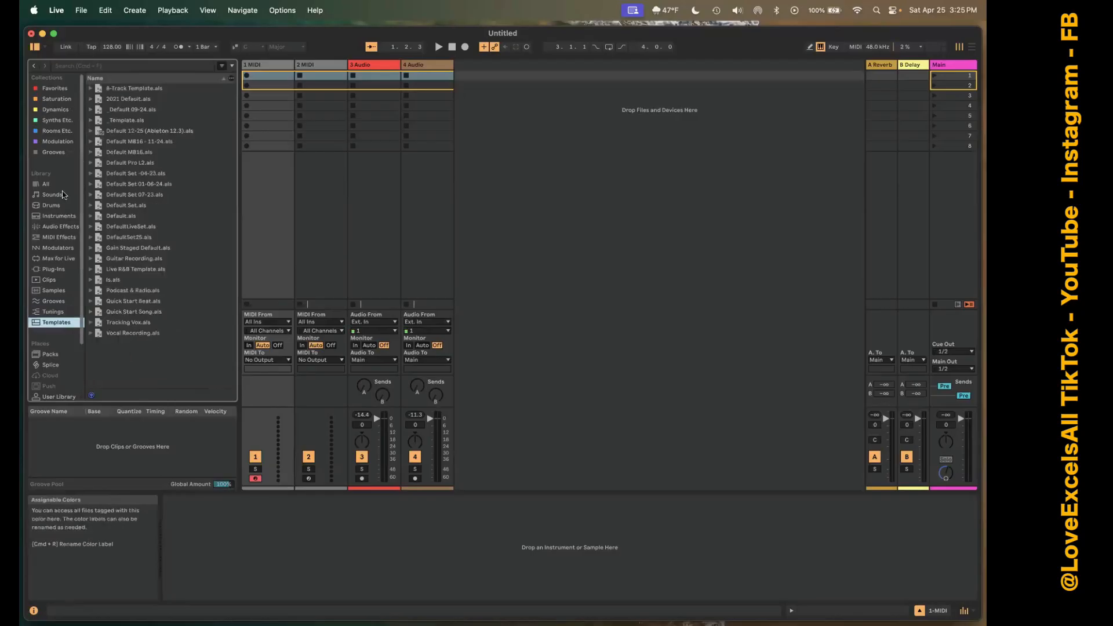
Hide and reshow the browser, and display its Favorites collection.
click(36, 47)
click(35, 47)
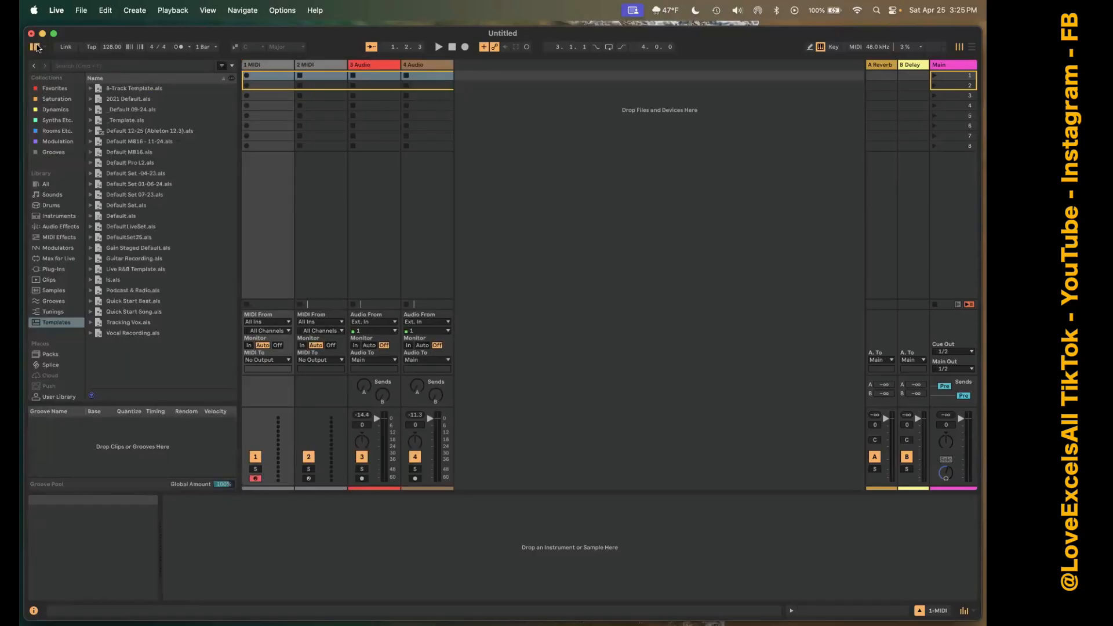
click(85, 67)
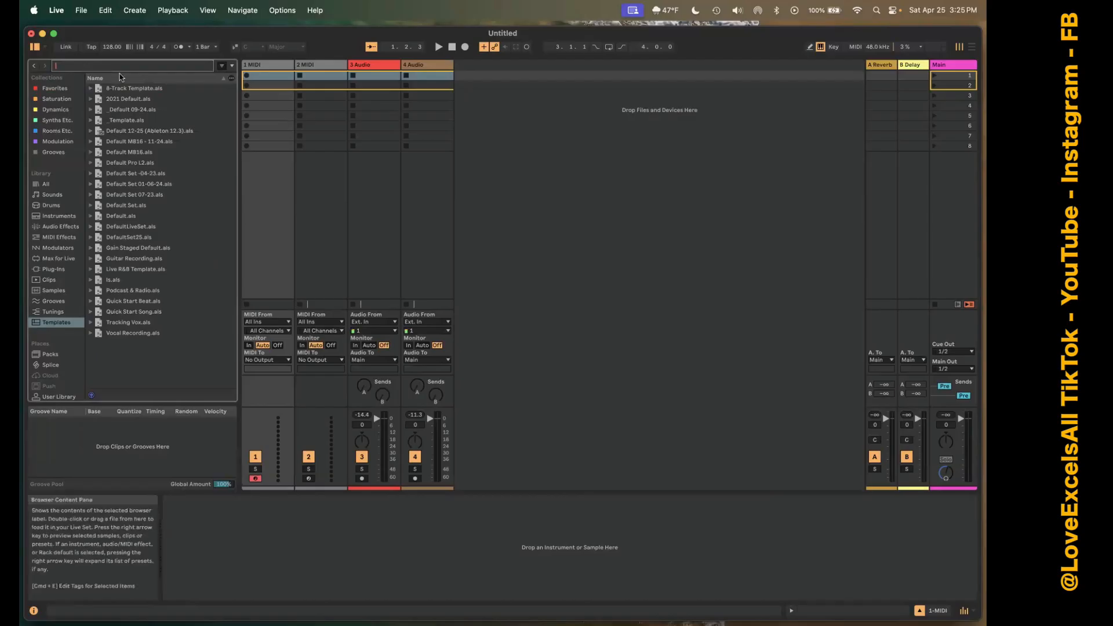
click(74, 88)
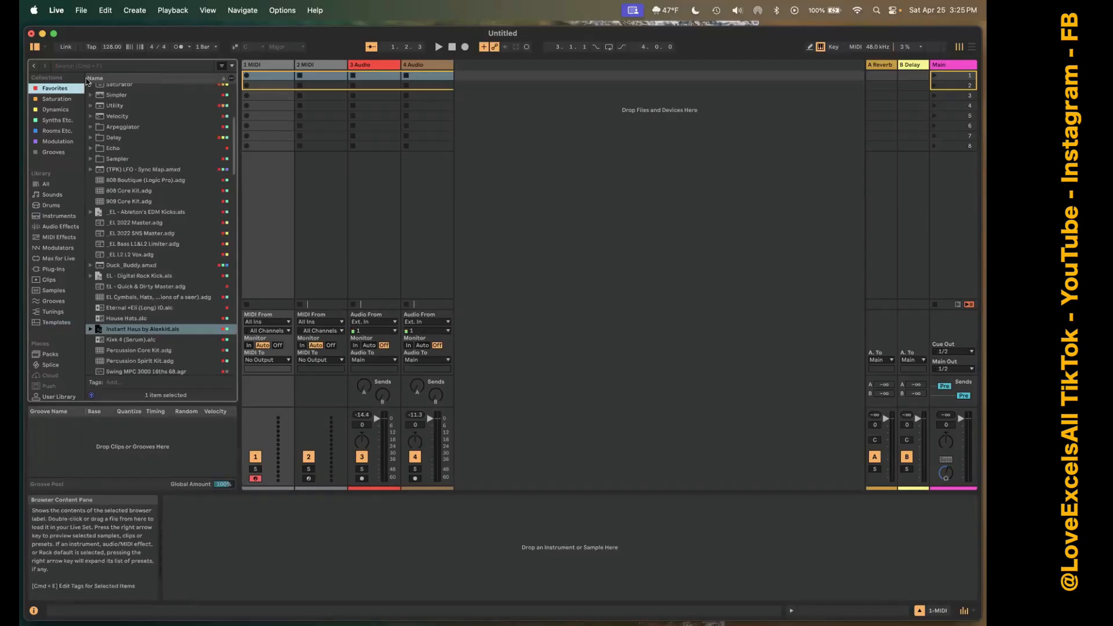
Show the Tuning section below the browser and hide it again.
click(45, 48)
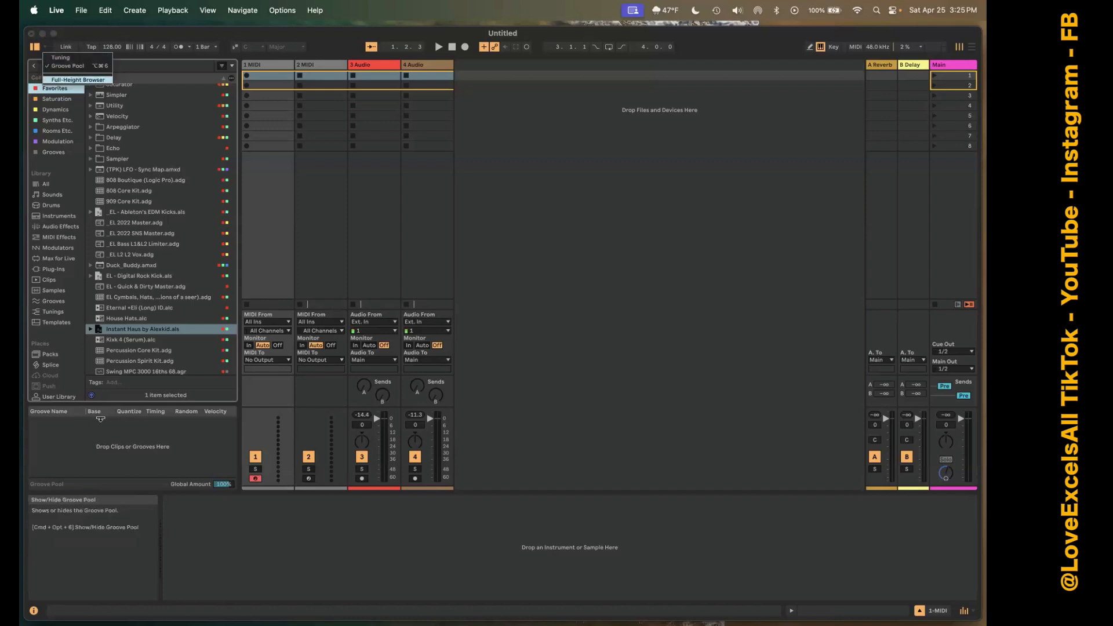
click(62, 58)
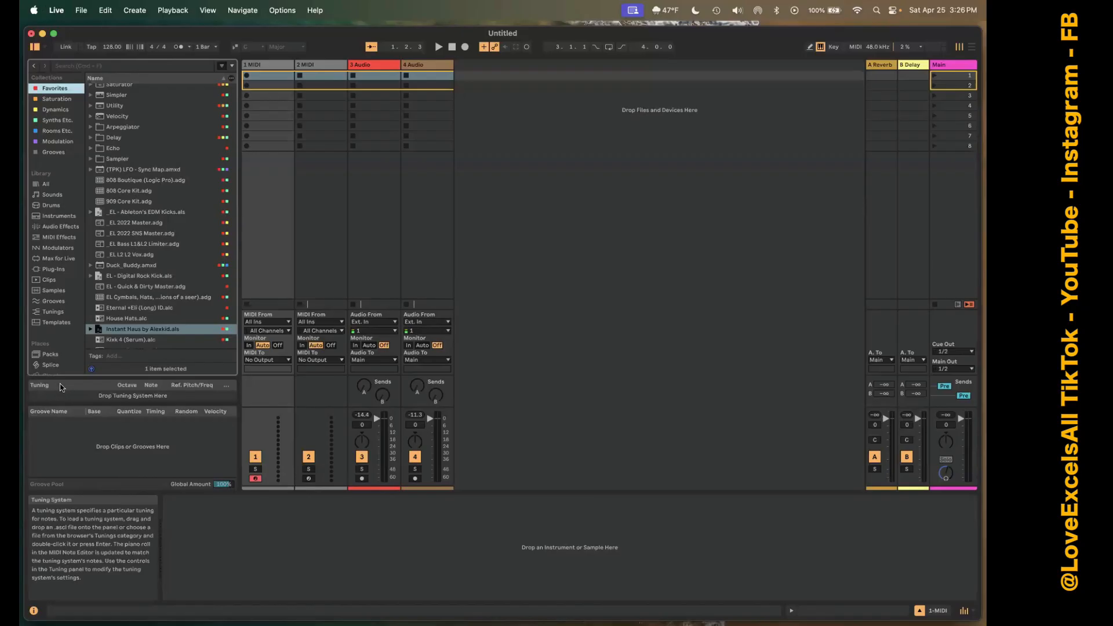
click(41, 52)
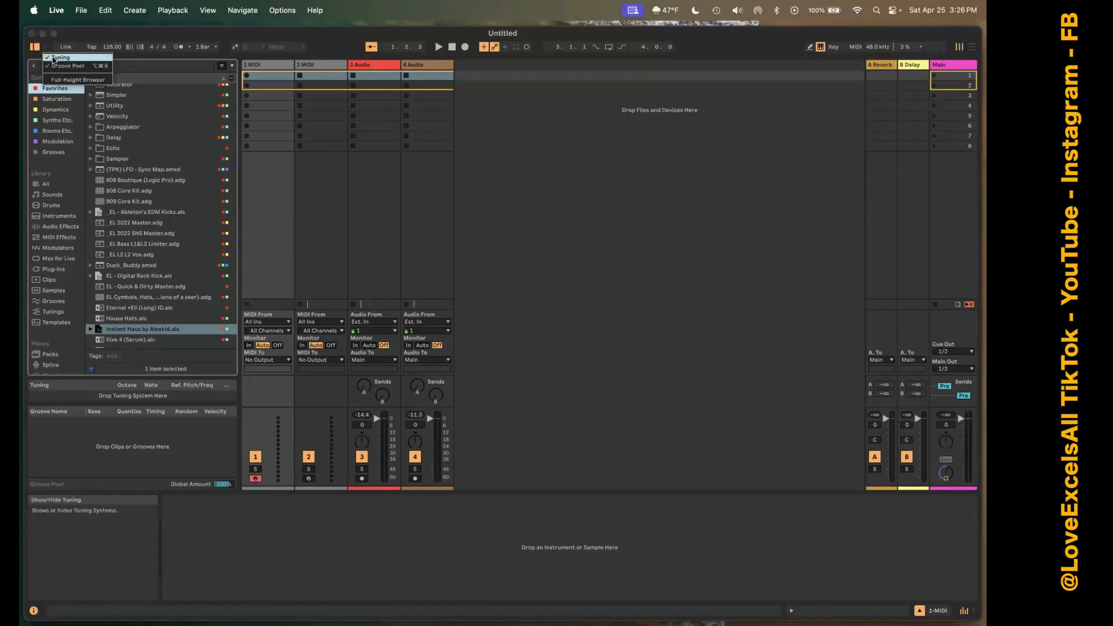
click(53, 60)
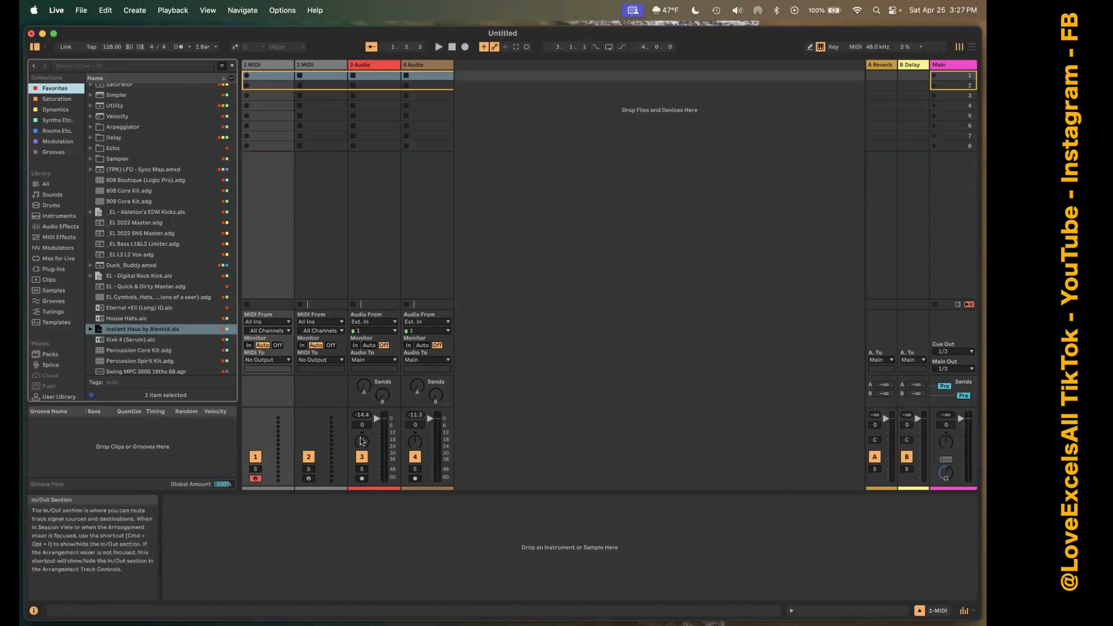
Arm the 3 Audio track for recording and disarm it again.
click(362, 479)
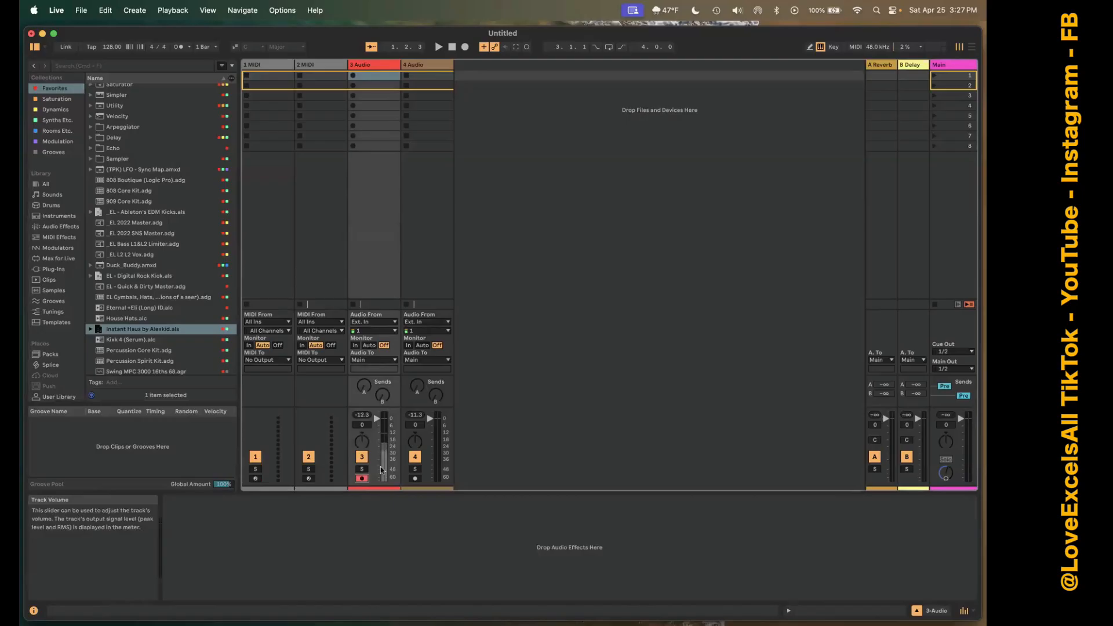
click(362, 479)
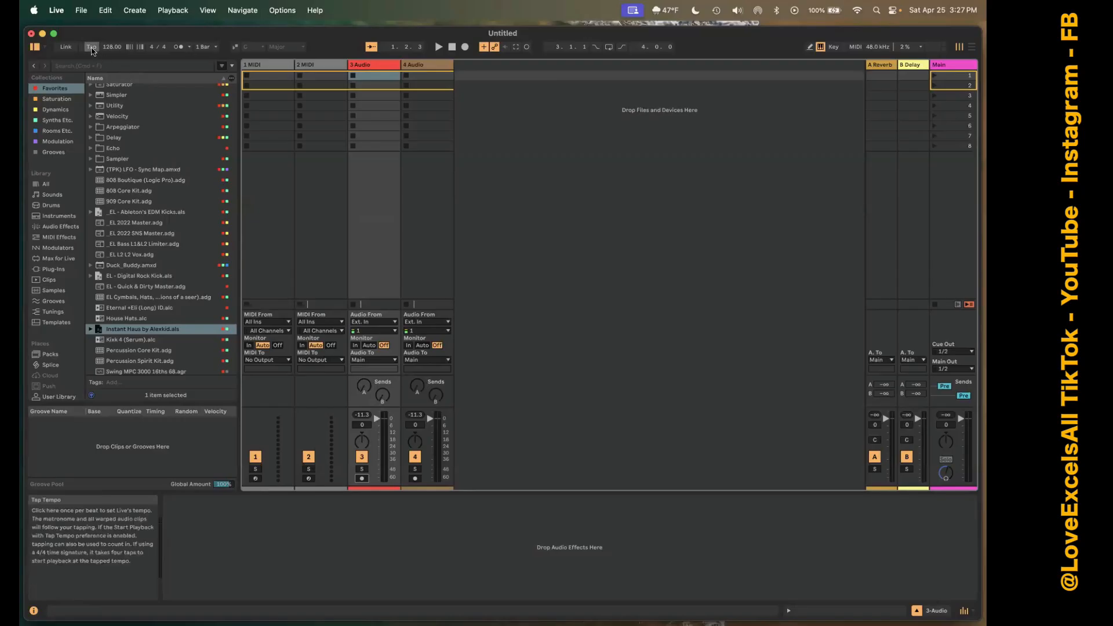
Tap in a new tempo by hand, and set the project tempo back to 128.00 BPM.
click(91, 47)
click(91, 47)
click(91, 47)
click(91, 47)
click(92, 47)
click(93, 48)
click(92, 48)
click(93, 48)
click(93, 48)
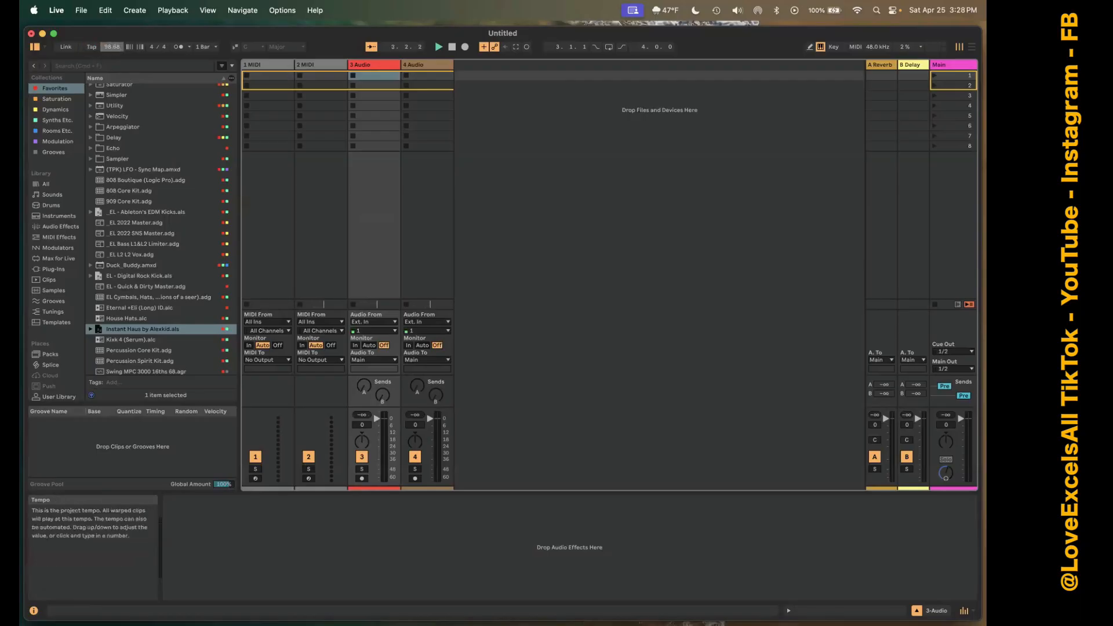
click(115, 48)
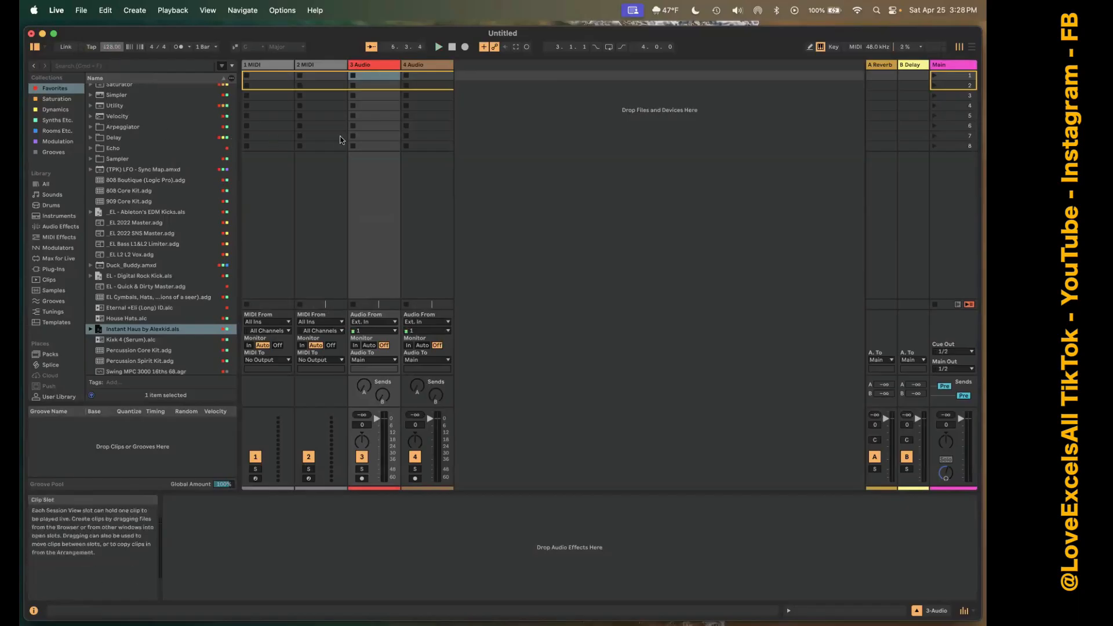
Select the time signature denominator, and switch the metronome on and back off.
click(161, 48)
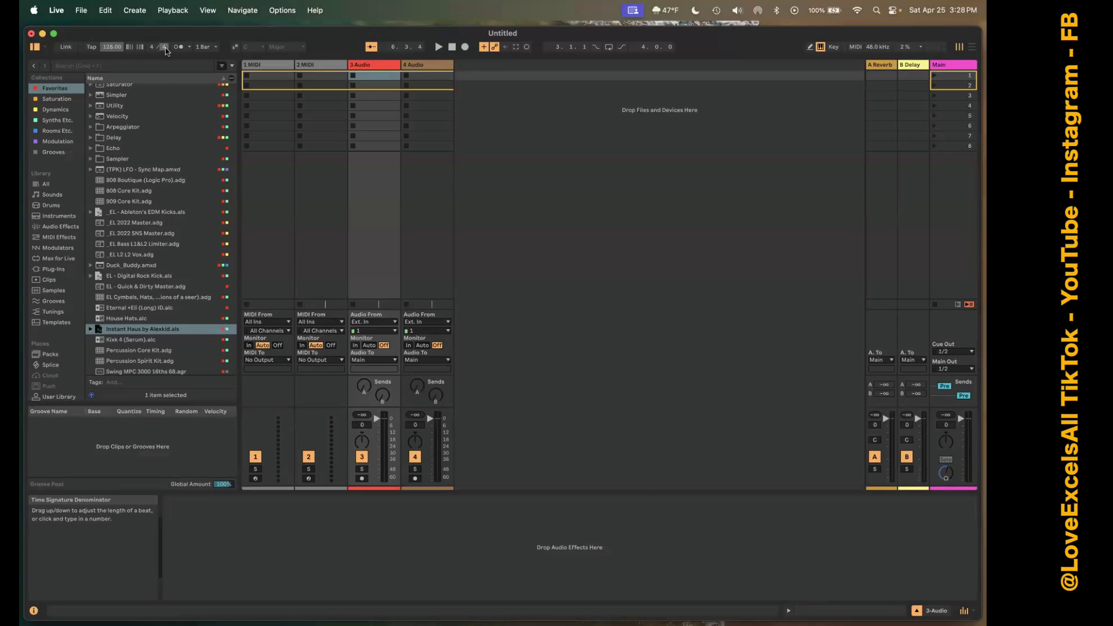
click(180, 50)
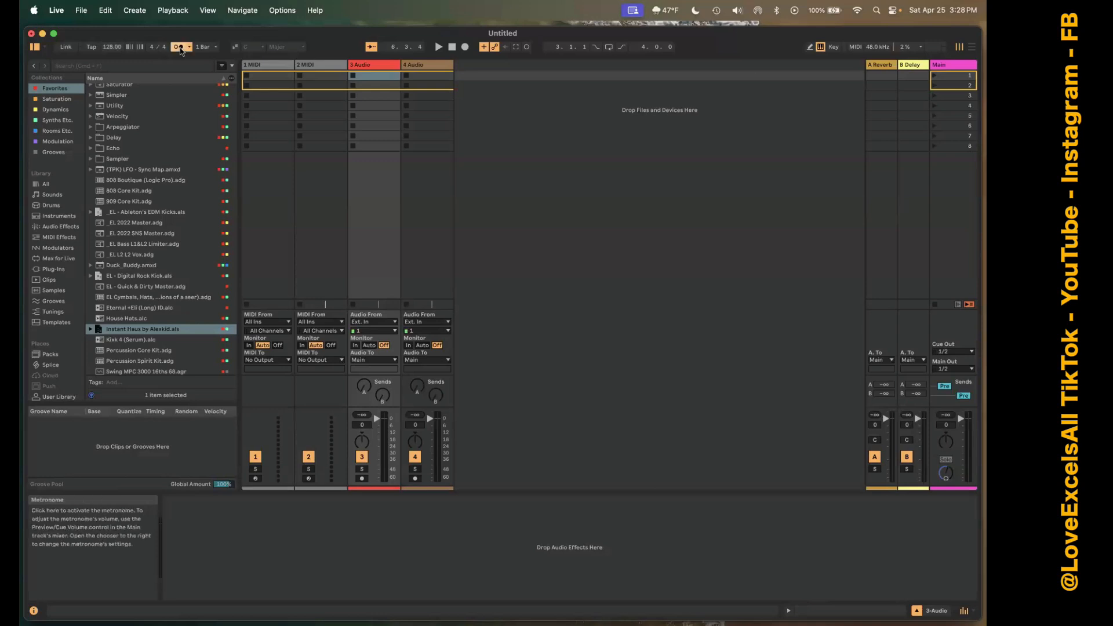
click(182, 51)
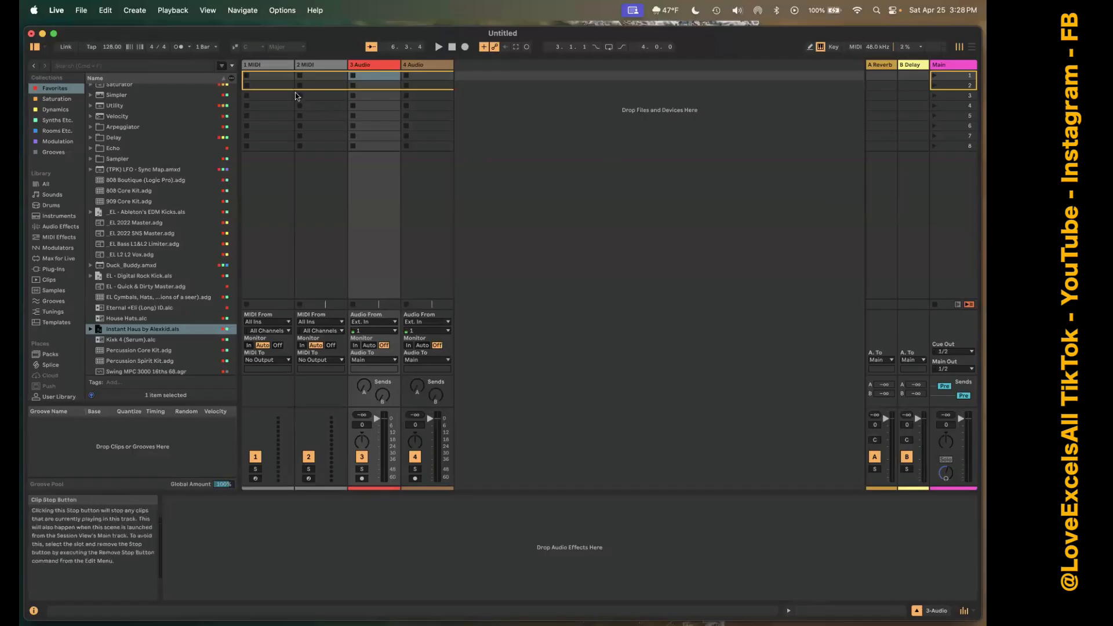
Set the audio output device to ZoomAudioDevice (2 In, 2 Out) in the audio settings and close the settings.
click(81, 11)
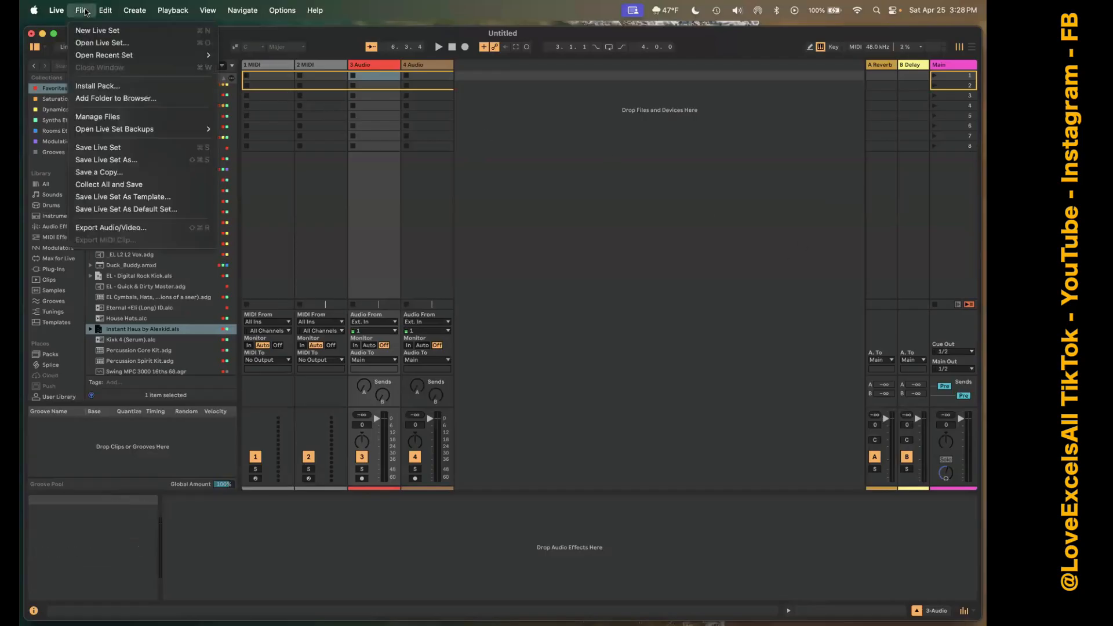
mouse_move(58, 11)
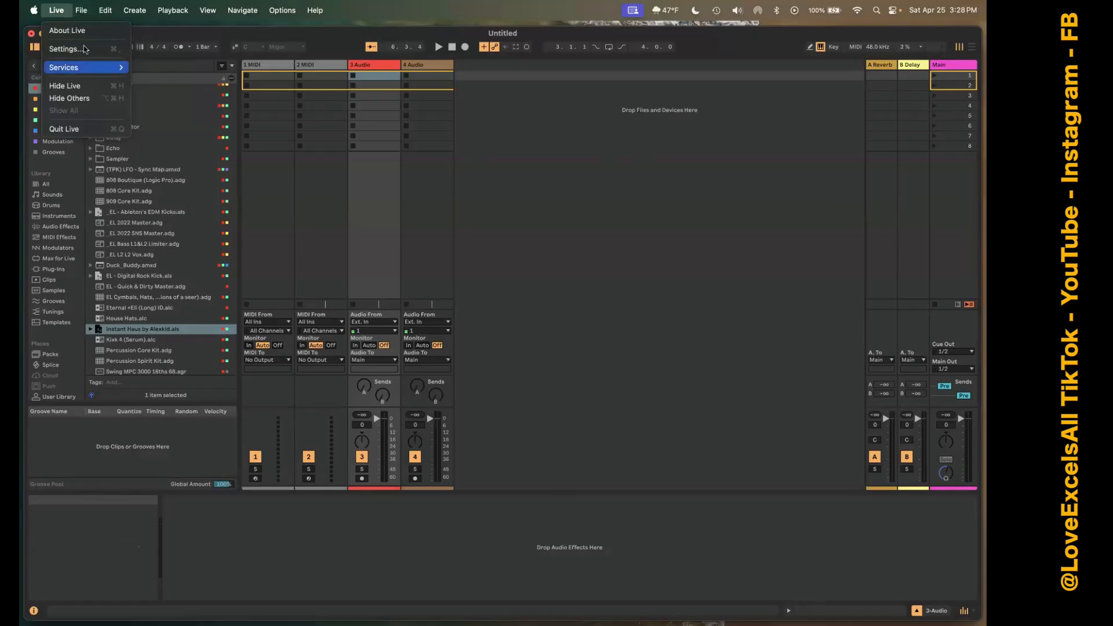
click(85, 49)
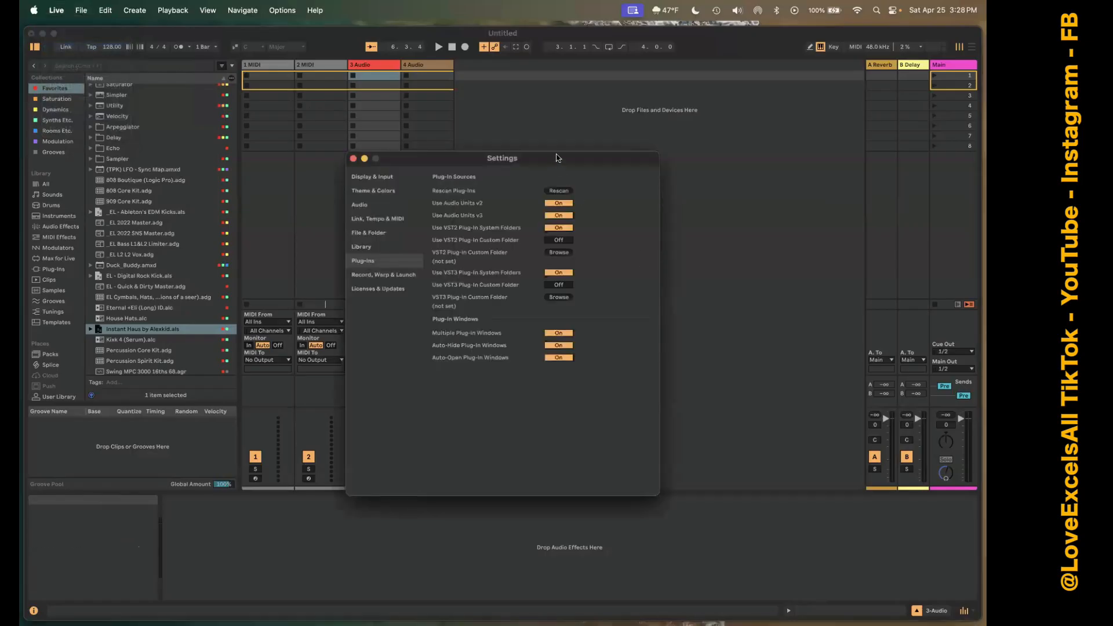
drag(556, 157, 688, 97)
click(508, 148)
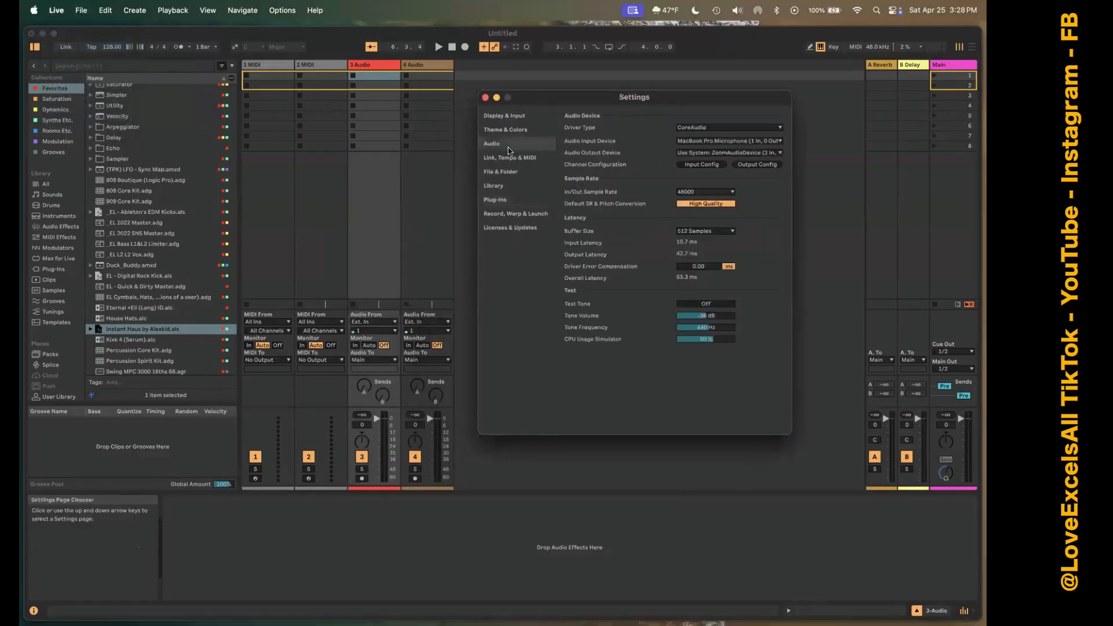
click(713, 153)
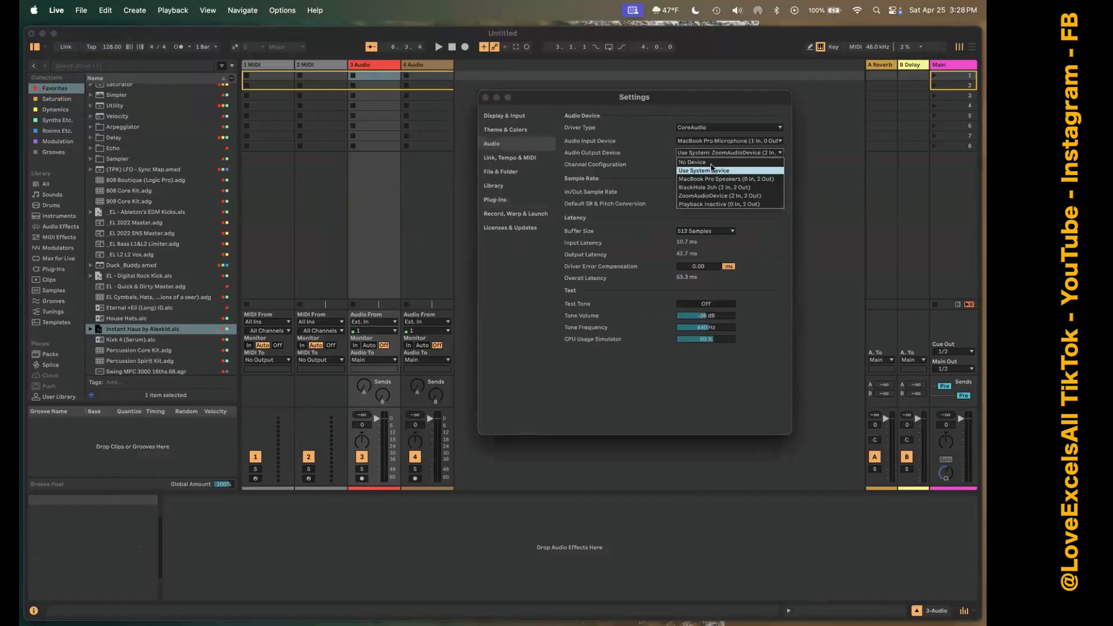
click(730, 200)
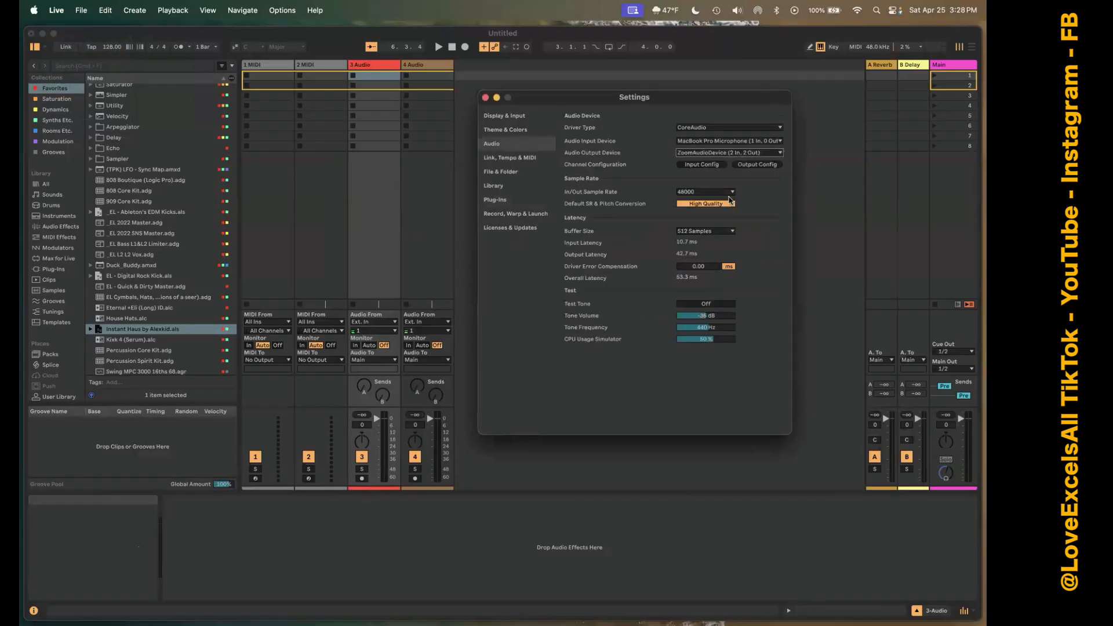
click(486, 97)
Switch the metronome on and back off, and show its count-in, sound and rhythm options.
click(178, 48)
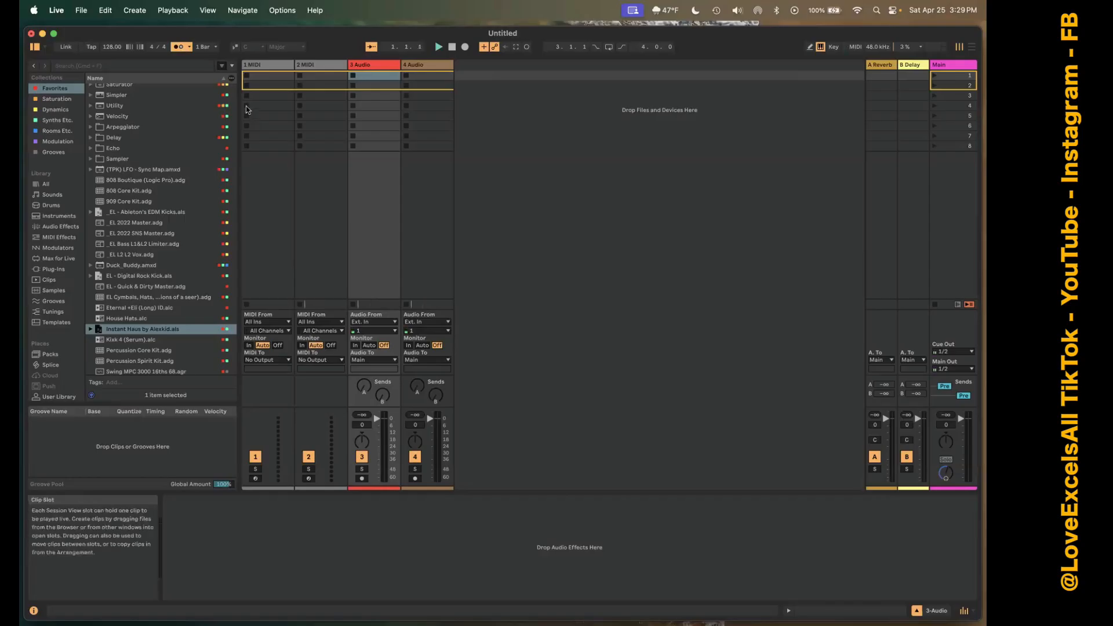
click(179, 46)
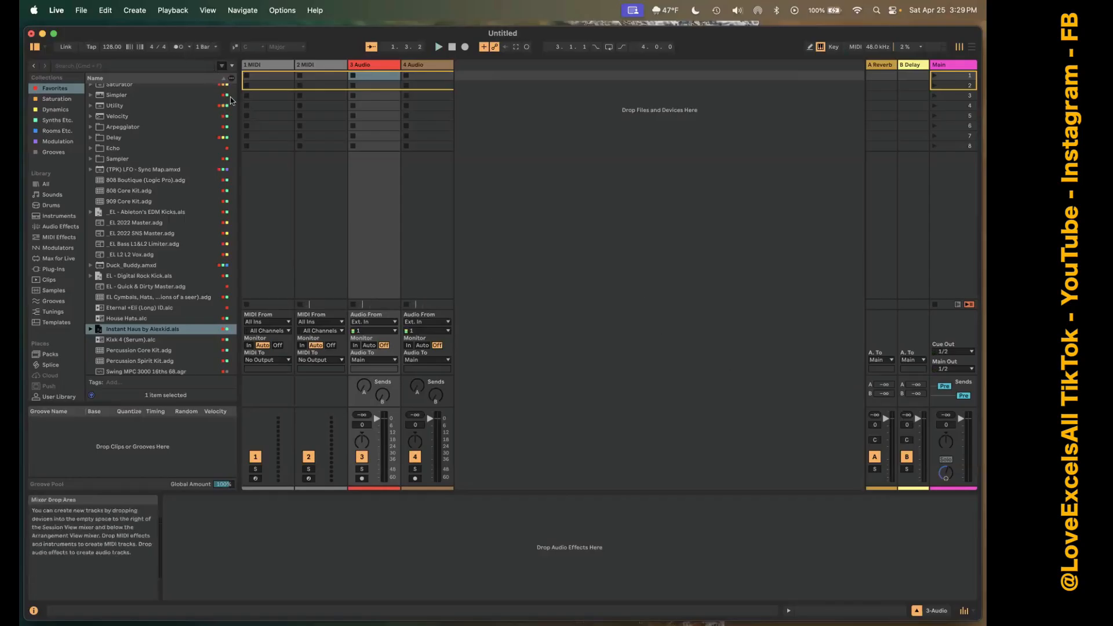
click(189, 48)
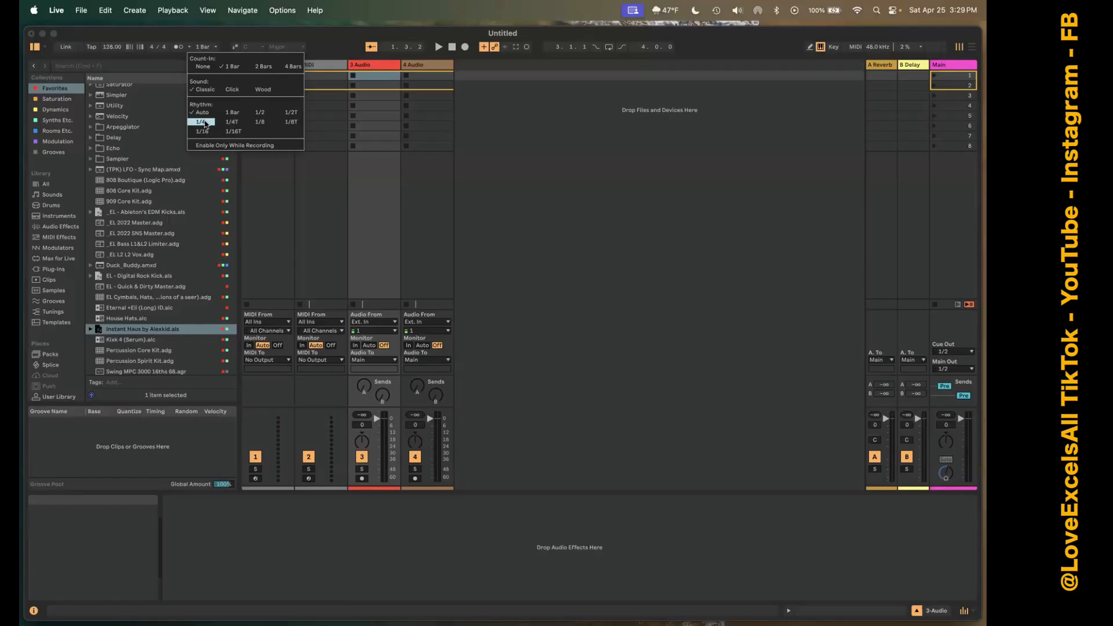
click(206, 35)
click(190, 47)
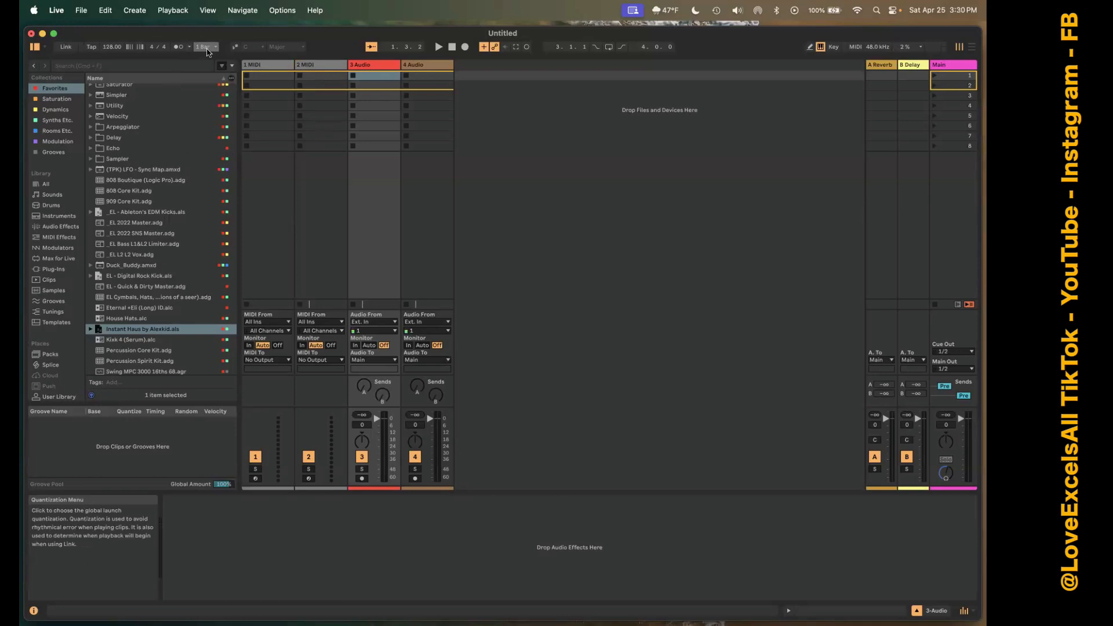
Switch back and forth between Session View and Arrangement View several times, ending in Arrangement View.
click(972, 48)
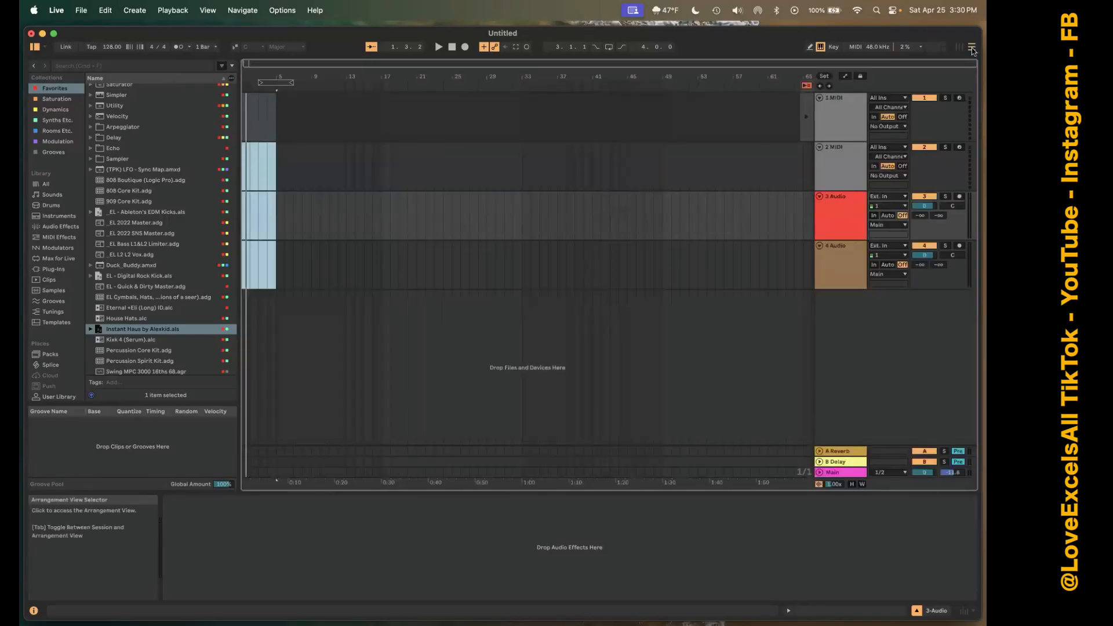
click(960, 48)
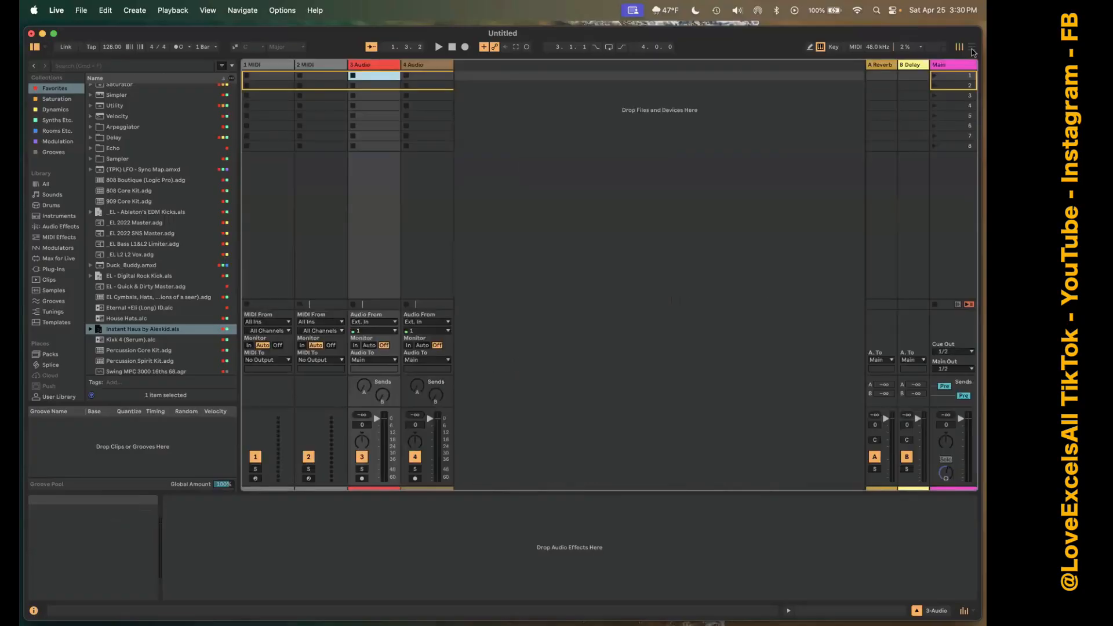
key(Tab)
key(Tab)
key(Tab)
key(Tab)
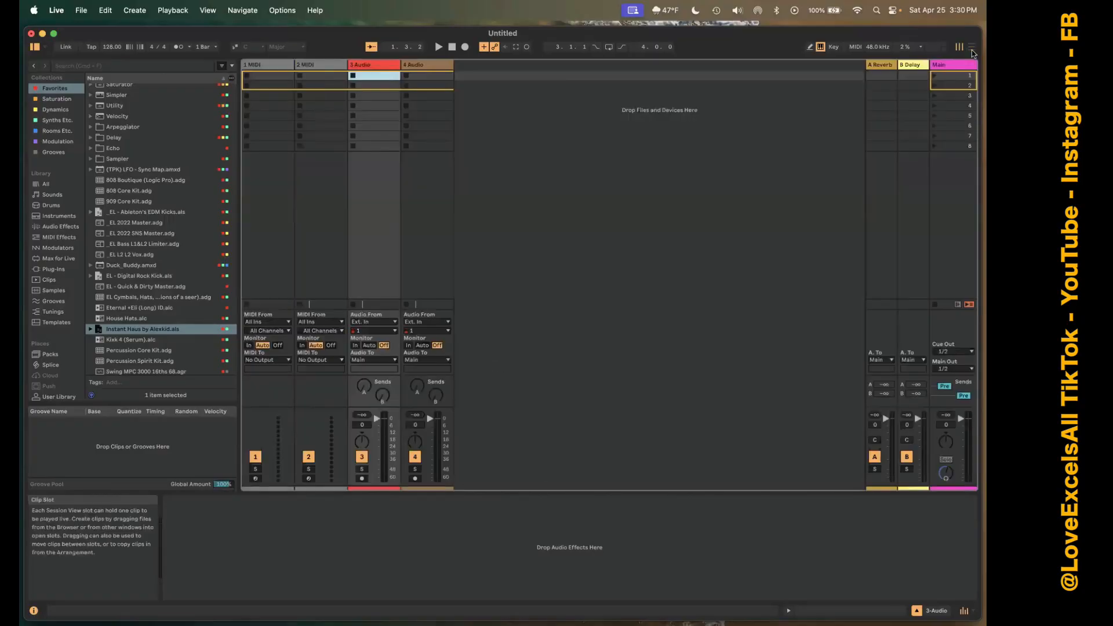
key(Tab)
key(Tab)
click(972, 50)
key(Tab)
click(972, 50)
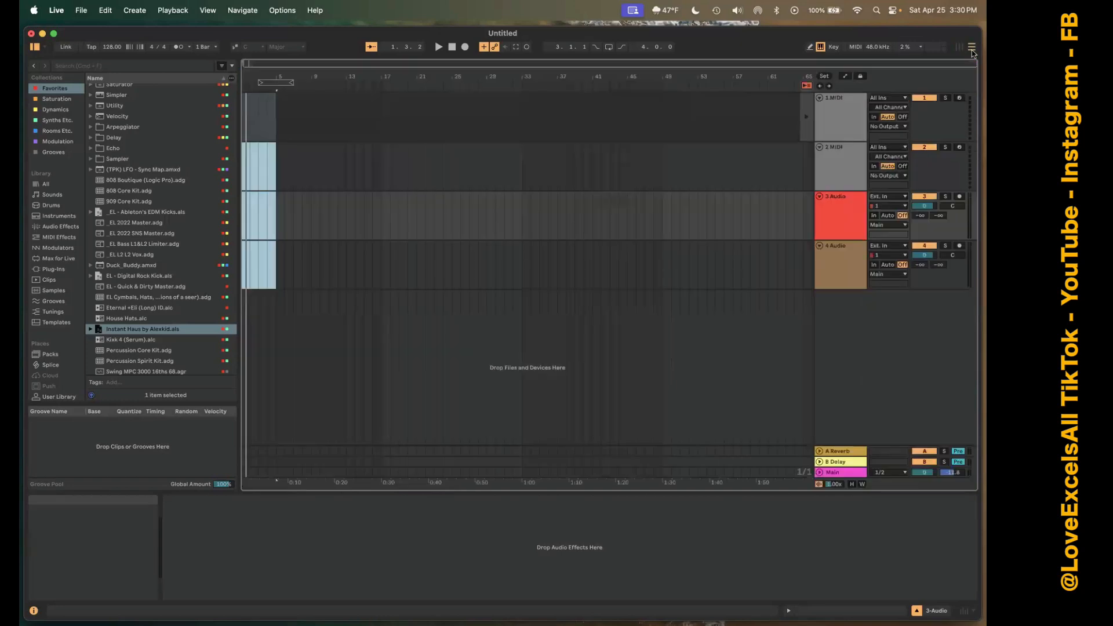
Place the insert position at the start of the 1 MIDI track in Arrangement View, and return to Session View.
click(348, 151)
click(250, 124)
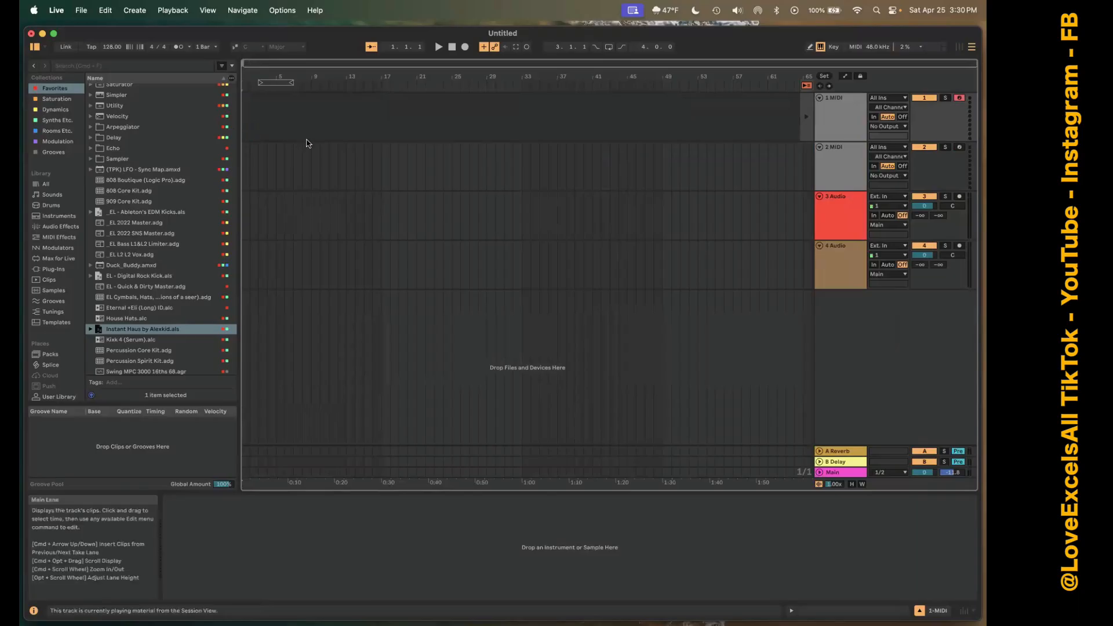
key(Tab)
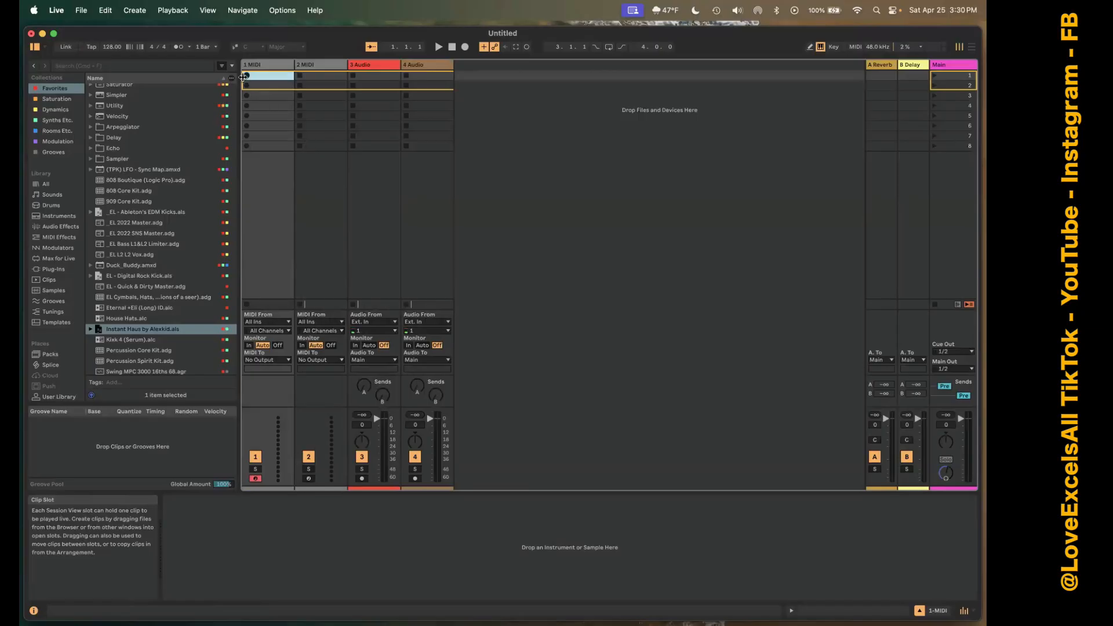
Choose 1 Bar as the global launch quantization.
click(215, 48)
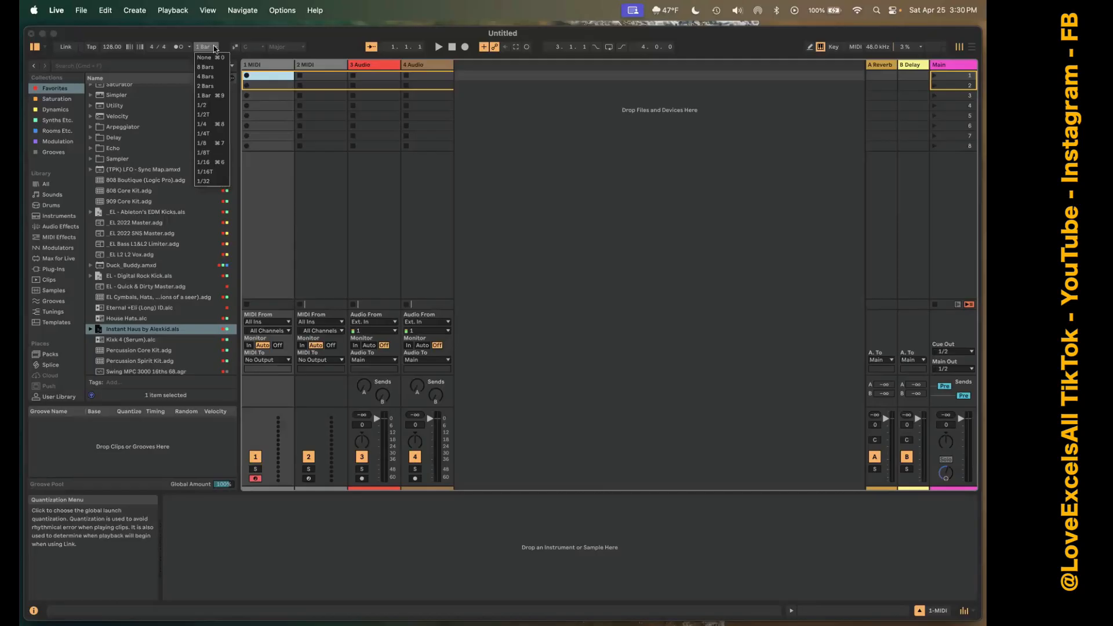
click(228, 97)
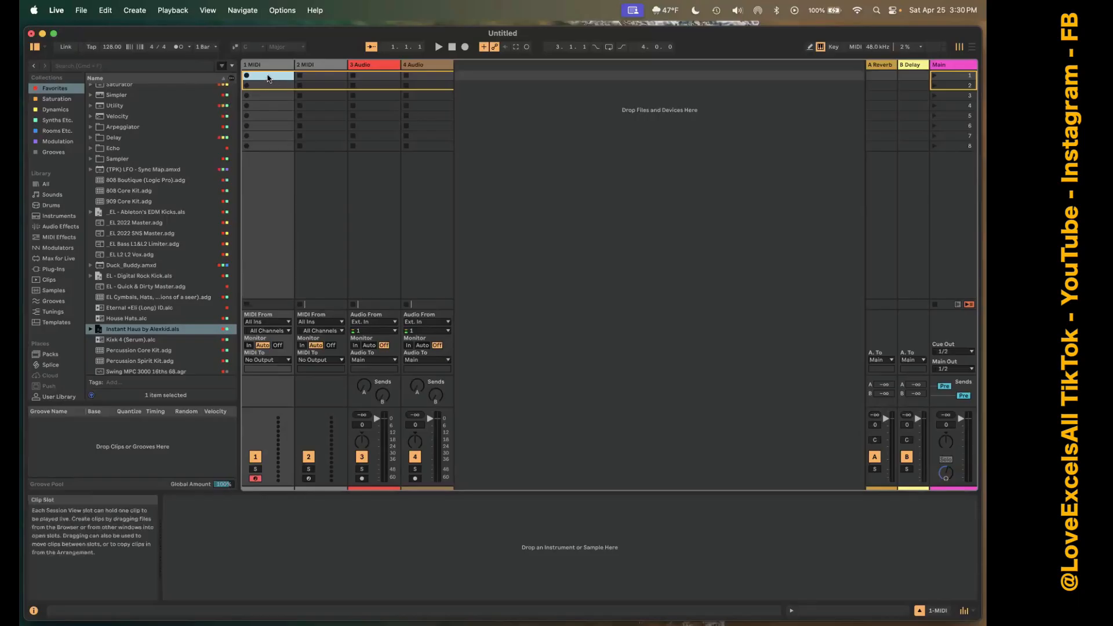
Create and launch empty clips in the first slot of 1 MIDI and the fifth slot of 2 MIDI, and undo both clips.
double_click(267, 78)
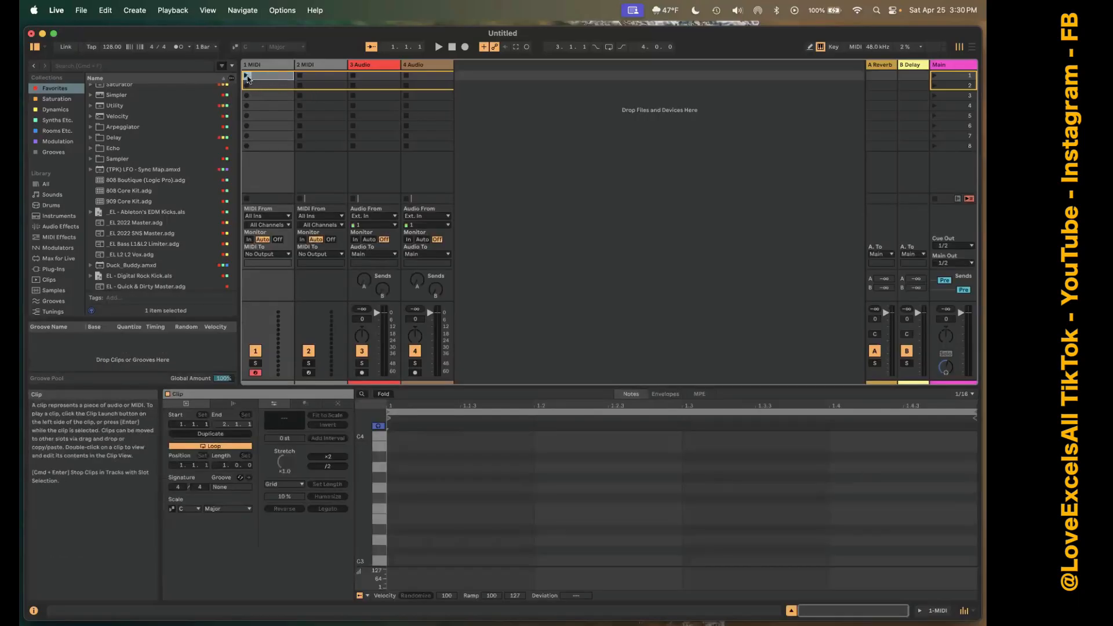
click(319, 84)
click(298, 115)
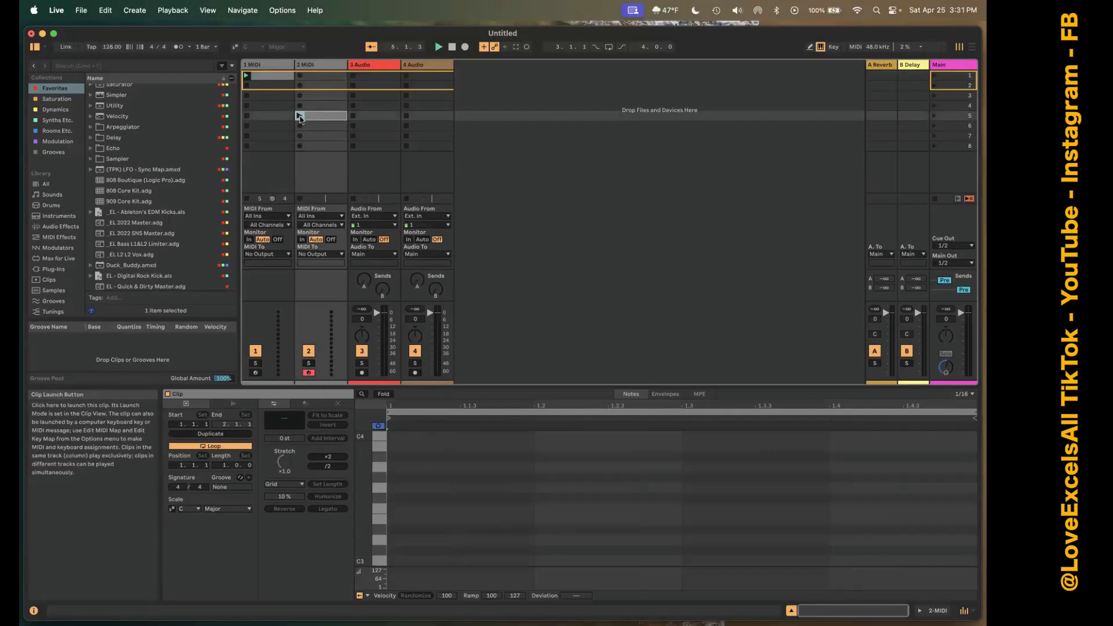
click(300, 116)
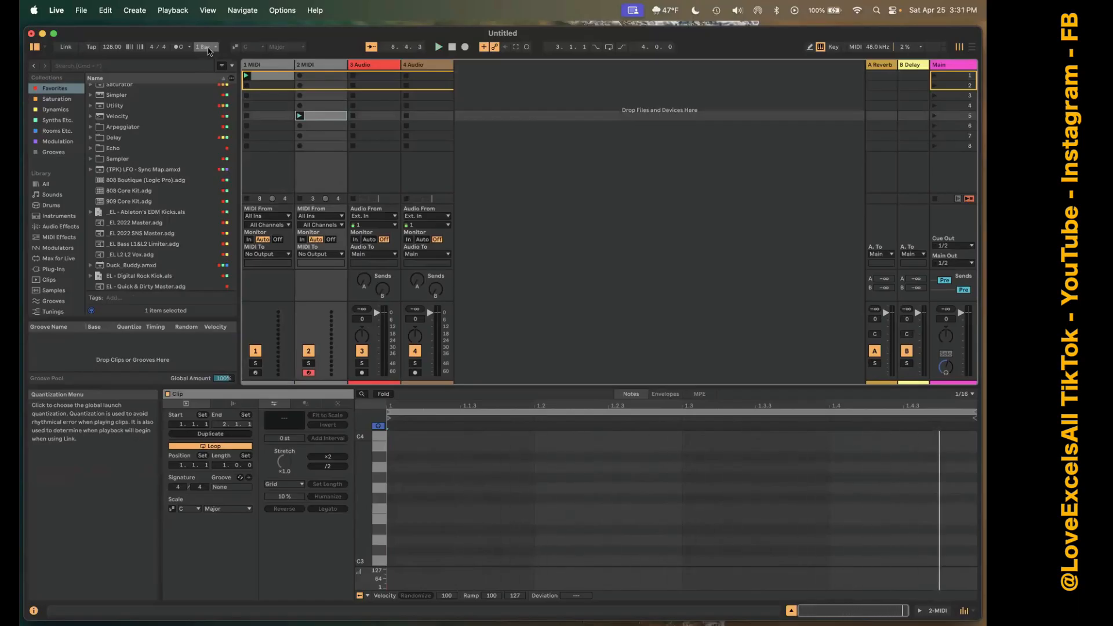
key(super+z)
key(super+z)
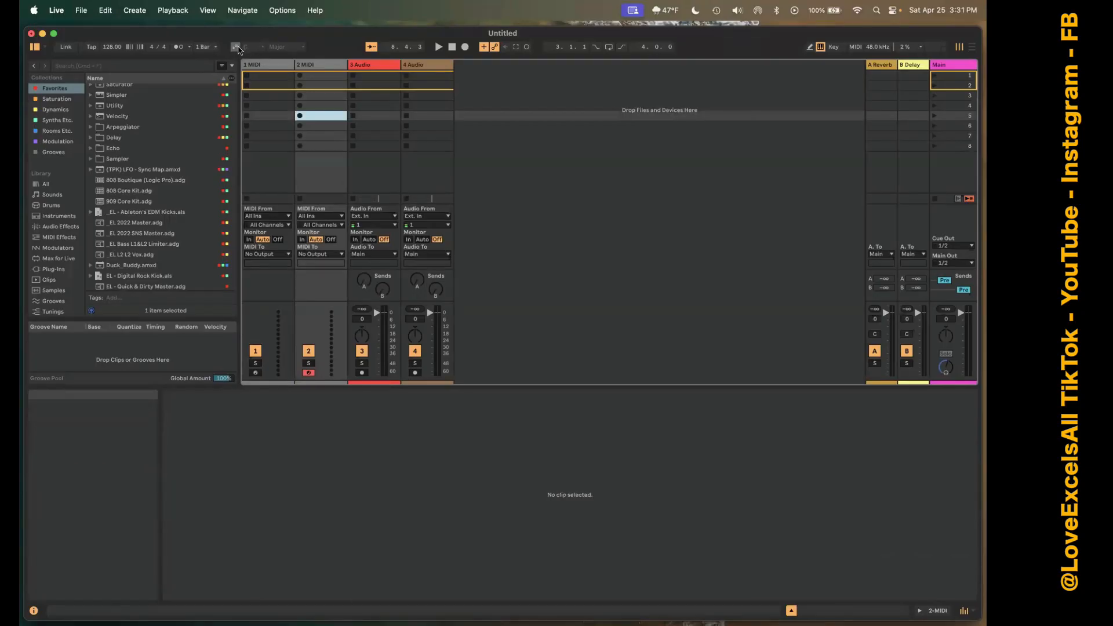
Turn on Scale Mode, and create an empty clip in the second slot of 2 MIDI to view its scale notes before deleting it.
click(235, 47)
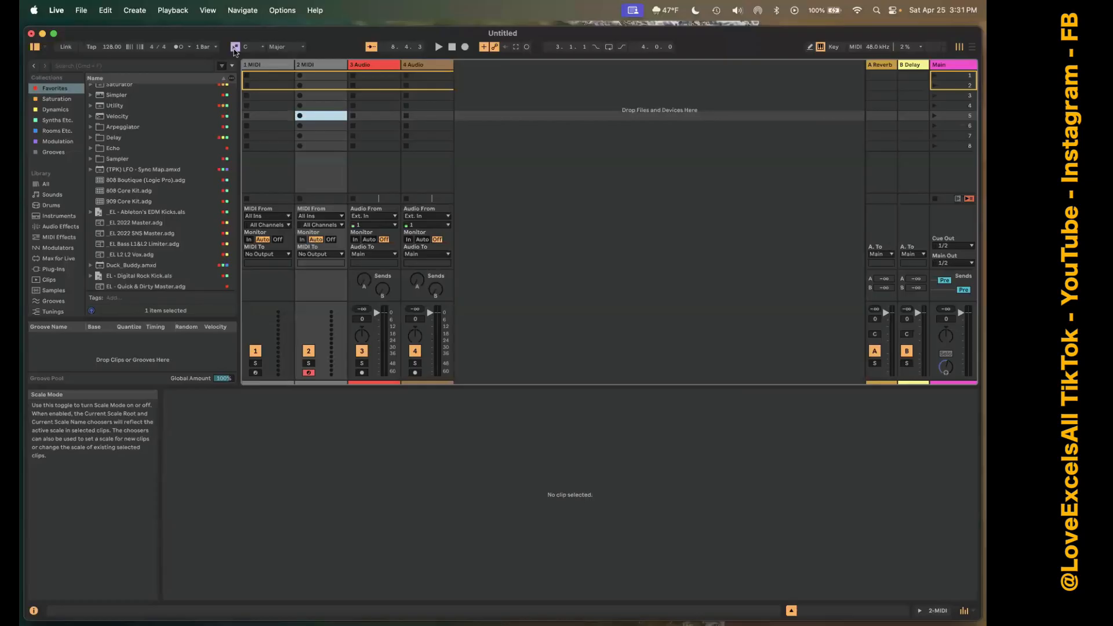
double_click(315, 85)
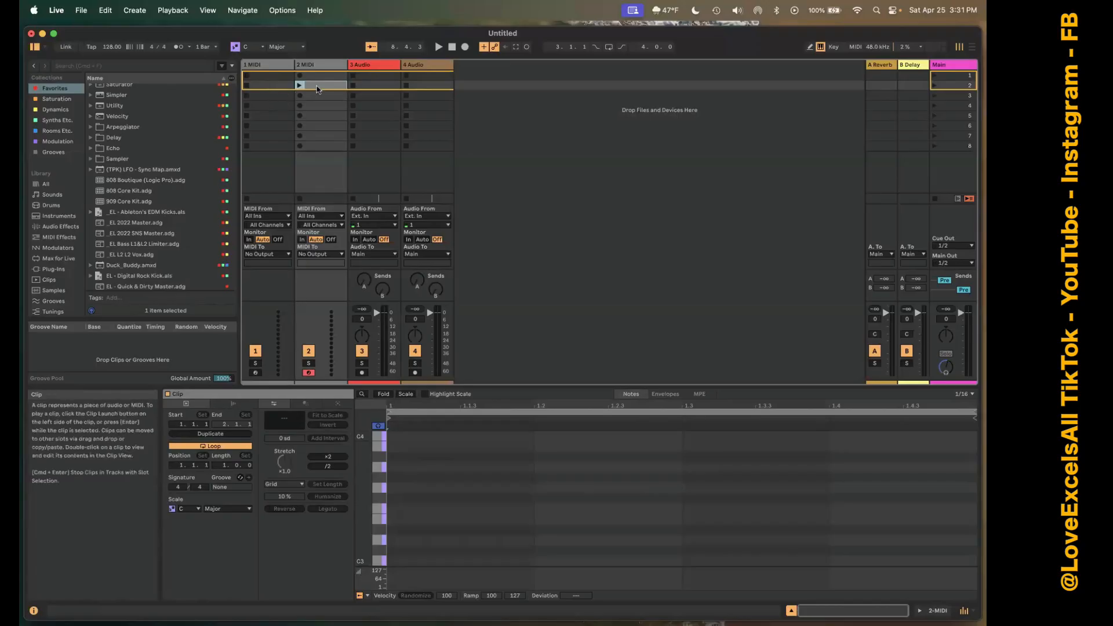
key(Delete)
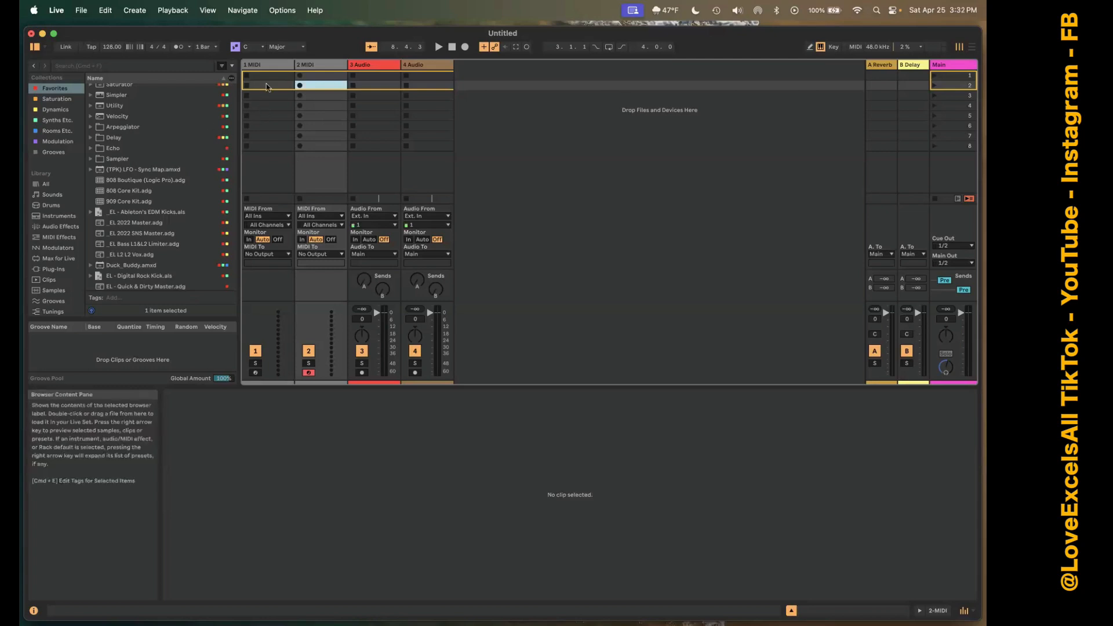
Show the collection colour options of a Comp plug-in in the Favorites list and dismiss them.
scroll(130, 153, down, 10)
scroll(130, 153, down, 5)
right_click(130, 158)
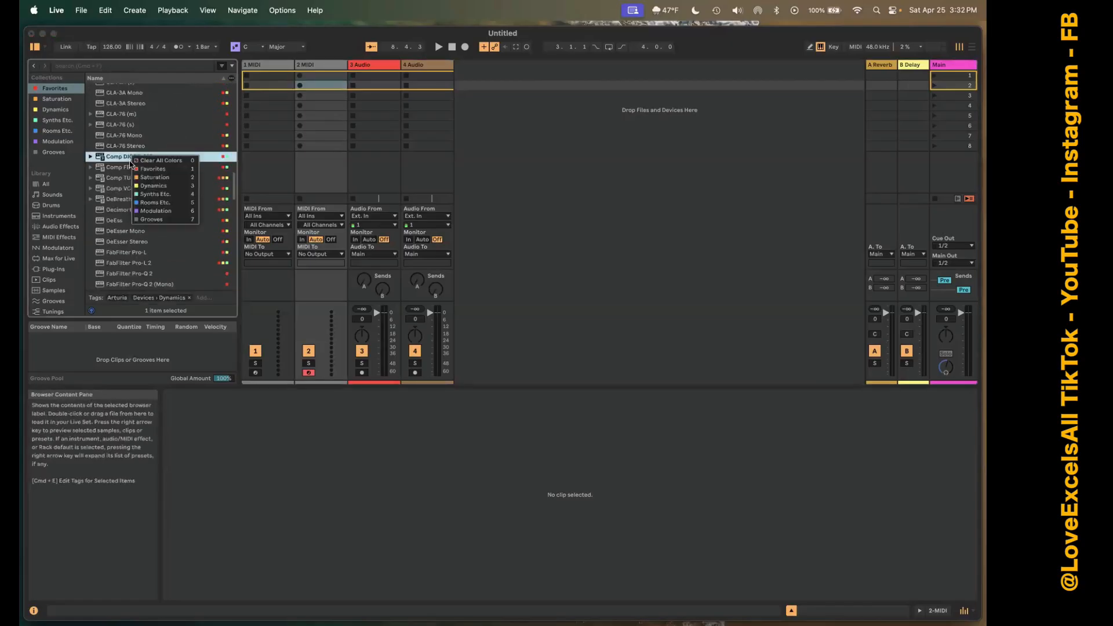
key(Escape)
Insert _EL - Ableton's EDM Kicks.als from Favorites as a new track before 1 MIDI and launch its clip.
scroll(133, 145, up, 10)
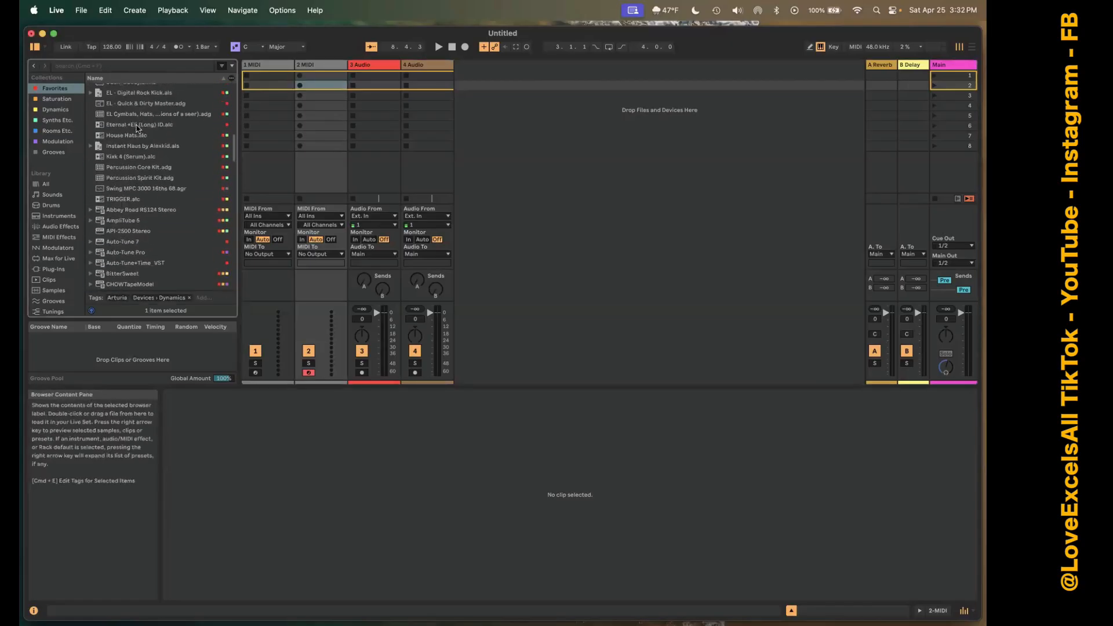
scroll(138, 128, up, 6)
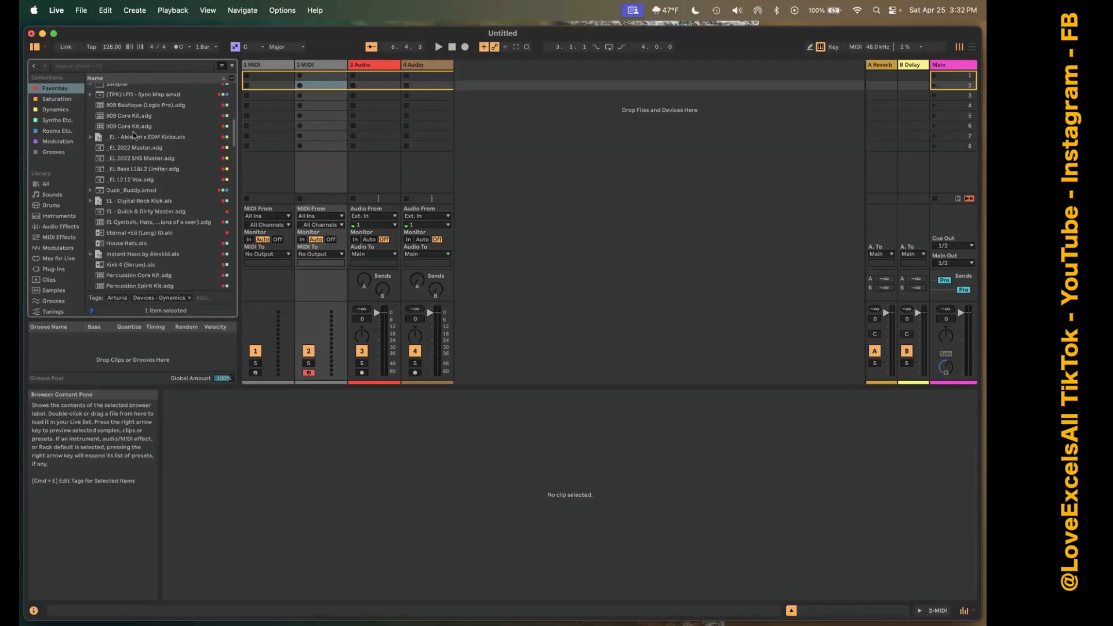
click(134, 138)
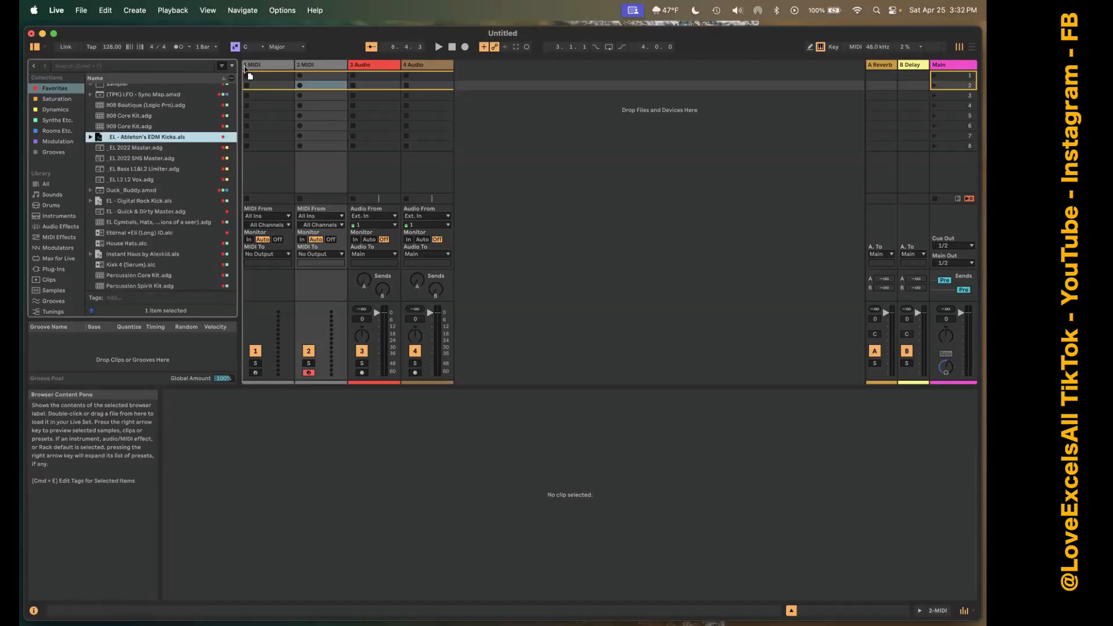
drag(243, 66, 243, 68)
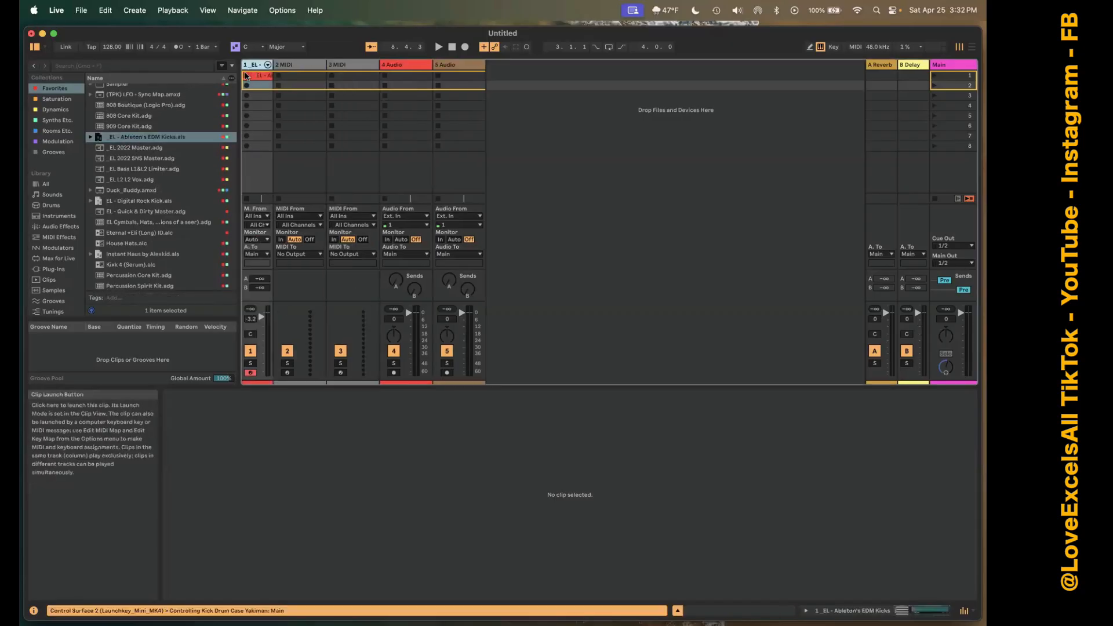
click(245, 75)
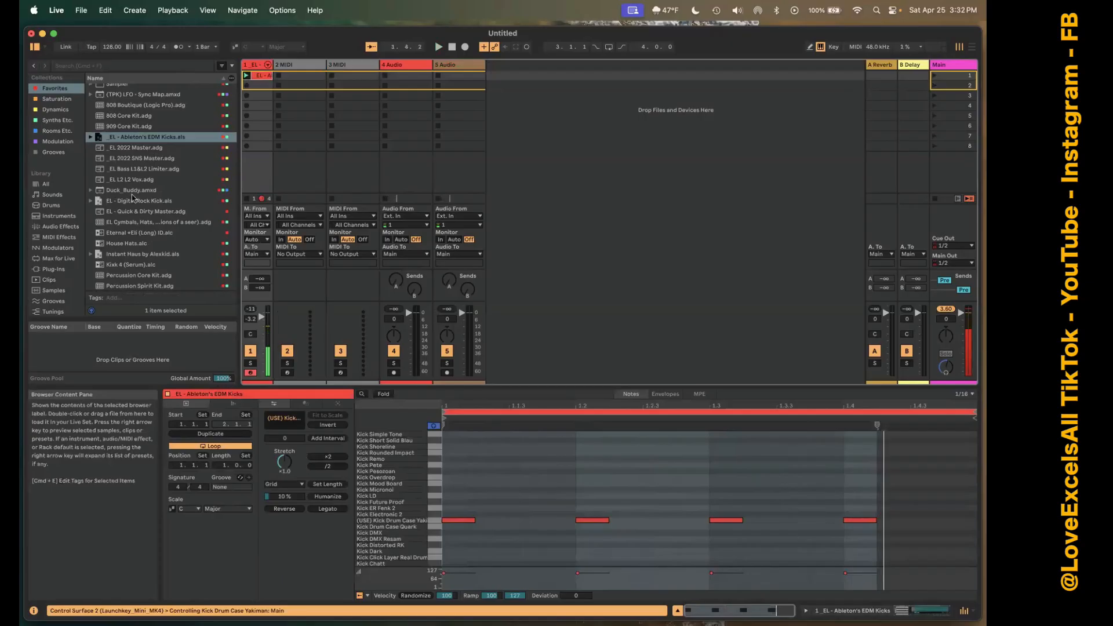
Load House Hats.alc from Favorites into the first clip slot of the 2 MIDI track.
scroll(130, 201, down, 1)
scroll(130, 201, down, 2)
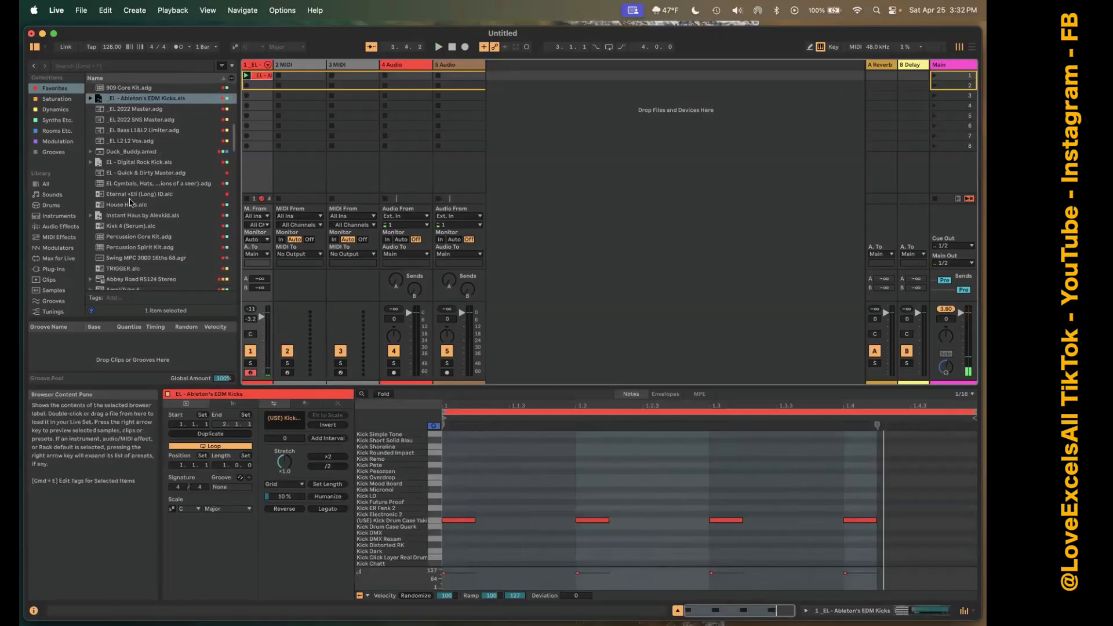
scroll(130, 201, up, 3)
scroll(129, 201, down, 4)
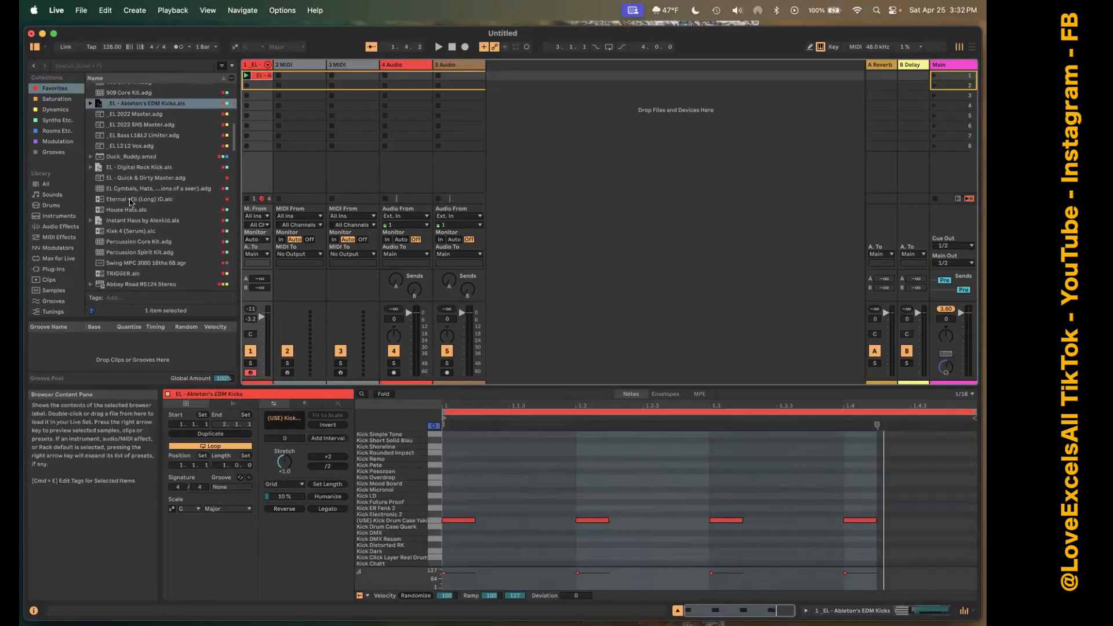
click(117, 182)
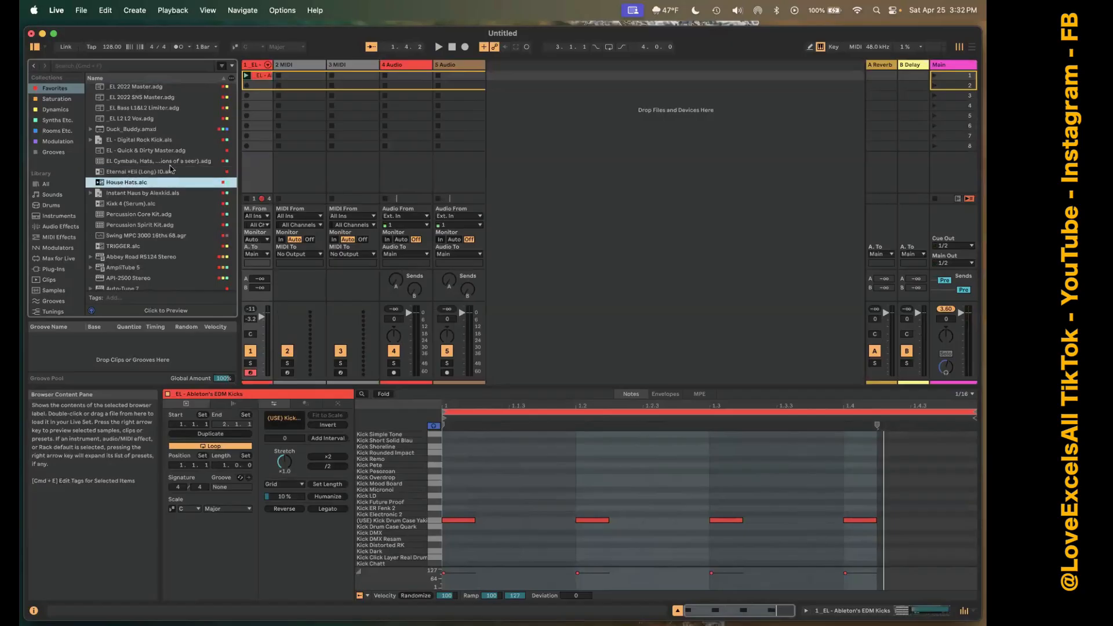
drag(301, 83, 291, 71)
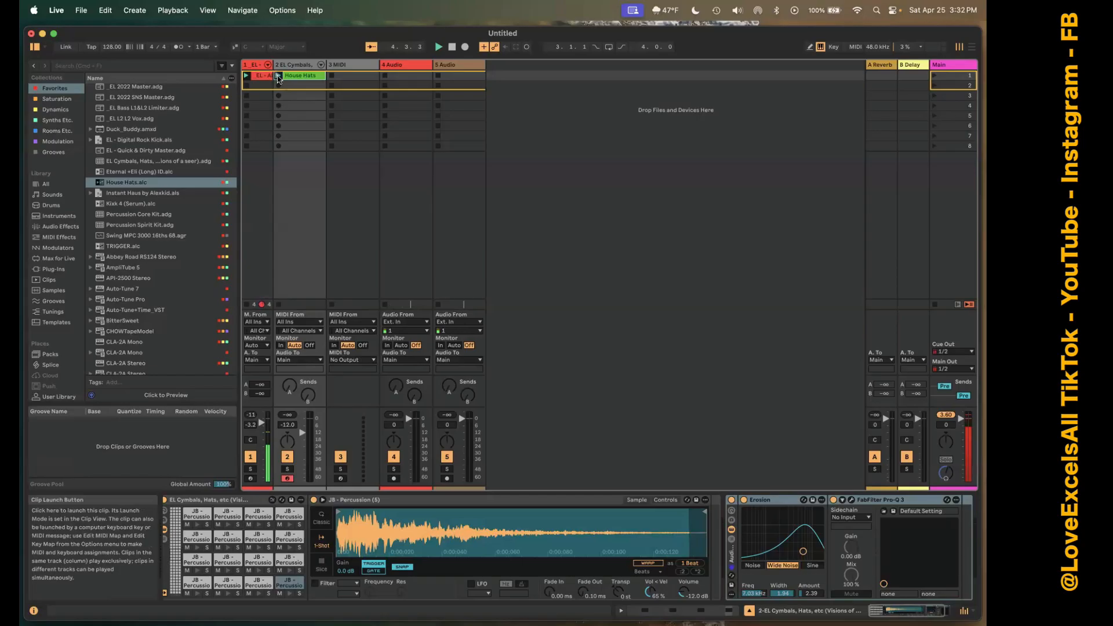
Launch the House Hats clip, and relaunch it with the launch quantization set to None.
click(278, 76)
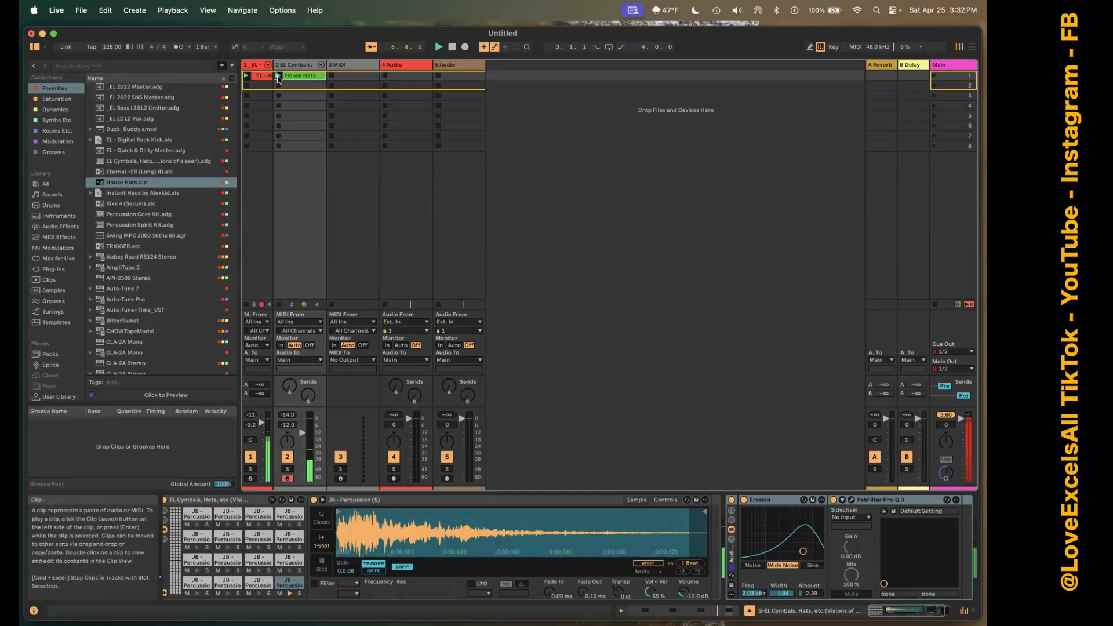
click(205, 46)
click(209, 51)
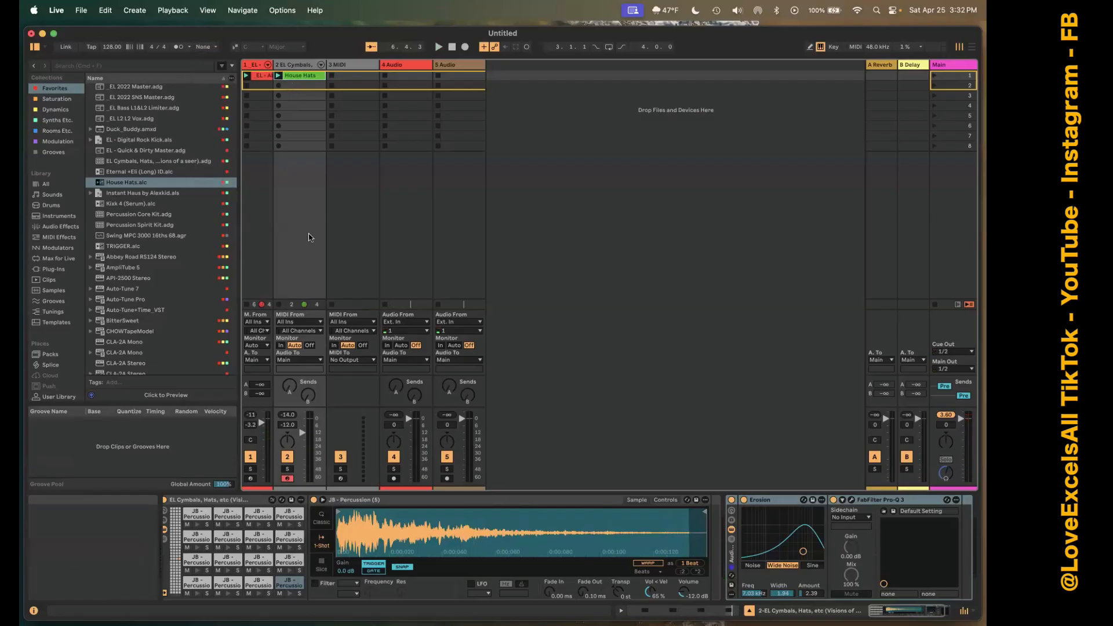
key(space)
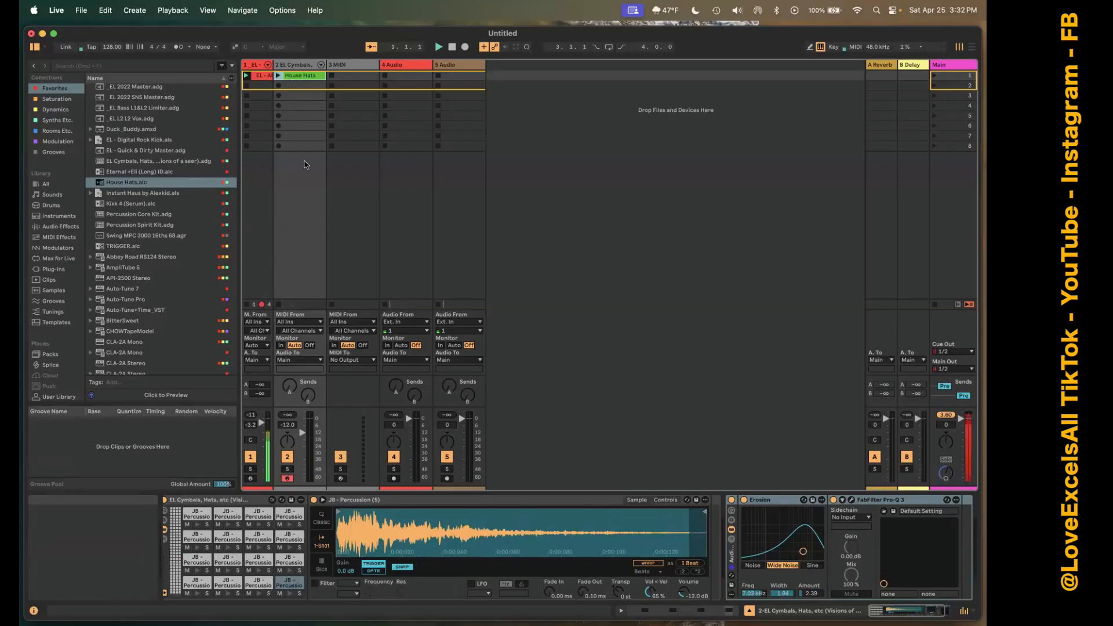
click(278, 76)
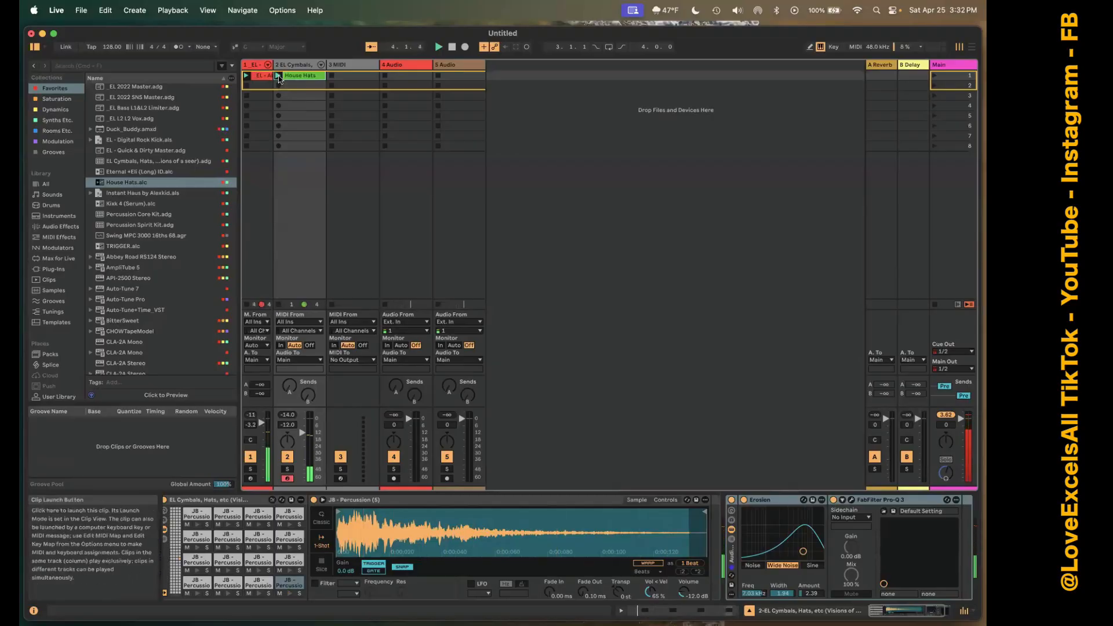
Set the launch quantization to 1 Bar and launch the House Hats clip against the playing kick clip.
click(199, 49)
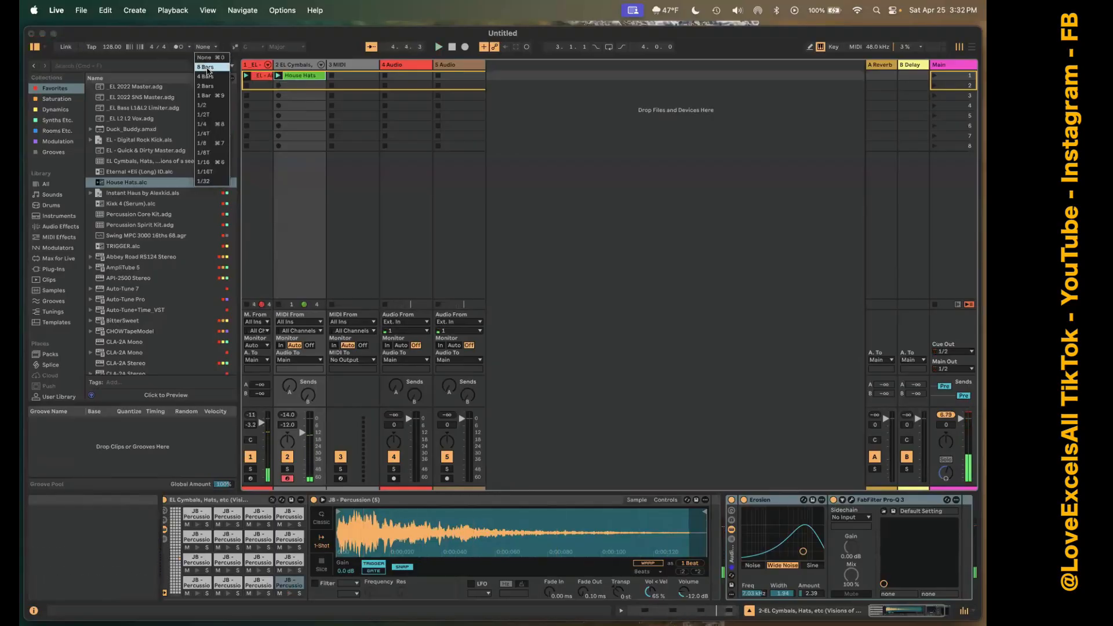
click(214, 97)
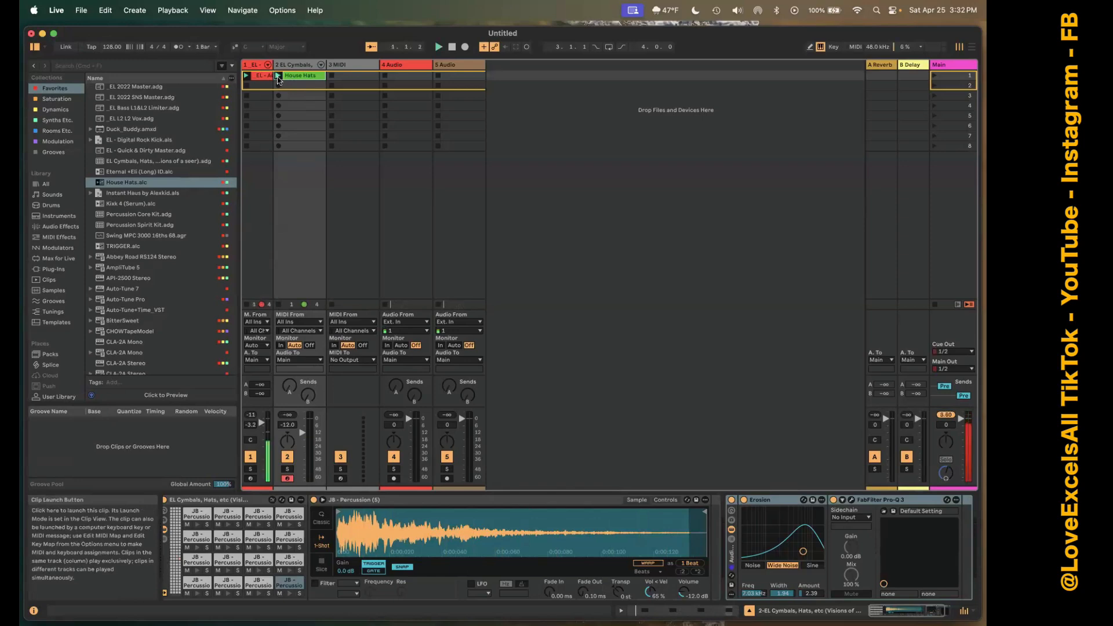
click(278, 76)
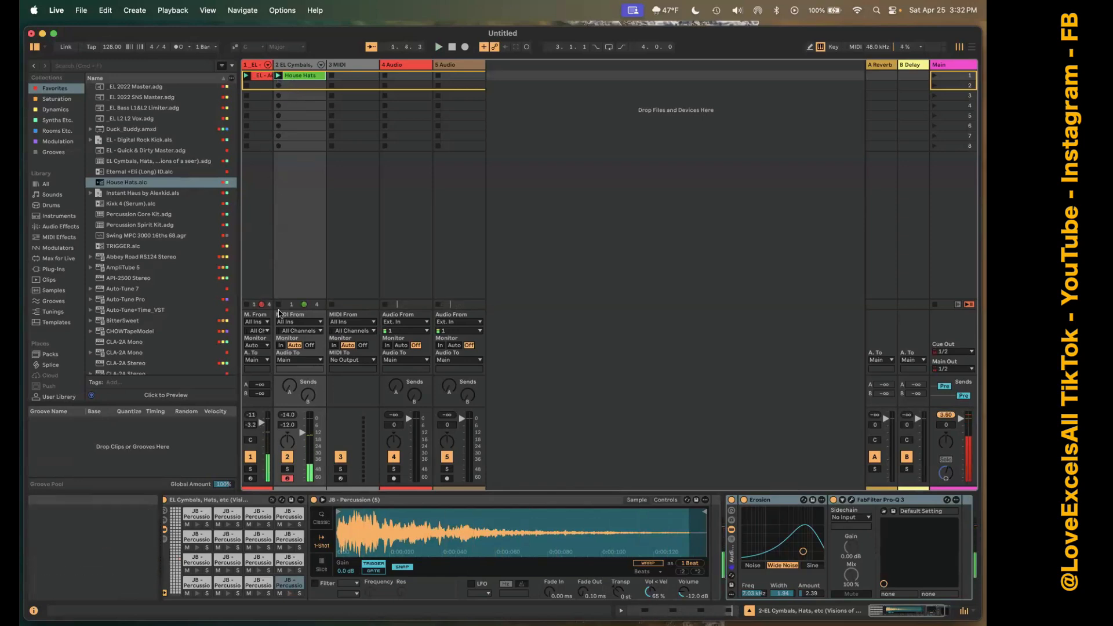
click(278, 85)
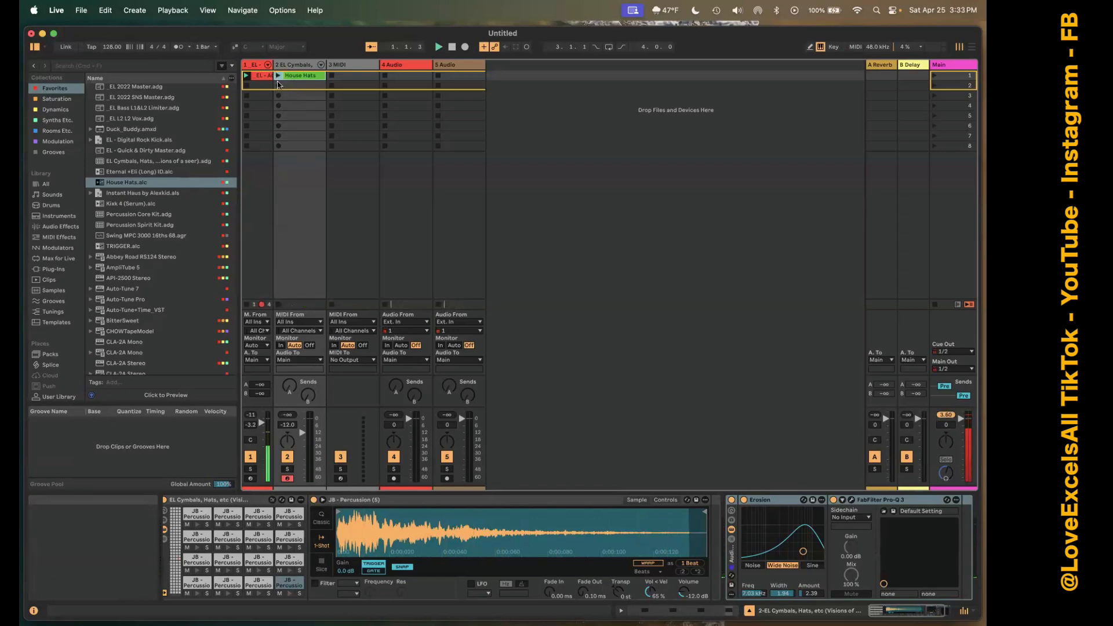
click(279, 76)
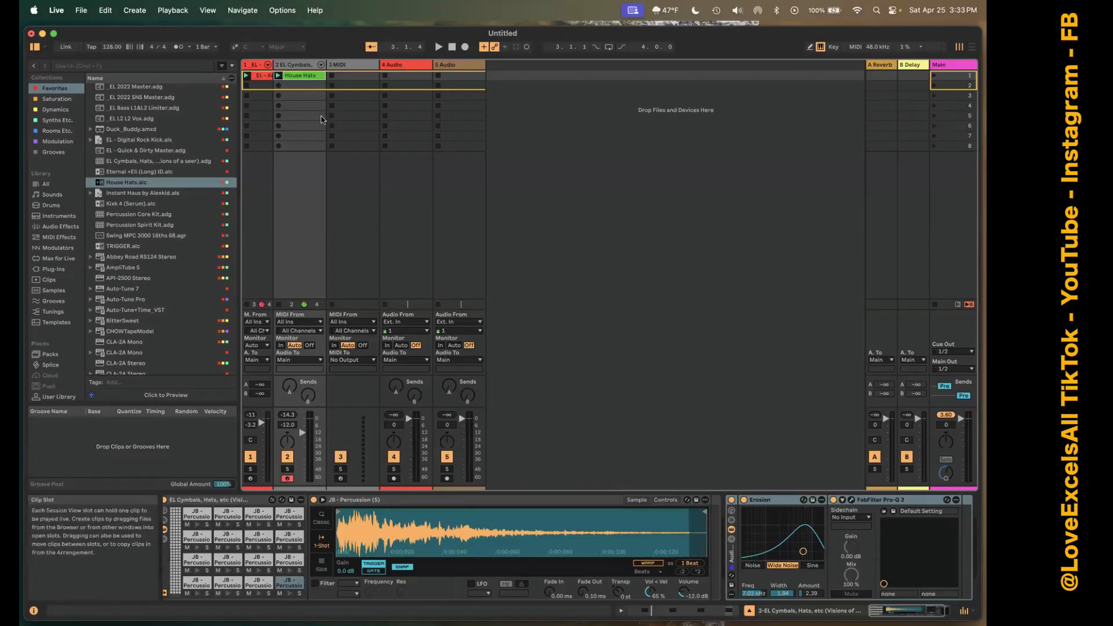
Create an empty clip in the fourth slot of the EL Cymbals track, and load Serum 2 from Favorites onto 3 MIDI.
double_click(306, 108)
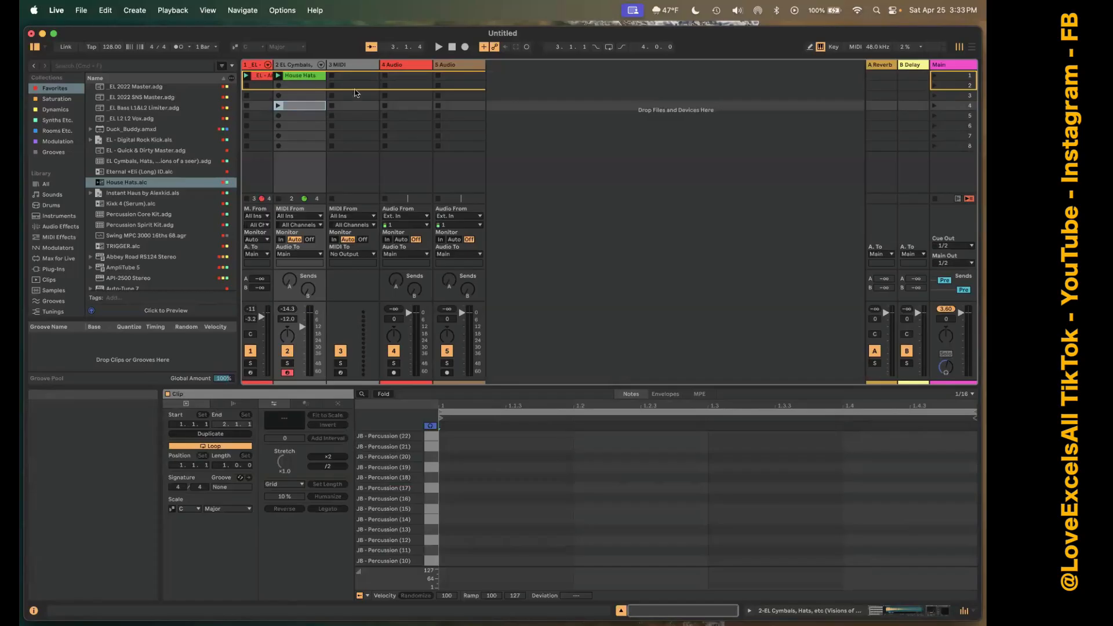
click(354, 76)
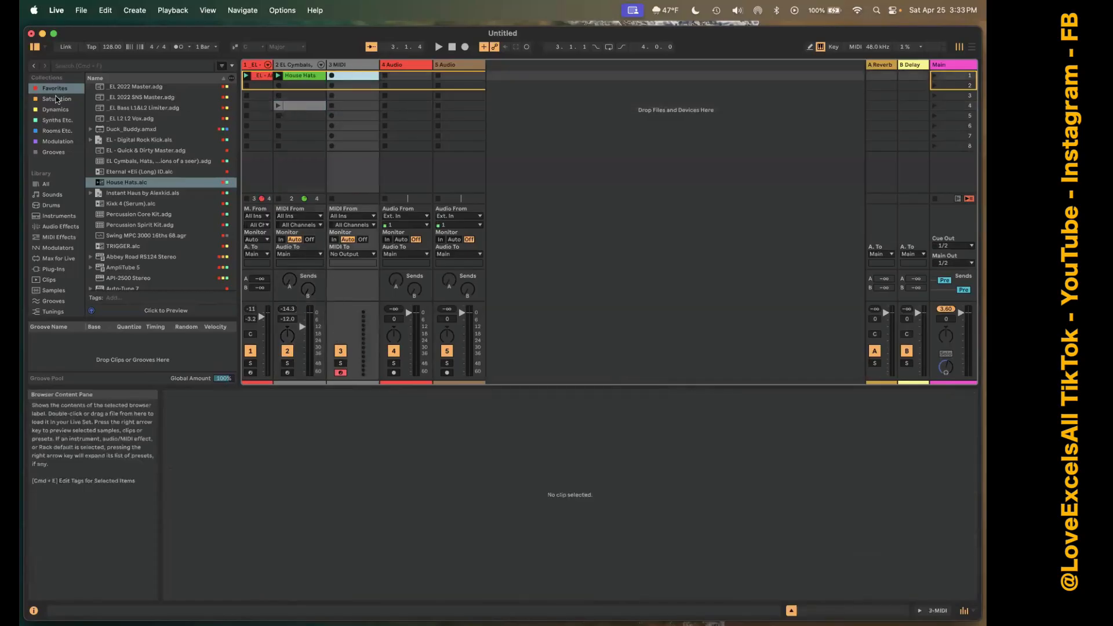
scroll(104, 259, down, 10)
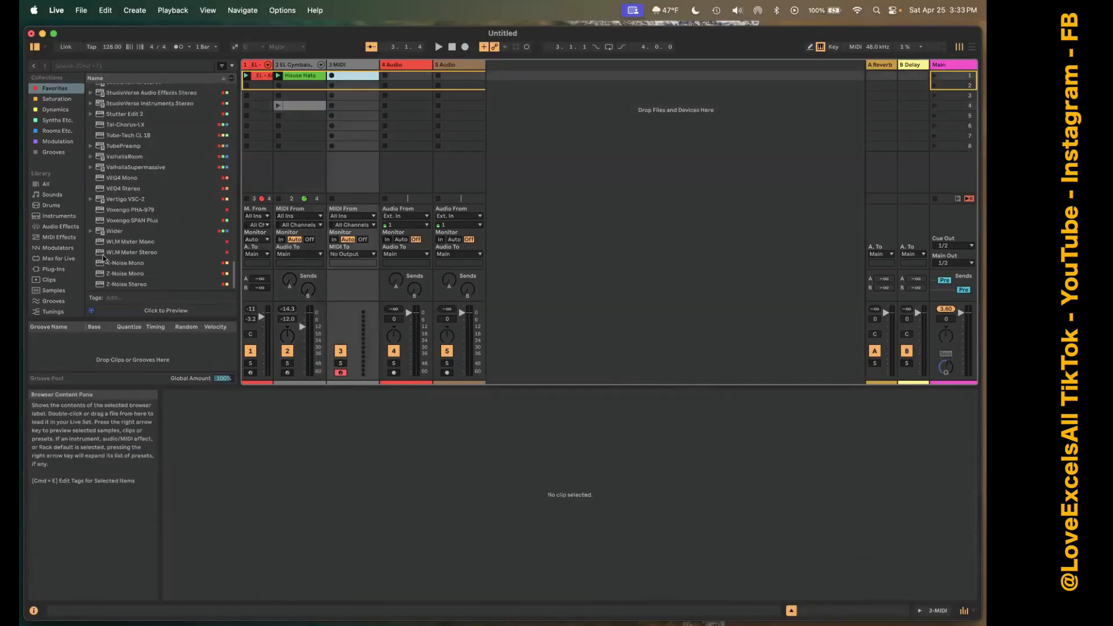
scroll(103, 174, up, 5)
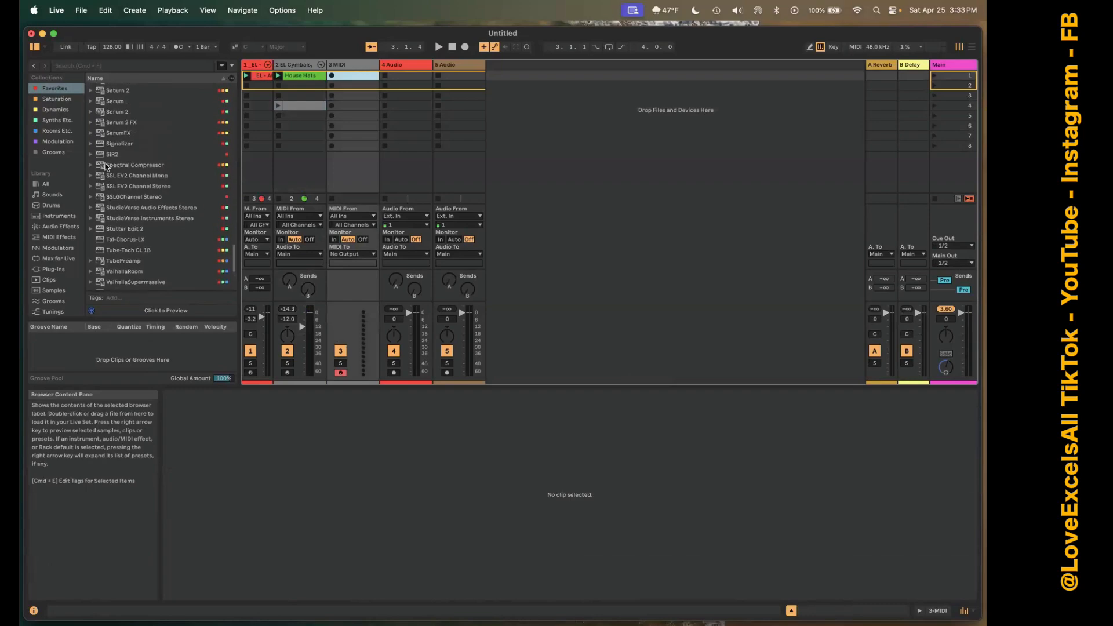
drag(116, 113, 374, 125)
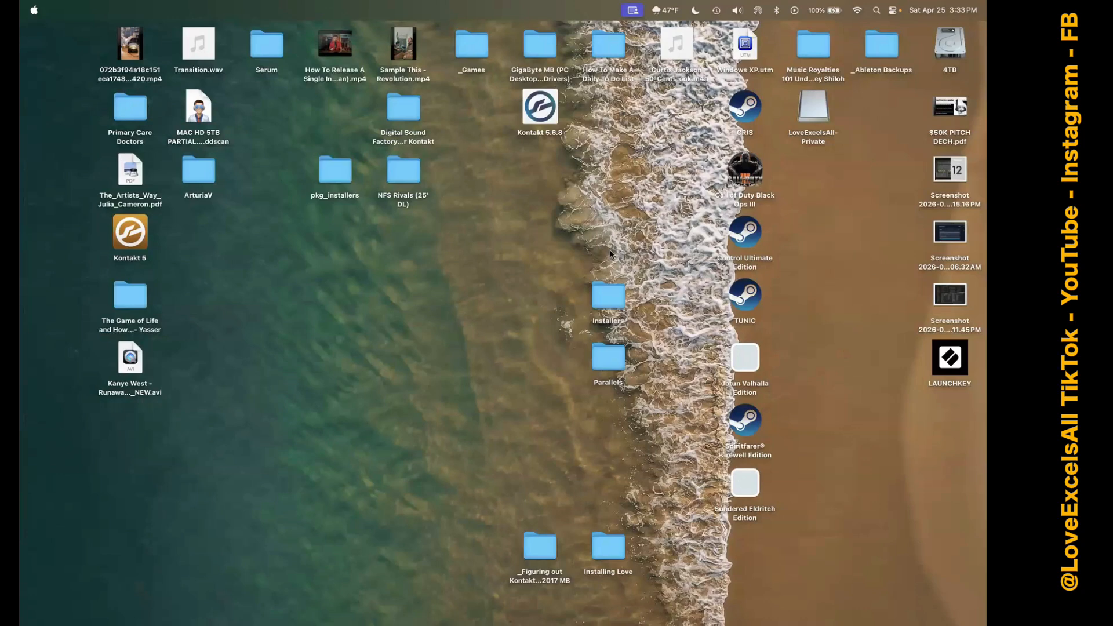
View the open desktop spaces and switch from the desktop back to Ableton Live.
key(ctrl+Up)
key(ctrl+Up)
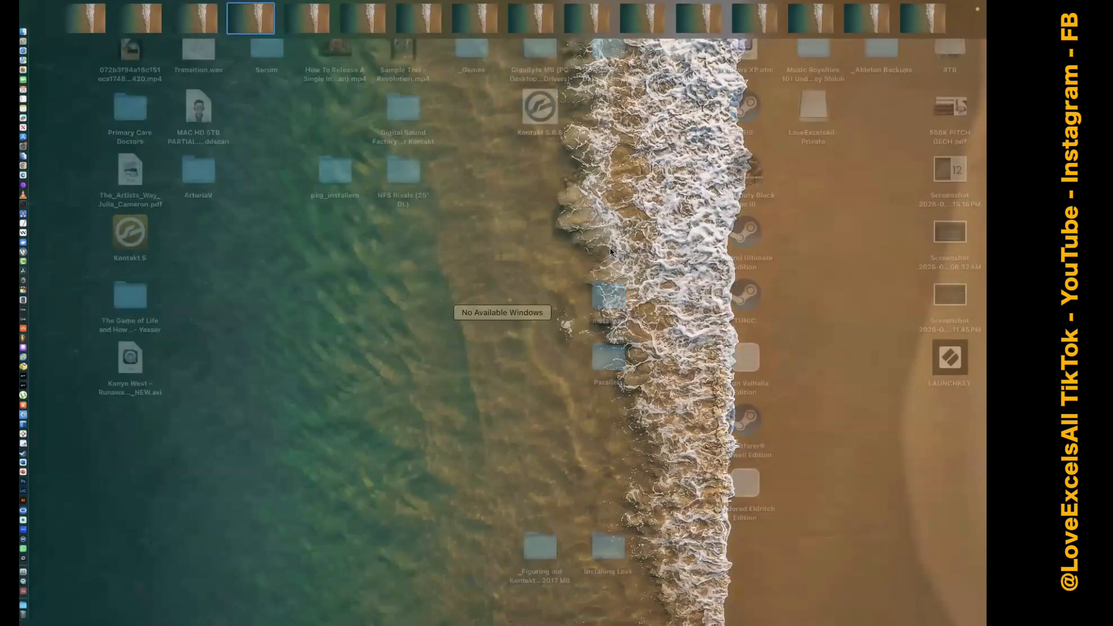
key(ctrl+Up)
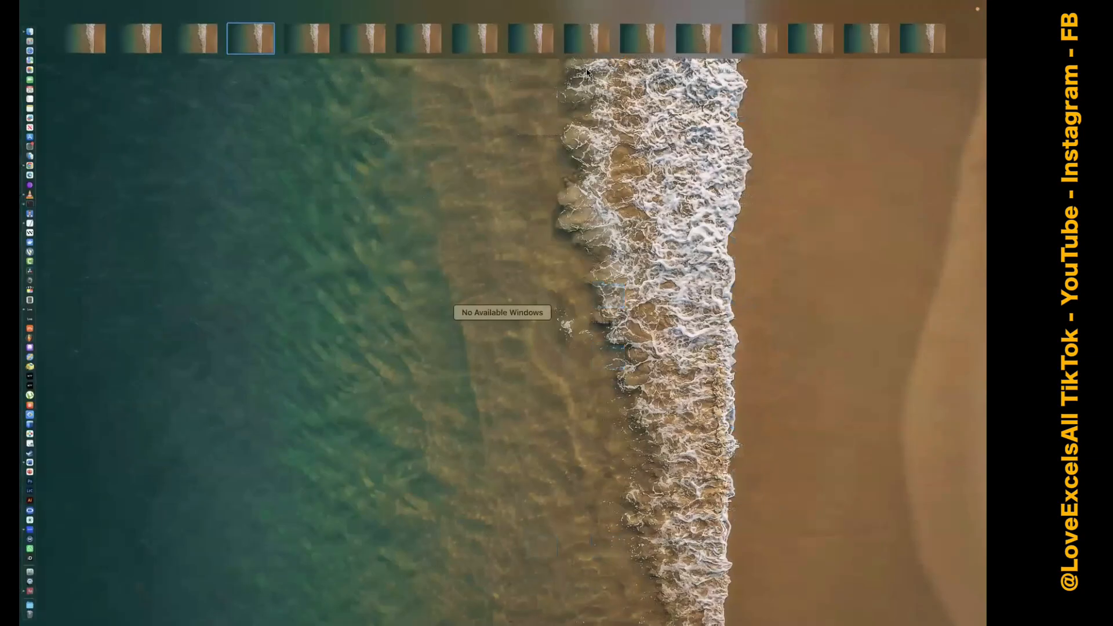
key(ctrl+Up)
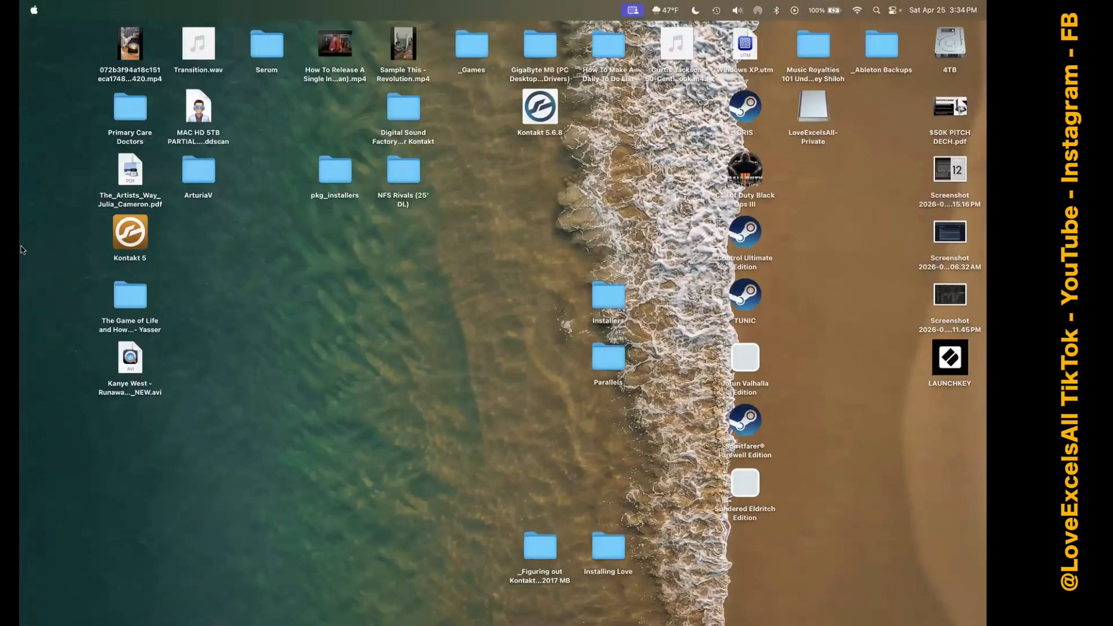
mouse_move(21, 246)
click(47, 313)
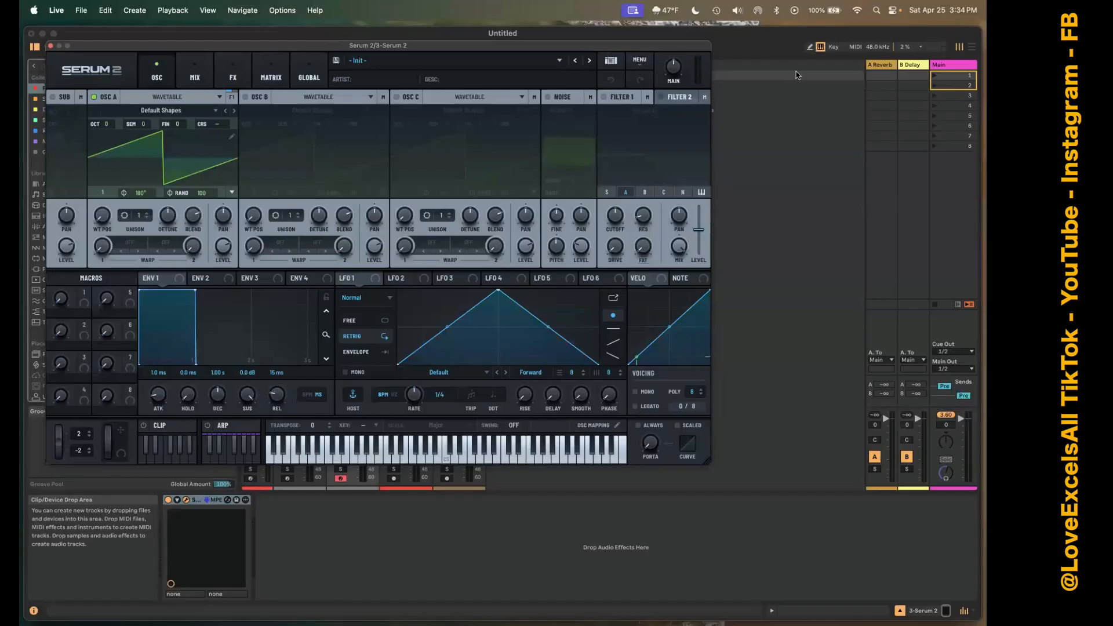
Enable Filter 1 in Serum 2, raise its cutoff, and close the plug-in window.
click(604, 98)
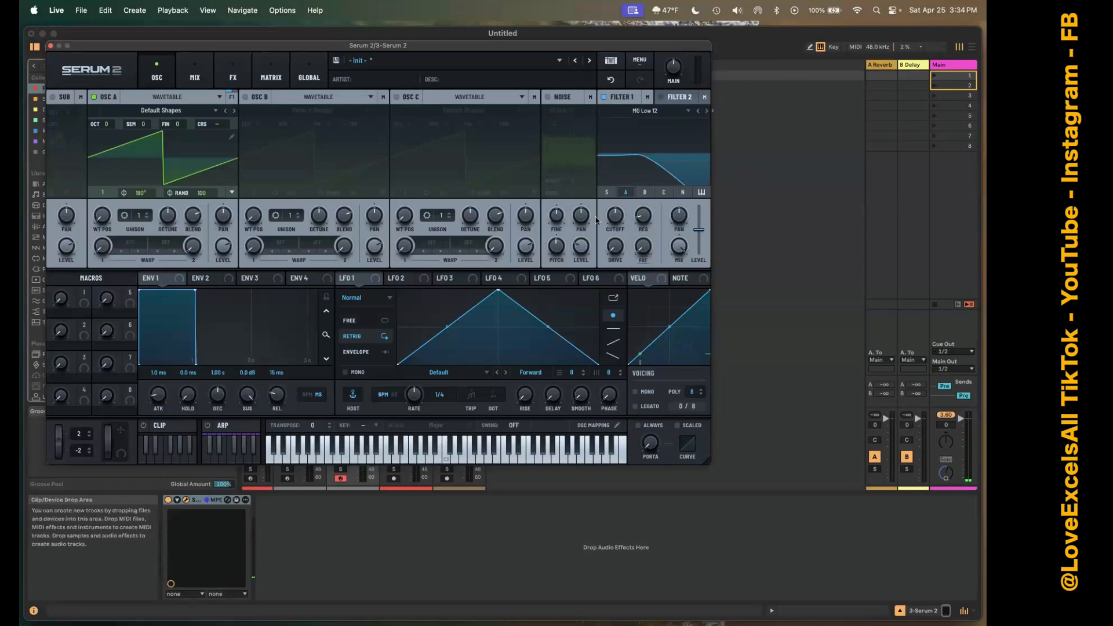
drag(614, 216, 615, 189)
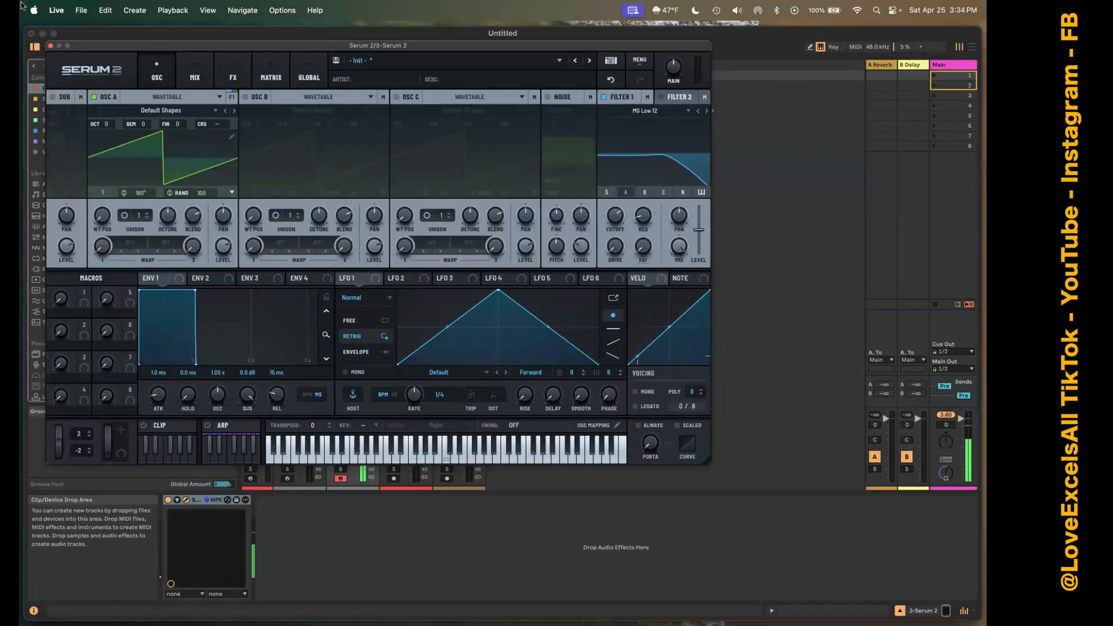
click(51, 45)
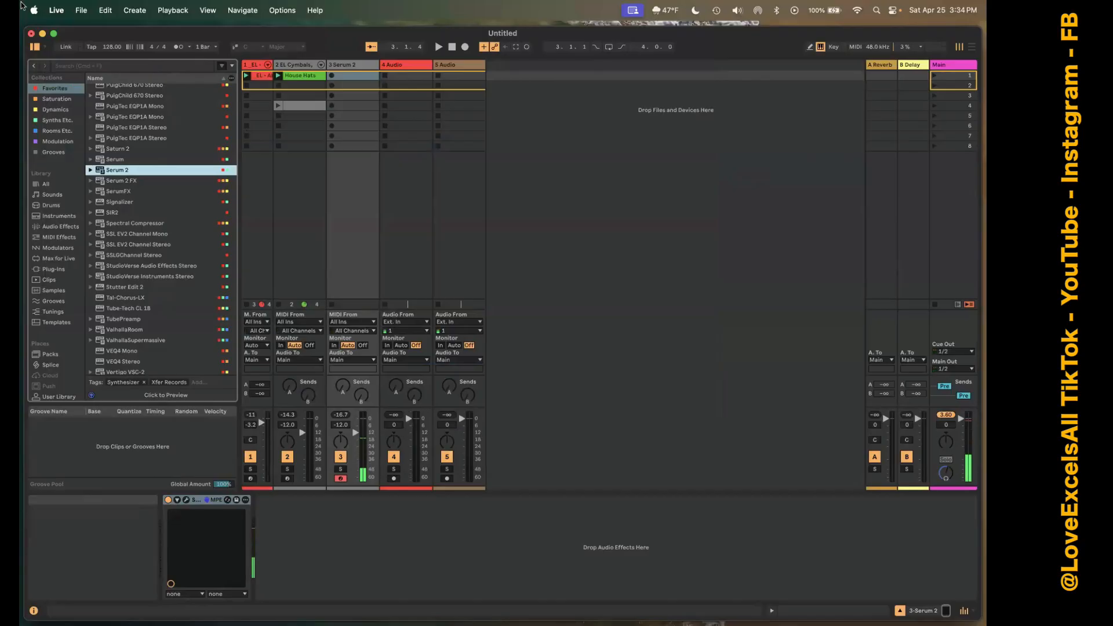
Create a MIDI clip in the second slot of the Serum 2 track and turn on Scale Mode with D Minor.
click(369, 106)
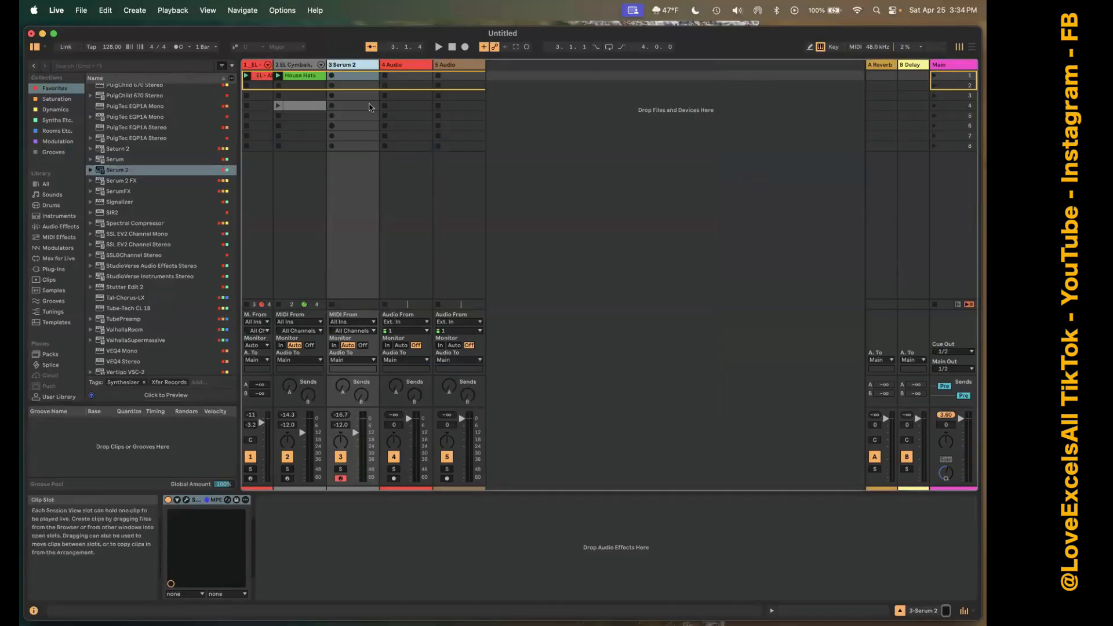
double_click(358, 88)
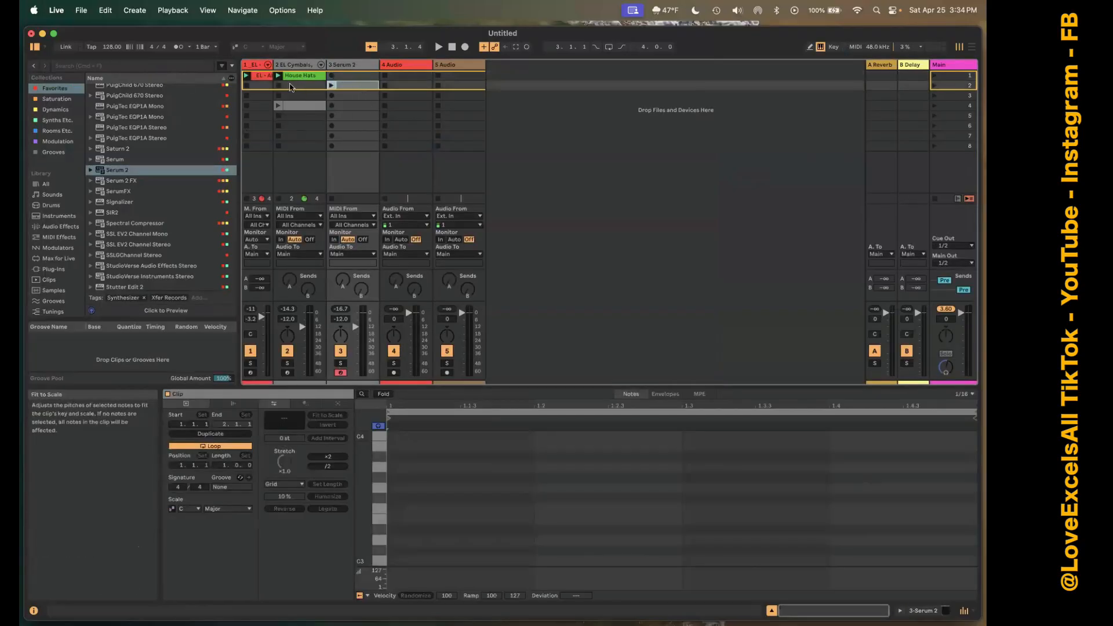
click(236, 47)
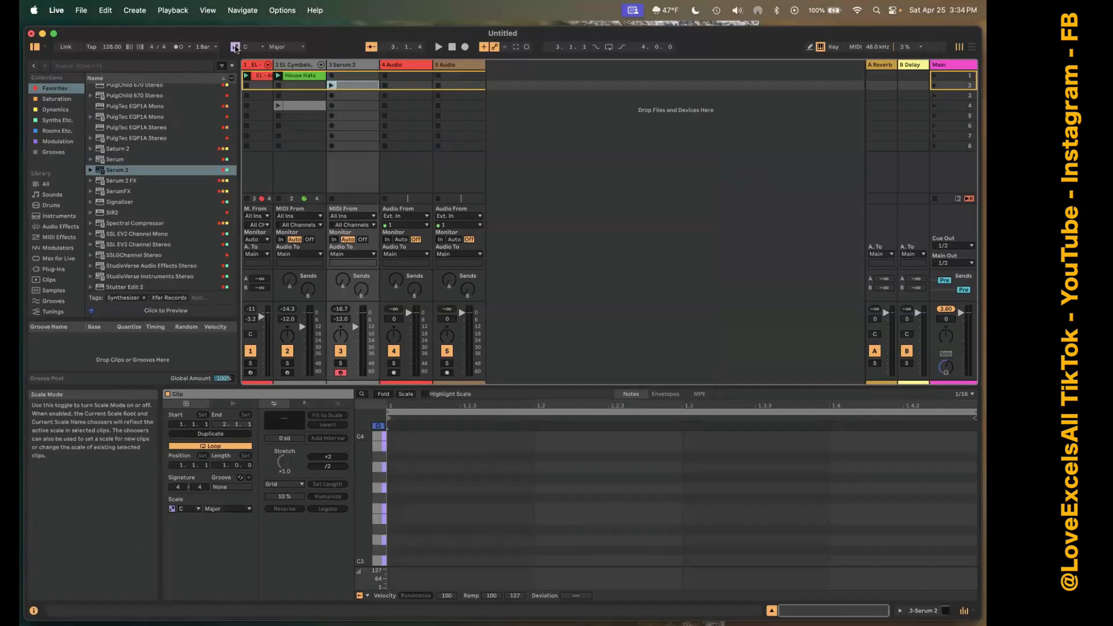
click(250, 47)
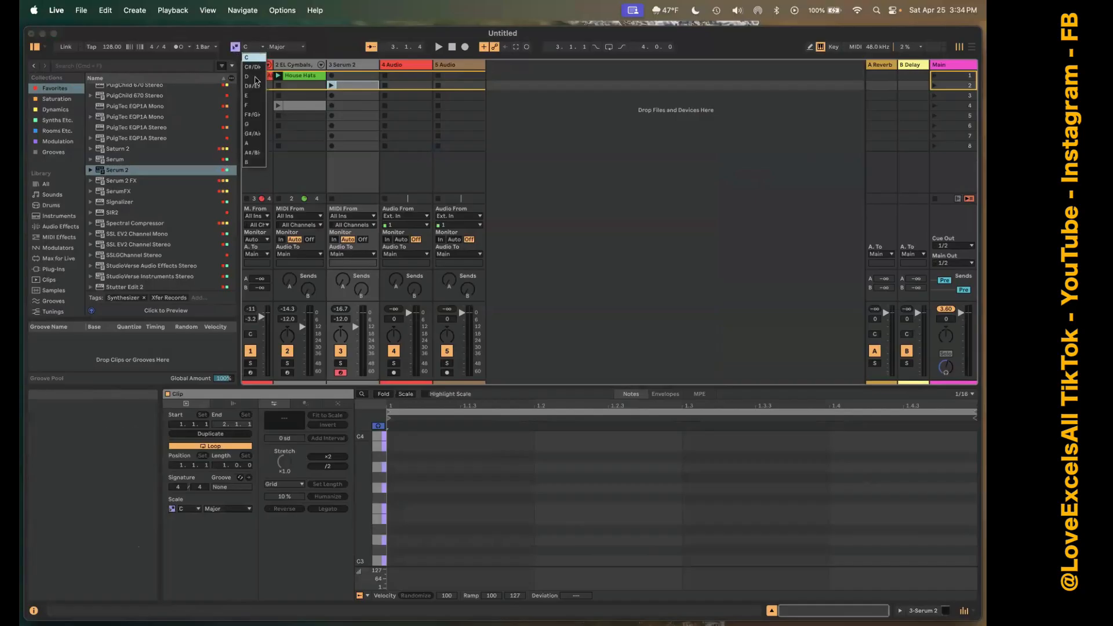
click(256, 77)
click(294, 48)
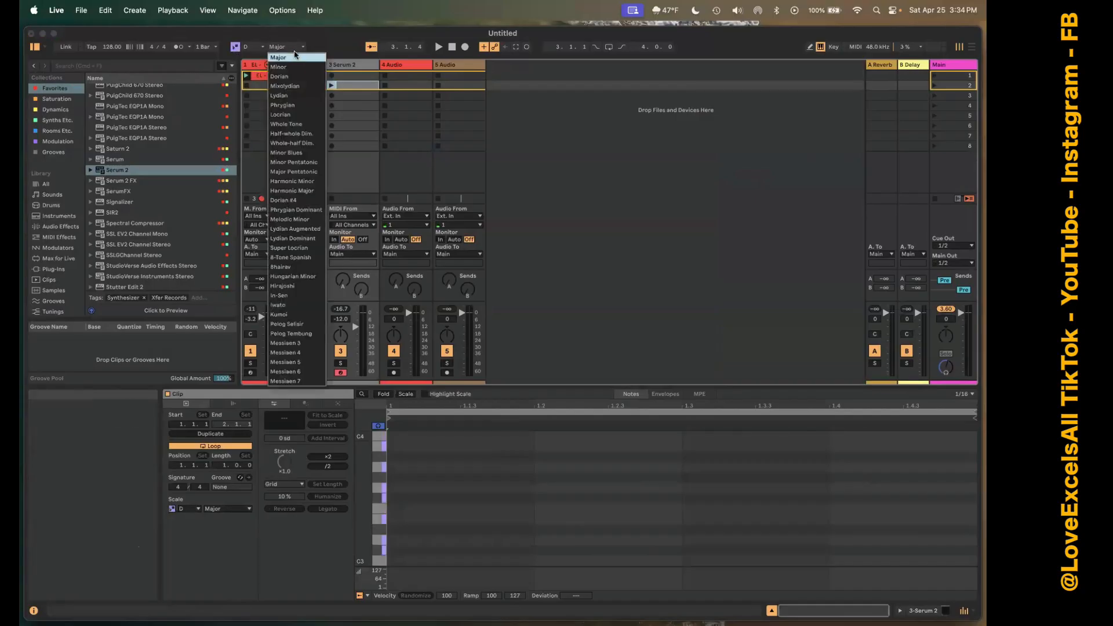
click(295, 67)
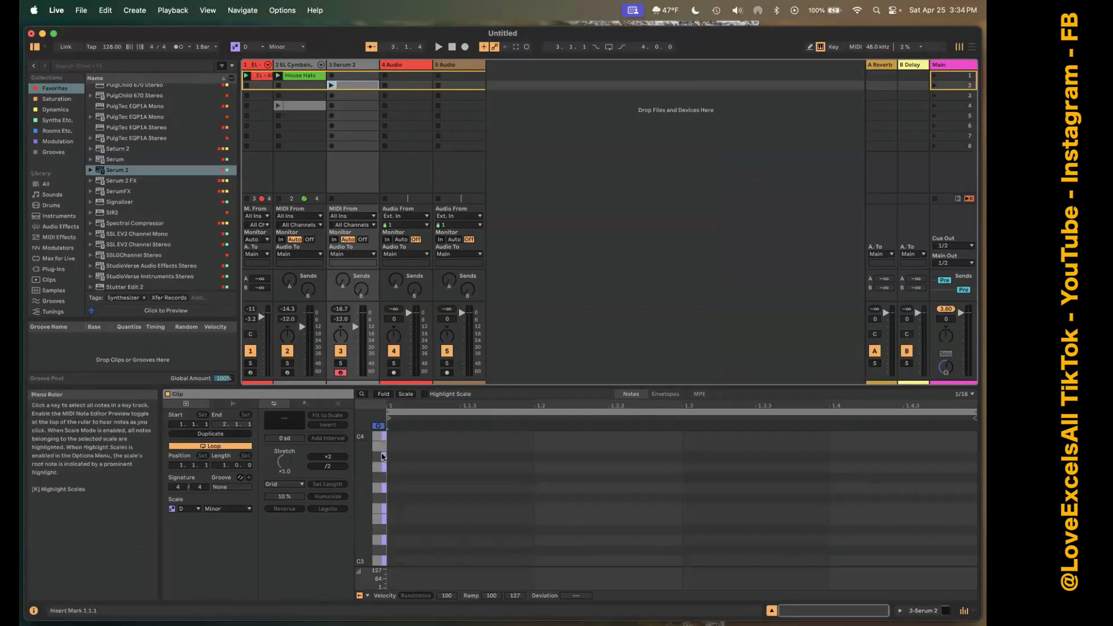
Add D3, F3 and A3 notes spanning the full bar of the Serum 2 clip, and launch the clip.
double_click(409, 540)
drag(424, 540, 976, 540)
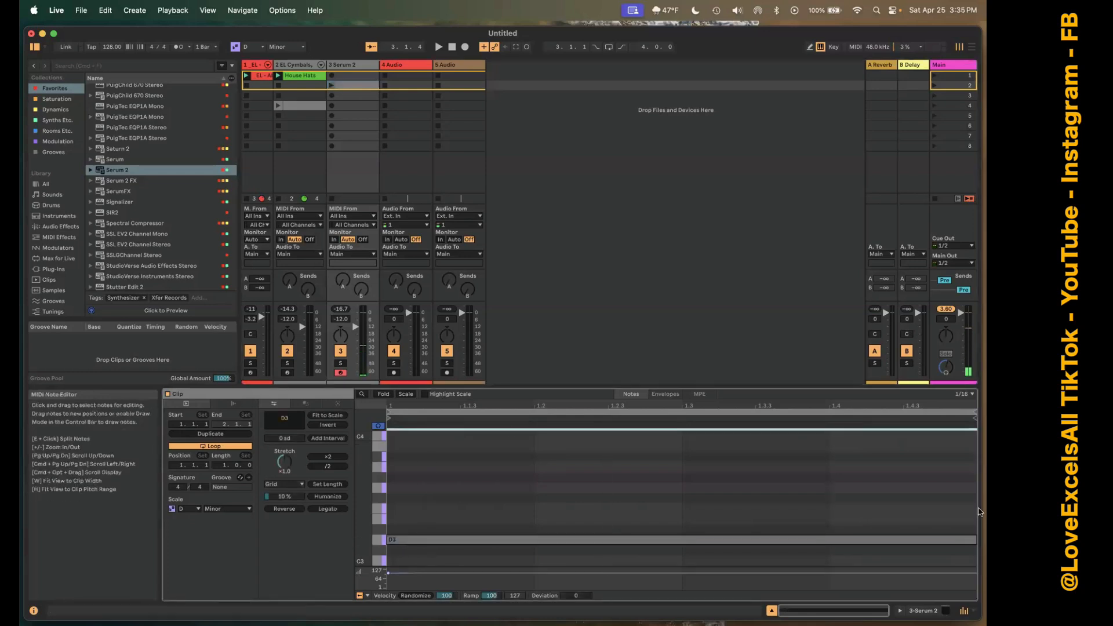
double_click(410, 509)
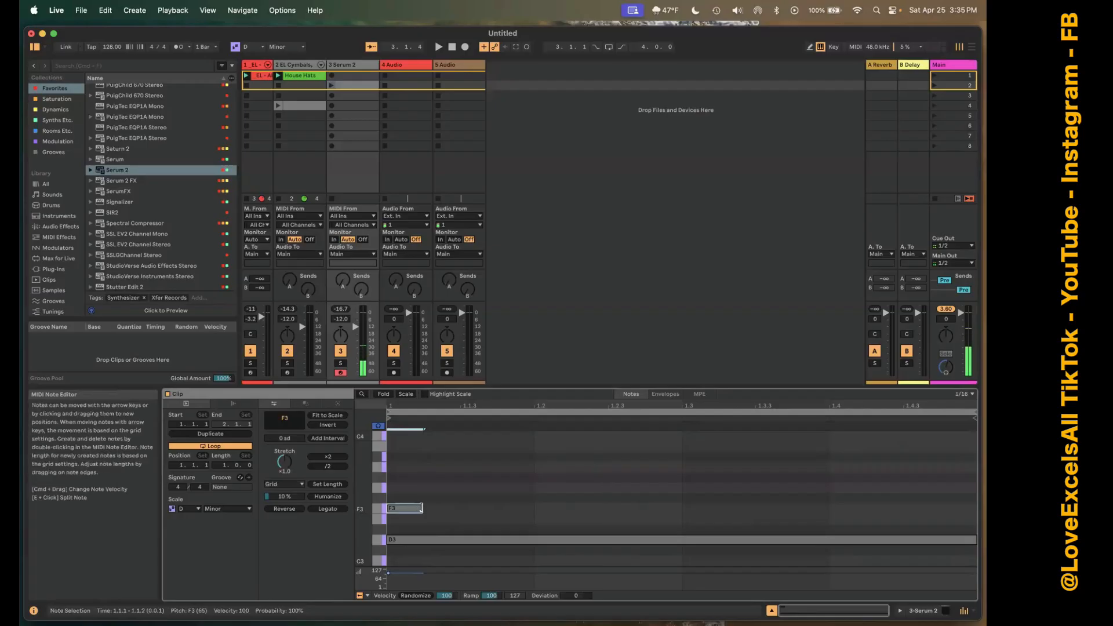
drag(419, 508, 976, 509)
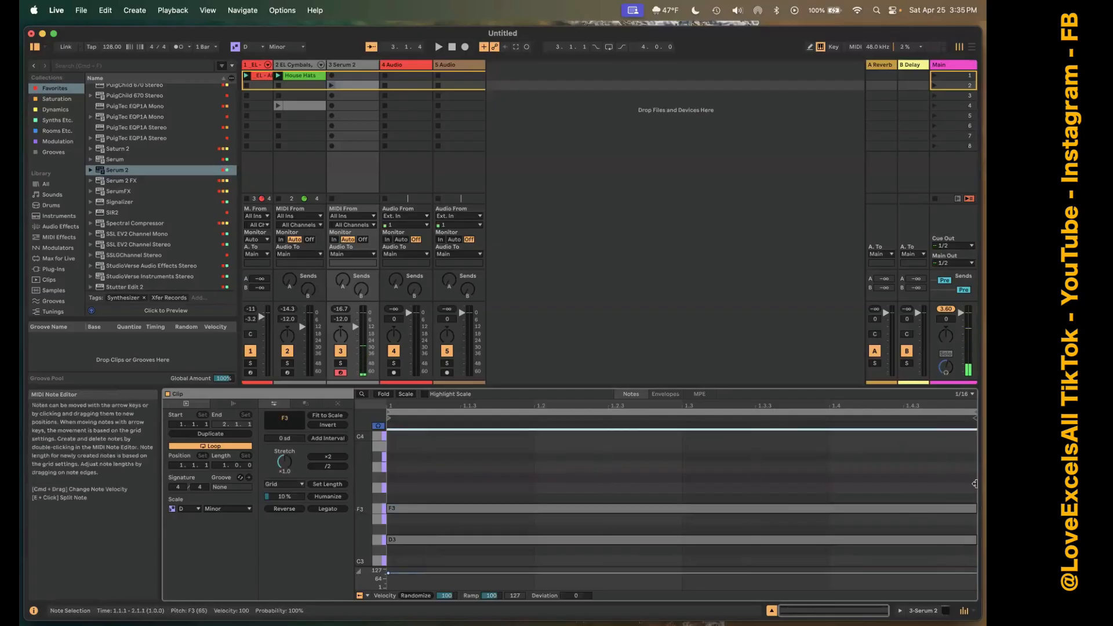
double_click(416, 467)
drag(911, 497, 976, 498)
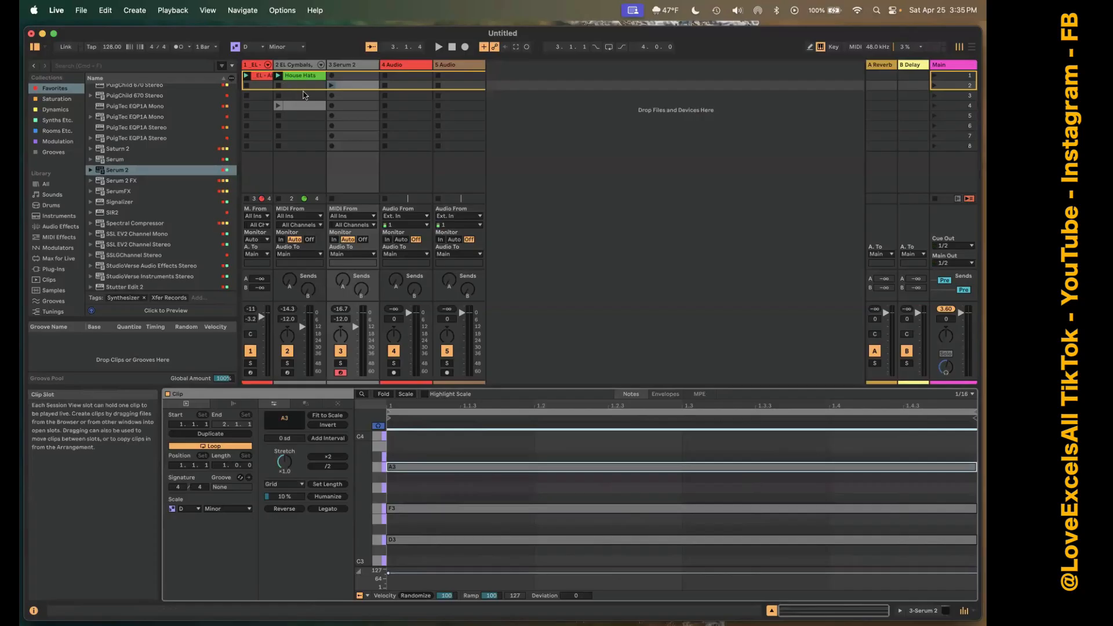
click(332, 85)
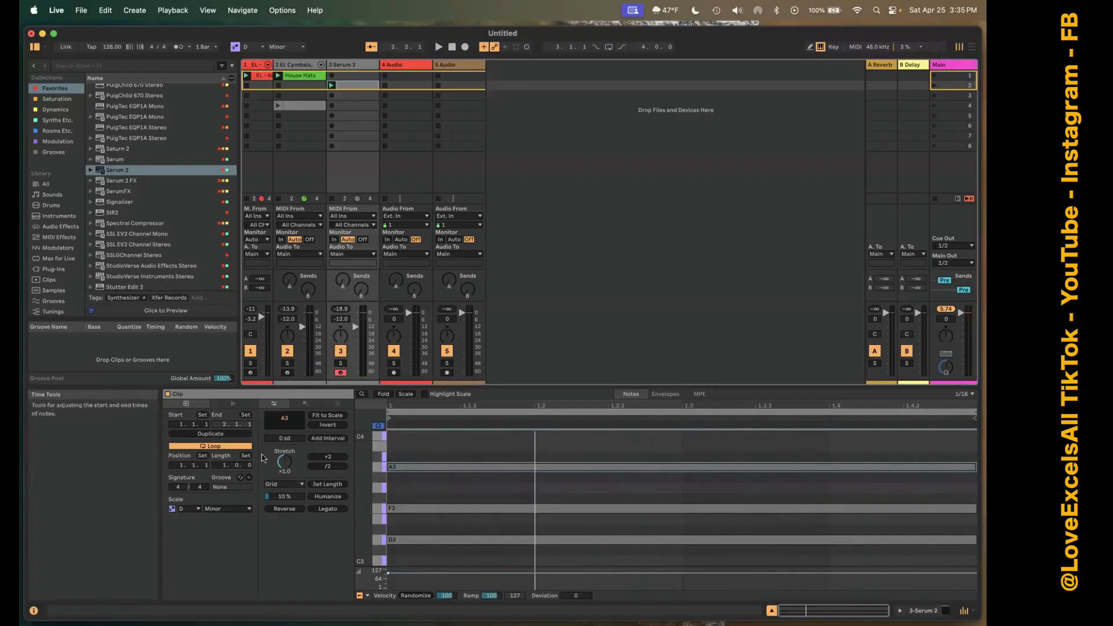
Duplicate the Serum 2 clip's loop to two bars, delete the copied notes in the second bar, and play the set.
click(211, 434)
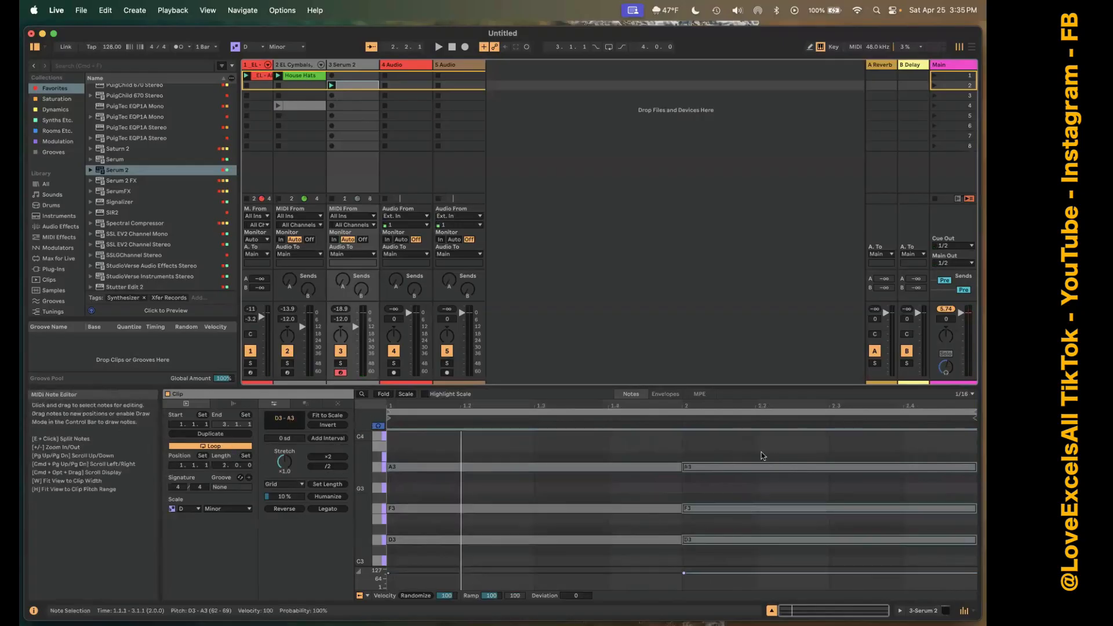
drag(758, 451, 796, 566)
key(Delete)
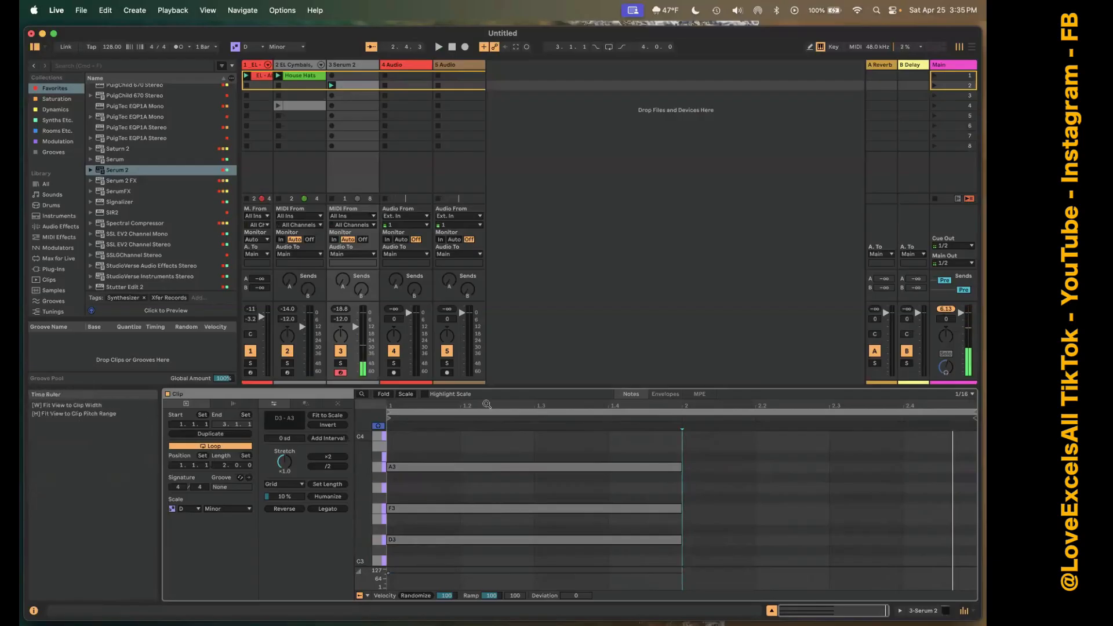
key(shift+super+F9)
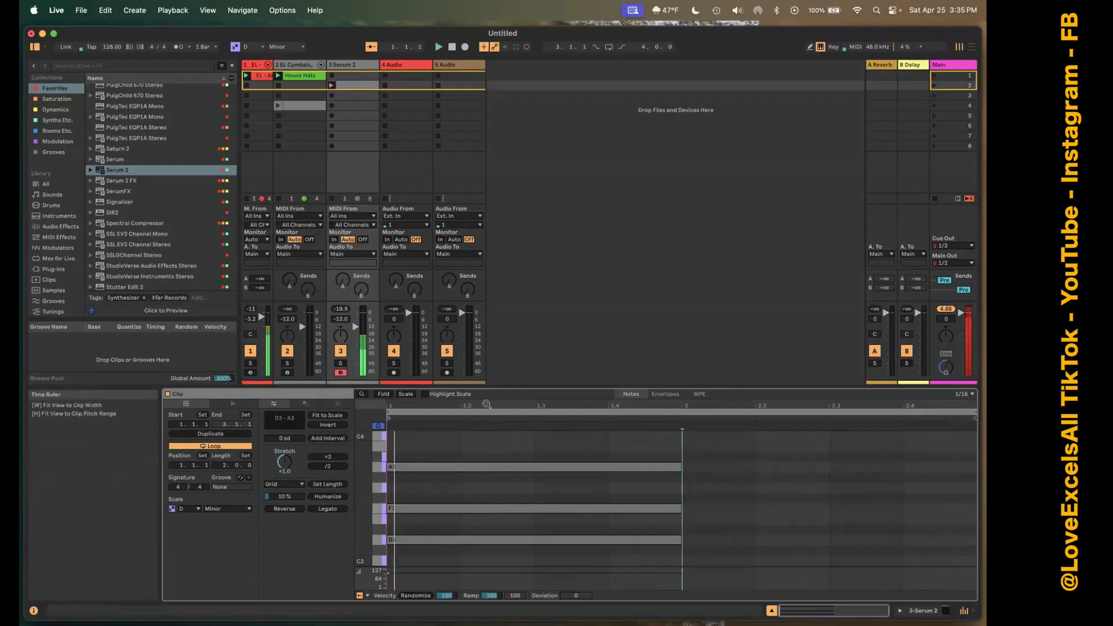
Record a chord of C3, D3 and G3 across the second bar of the Serum 2 clip.
key(g)
key(a)
key(s)
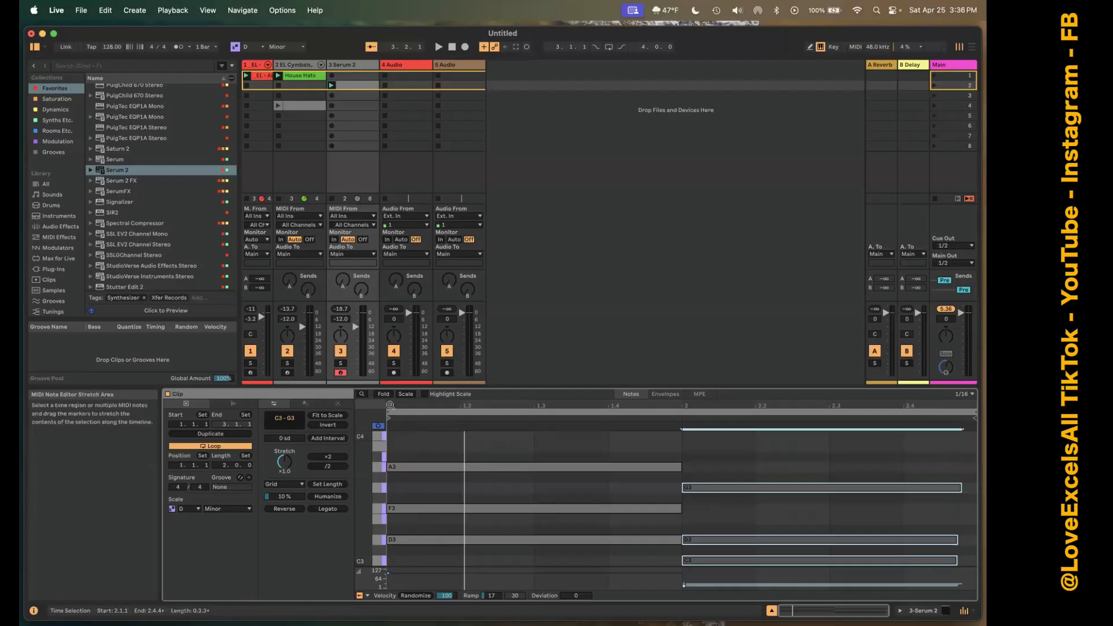
Try folding the note editor to used notes, leave it folded to the scale instead, and play the set.
click(383, 394)
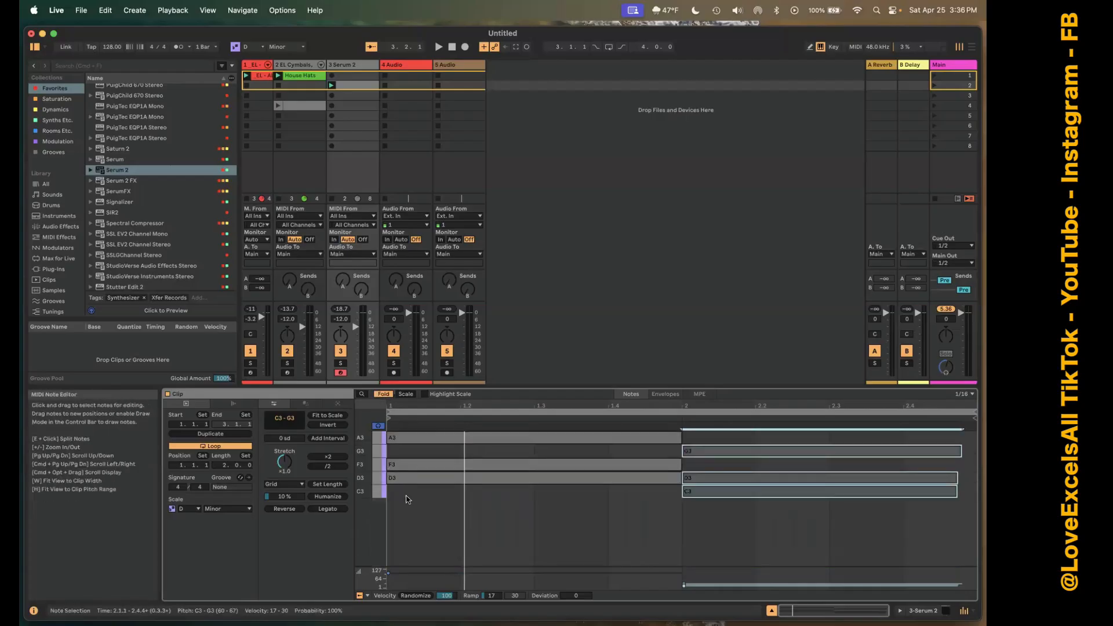
click(383, 395)
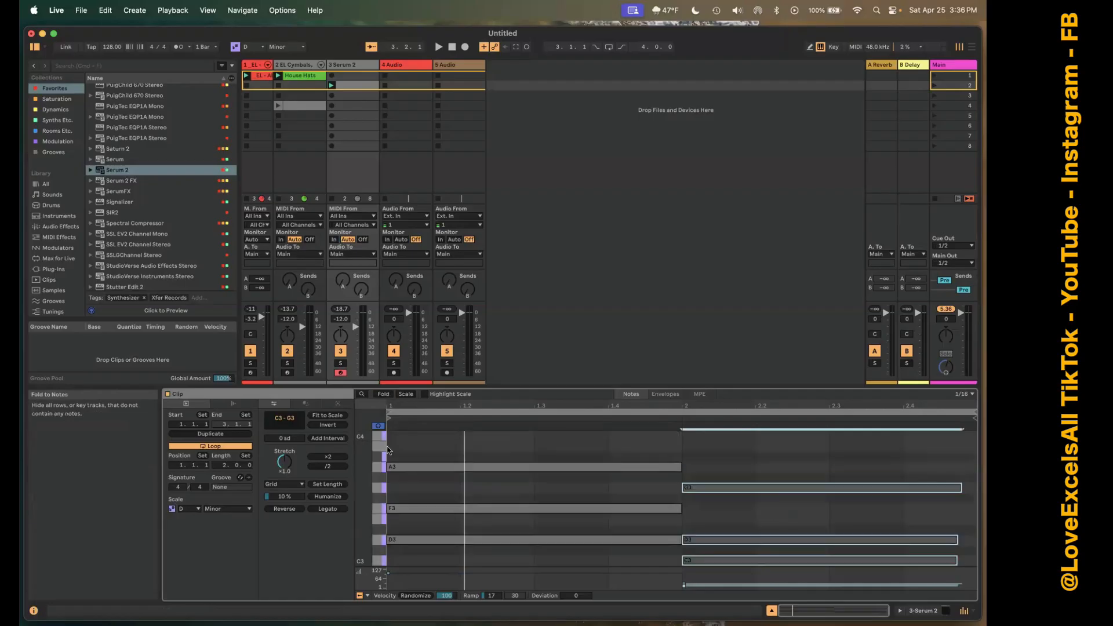
click(406, 394)
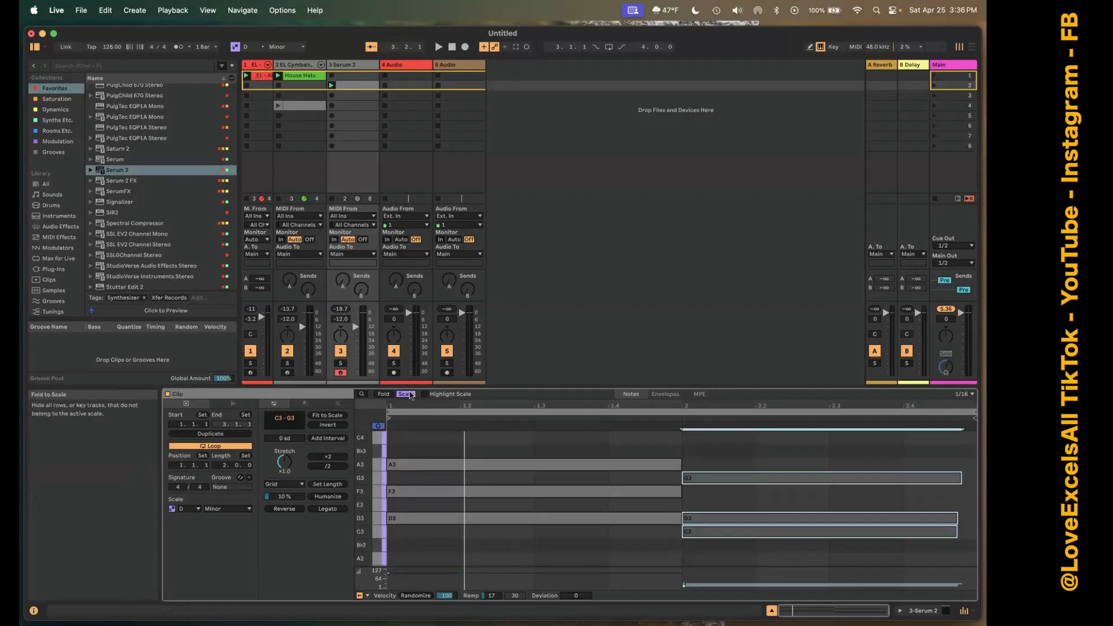
click(409, 394)
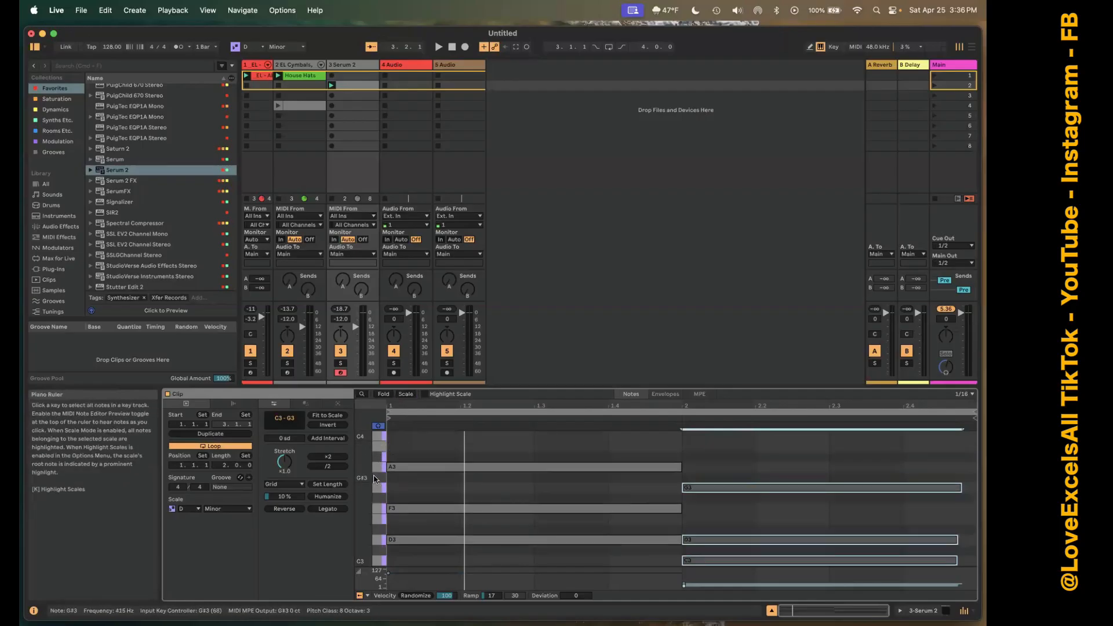
click(404, 395)
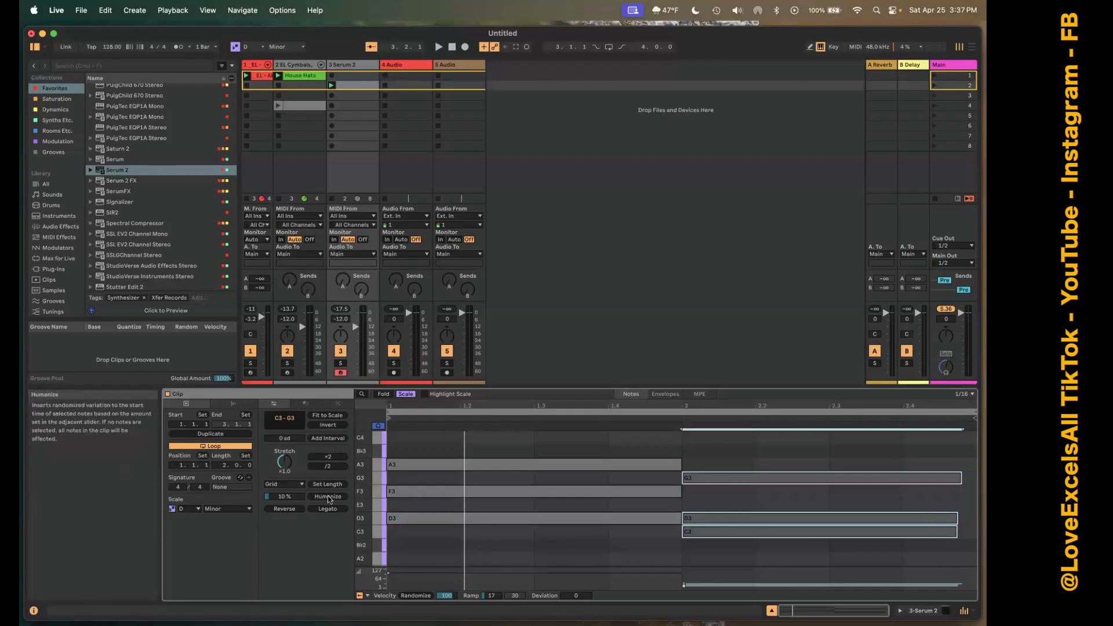
key(space)
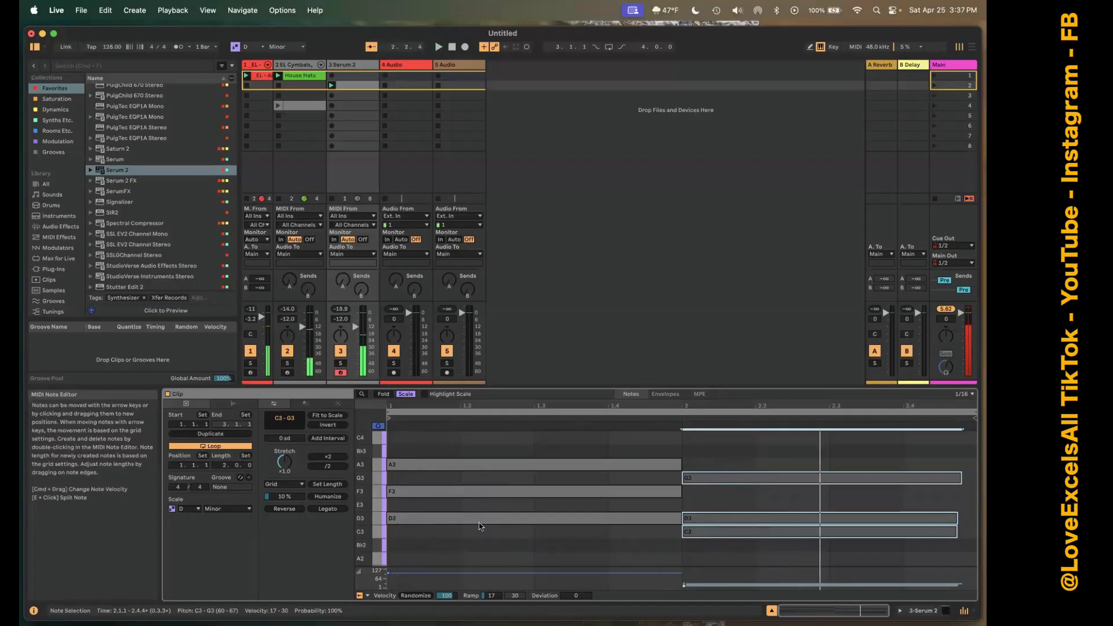
Show the Serum 2 track's device, open its plug-in window and select the Velo modulation source.
key(shift+Tab)
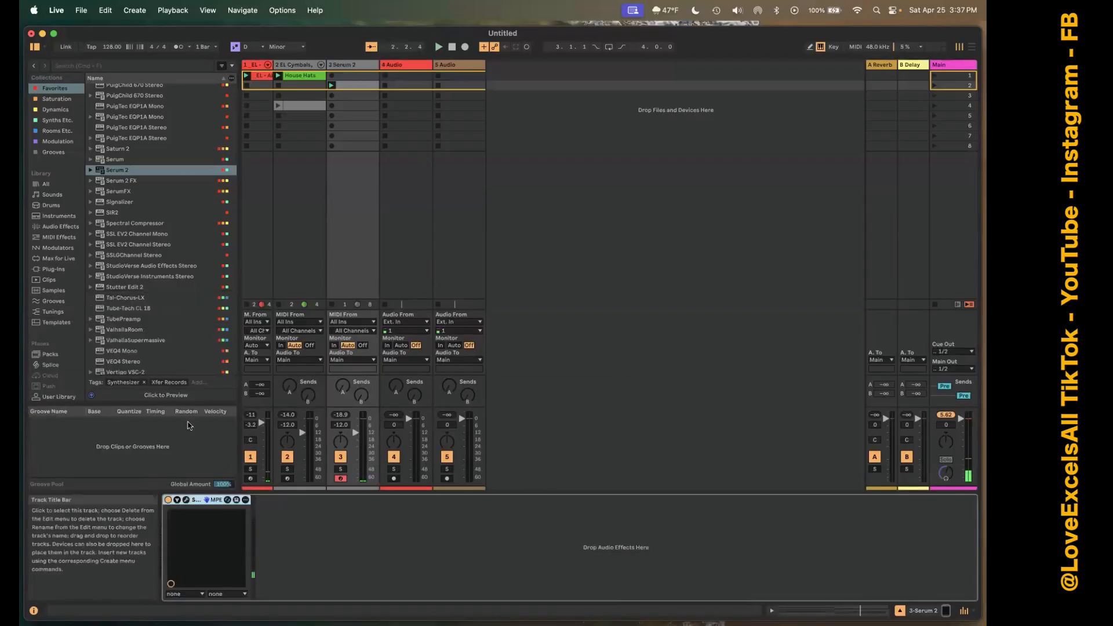
click(211, 513)
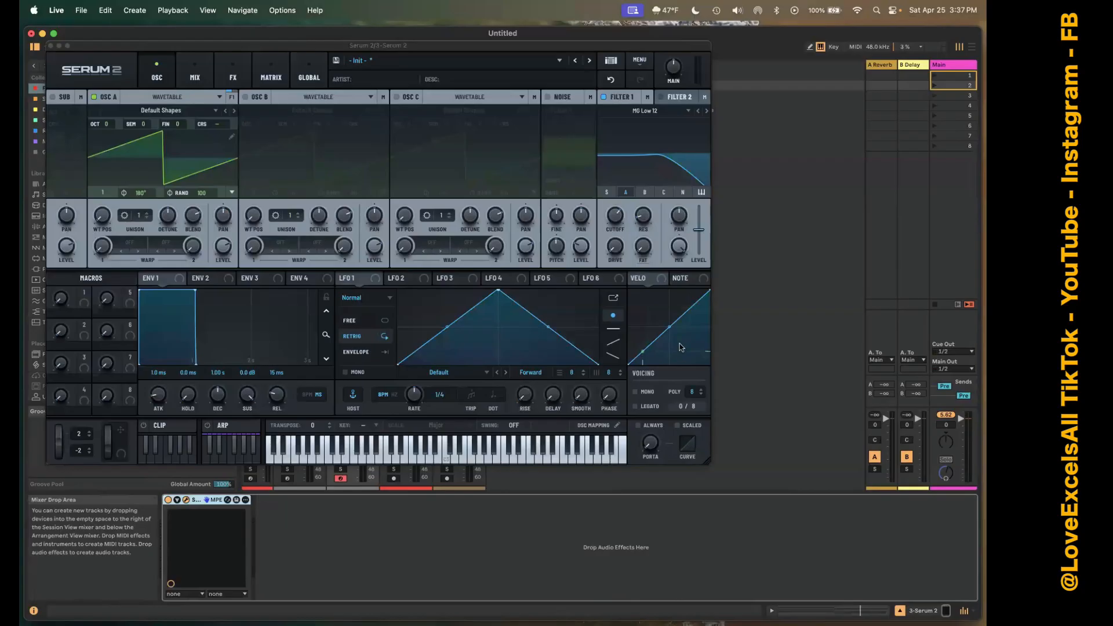
click(646, 282)
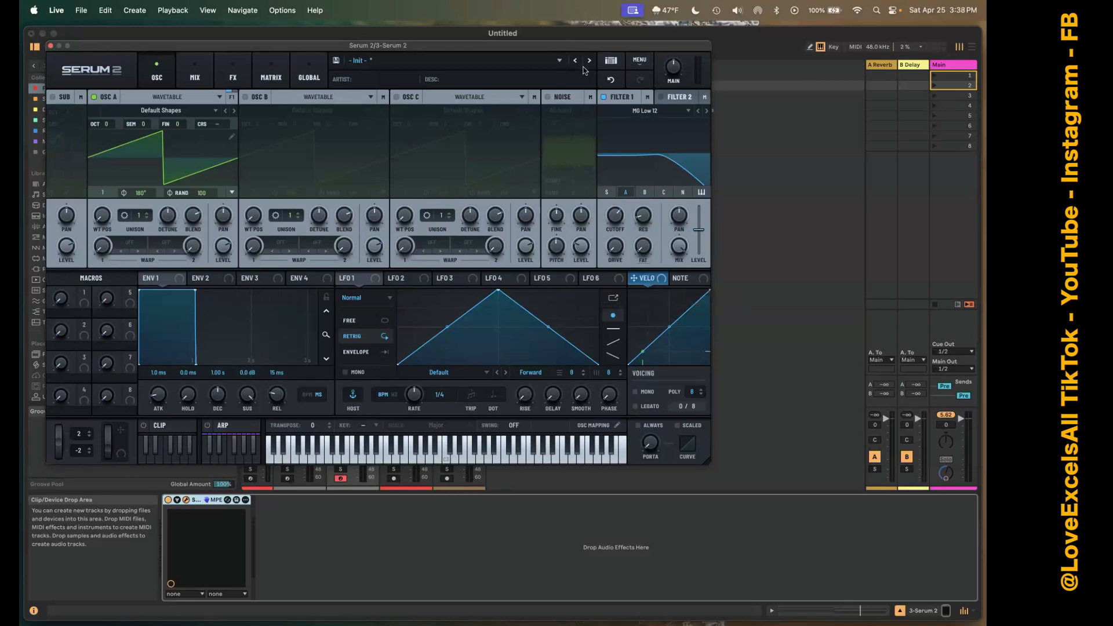
click(640, 61)
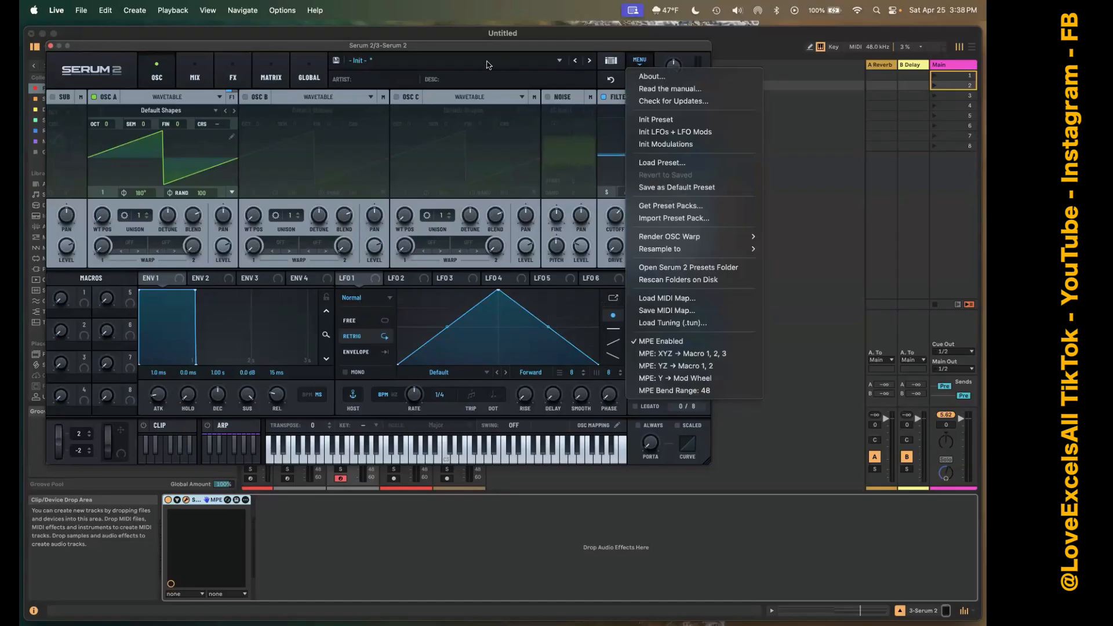
click(507, 46)
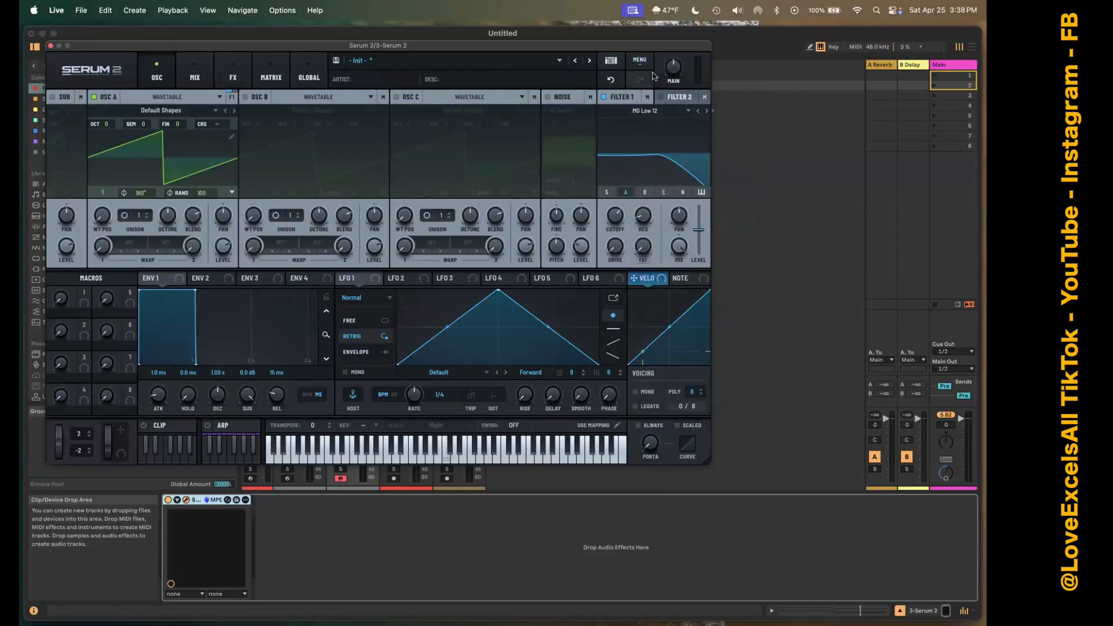
click(611, 61)
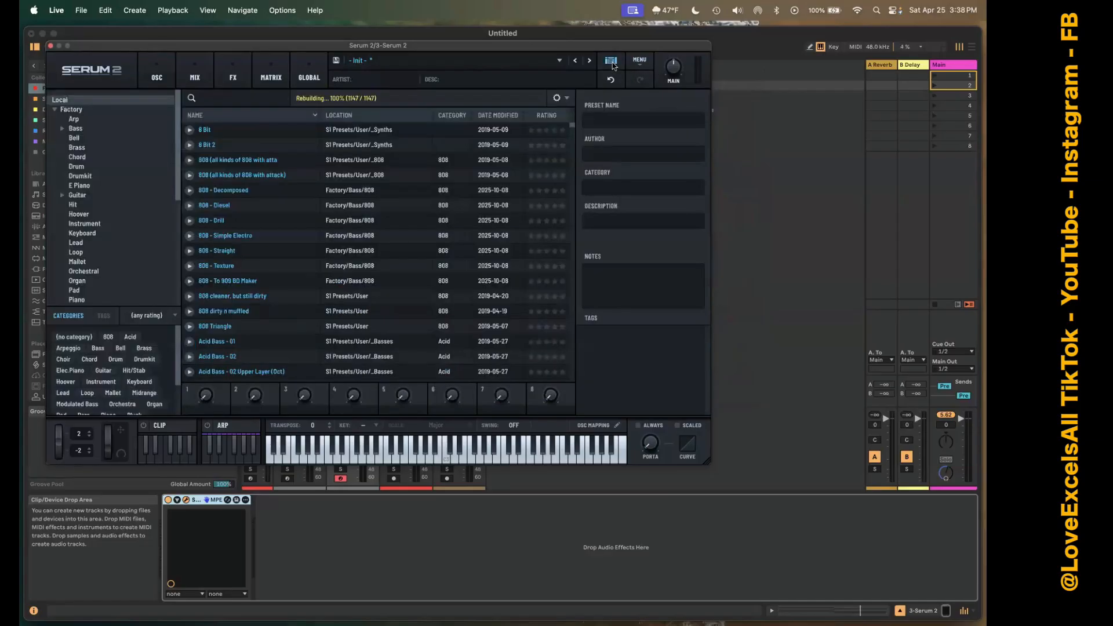
click(612, 62)
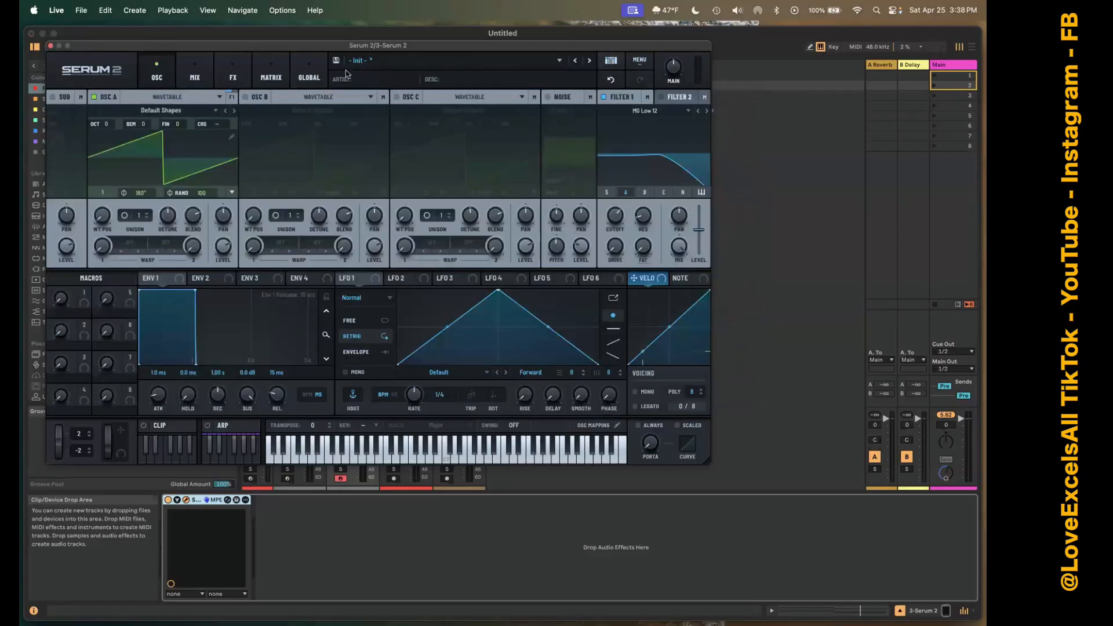
Create a Velo->Amp assignment in Serum 2's modulation matrix and close the plug-in window.
click(271, 77)
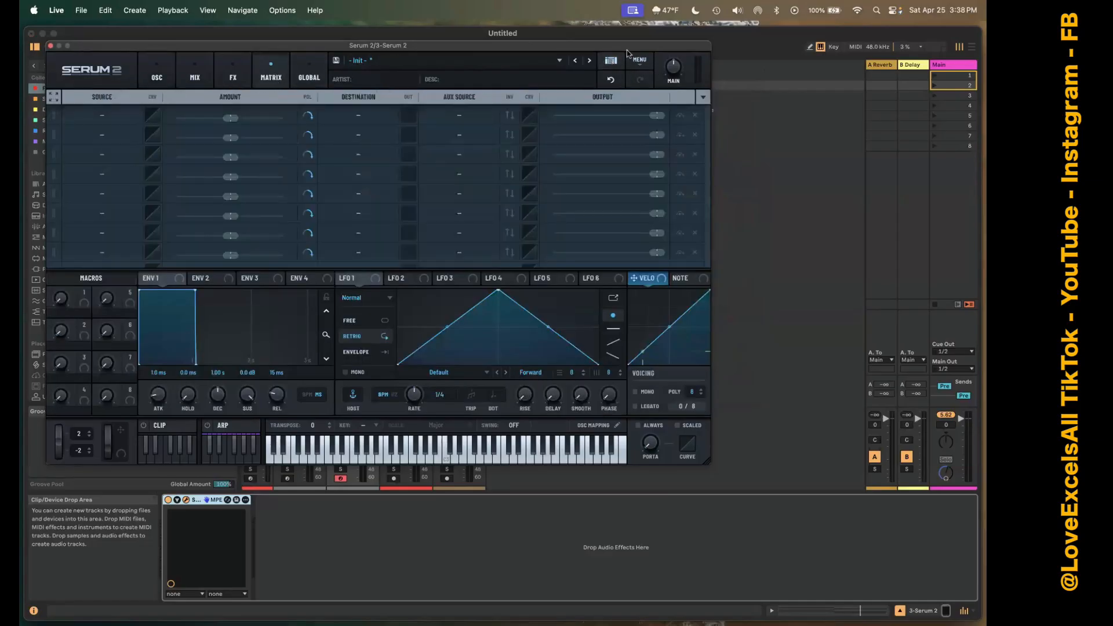
click(703, 99)
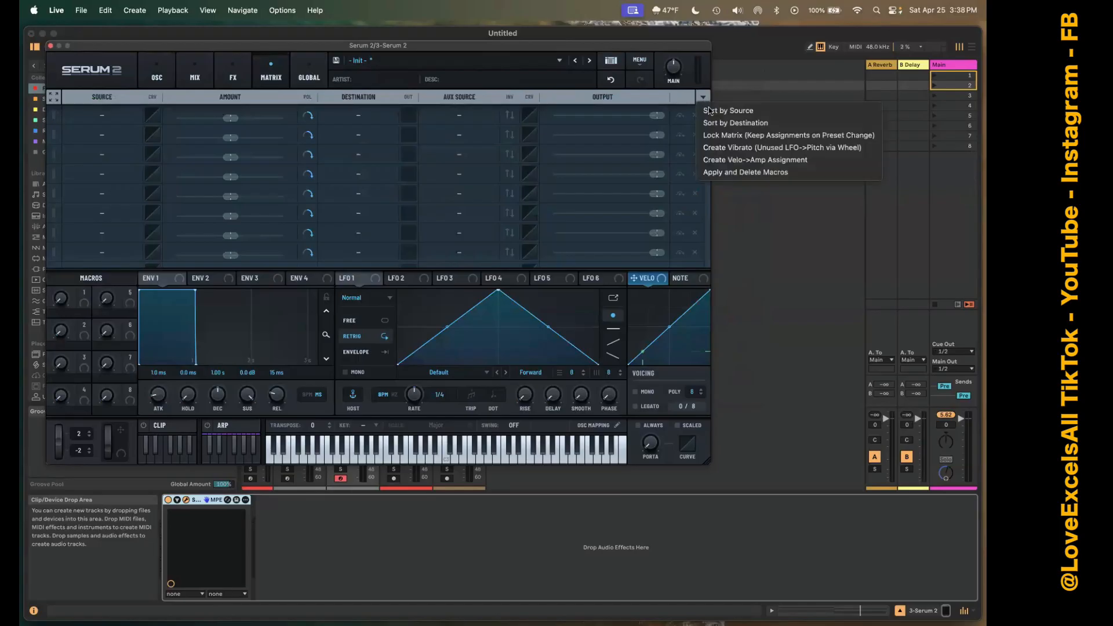
click(755, 160)
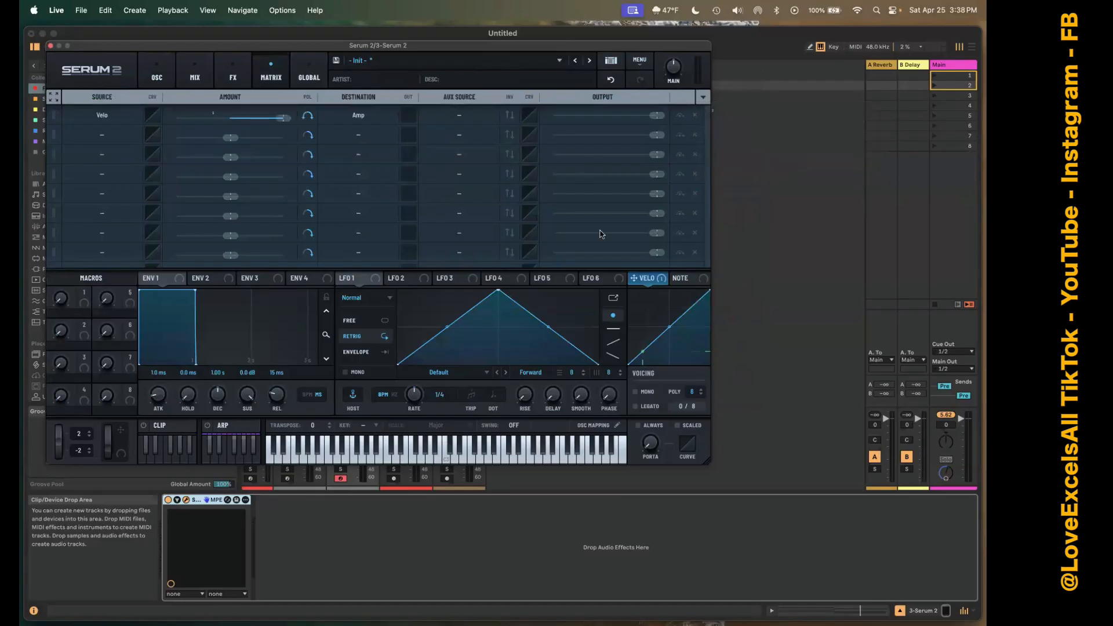
click(51, 45)
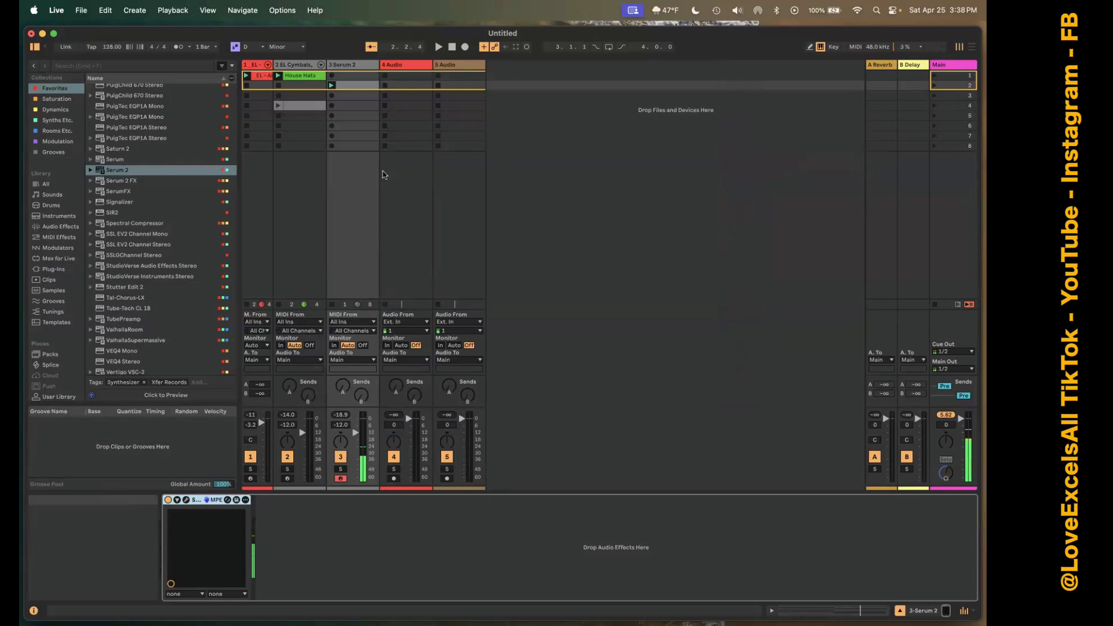
Reopen the Serum 2 clip, humanize the second-bar chord by 10 % and play the set.
double_click(364, 87)
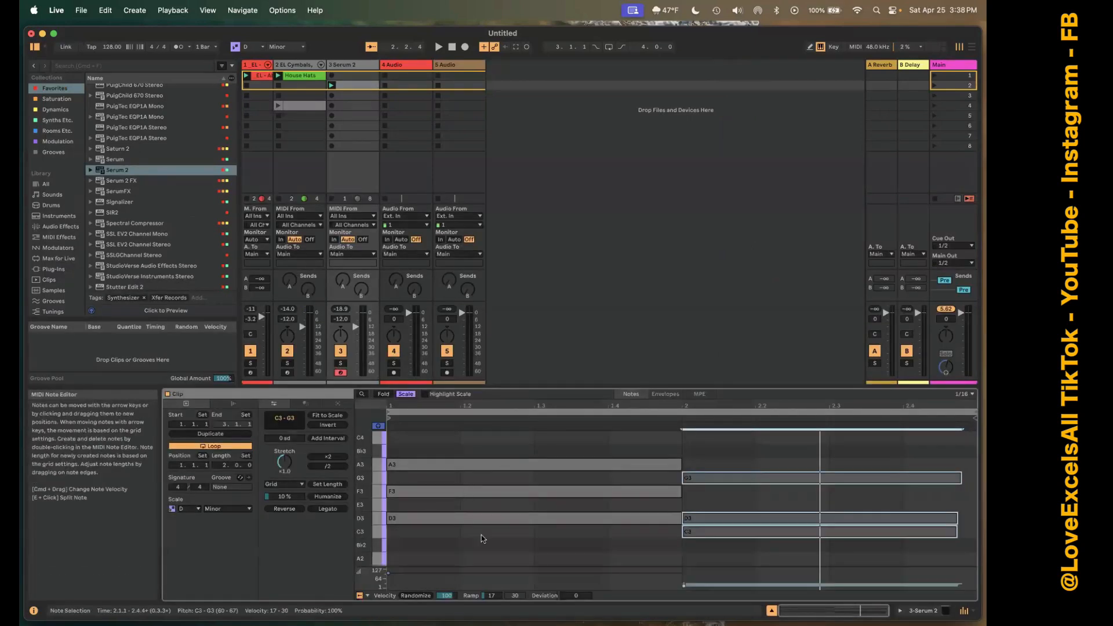
click(333, 496)
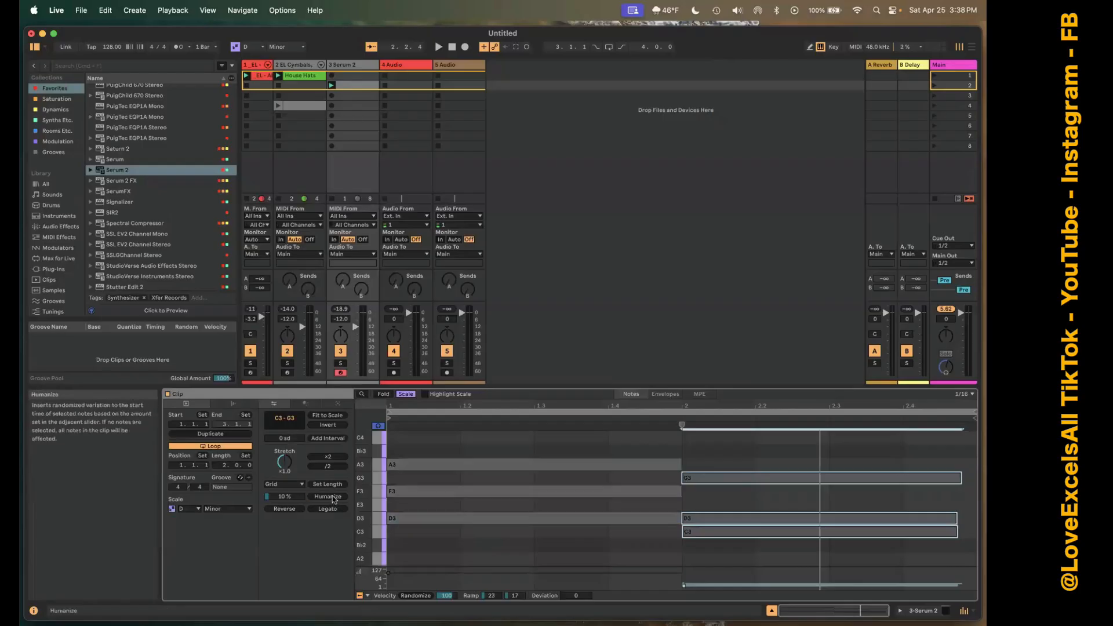
key(space)
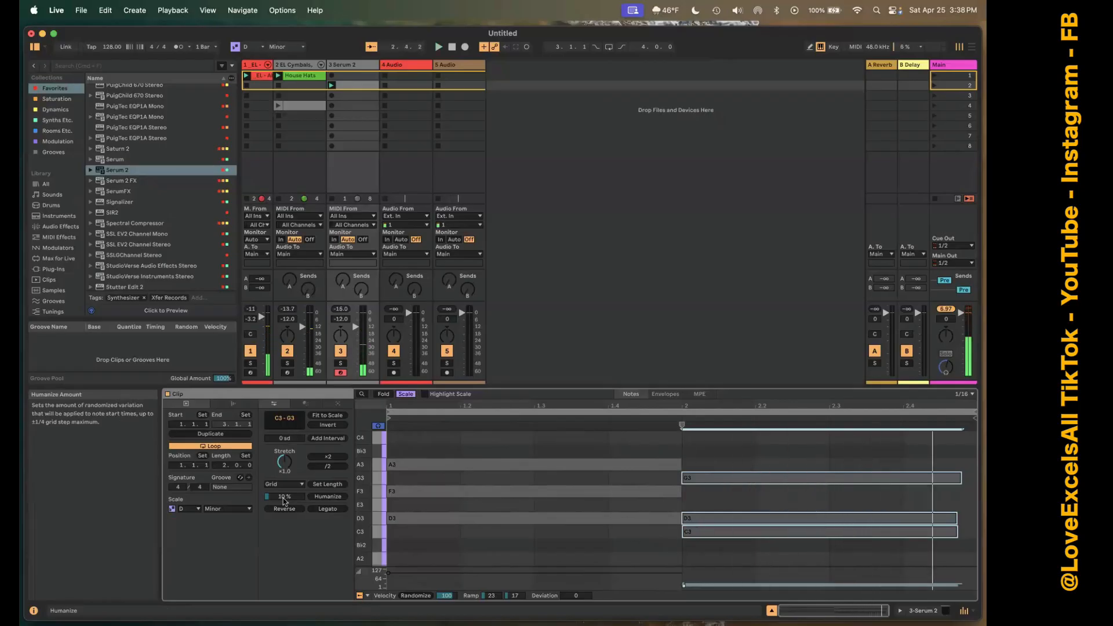
key(Delete)
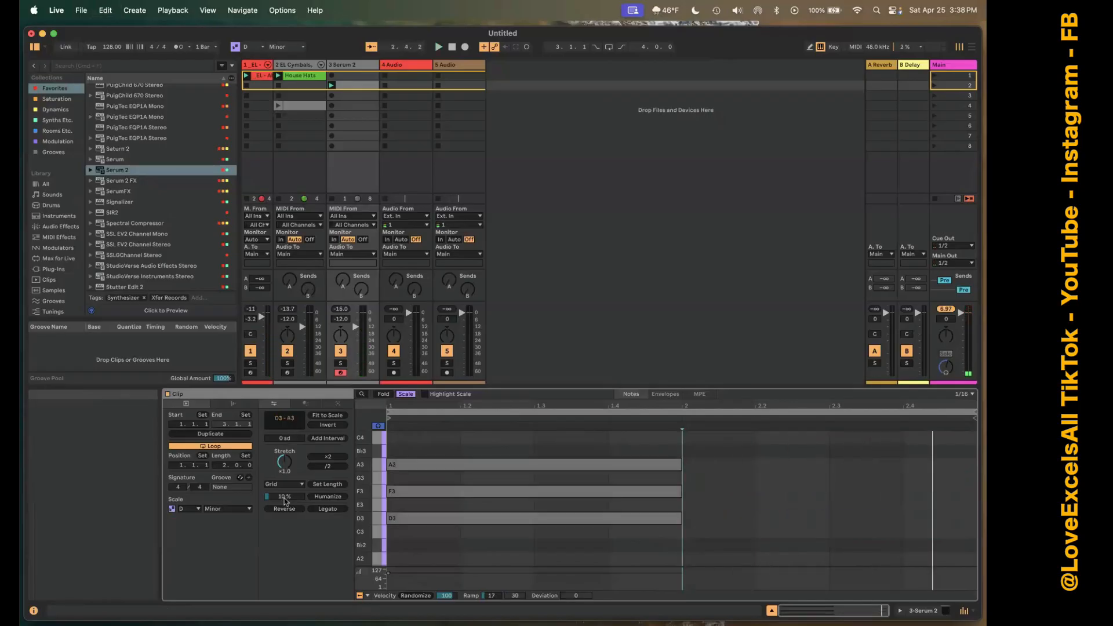
key(super+z)
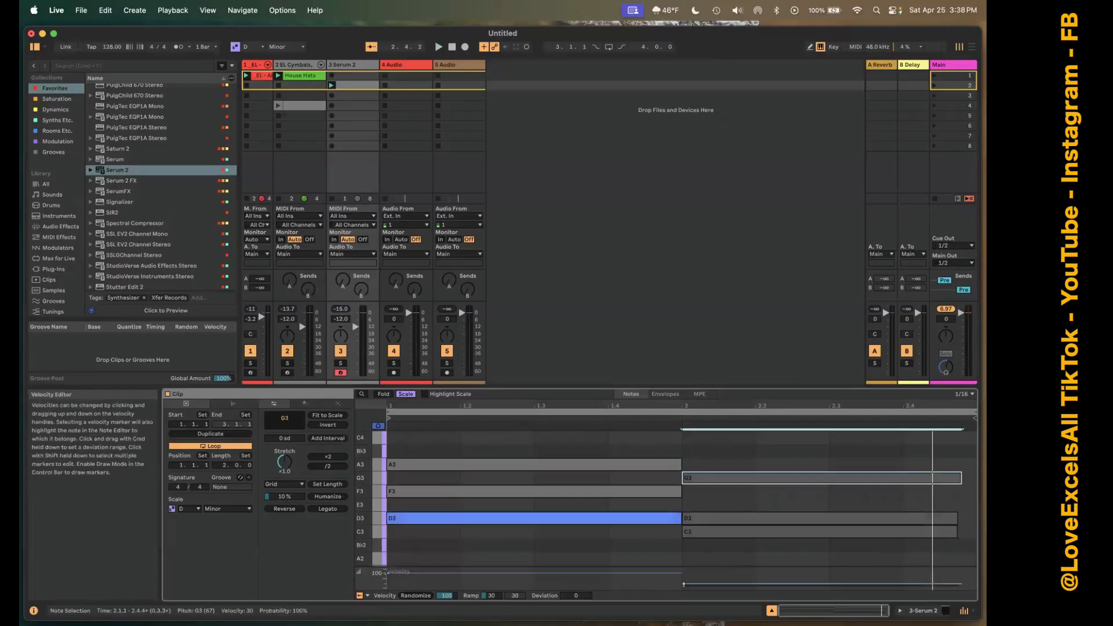
Select the three second-bar notes of the Serum 2 clip and raise their velocities to 94.
drag(684, 585, 684, 584)
drag(722, 468, 713, 537)
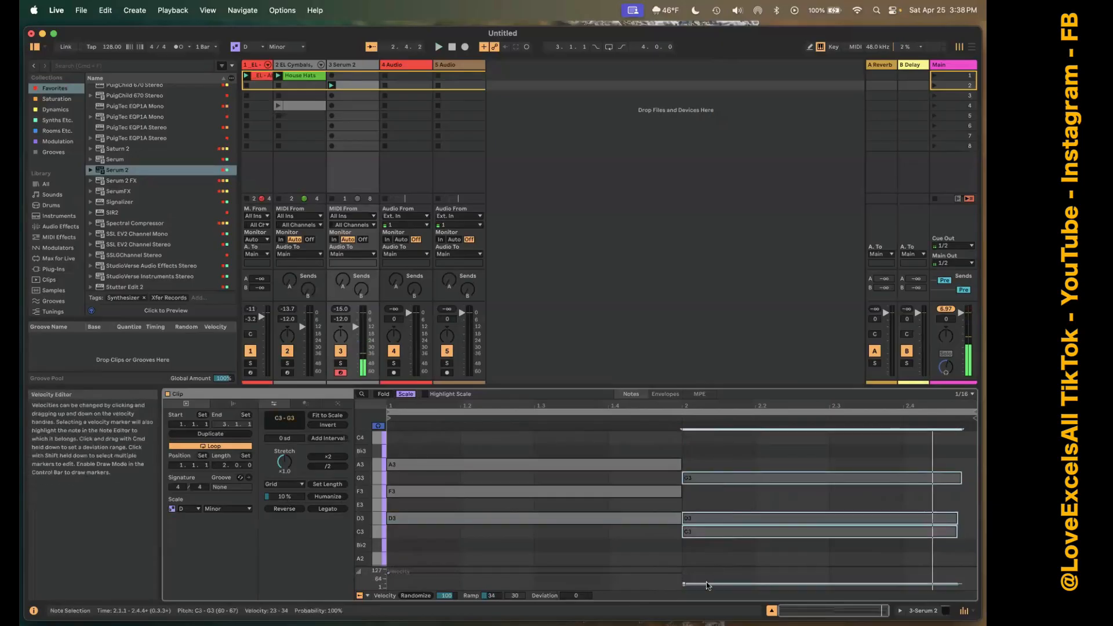
drag(707, 585, 707, 578)
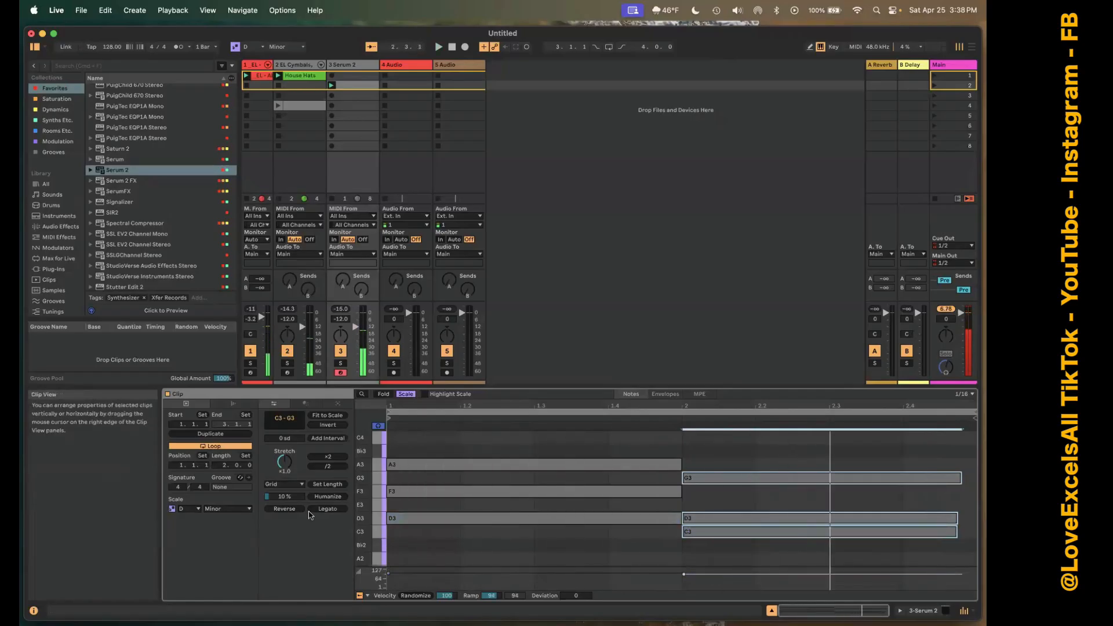
Set the Humanize amount to 37 %, humanize the second-bar chord and play the set.
drag(292, 503, 291, 498)
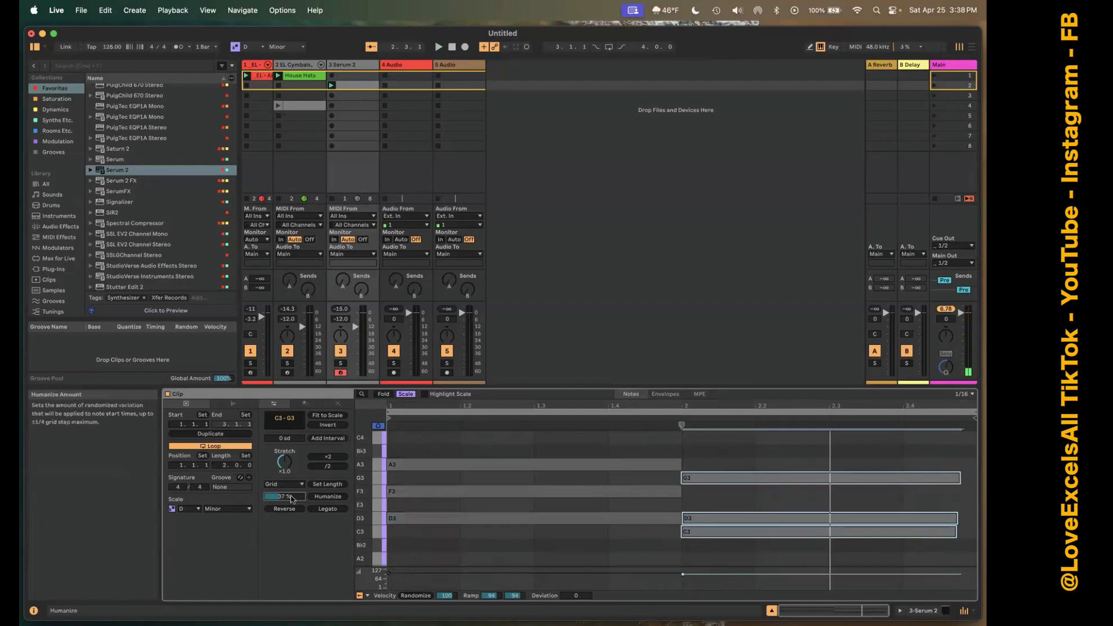
click(332, 497)
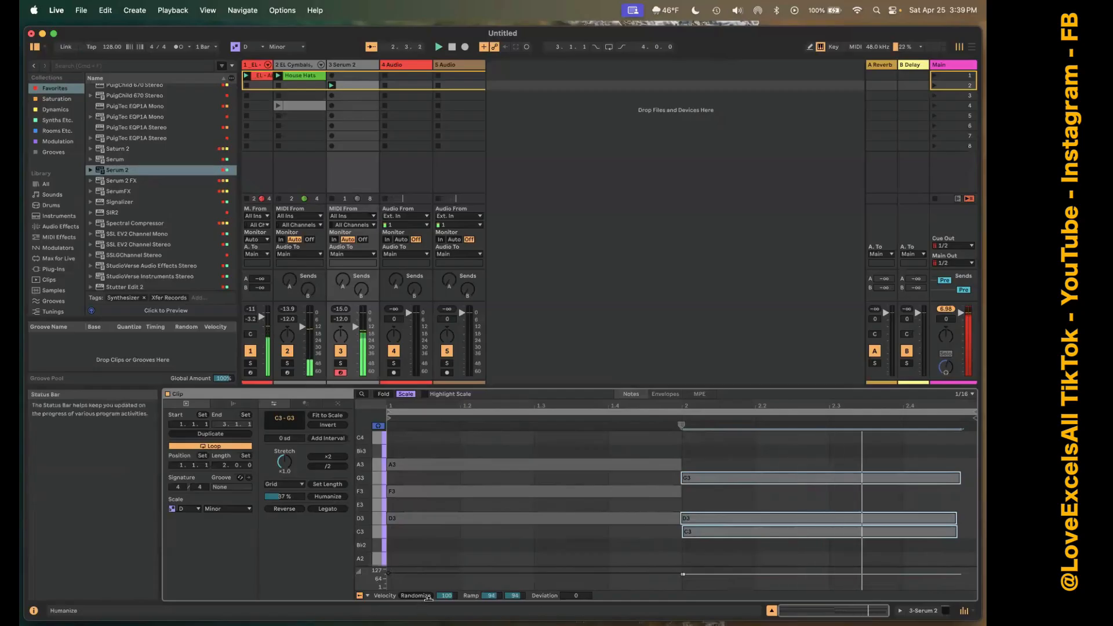
key(space)
Set velocity randomization of the second-bar chord to 71 and its deviation to about +12, then deselect the notes.
drag(445, 596, 446, 598)
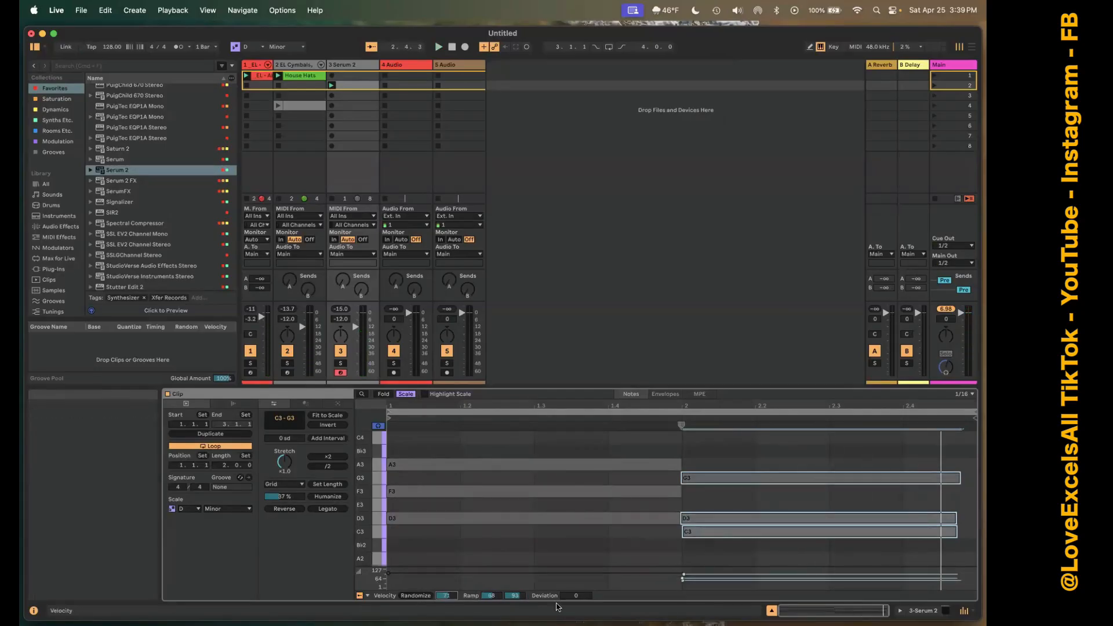
drag(576, 596, 575, 588)
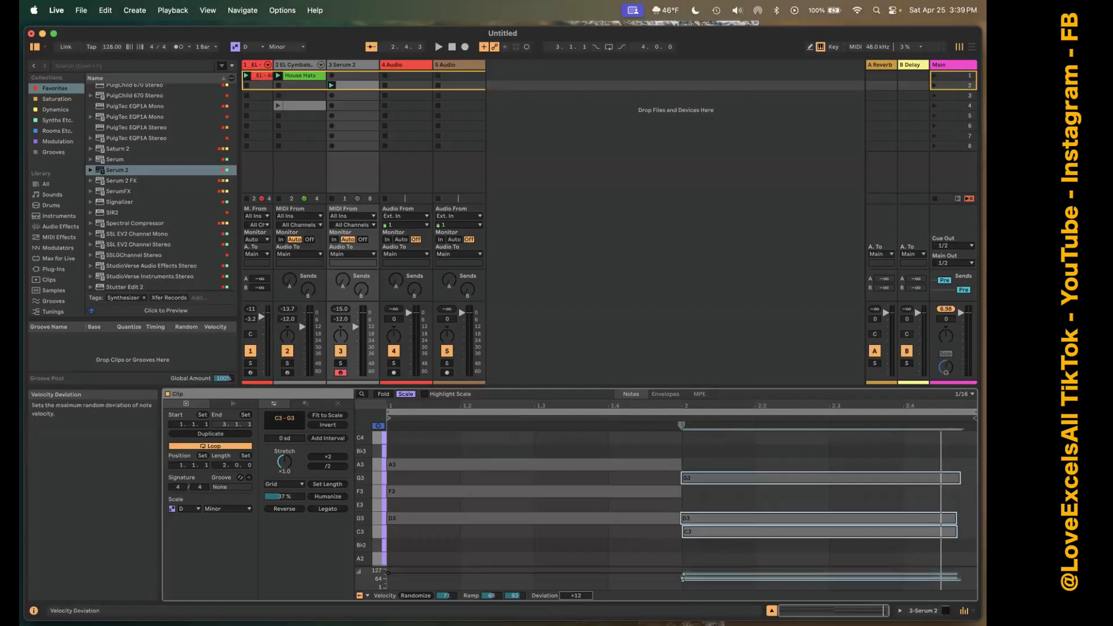
click(522, 509)
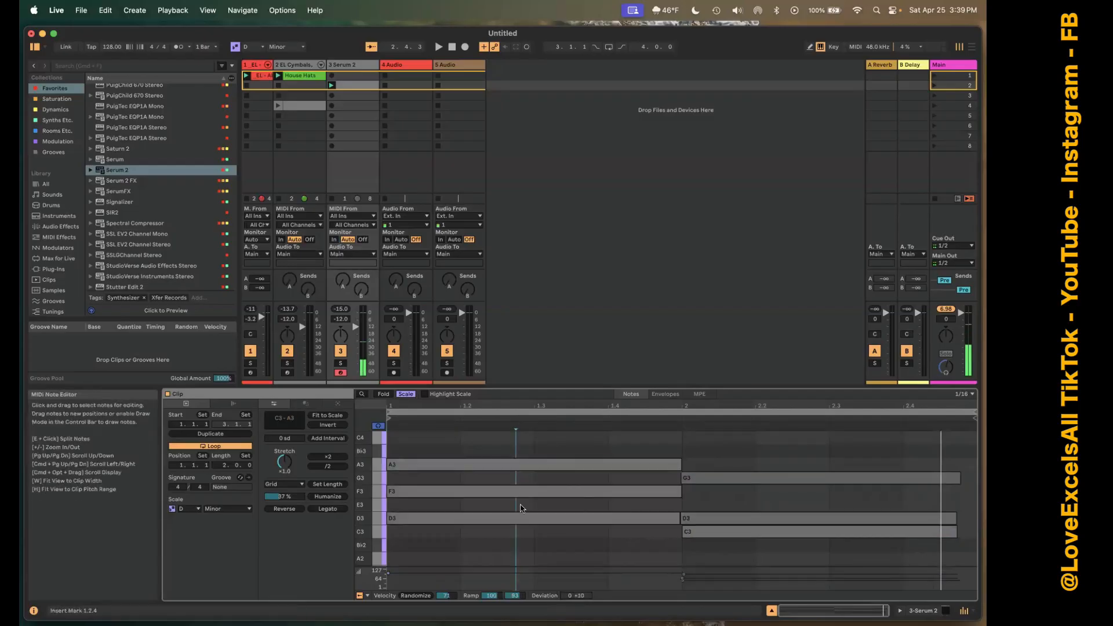
Select the first-bar chord and set its velocity randomization to 124, ramp start to 15 and deviation to +68 to +89.
drag(510, 443, 535, 556)
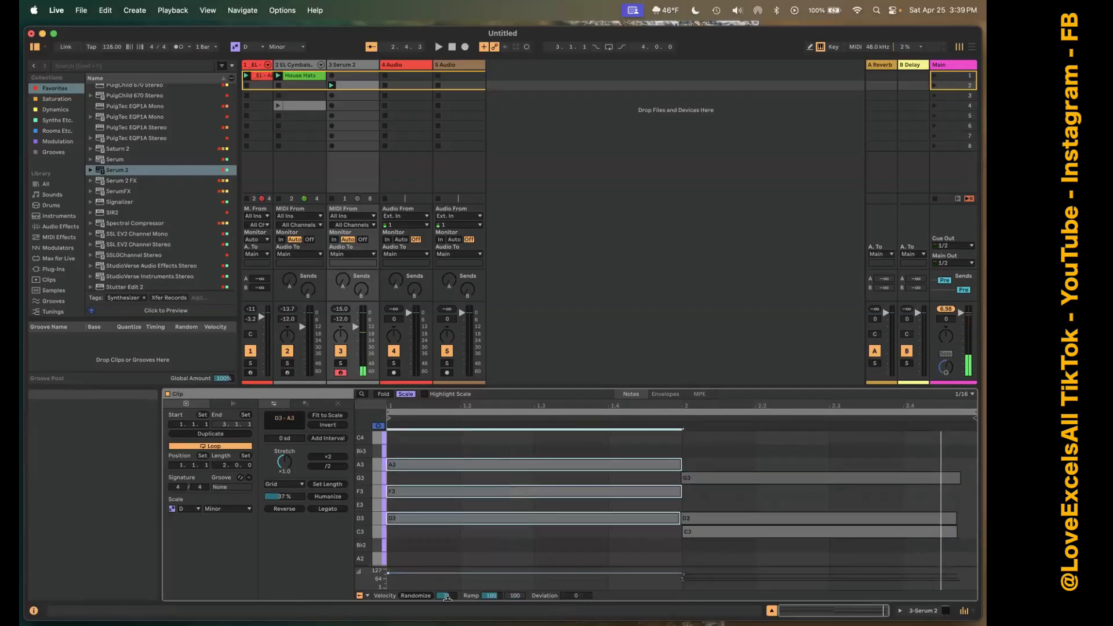
drag(446, 597, 446, 576)
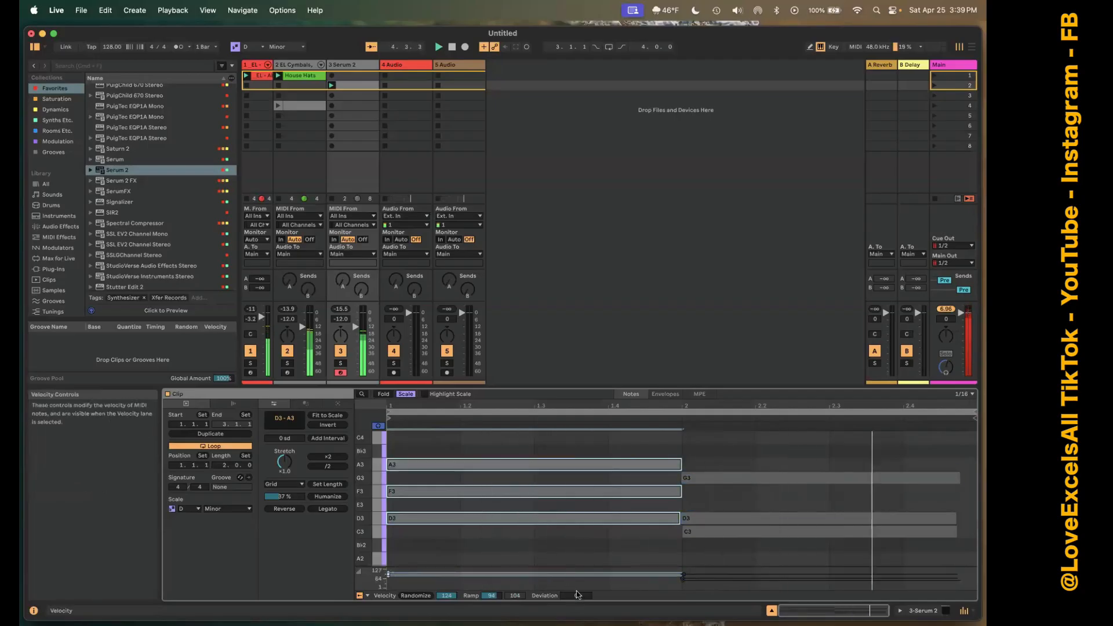
drag(576, 595, 576, 574)
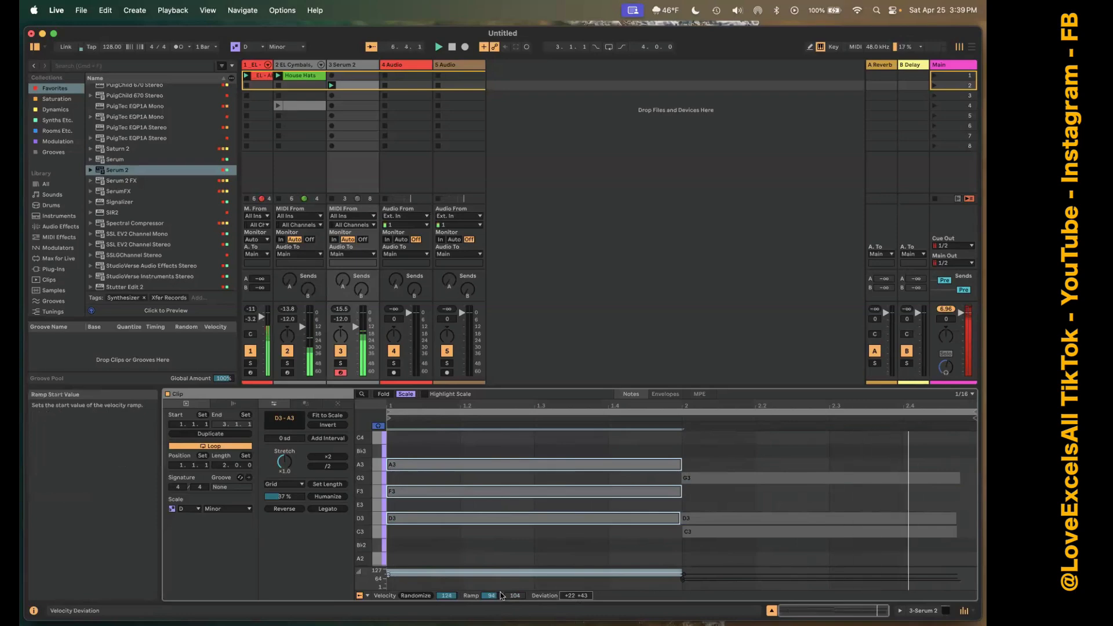
drag(490, 596, 490, 625)
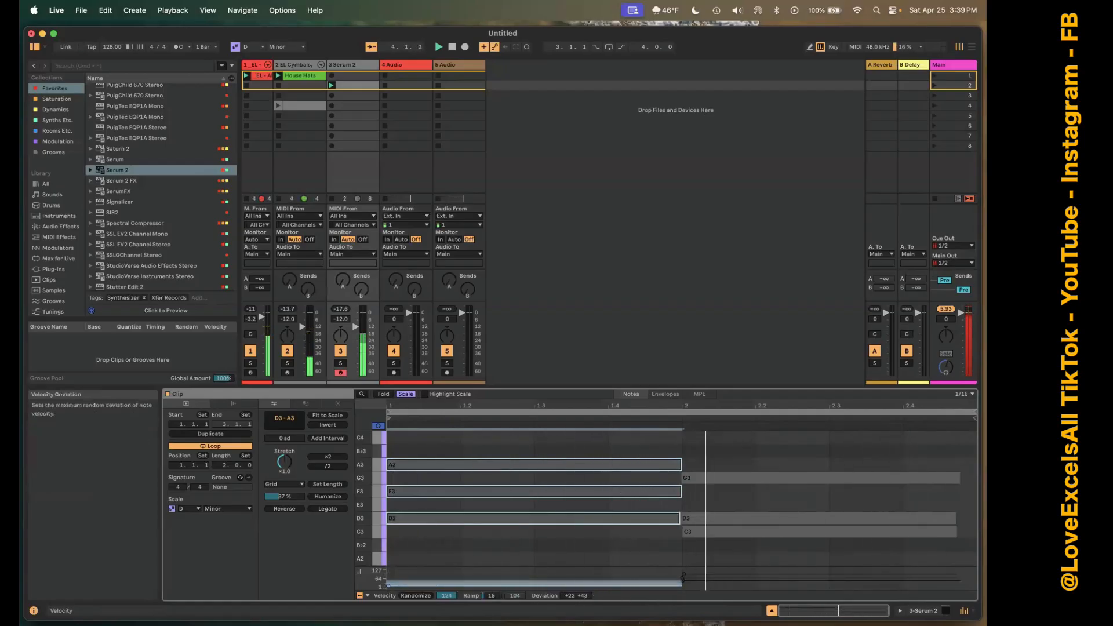
drag(565, 596, 565, 573)
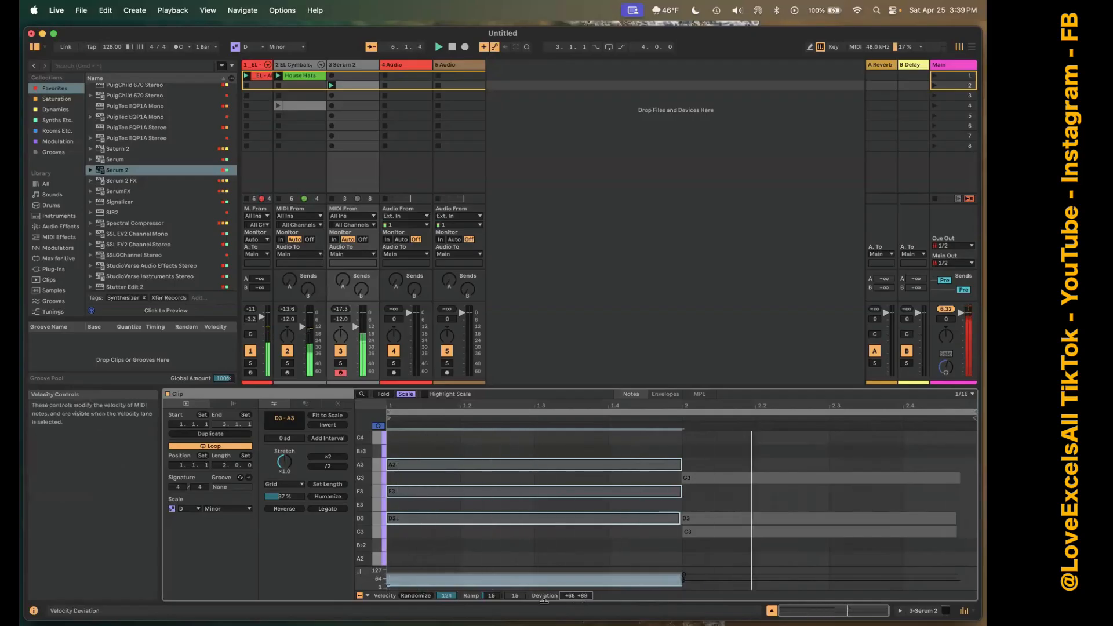
Set the first-bar chord's velocity ramp start to 36 and switch to Arrangement View.
mouse_move(491, 597)
mouse_down()
mouse_move(492, 585)
mouse_move(492, 597)
mouse_up()
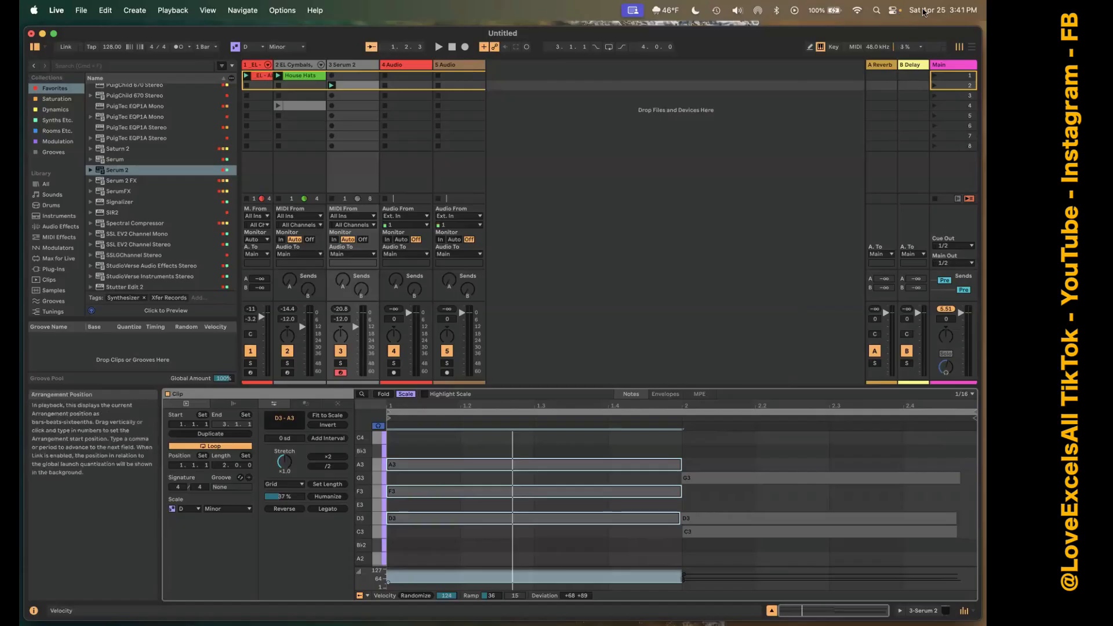
click(972, 48)
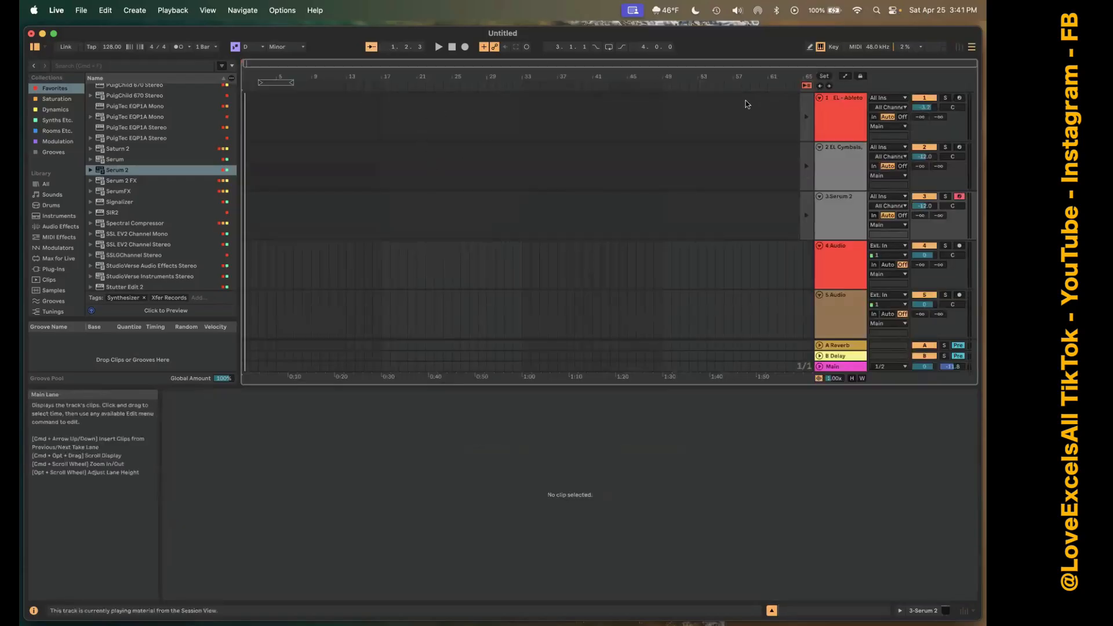
Play the arrangement from bar 60 of the kick track and deactivate the Serum 2 track.
click(758, 115)
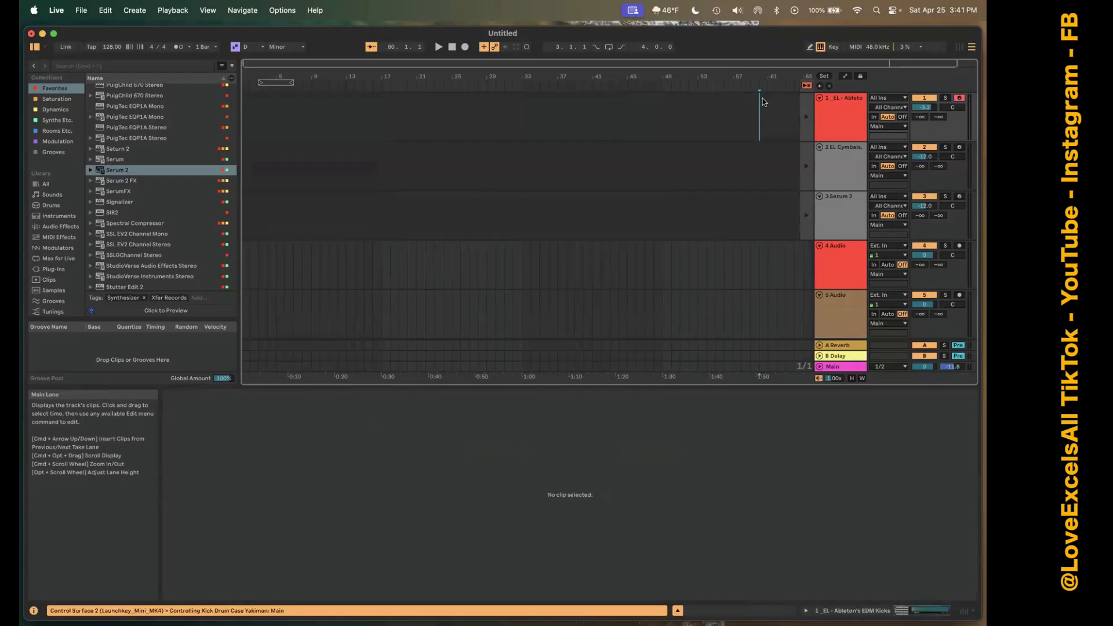
key(space)
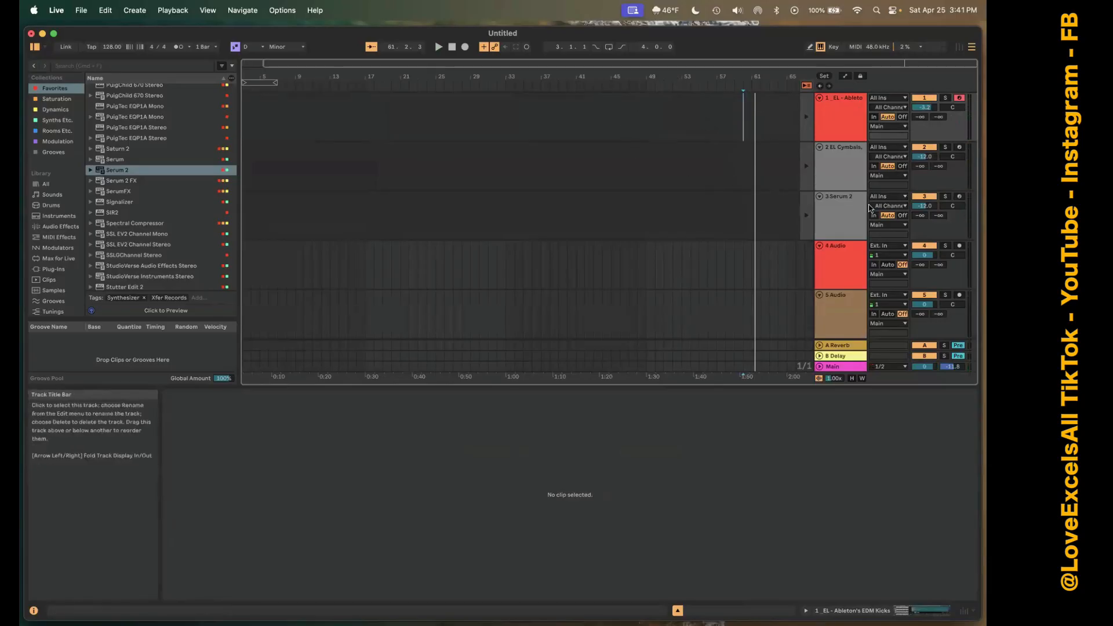
click(918, 197)
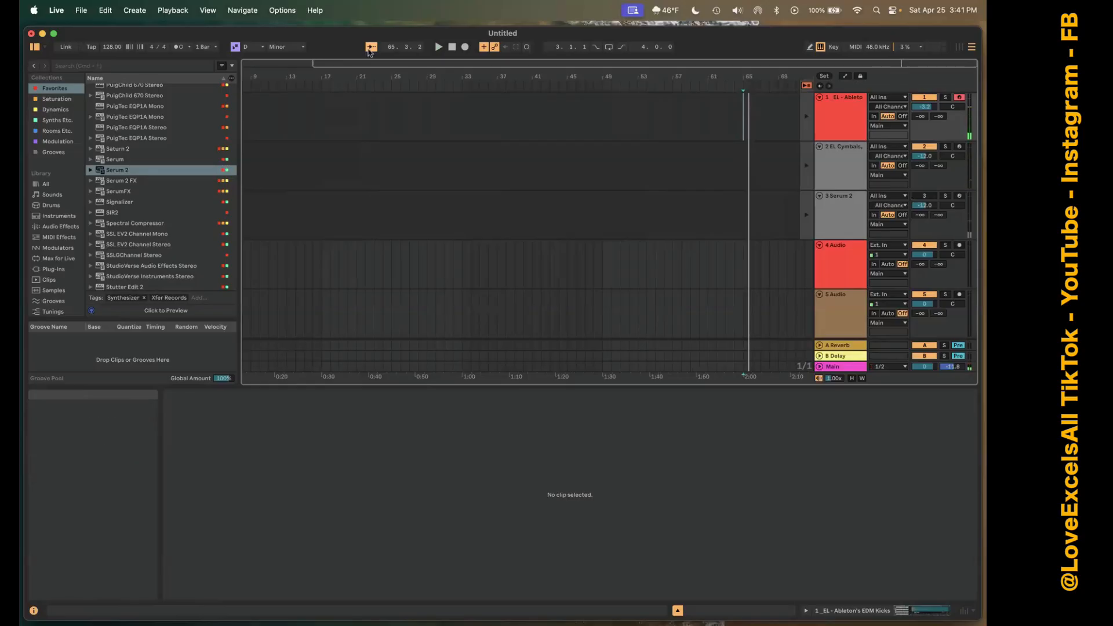
Turn Follow off and back on while the arrangement plays, and stop playback.
click(369, 49)
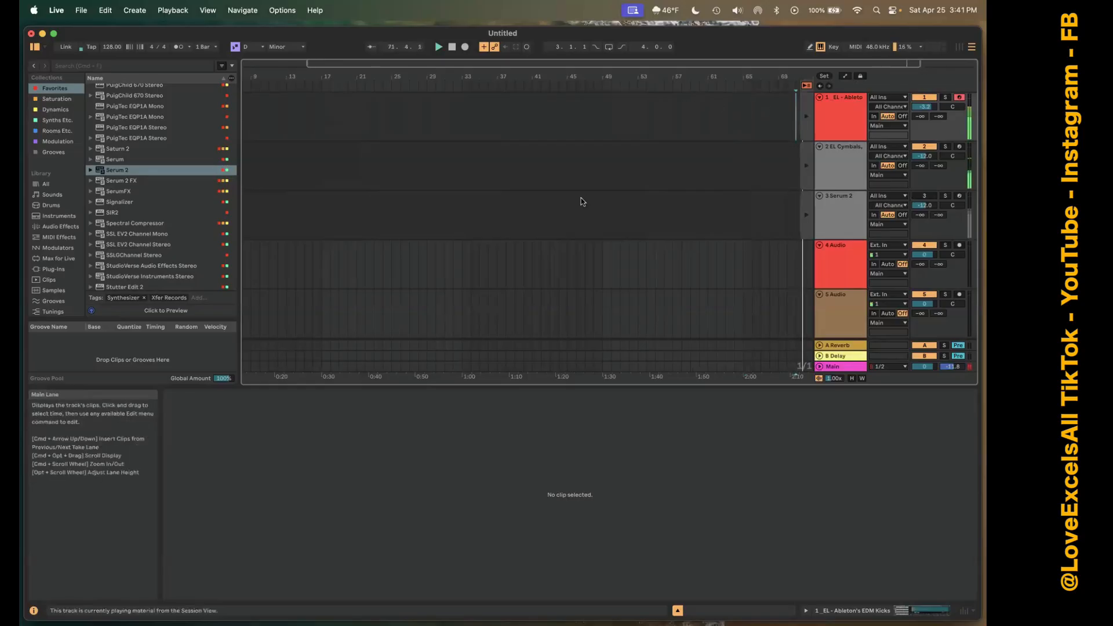
click(371, 48)
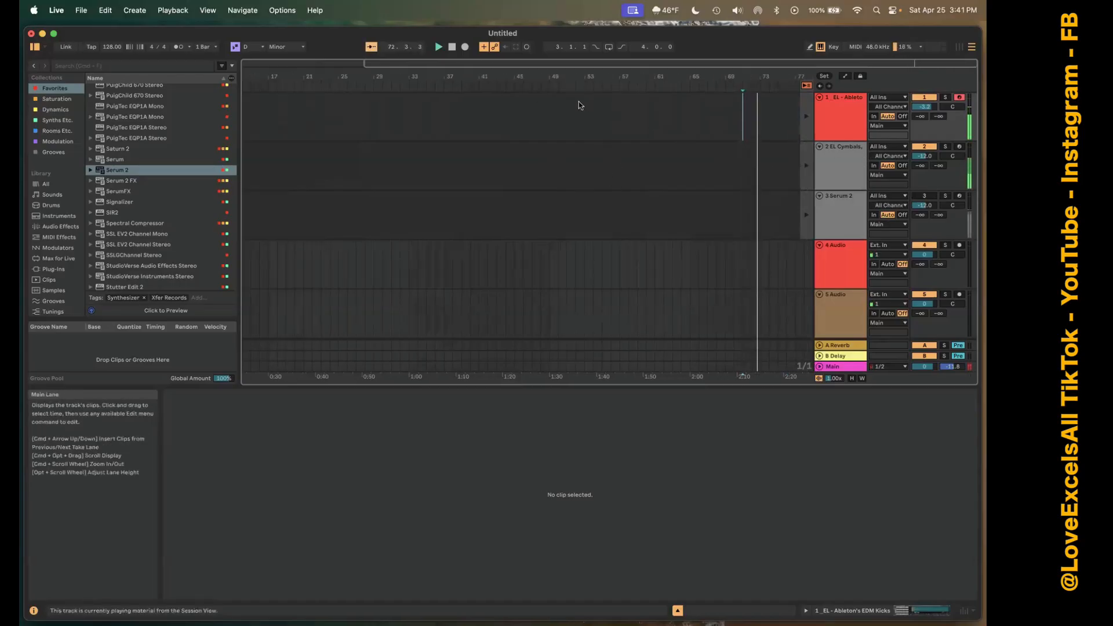
click(452, 46)
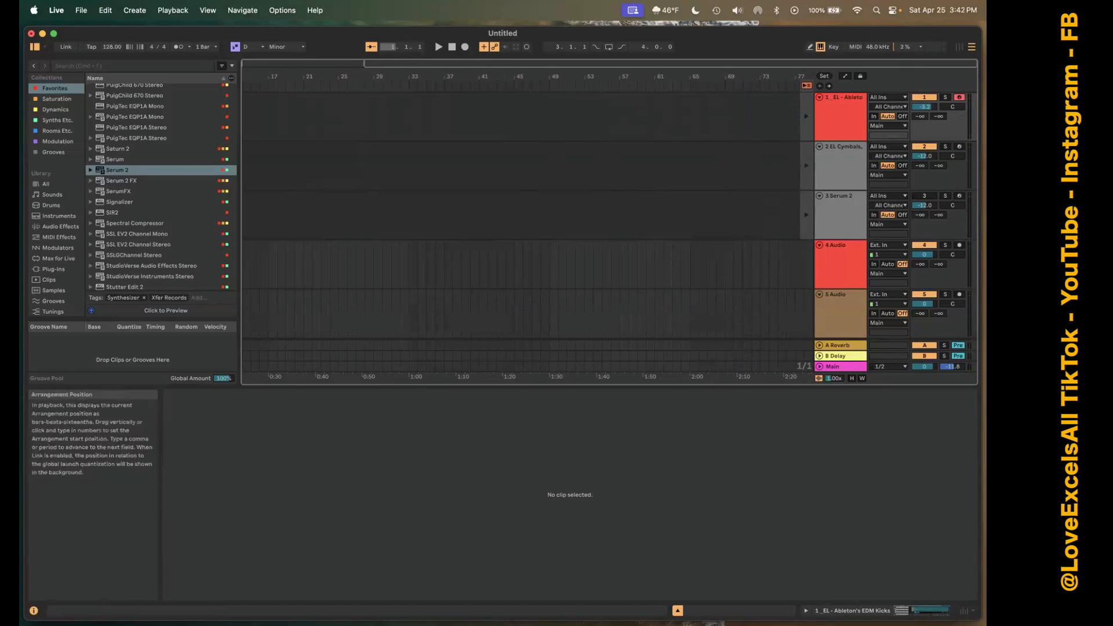
Edit the arrangement position to play from the start of the song, stop, and return the position to 1.1.1.
click(389, 46)
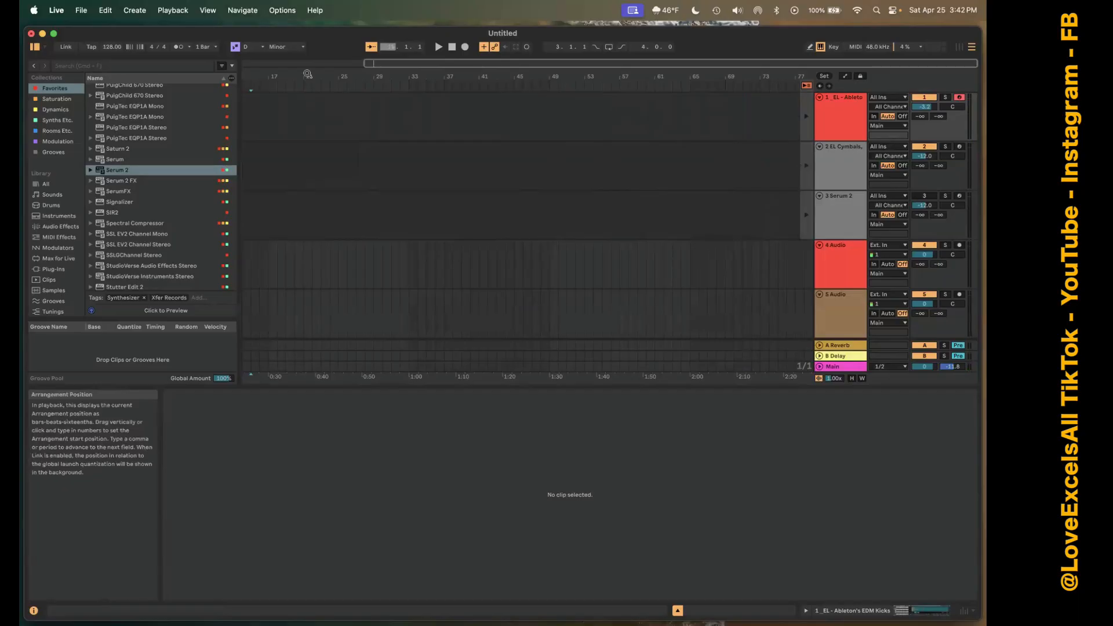
click(394, 49)
click(440, 48)
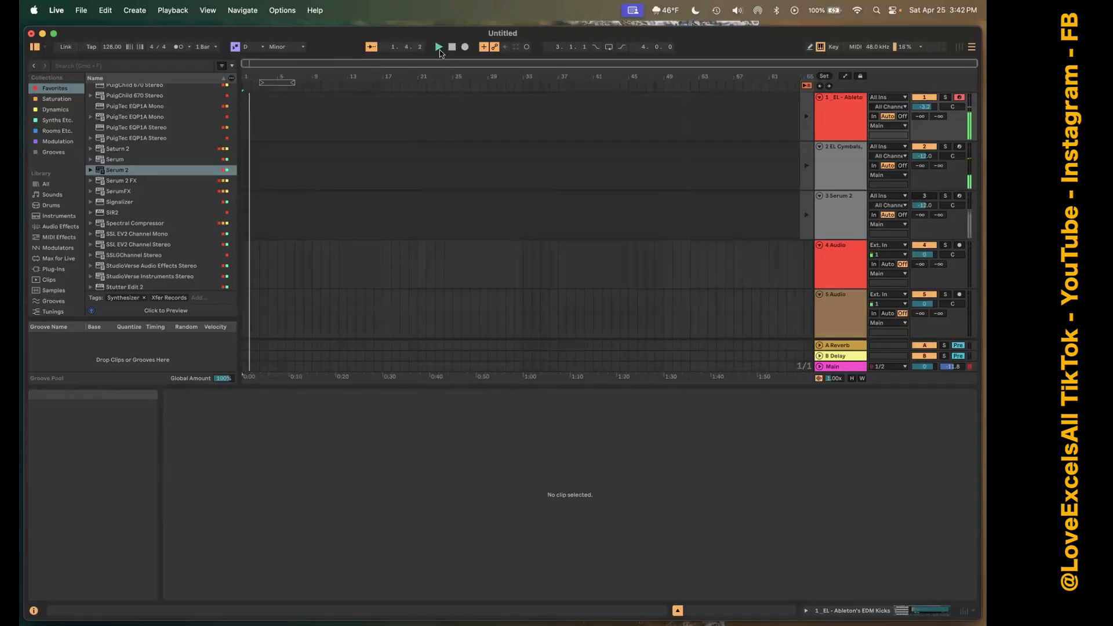
click(452, 47)
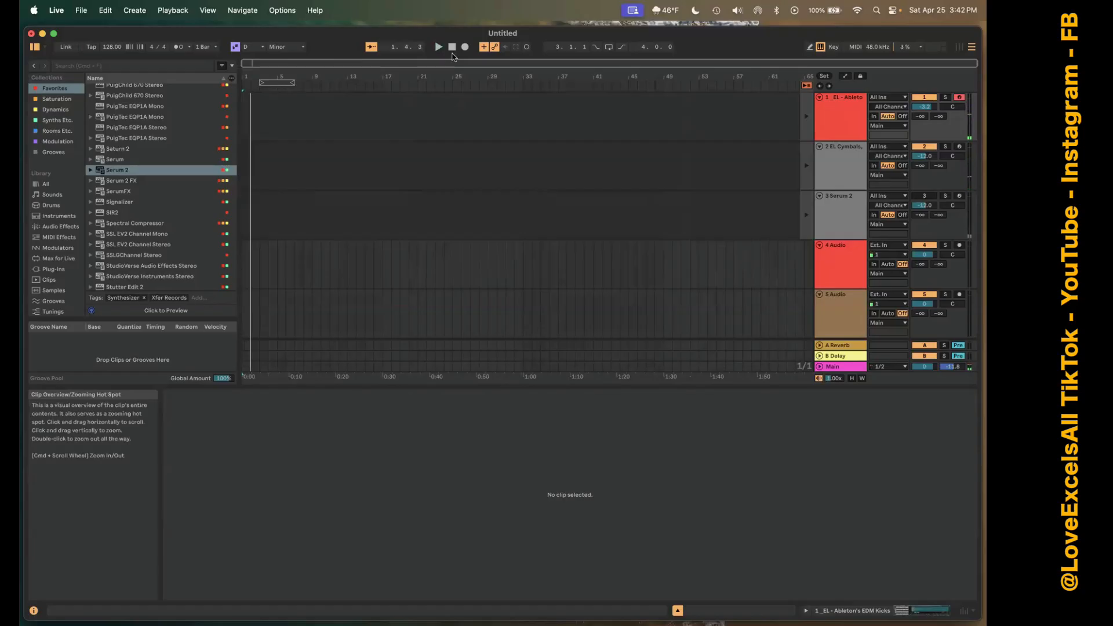
click(454, 49)
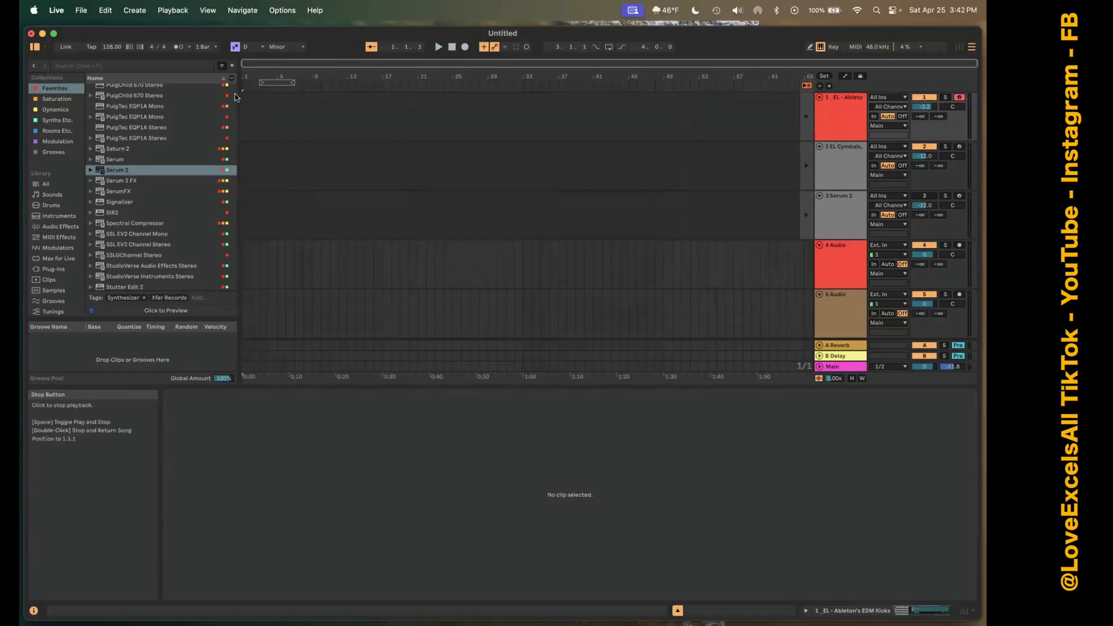
Record the playing session clips into the arrangement from bar 1, stop after about two bars and undo the recording.
click(465, 47)
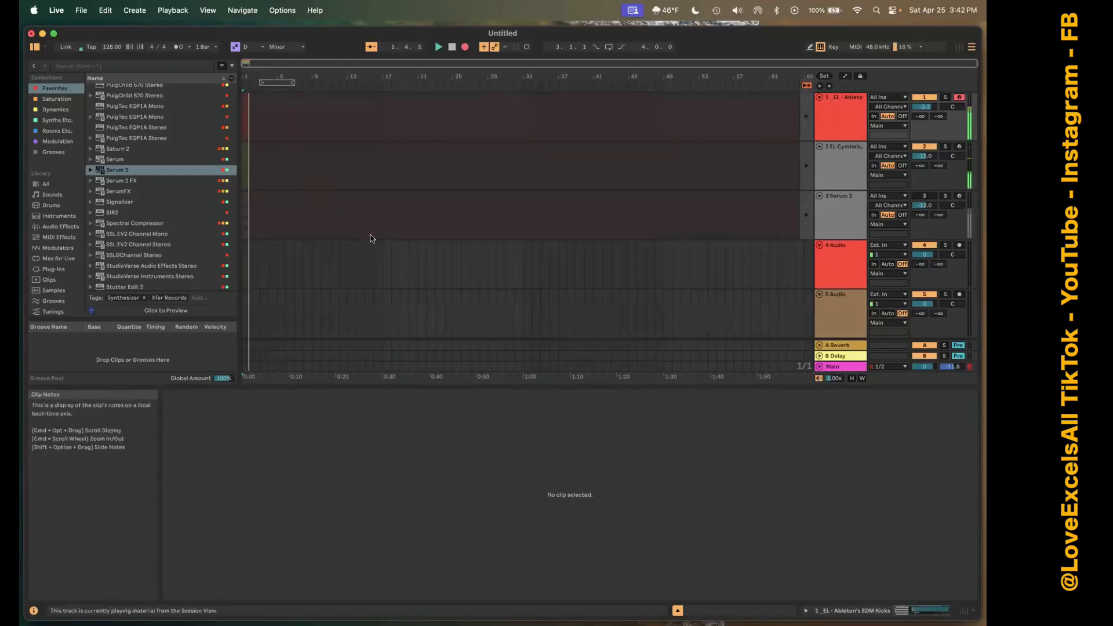
key(space)
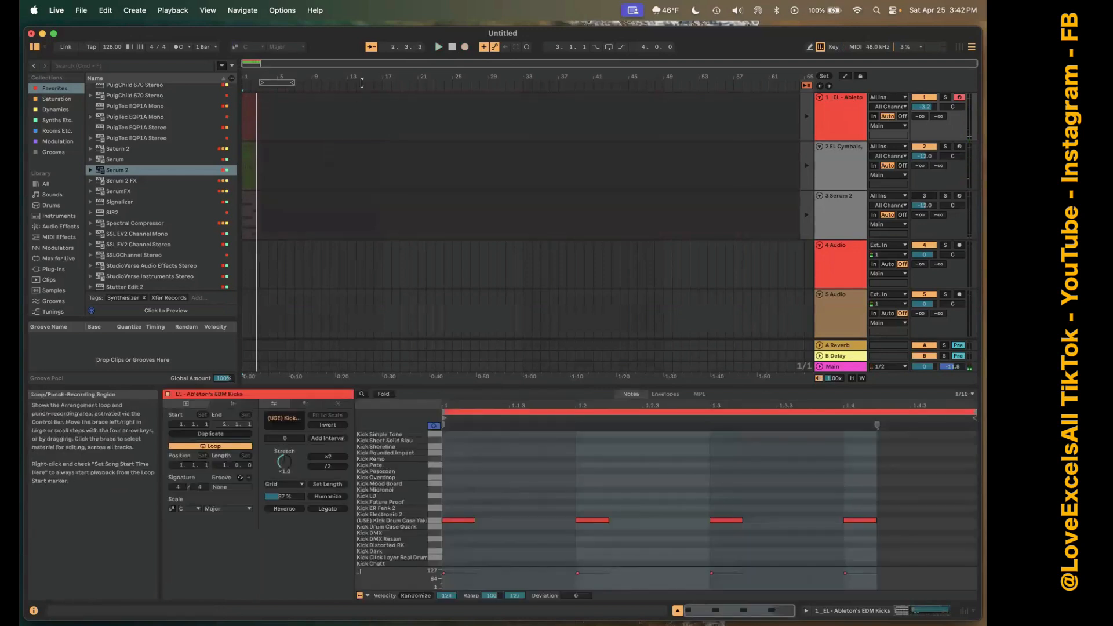
key(super+z)
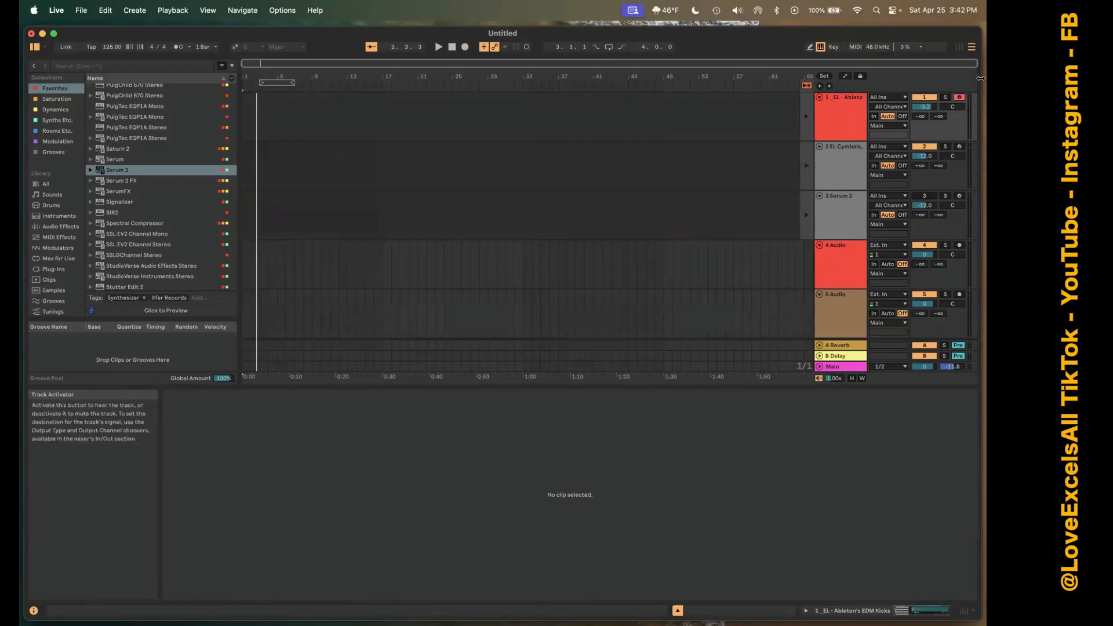
Return to Session View, open the kick clip's notes, play the set and clear the note editor's time selection.
click(960, 48)
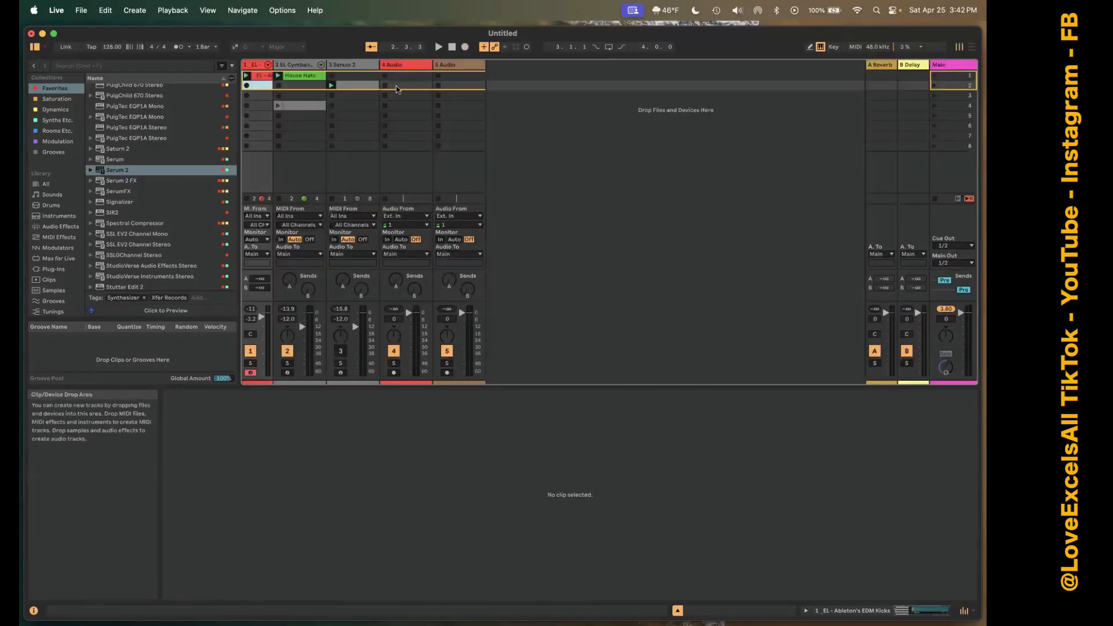
key(space)
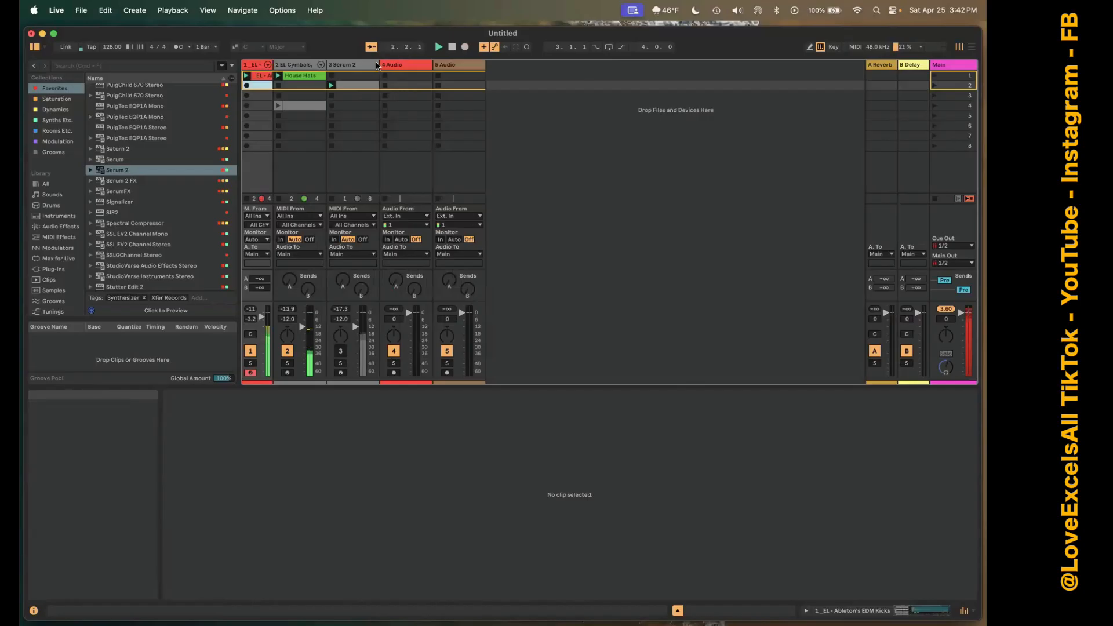
click(261, 75)
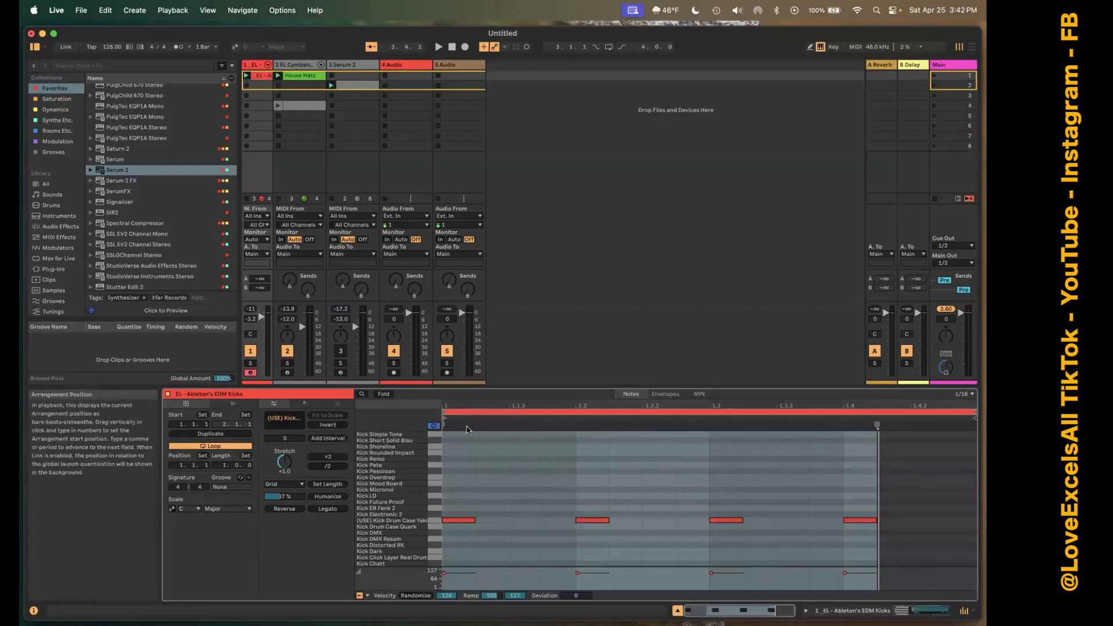
key(space)
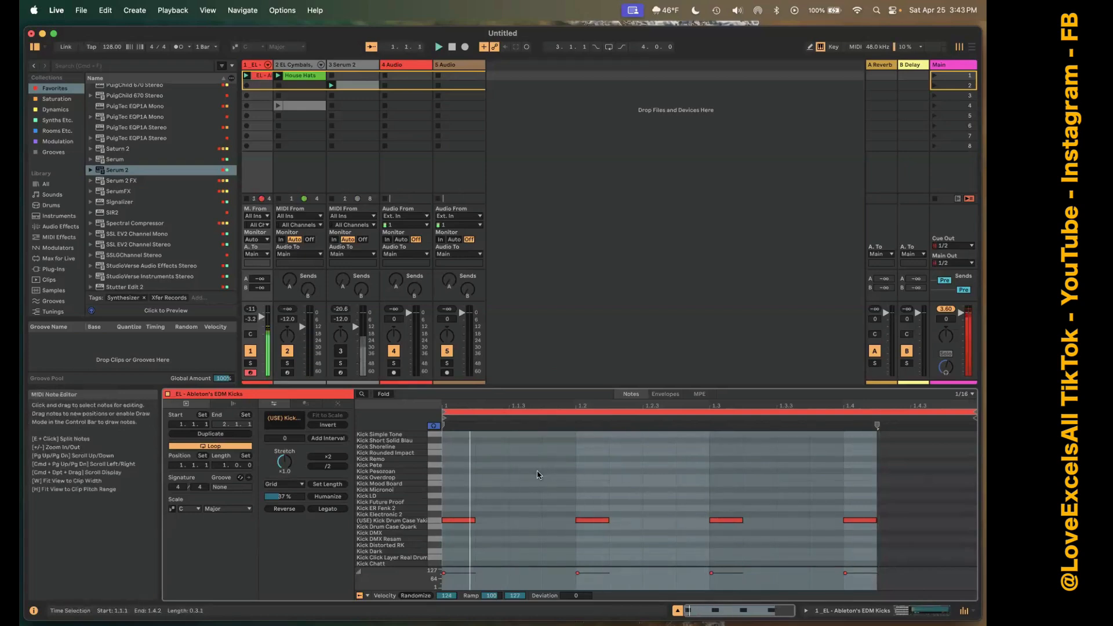
click(969, 470)
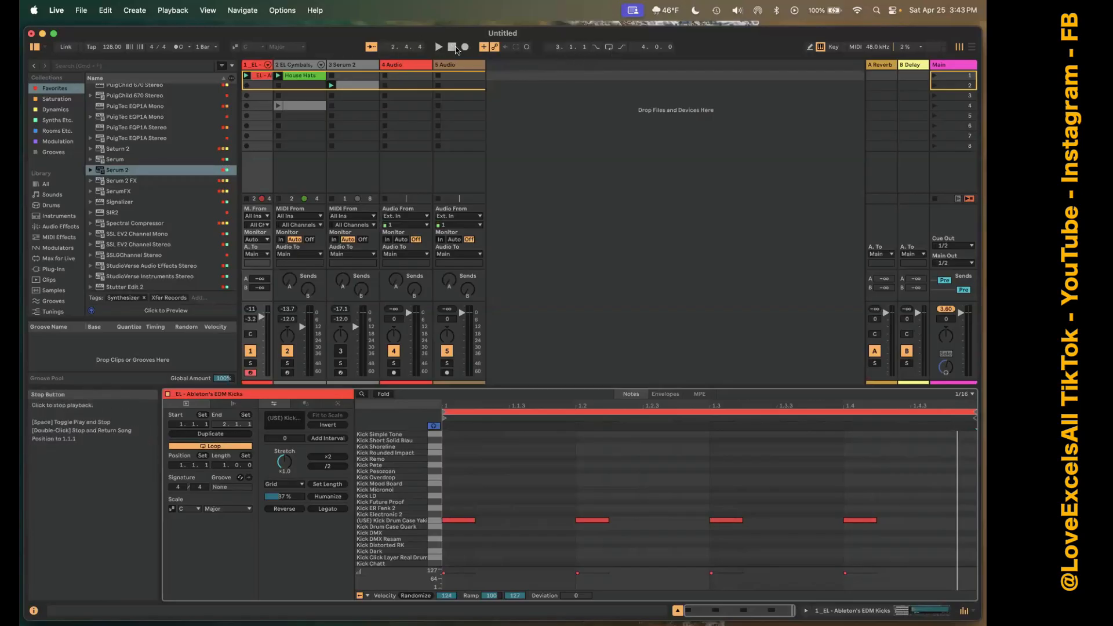
Switch to Arrangement View, move the loop region's start to bar 14 and extend its length to 13 bars.
key(Tab)
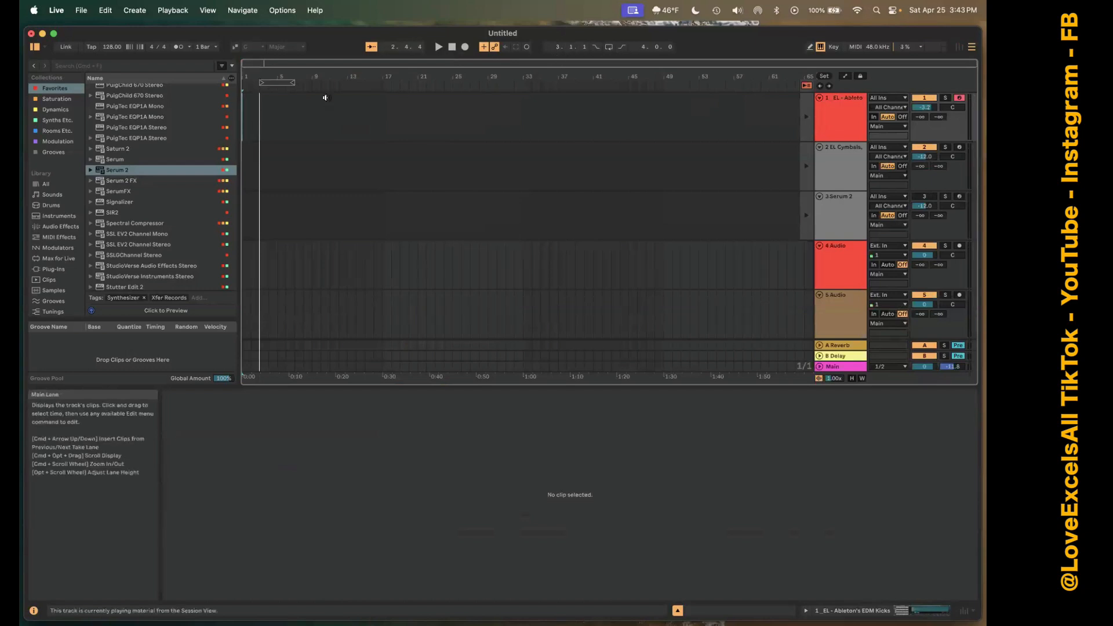
drag(277, 82, 415, 85)
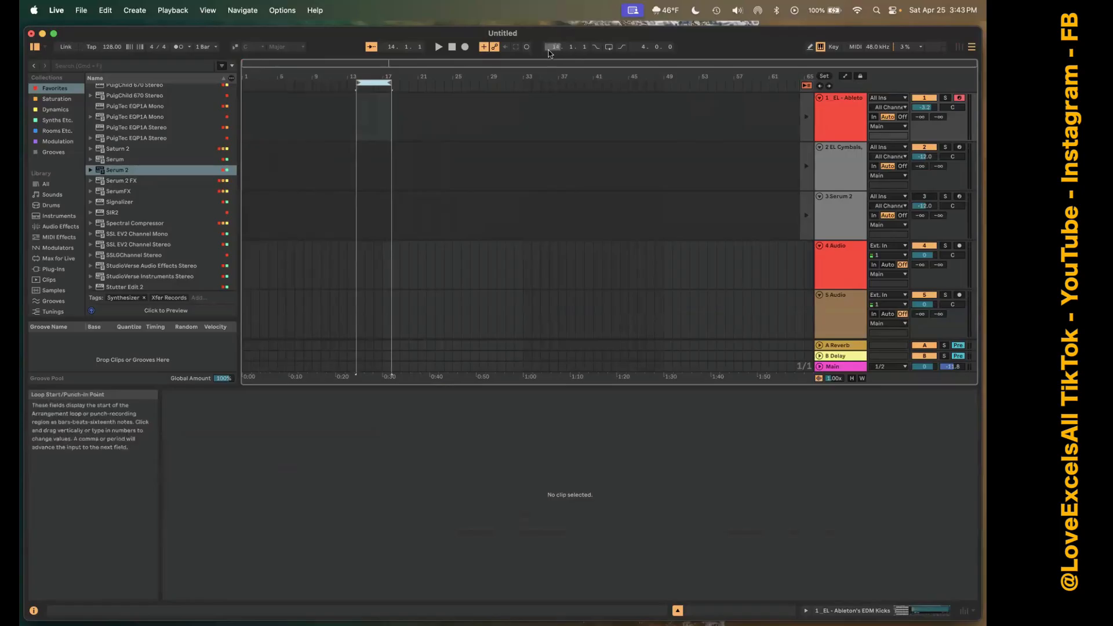
click(372, 86)
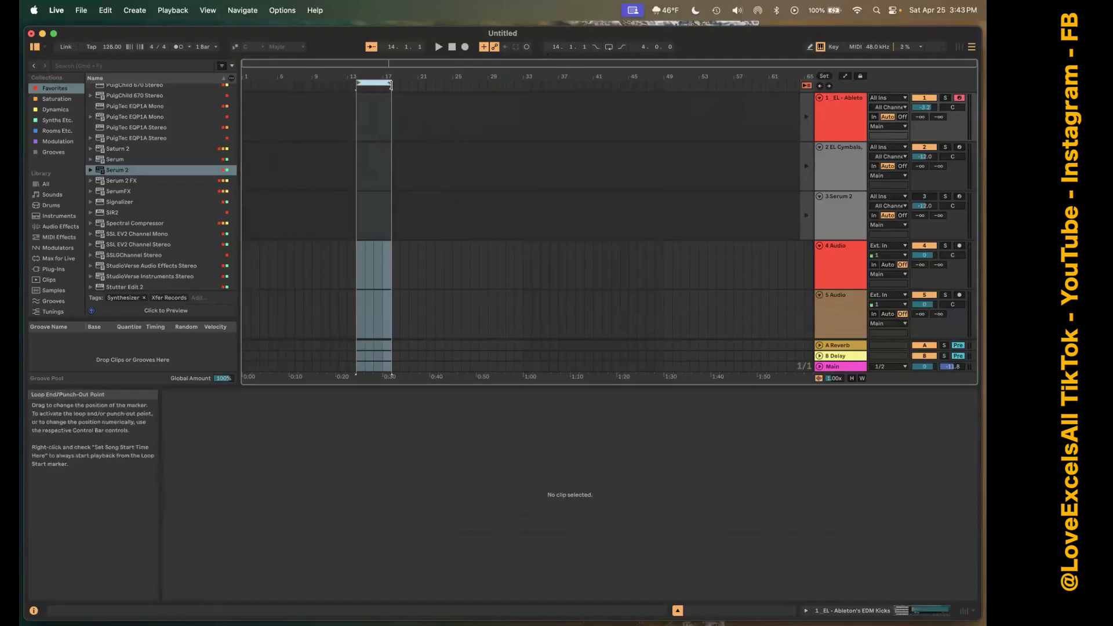
mouse_move(390, 85)
mouse_down()
mouse_move(366, 91)
mouse_move(691, 110)
mouse_move(442, 117)
mouse_move(470, 119)
mouse_up()
Loop a time selection from bar 3 across tracks 2 to 5, and shorten the loop to 46 bars.
click(226, 191)
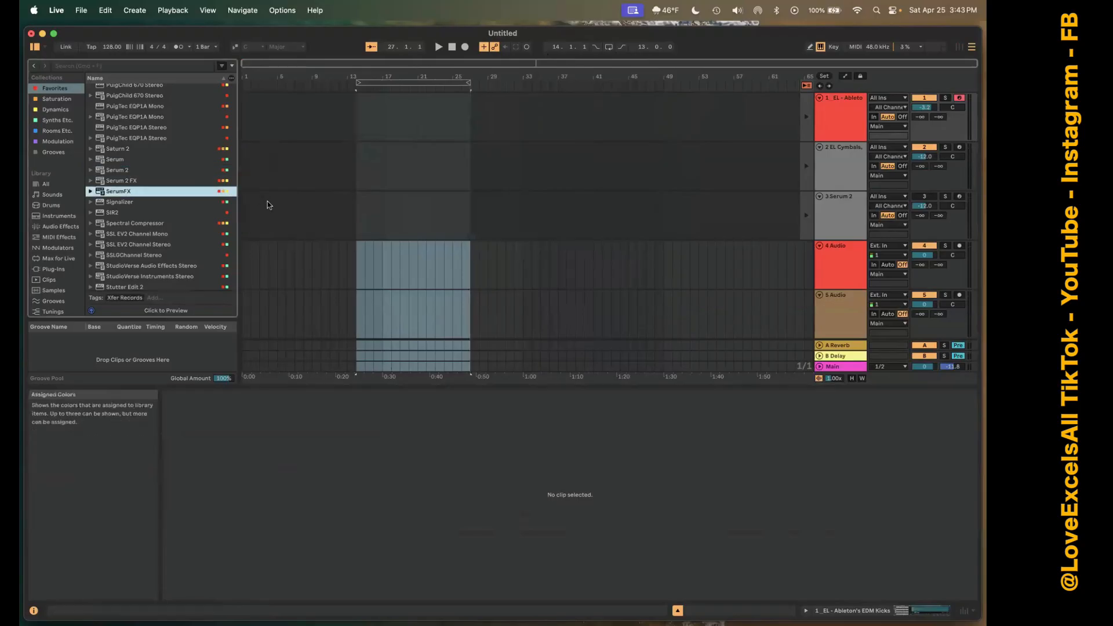
key(shift+Down)
drag(262, 184, 683, 310)
key(super+l)
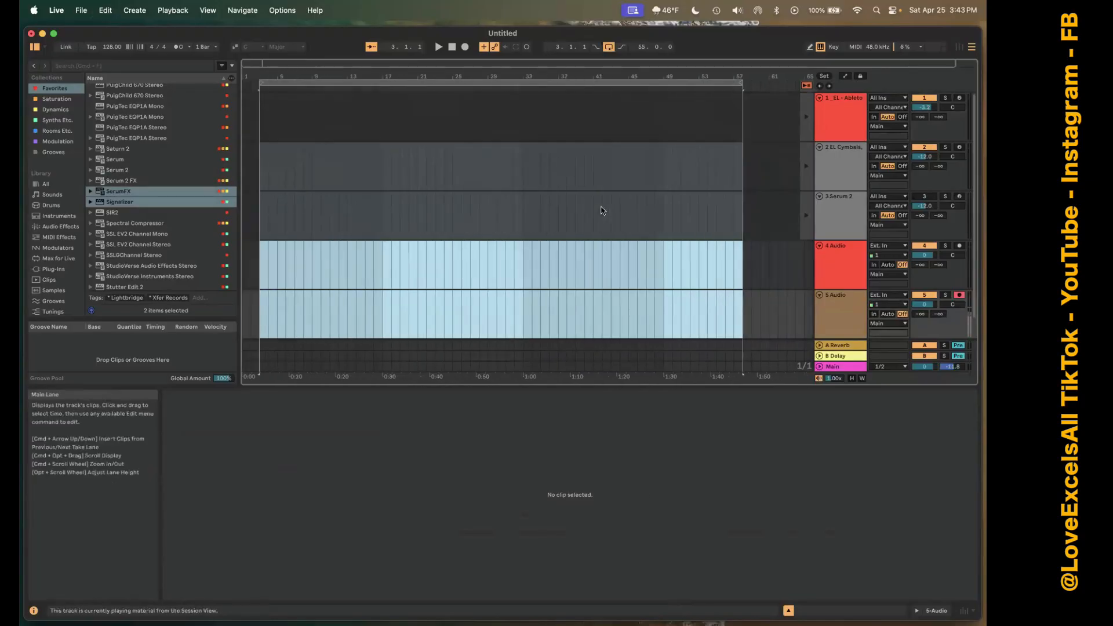
scroll(602, 208, left, 3)
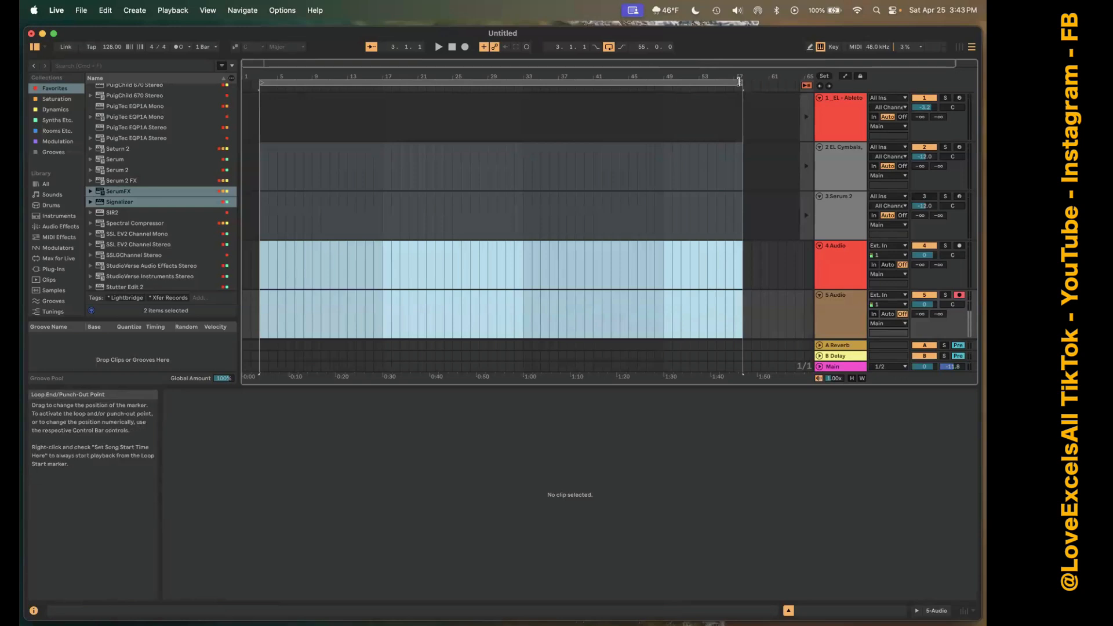
drag(738, 82, 664, 87)
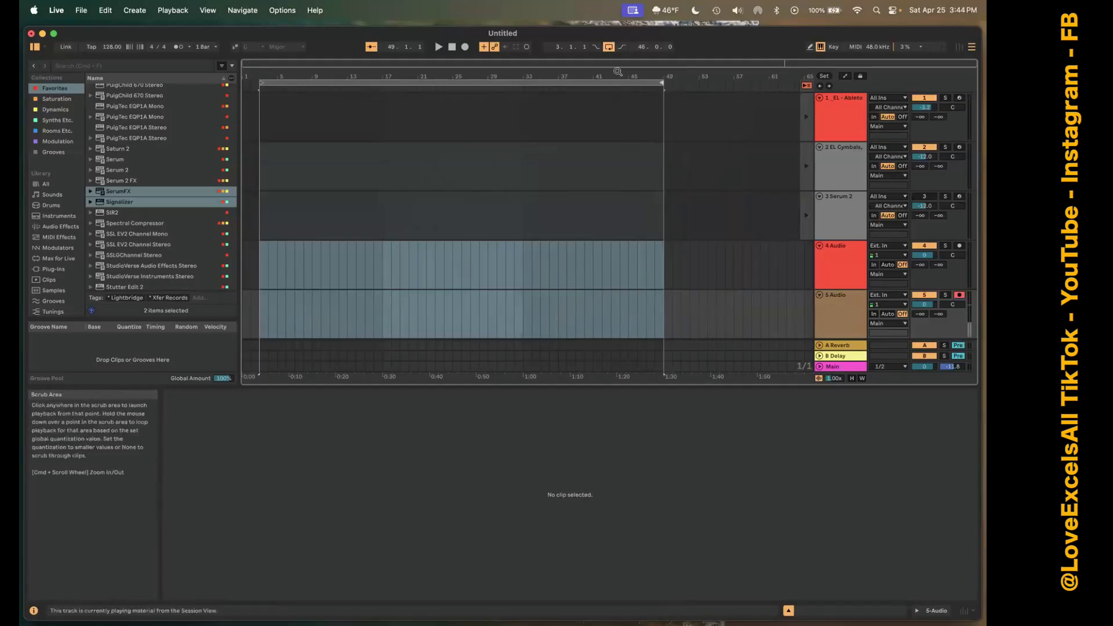
Toggle the Arrangement Loop off and back on, and enable Punch-In and Punch-Out.
click(609, 50)
click(610, 49)
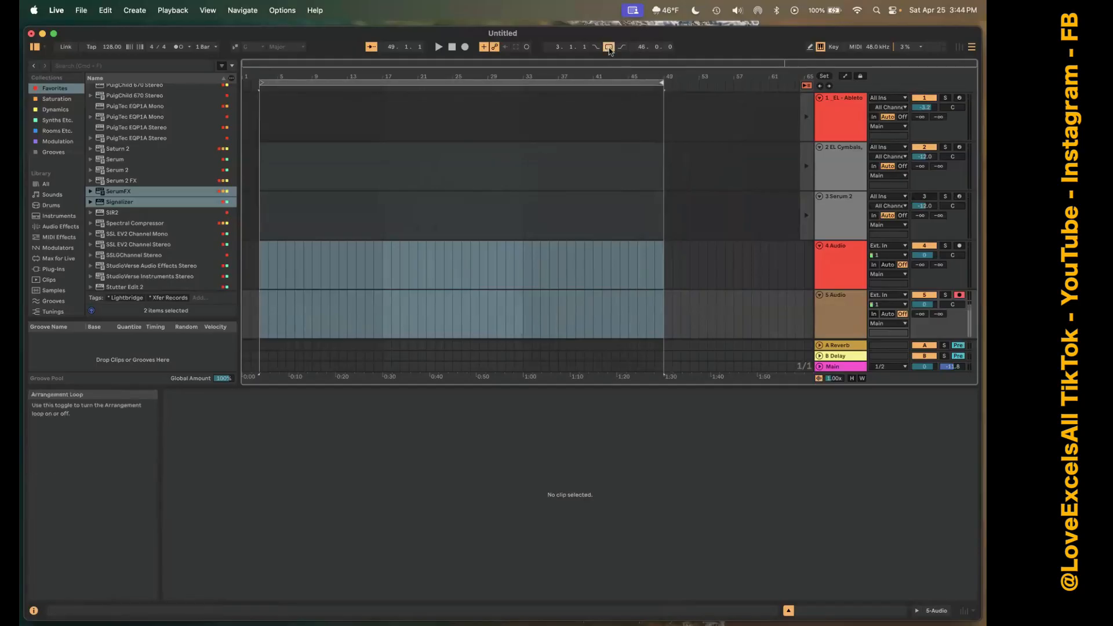
click(610, 50)
click(610, 49)
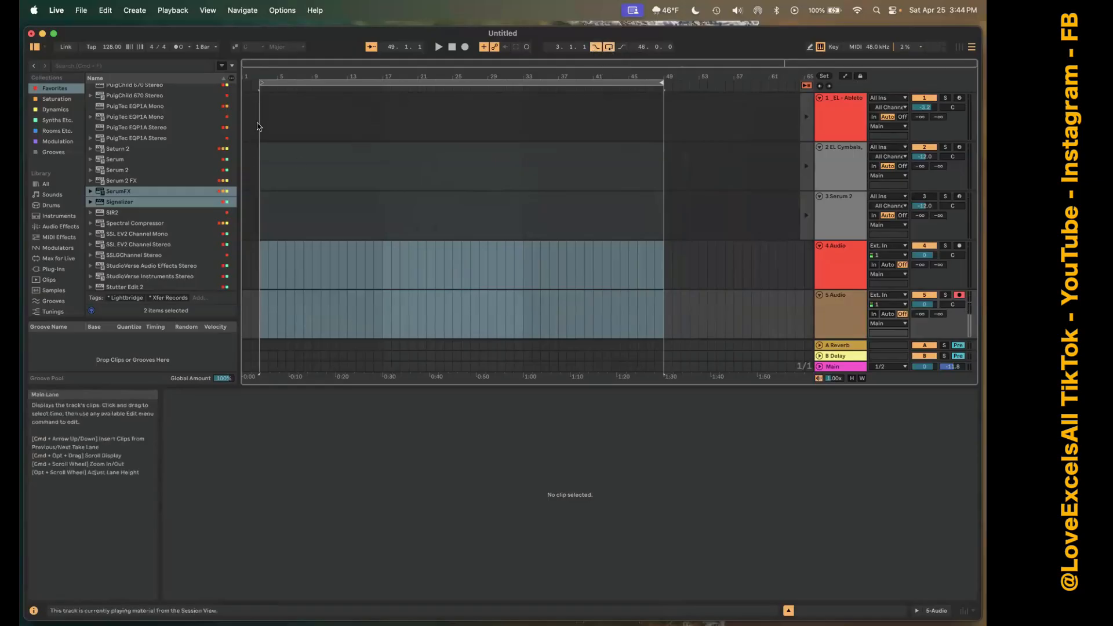
click(622, 48)
Place the insert marker at bar 1 of the cymbals track and shorten the loop region to 14 bars.
click(245, 152)
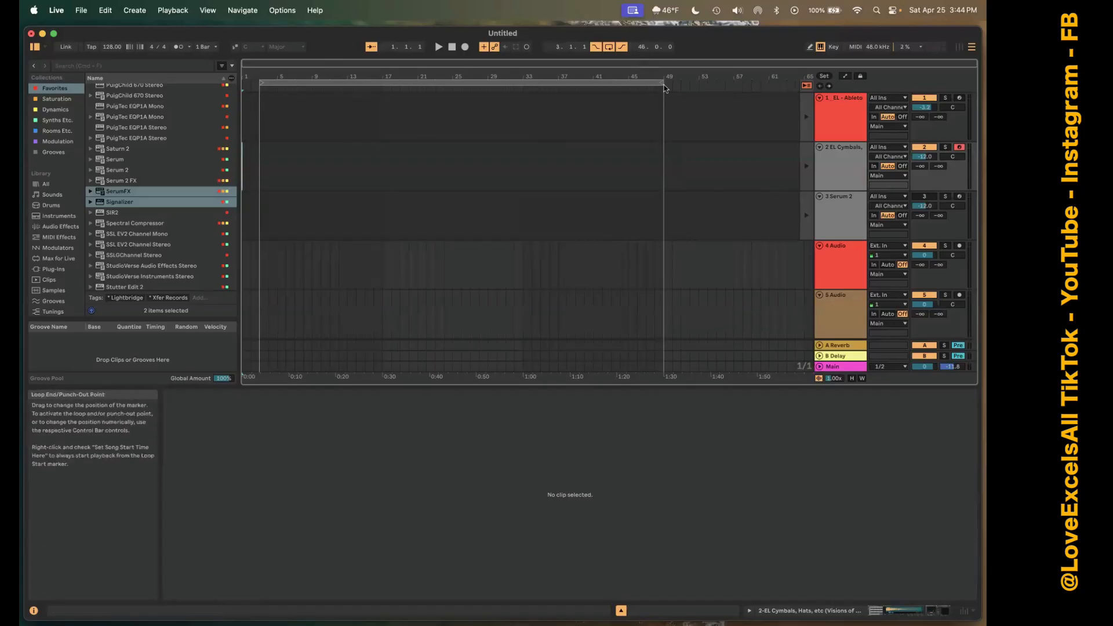
drag(661, 83, 380, 105)
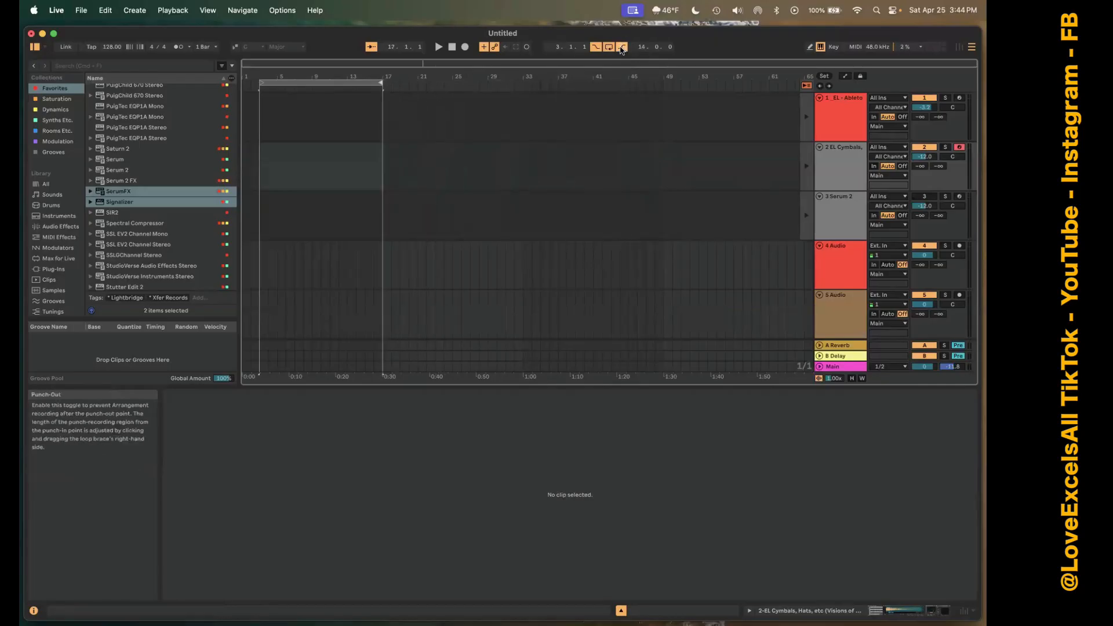
Turn off Punch-Out, Punch-In and the Arrangement Loop.
click(620, 49)
click(595, 48)
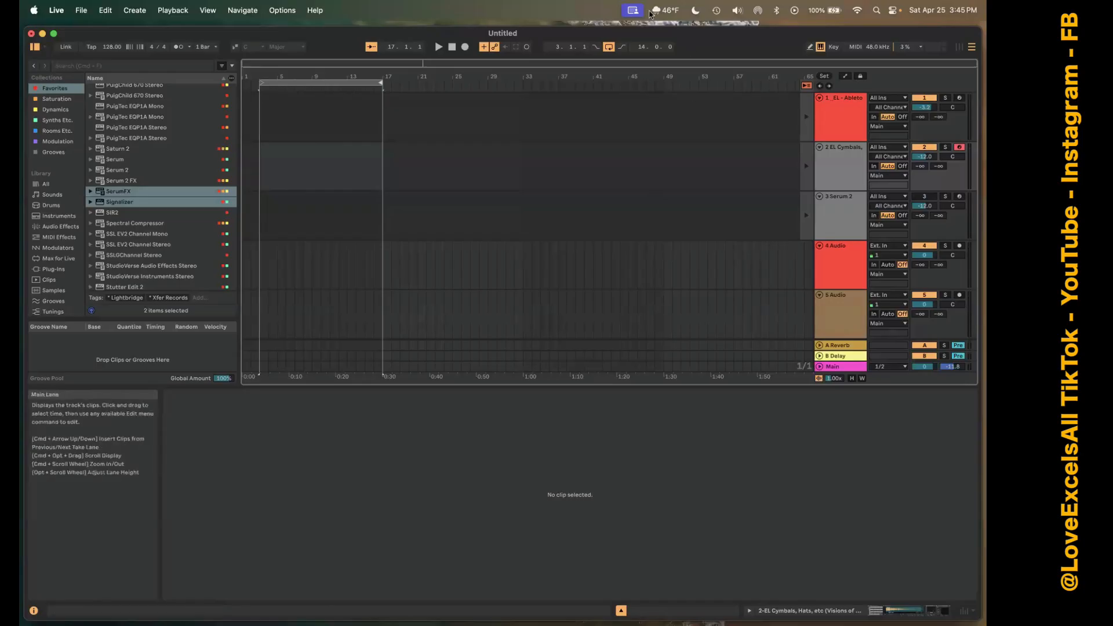
click(609, 46)
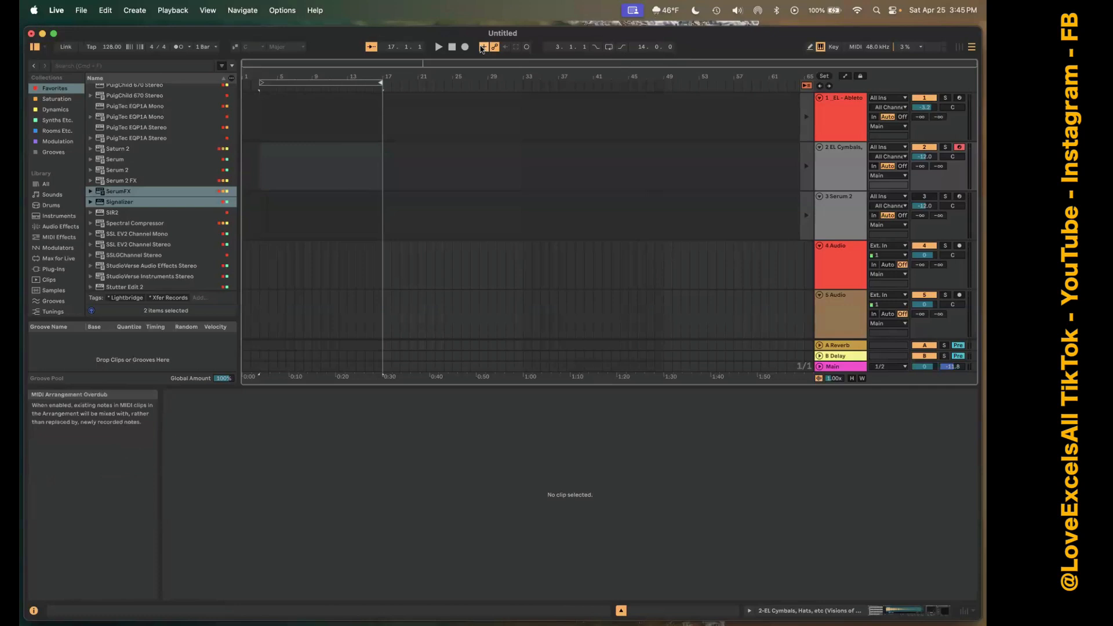
Switch to Session View and back to Arrangement View.
key(Tab)
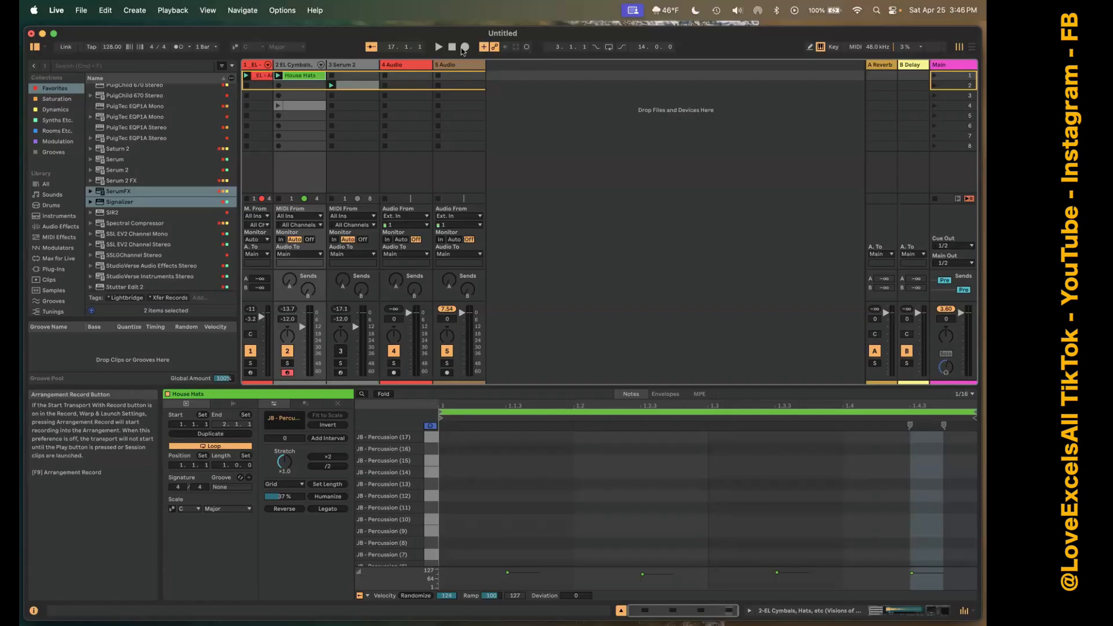
key(Tab)
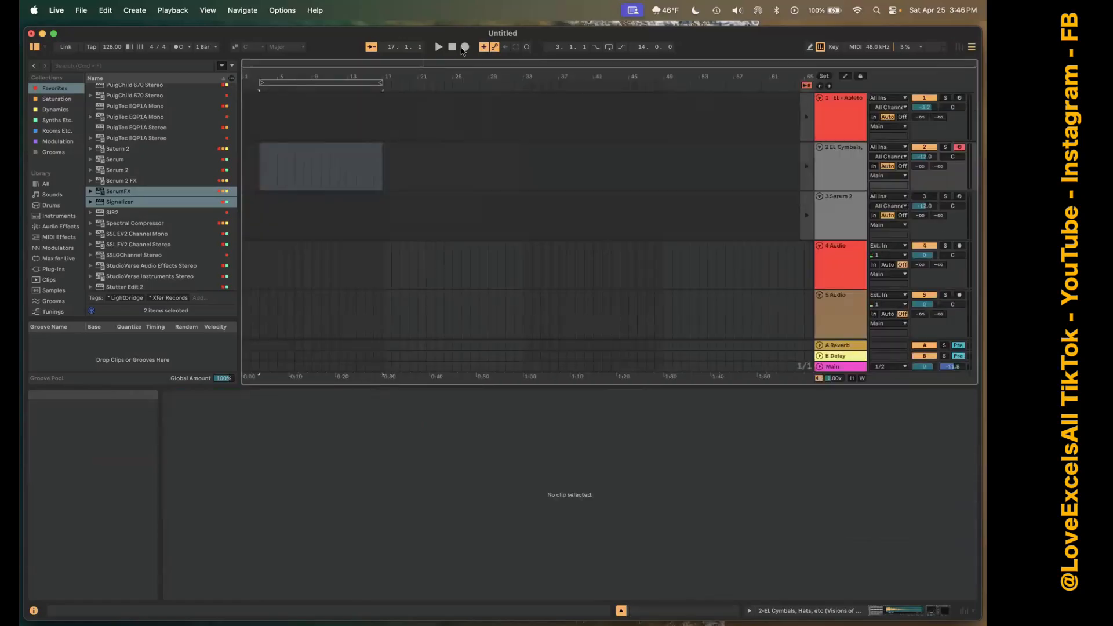
In Session View, lower the 4 Audio track's volume and reset it to 0, and return to Arrangement View.
key(Tab)
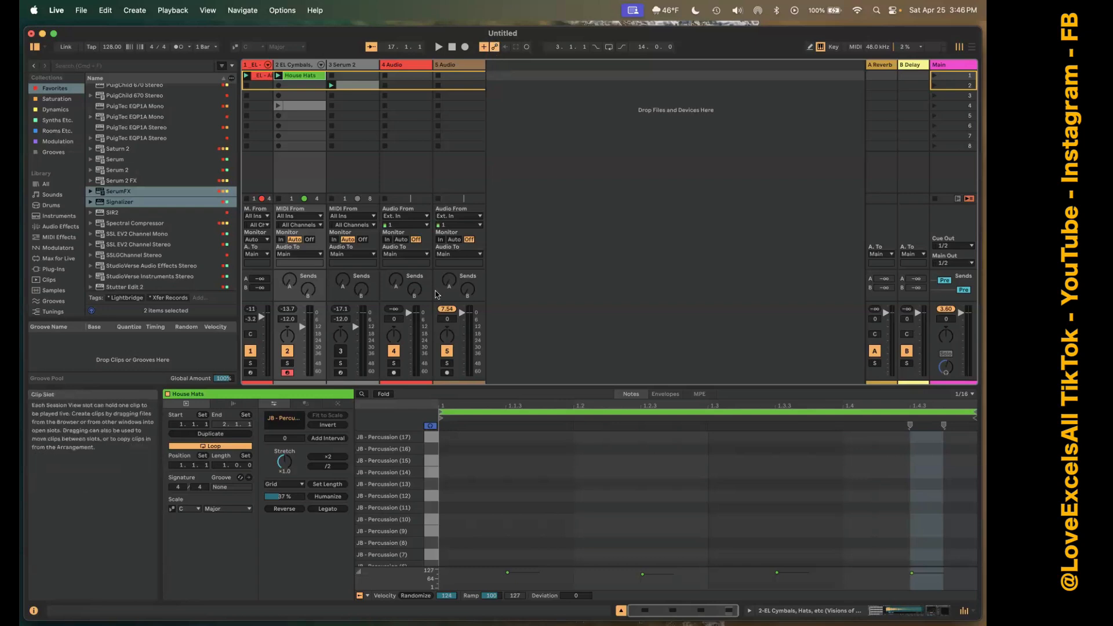
drag(408, 313, 411, 323)
double_click(393, 319)
key(Tab)
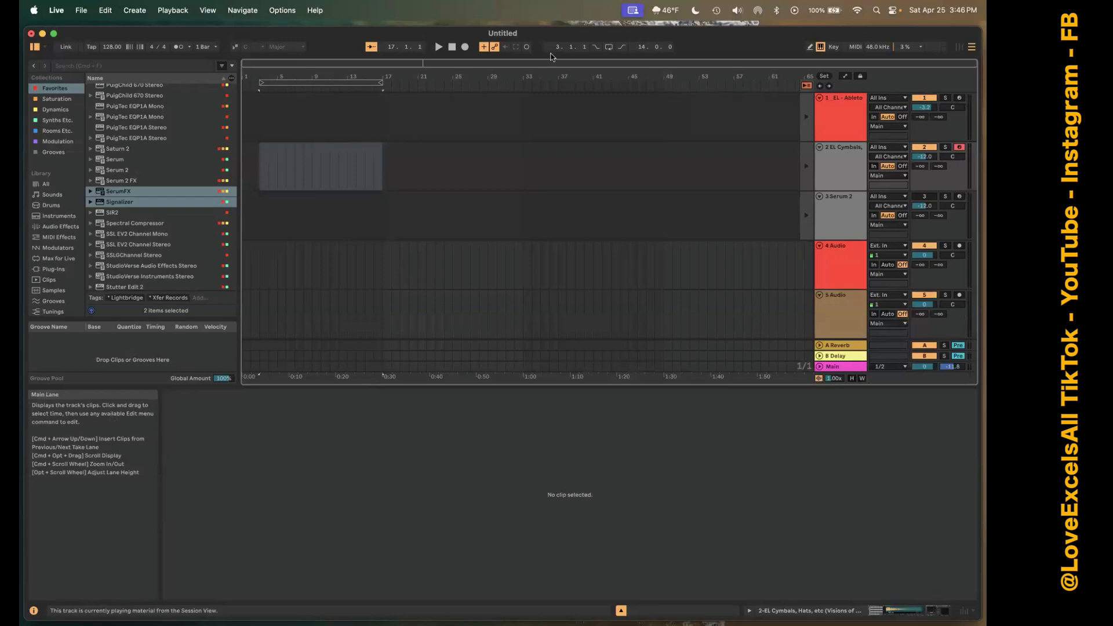
In Session View, launch the cymbals track's clip in scene 4, and select and arm the 4 Audio track.
key(Tab)
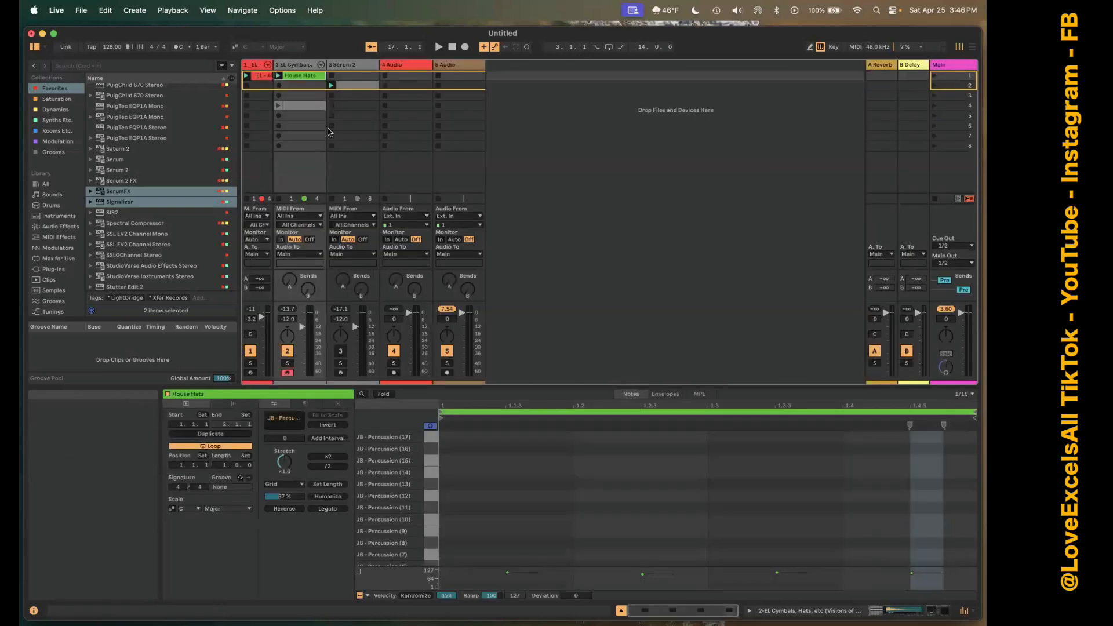
click(278, 105)
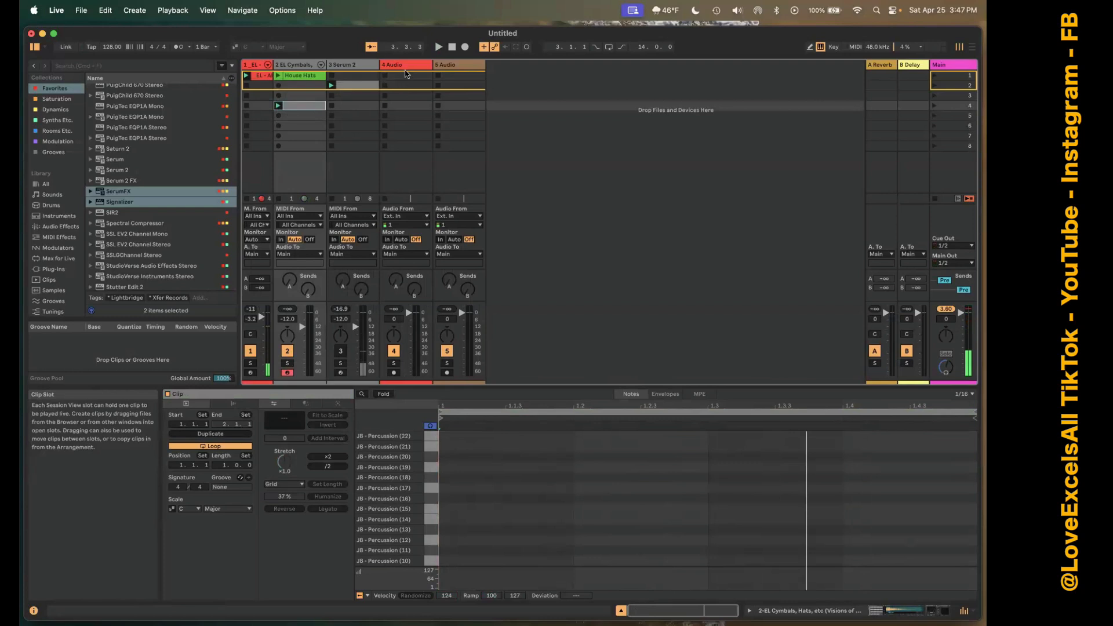
click(390, 194)
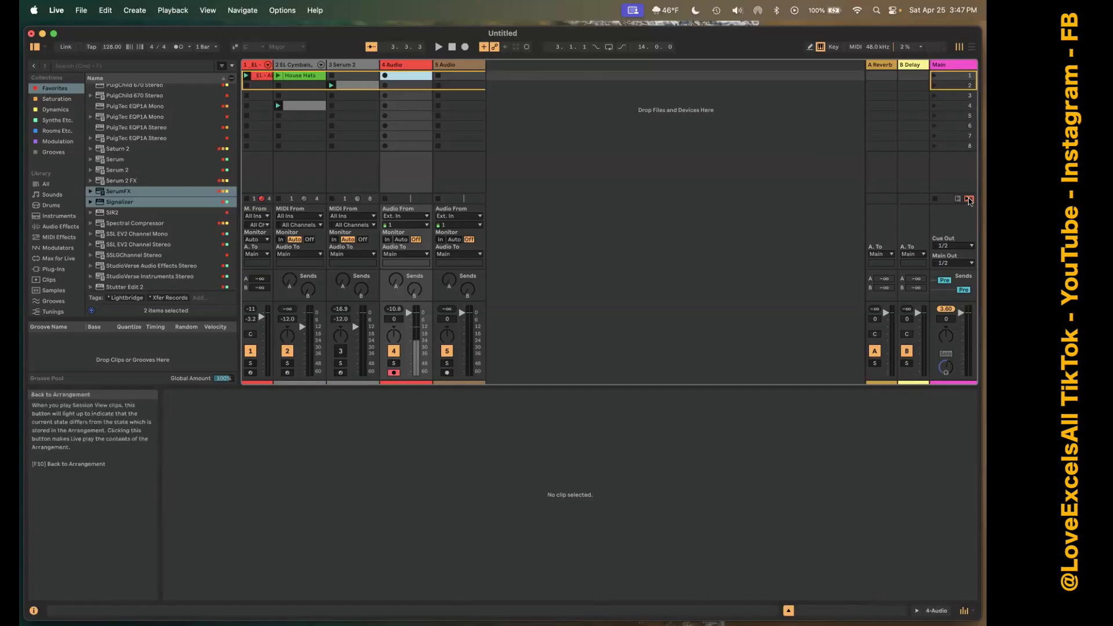
Compare the armed 4 Audio track in Arrangement View and Session View, ending in Session View.
key(Tab)
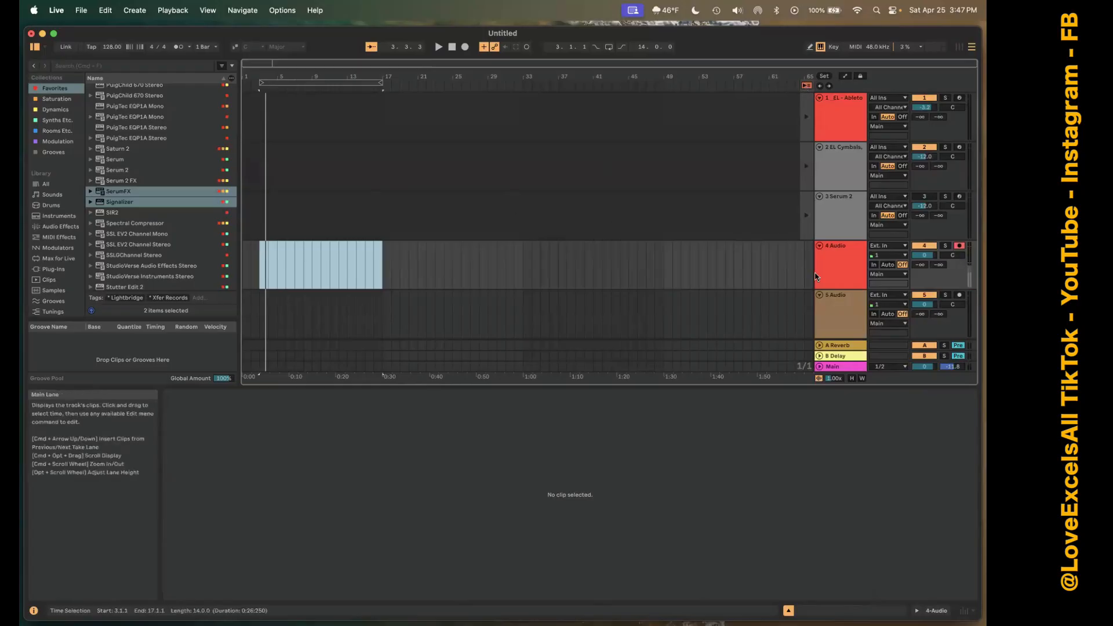
key(Tab)
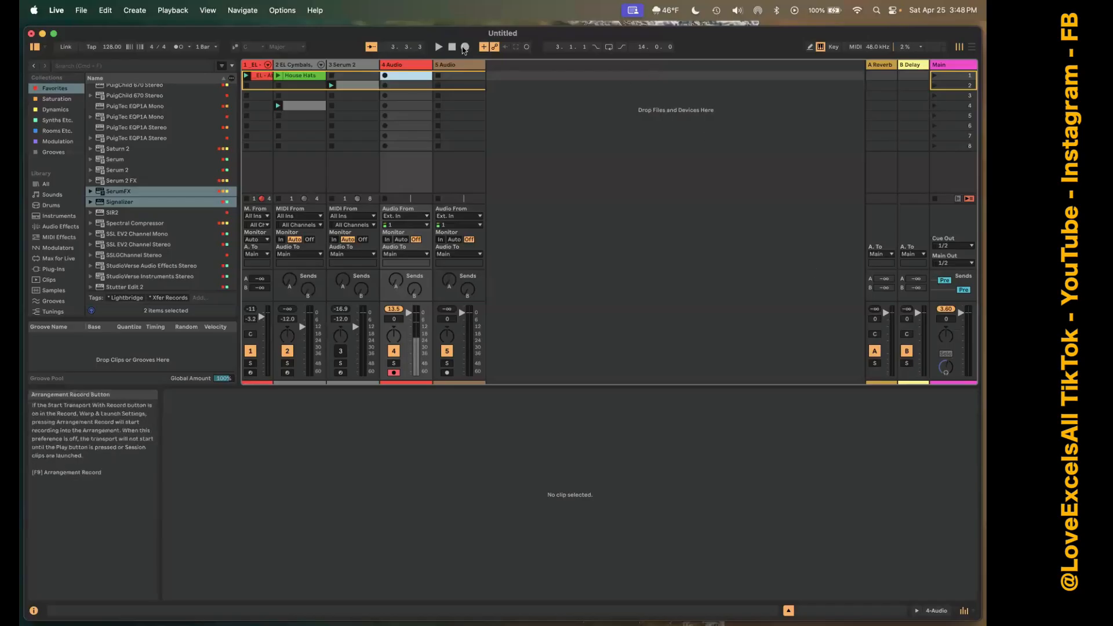
key(Tab)
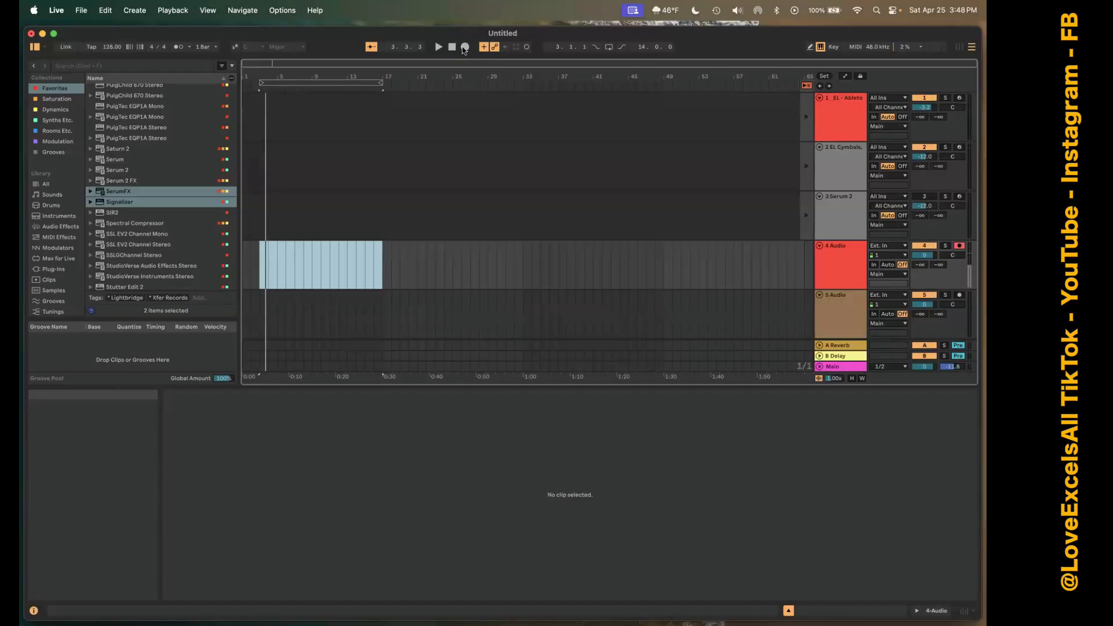
key(Tab)
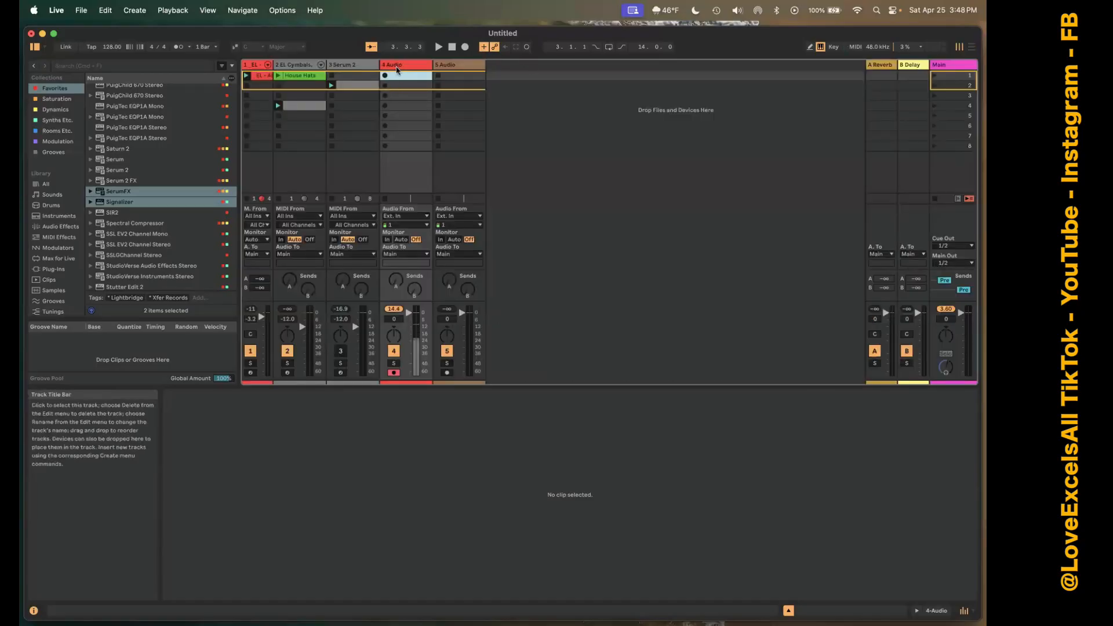
Disarm and re-arm the 4 Audio track for recording, and switch to Arrangement View.
click(393, 372)
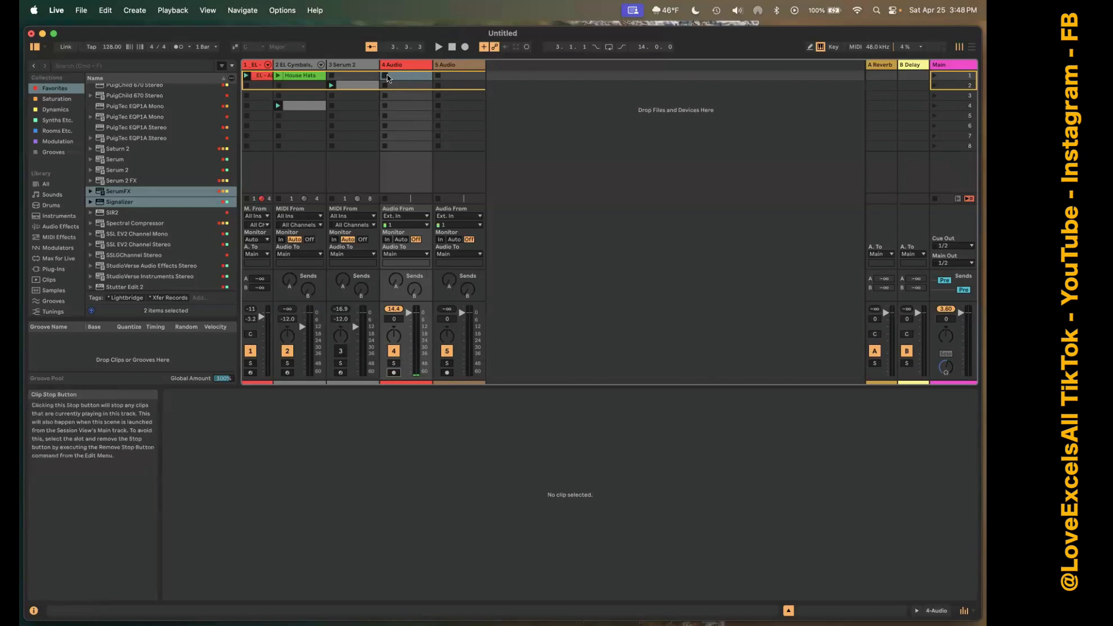
click(394, 372)
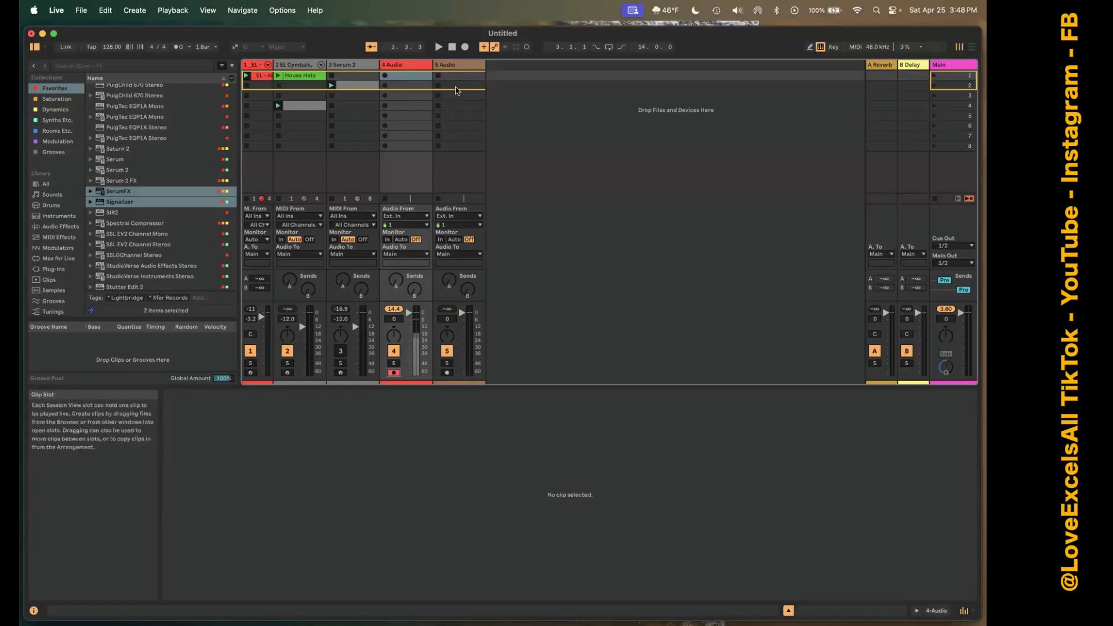
key(Tab)
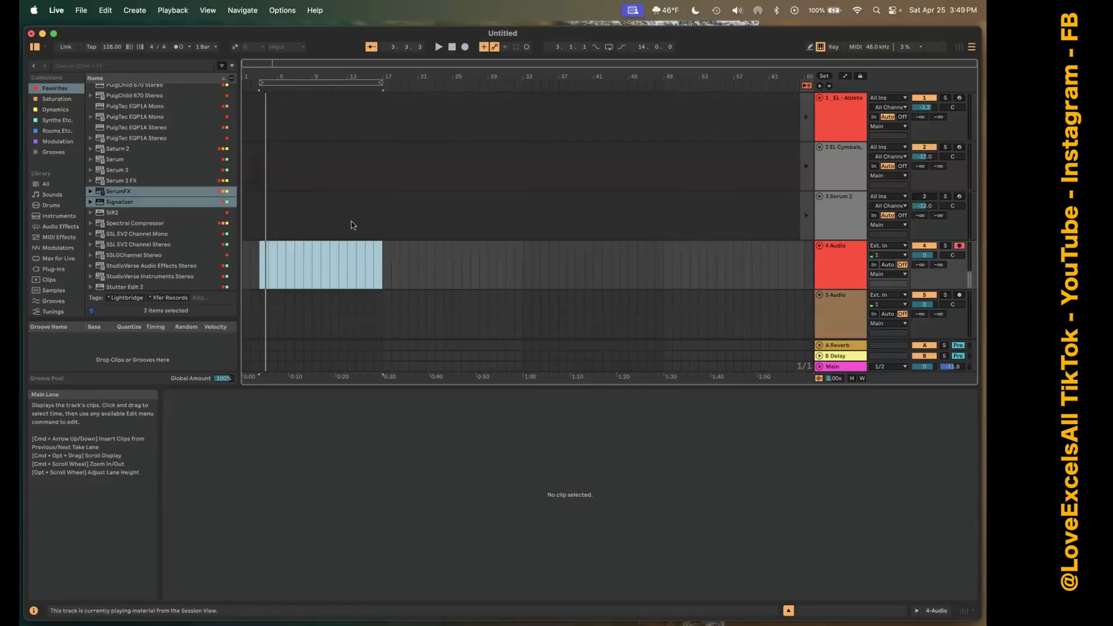
In Session View, lower the 4 Audio track's volume to -10.4 dB and reset its peak level indicator.
key(Tab)
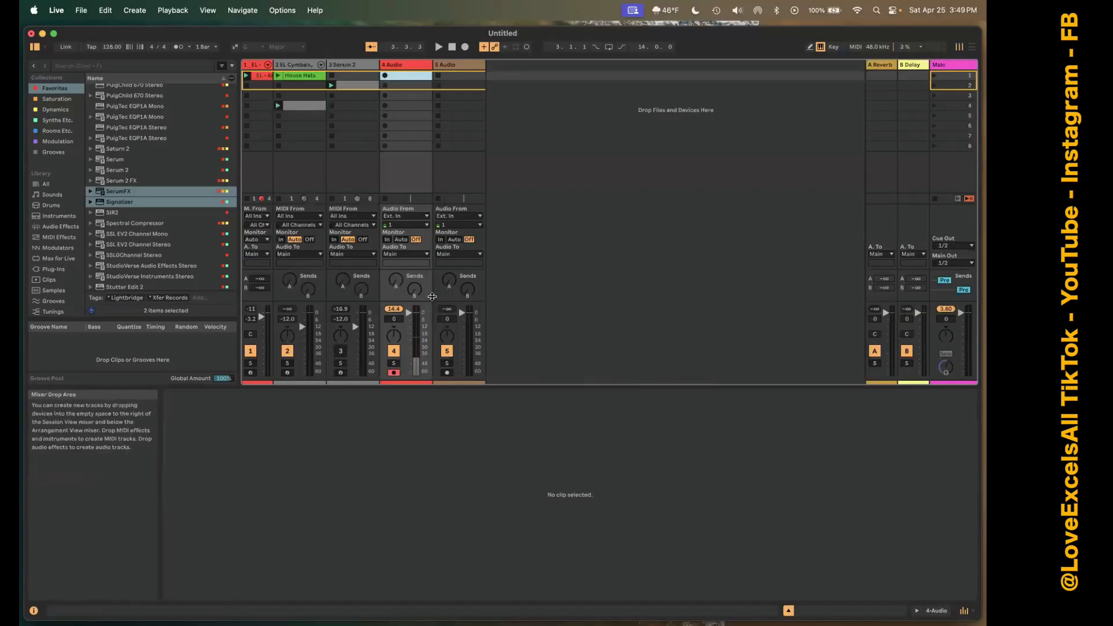
click(398, 319)
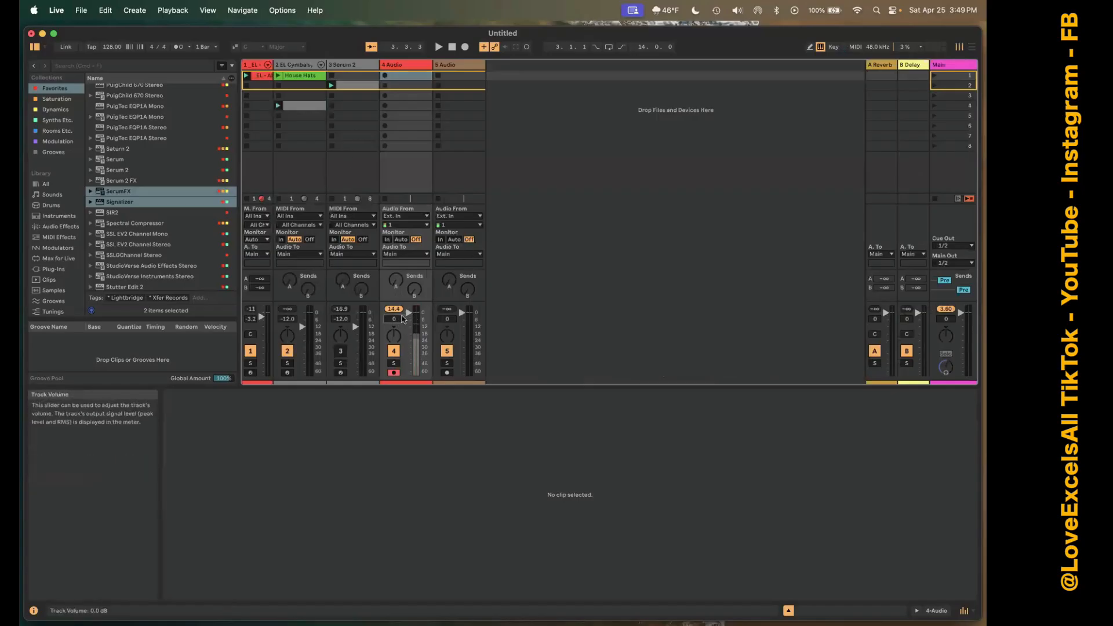
drag(399, 320, 398, 332)
click(397, 309)
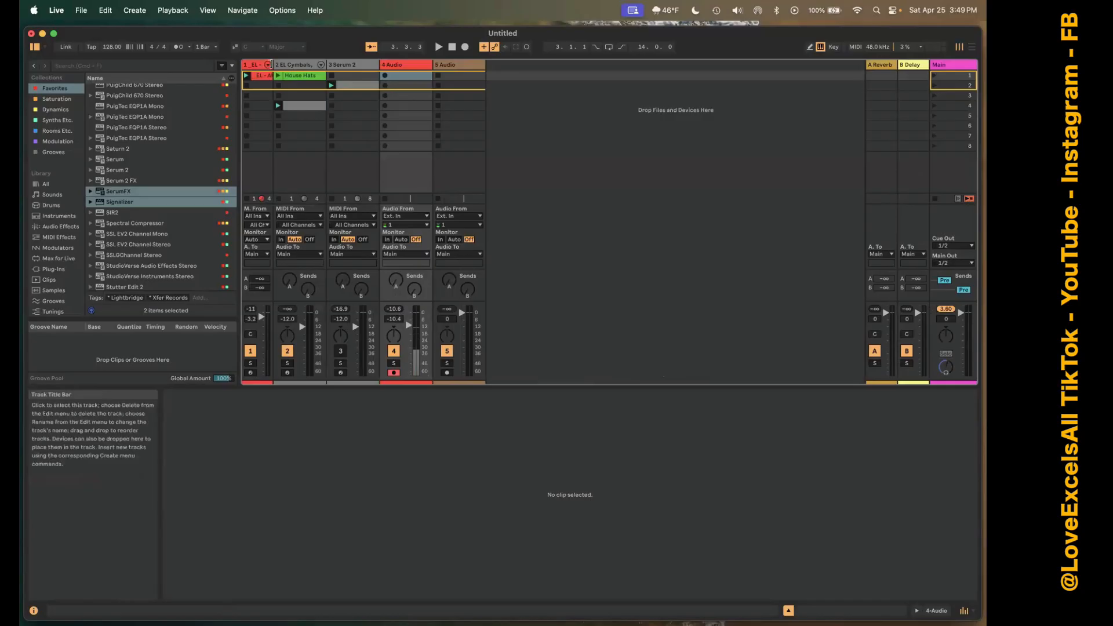
Widen the kick track's column and open the House Hats clip in scene 1 of the cymbals track.
drag(273, 64, 296, 64)
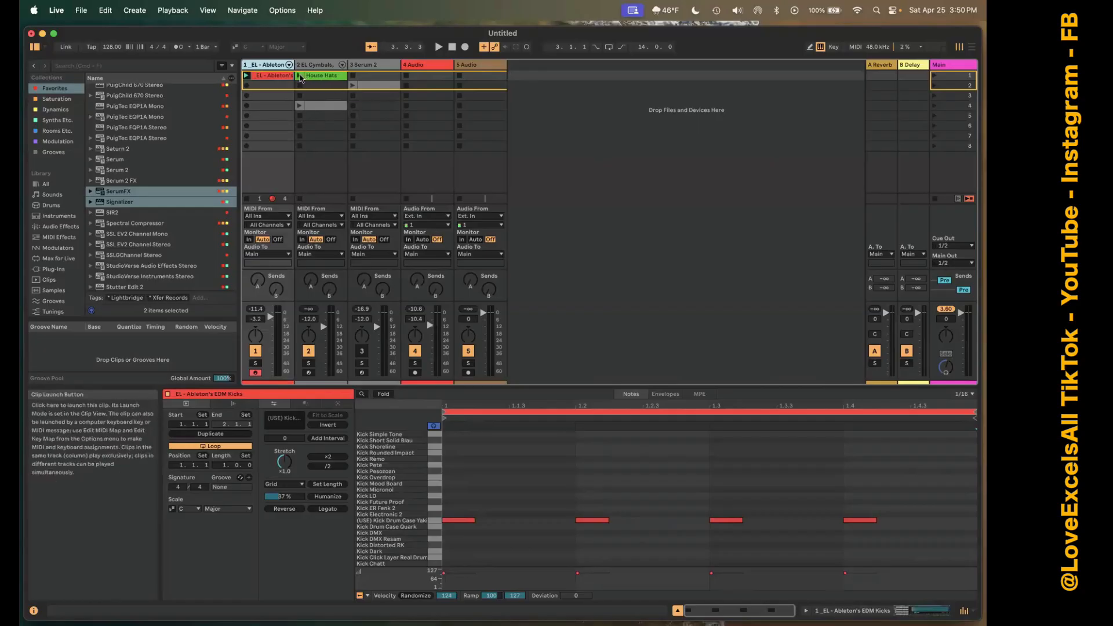
click(313, 76)
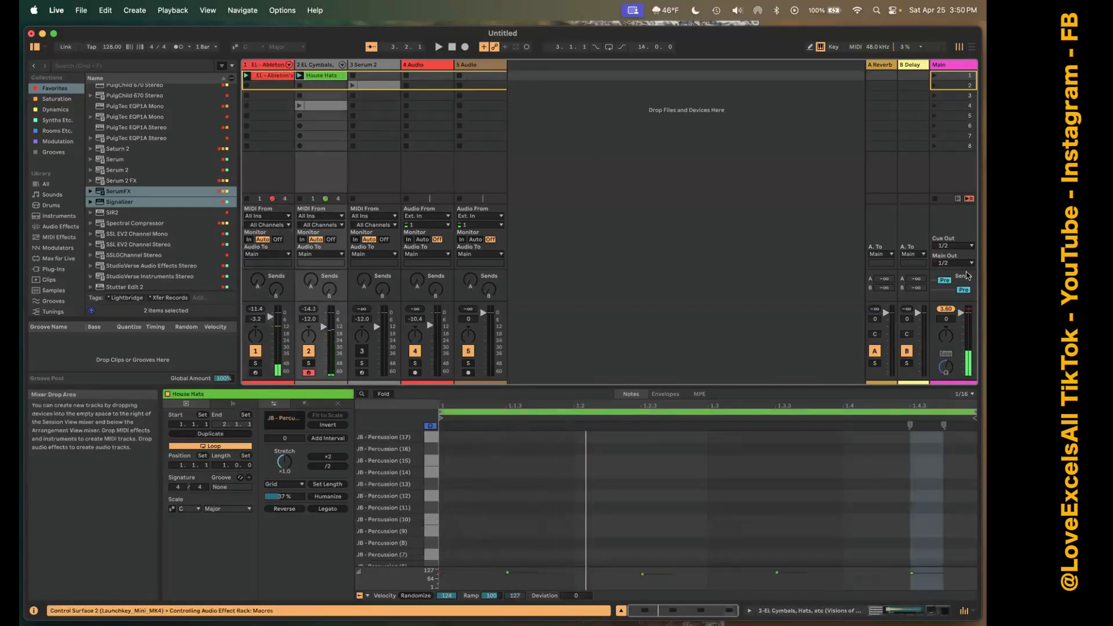
Stop all clips and select scenes 2, 3 and 4 in turn.
click(936, 200)
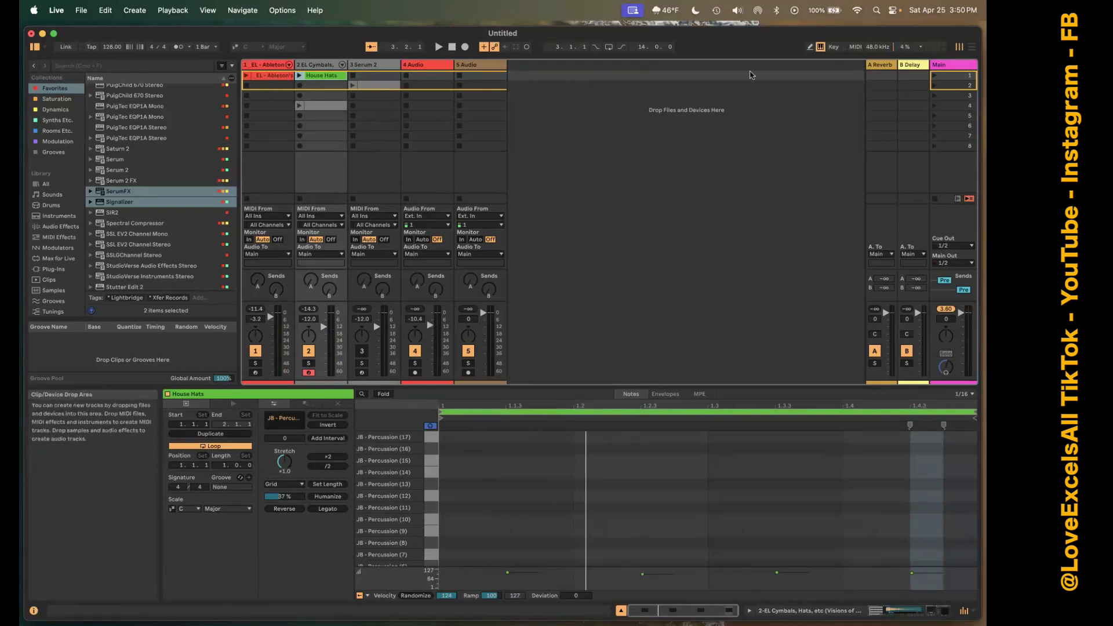
click(947, 85)
click(946, 96)
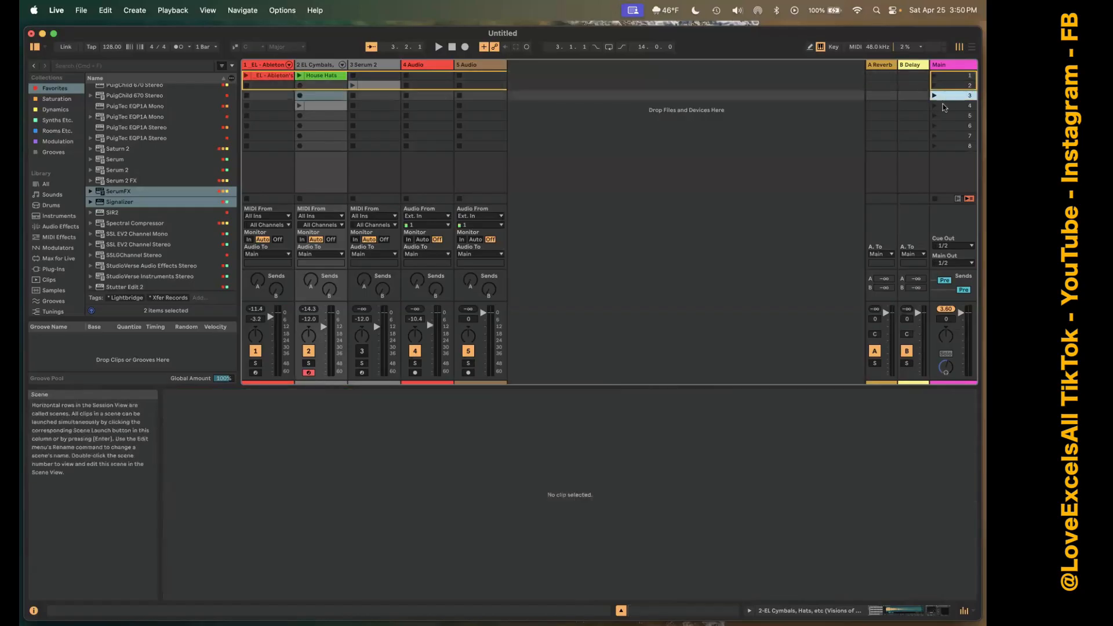
click(946, 106)
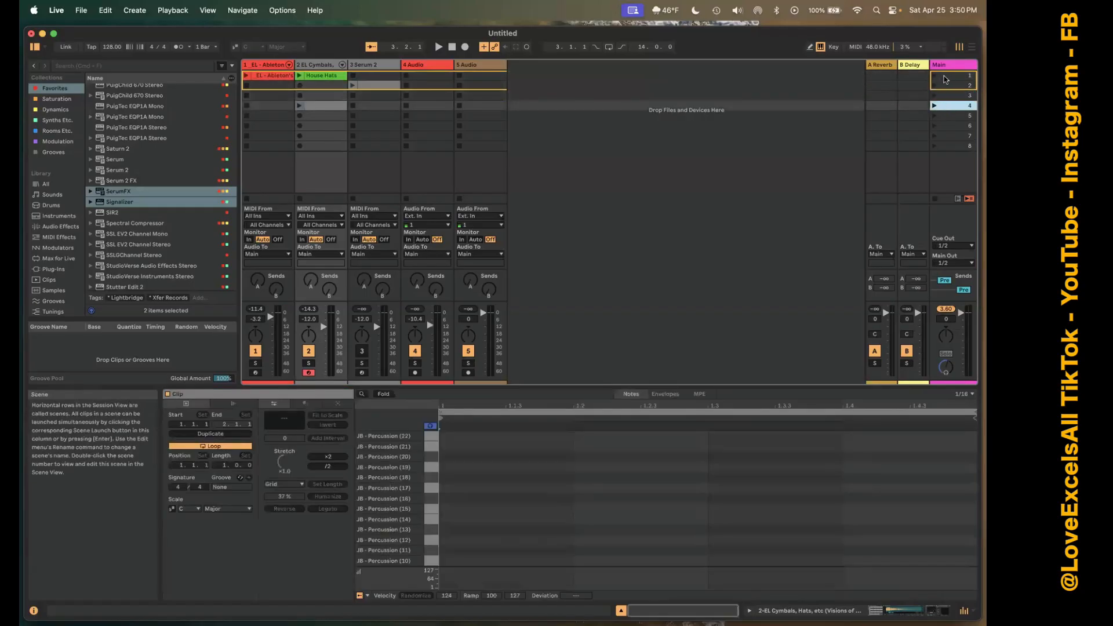
Launch scene 1 followed by scene 2 to hear the difference between them.
click(945, 77)
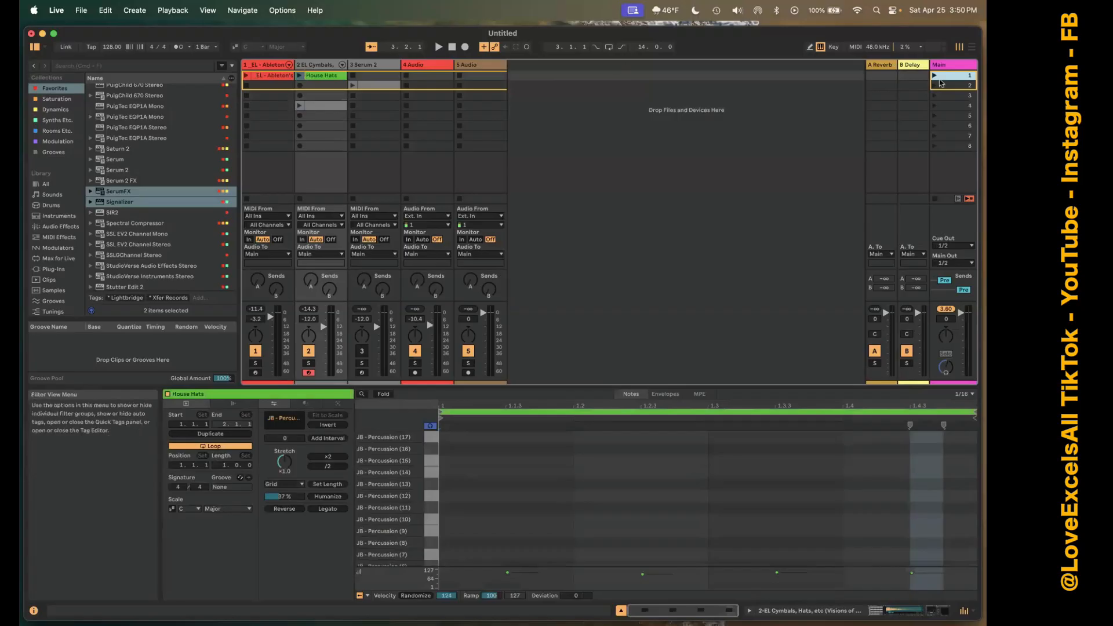
click(934, 76)
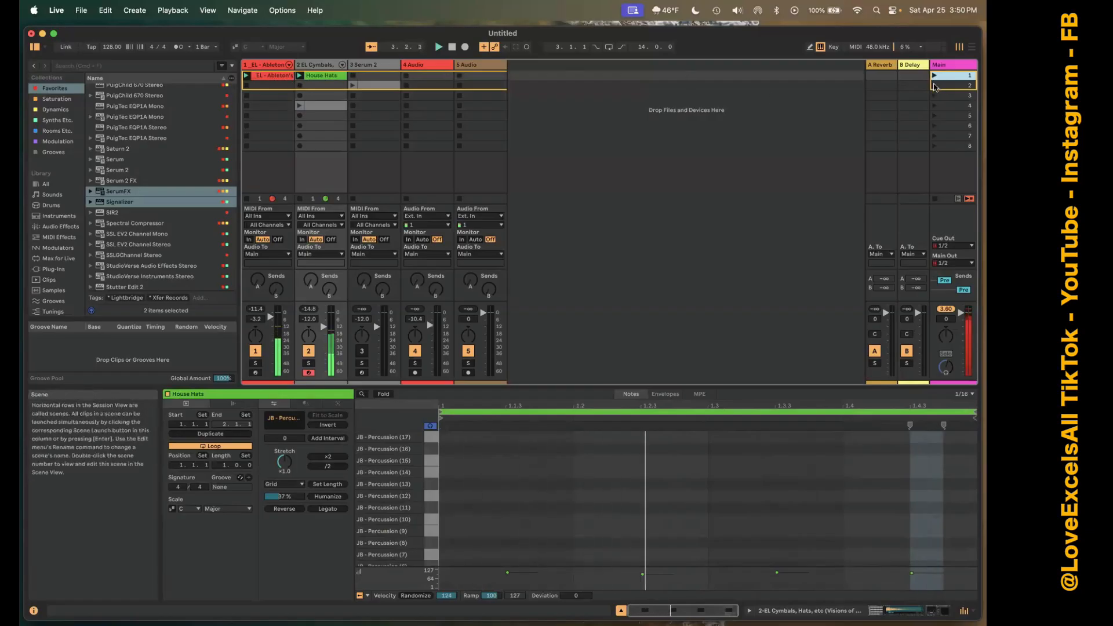
click(935, 85)
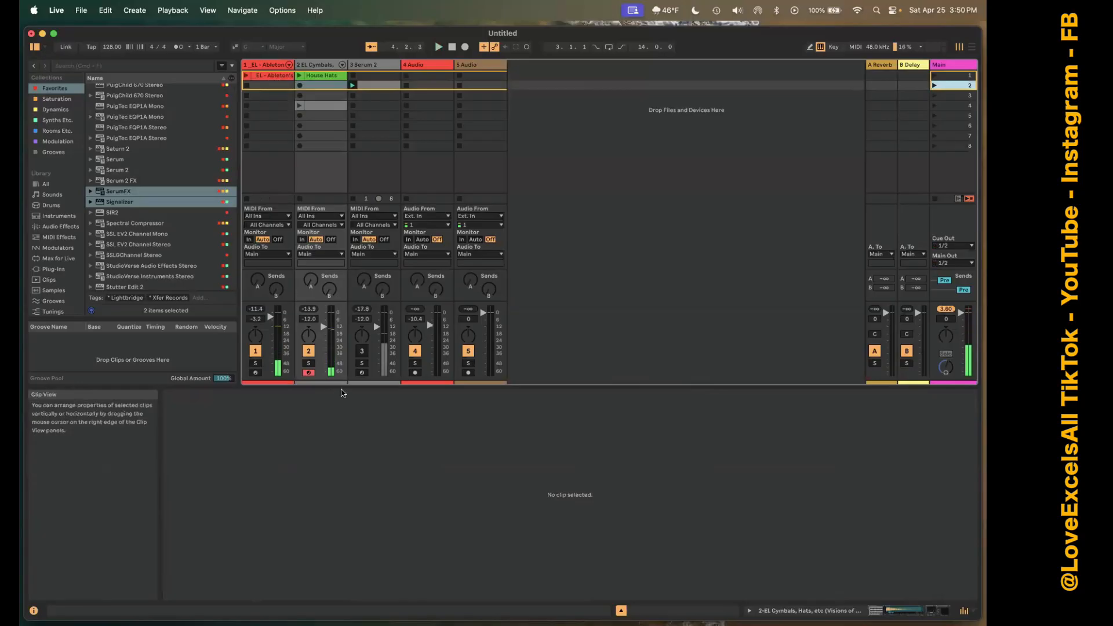
Activate the Serum 2 track and lower its volume to -27.4 dB.
click(360, 352)
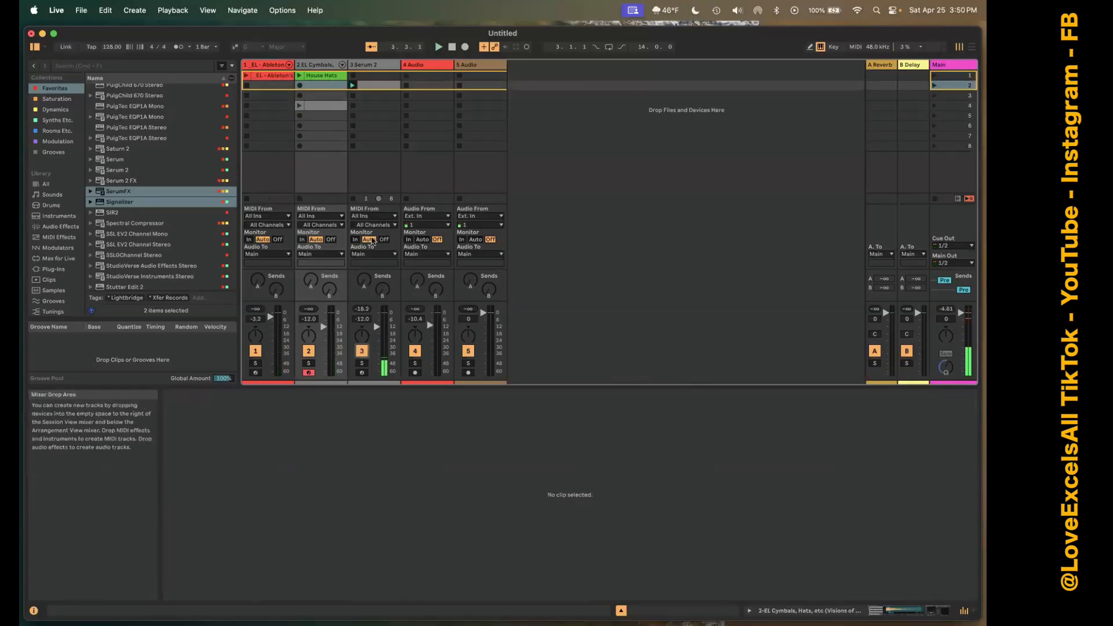
drag(357, 345, 357, 368)
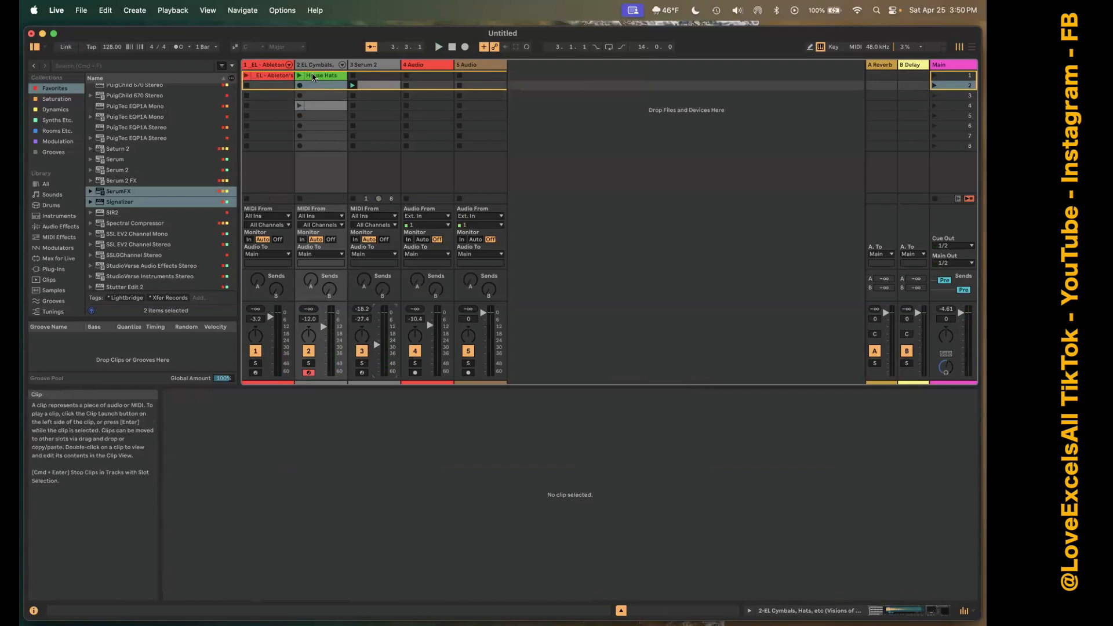
Copy the House Hats clip into scene 2 of the cymbals track, and launch scenes 1 and 2 to hear it.
right_click(313, 77)
click(336, 94)
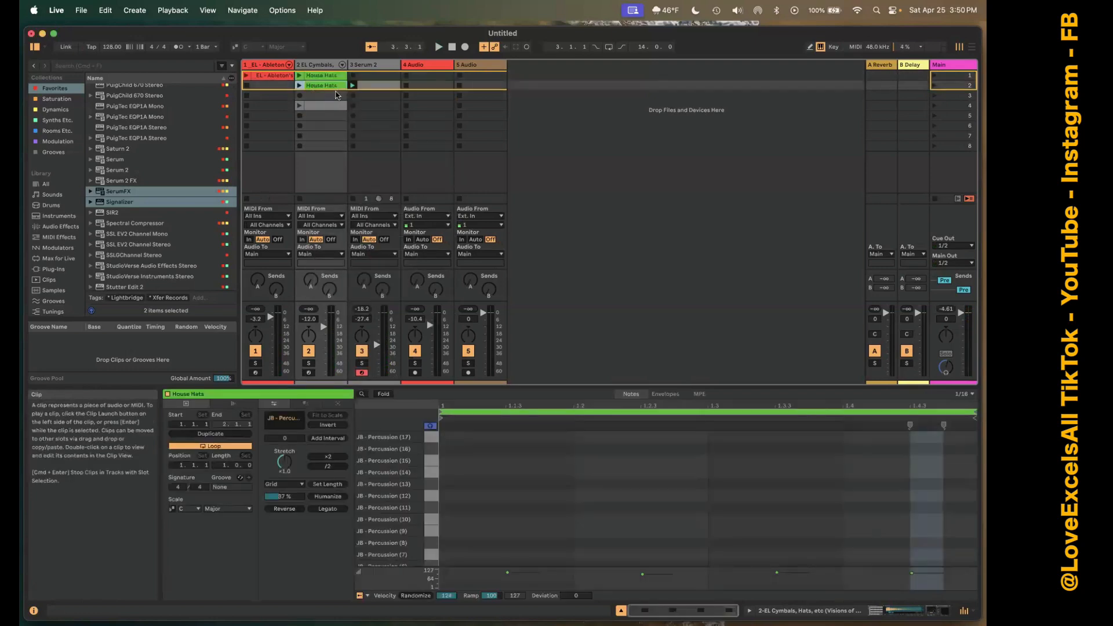
right_click(934, 76)
click(934, 76)
click(934, 76)
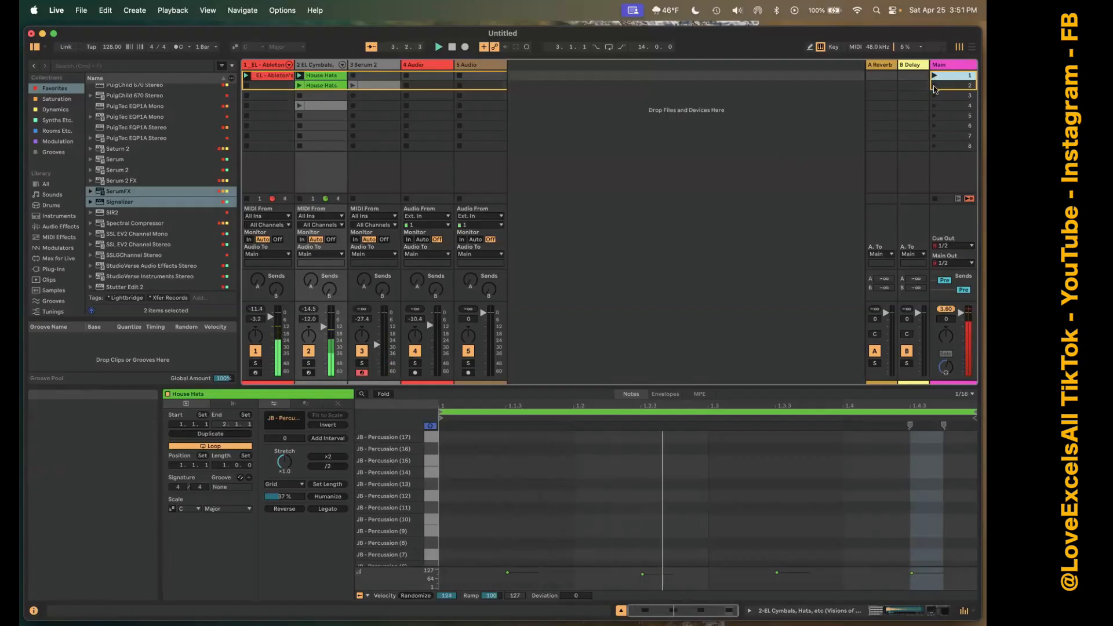
click(934, 86)
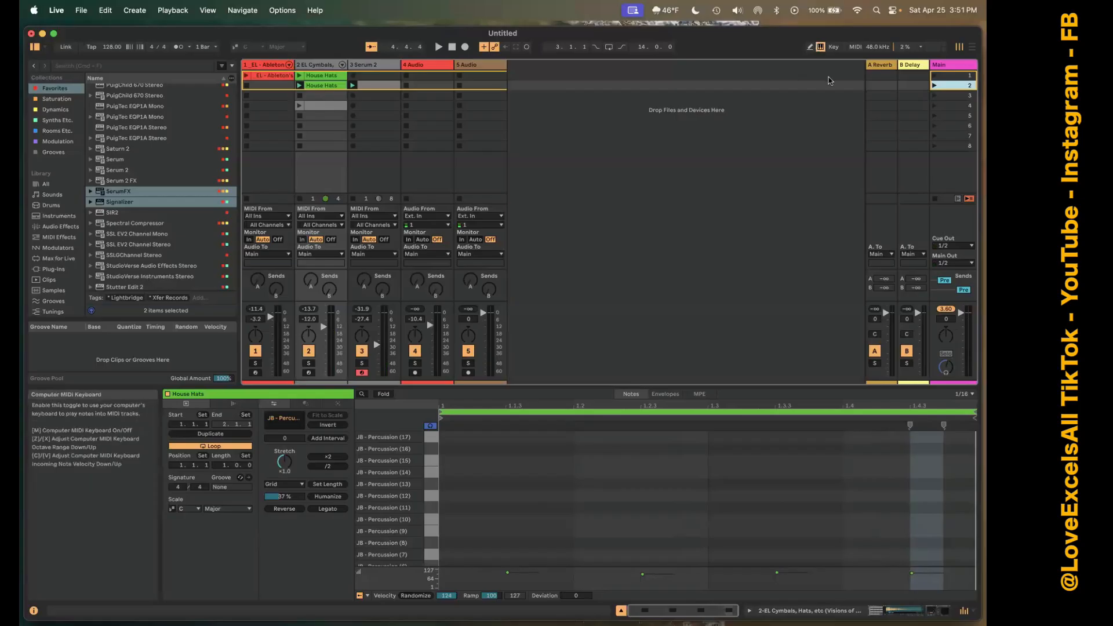
Relaunch scene 2, continue through scenes 3 and 4, and select the B Delay return track.
click(934, 86)
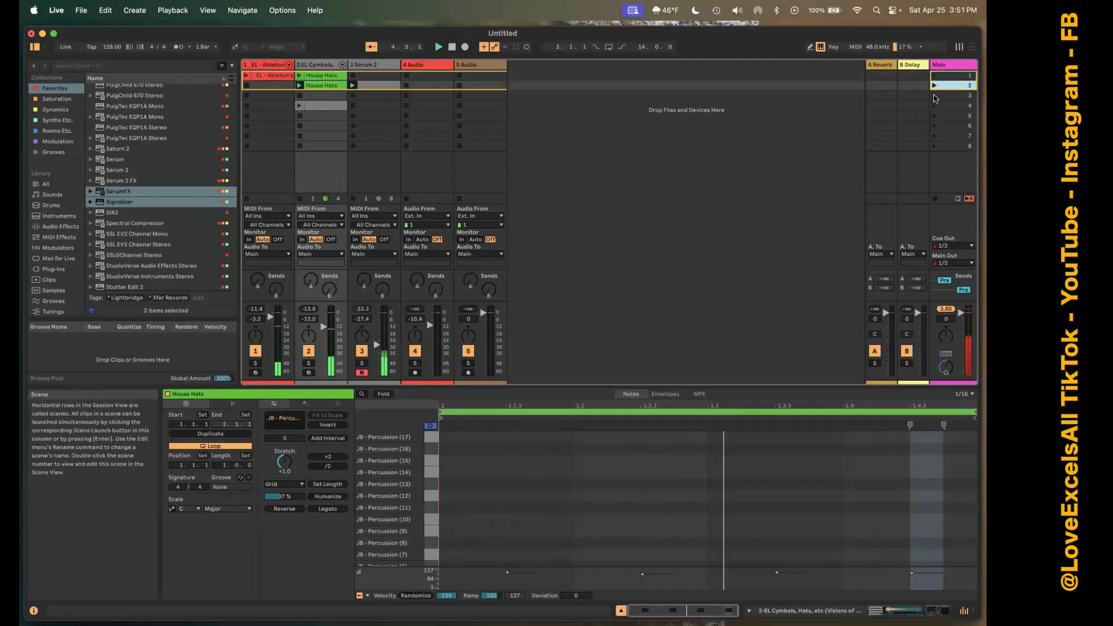
click(934, 97)
click(932, 106)
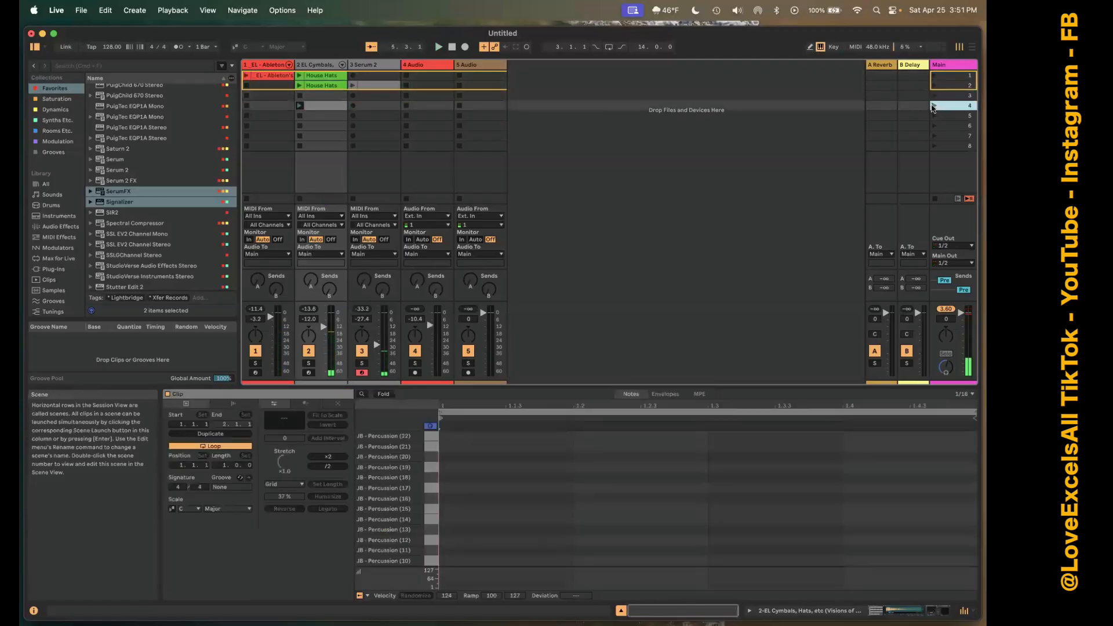
click(907, 97)
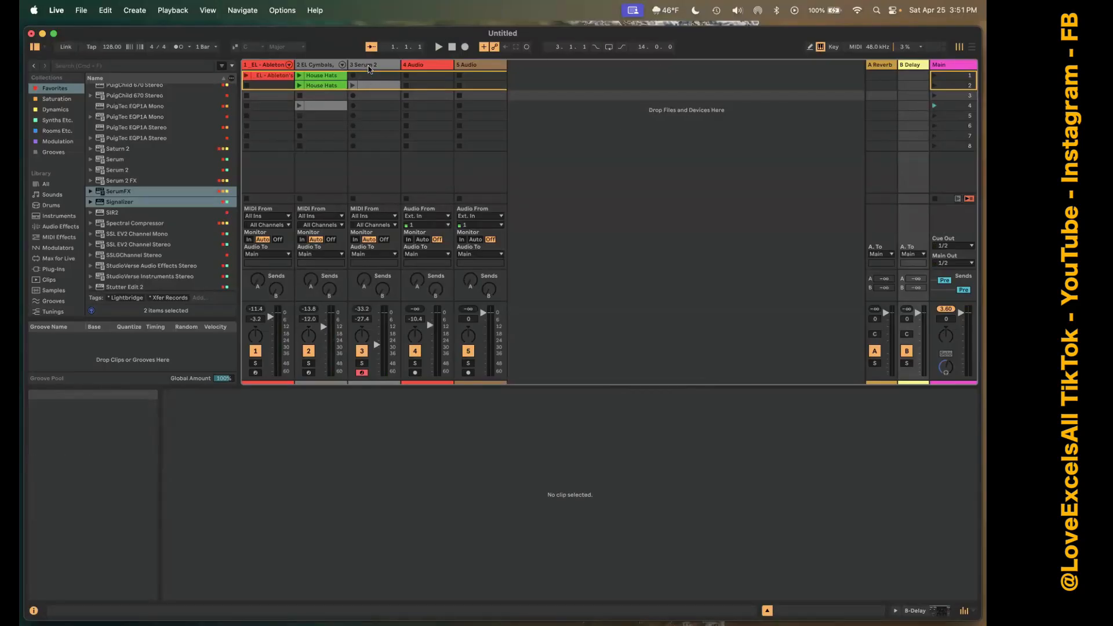
Duplicate the 3 Serum 2 track.
click(371, 65)
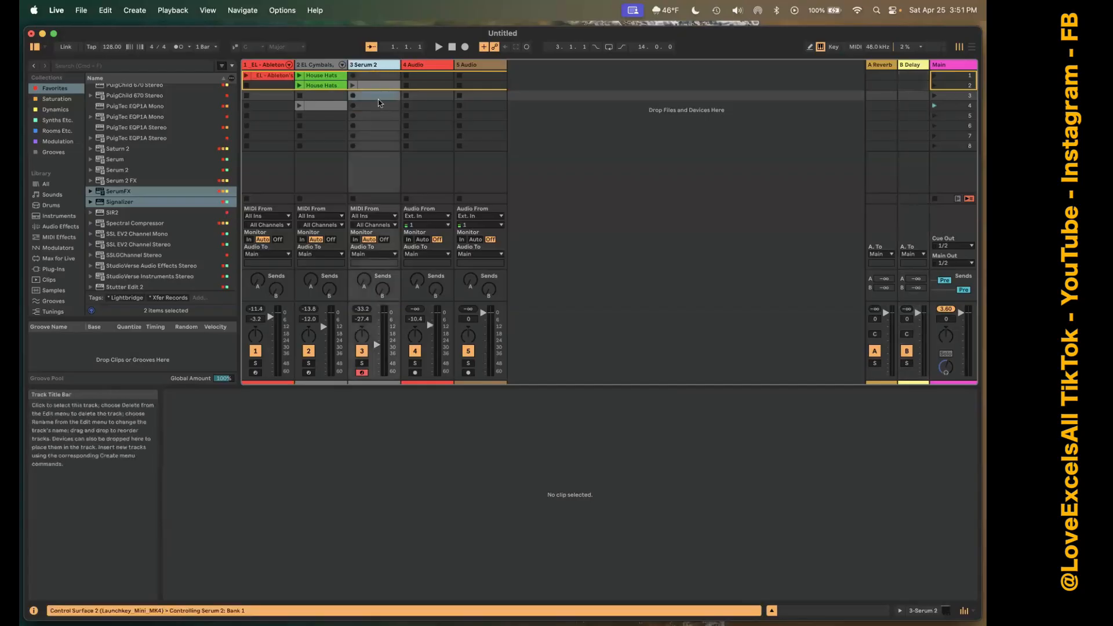
right_click(377, 70)
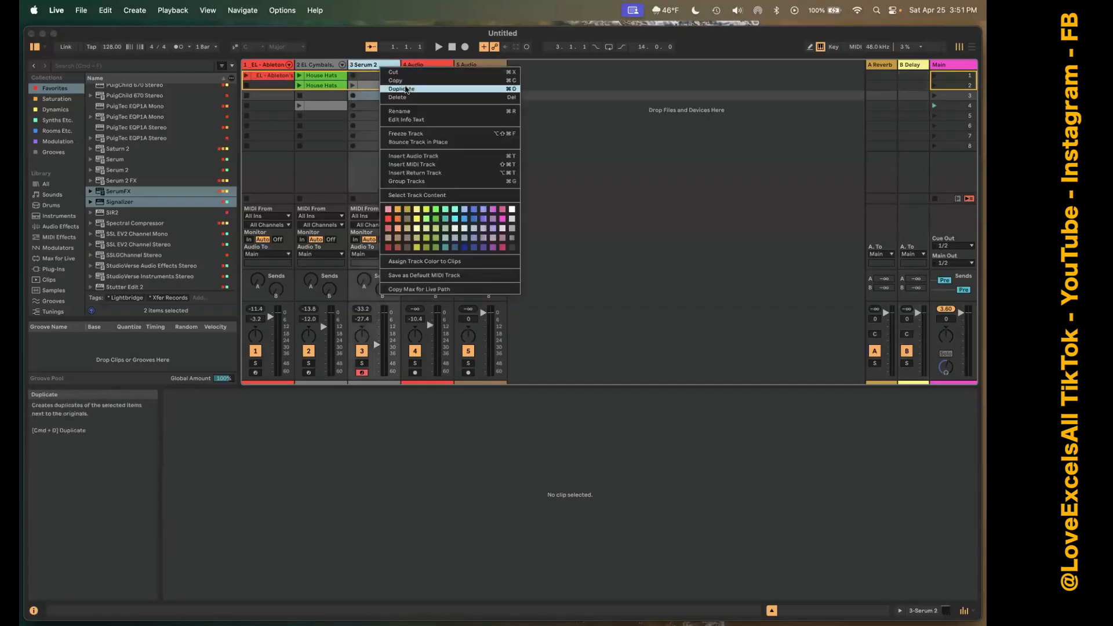
click(441, 89)
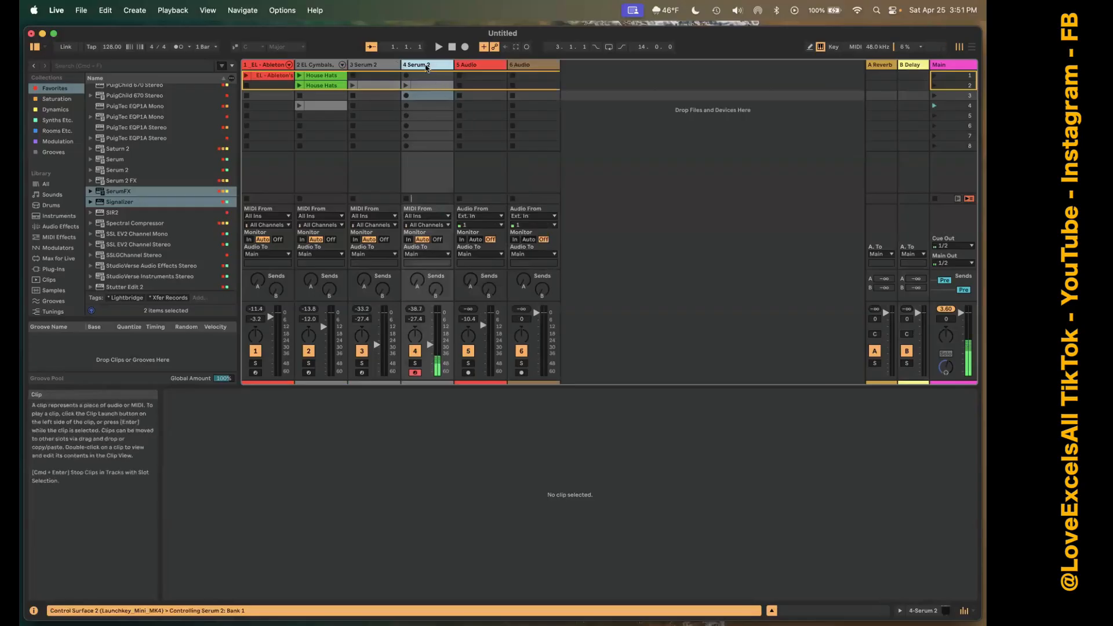
Delete the copied MIDI clip in scene 2 of the duplicated Serum 2 track.
click(418, 87)
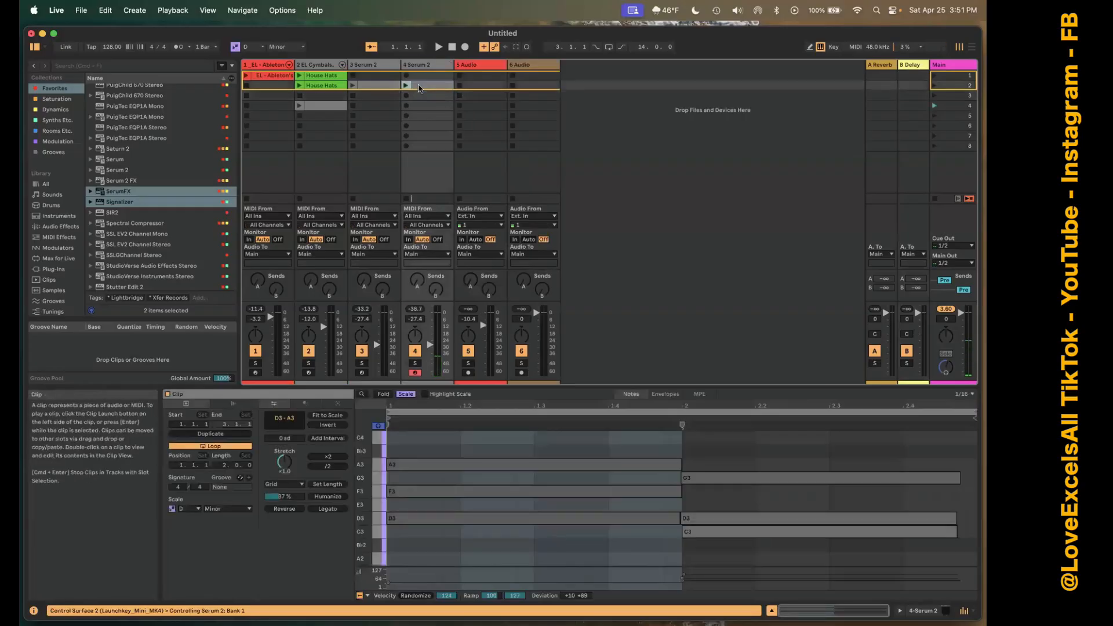
right_click(419, 86)
click(446, 111)
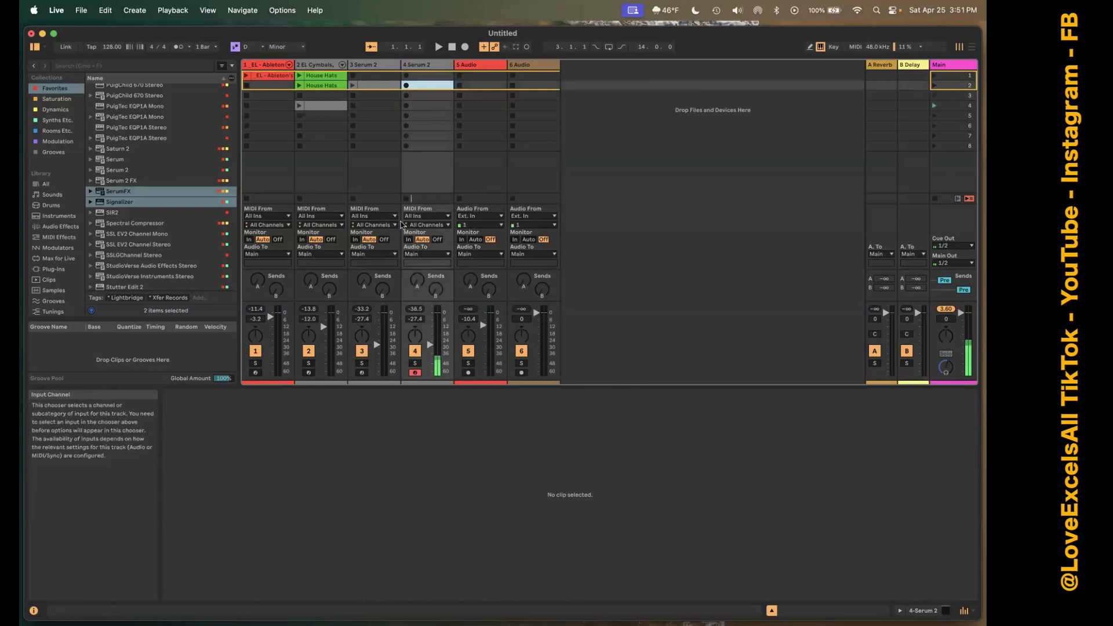
key(Down)
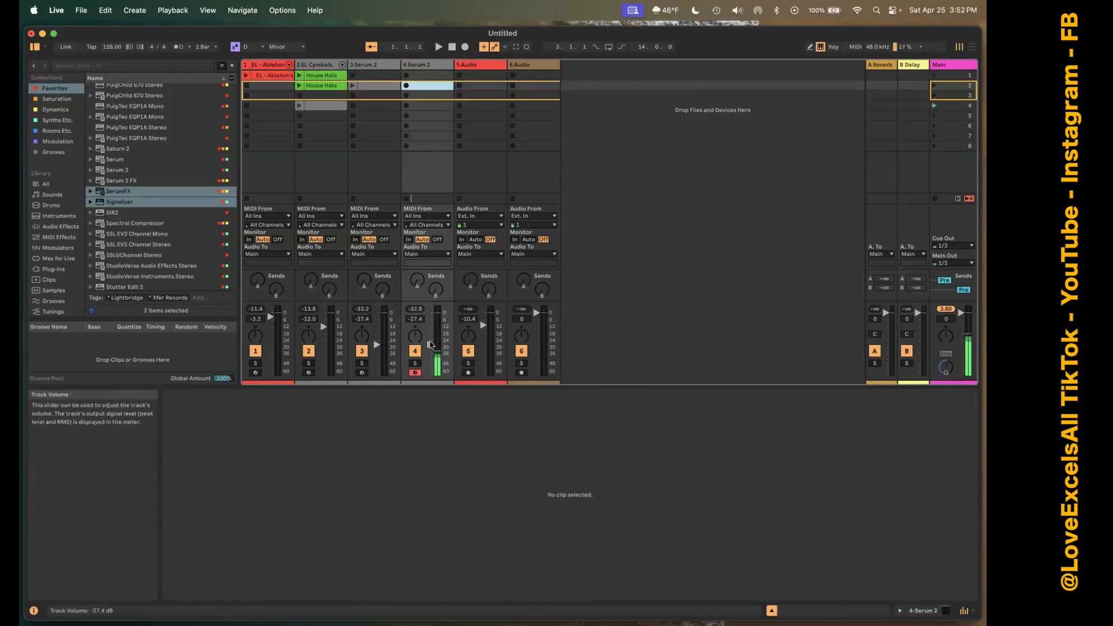
Show the duplicated track's Serum 2 device and open its plug-in window.
double_click(421, 63)
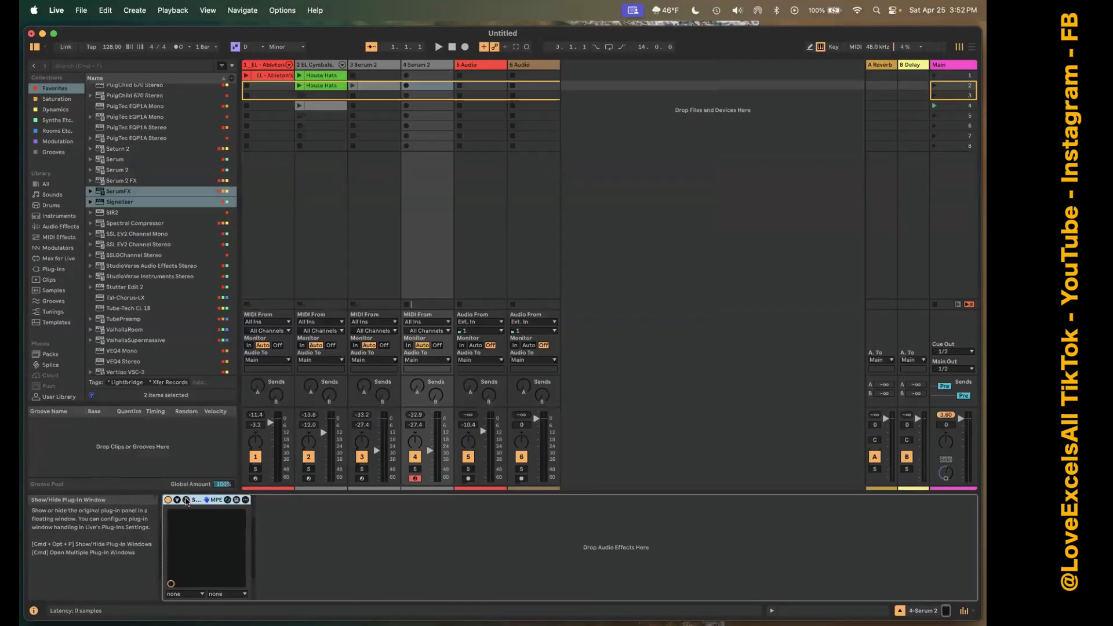
click(186, 500)
click(635, 61)
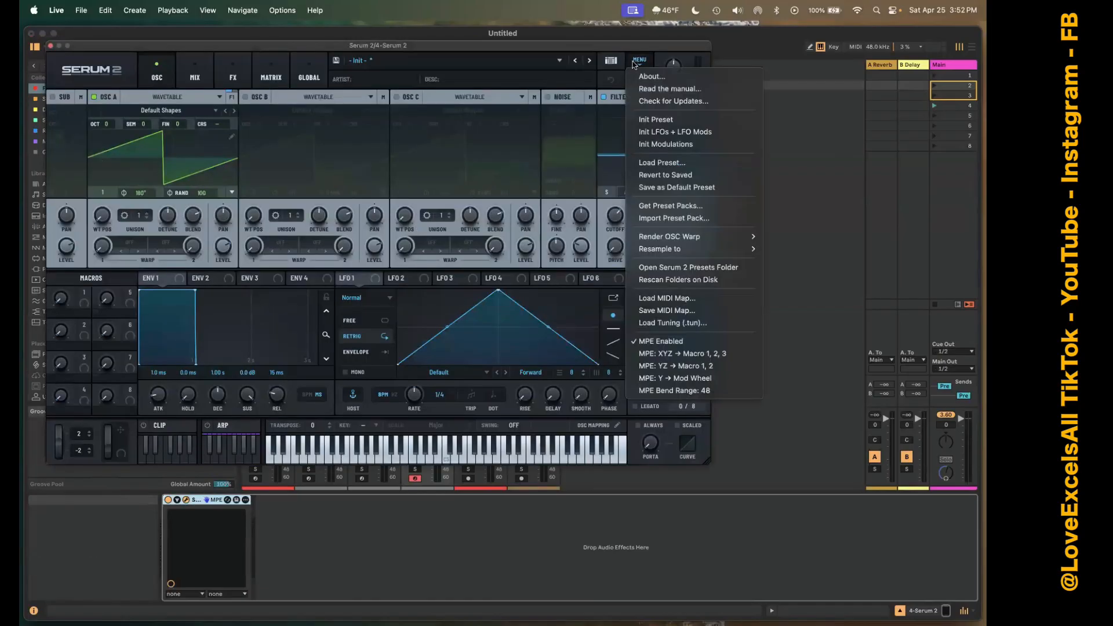
click(545, 48)
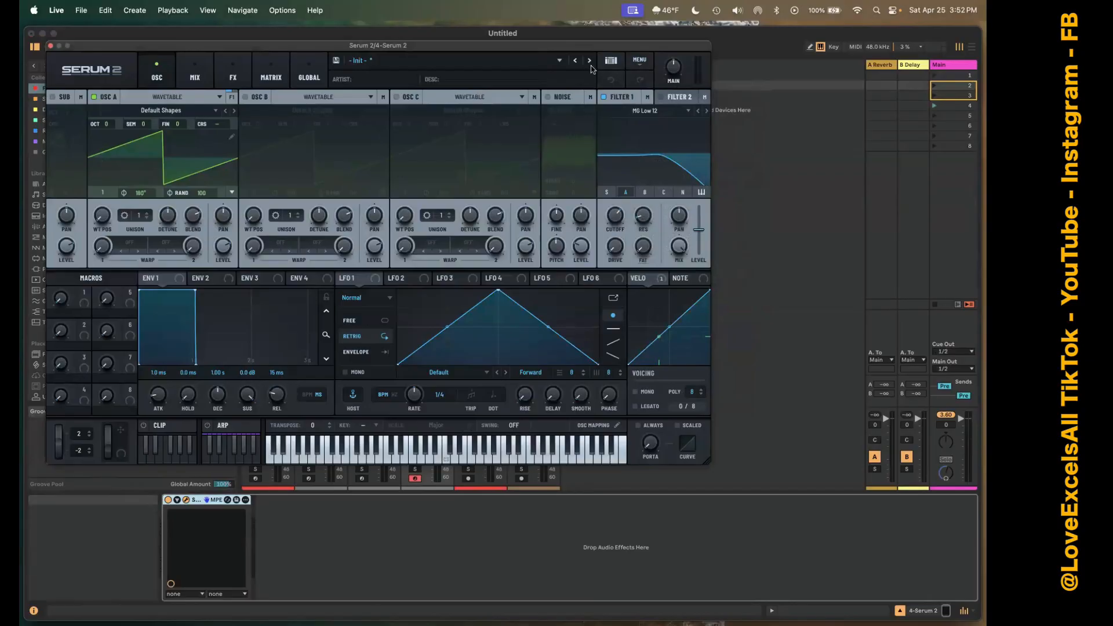
Load the factory electric bass preset BA - Fretless Bass in Serum 2.
click(520, 65)
mouse_move(542, 77)
mouse_move(622, 92)
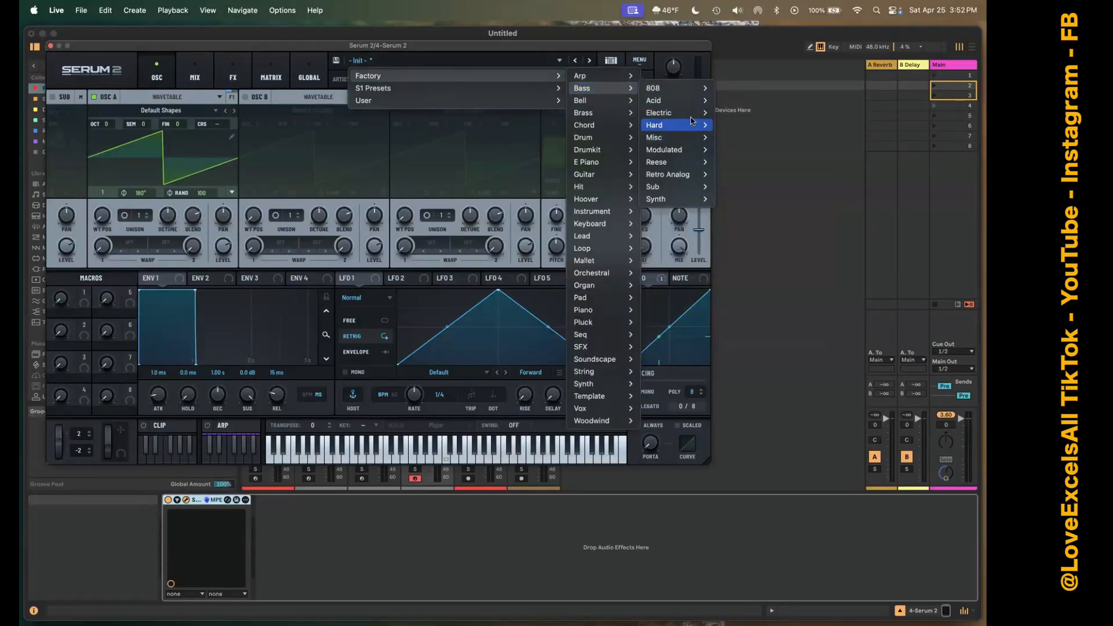
click(746, 152)
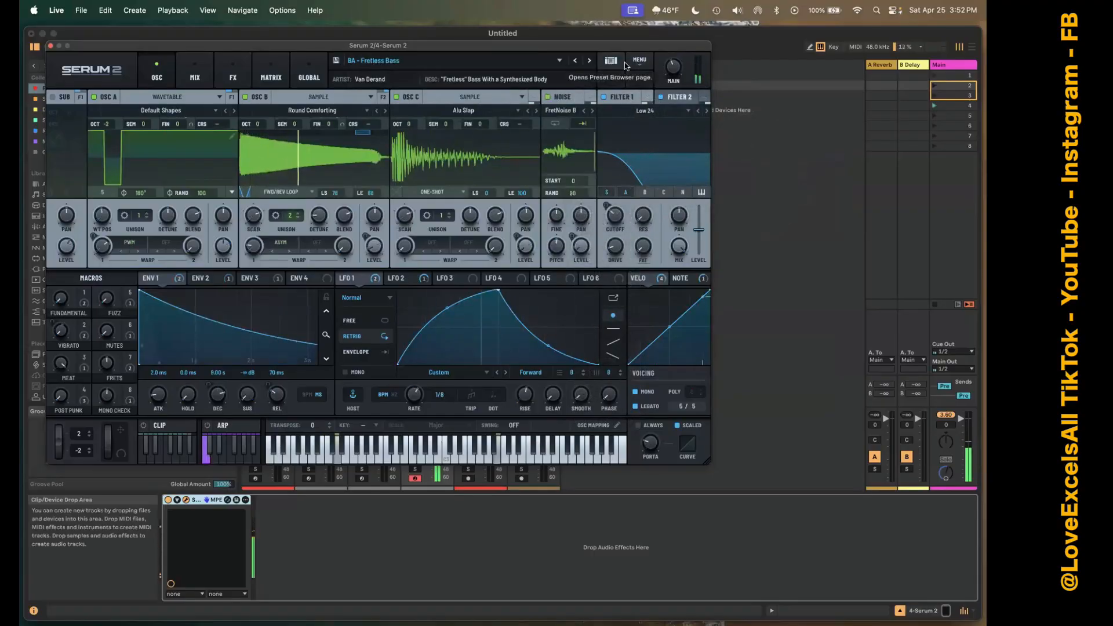
Load a preset from Serum 2's factory Retro Analog basses and step forward to BA - Analog SQ.
click(525, 61)
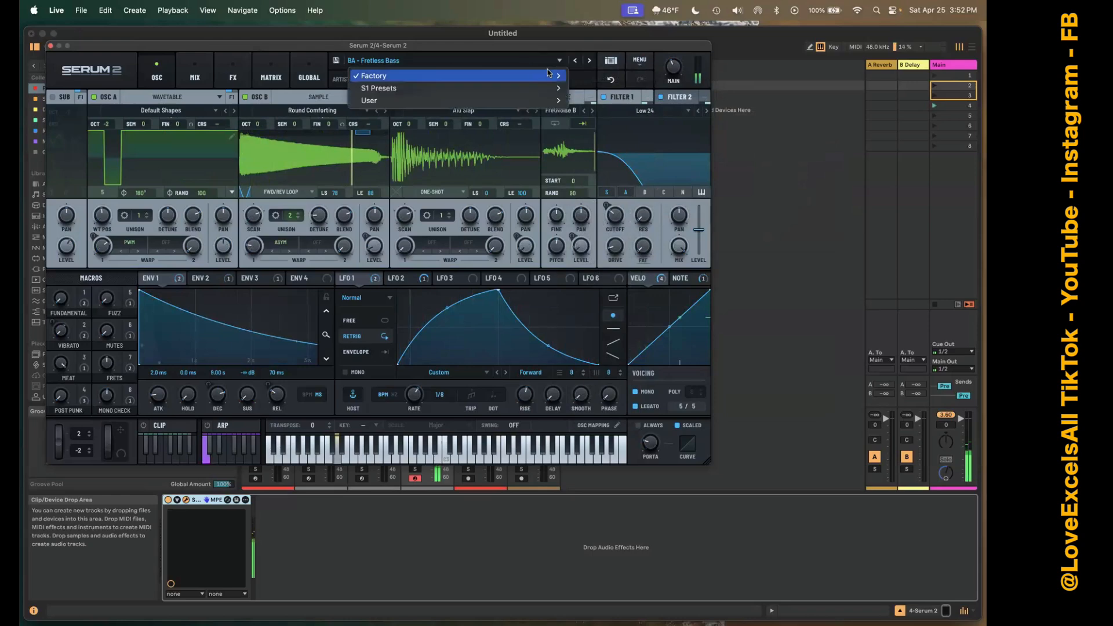
mouse_move(550, 76)
mouse_move(597, 88)
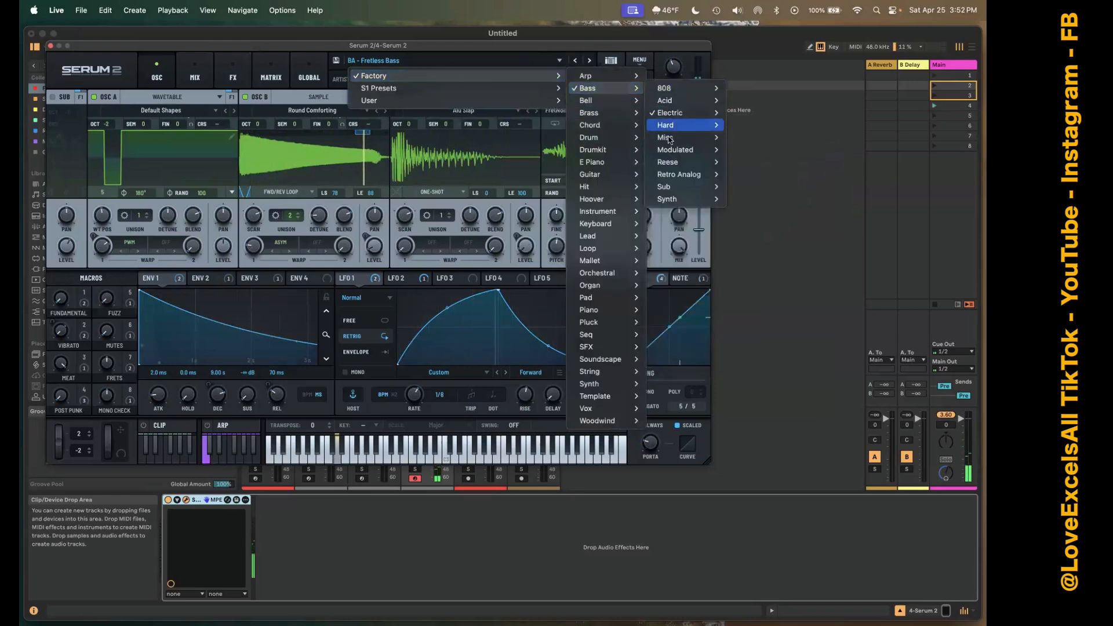
mouse_move(678, 174)
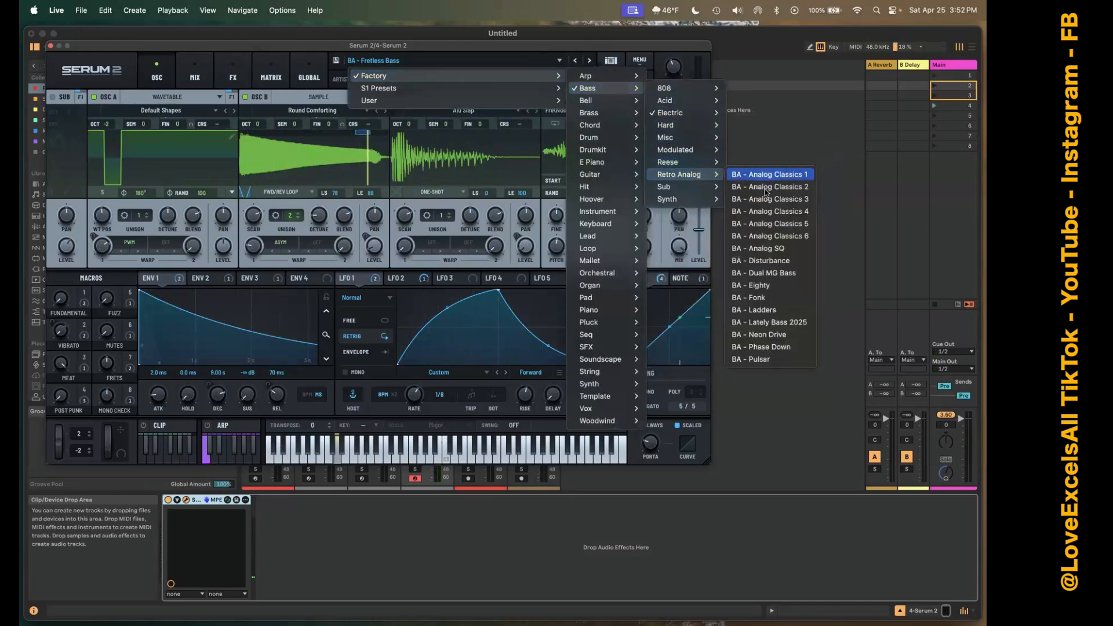
click(766, 223)
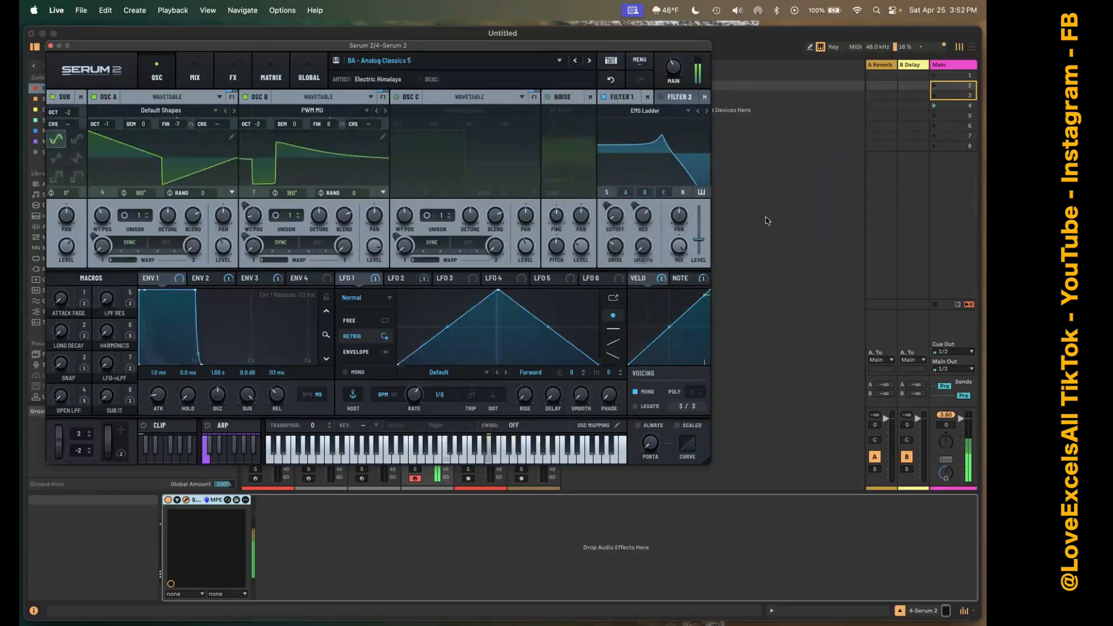
click(588, 61)
click(588, 61)
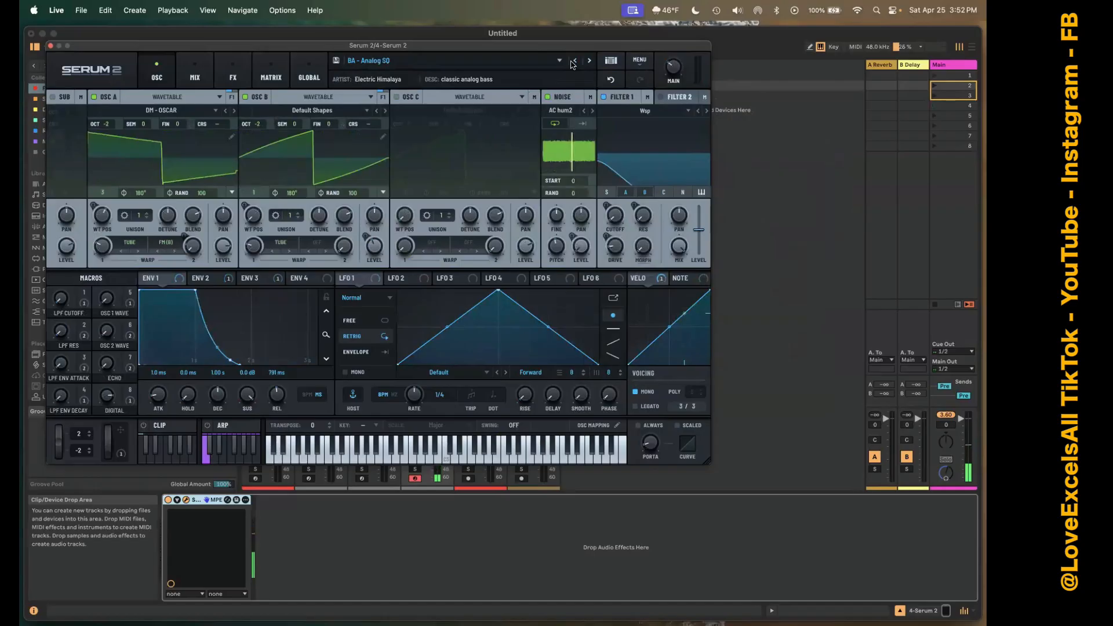
Browse Serum 2's factory analog basses, settle on preset BA - Analog Classics 6, and close the plug-in window.
click(572, 62)
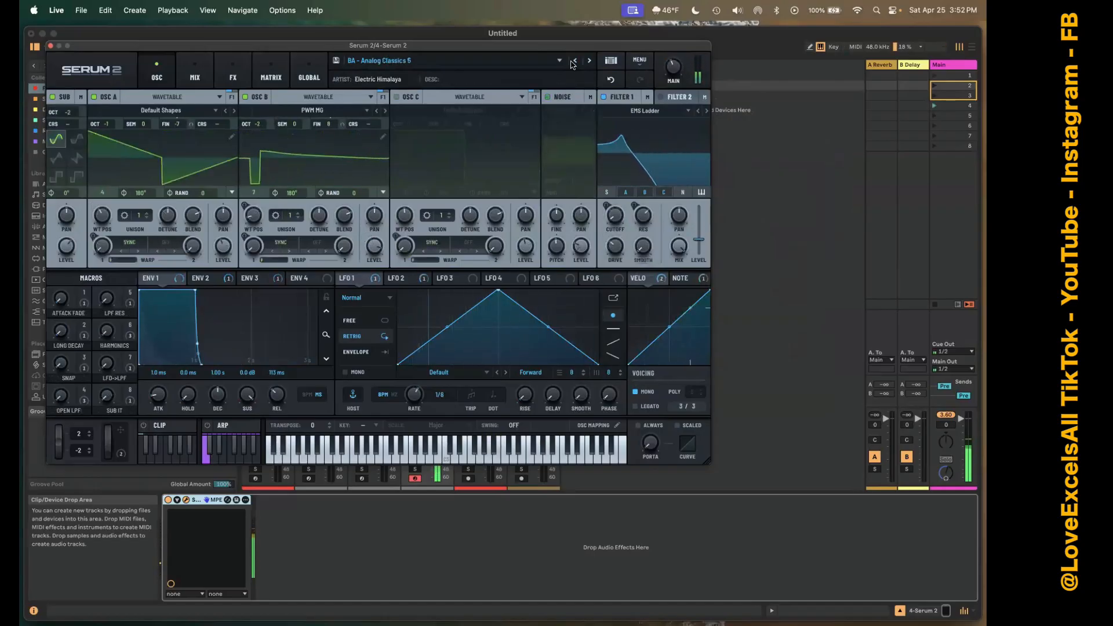
click(590, 63)
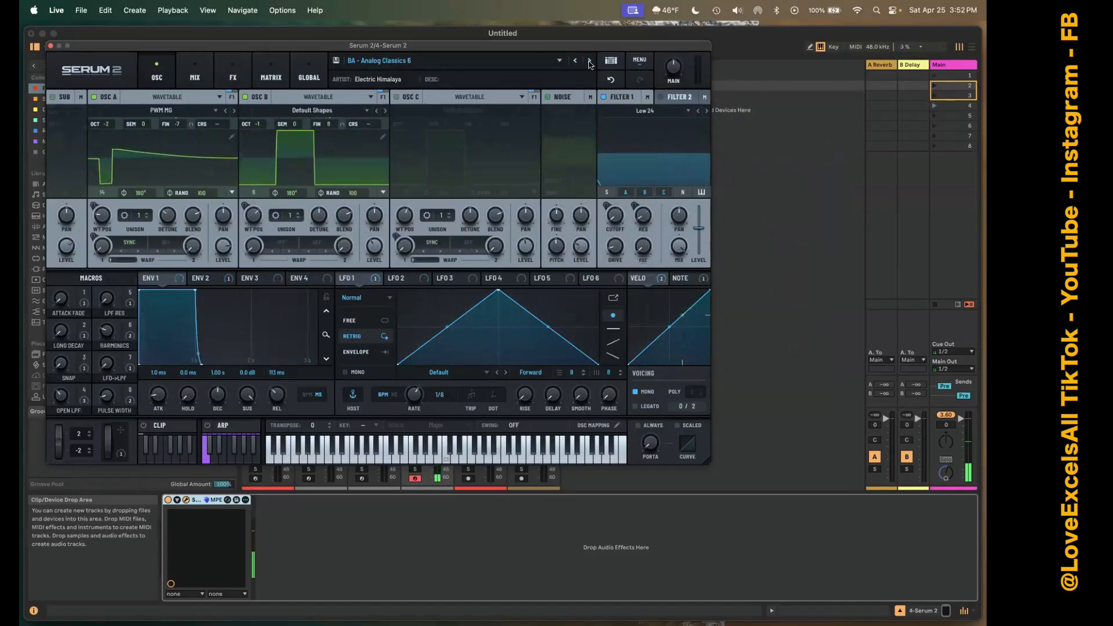
click(51, 47)
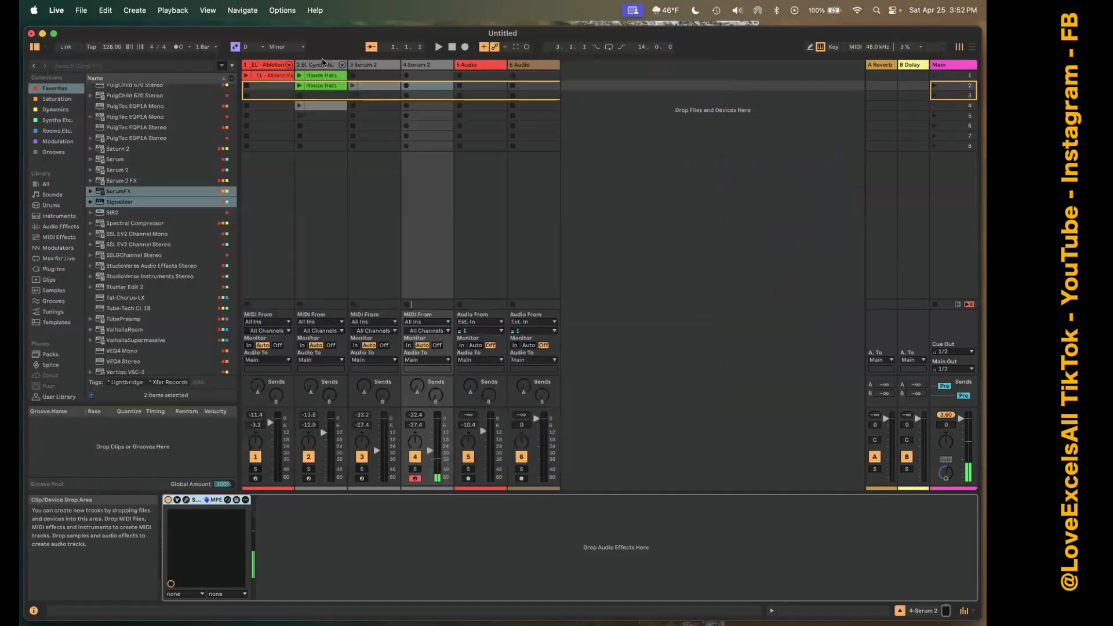
Record a bass MIDI clip into scene 2 of the second Serum 2 track and play it back with the whole scene.
click(407, 87)
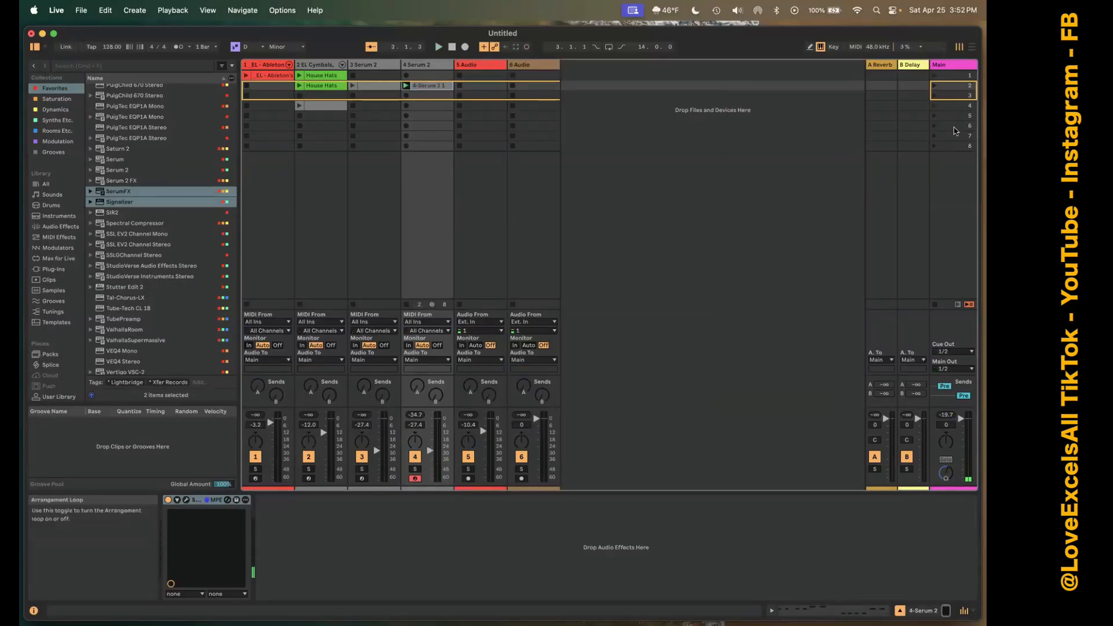
click(934, 86)
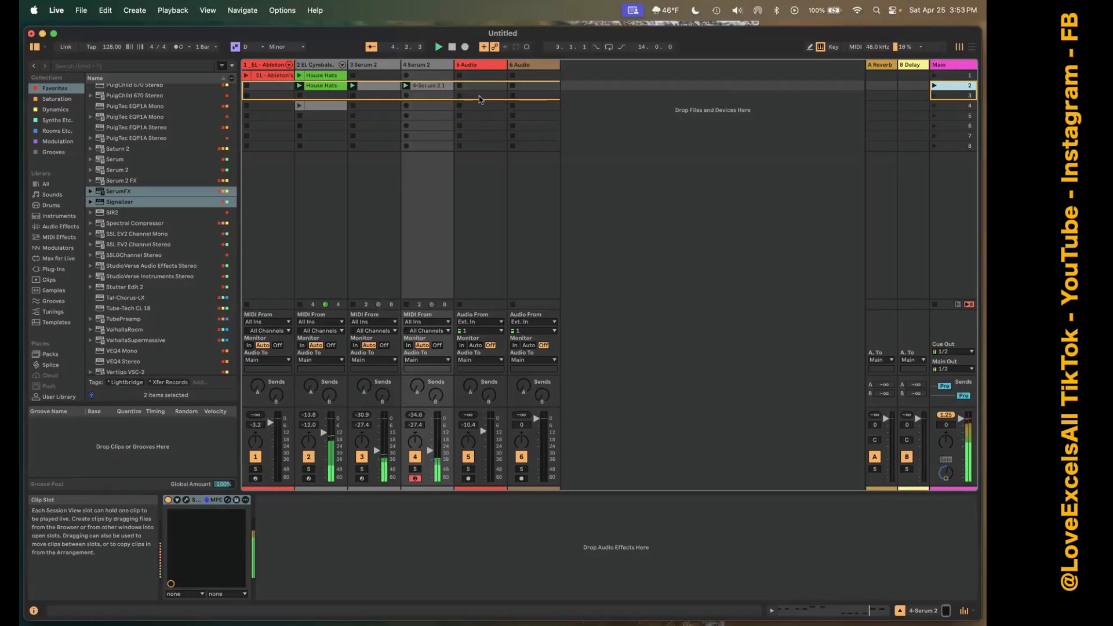
Move the new bass clip to scene 3 and place copies of the kick and House Hats clips in that scene.
drag(427, 86, 428, 96)
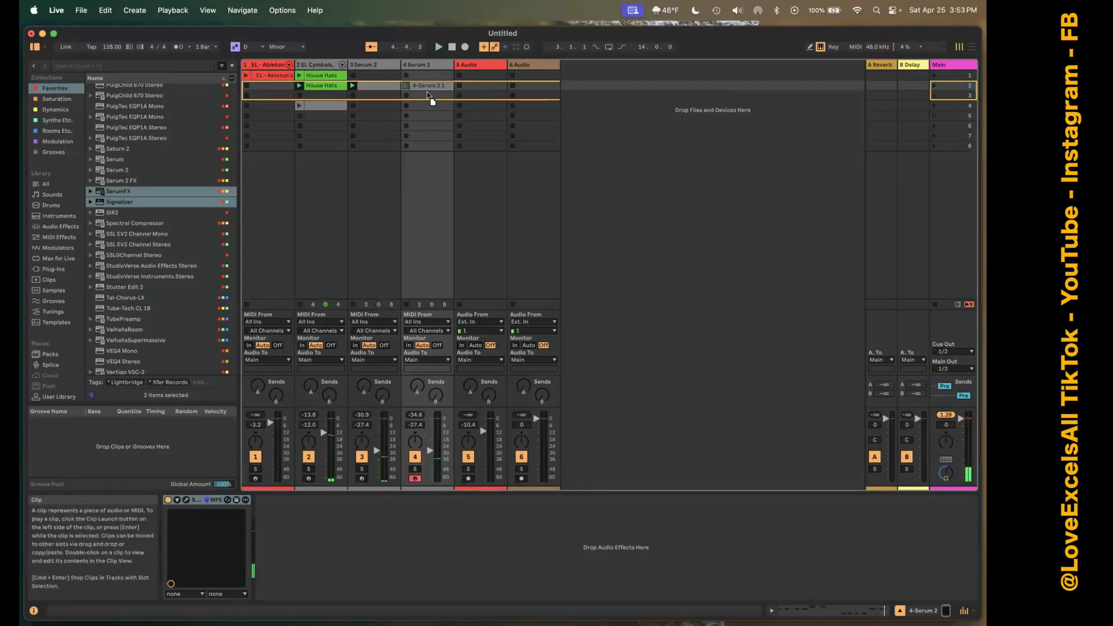
click(364, 86)
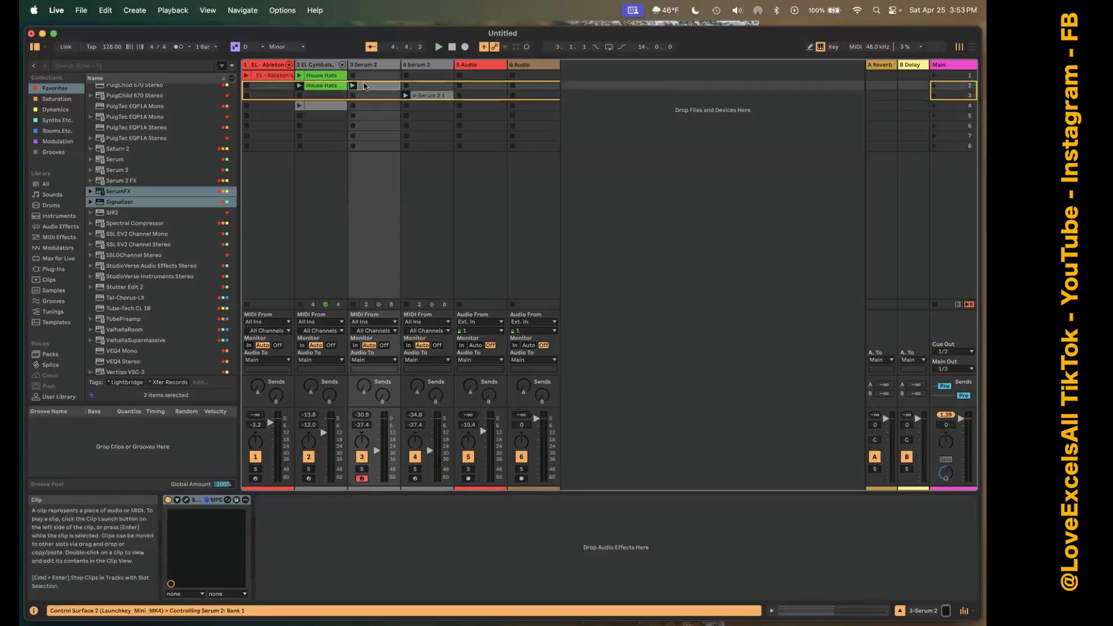
click(319, 89)
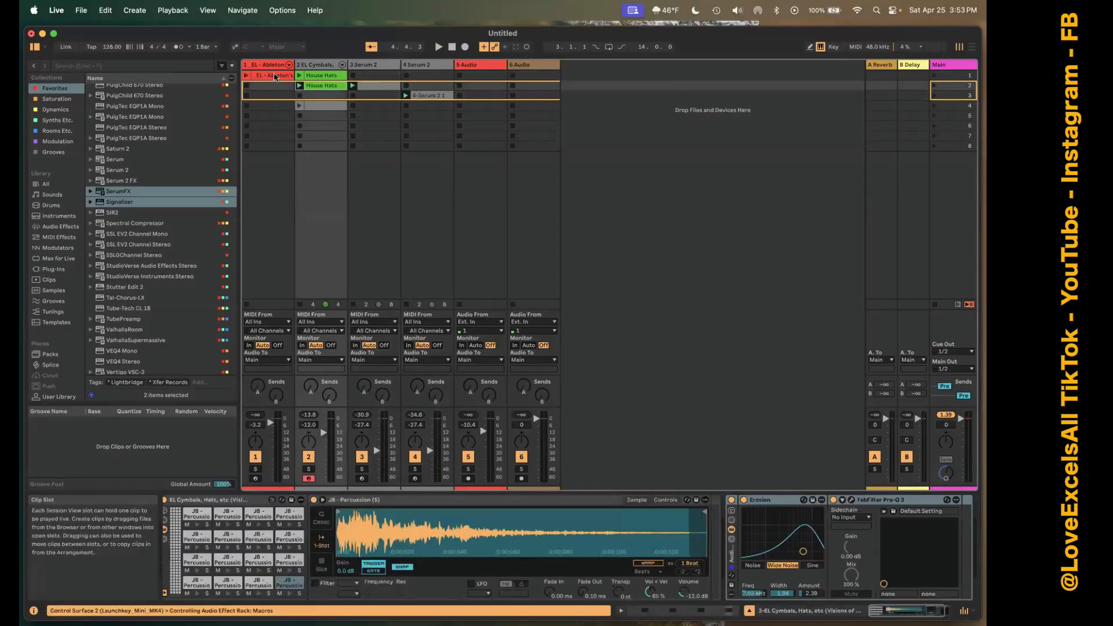
click(273, 76)
right_click(276, 76)
click(302, 98)
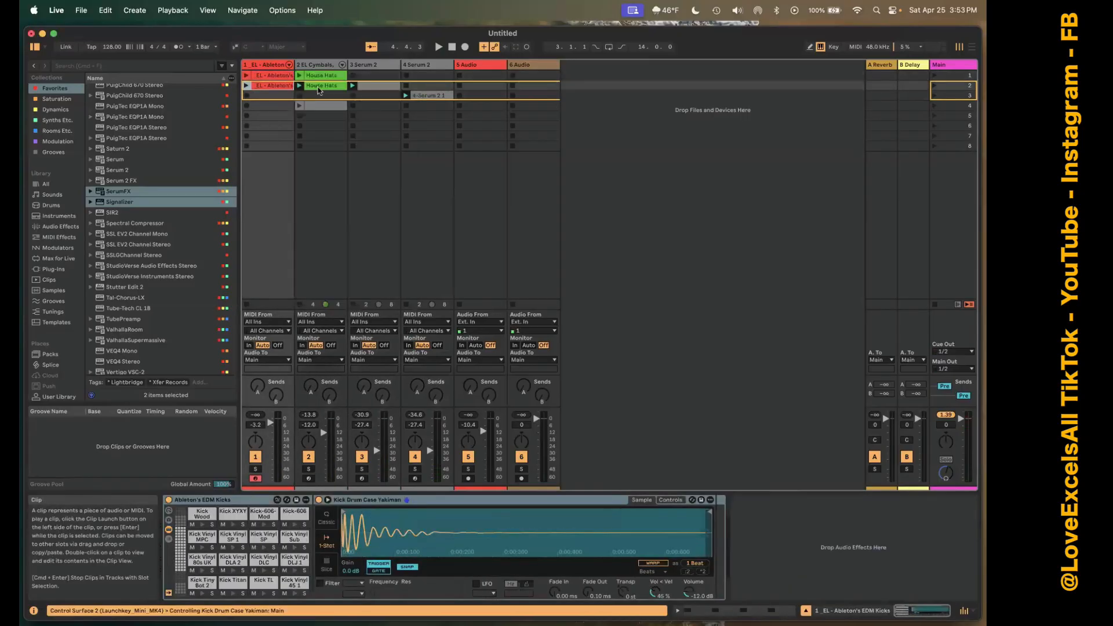
right_click(319, 90)
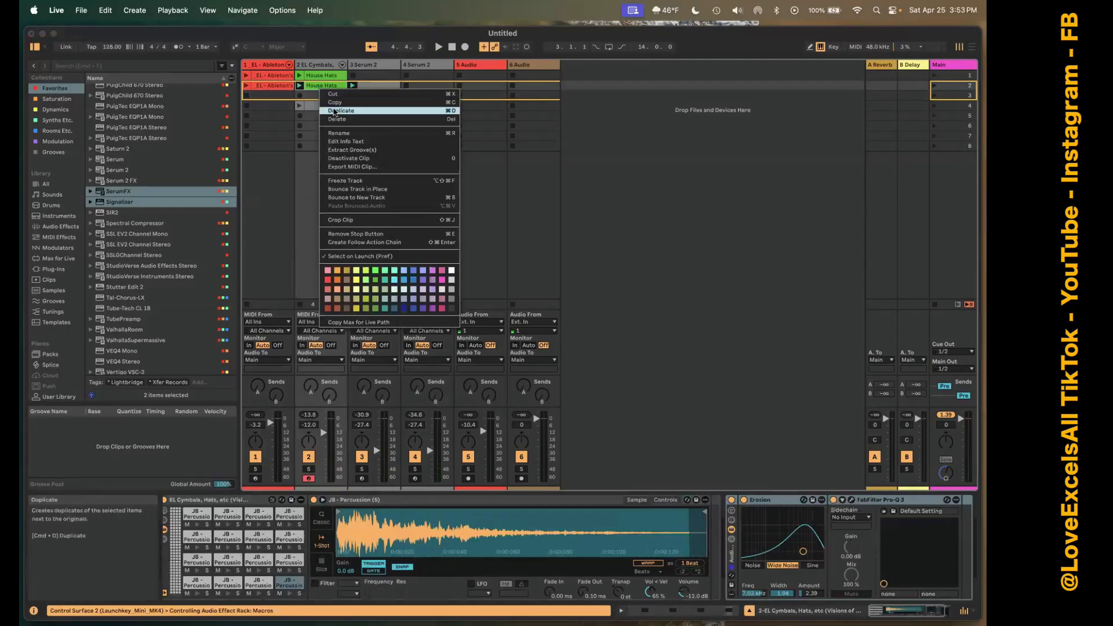
click(336, 112)
drag(280, 95, 280, 97)
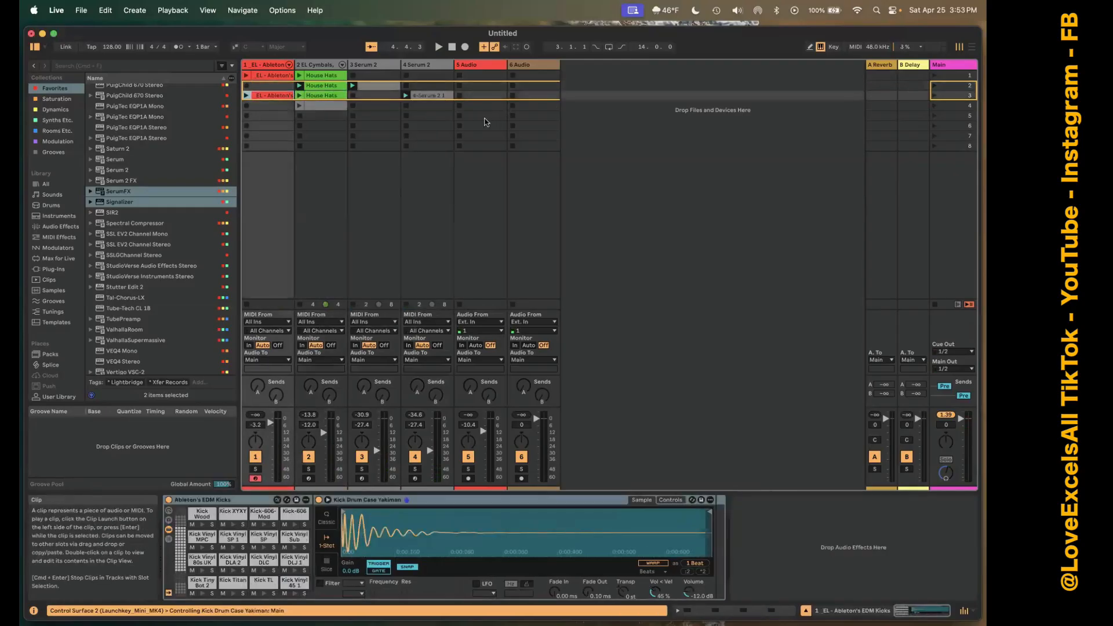
Launch scene 1 followed by scene 3 to hear both clip combinations.
click(934, 76)
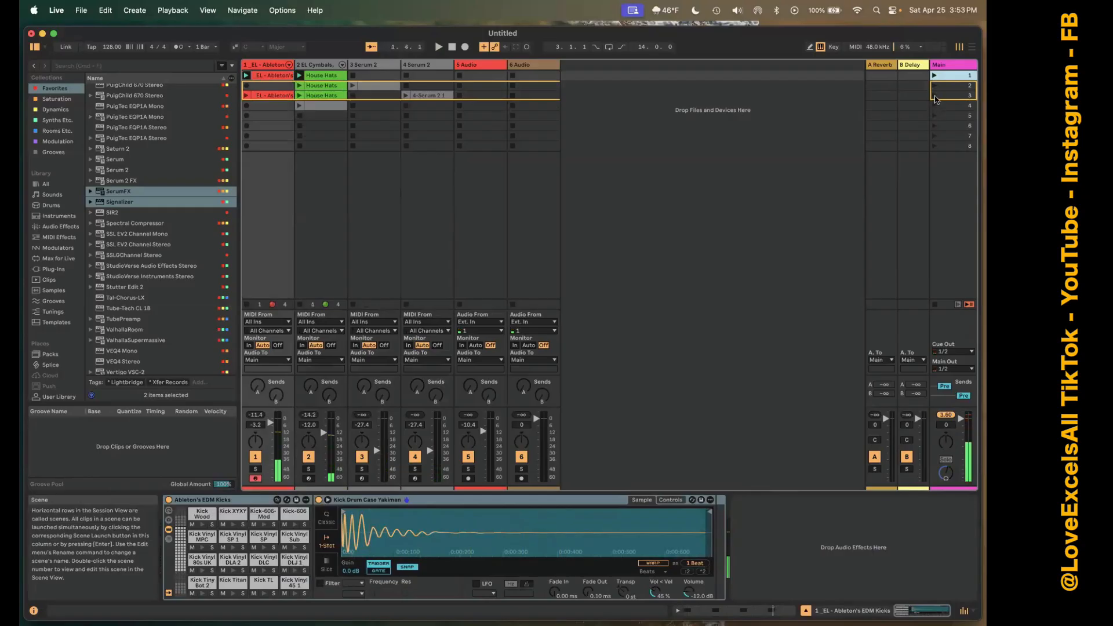
click(934, 95)
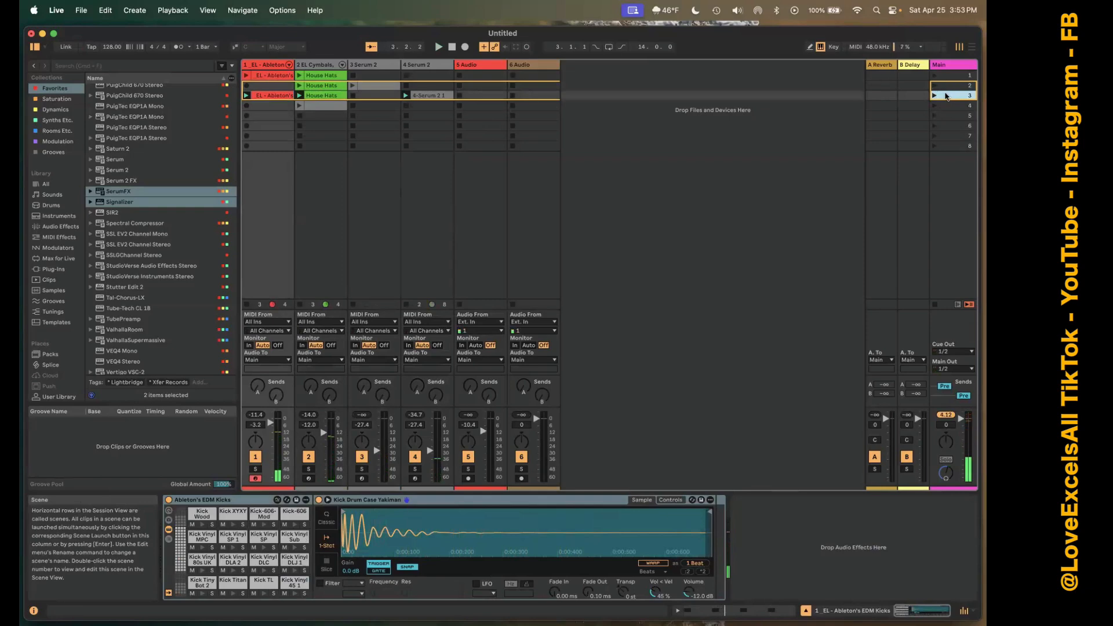
Duplicate scene 3 and move the duplicate to the first scene position.
right_click(950, 98)
click(904, 118)
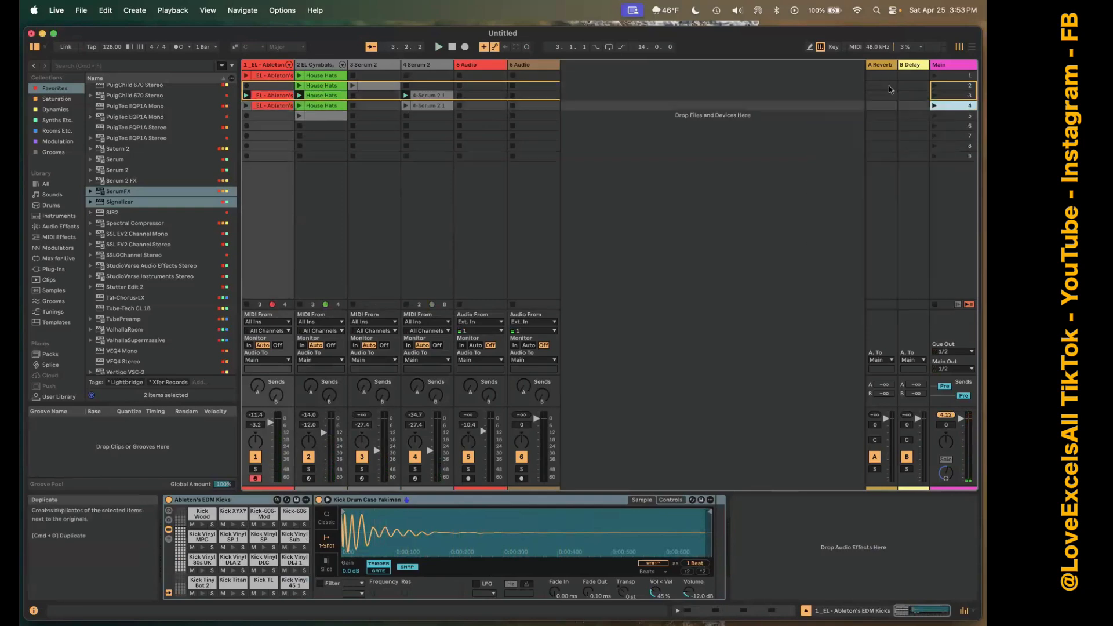
drag(979, 105, 951, 73)
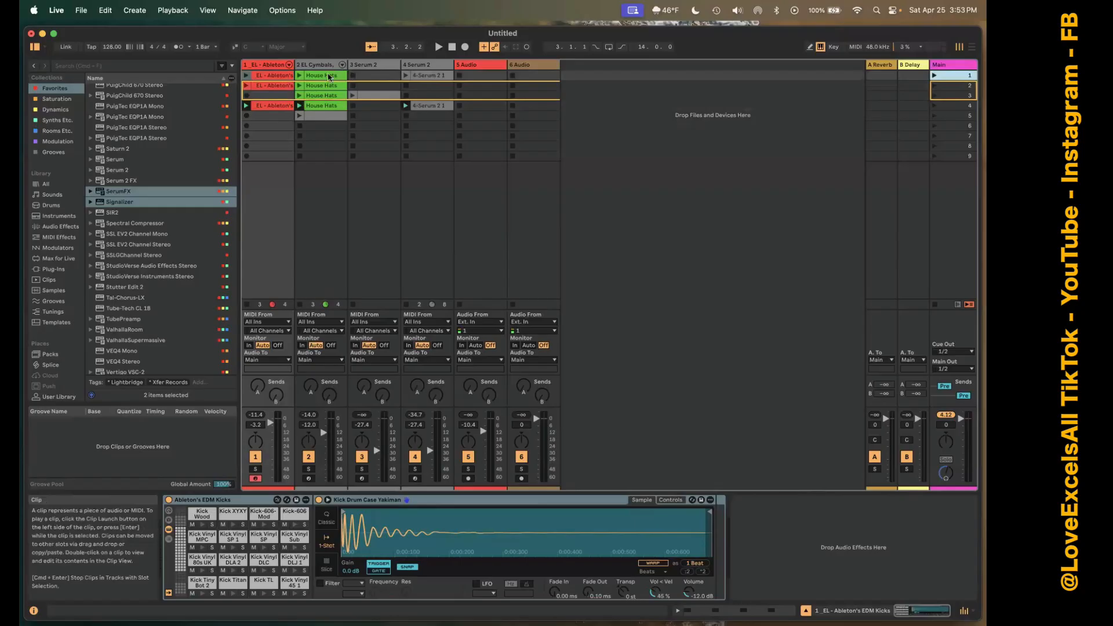
Delete the House Hats and kick clips from scene 1.
click(328, 76)
key(Delete)
click(265, 77)
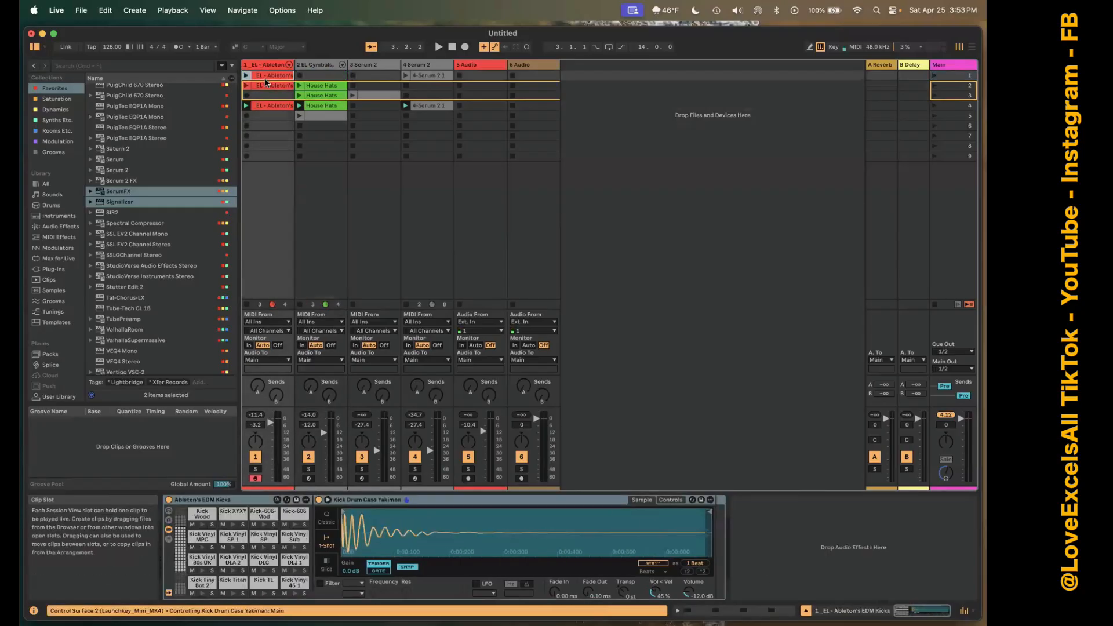
key(Delete)
Copy the first Serum 2 track's clip from scene 3 into scene 4 and move the original to scene 1.
click(373, 96)
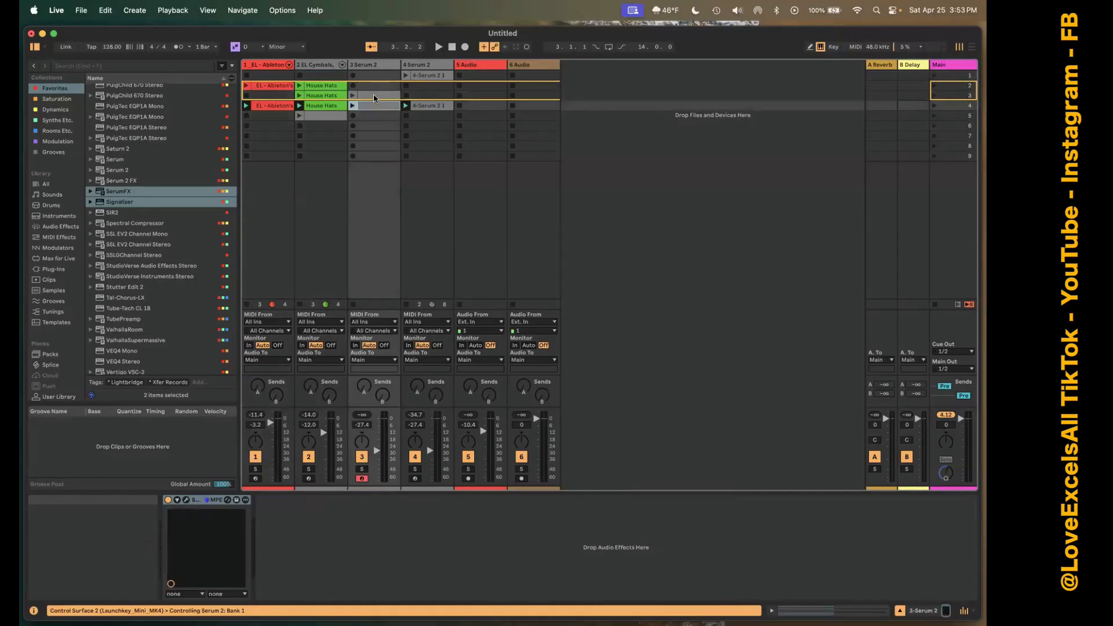
drag(374, 95, 377, 75)
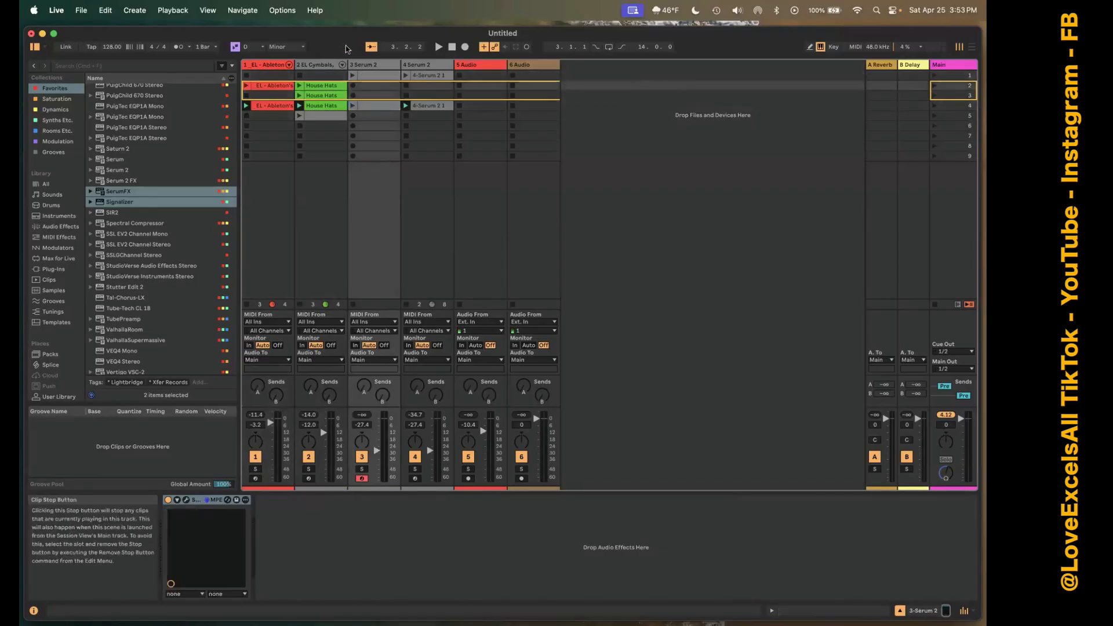
Play scene 1 and review which Serum 2, kick and hat clips sit in each scene.
click(938, 76)
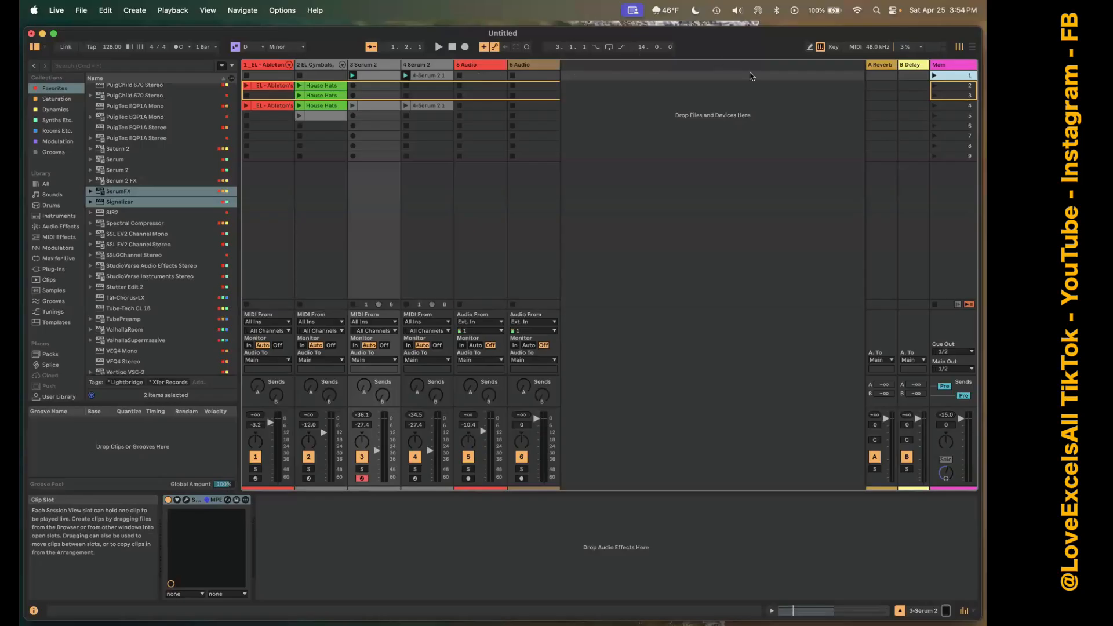
click(840, 90)
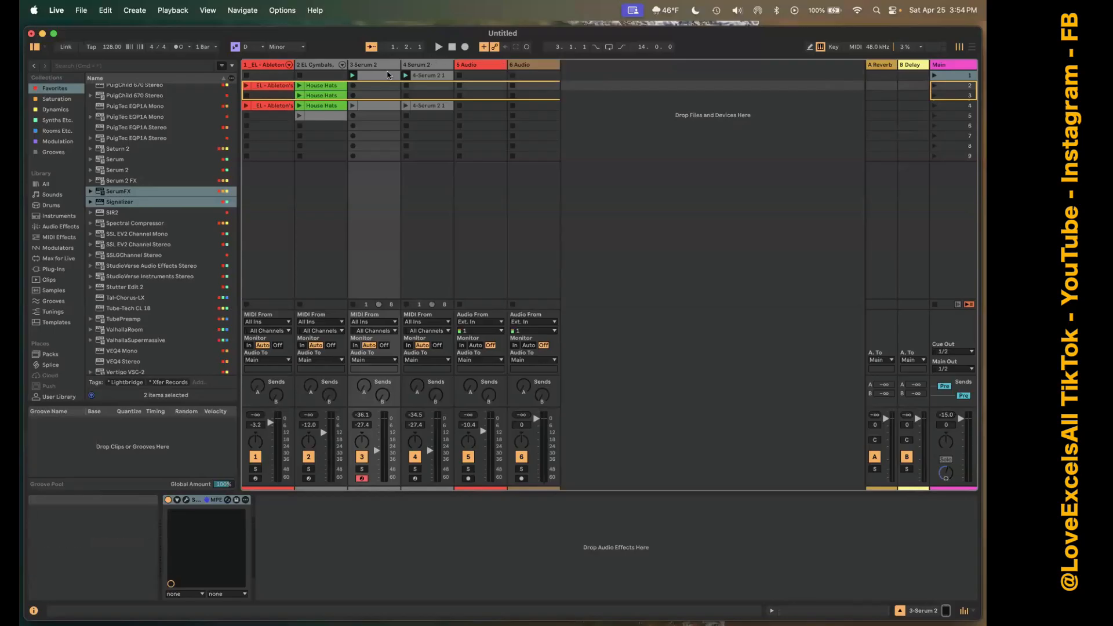
click(386, 75)
click(426, 75)
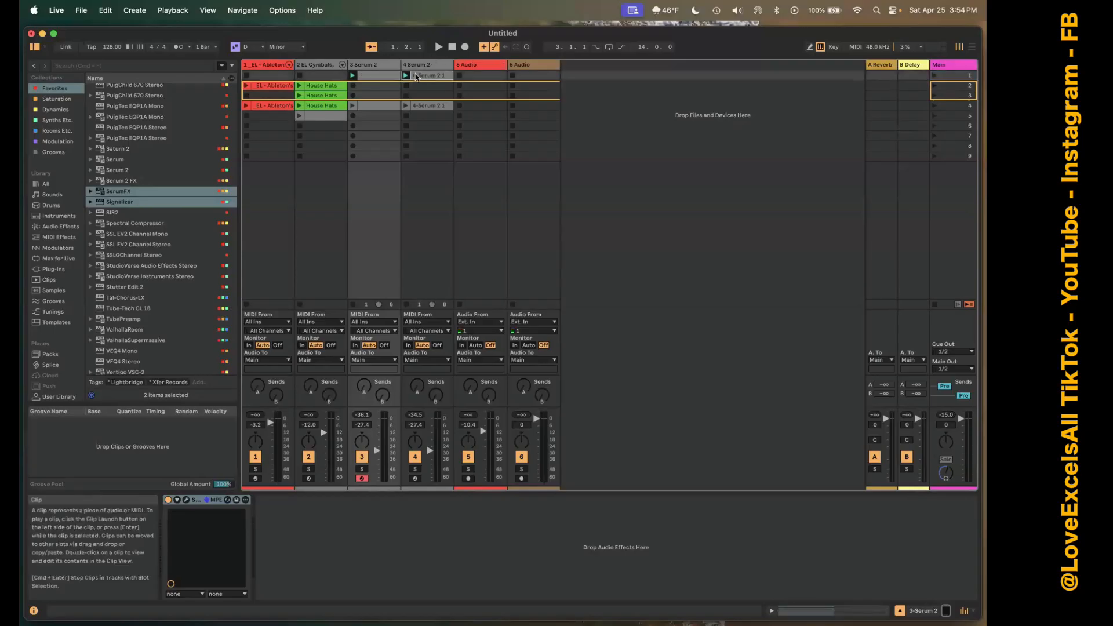
click(285, 87)
click(320, 105)
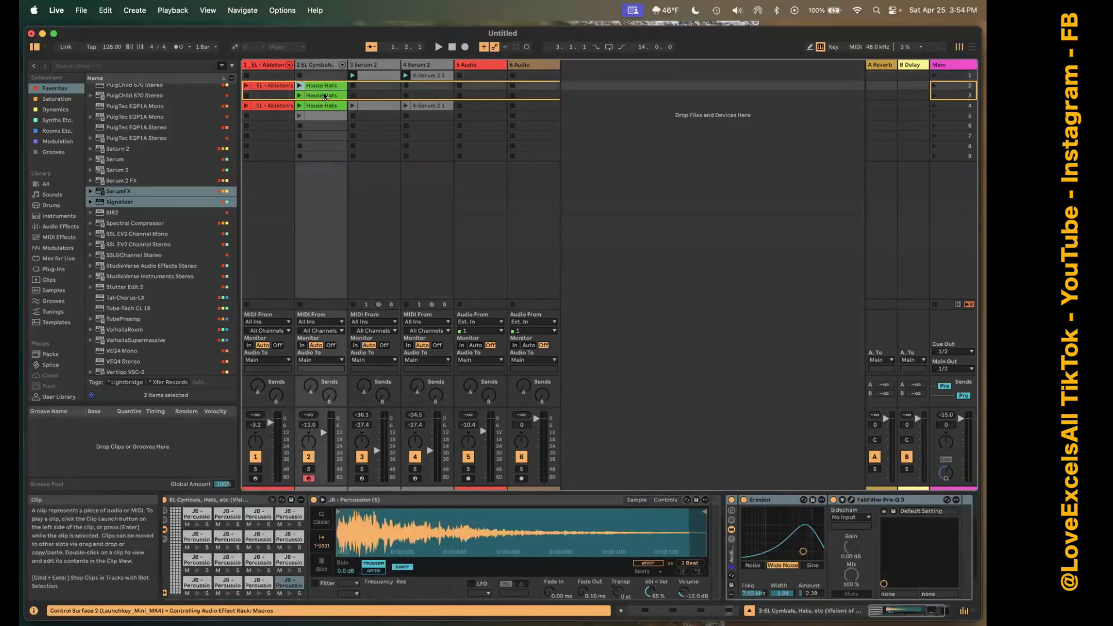
click(324, 96)
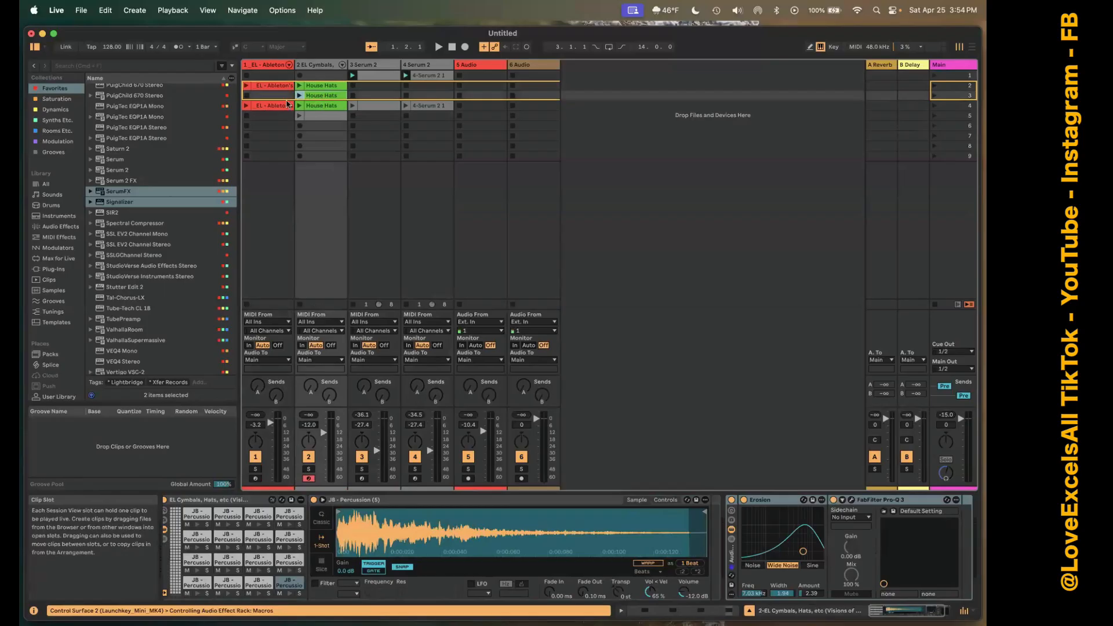
click(722, 76)
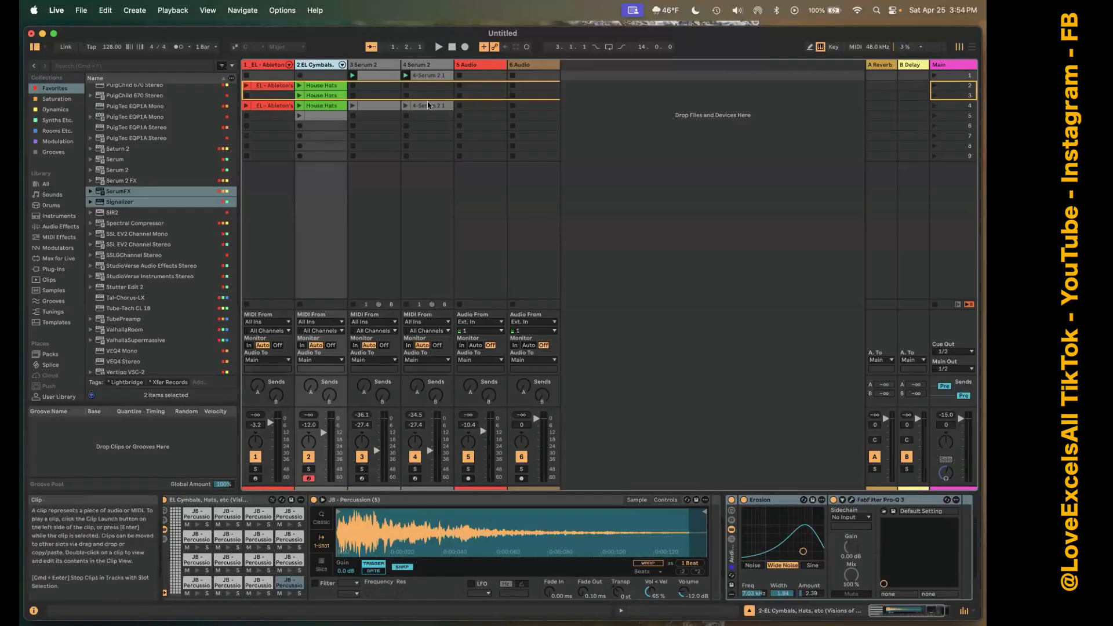
Duplicate the bass clip in scene 1 and move the copy to scene 3.
click(430, 76)
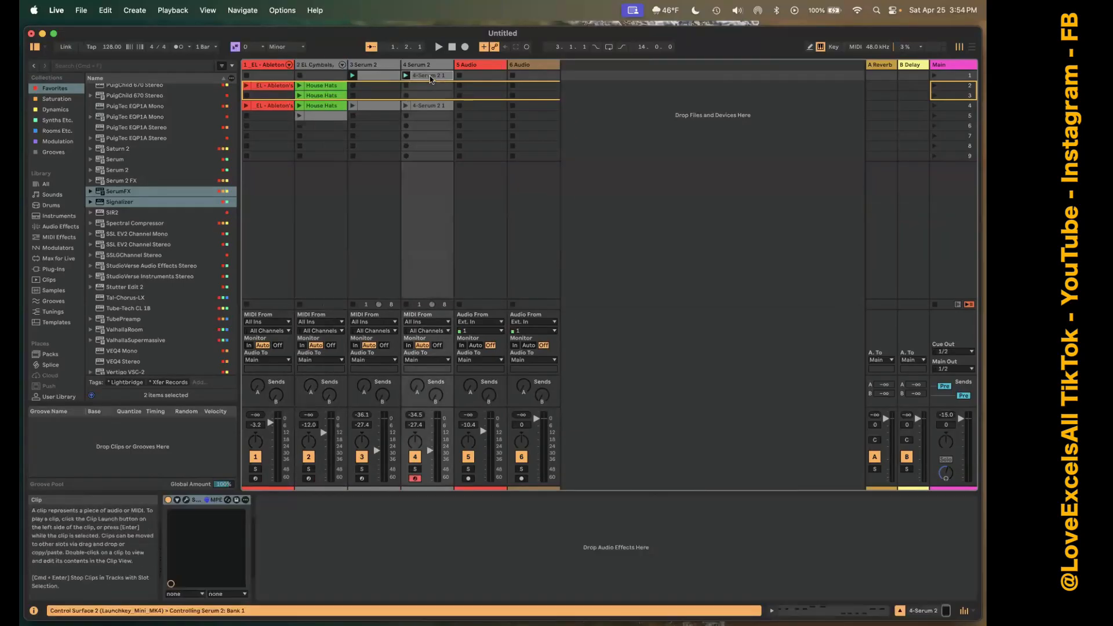
right_click(430, 79)
click(446, 103)
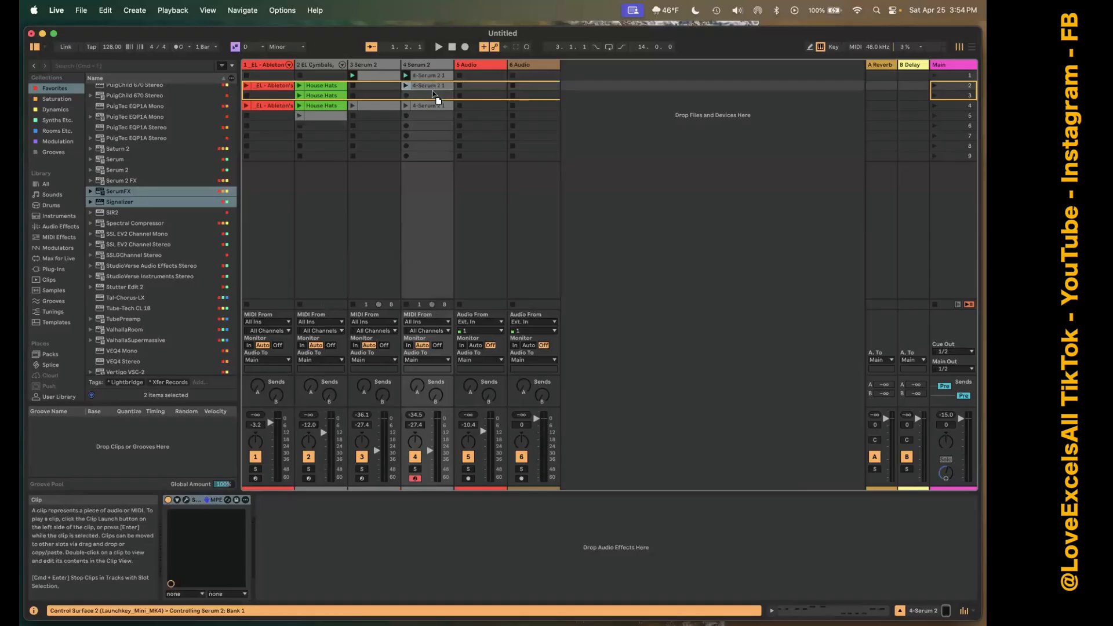
drag(432, 91, 433, 95)
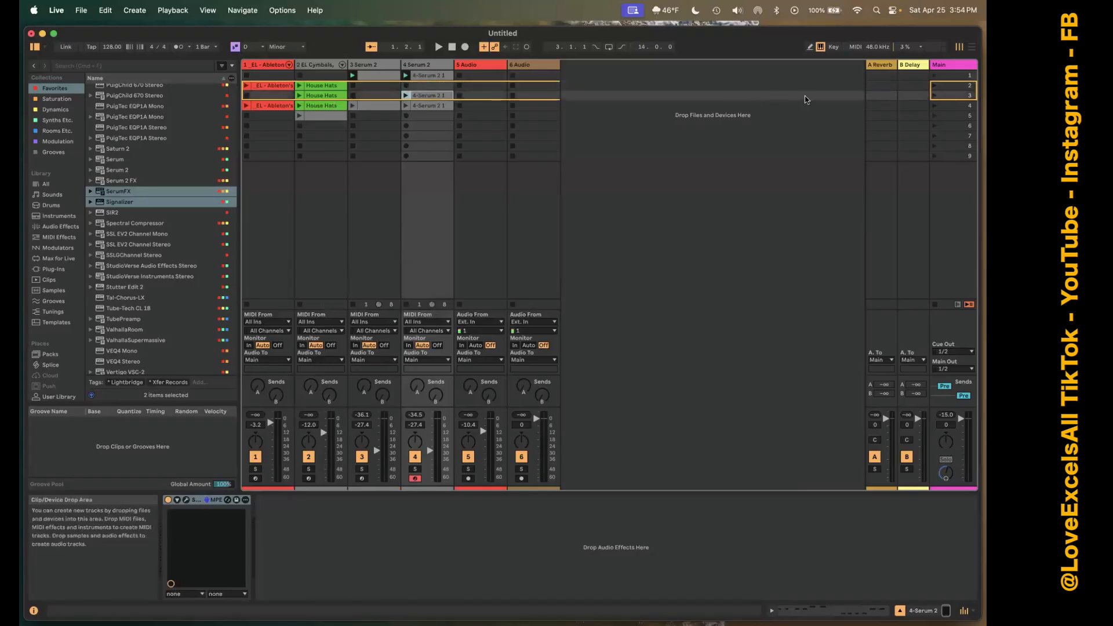
click(779, 69)
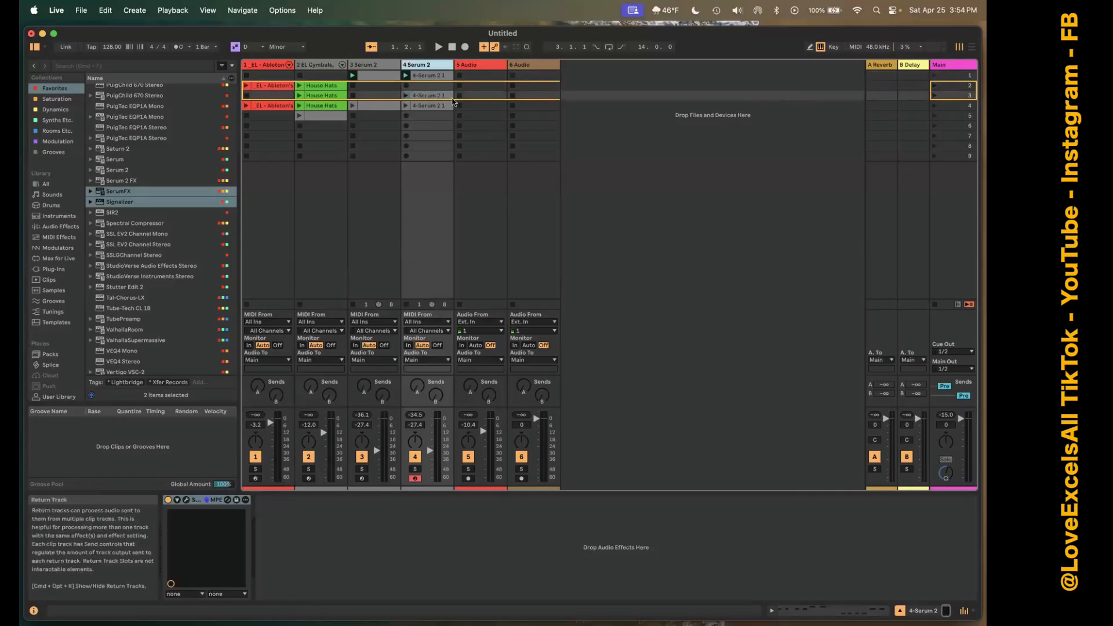
Reset the playback position to the start and check the Arrangement View before returning to the Session View.
click(452, 47)
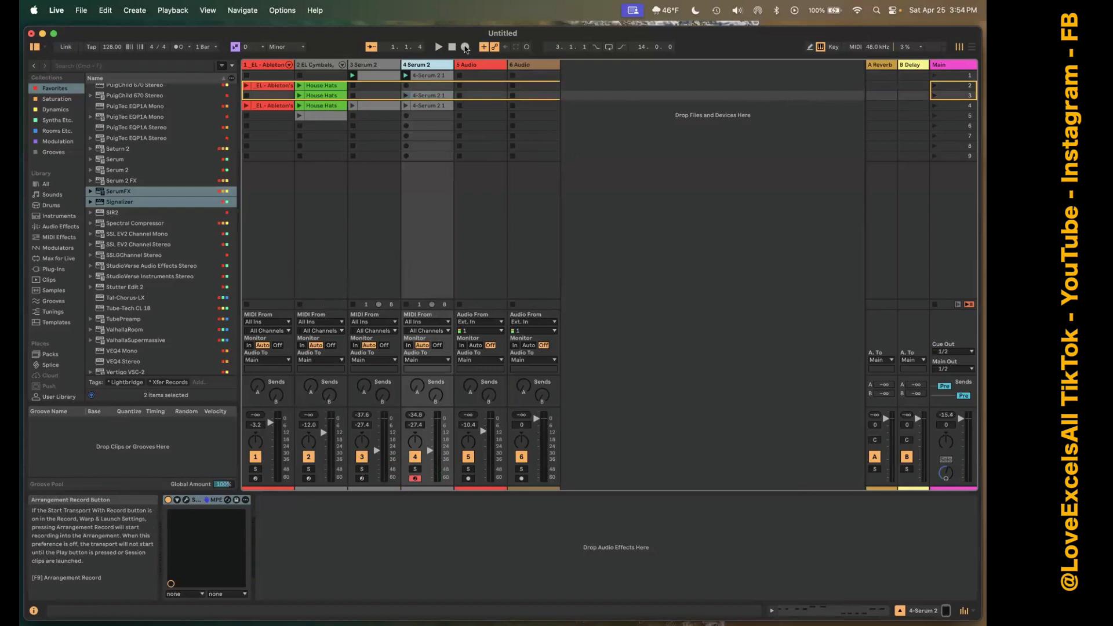
key(Tab)
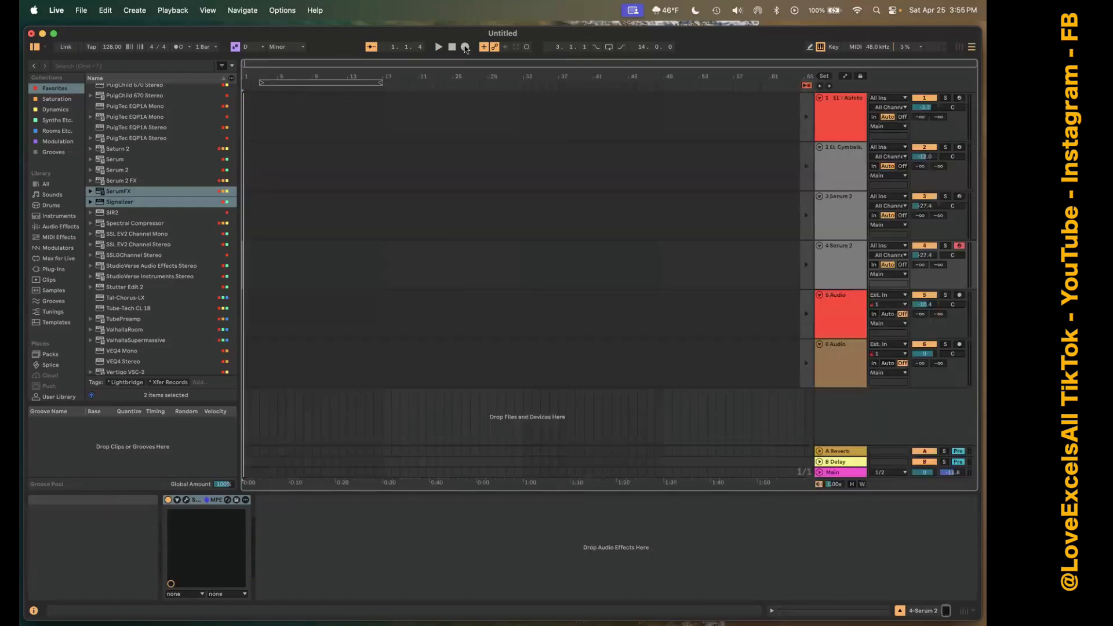
key(Tab)
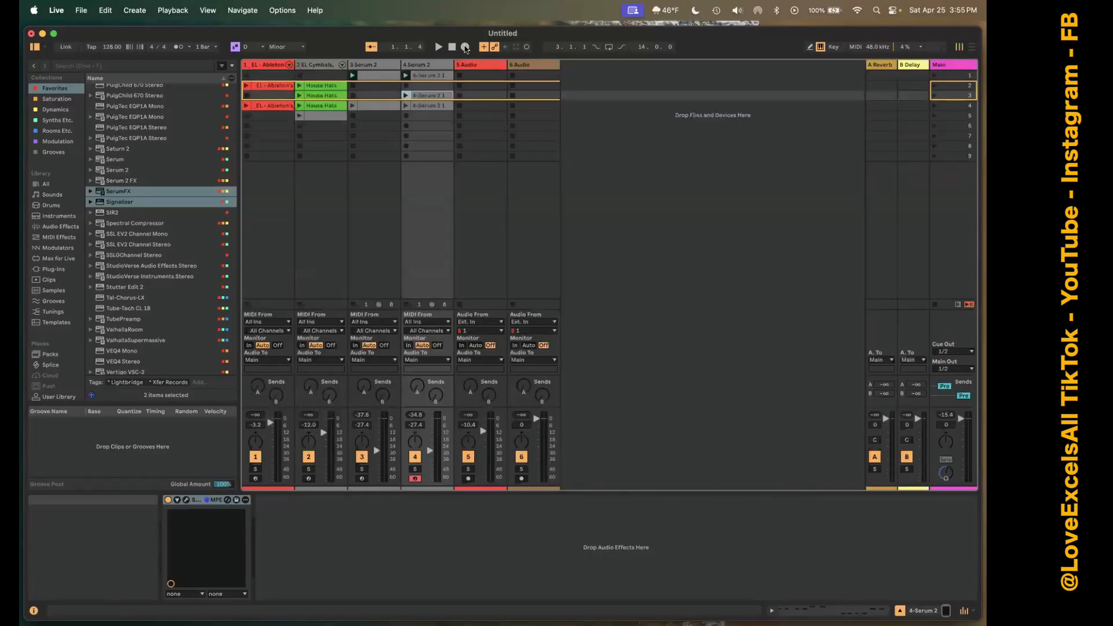
Record the Session performance into the Arrangement, starting with scene 1's clips and launching scenes 2, 3 and 4 in sequence.
click(465, 47)
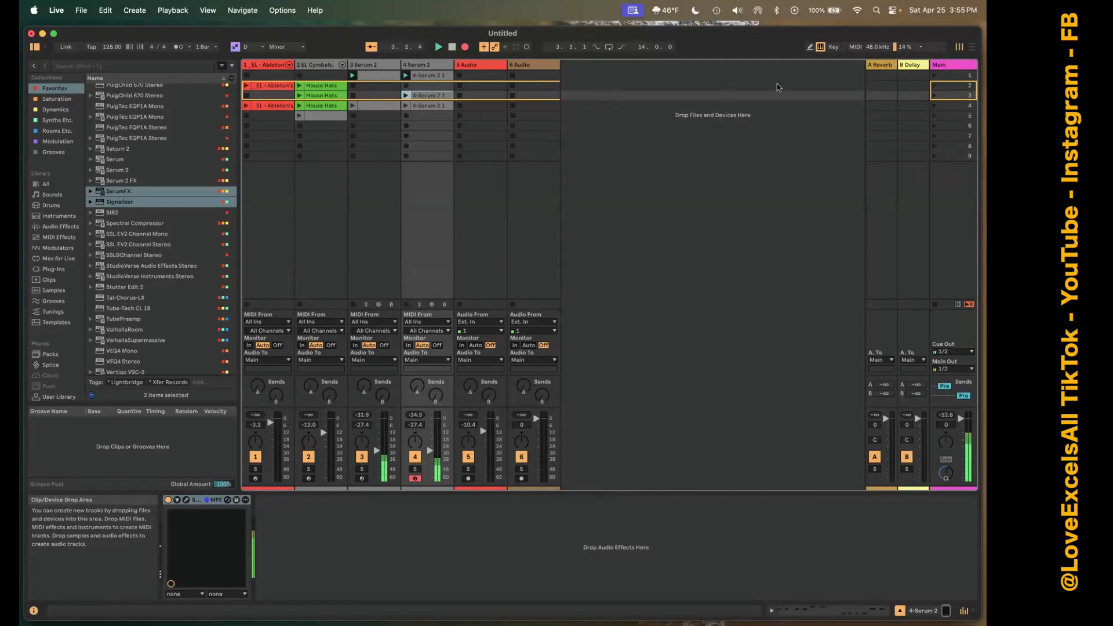
click(934, 88)
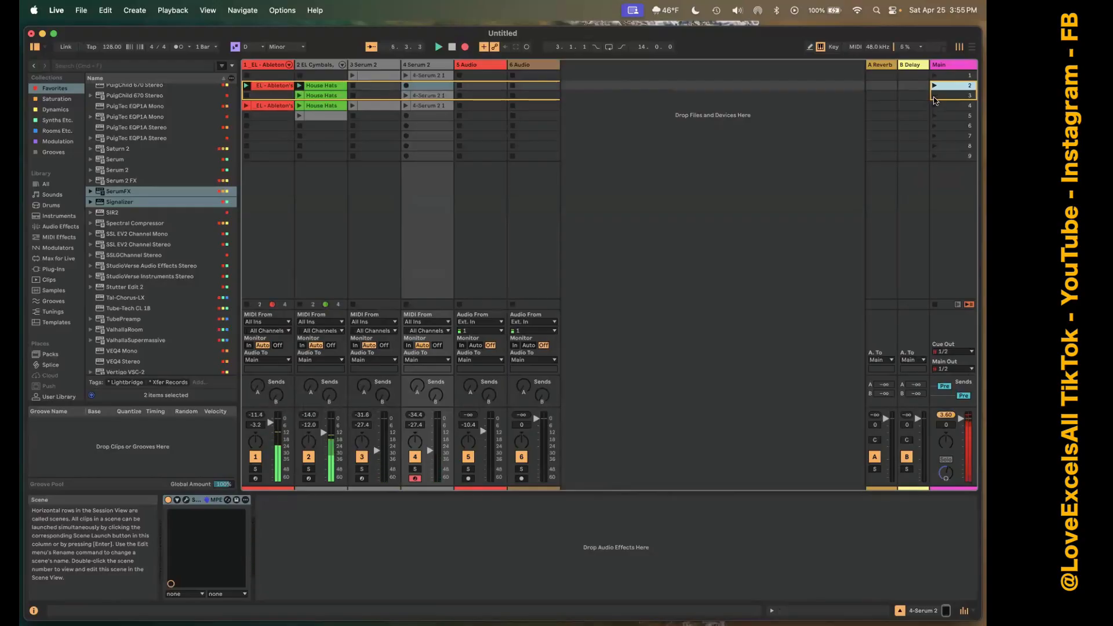
click(934, 97)
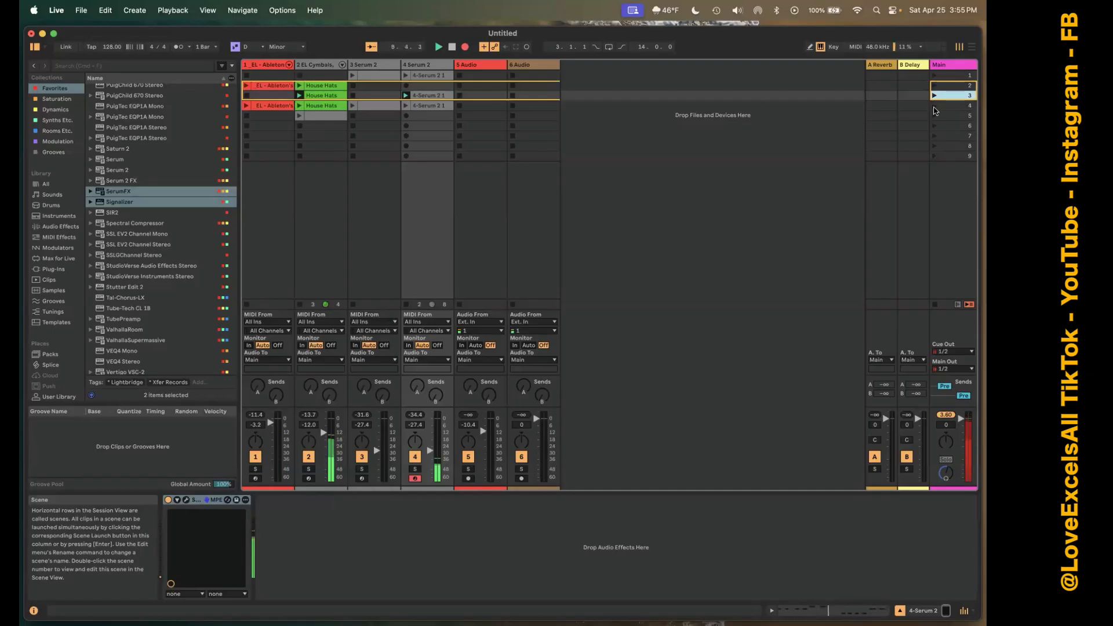
click(934, 106)
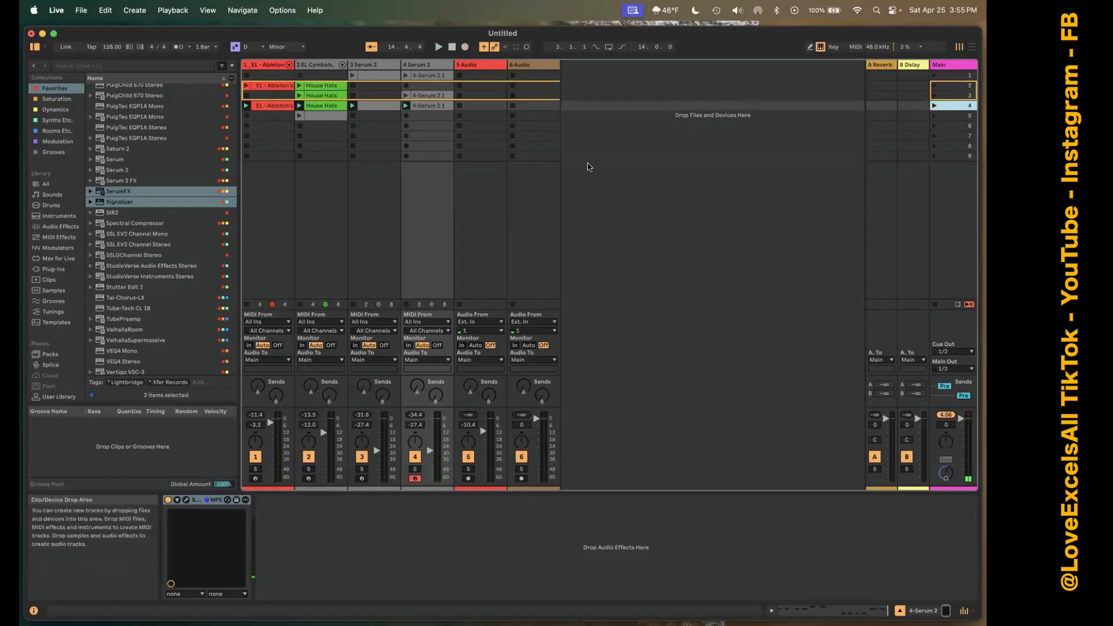
Switch to the Arrangement View, reactivate the recorded arrangement on all tracks and play it back.
key(Tab)
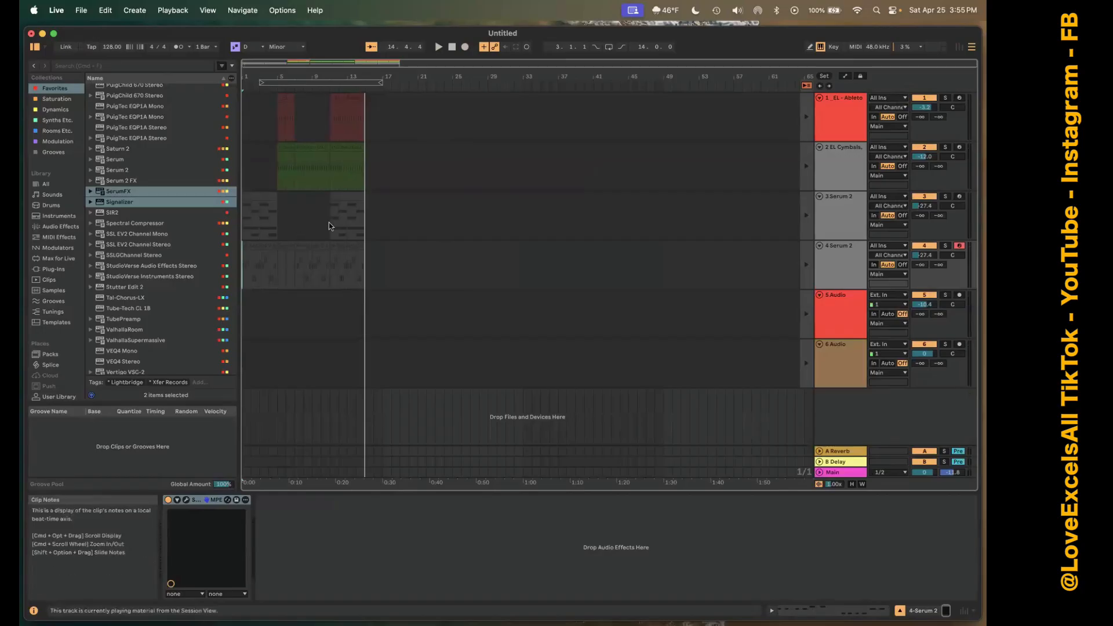
click(805, 84)
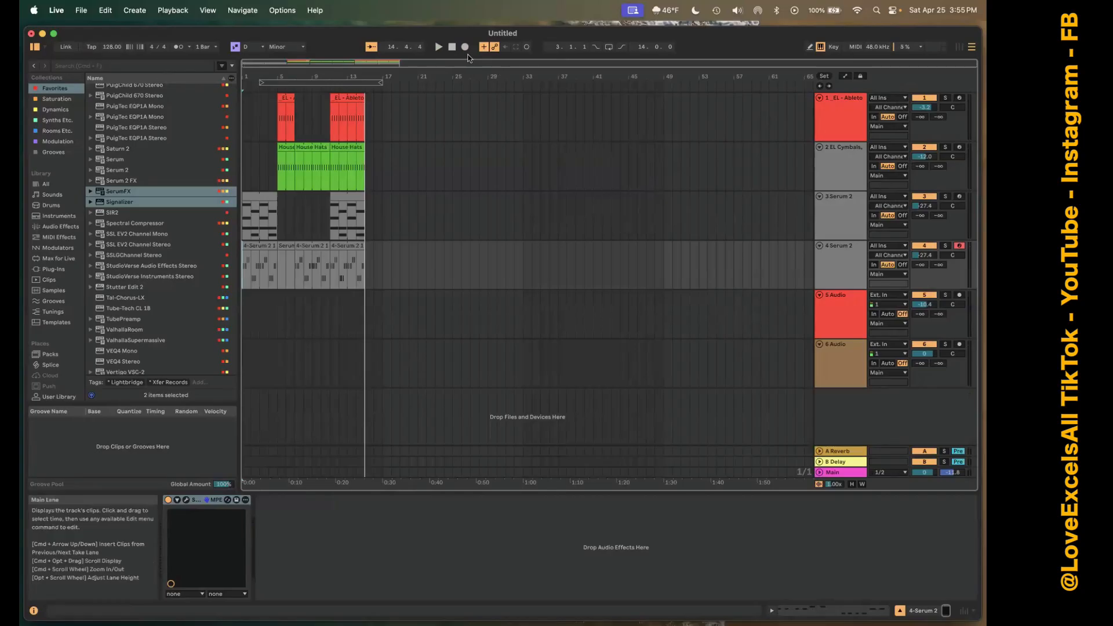
click(438, 47)
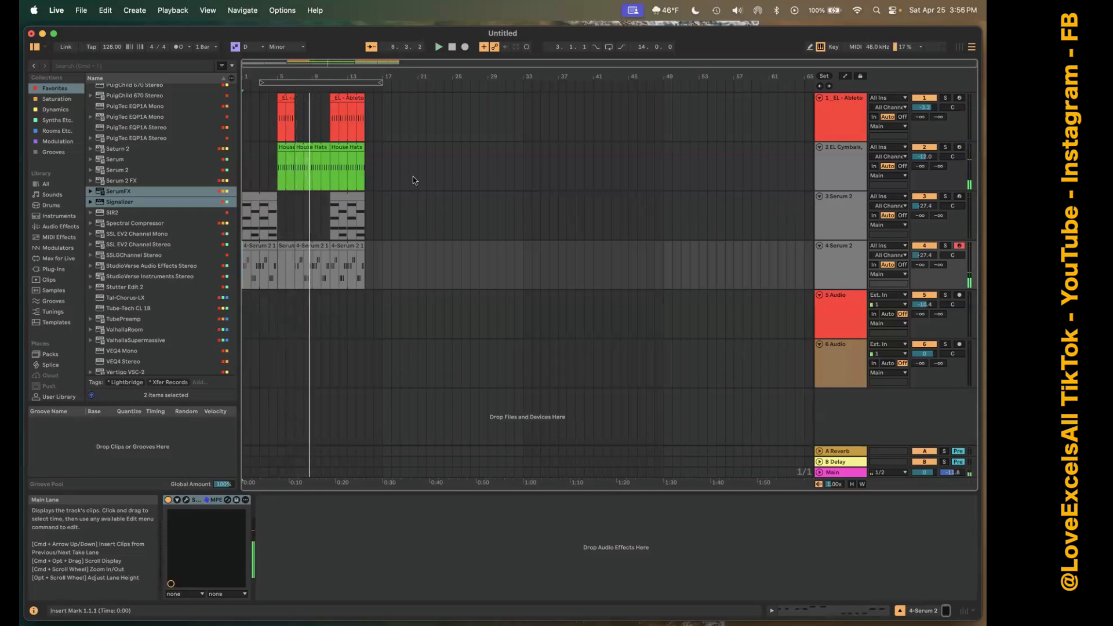
Replace the track 4 bass clip at bar 7 with a copy of track 3's Serum 2 chord clip and play that section.
click(315, 248)
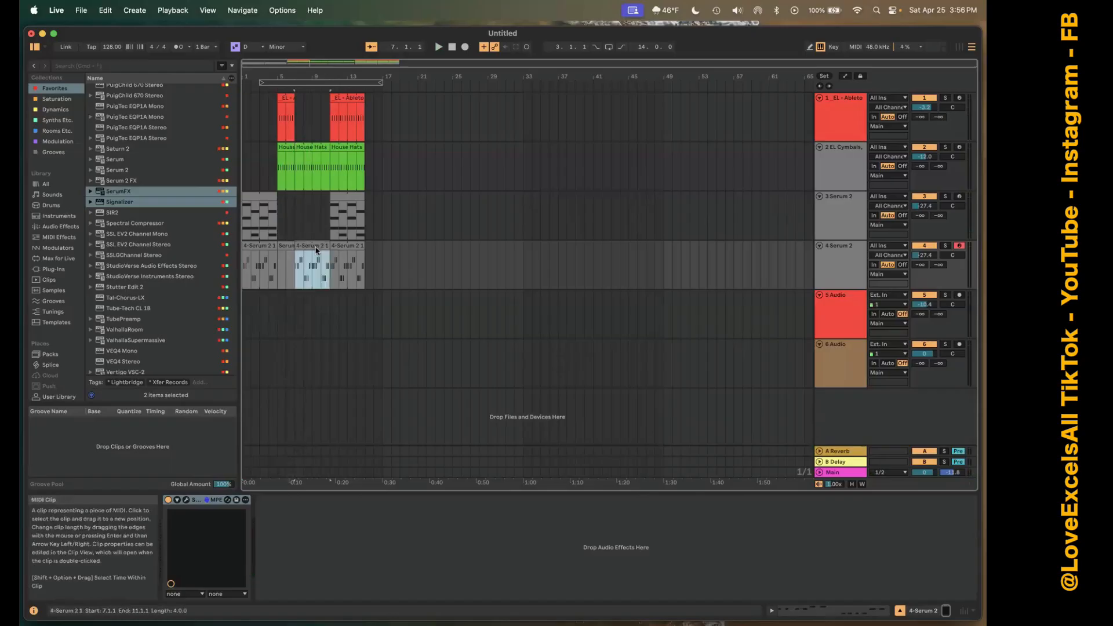
drag(315, 248, 318, 202)
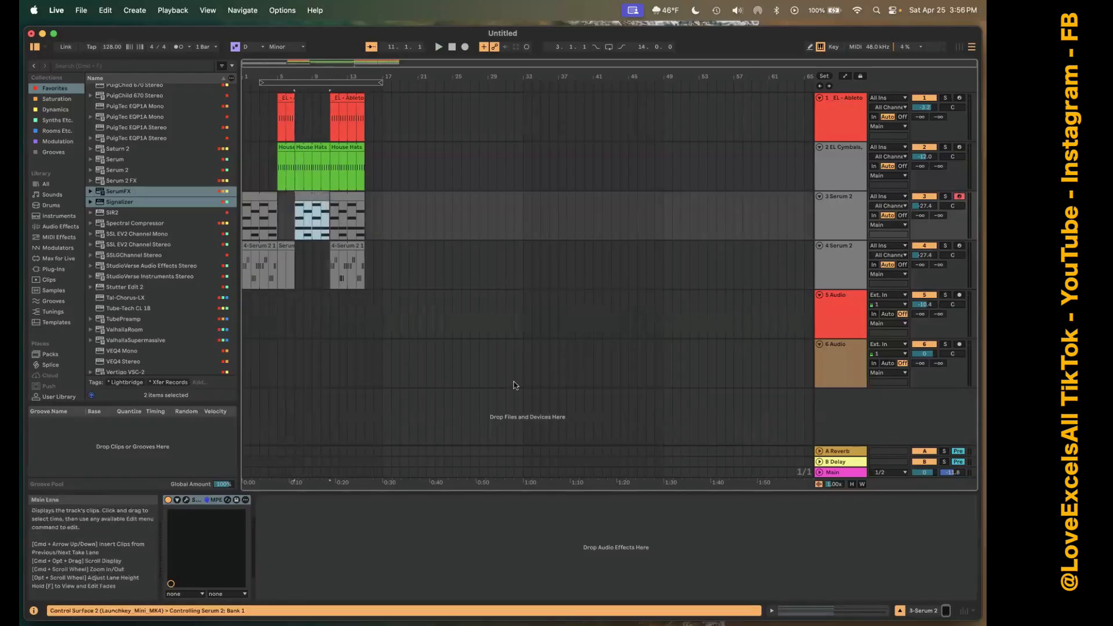
key(space)
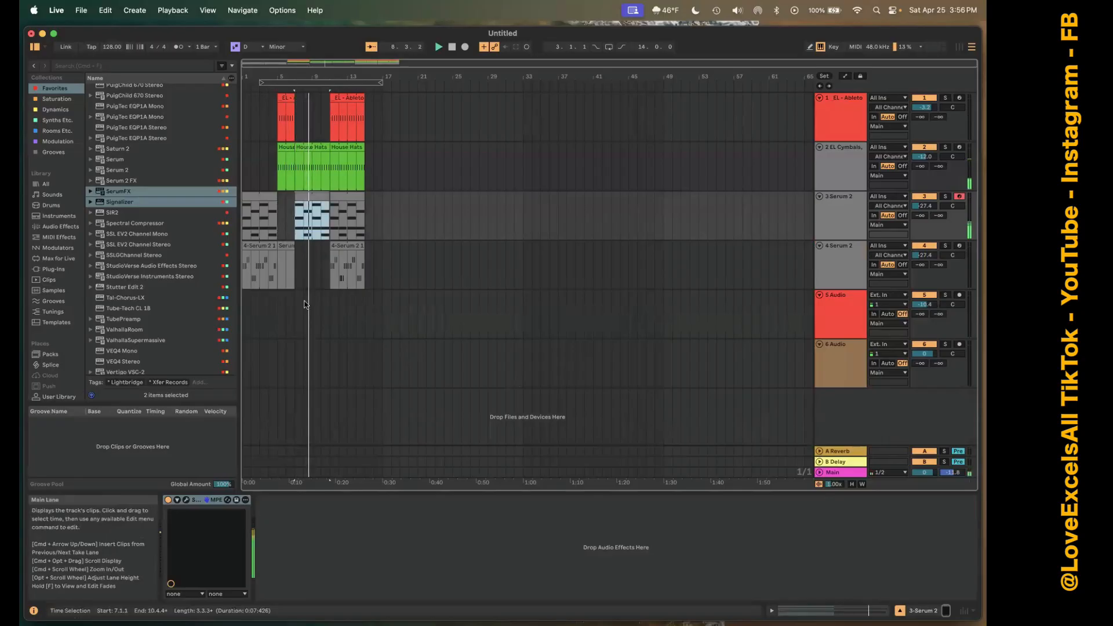
Select the kick, 5 Audio and 6 Audio tracks in turn and compare the track layout in the Session and Arrangement Views.
click(270, 110)
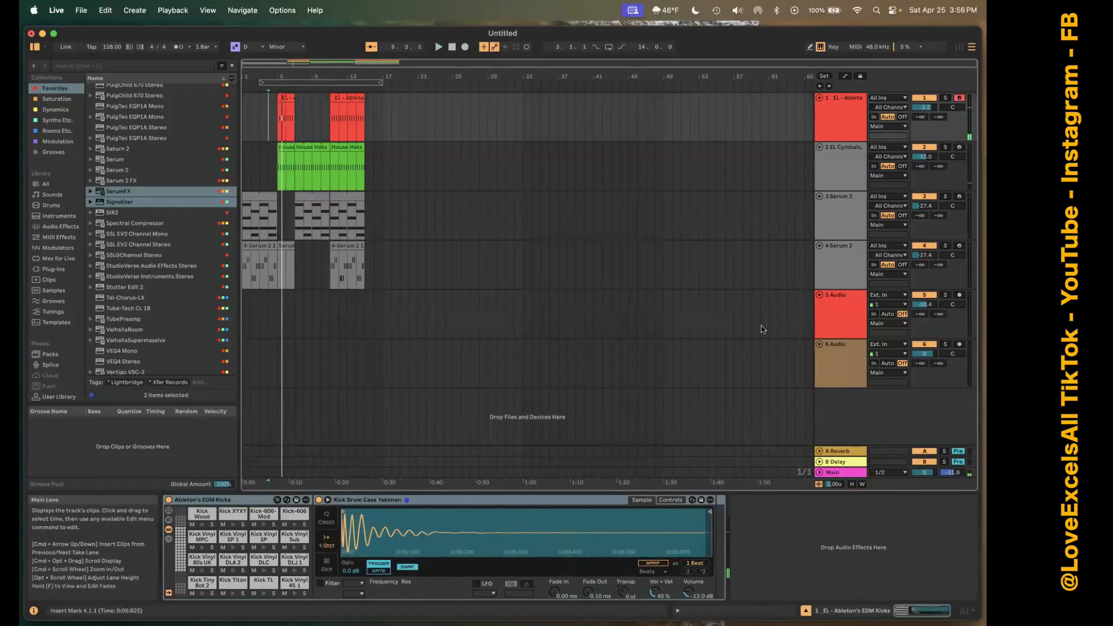
click(847, 313)
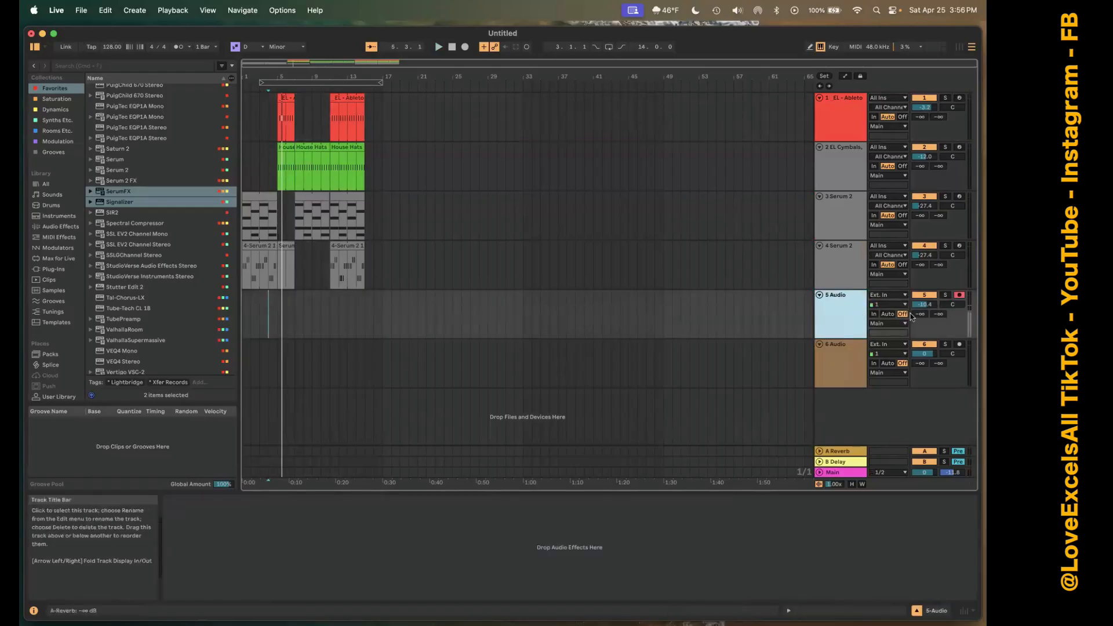
click(834, 363)
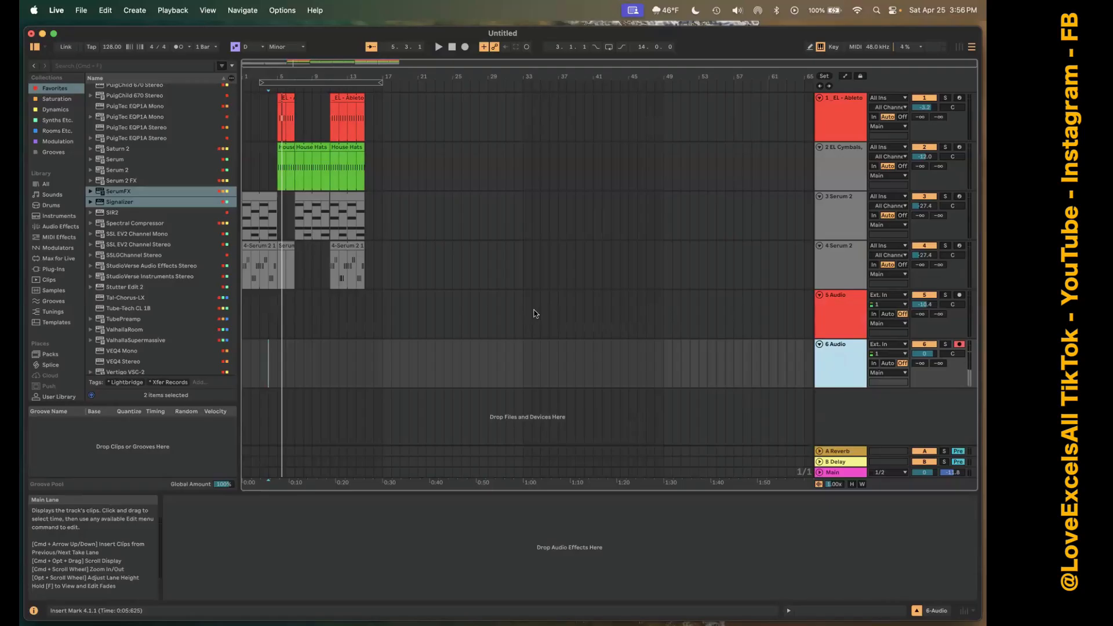
key(Tab)
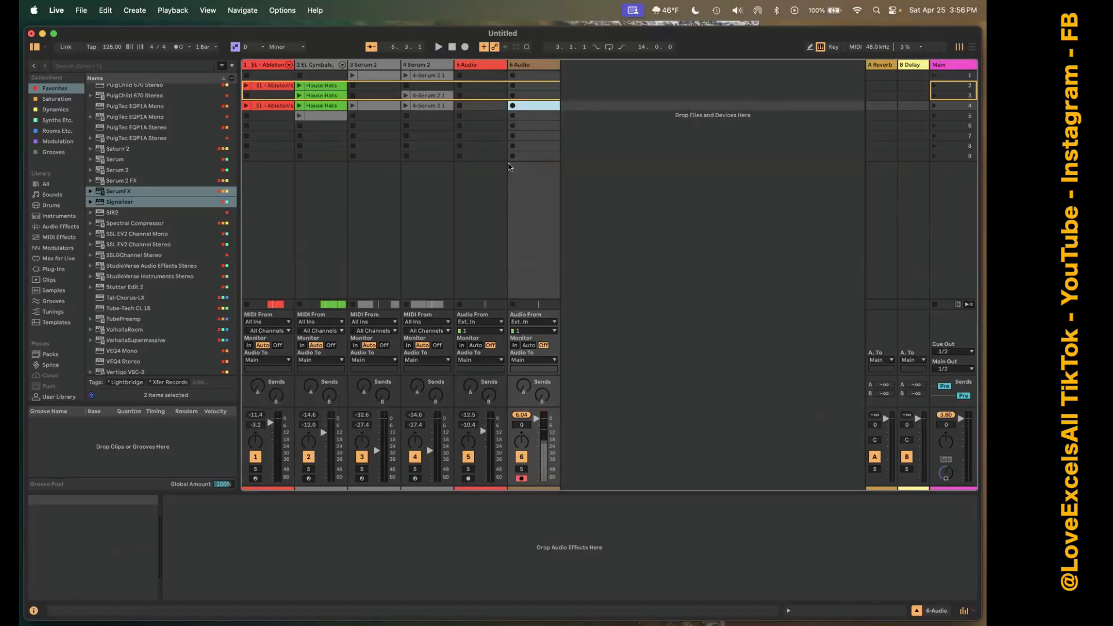
key(Tab)
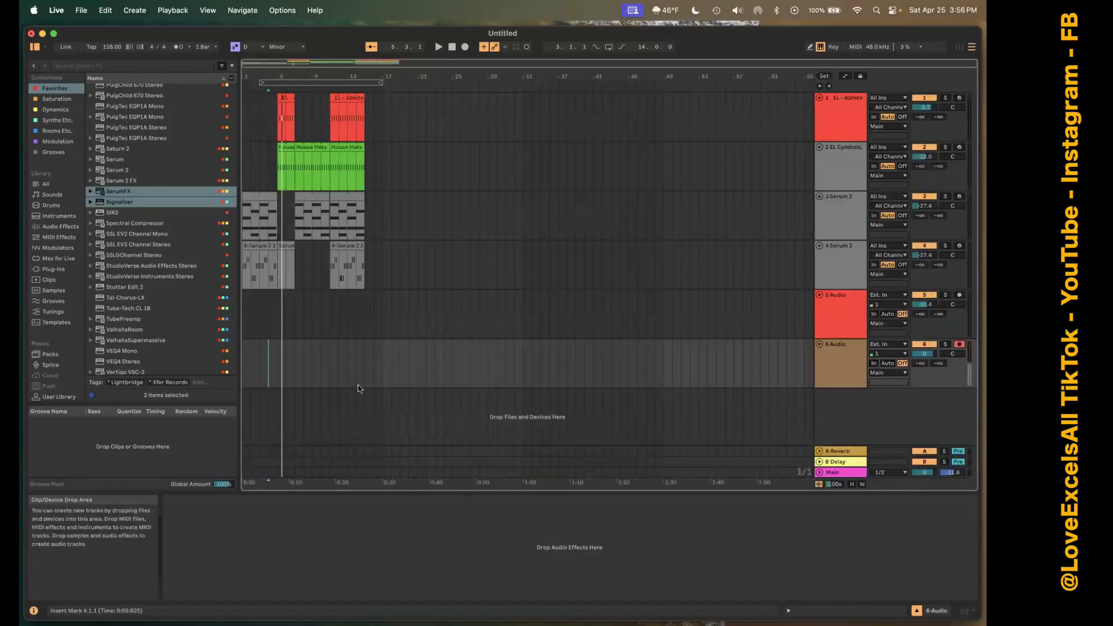
Select the loop region from bar 3 to bar 17 and turn on Arrangement looping, checking the Session View as well.
click(299, 82)
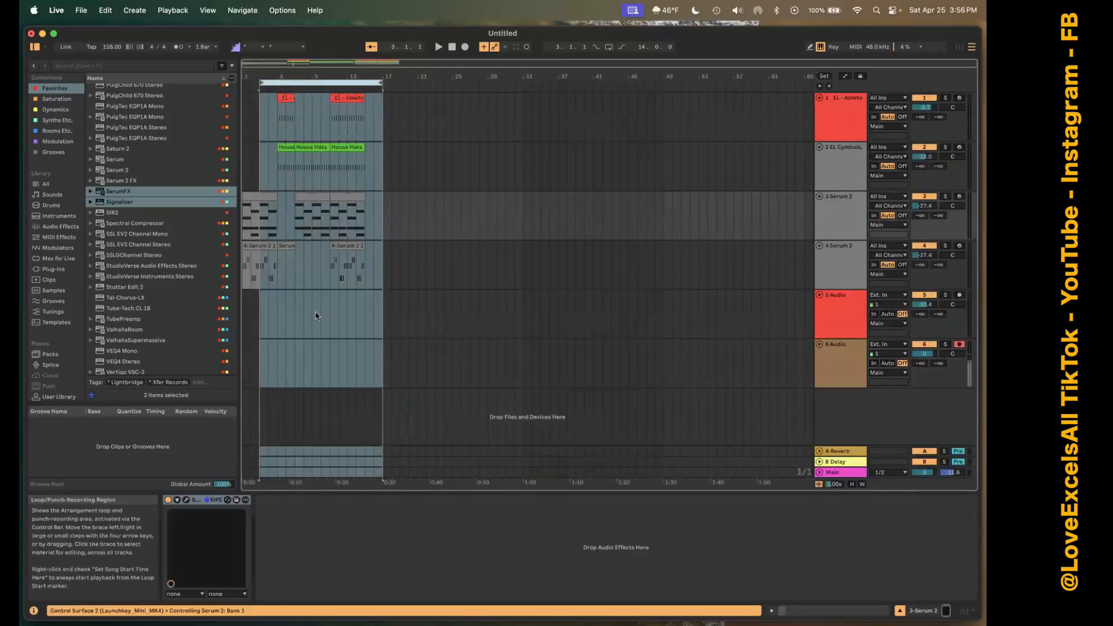
click(609, 46)
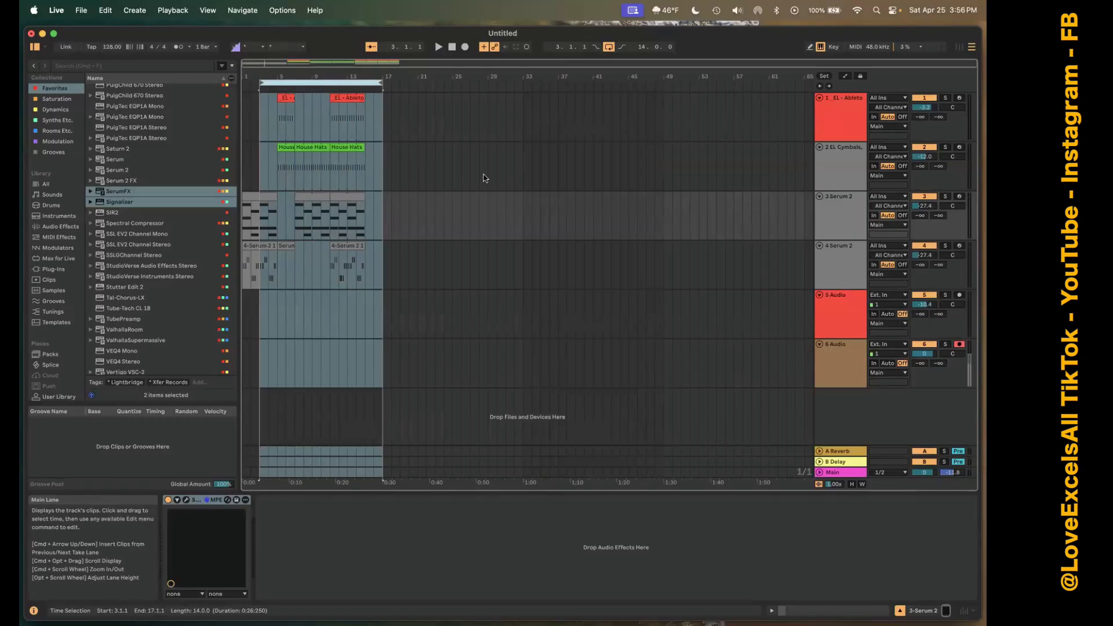
key(Tab)
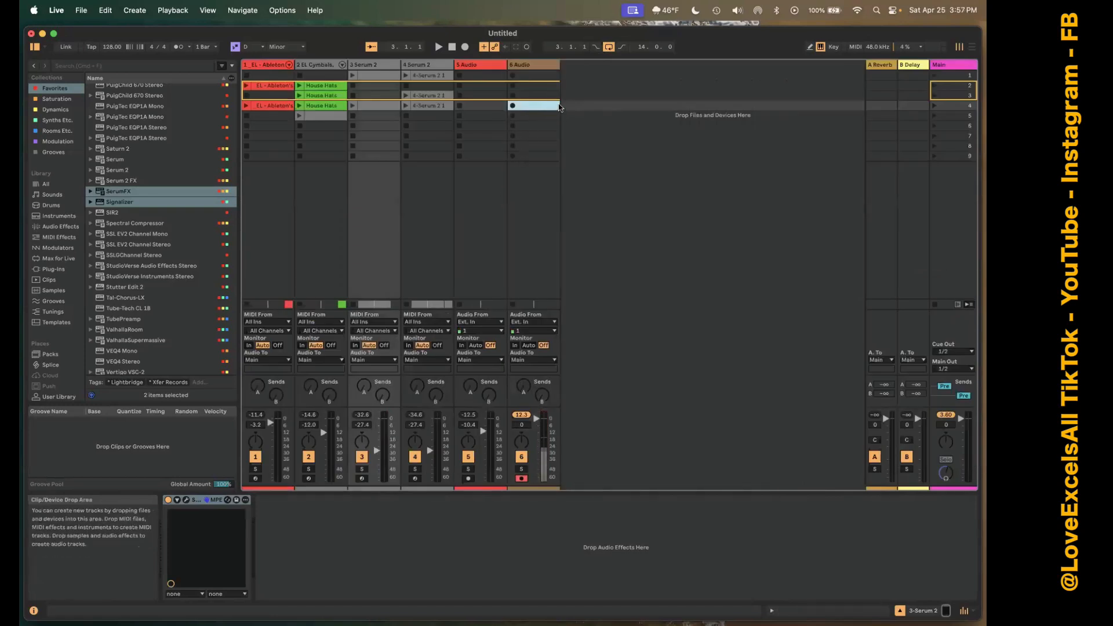
key(Tab)
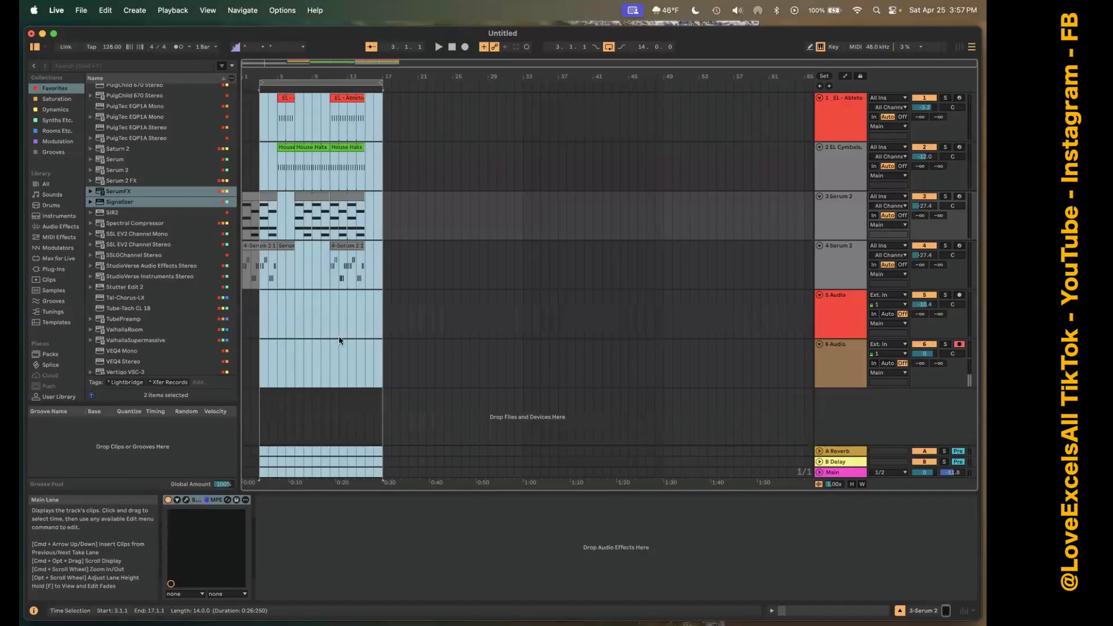
Select bars 4 to 6 on 5 Audio and the first track 4 clip, and open scene 4's bass clip in the Session View.
click(277, 303)
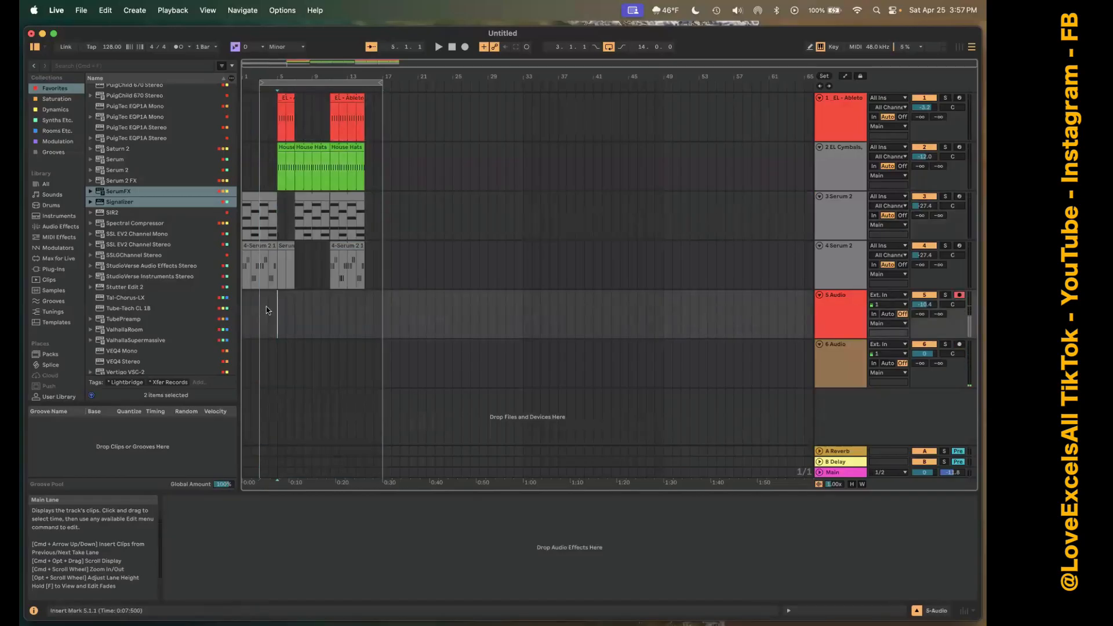
drag(267, 312, 286, 312)
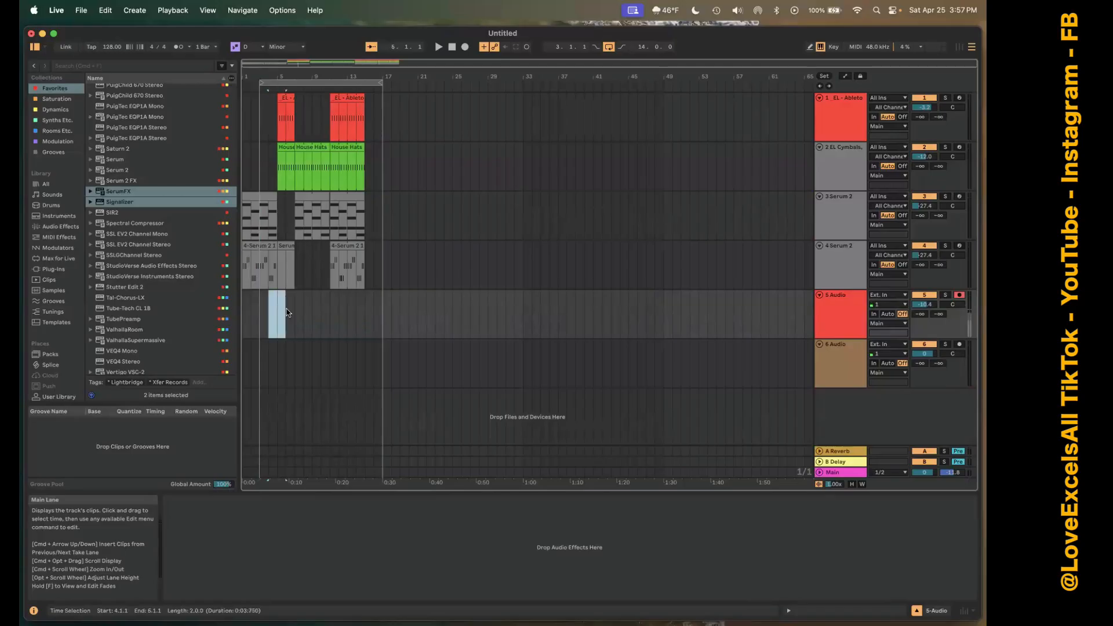
click(269, 271)
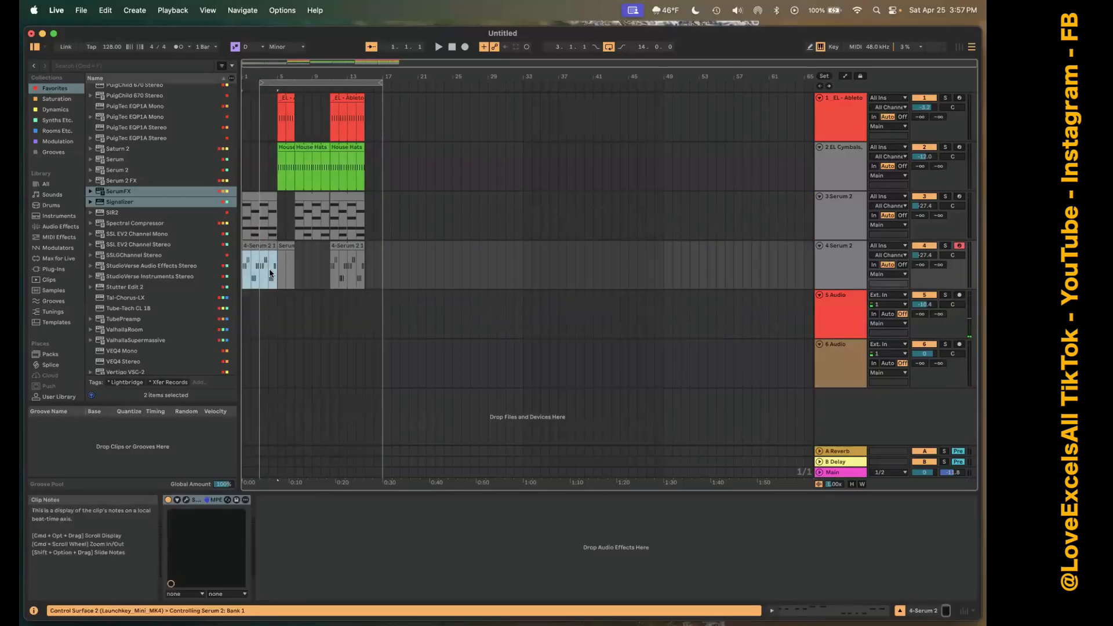
key(Tab)
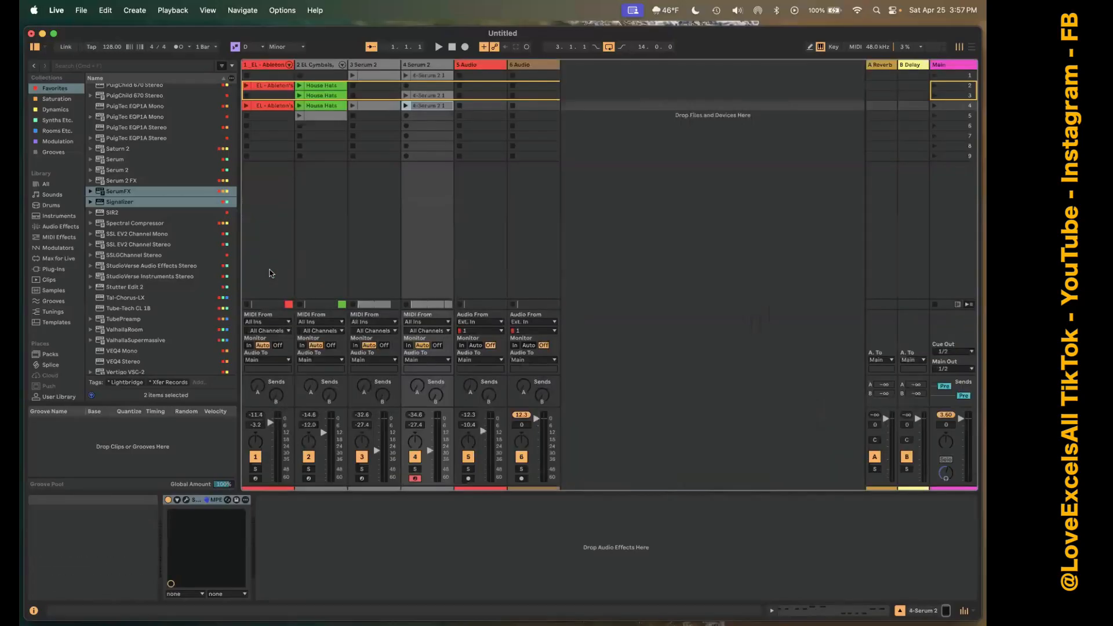
double_click(427, 110)
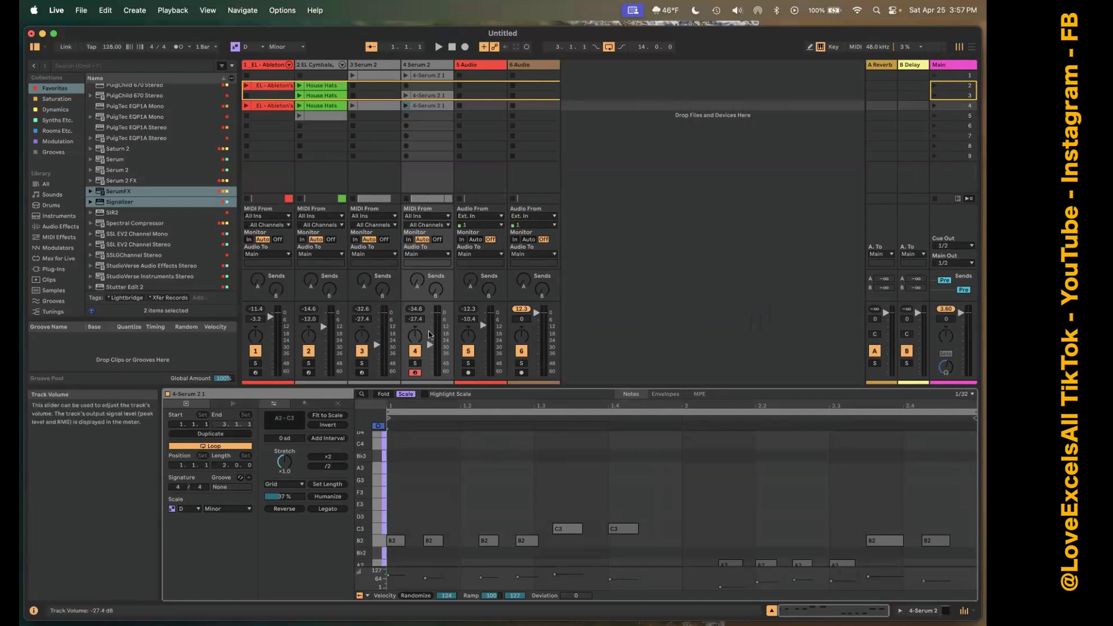
Compare both views and, in the Arrangement, select bars 4 to 12 across the hats and track 3 before viewing the House Hats clip at bar 8.
key(Tab)
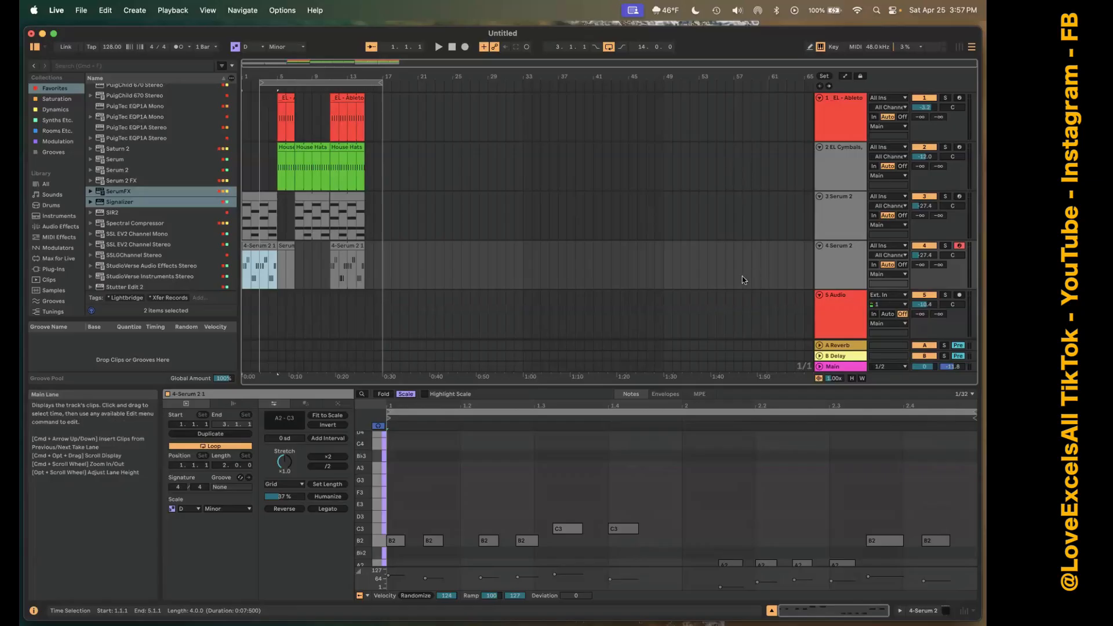
key(Tab)
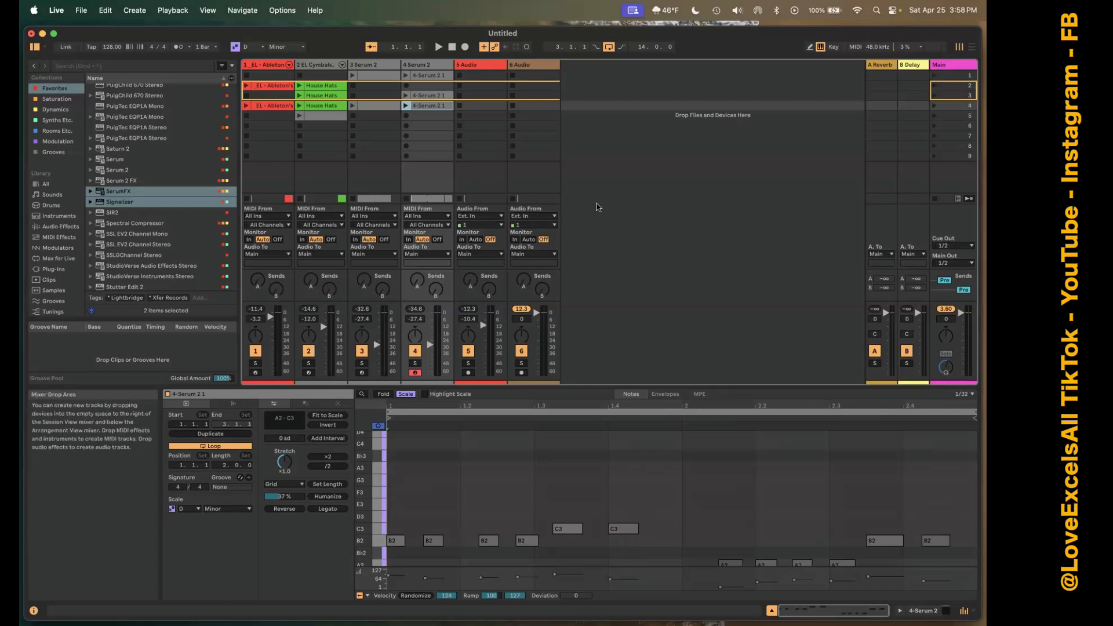
key(Tab)
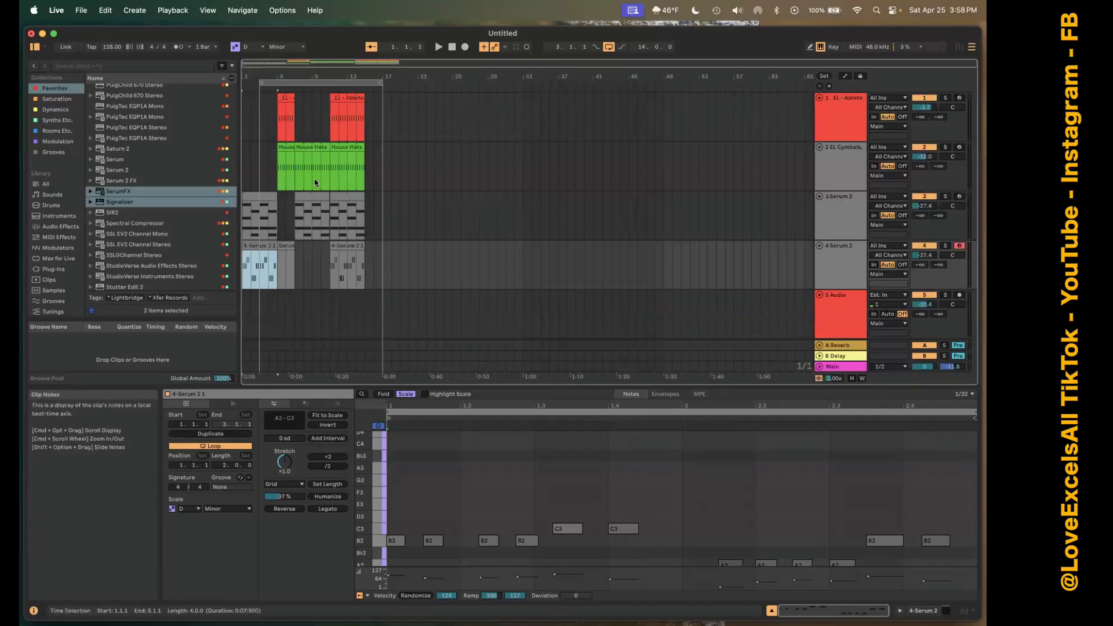
click(269, 167)
drag(350, 172, 338, 211)
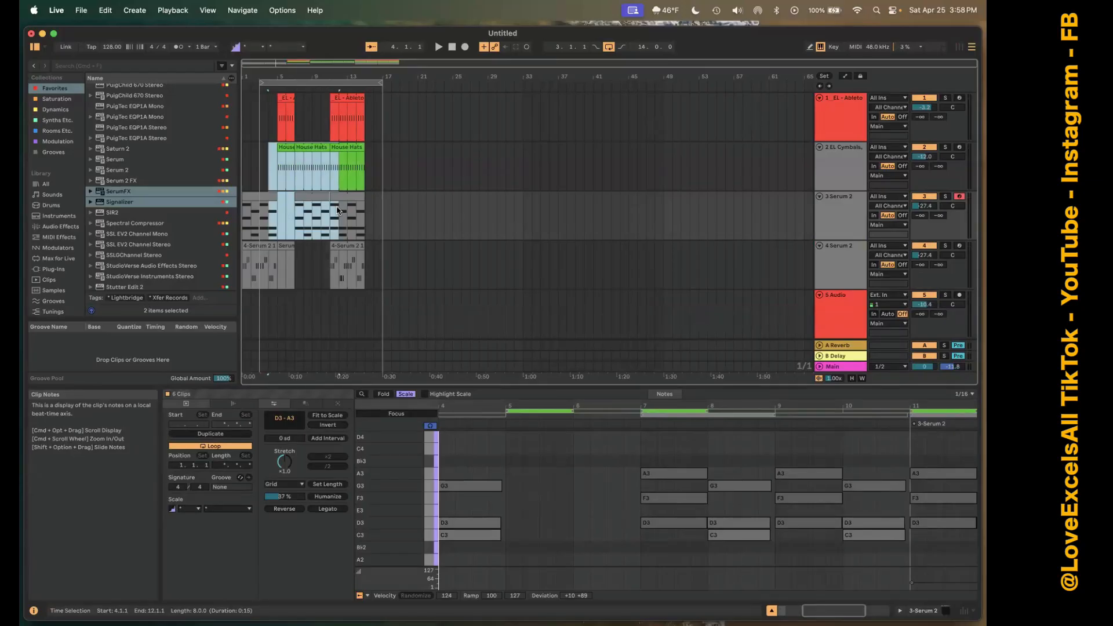
click(303, 177)
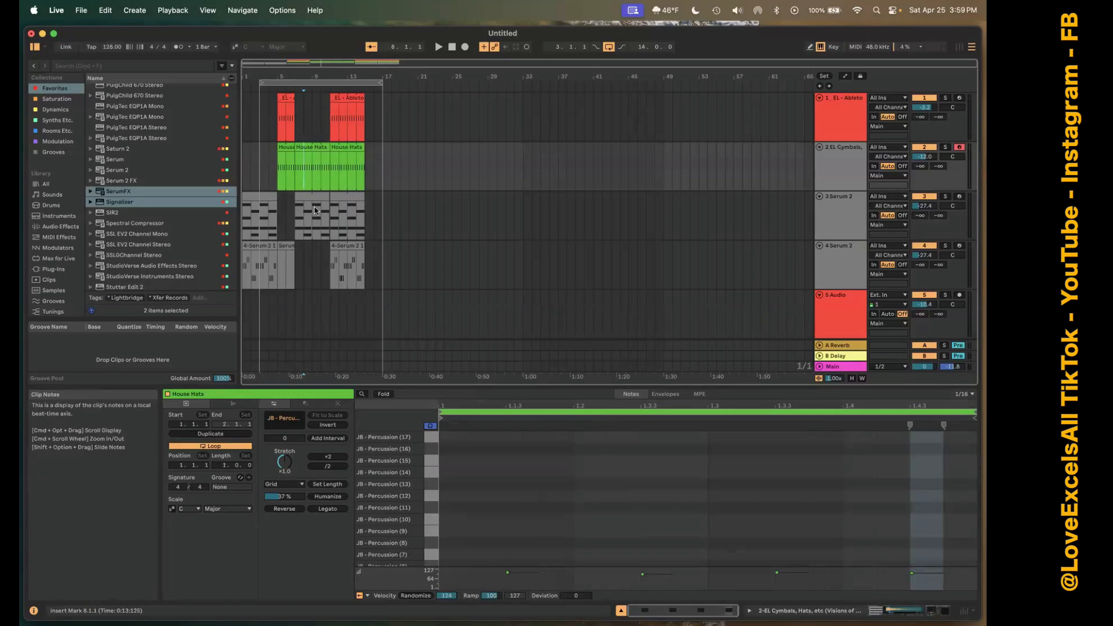
Duplicate the 6 Audio track seven times in the Session View, extending the set to track 13.
key(Tab)
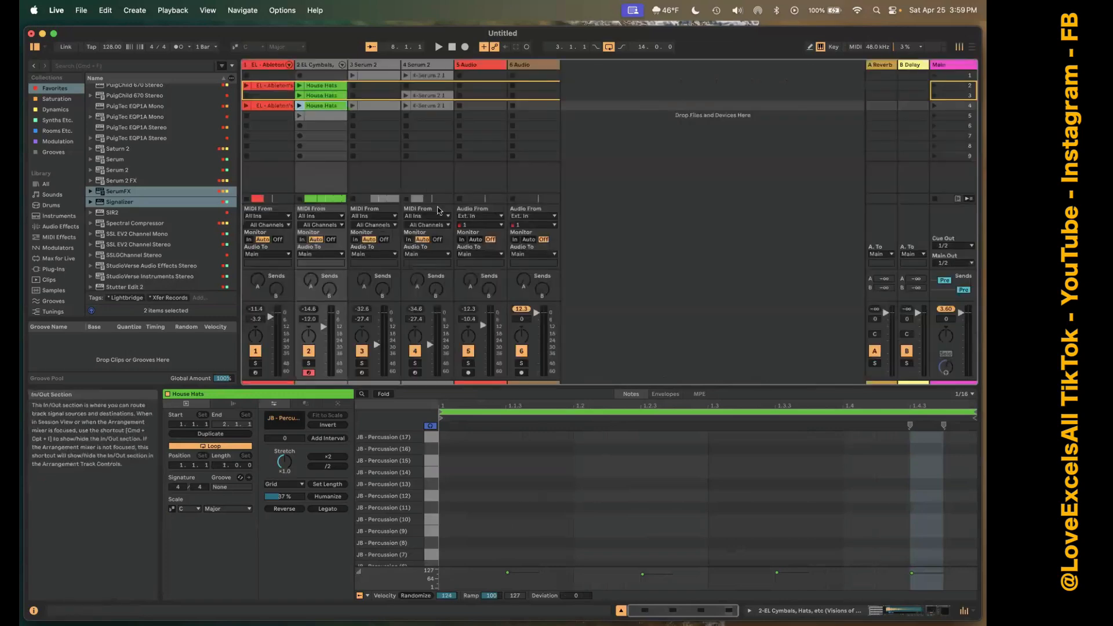
click(537, 67)
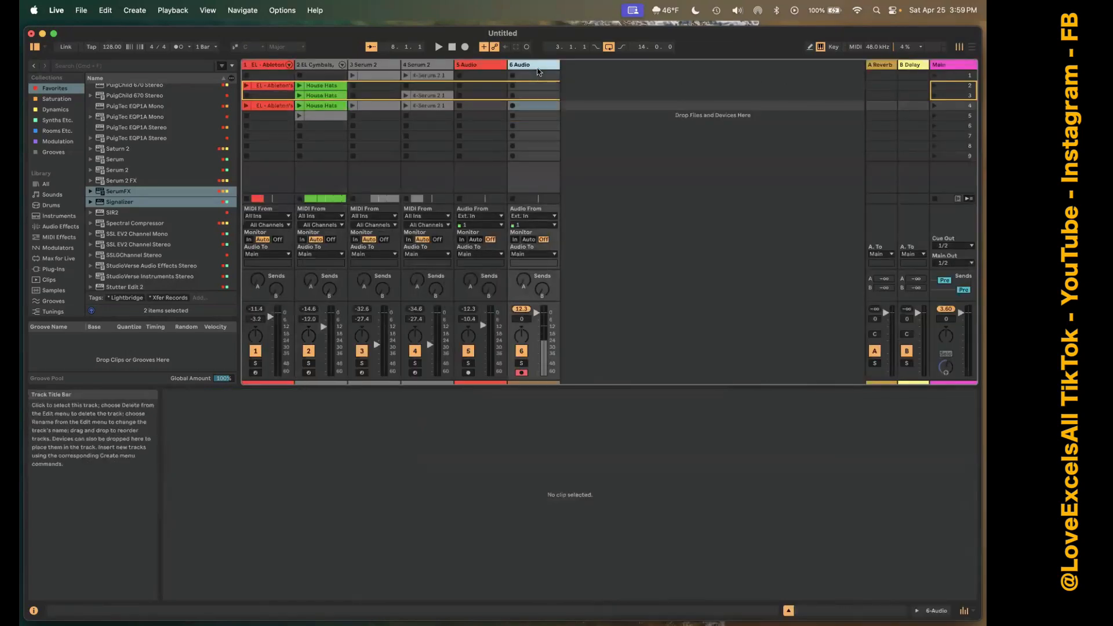
key(super+d)
key(super+d)
key(super+d)
key(super+d)
key(super+d)
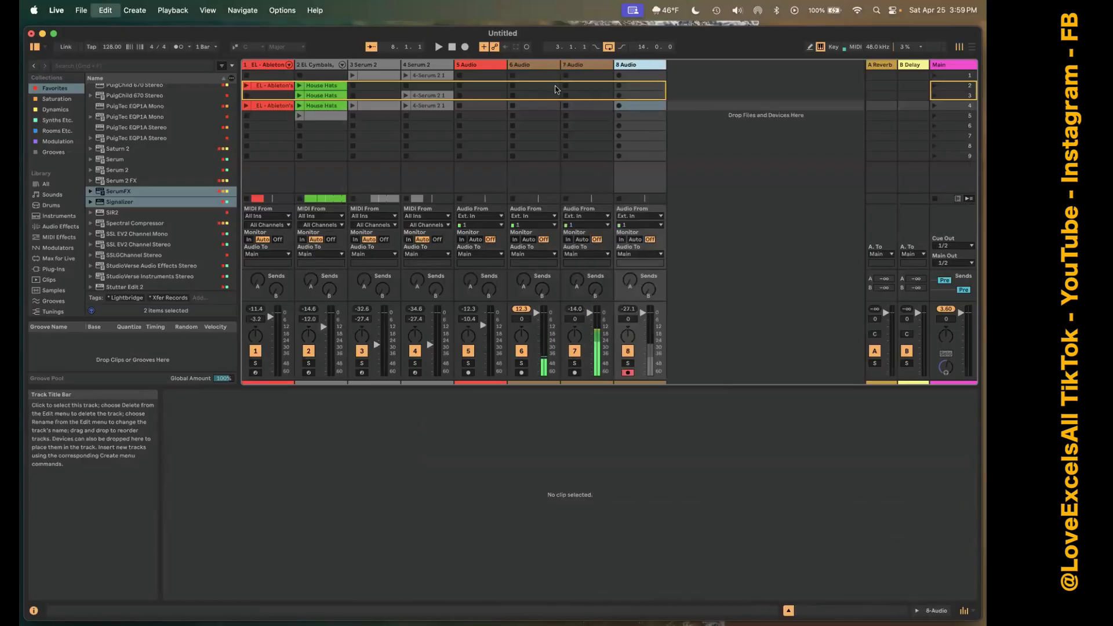
key(super+d)
key(super+d)
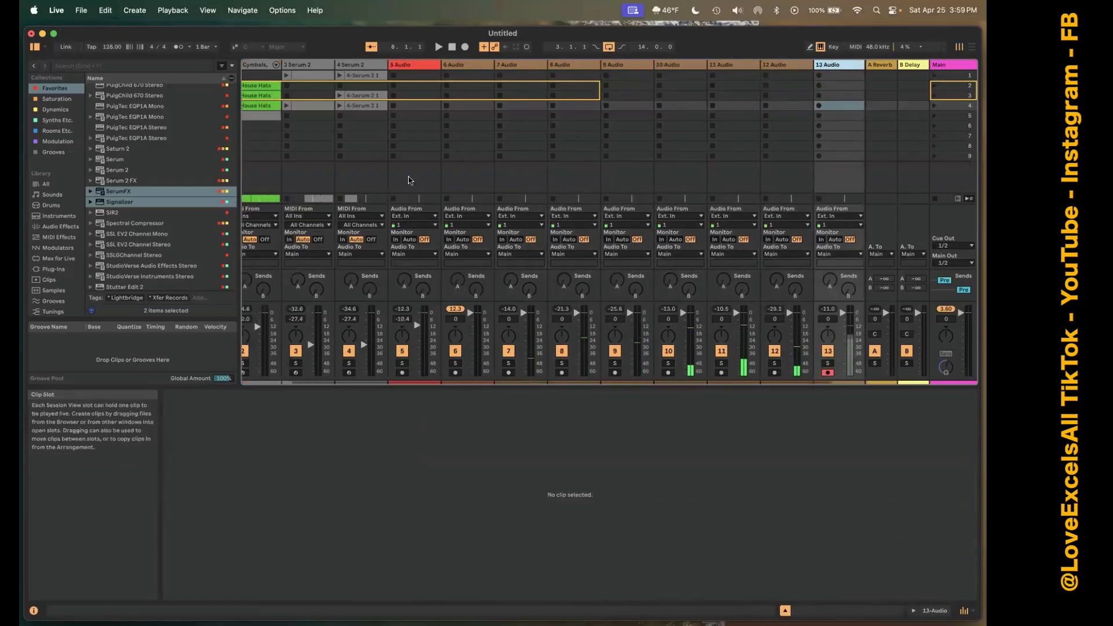
Duplicate the empty scene 9 to add a tenth scene.
click(409, 159)
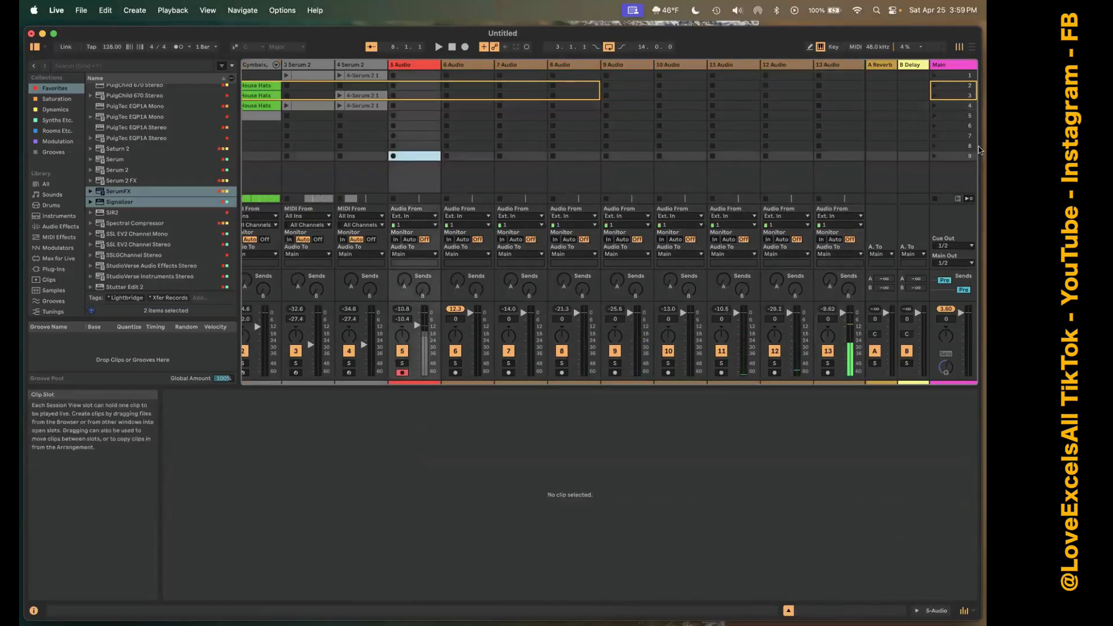
click(948, 158)
right_click(949, 158)
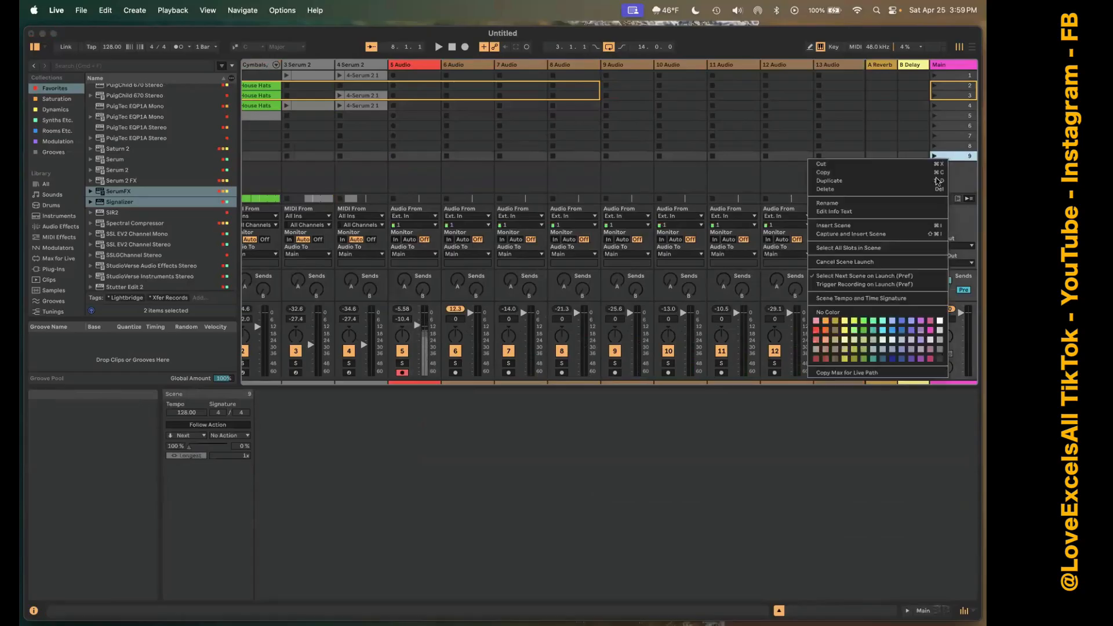
click(931, 181)
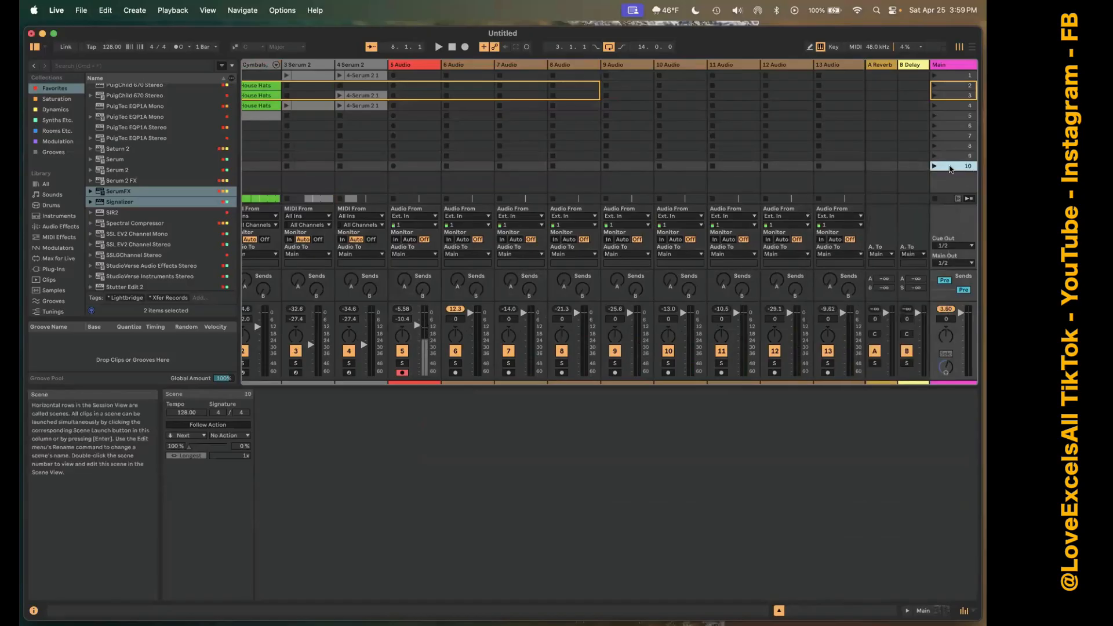
Launch scene 3, switch to the empty scene 9 and launch scene 3 again.
click(935, 95)
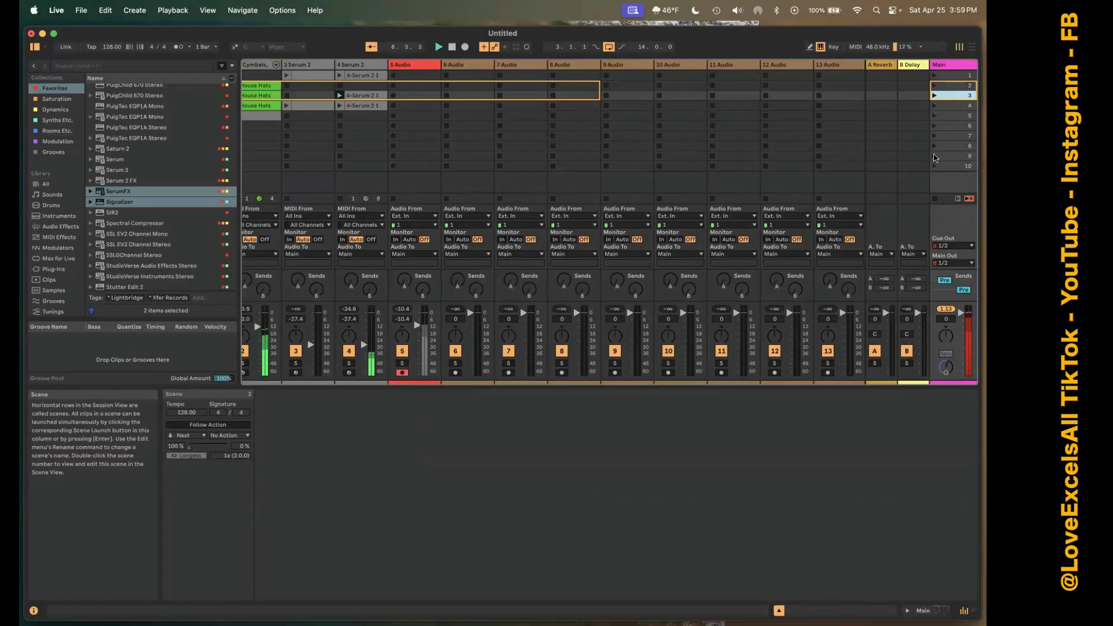
click(934, 156)
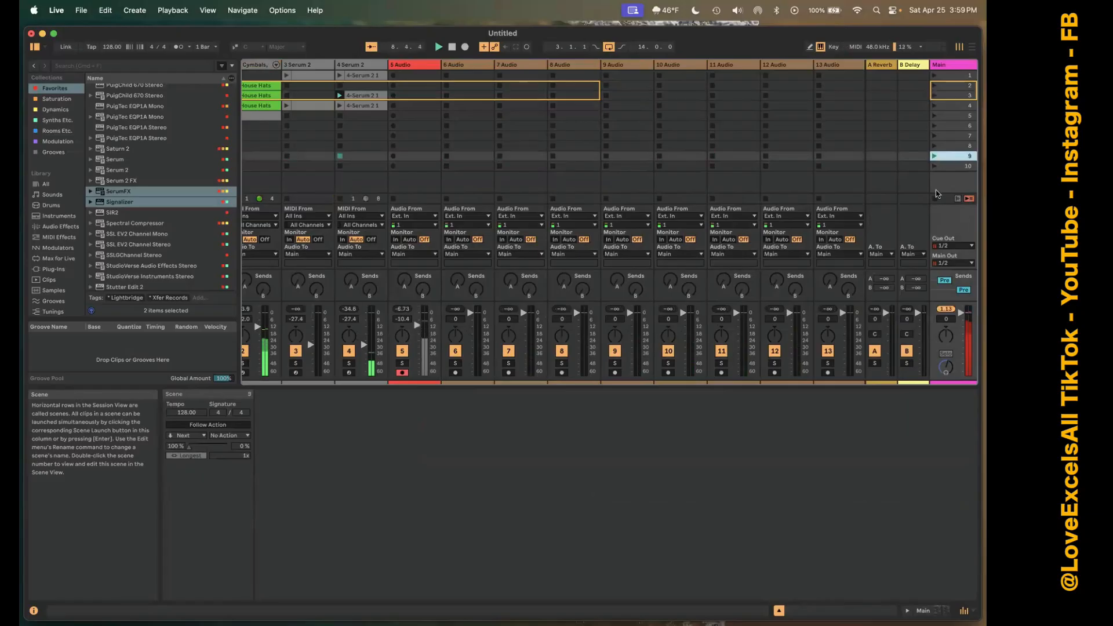
click(935, 97)
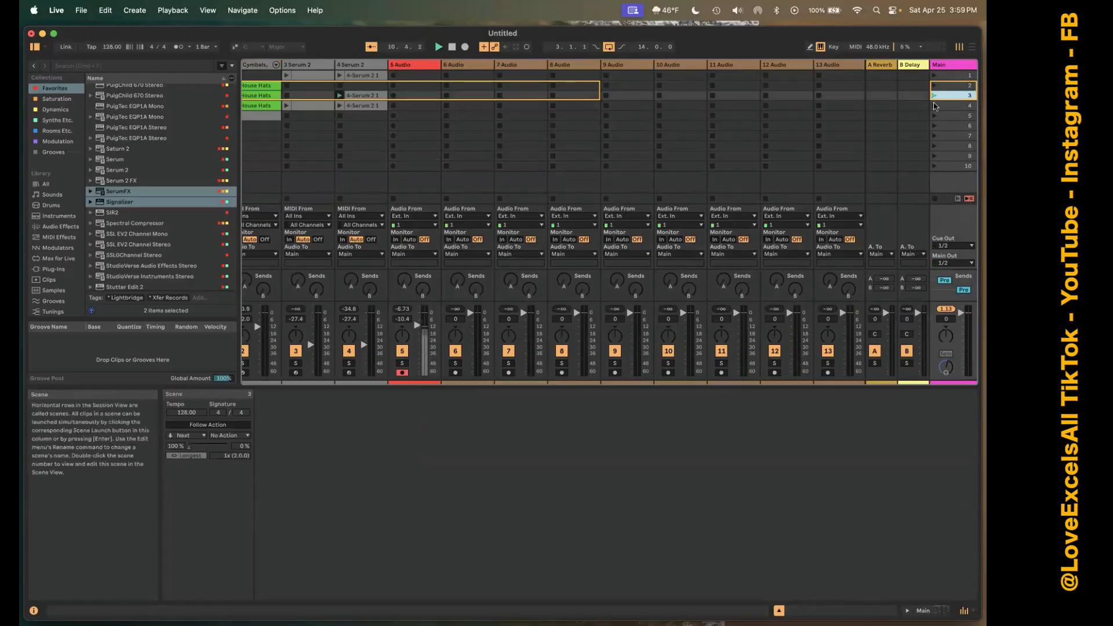
Launch the empty scene 10, view the recorded clips in the Arrangement, and return to the Session View.
click(934, 167)
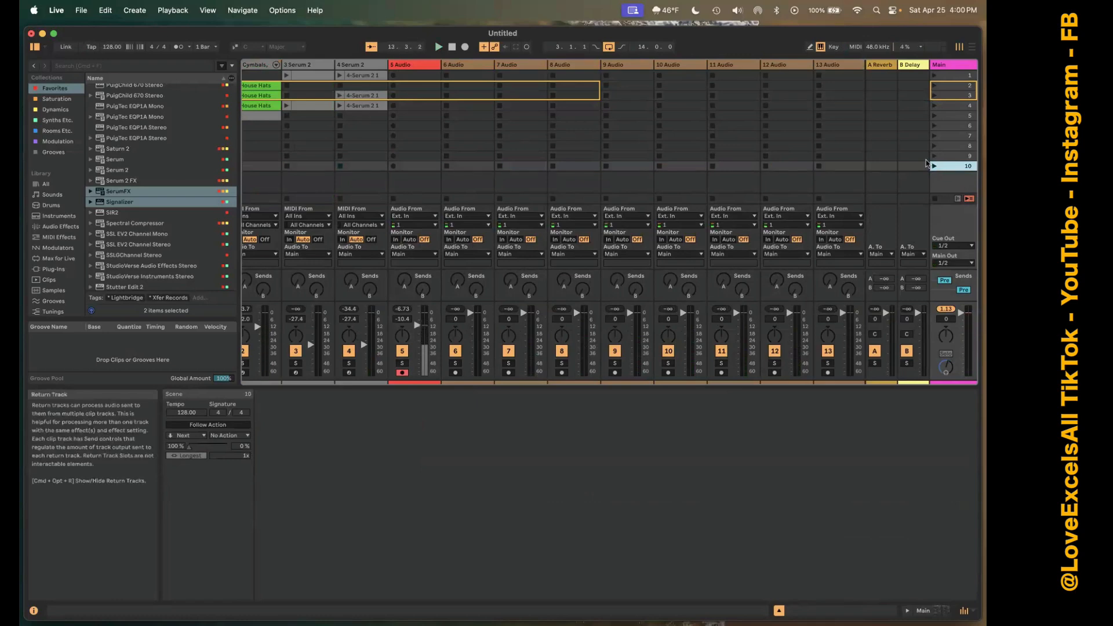
key(Tab)
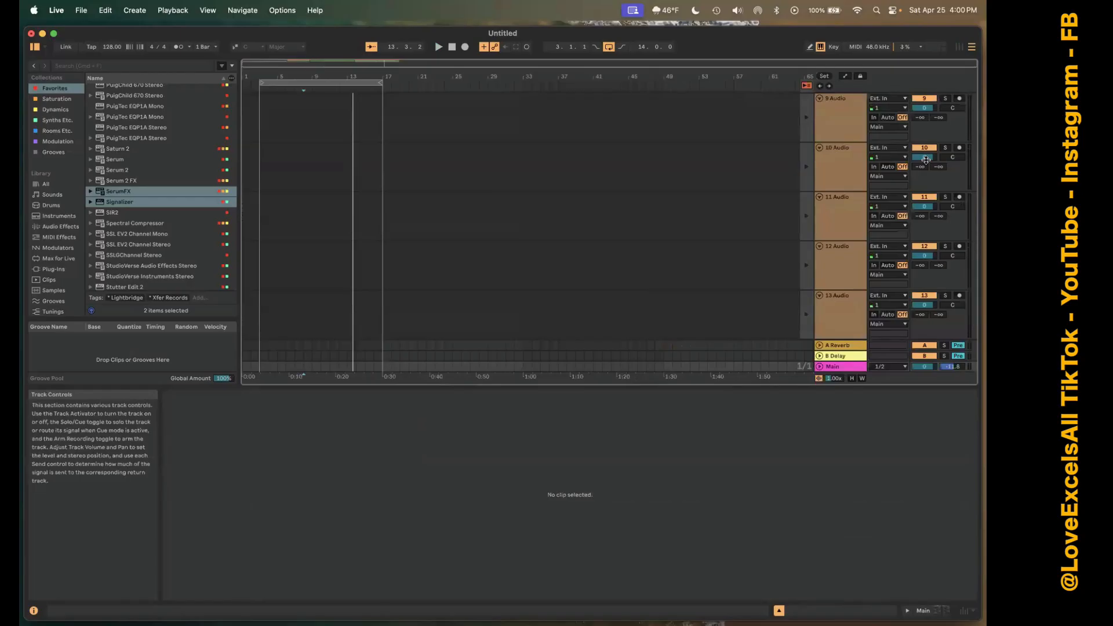
scroll(555, 233, up, 10)
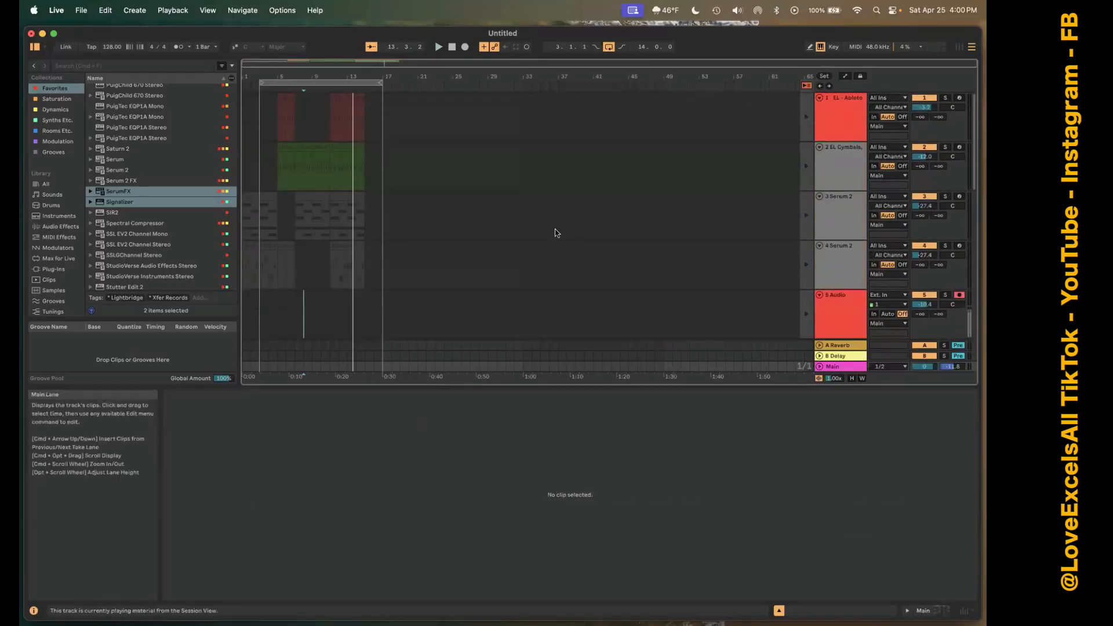
click(959, 47)
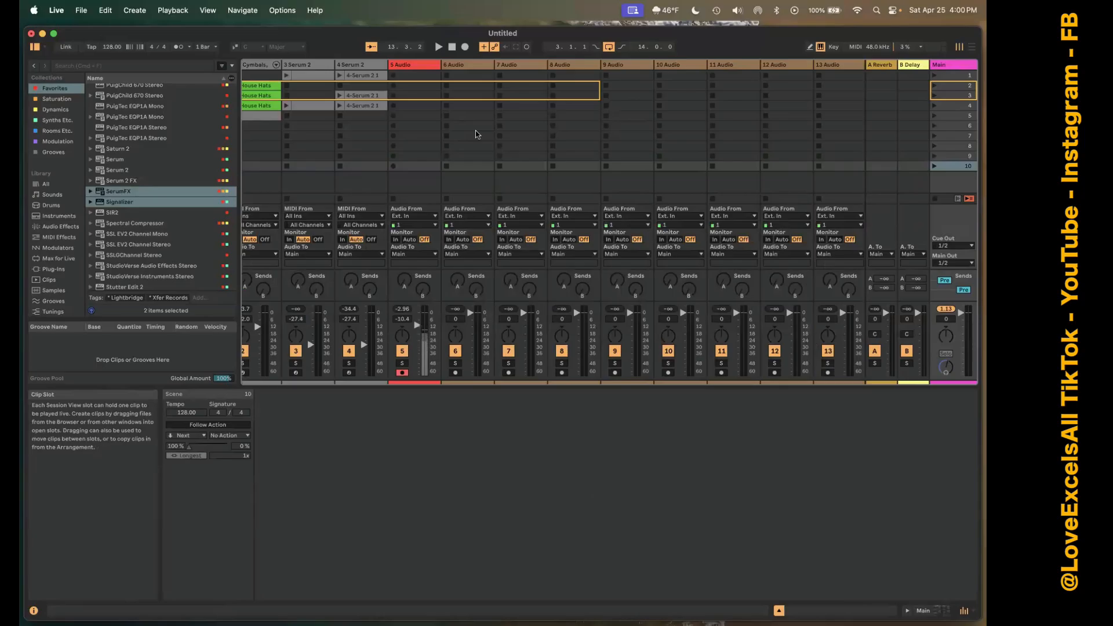
Undo the added tenth scene and the duplicated audio tracks until 6 Audio is the last track.
key(super+z)
key(super+z)
key(super+z)
key(super+z)
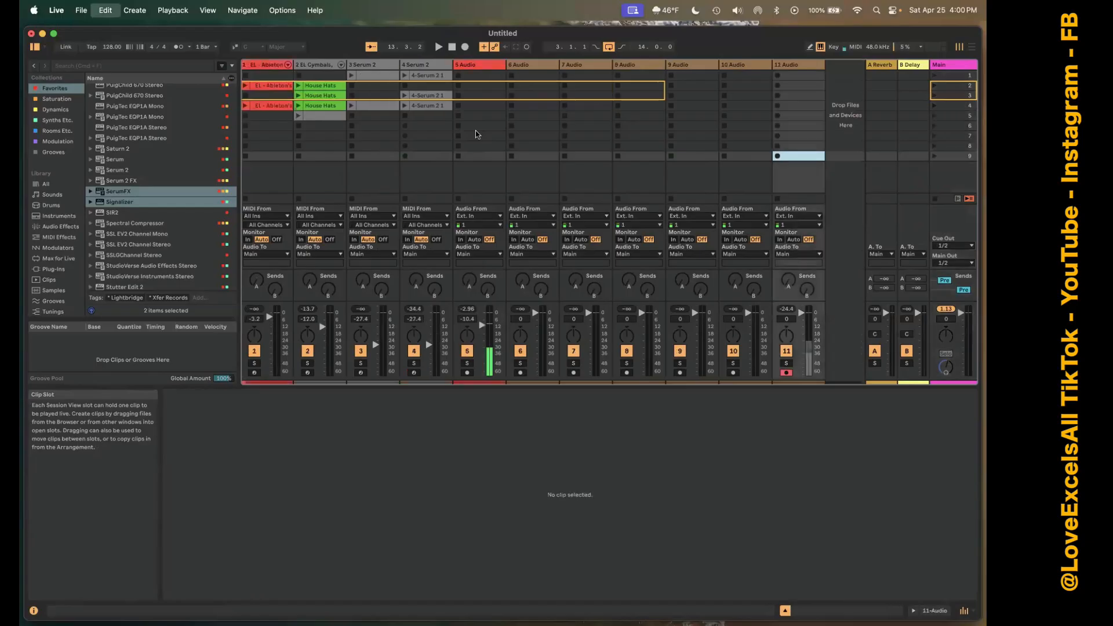
key(super+z)
key(super+z)
key(super+z)
key(super+z)
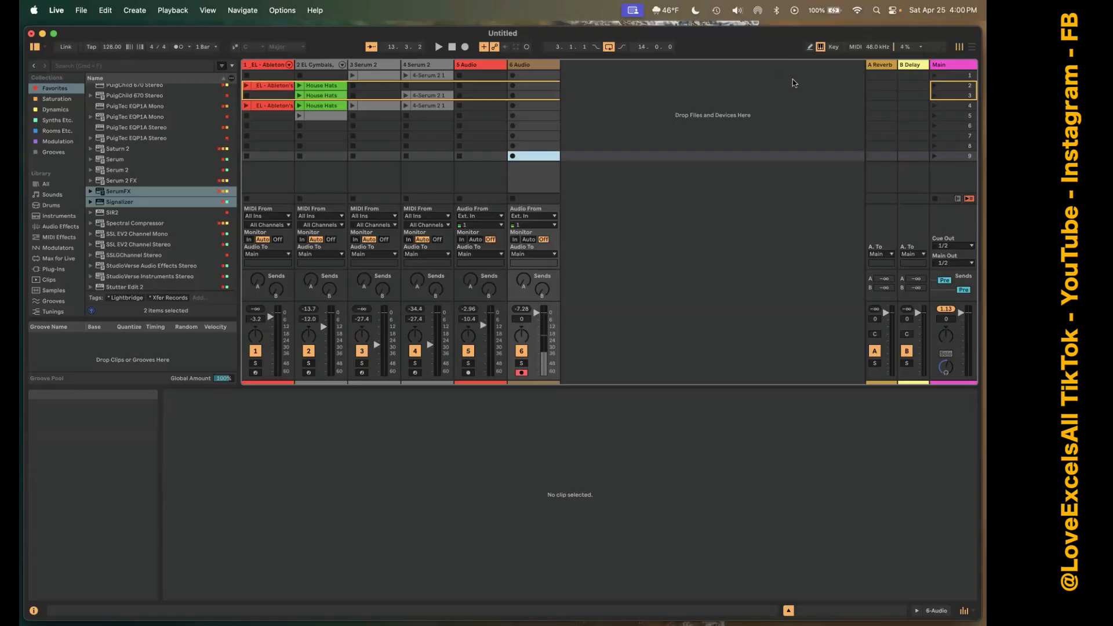
Toggle Draw Mode on and off repeatedly, leaving it off.
click(810, 49)
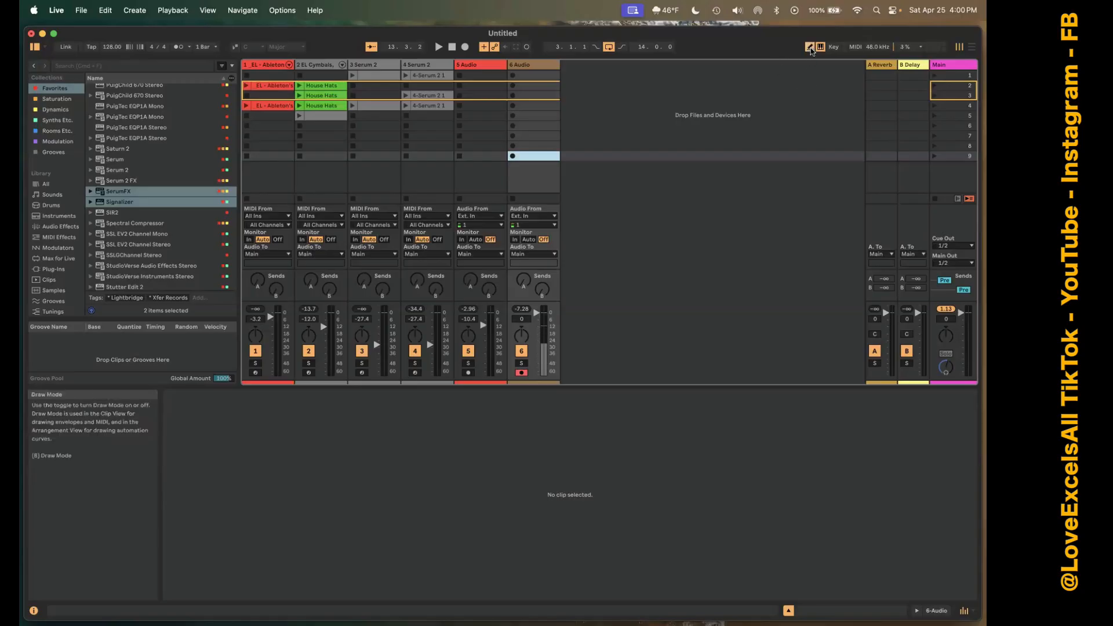
click(811, 50)
click(811, 51)
click(811, 51)
click(812, 51)
click(812, 50)
click(811, 51)
click(812, 51)
click(811, 51)
click(812, 51)
click(812, 50)
click(811, 50)
click(811, 51)
click(812, 50)
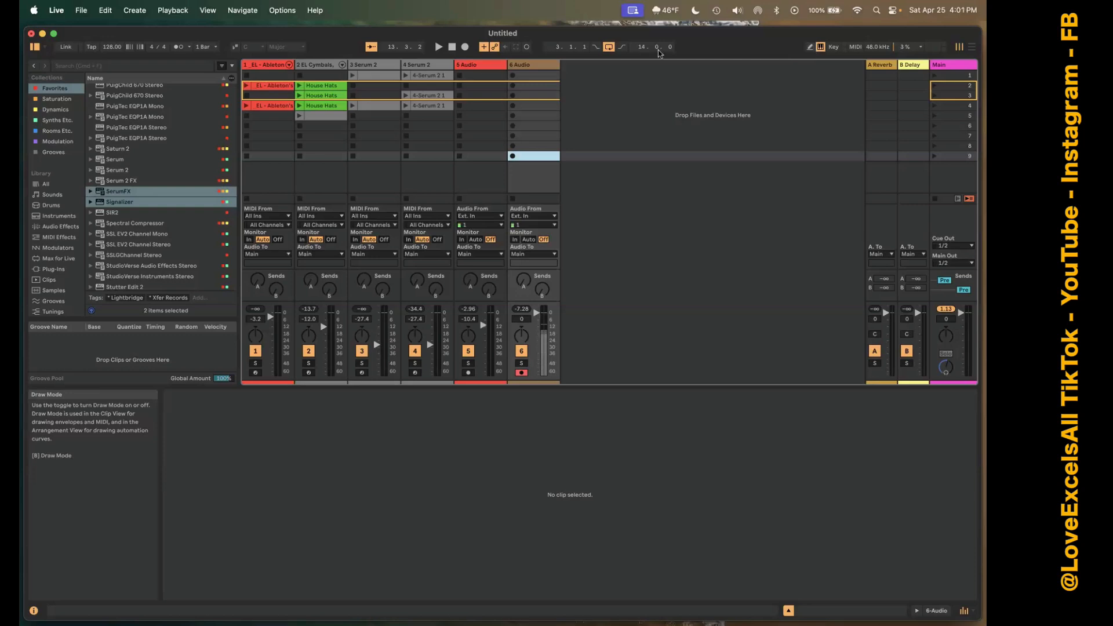
Open the 4-Serum 2 clip in scene 4 and, with Draw Mode on, draw a run of short notes between F3 and A3.
click(444, 103)
key(b)
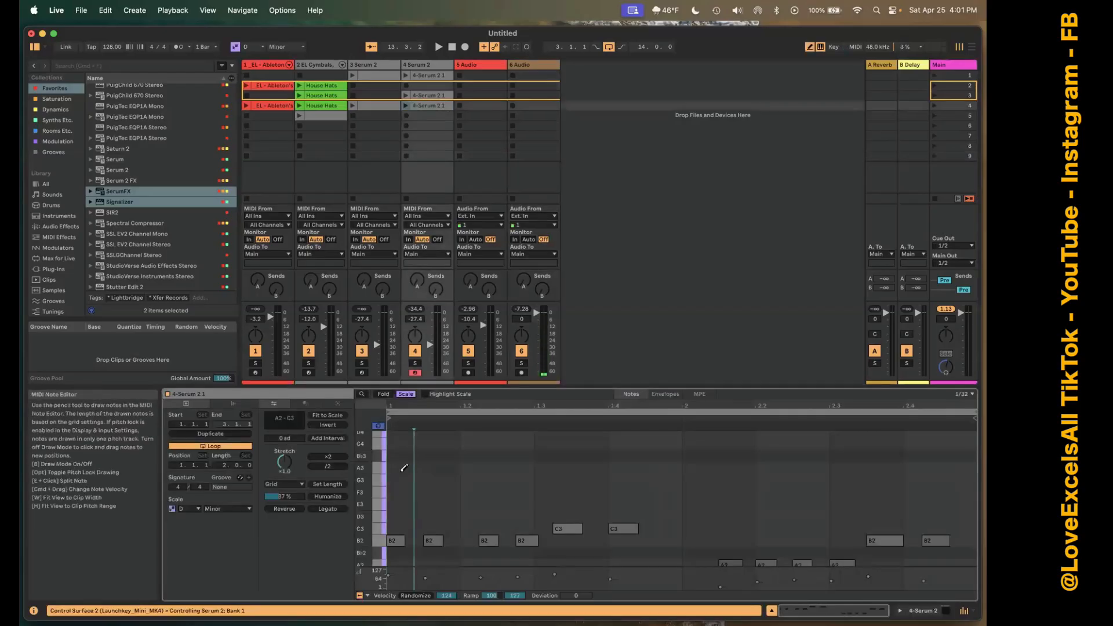
drag(404, 467, 621, 476)
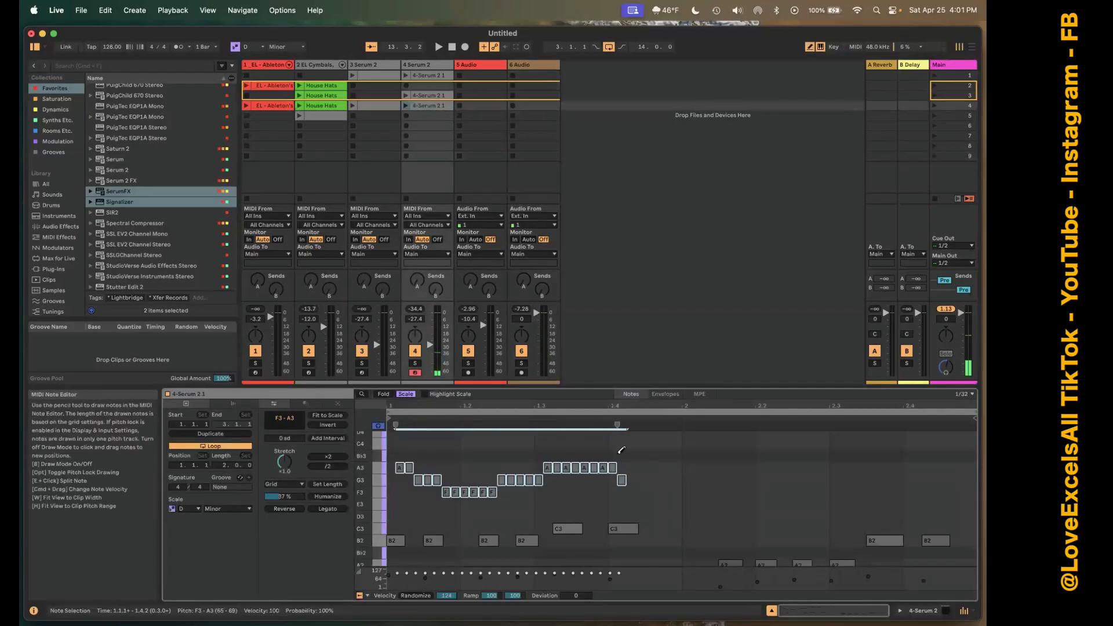
Show the clip's Pitch Bend envelope and draw freehand stepped curves across bar 1 and into bar 2.
click(665, 394)
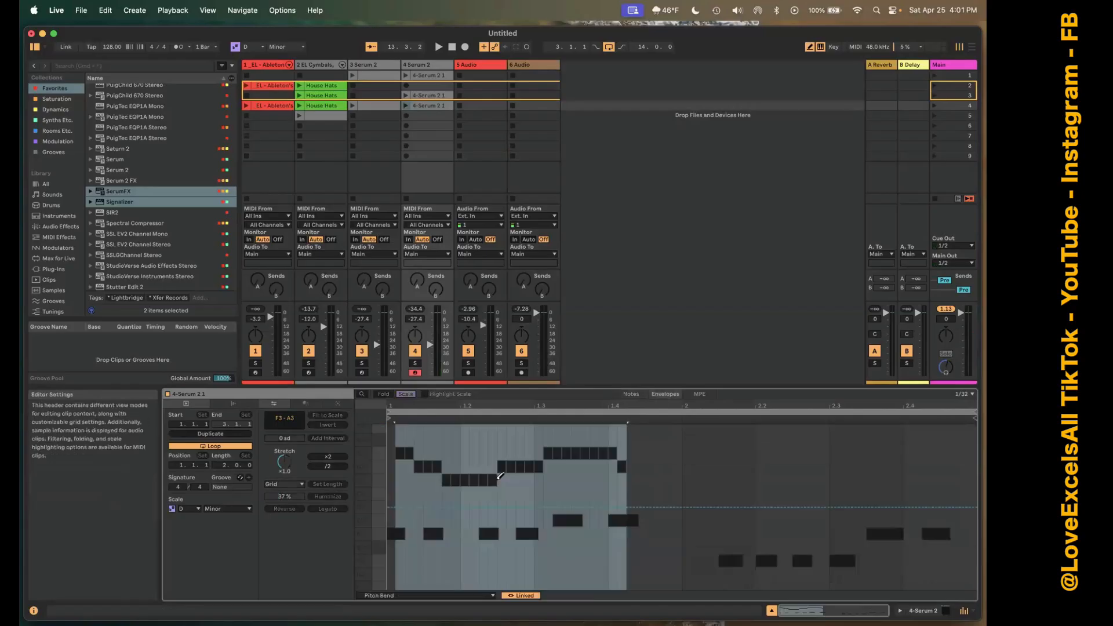
mouse_move(500, 475)
mouse_down()
mouse_move(513, 493)
mouse_move(748, 475)
mouse_move(753, 449)
mouse_move(765, 475)
mouse_up()
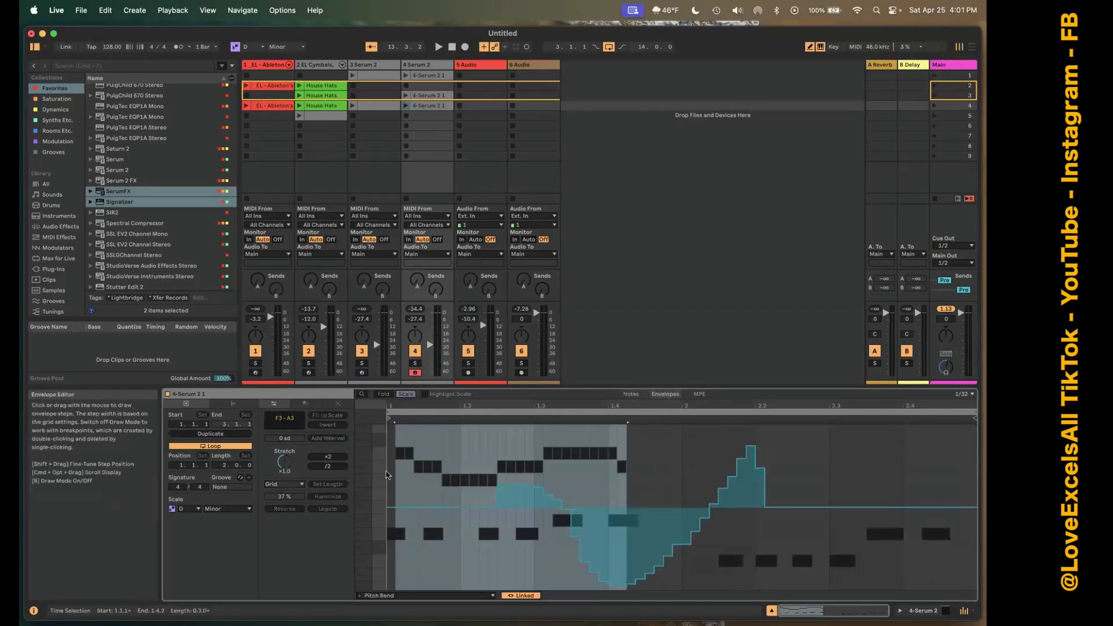
drag(396, 508, 660, 490)
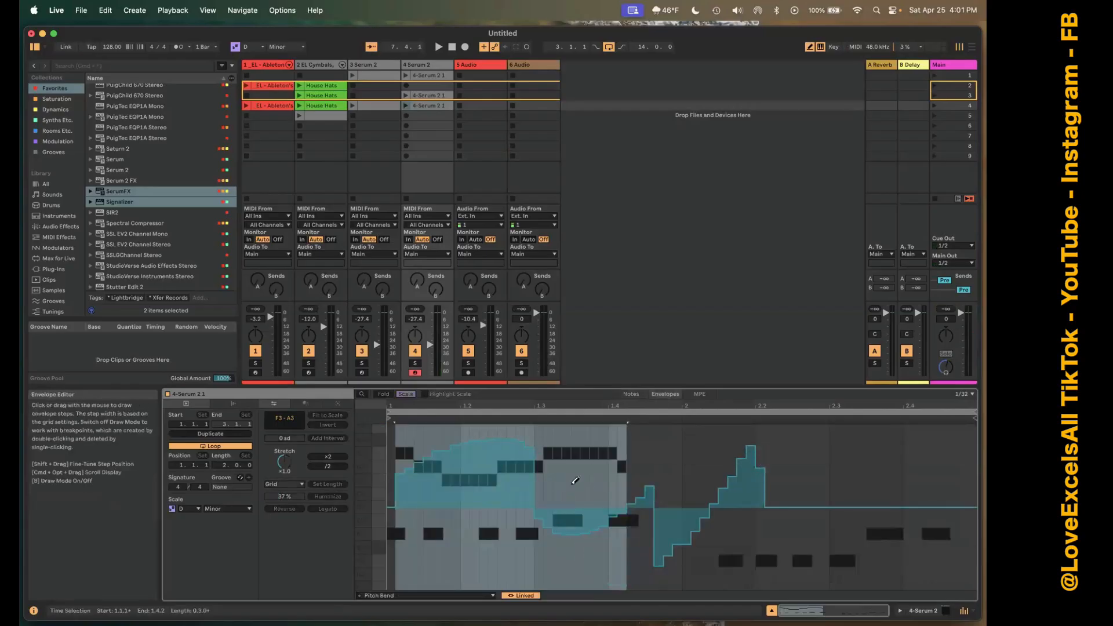
mouse_move(576, 480)
mouse_down()
mouse_move(620, 453)
mouse_move(661, 522)
mouse_up()
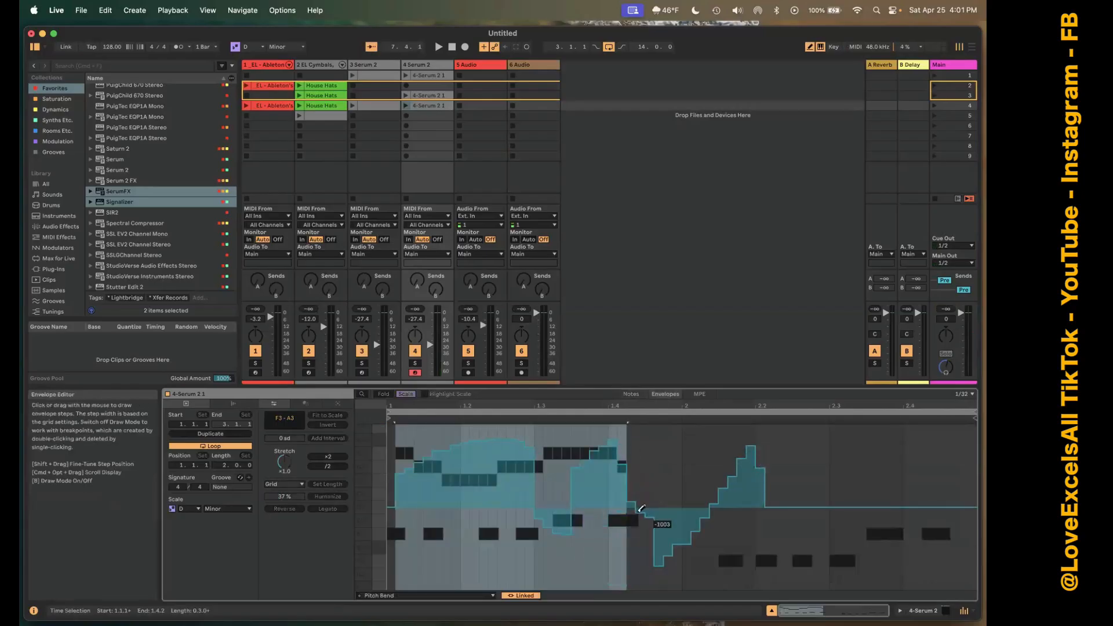
Insert a sine shape over the selected range of the Pitch Bend envelope in bar 1.
right_click(554, 496)
click(571, 458)
click(538, 464)
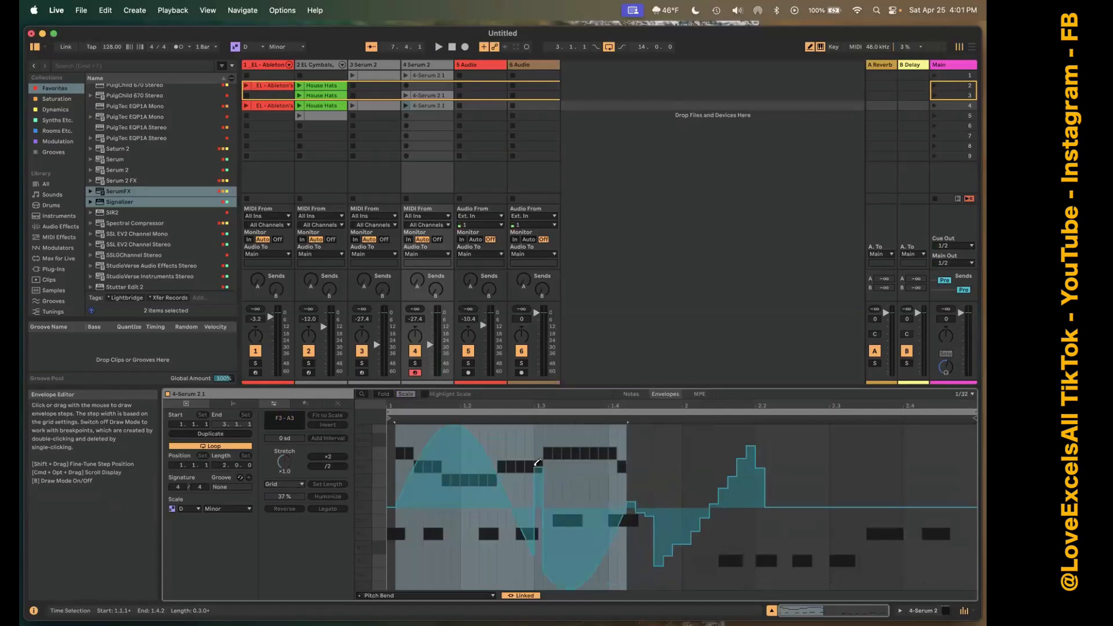
Redraw the Pitch Bend envelope freehand, with a high peak at bar 2 that falls off gradually through the bar.
mouse_move(537, 463)
mouse_down()
mouse_move(520, 452)
mouse_move(661, 507)
mouse_move(690, 464)
mouse_move(712, 522)
mouse_move(776, 509)
mouse_up()
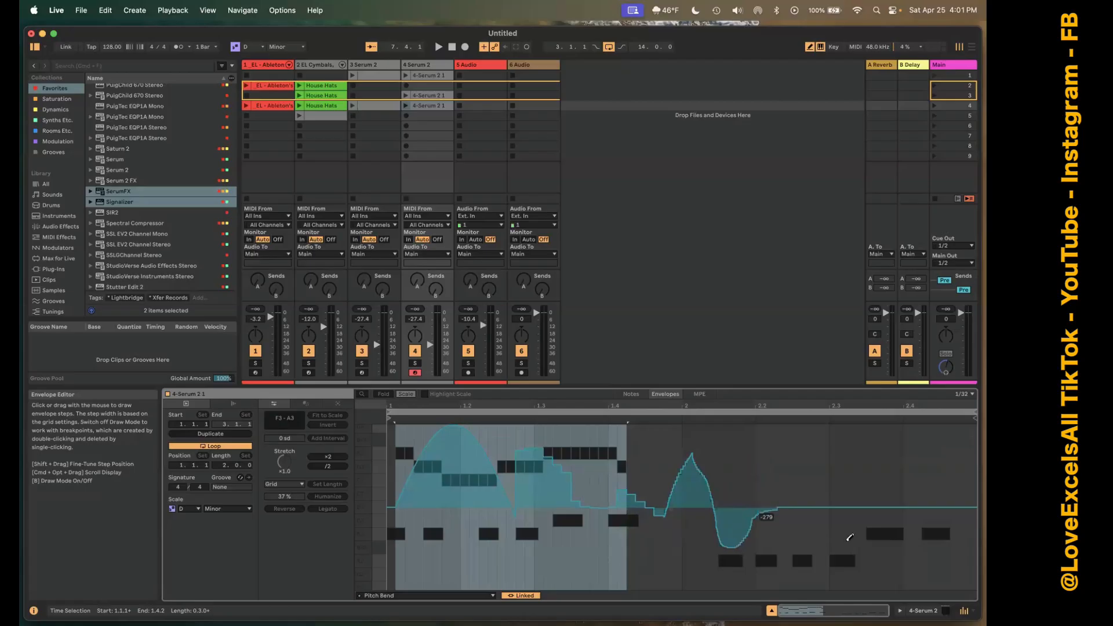
mouse_move(849, 537)
mouse_down()
mouse_move(920, 510)
mouse_move(933, 492)
mouse_move(807, 487)
mouse_move(690, 428)
mouse_up()
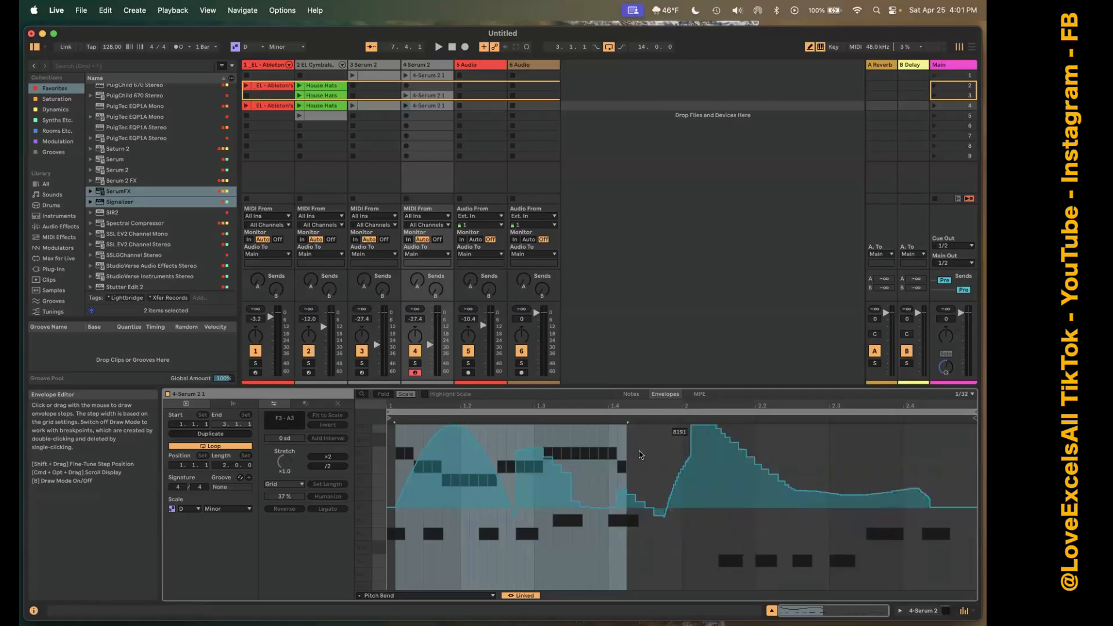
mouse_move(639, 454)
mouse_down()
mouse_move(560, 518)
mouse_move(539, 559)
mouse_move(472, 484)
mouse_move(603, 530)
mouse_up()
Insert a sine shape over the selected part of bar 1 and a triangle shape just after 1.4, and turn off Draw Mode.
right_click(578, 482)
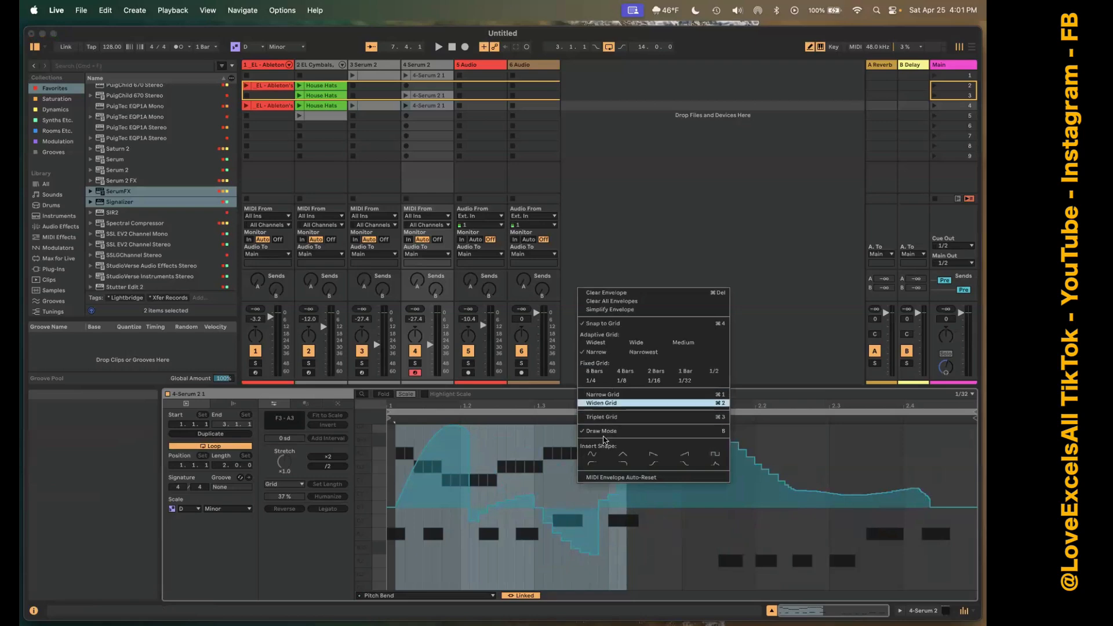
click(591, 454)
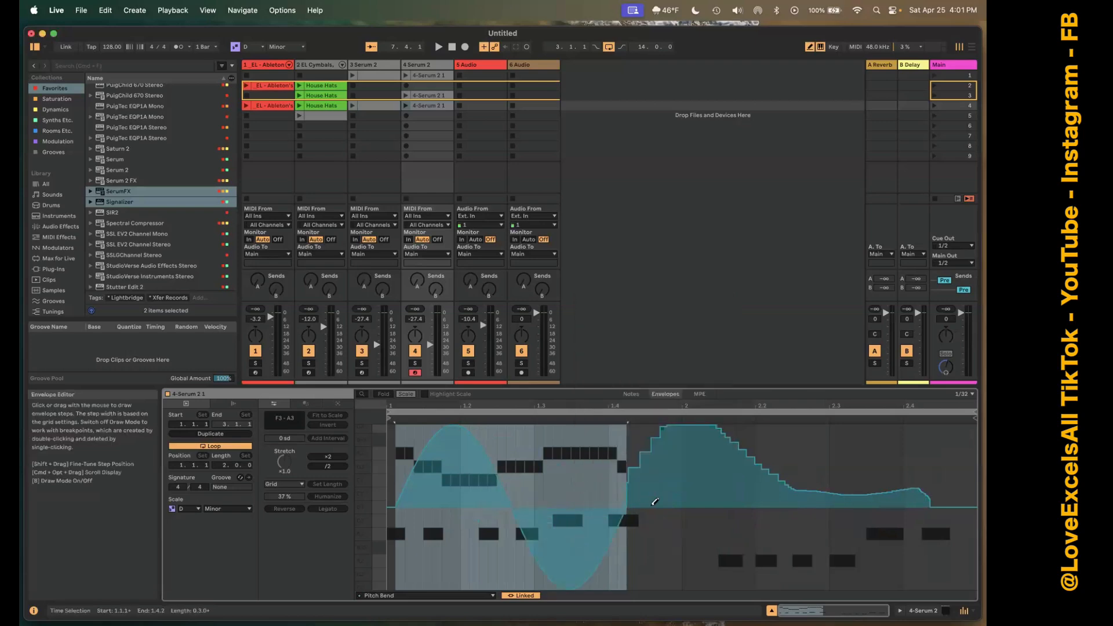
right_click(655, 502)
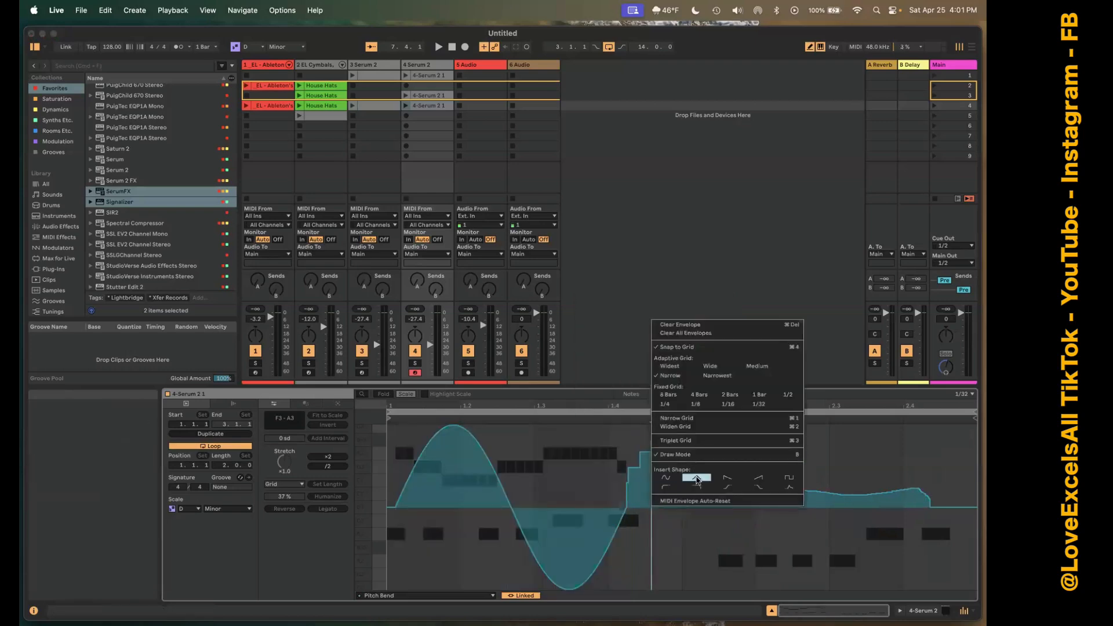
click(697, 478)
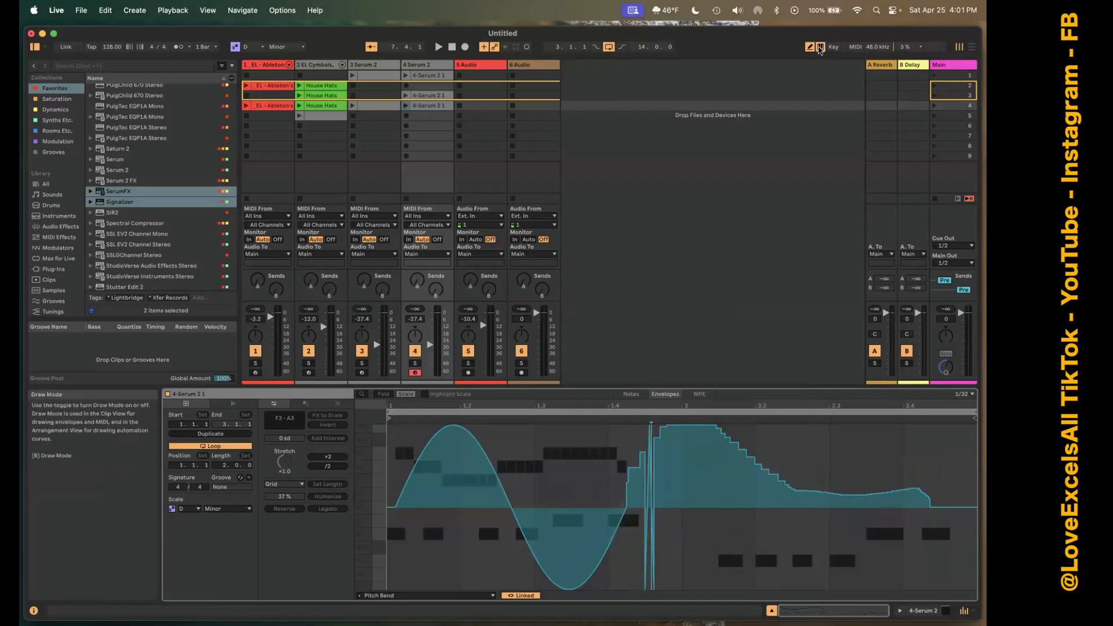
click(813, 48)
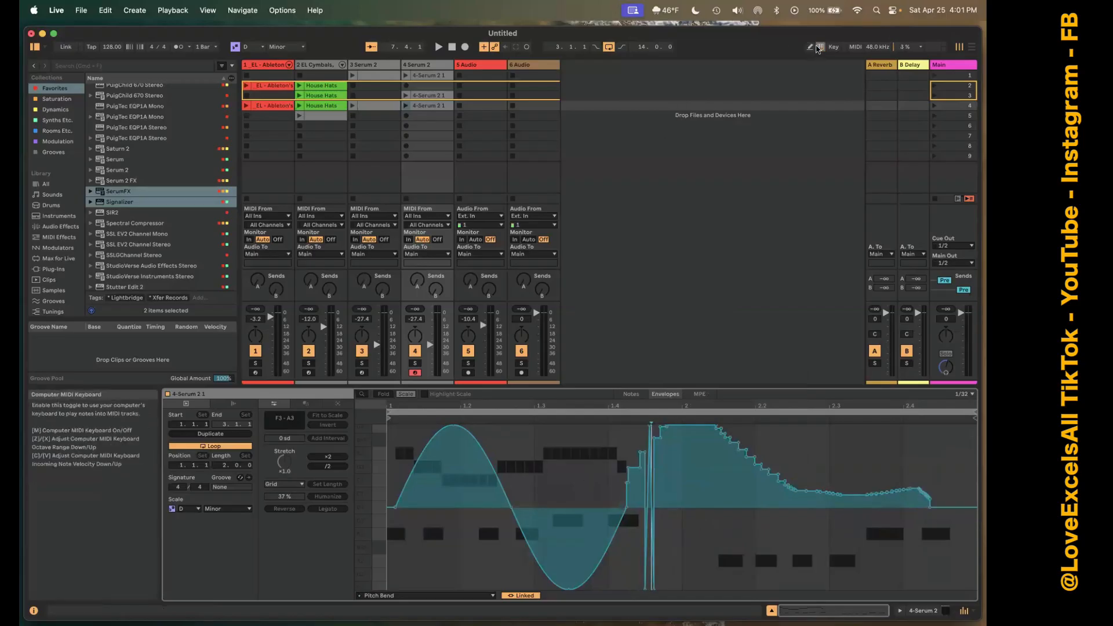
Switch the computer MIDI keyboard off, try playing a note, and switch the keyboard back on.
click(819, 46)
key(a)
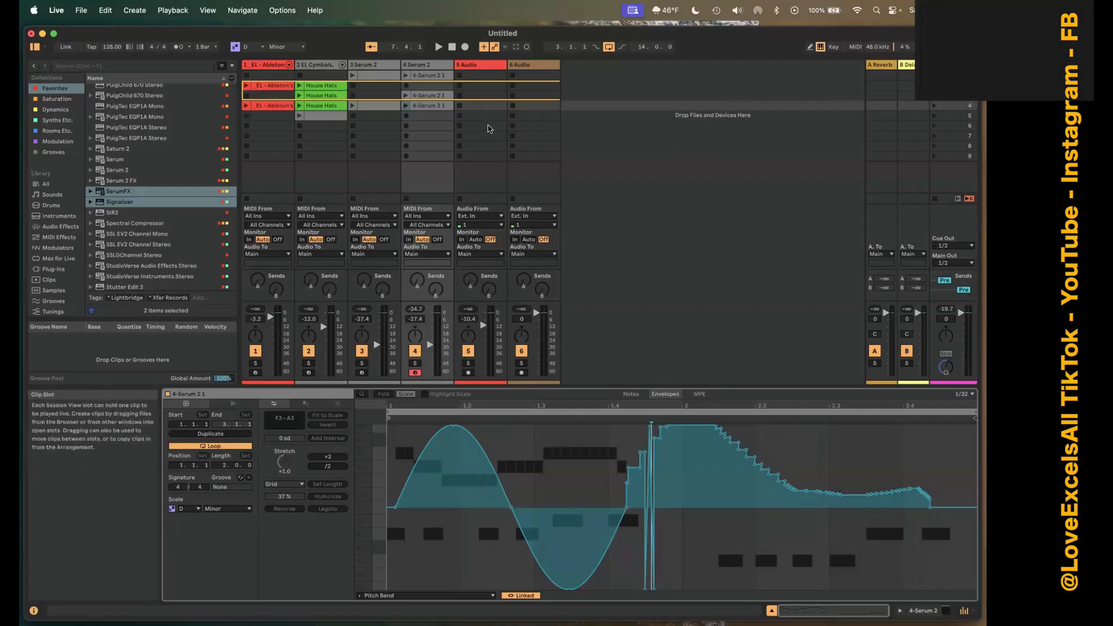
key(a)
key(a)
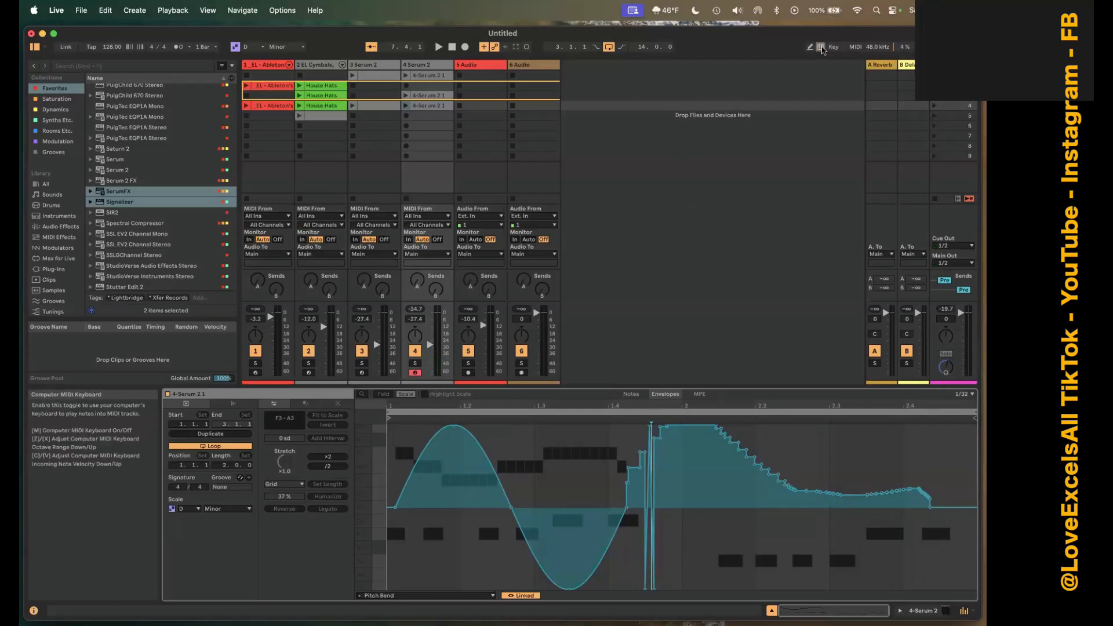
key(a)
click(820, 48)
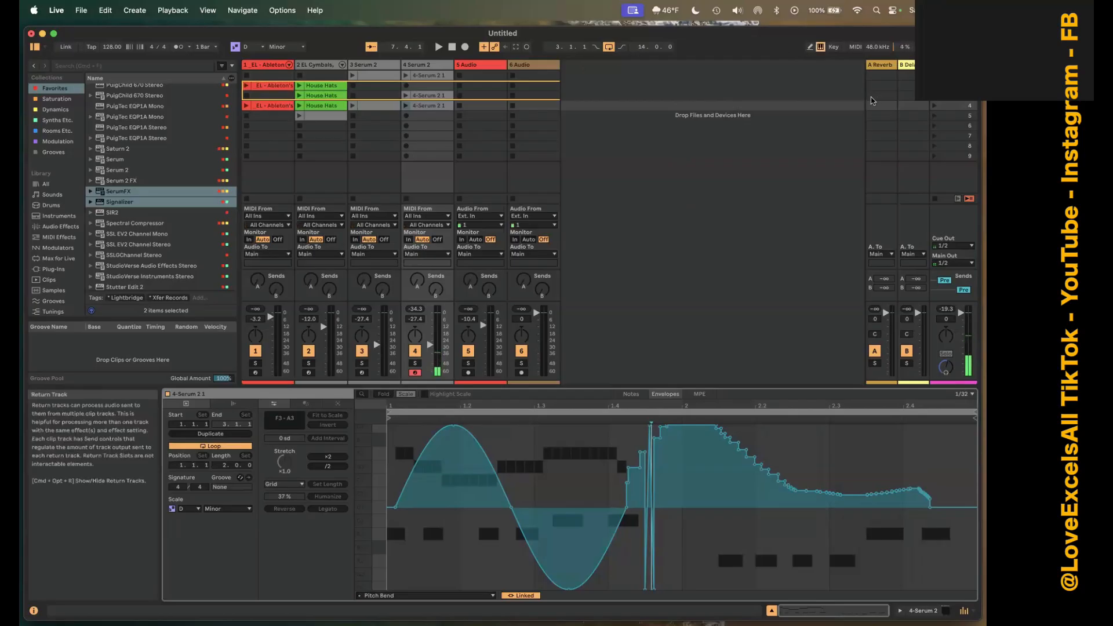
Select the 3 Serum 2 track and compare Key Map Mode with MIDI Map Mode, leaving both off.
click(362, 65)
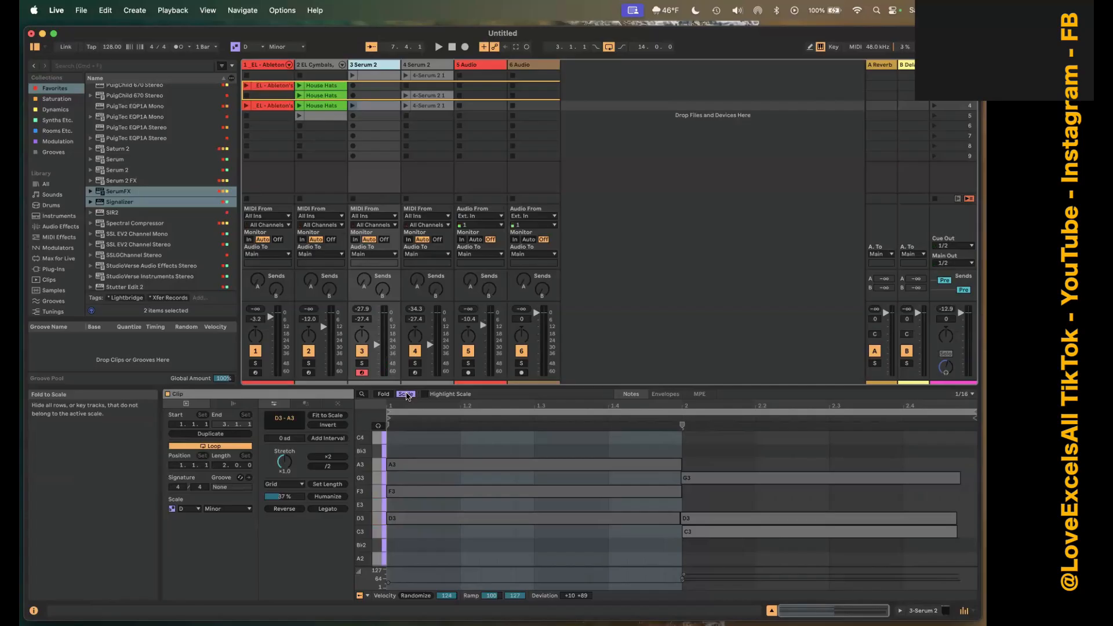
click(833, 47)
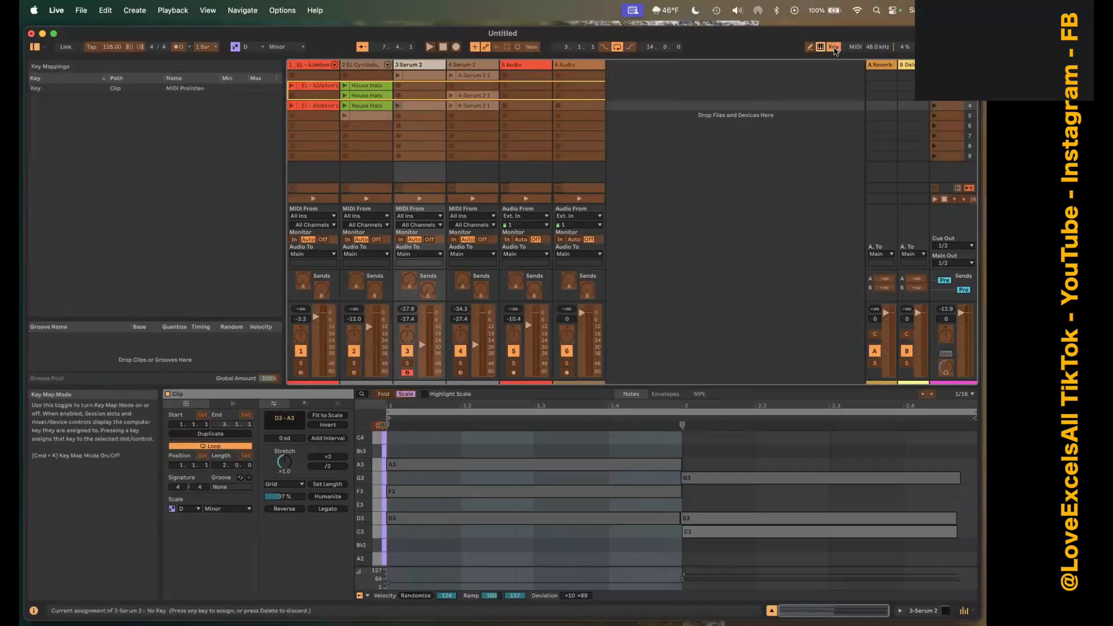
click(833, 49)
click(856, 49)
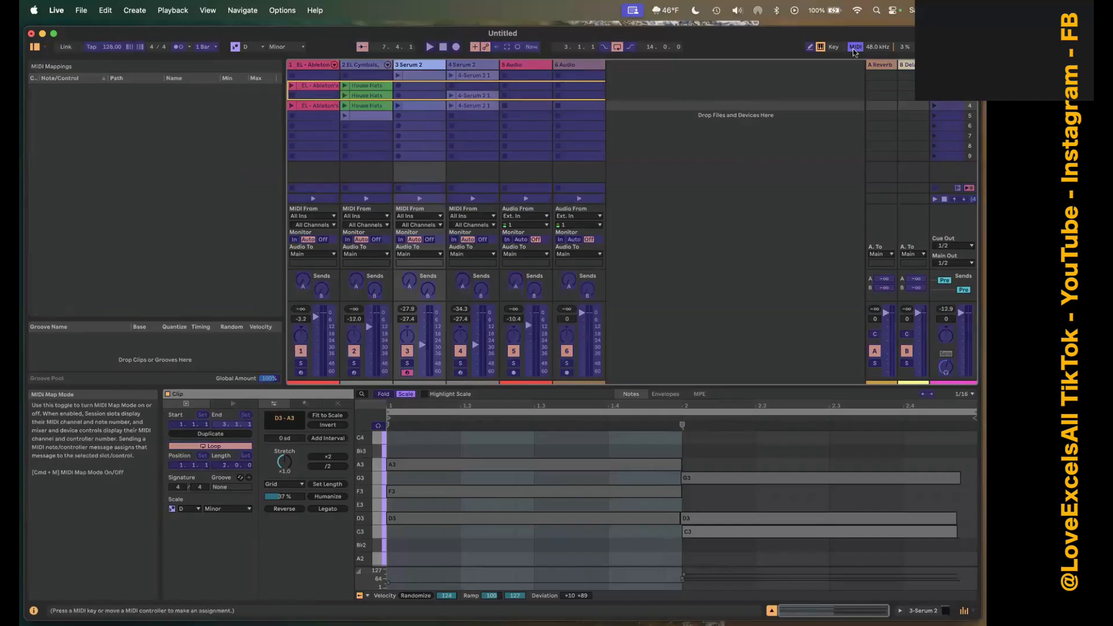
click(855, 49)
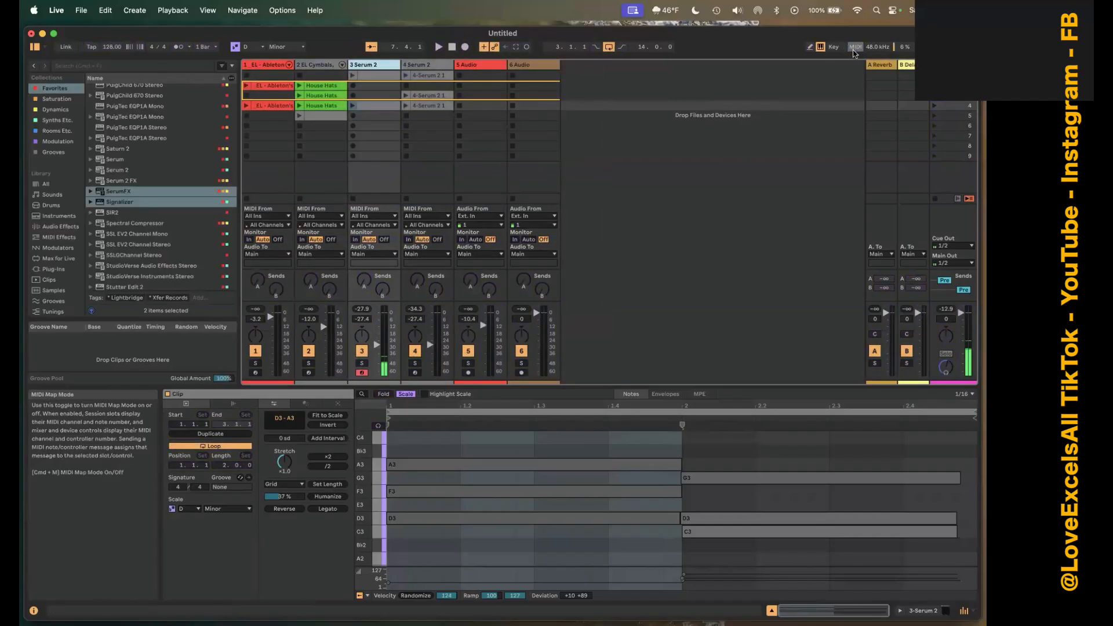
click(835, 48)
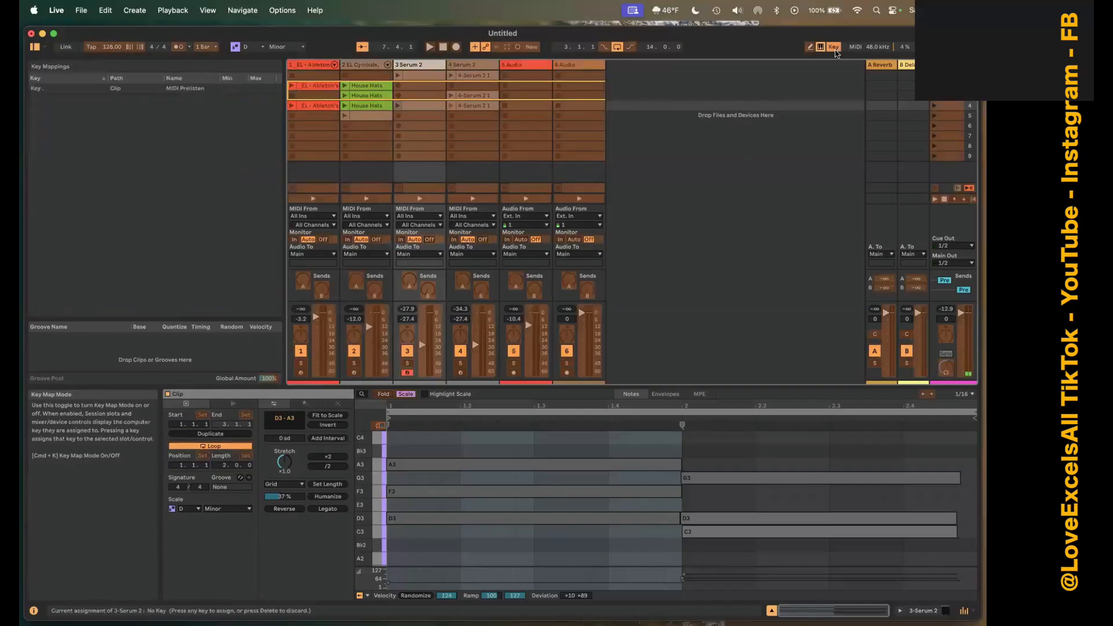
click(835, 48)
click(855, 47)
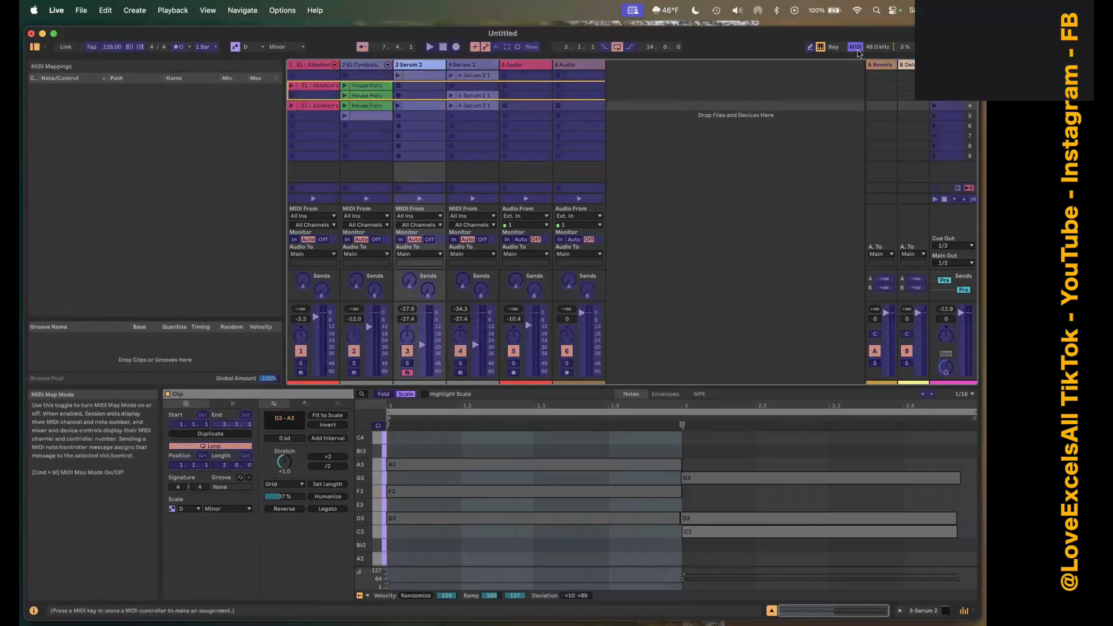
click(856, 49)
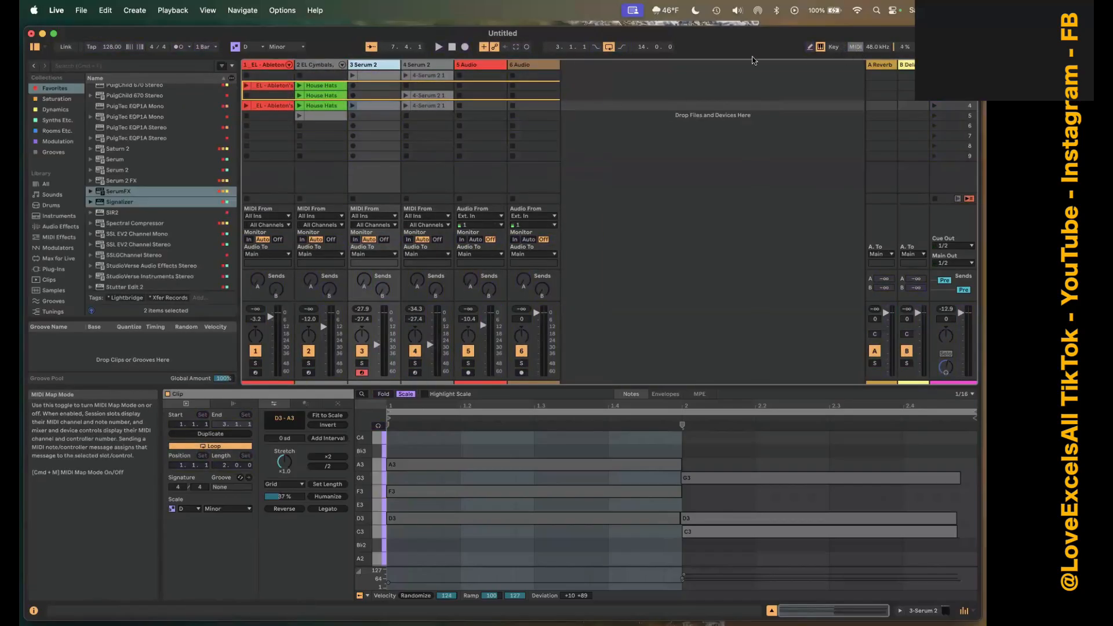
Toggle the 4 Serum 2 track's activator off and on repeatedly, leaving the track active.
click(415, 351)
click(415, 351)
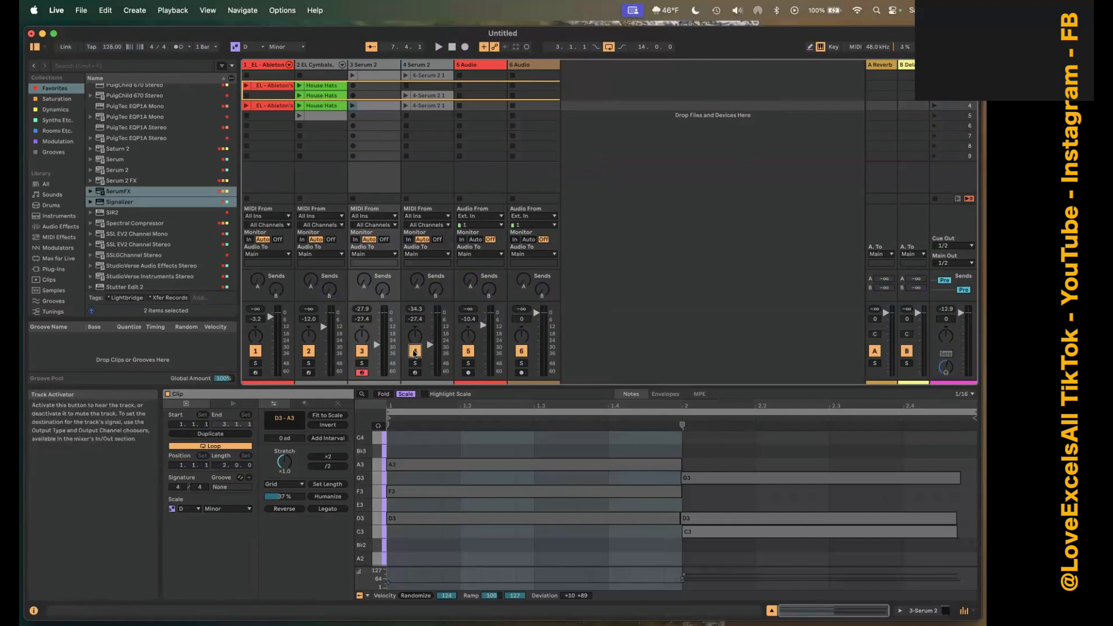
click(415, 351)
click(419, 353)
click(419, 354)
click(419, 354)
click(419, 353)
In Key Map Mode, assign the slash key to the 4 Serum 2 track's activator, and leave the mode.
click(833, 46)
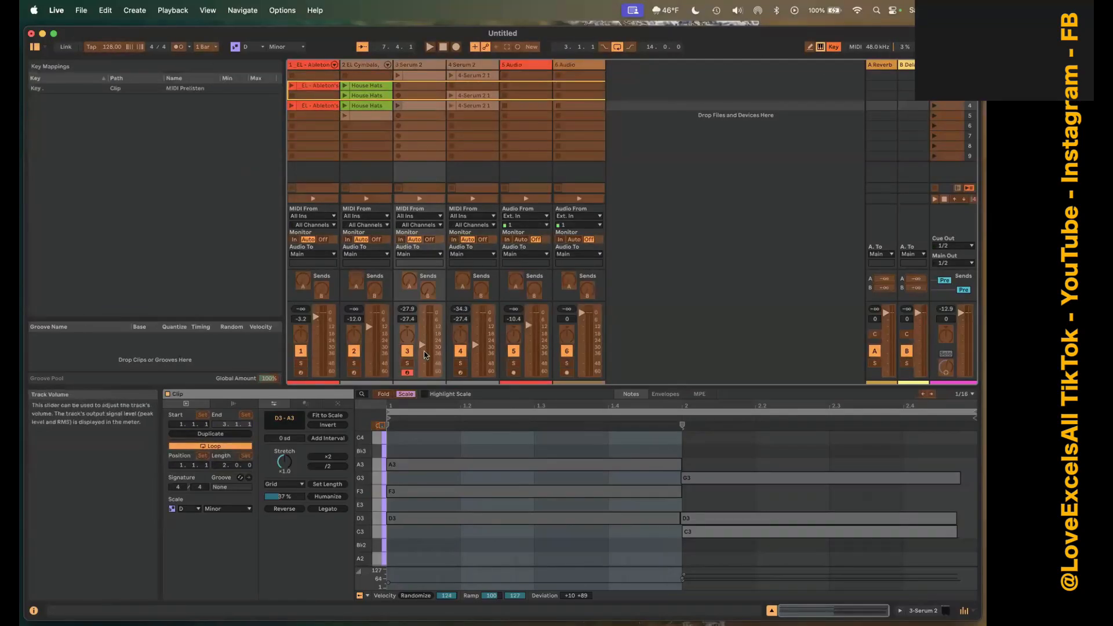
click(460, 351)
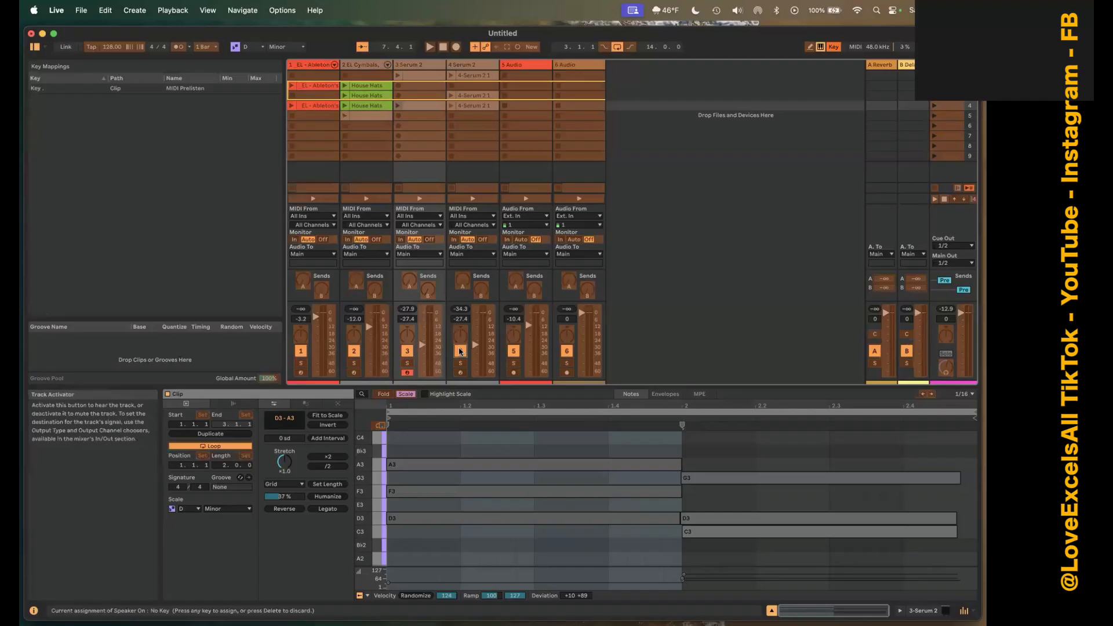
key(slash)
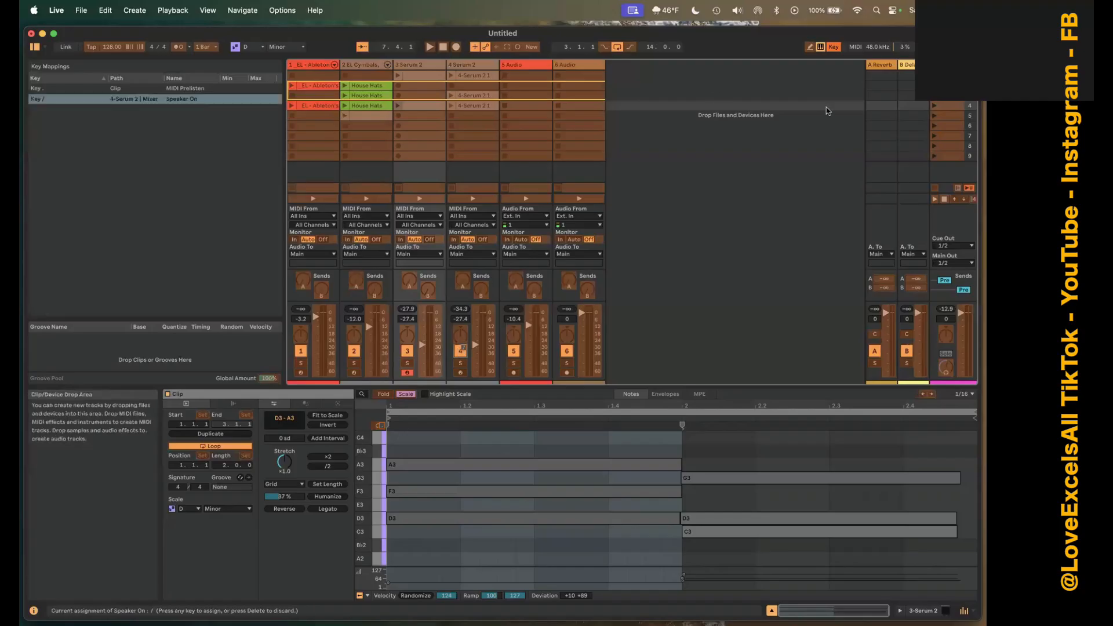
click(833, 48)
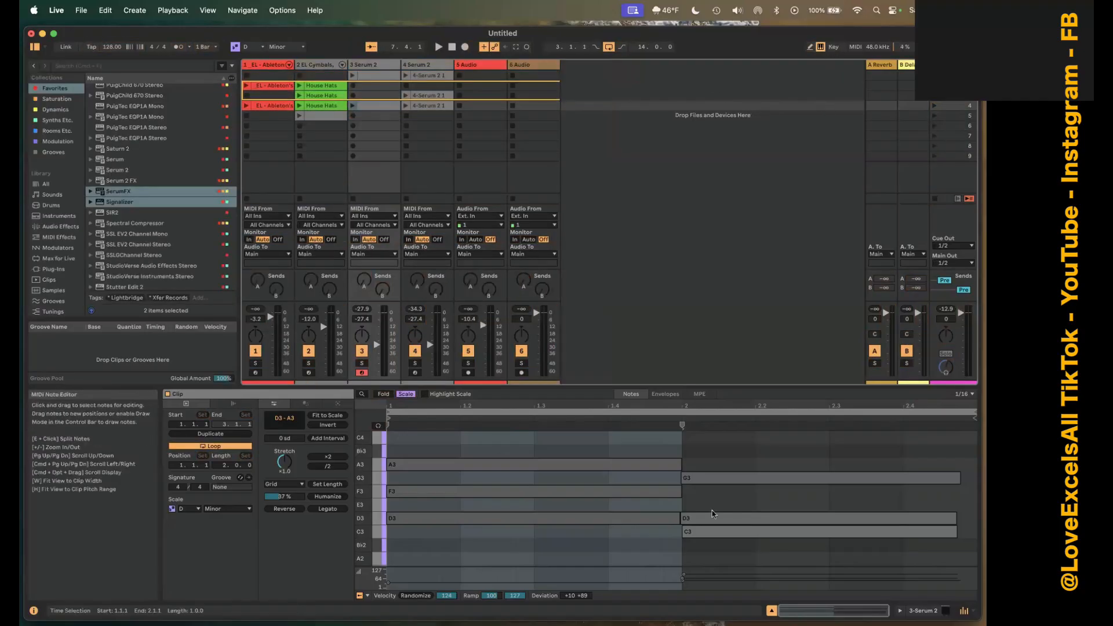
Test the slash mapping by toggling the 4 Serum 2 track off and on repeatedly, leaving the track active.
key(slash)
key(slash)
key(slash)
key(slash)
key(slash)
key(slash)
key(slash)
key(slash)
key(slash)
key(slash)
key(slash)
key(slash)
click(418, 356)
click(418, 356)
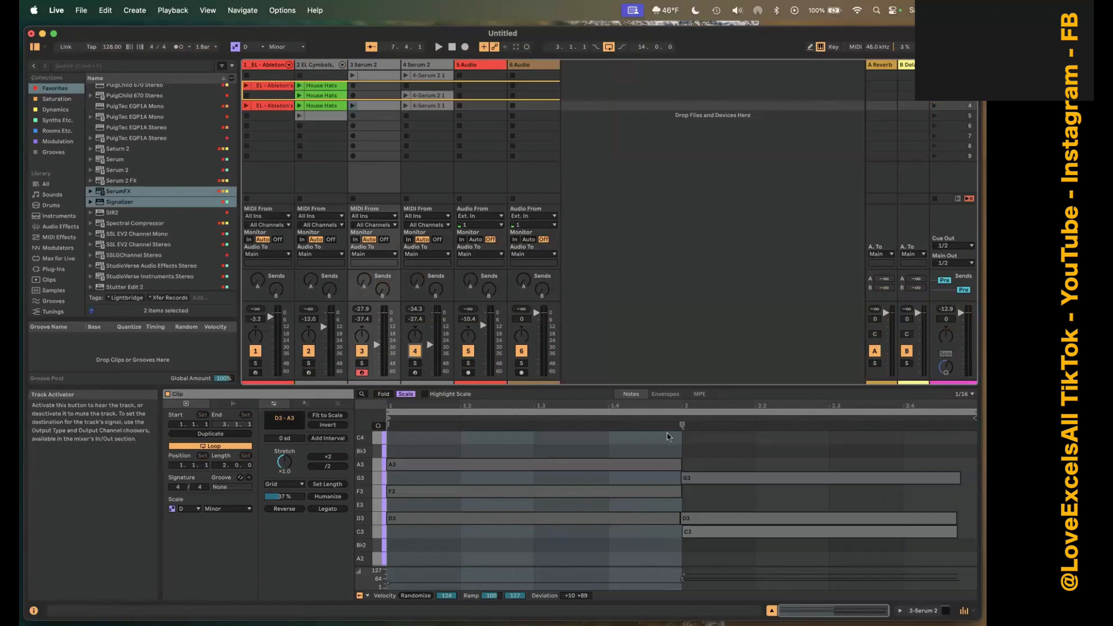
key(F4)
key(F4)
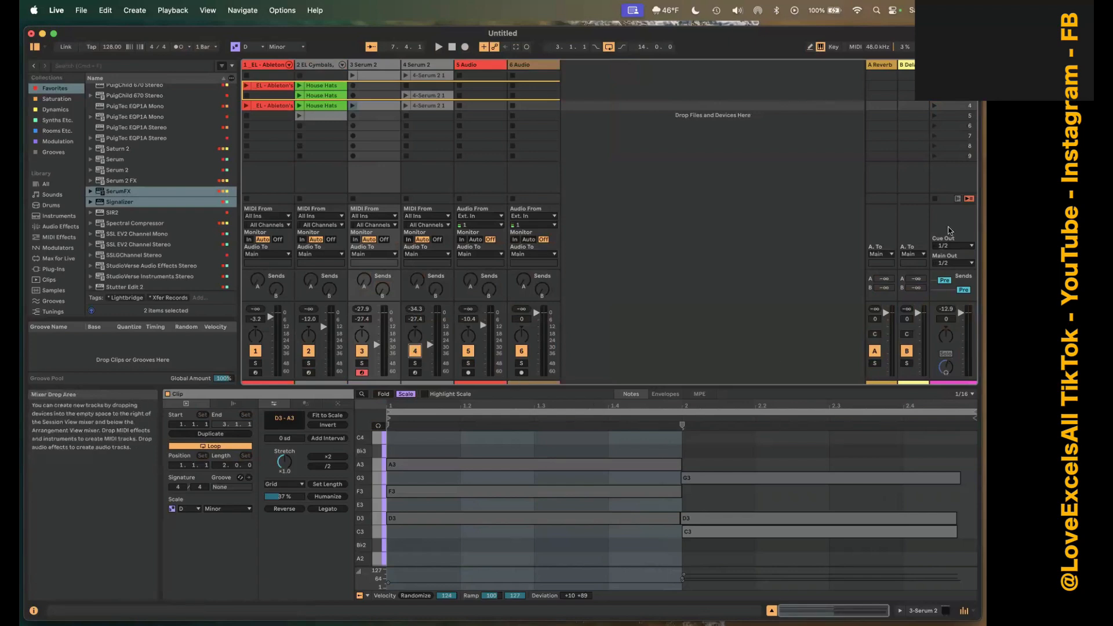
Delete the Speaker On and MIDI Prelisten key mappings, and turn off Key Map Mode.
click(835, 51)
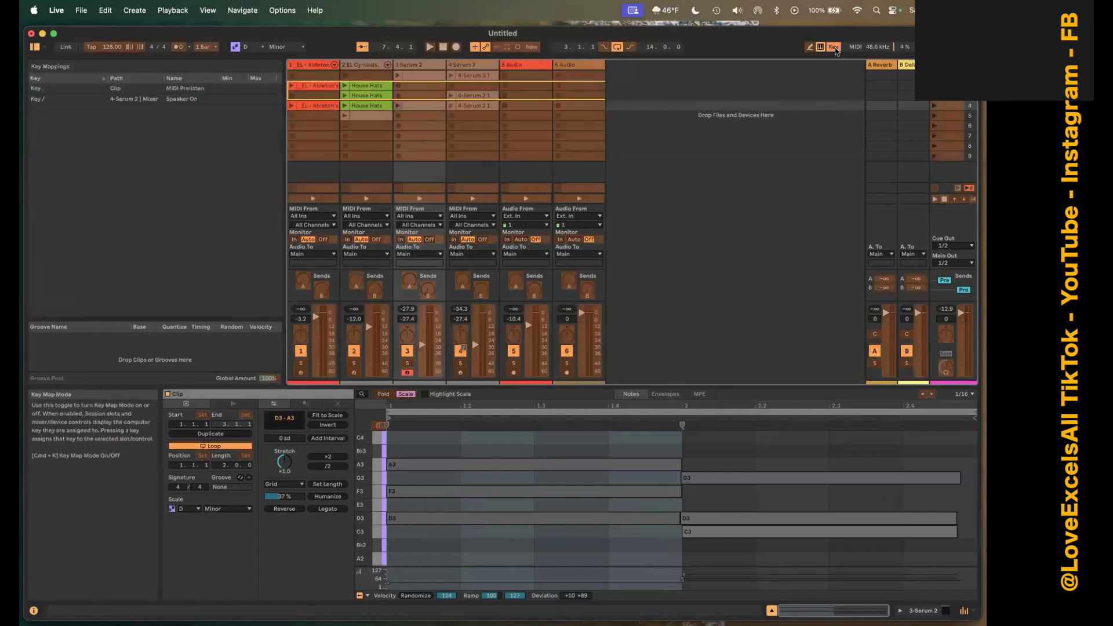
click(198, 110)
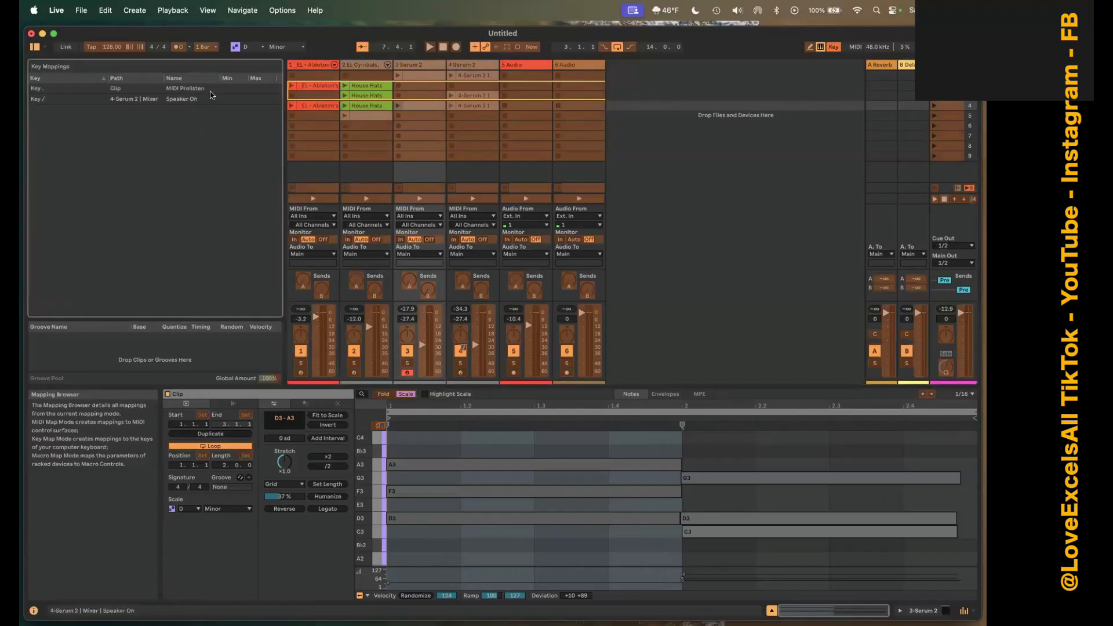
click(212, 98)
key(Delete)
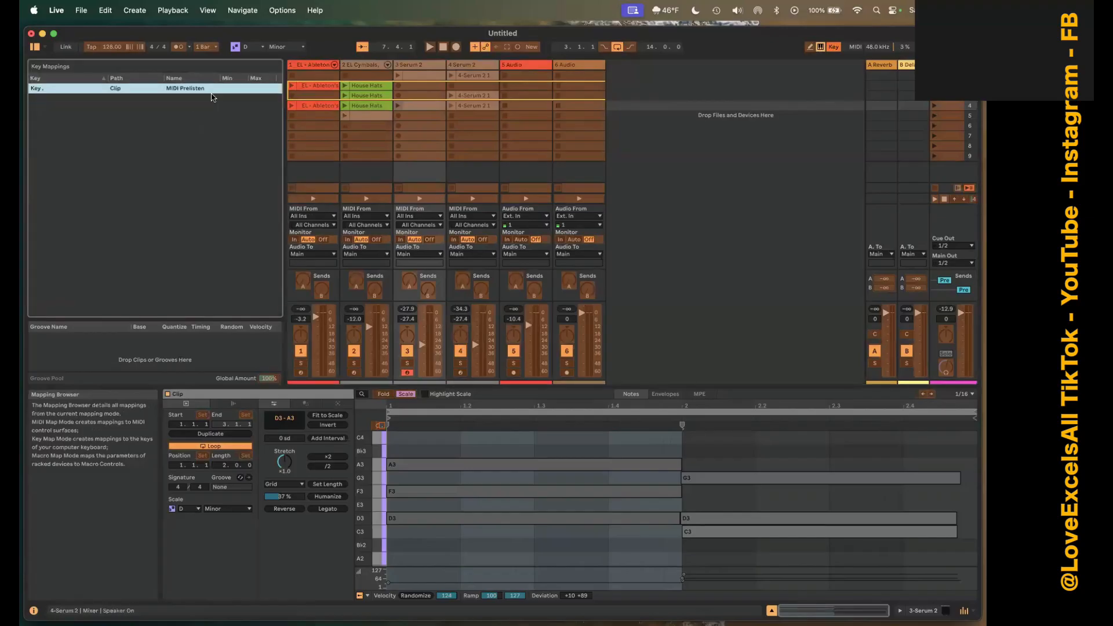
key(Delete)
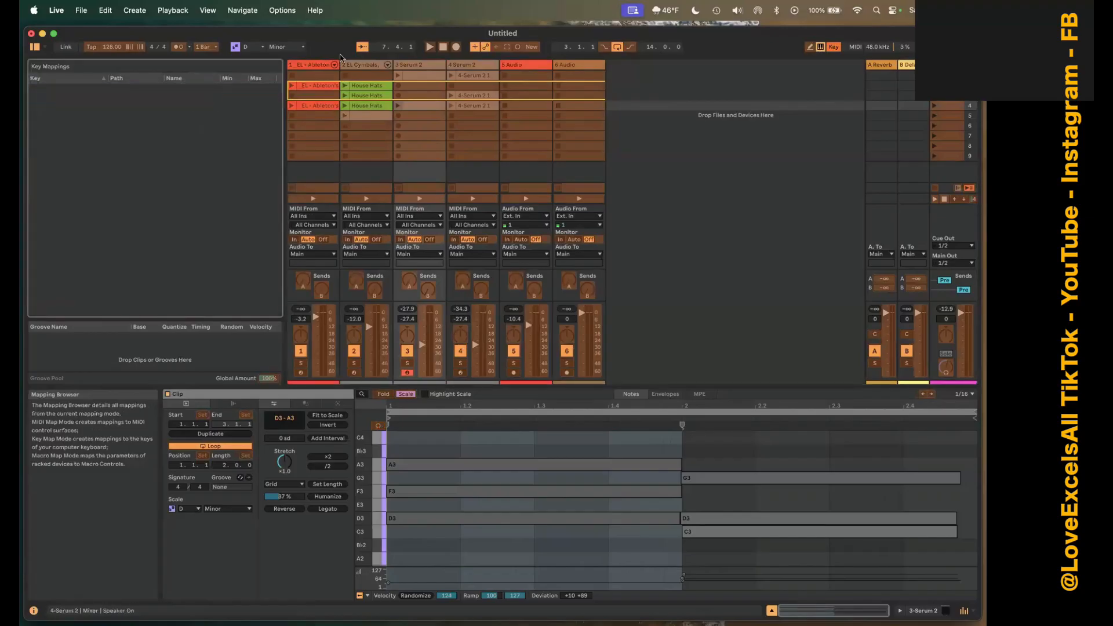
click(840, 49)
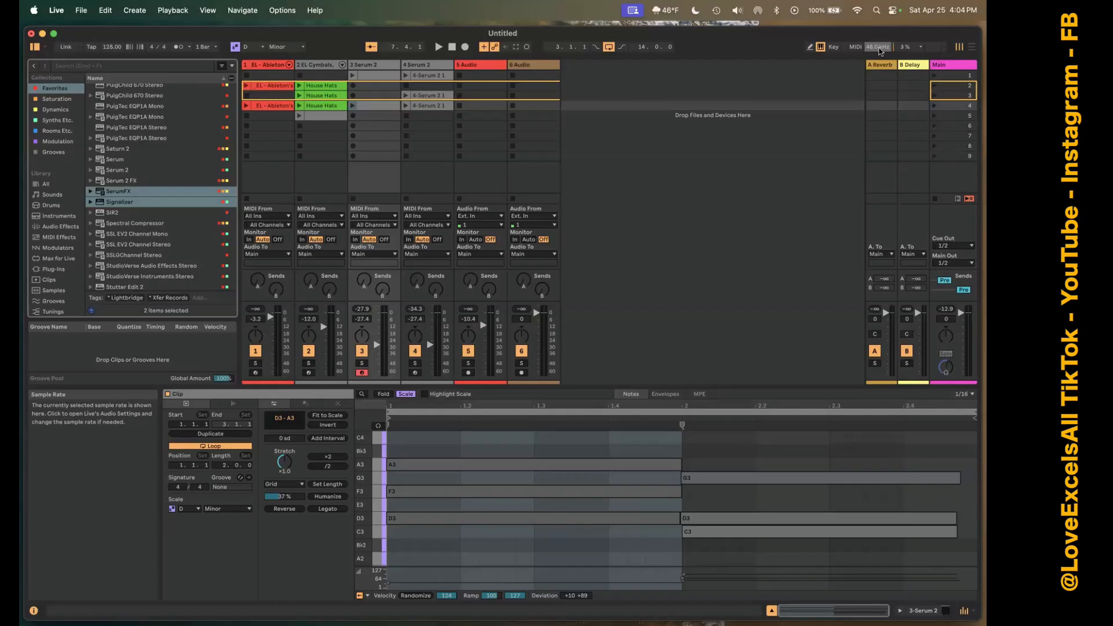
Switch between MIDI Map Mode and Key Map Mode to compare their mapping lists, leaving both off.
click(855, 47)
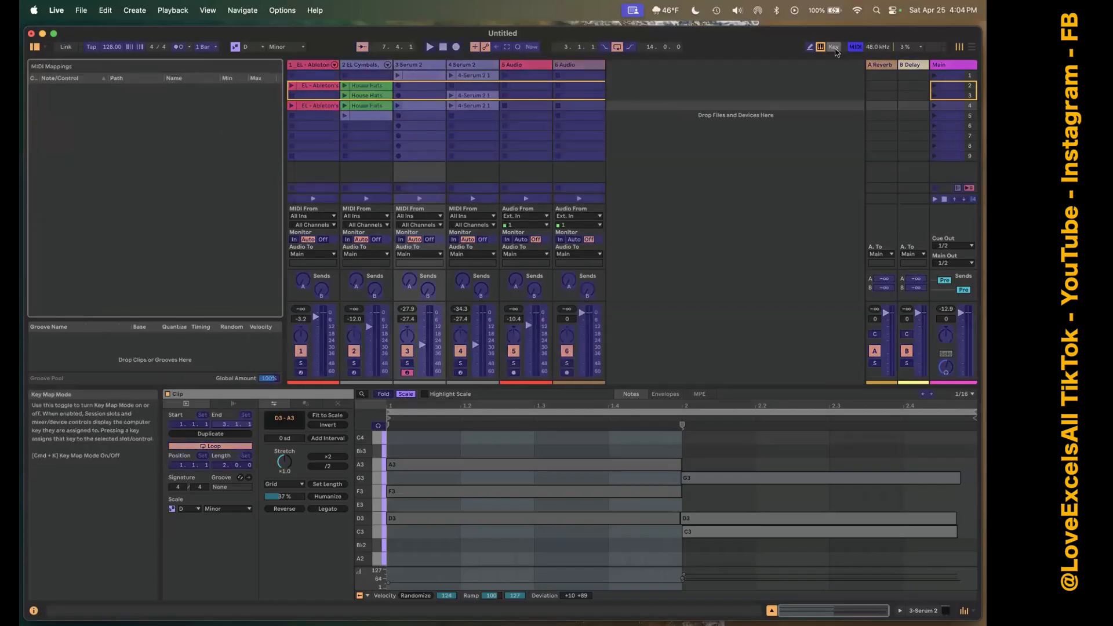
click(834, 47)
click(858, 48)
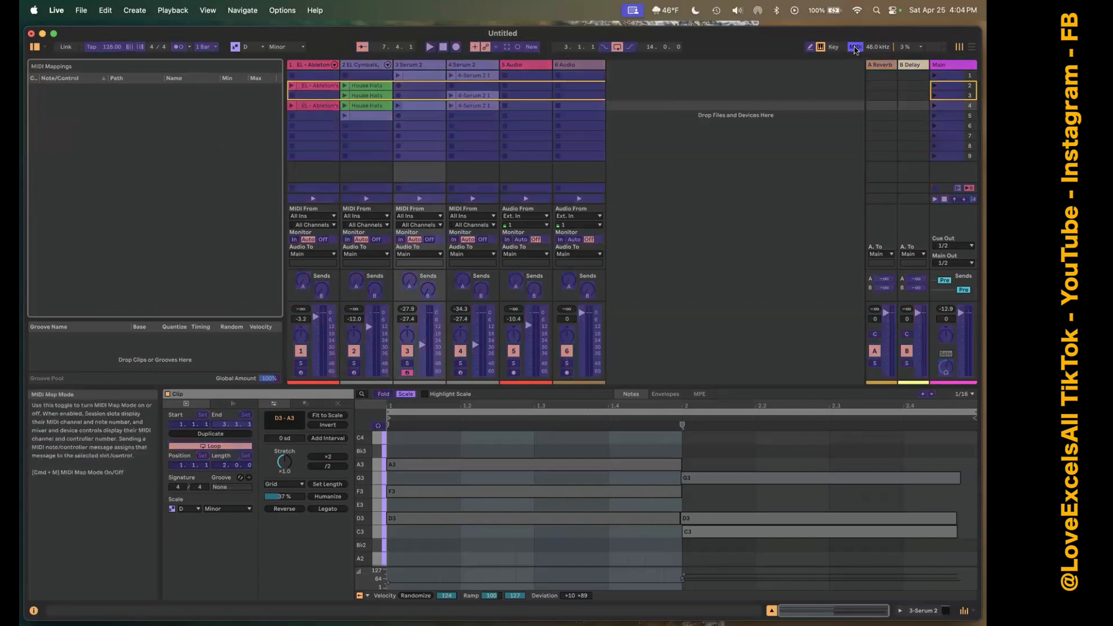
click(855, 49)
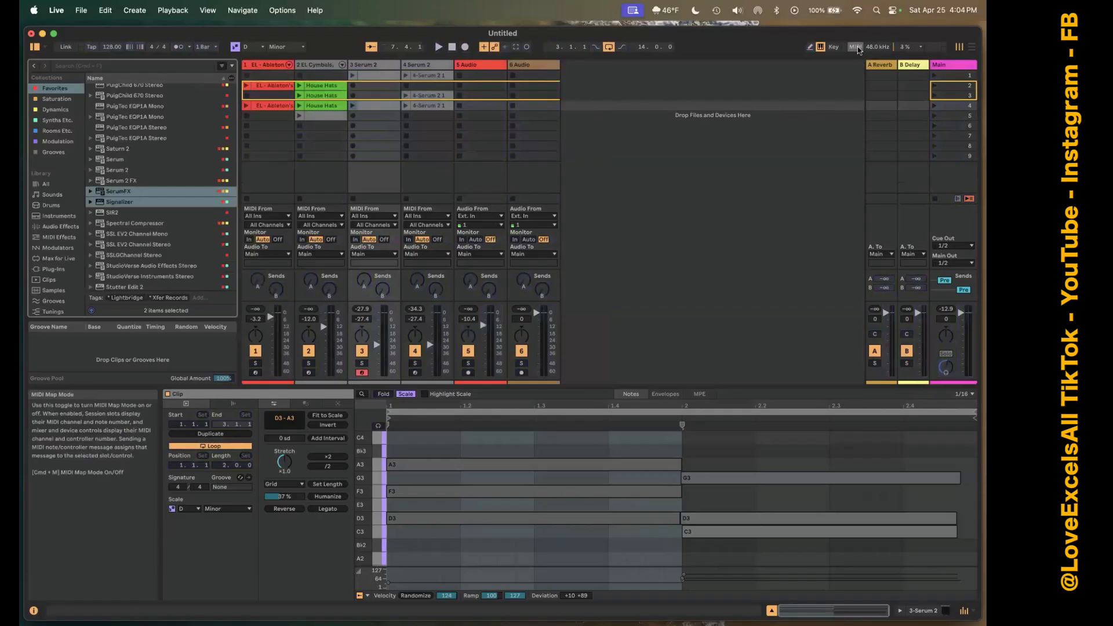
Select the 4 Serum 2 track's activator as a MIDI mapping target, and leave MIDI Map Mode without assigning a control.
click(855, 49)
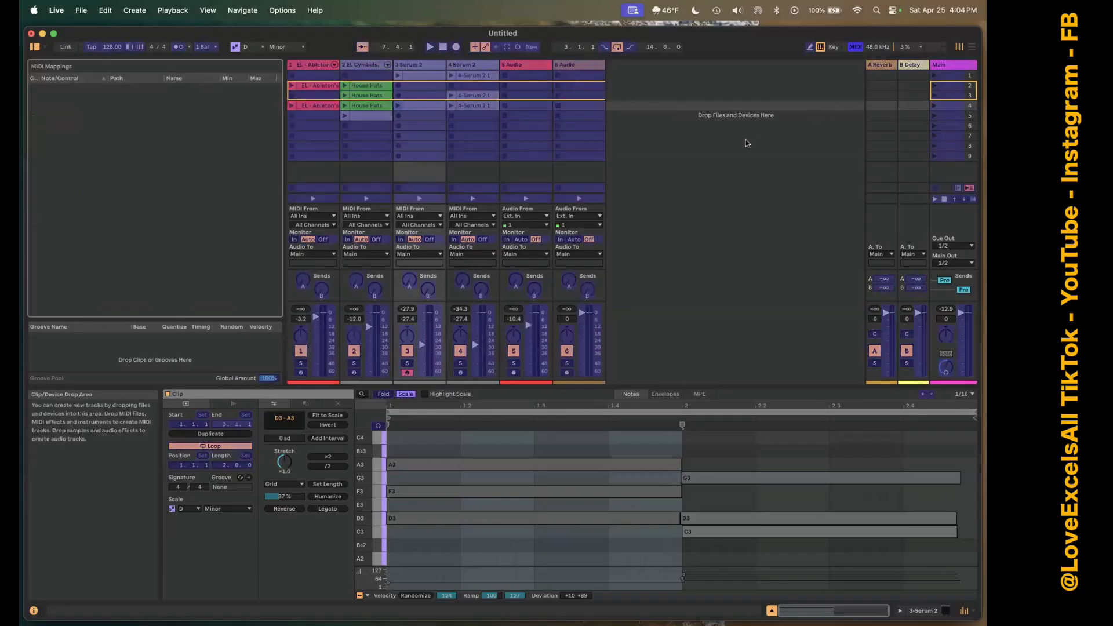
click(461, 350)
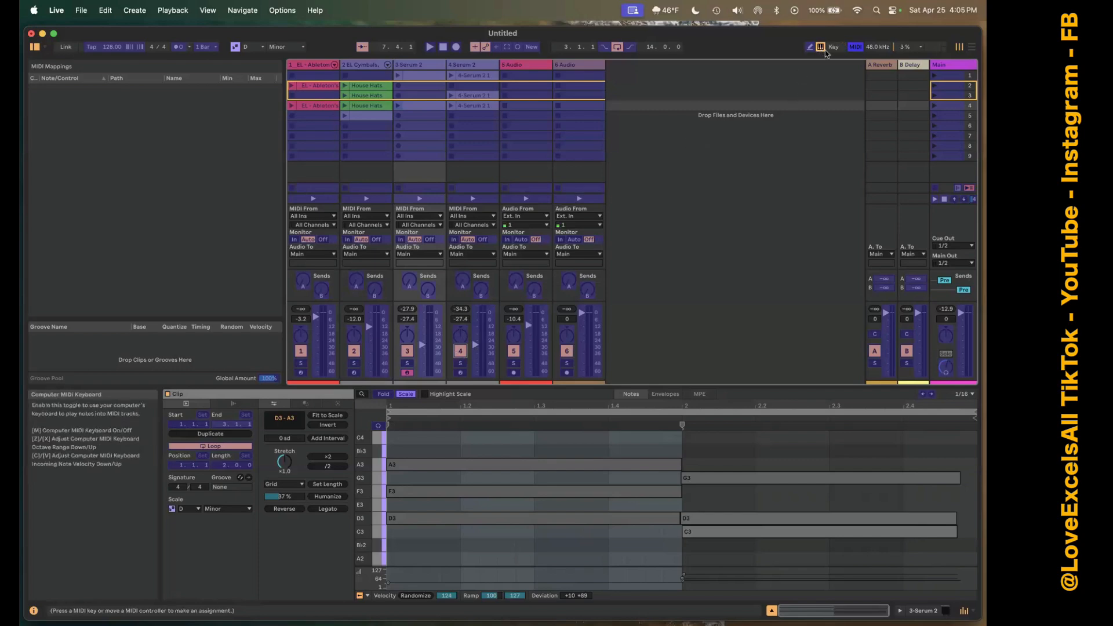
click(856, 49)
click(856, 49)
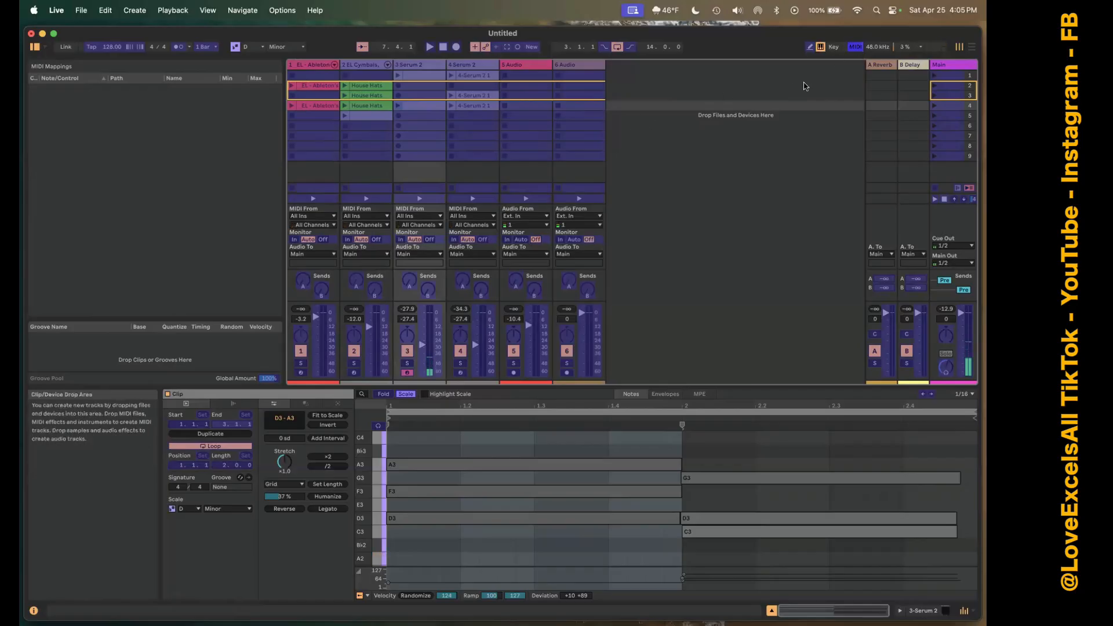
click(461, 351)
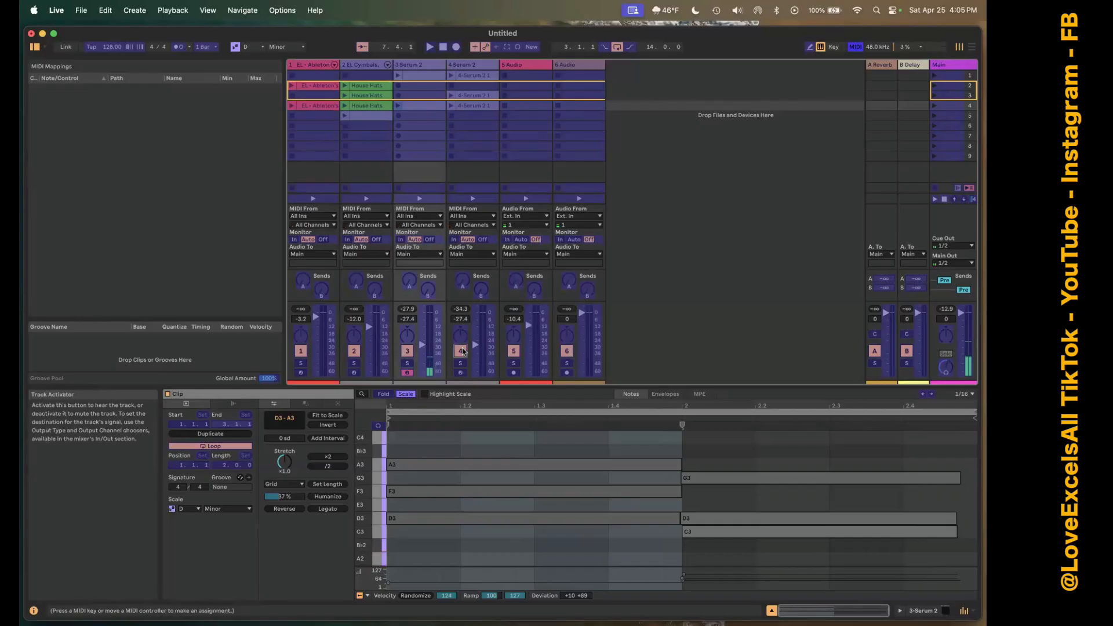
click(855, 46)
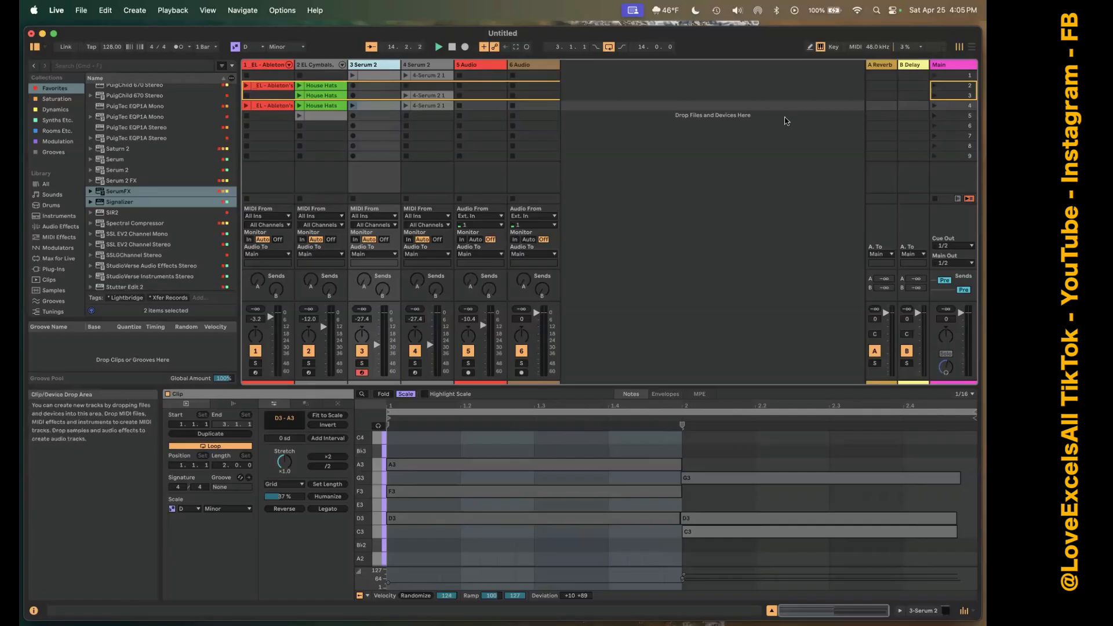
Examine the sample rate, audio devices and buffer size in the Audio settings, and close the settings.
click(878, 47)
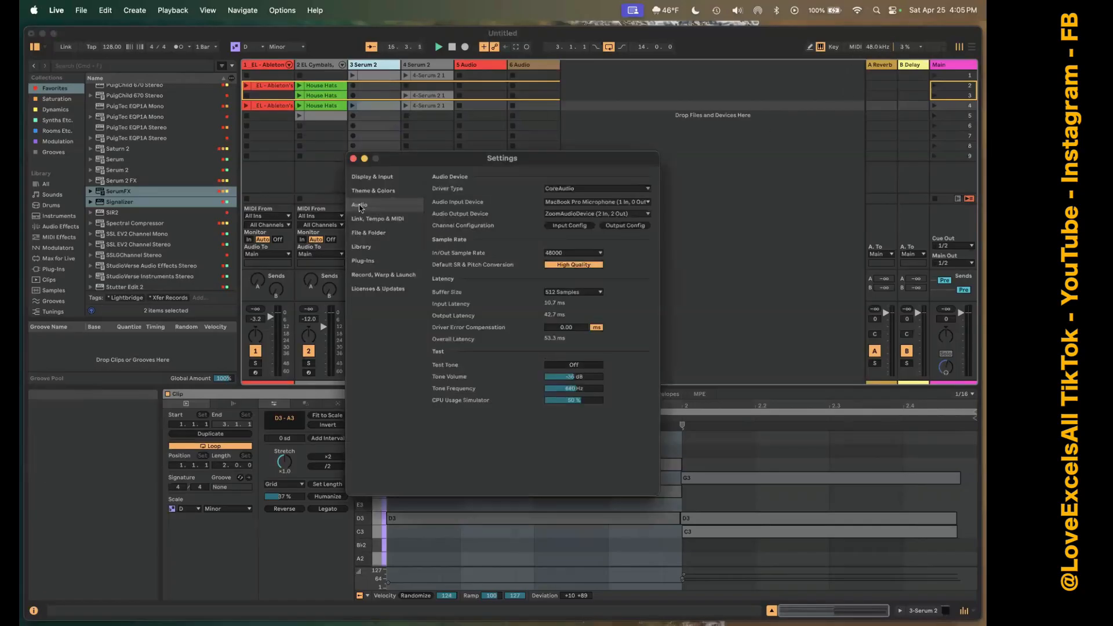
click(353, 158)
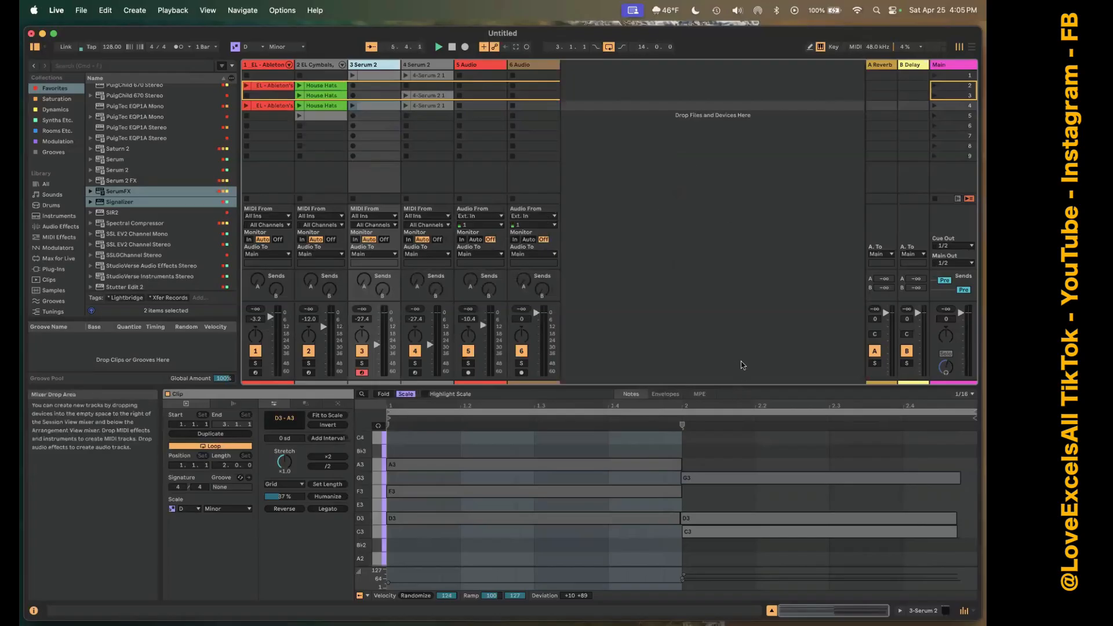
click(877, 47)
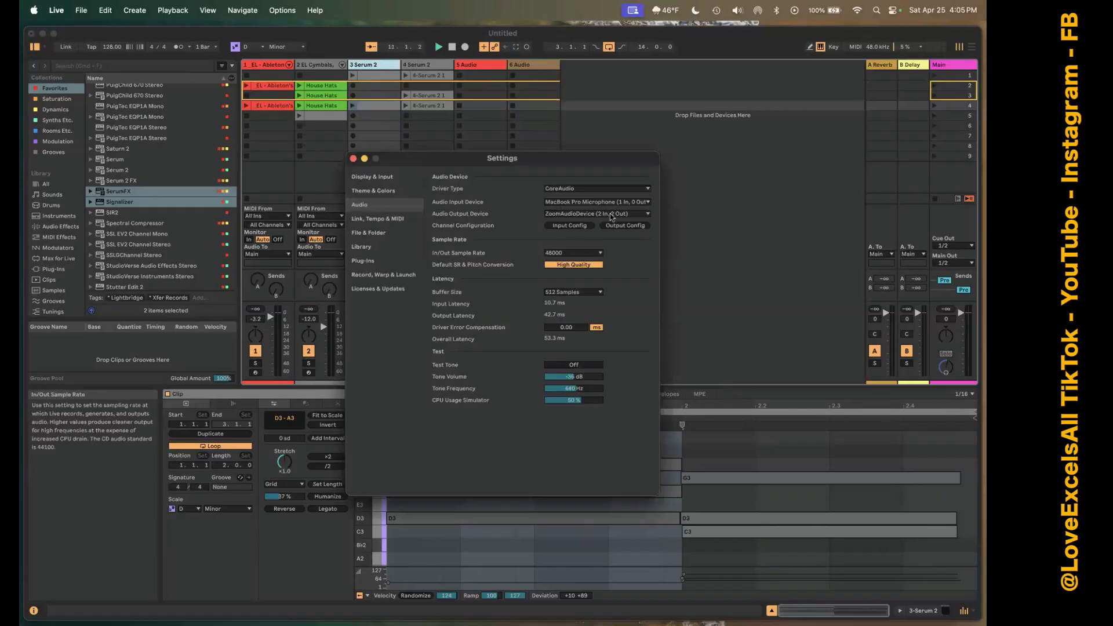
click(353, 158)
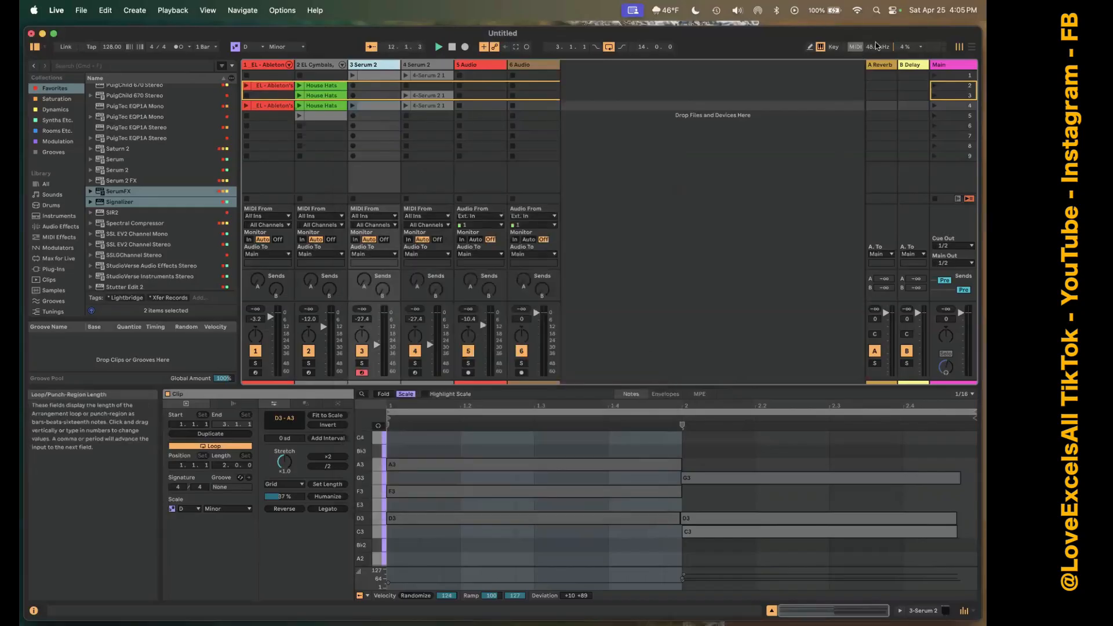
click(873, 47)
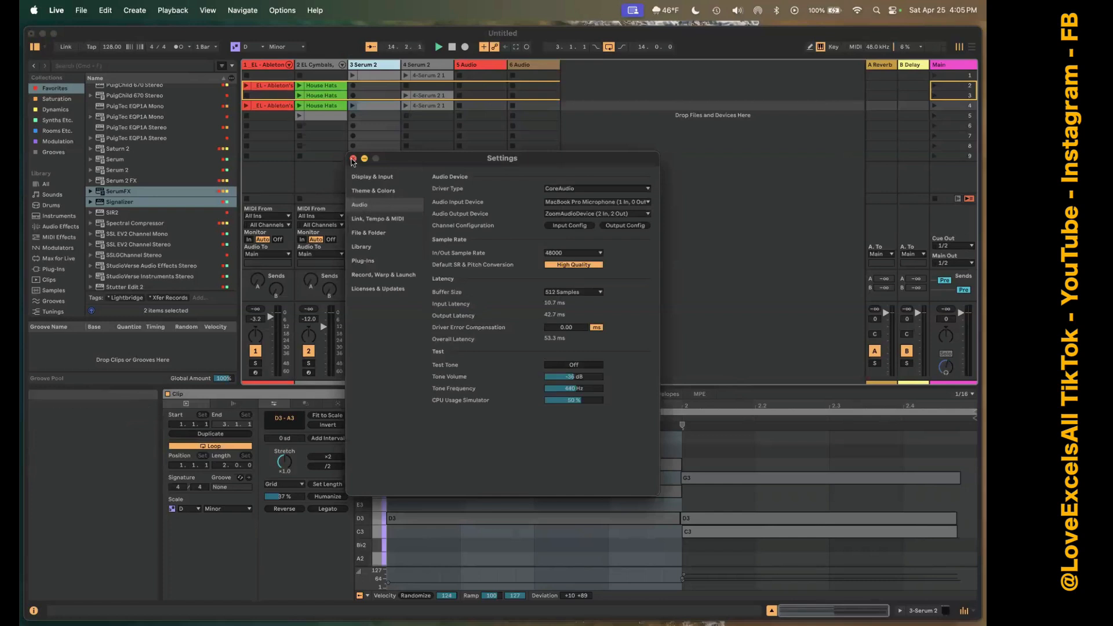
click(353, 159)
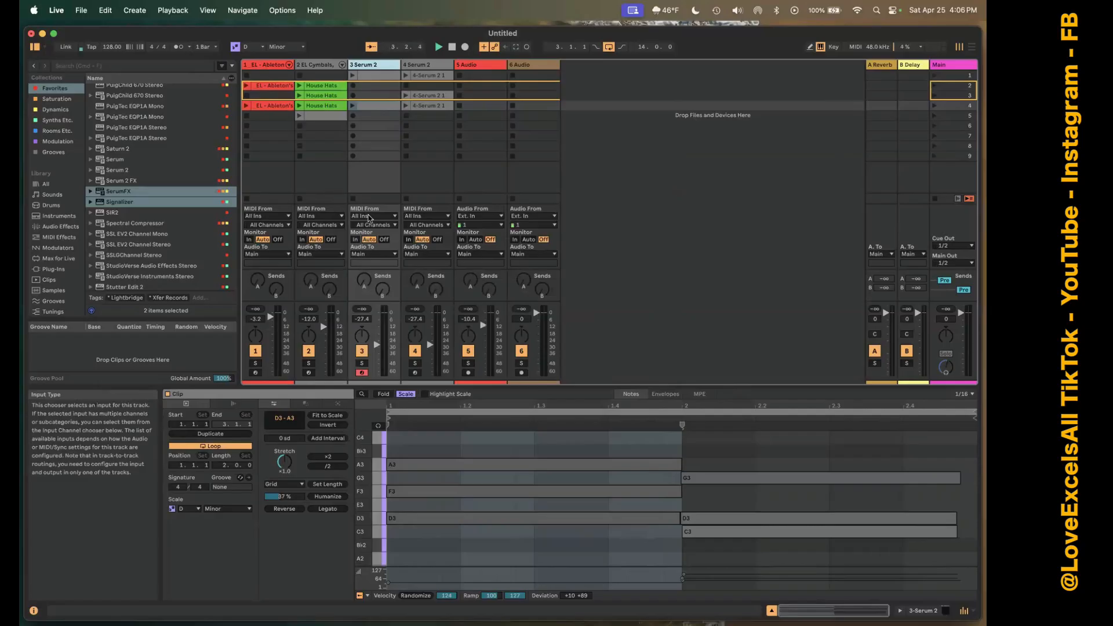
key(super+comma)
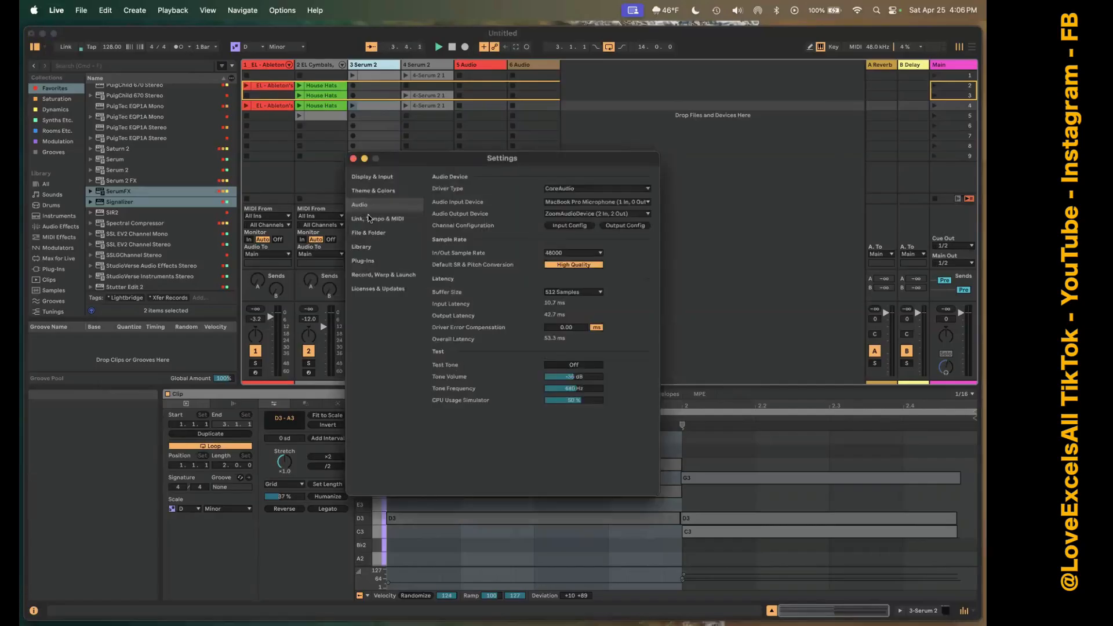
click(353, 159)
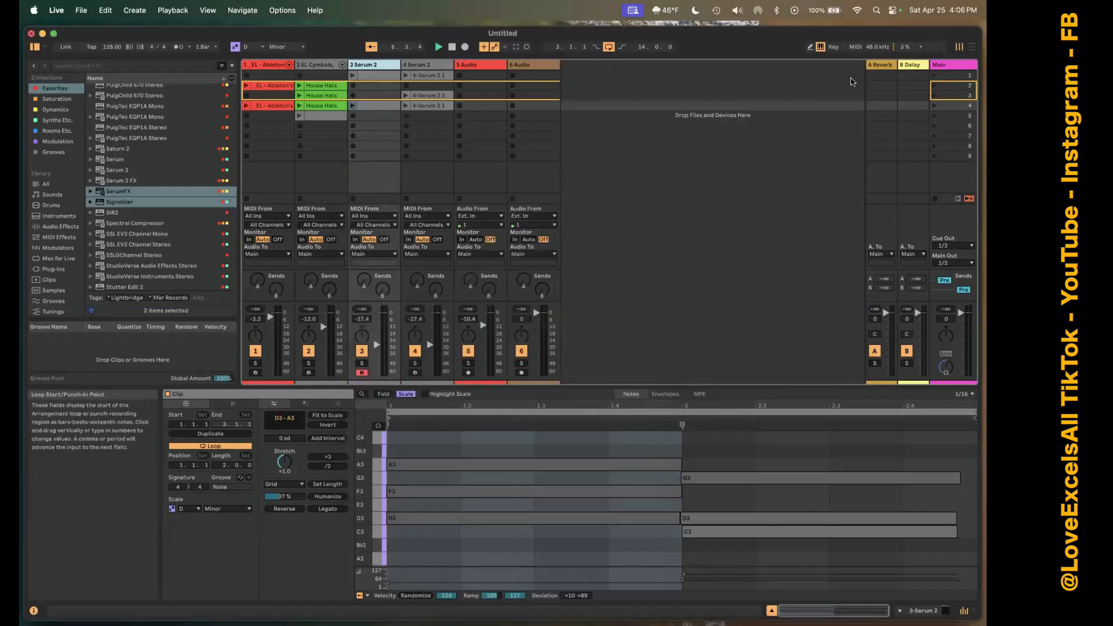
Examine the CPU meter options and the audio configuration reached from them, and close both.
click(912, 51)
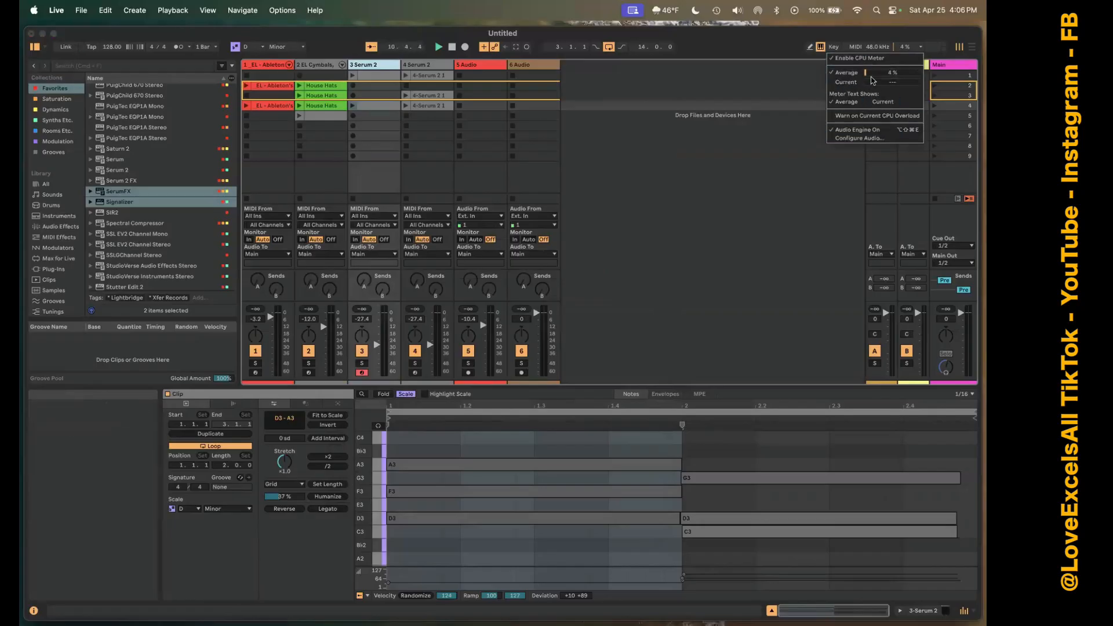
click(868, 138)
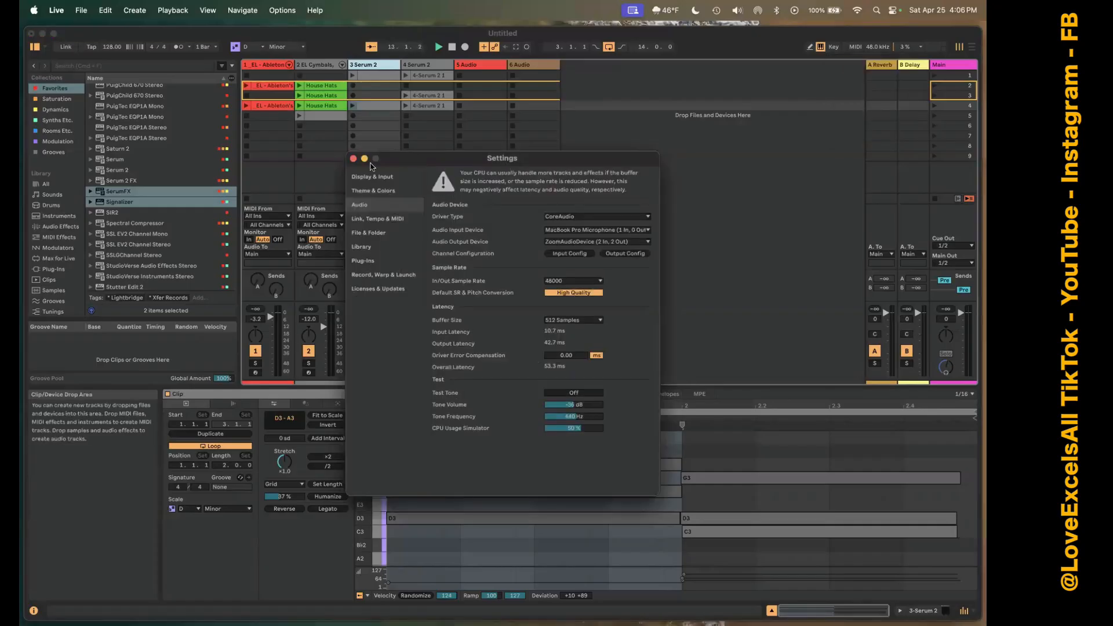
click(353, 158)
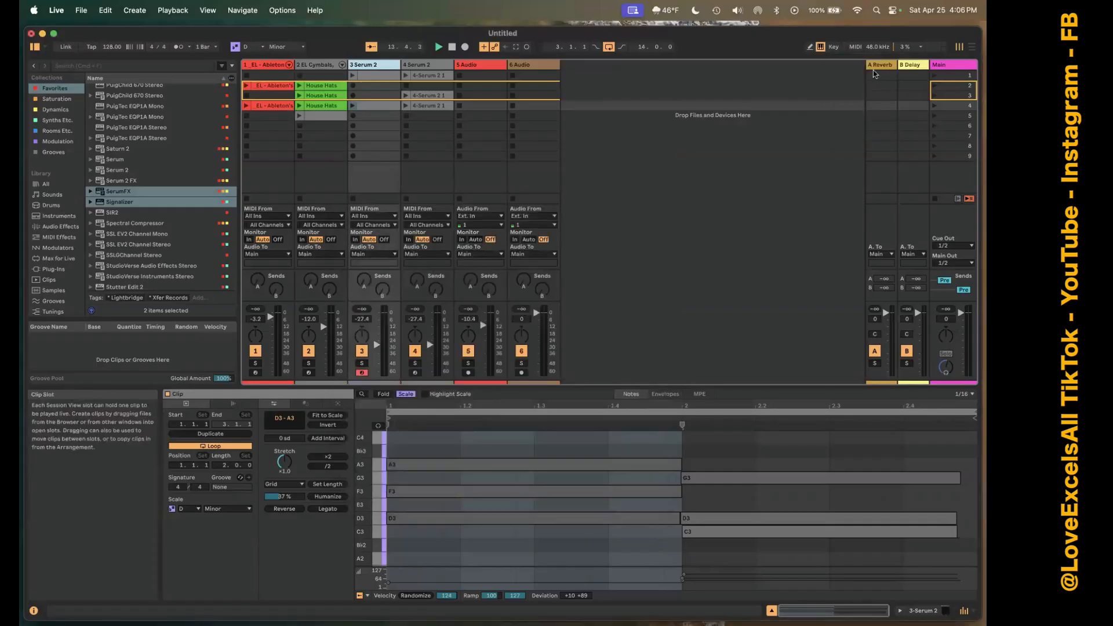
click(919, 47)
click(922, 50)
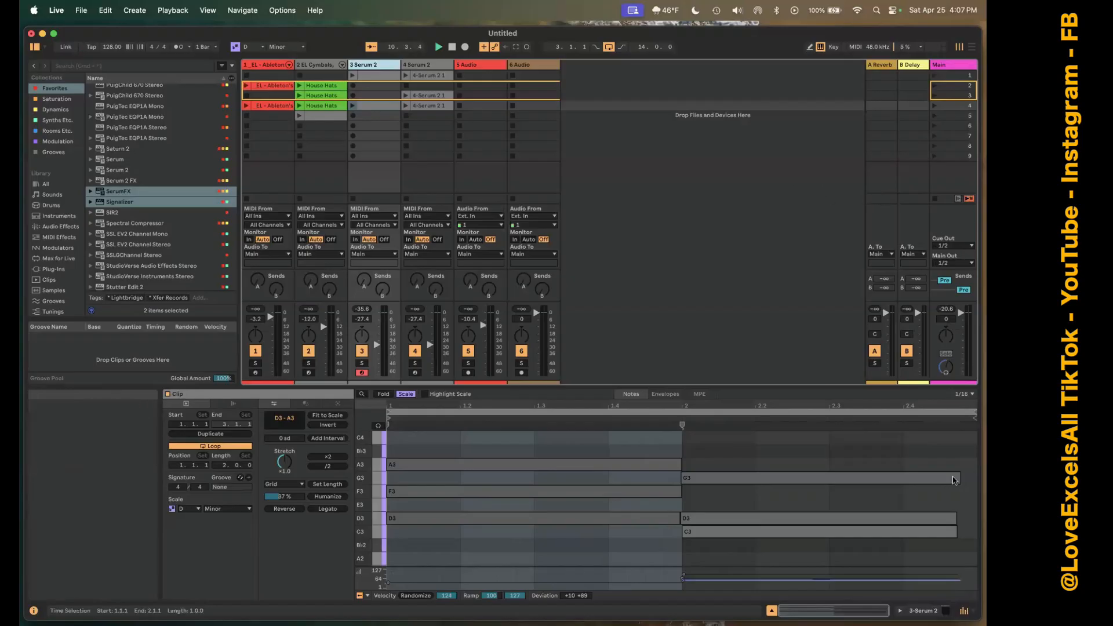
Hide and show the mixer repeatedly, leaving it visible.
click(964, 611)
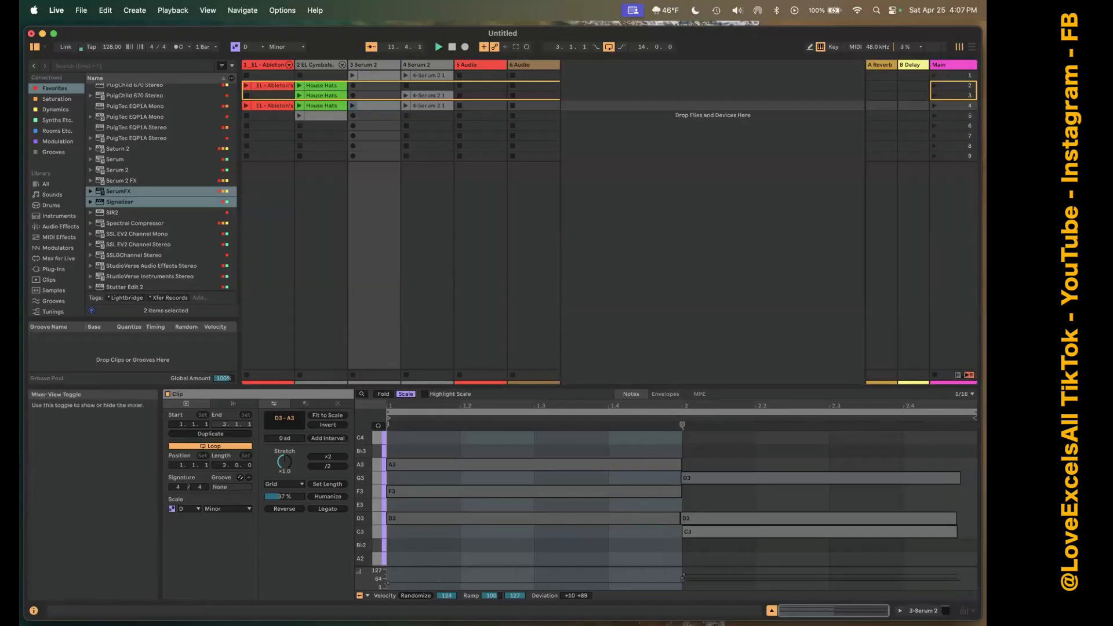
click(963, 611)
click(964, 610)
click(964, 610)
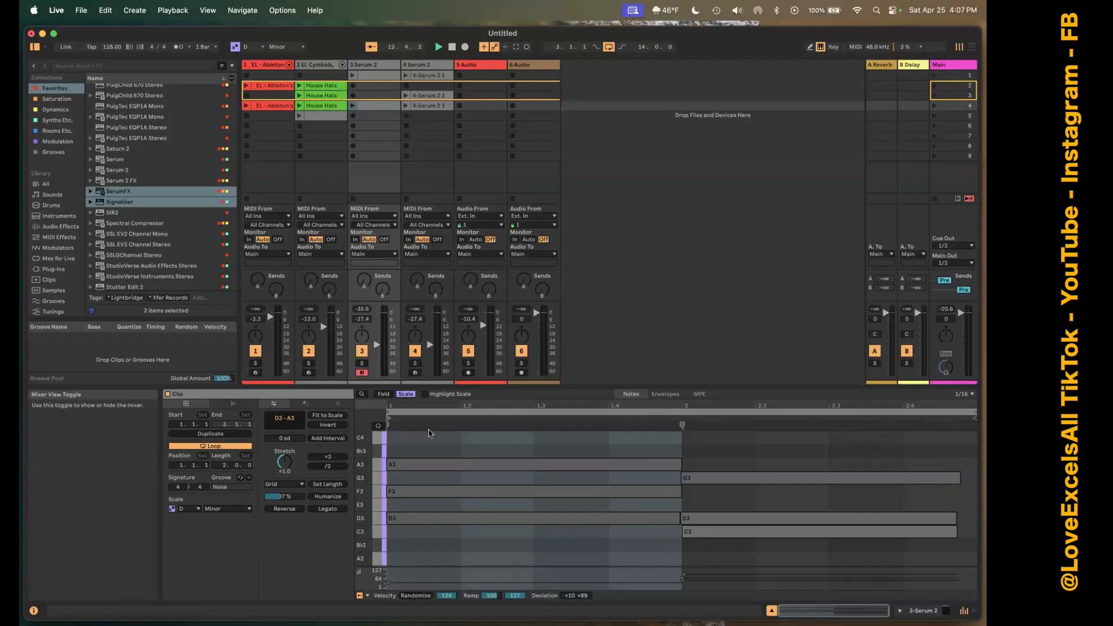
click(964, 610)
click(962, 611)
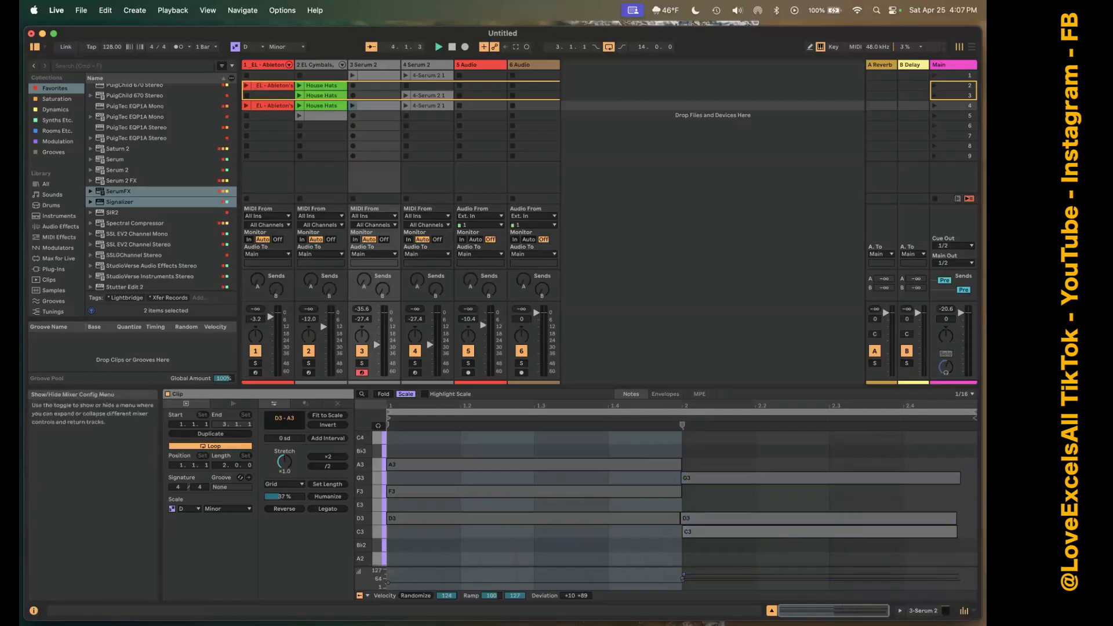
Hide the mixer's In/Out section and show it again.
click(973, 611)
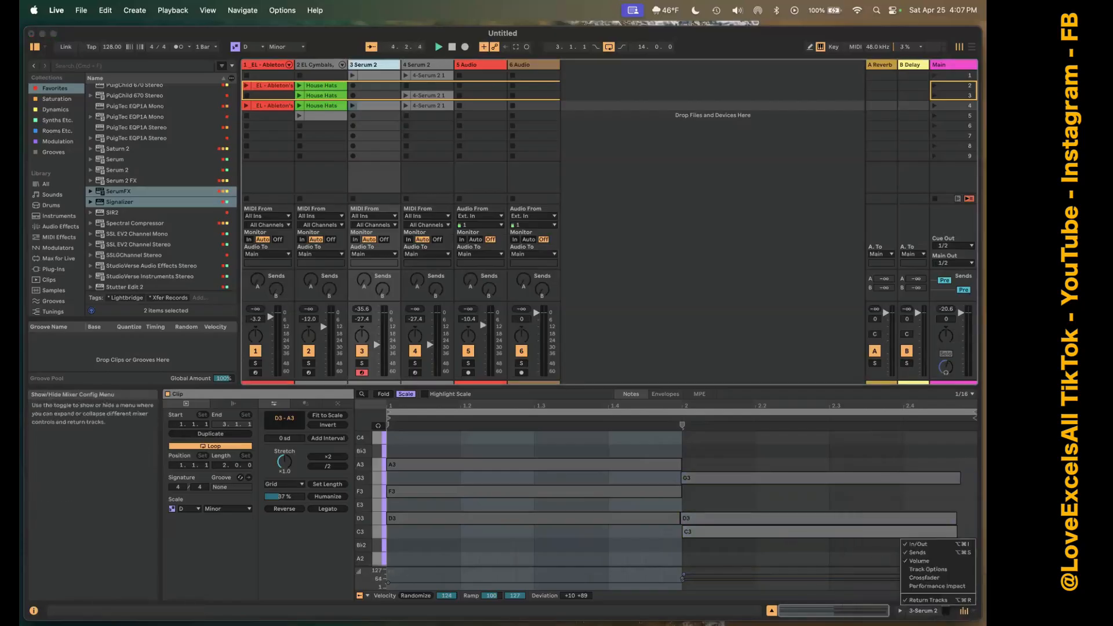
click(924, 546)
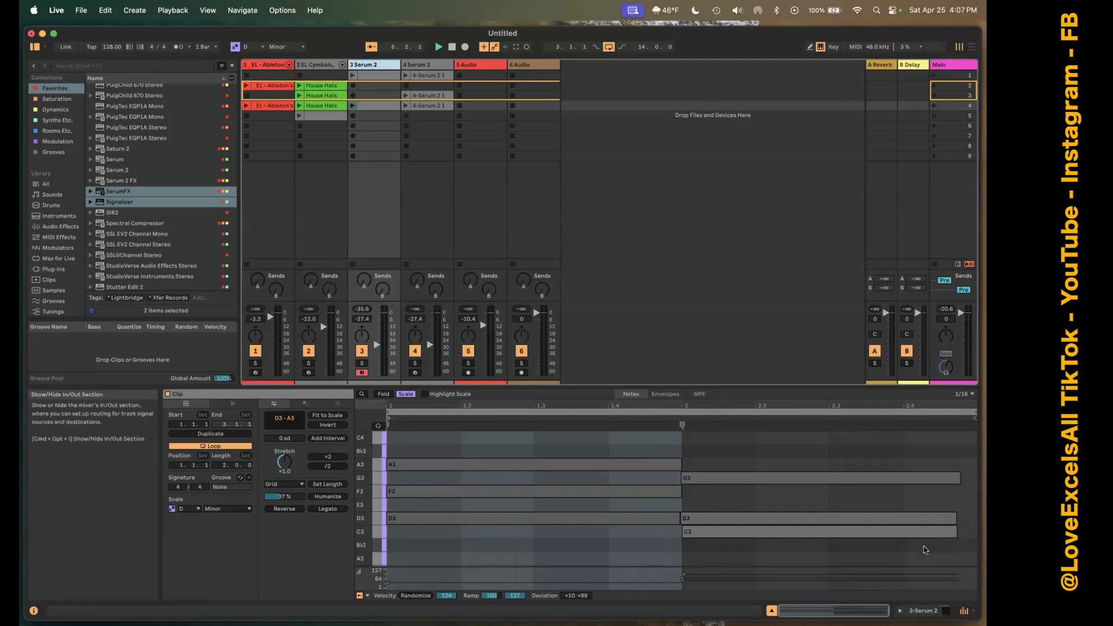
click(973, 611)
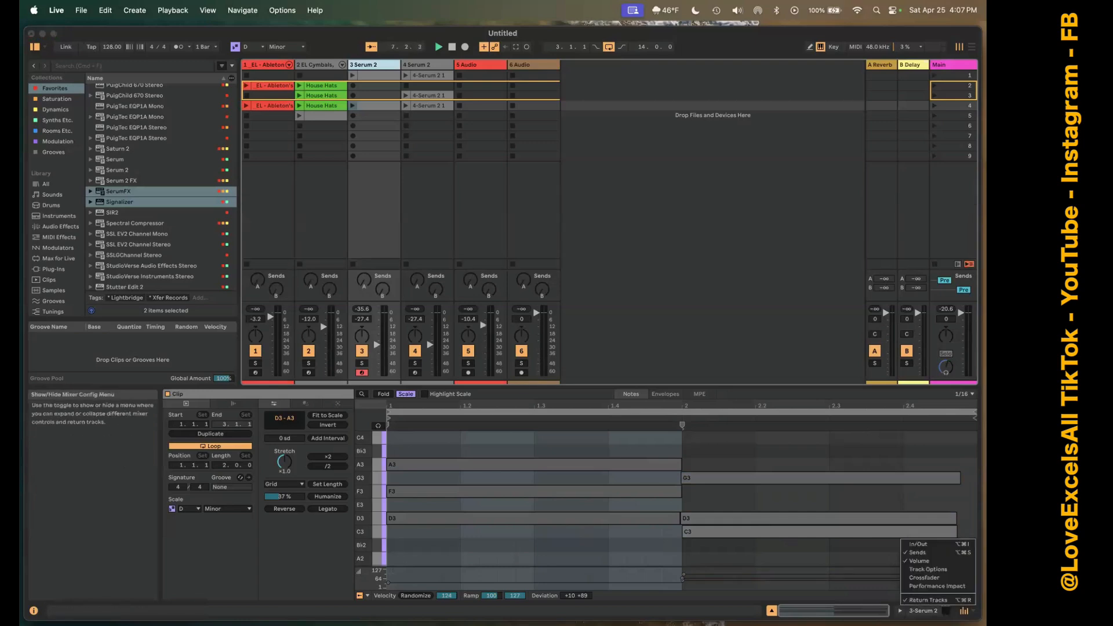
click(947, 546)
Hide the mixer's Sends section and show it again.
click(973, 611)
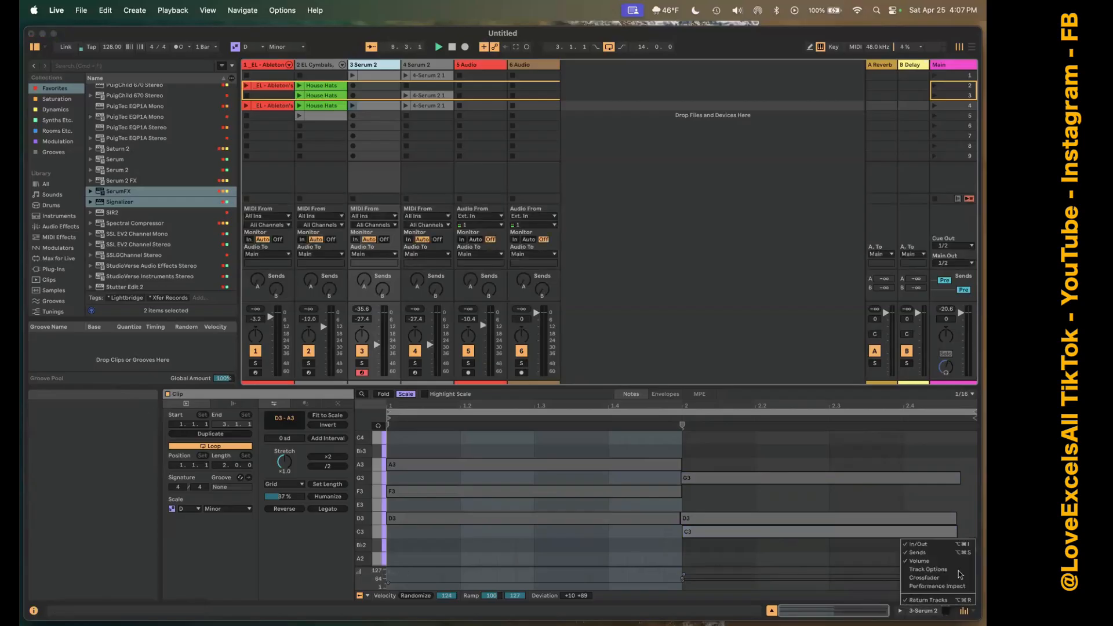
click(948, 553)
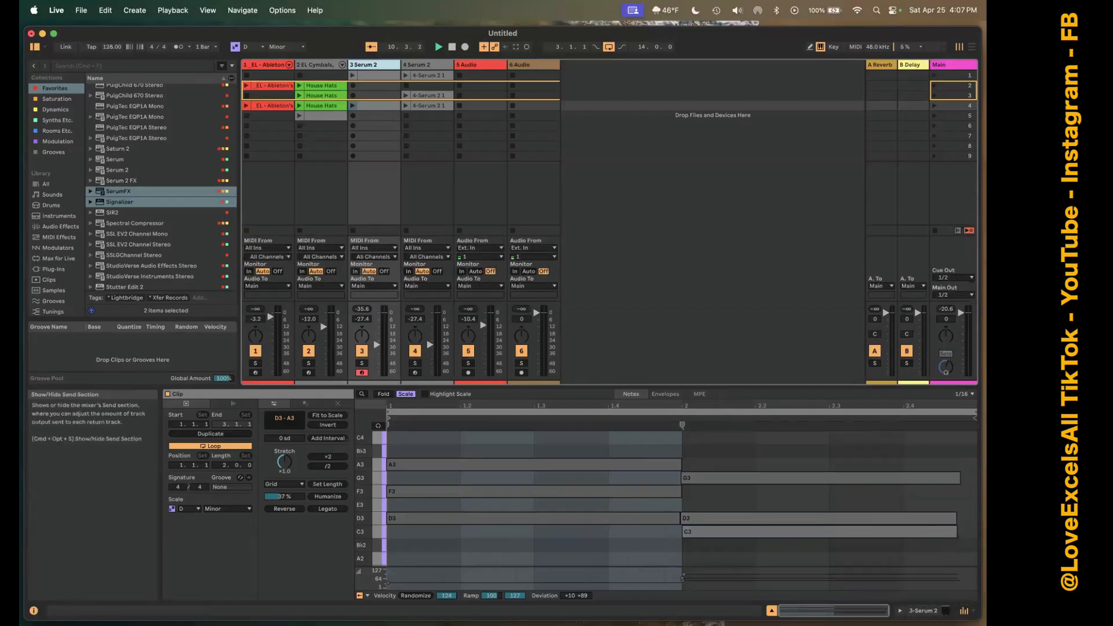
click(973, 611)
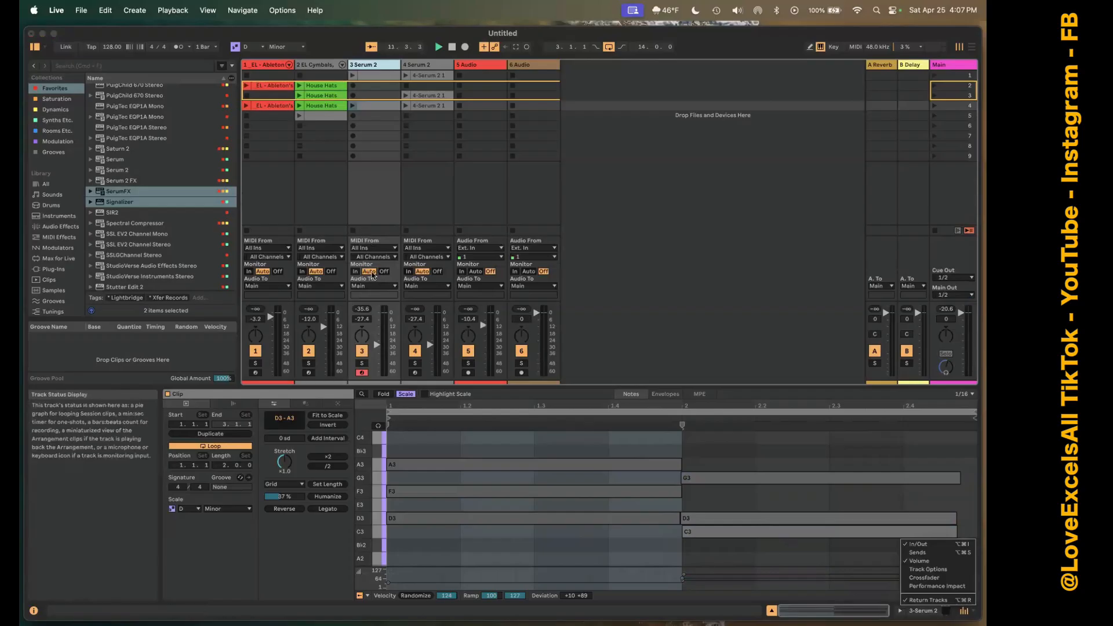
click(946, 553)
Hide the mixer's Volume section and show it again.
click(964, 611)
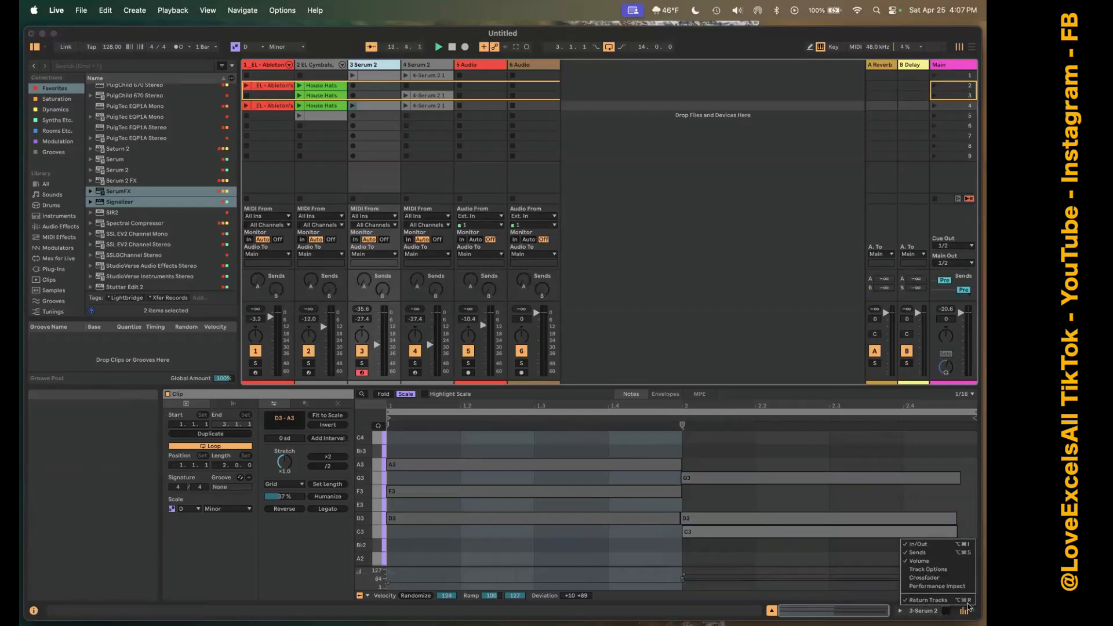
click(945, 565)
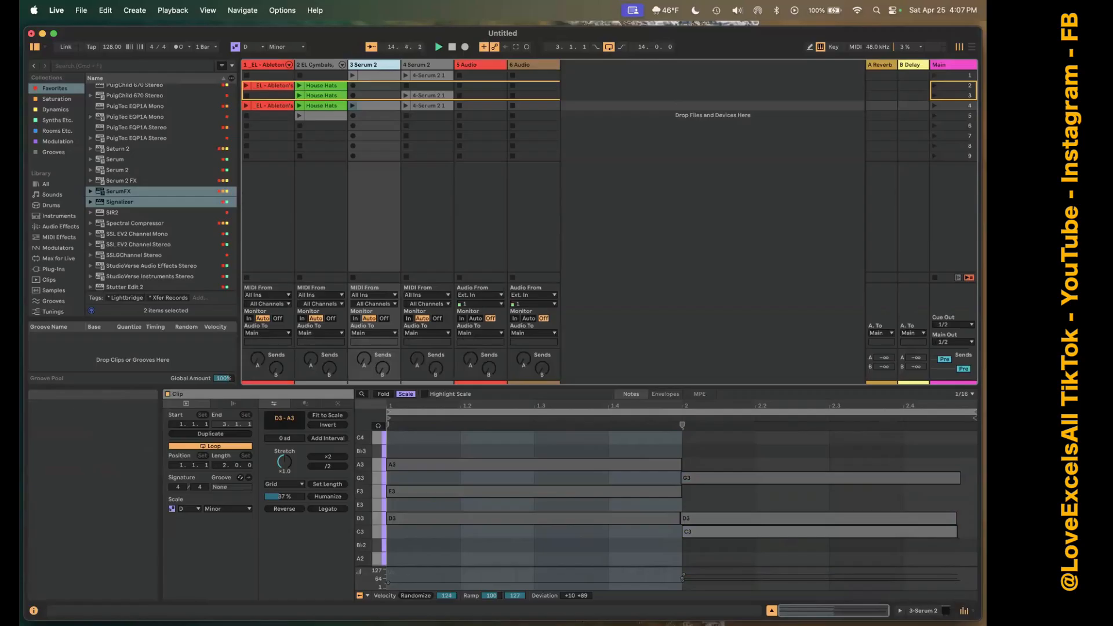
click(964, 611)
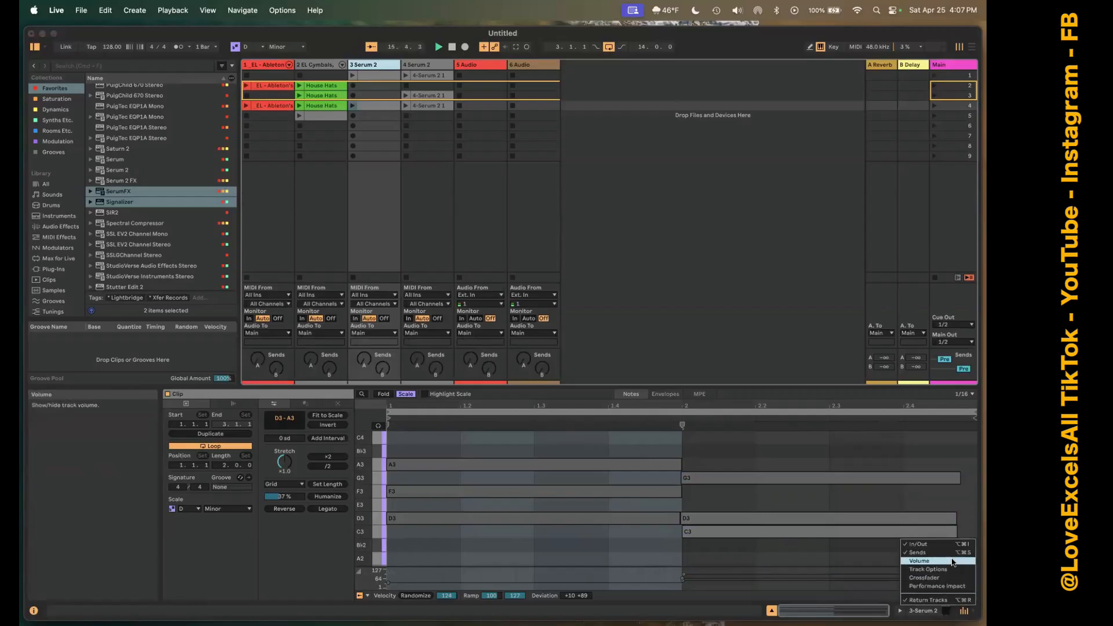
click(953, 561)
Show the Performance Impact meters on the mixer's tracks.
click(964, 611)
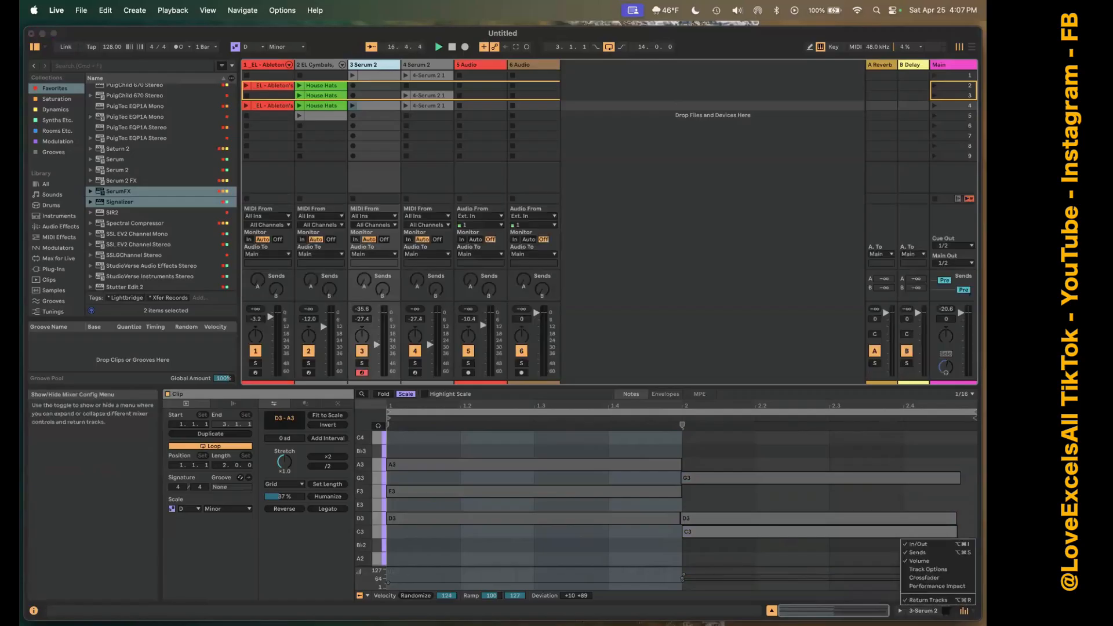
click(945, 588)
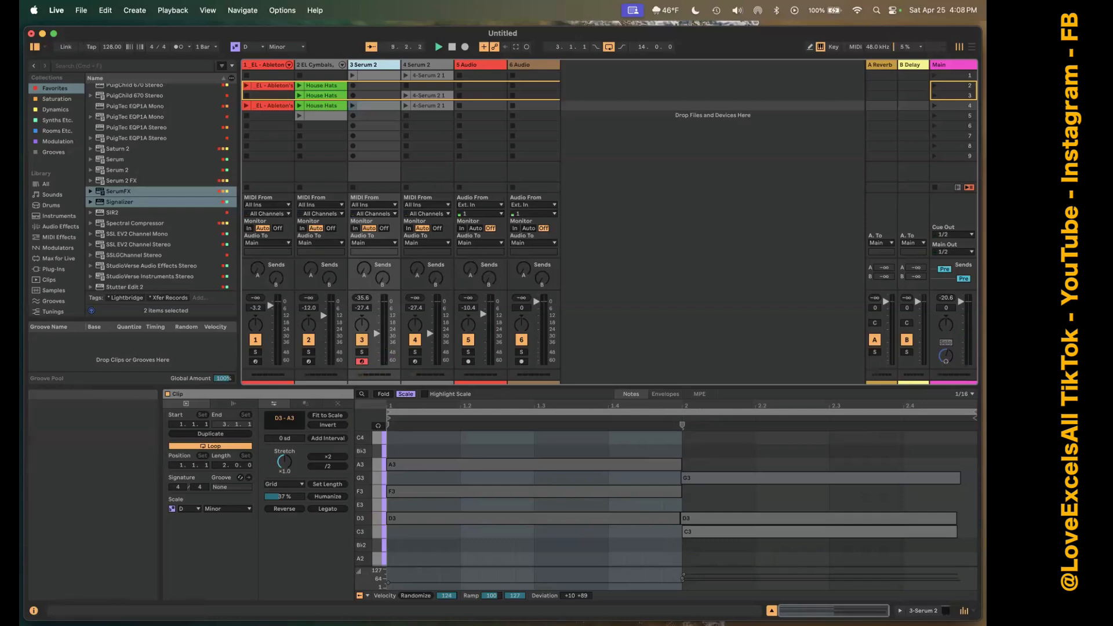
Show the mixer's Crossfader section and assign track 1 to crossfade side A and track 2 to side B.
click(973, 610)
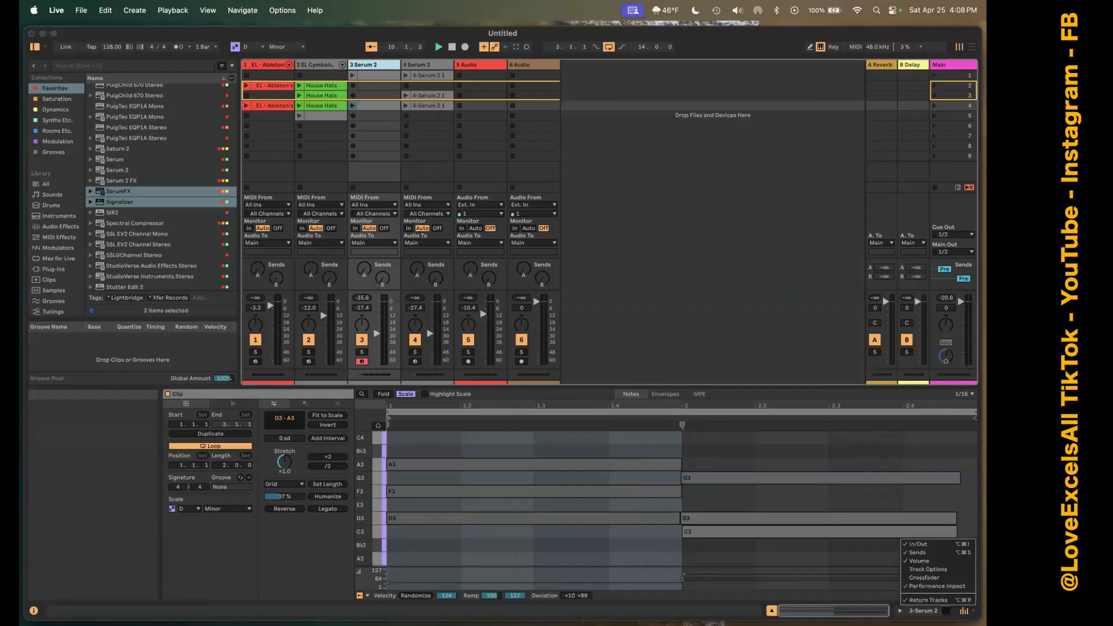
click(954, 577)
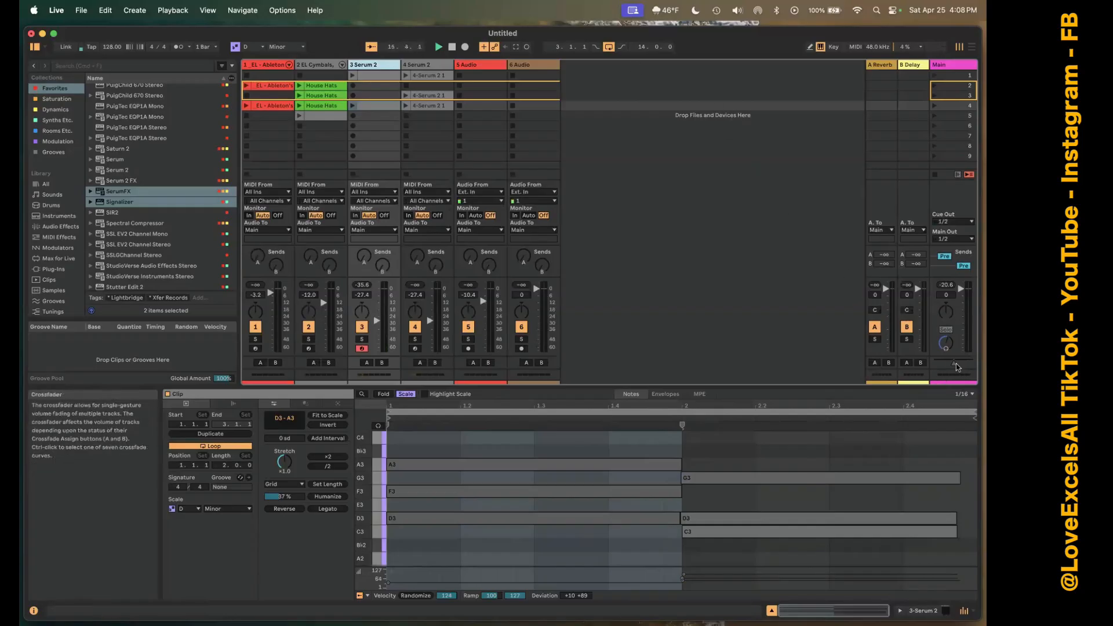
click(261, 362)
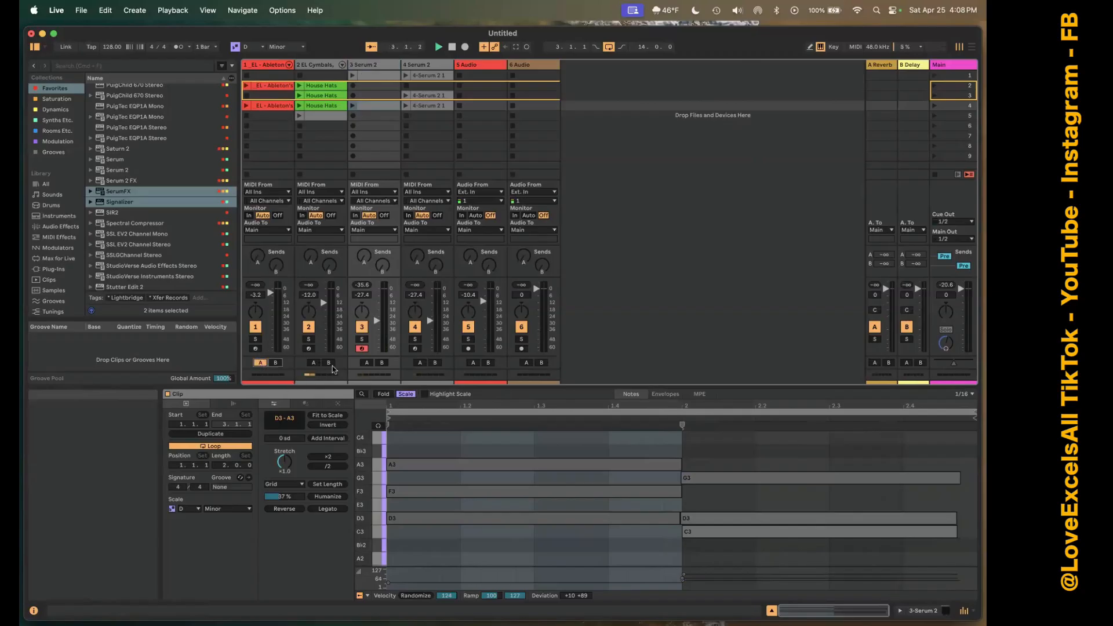
click(330, 364)
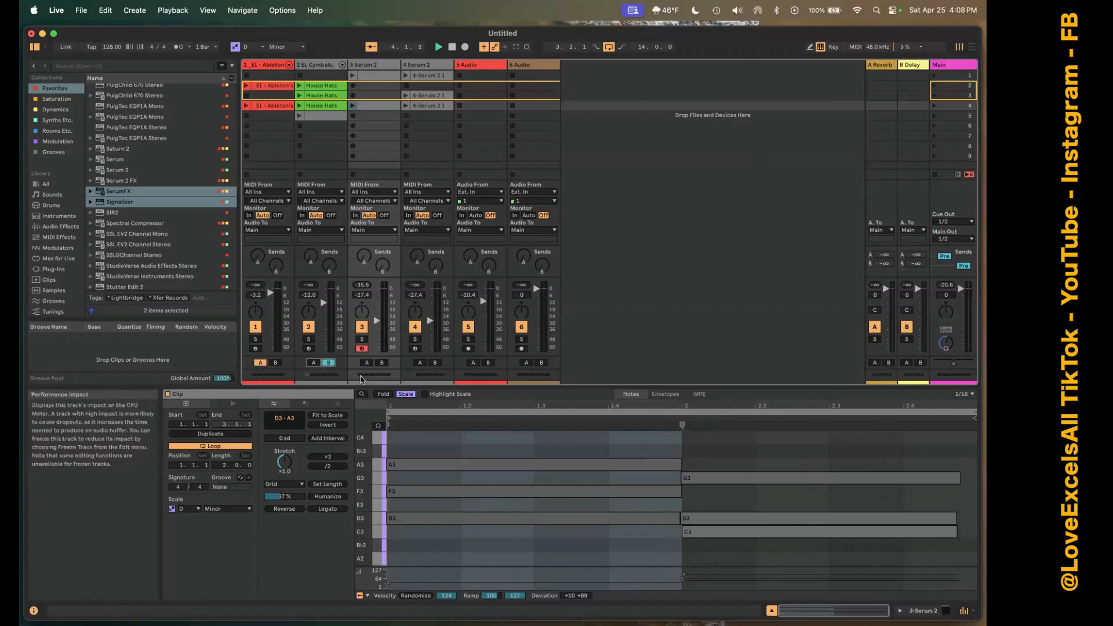
Try the crossfader on the Main track, then clear both crossfade assignments and hide the Crossfader section.
drag(953, 363, 945, 364)
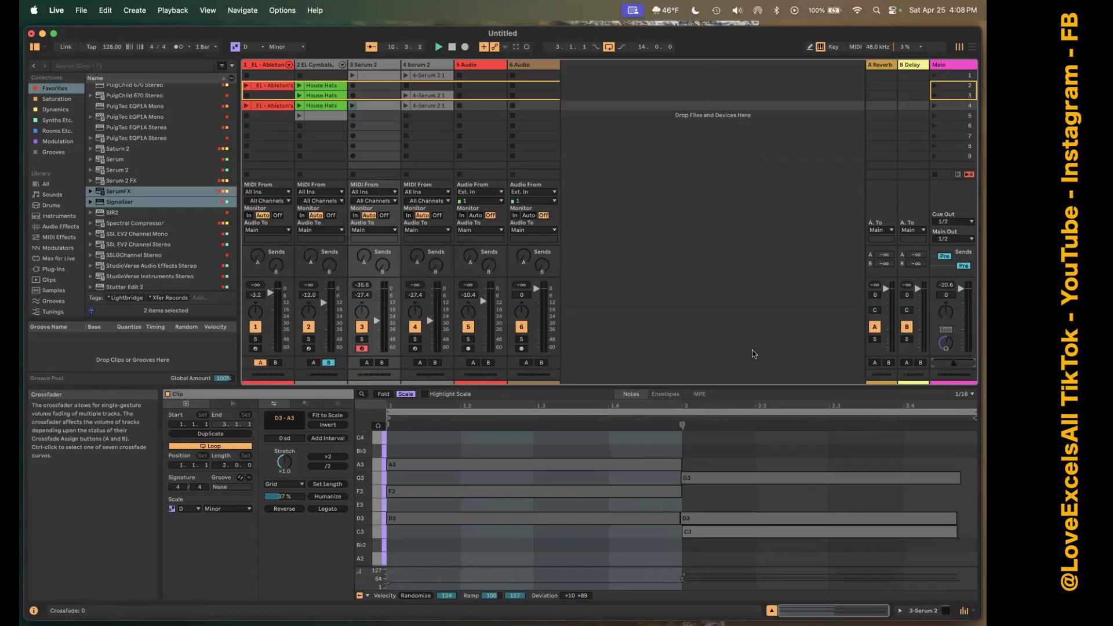
click(329, 362)
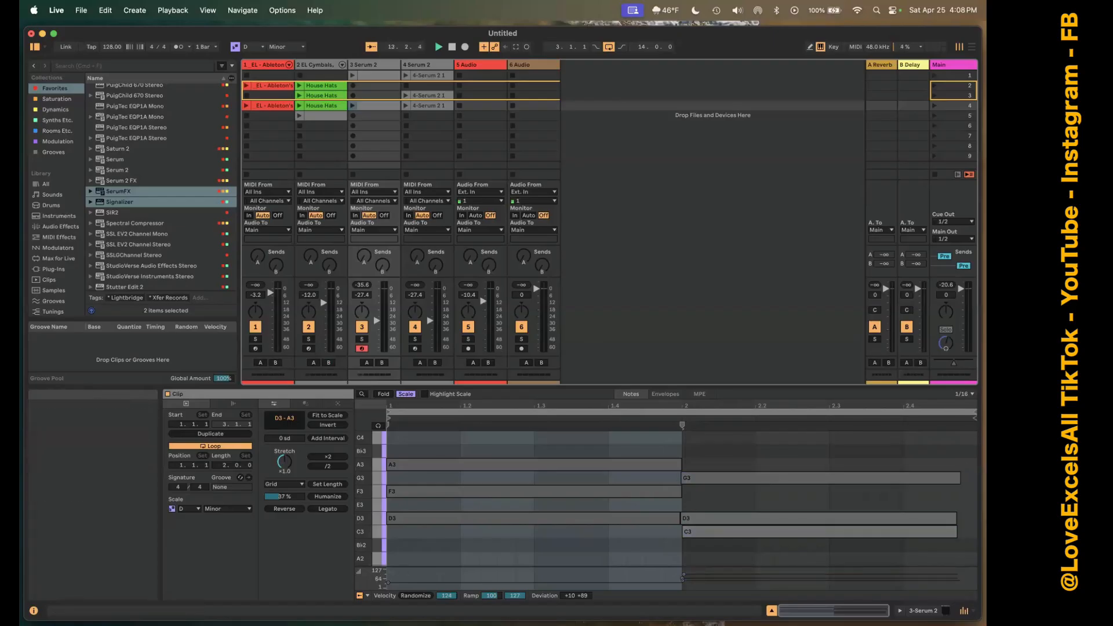
click(964, 610)
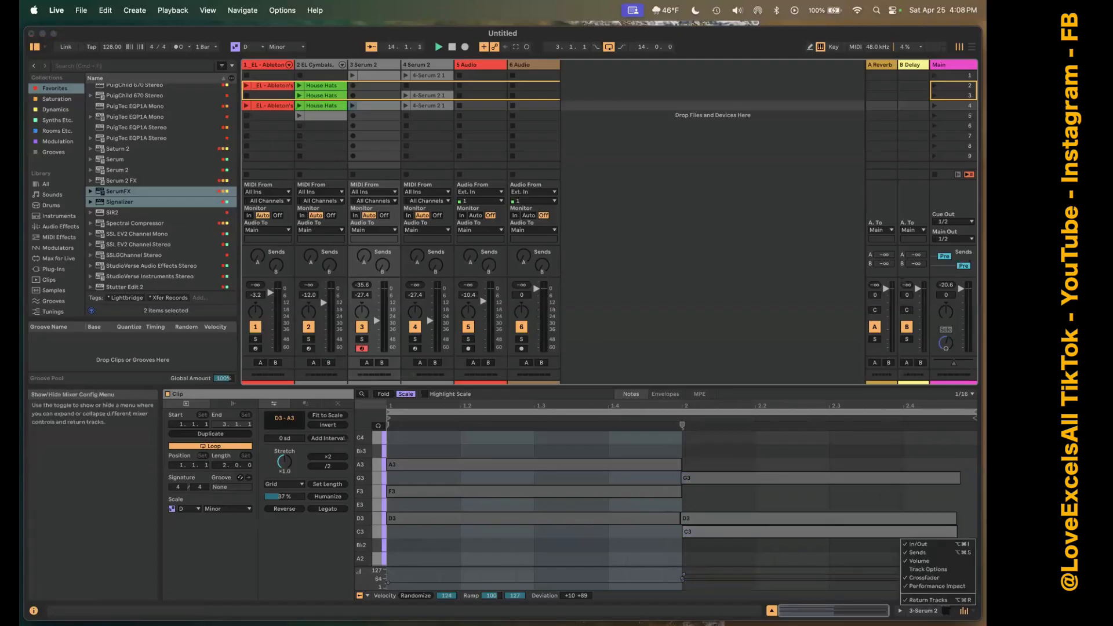
click(953, 582)
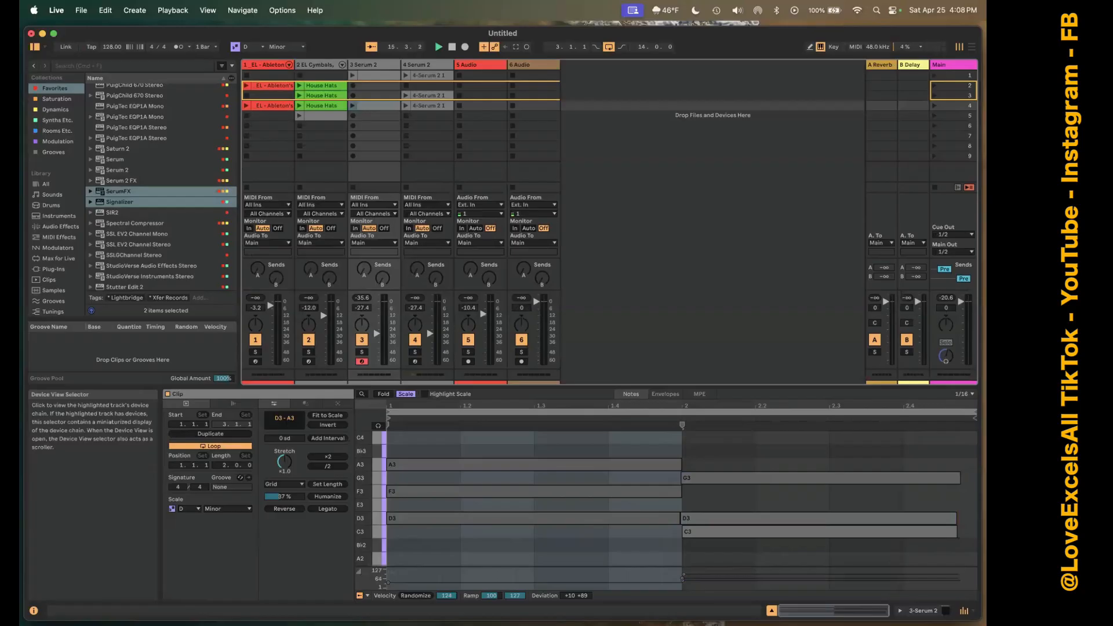
Show the device view of the 3 Serum 2 track and return to the clip view.
key(shift+Tab)
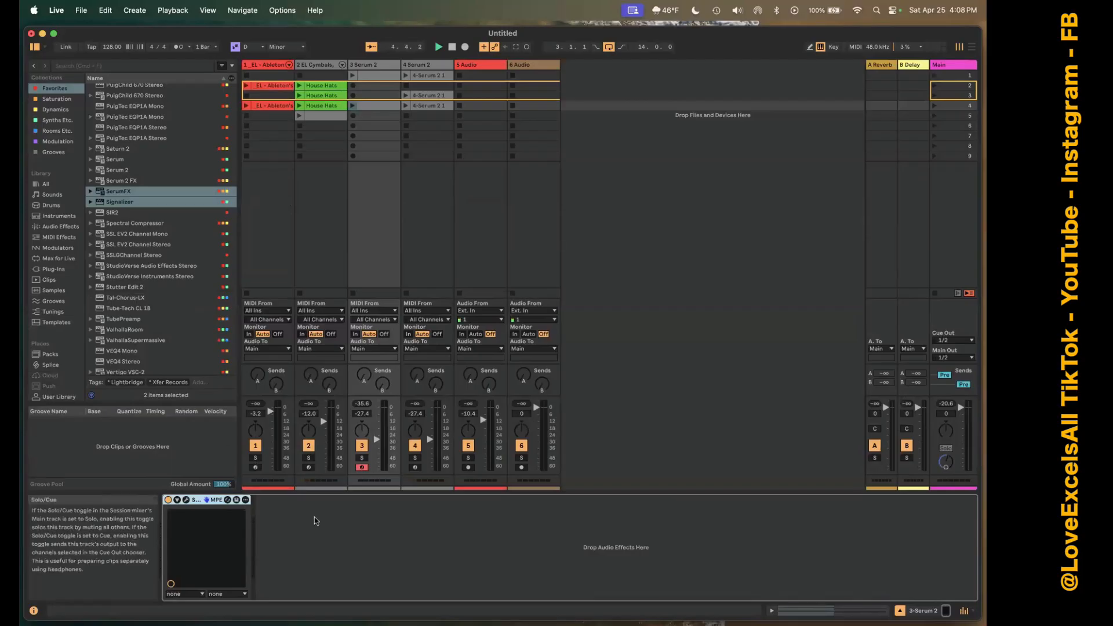
click(852, 611)
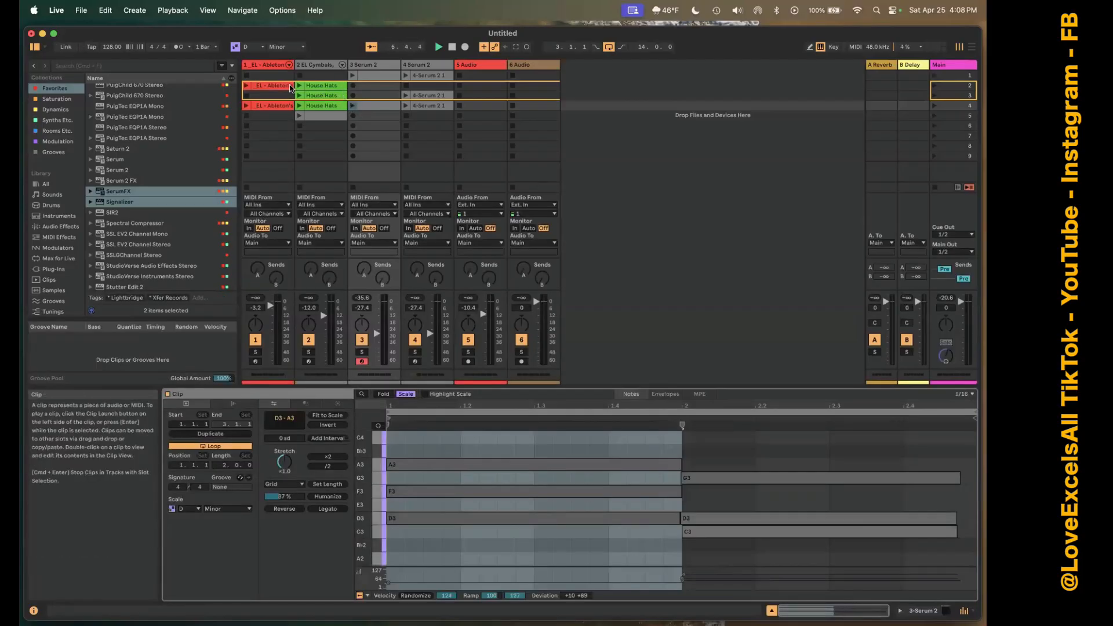
Solo the 1 EL - Ableton's EDM Kicks track, play its scene 2 clip while showing its device view, and stop playback.
click(268, 65)
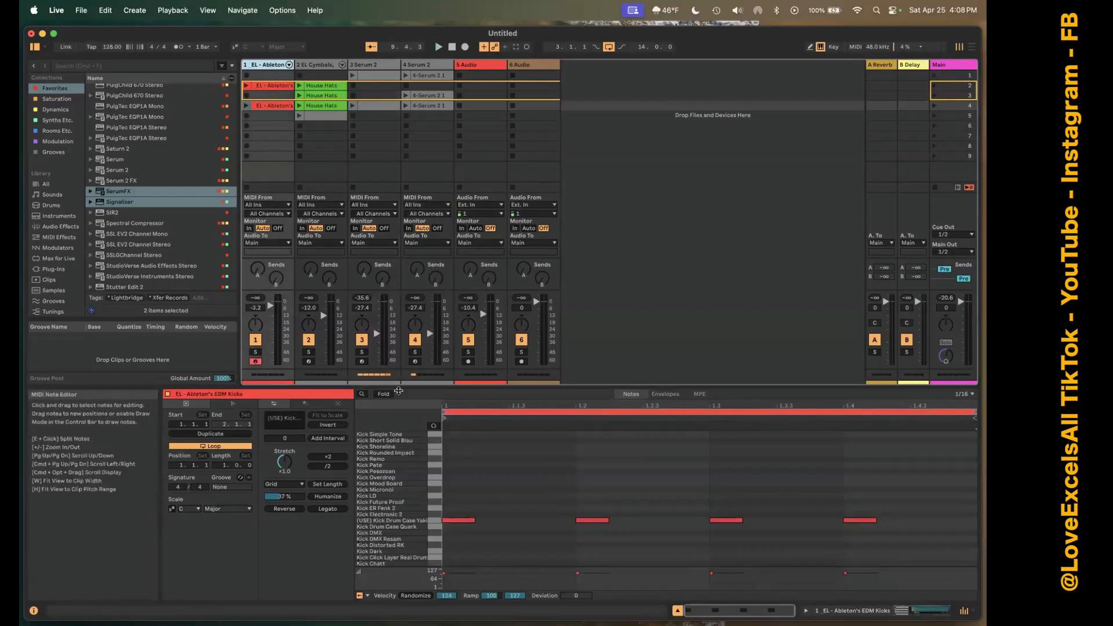
click(255, 352)
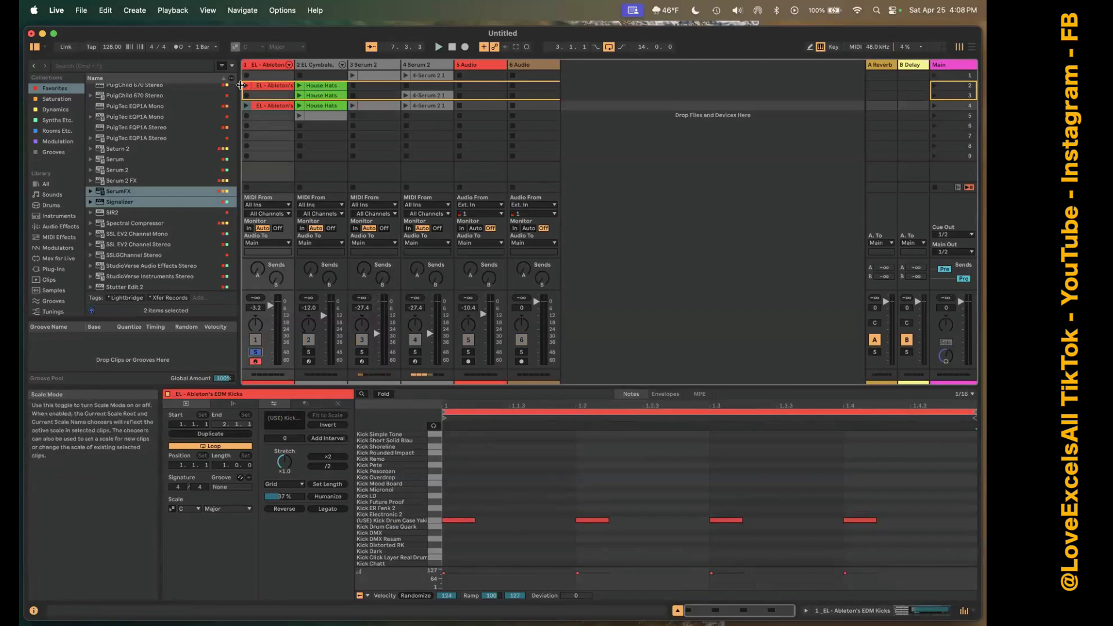
click(246, 86)
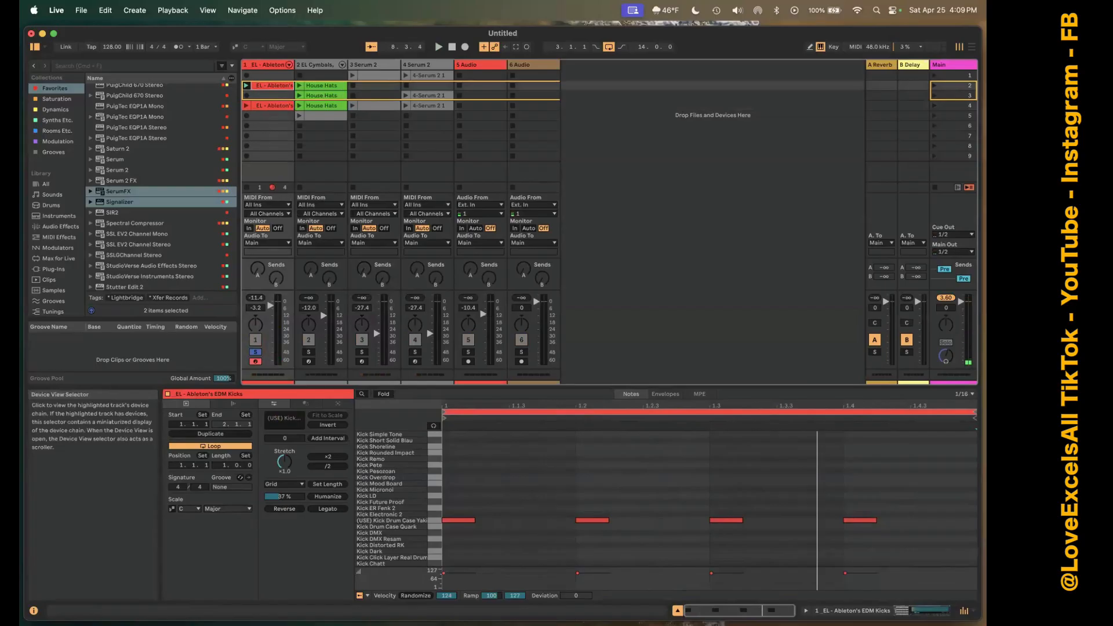
click(921, 611)
key(space)
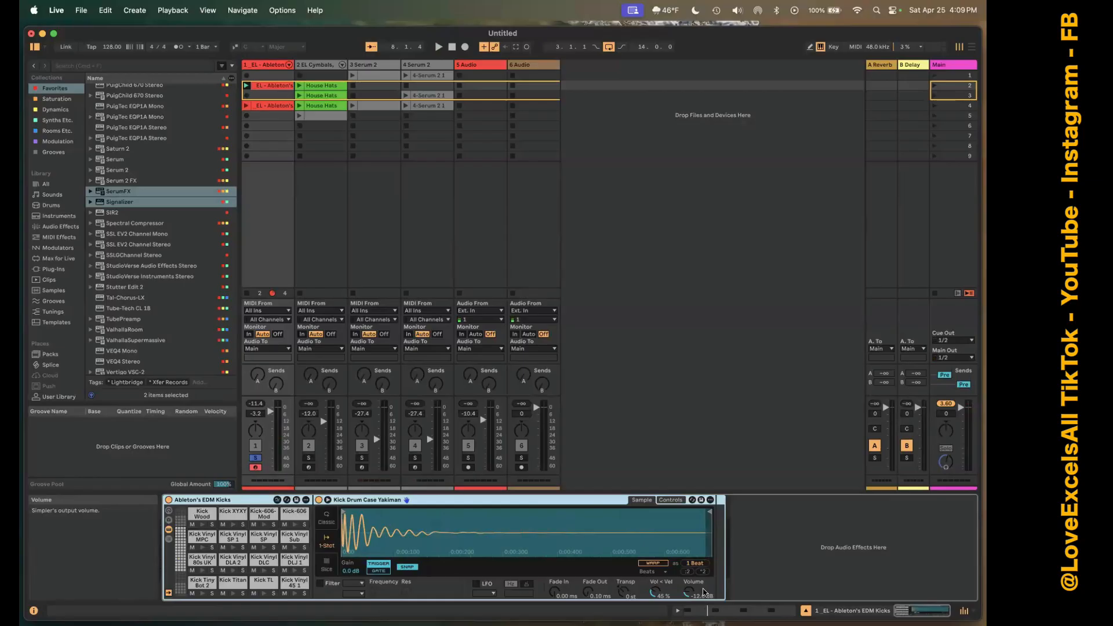
Switch repeatedly between the kick track's clip view and device view, ending on the clip view.
key(shift+Tab)
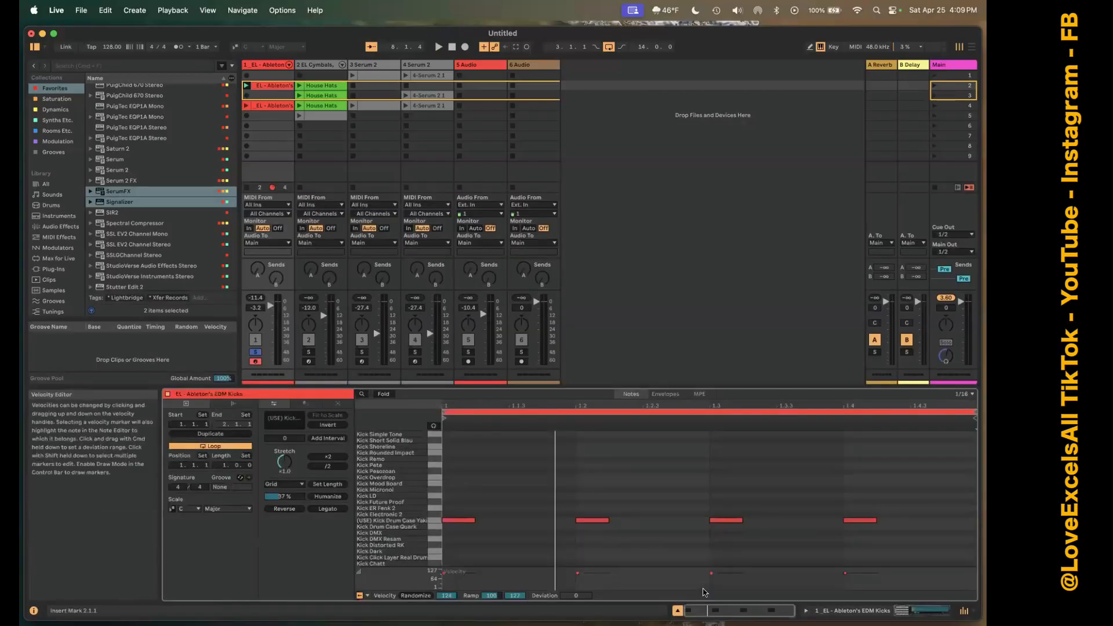
key(shift+Tab)
key(shift+Tab)
key(shift+Tab)
key(shift+Tab)
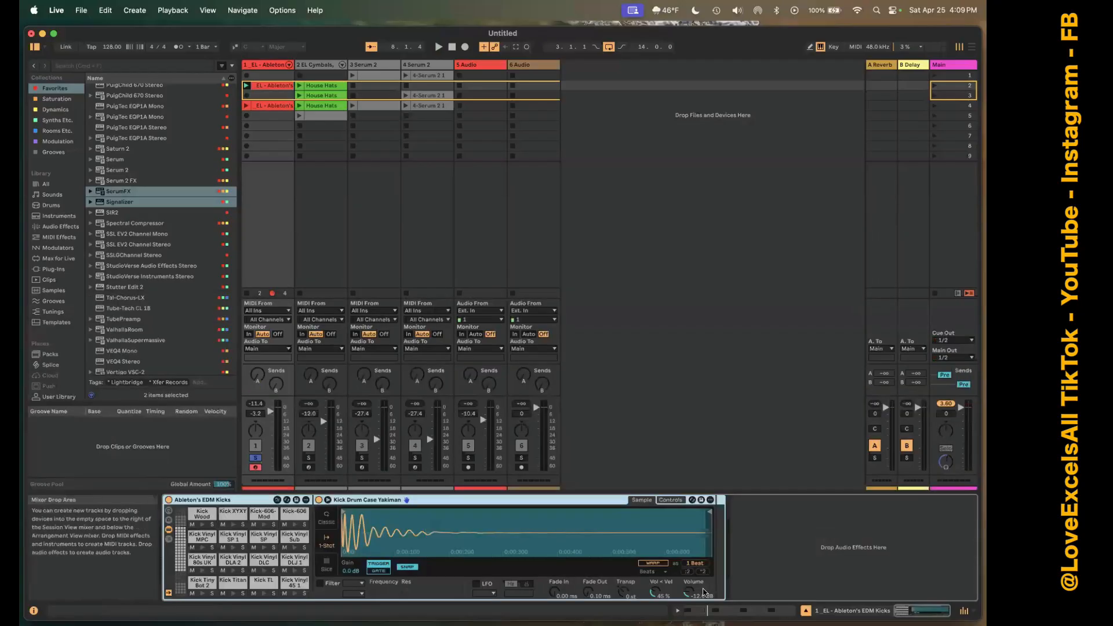
key(shift+Tab)
key(shift+Tab)
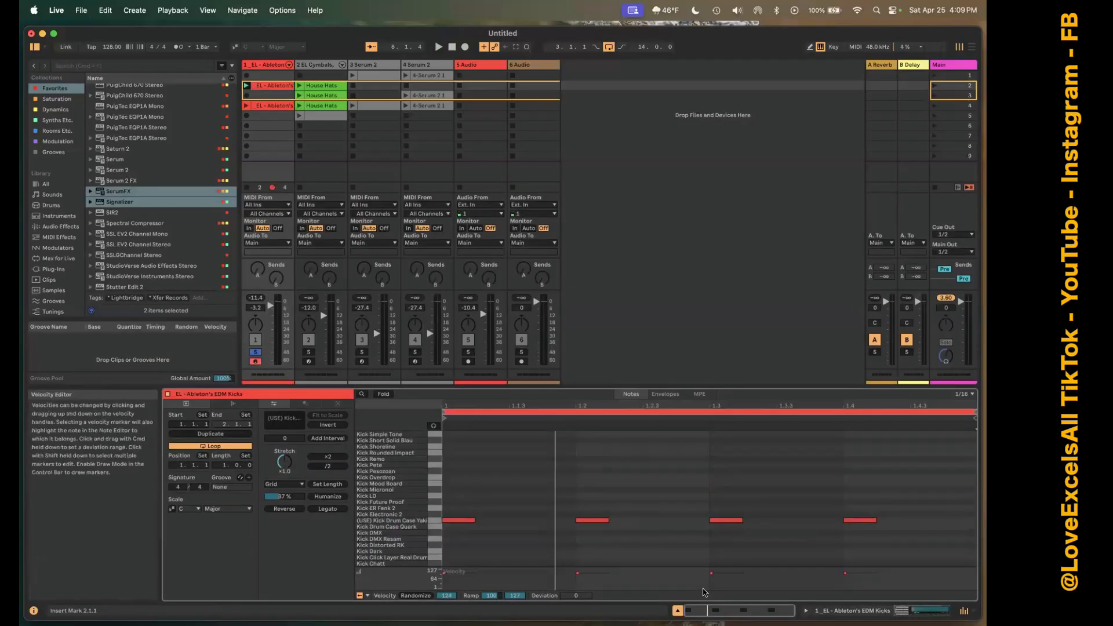
Open track 2's House Hats clip in scene 2 and alternate between its clip view and the track's device view, ending on the clip.
click(323, 87)
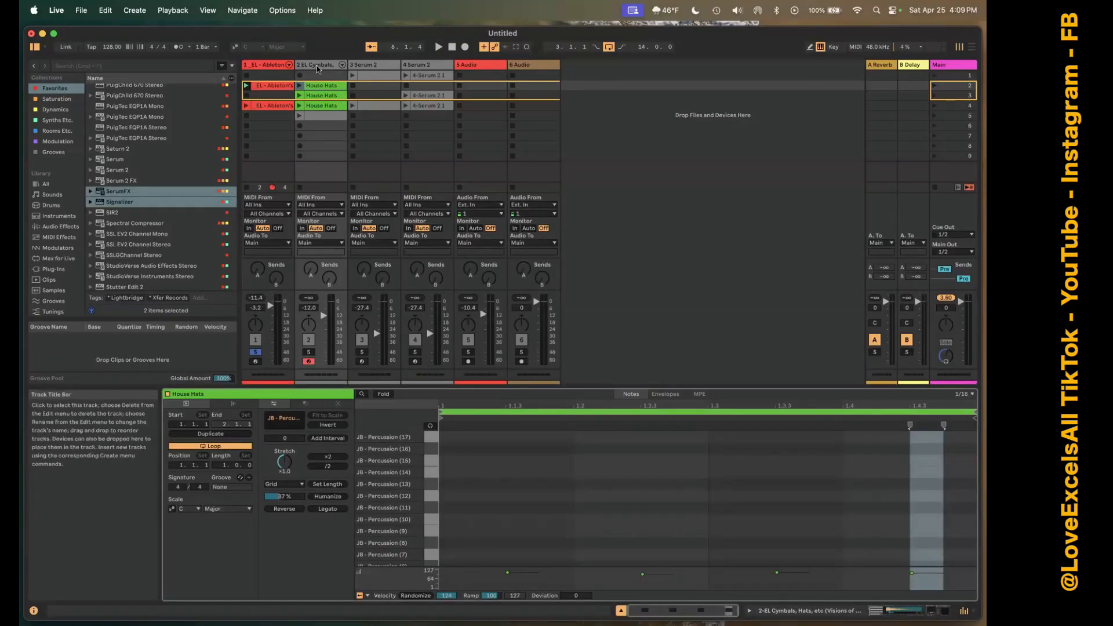
click(317, 68)
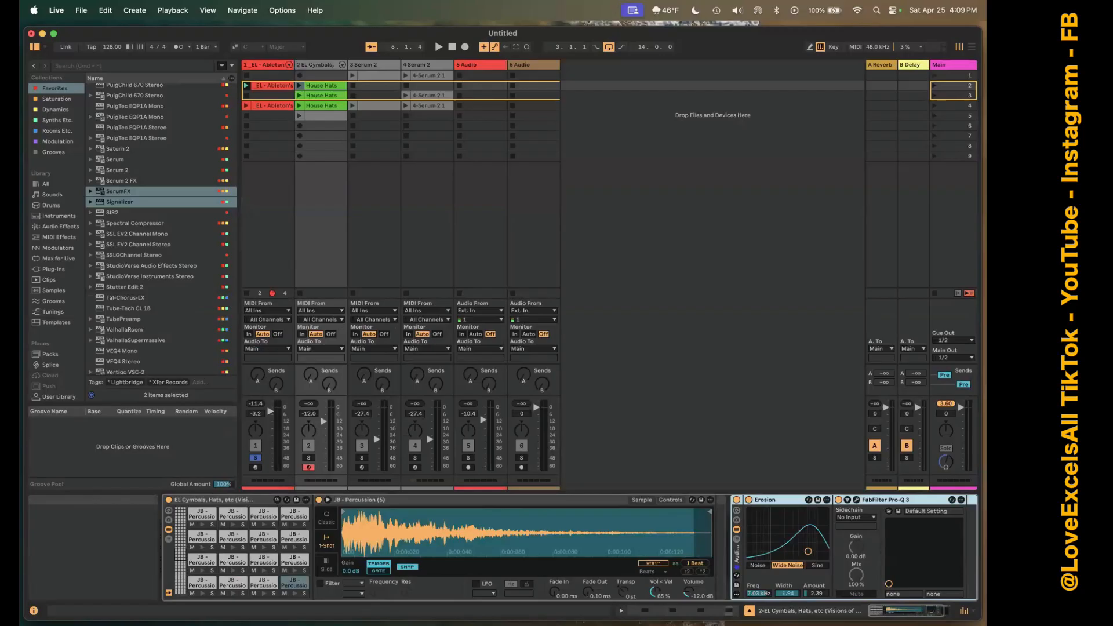
click(691, 610)
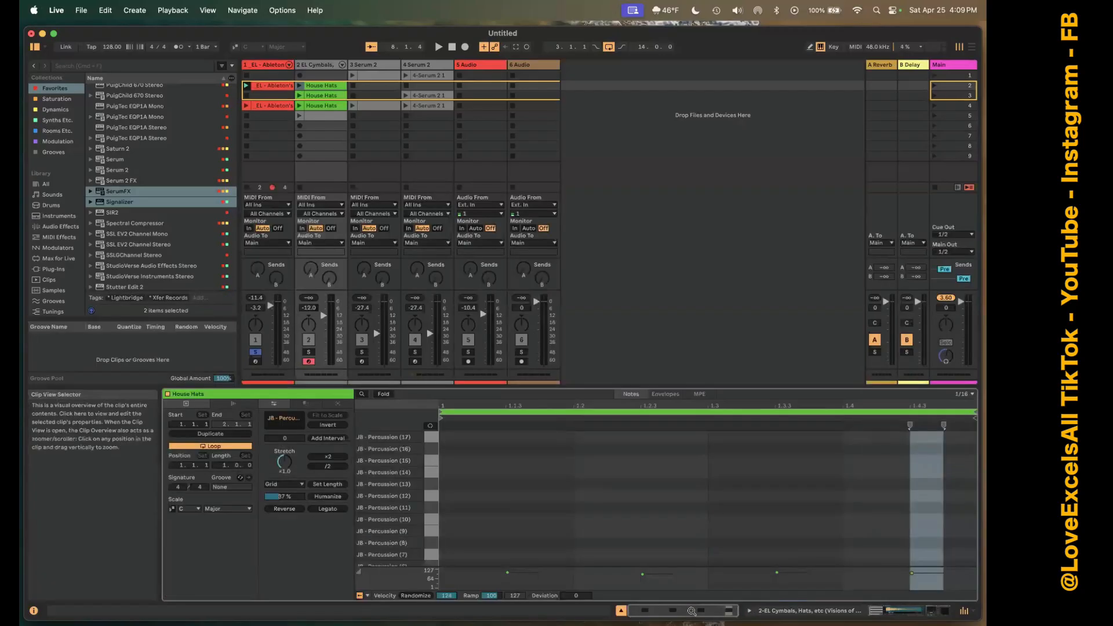
click(702, 611)
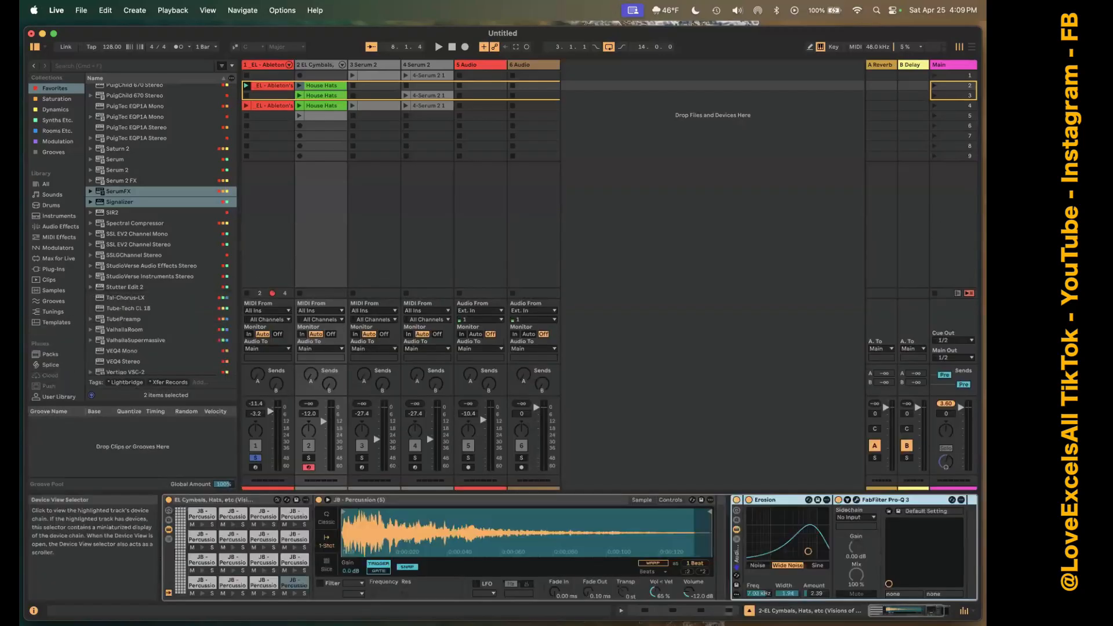
click(709, 611)
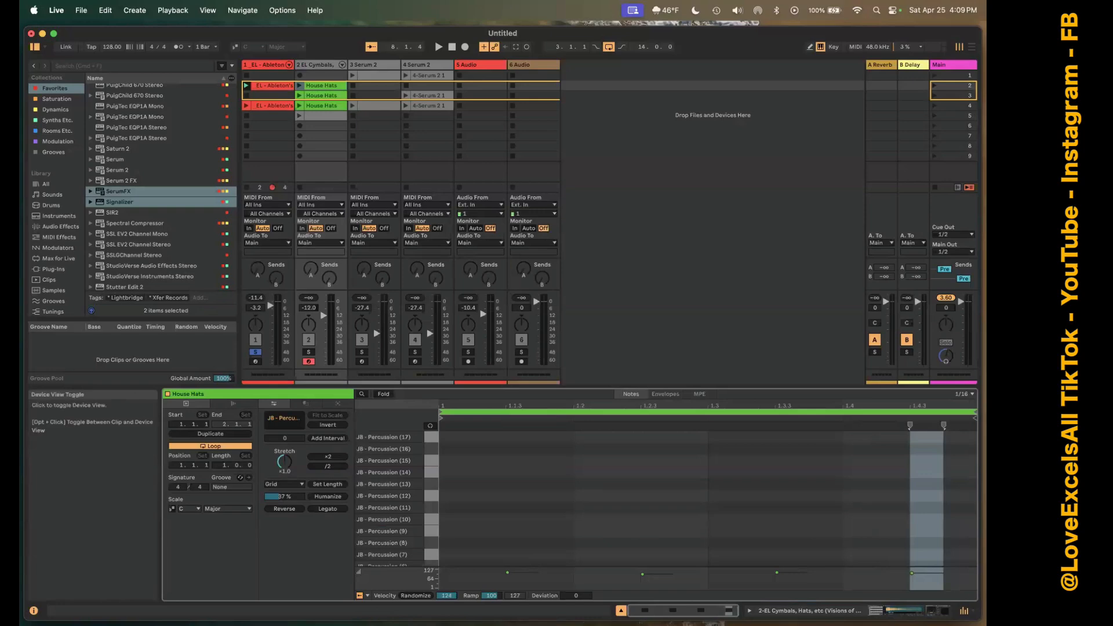
click(704, 611)
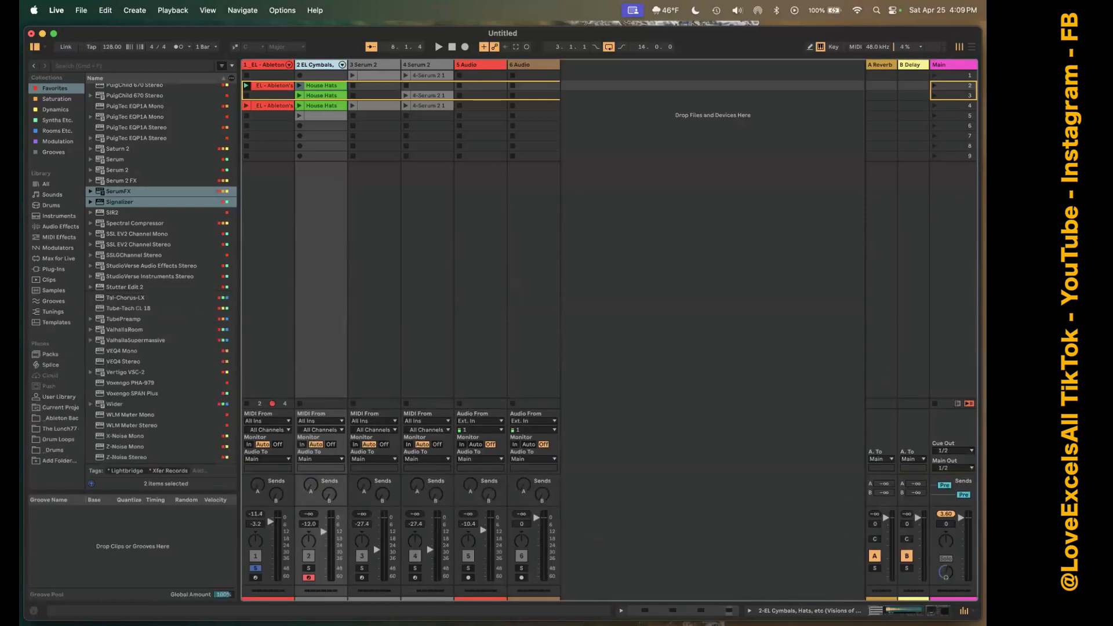
click(705, 611)
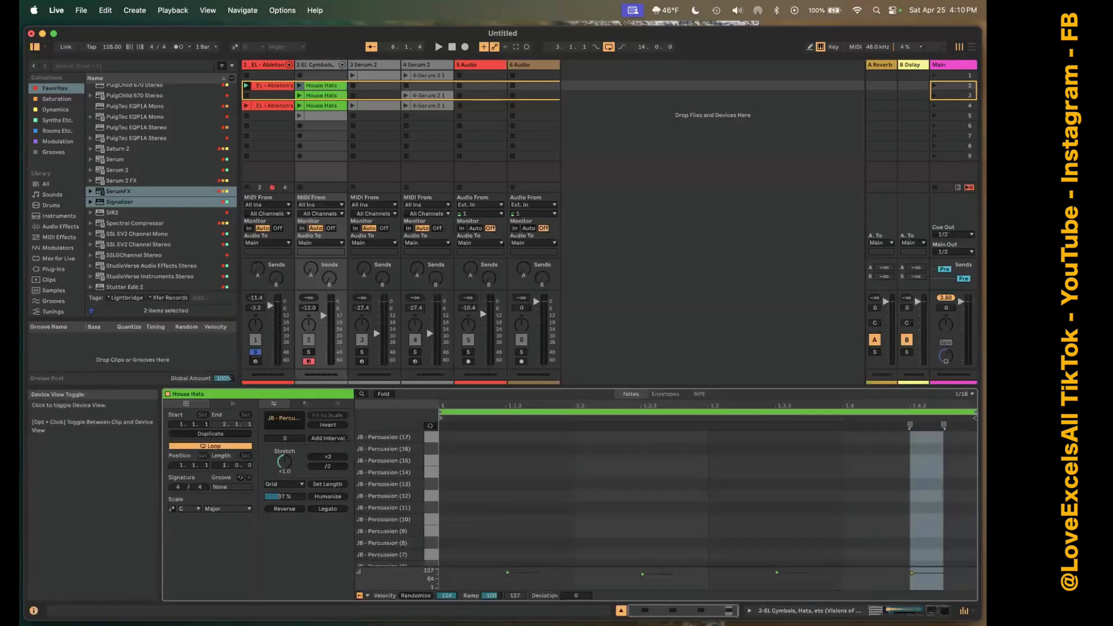
Alternately show and hide track 2's device view beneath the House Hats clip, ending with only the clip view.
click(750, 611)
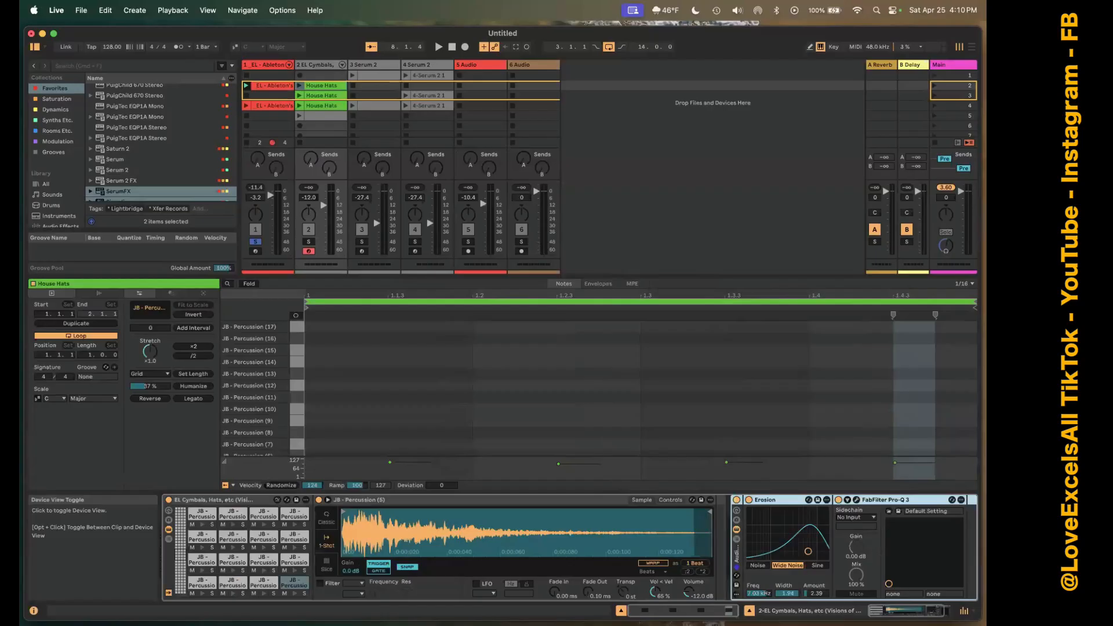
click(749, 611)
click(749, 611)
click(750, 611)
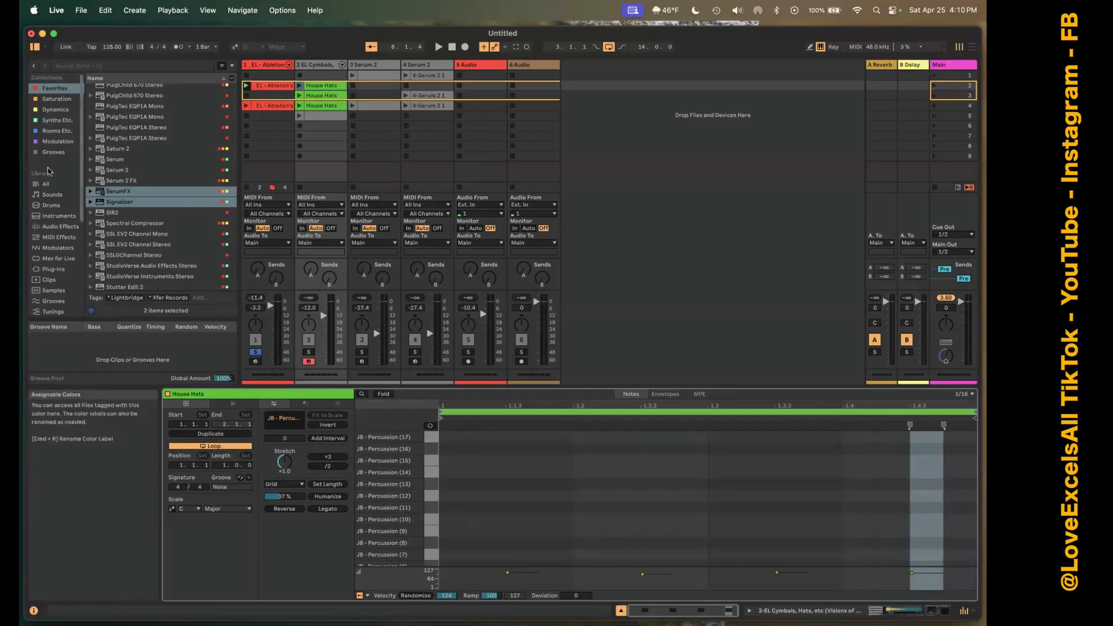
Browse the library's samples, preview the (25)Vox_Colors one-shot, and place it in scene 1 of audio track 5.
click(61, 227)
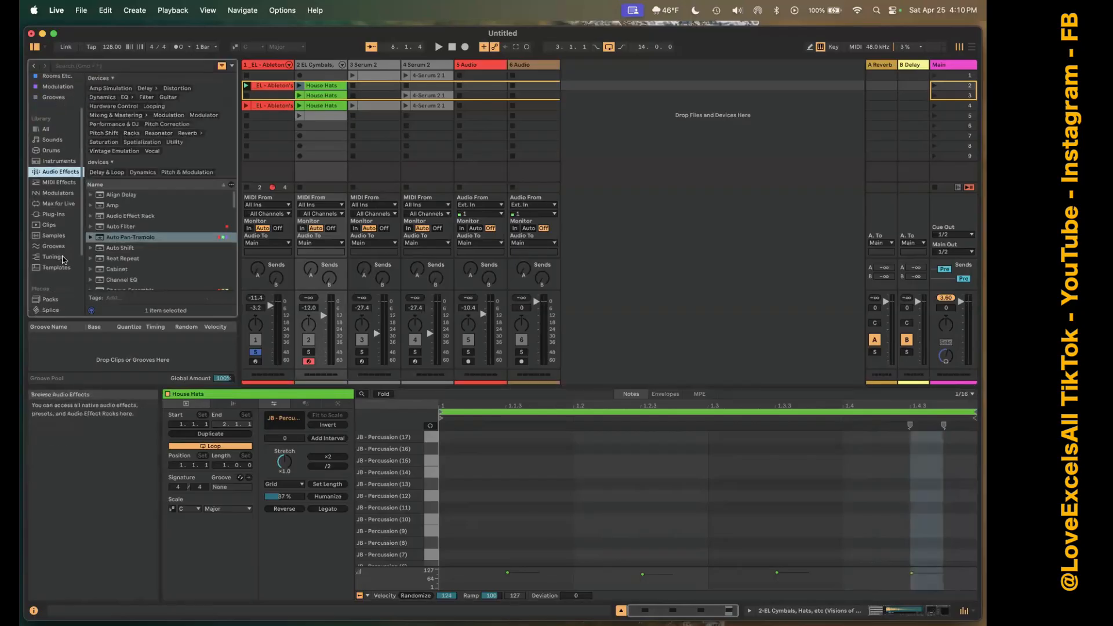
scroll(58, 168, down, 5)
click(56, 162)
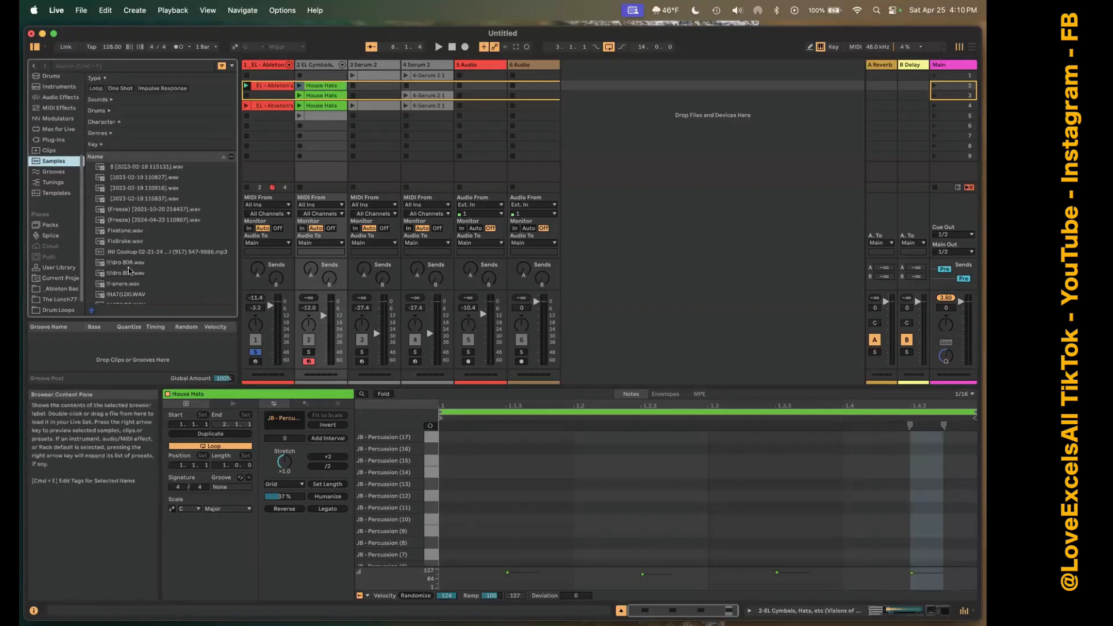
scroll(131, 275, down, 15)
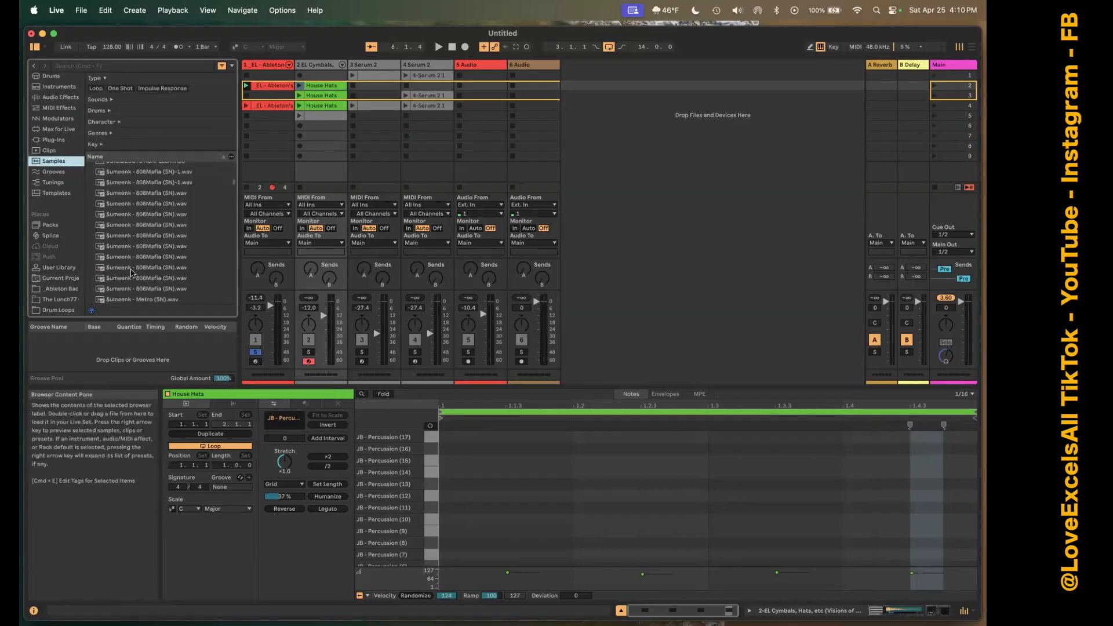
scroll(131, 273, down, 20)
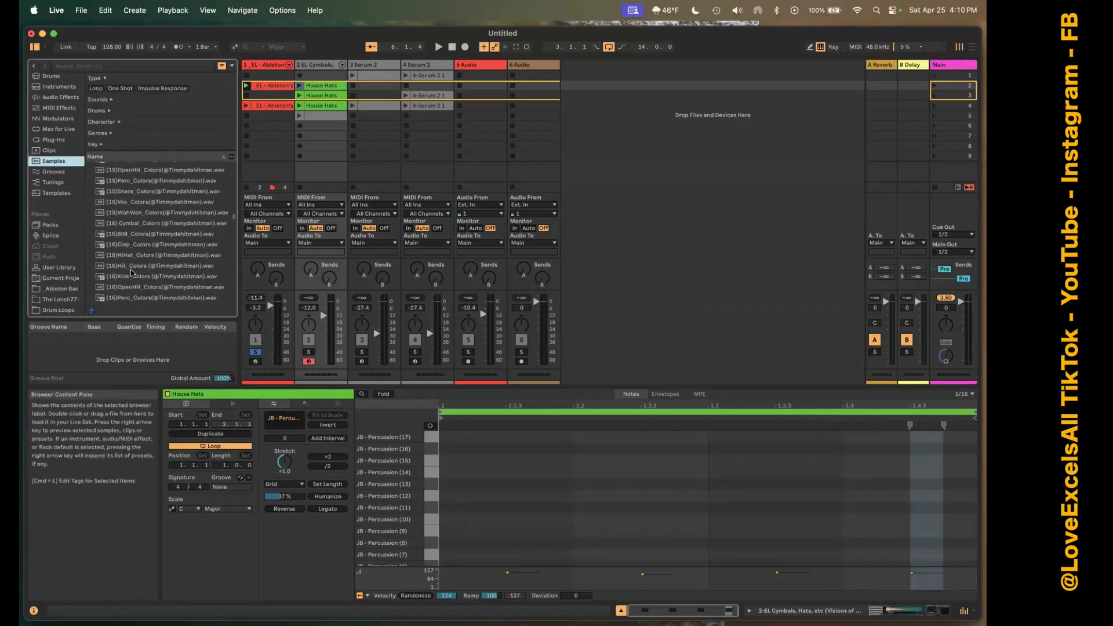
scroll(132, 266, down, 1)
click(133, 257)
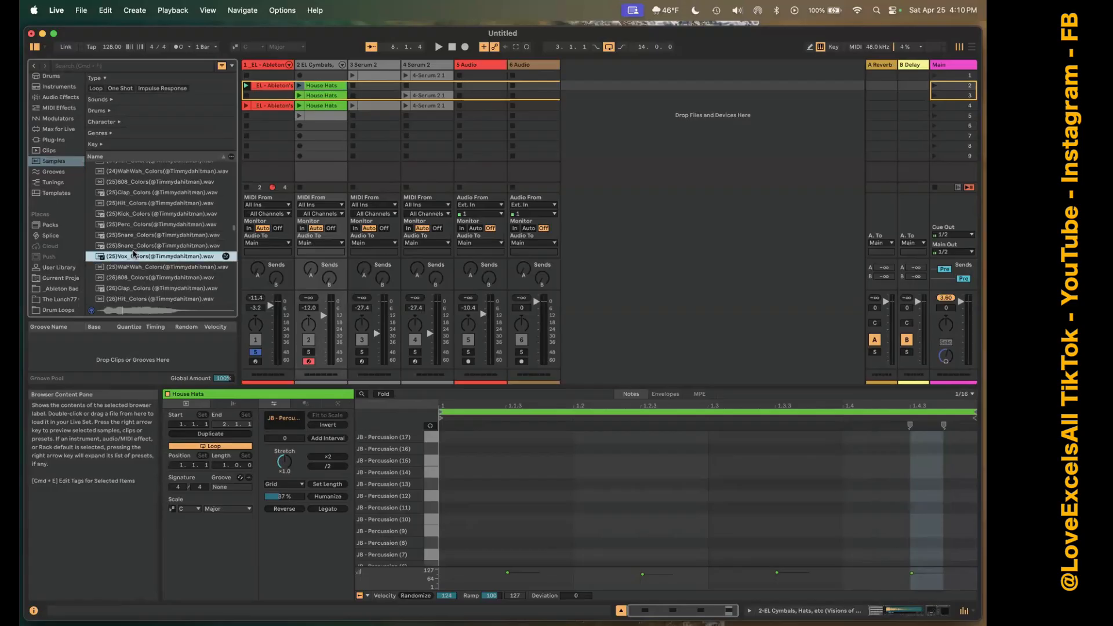
drag(130, 259, 482, 82)
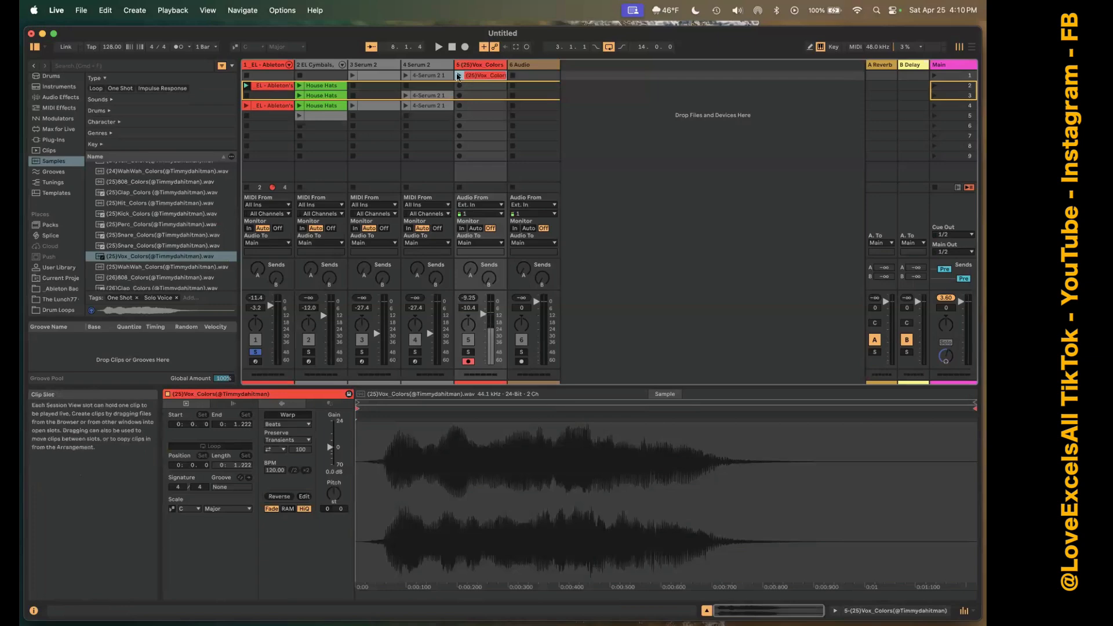
Open the 4-Serum 2 track's scene 1 clip and view its notes, followed by its envelopes.
click(436, 75)
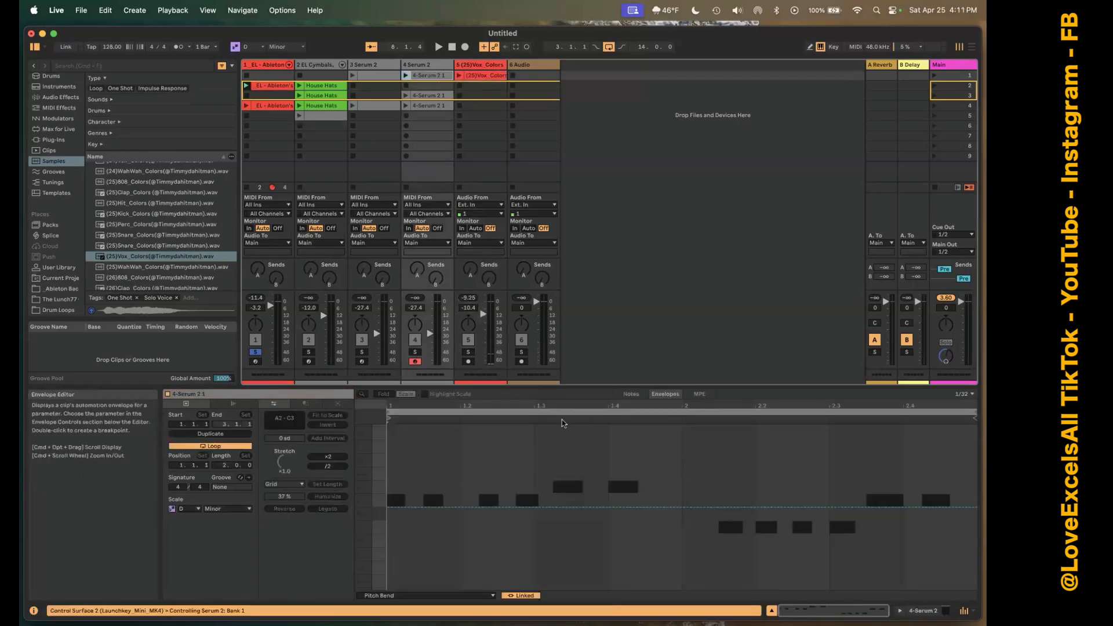
click(630, 395)
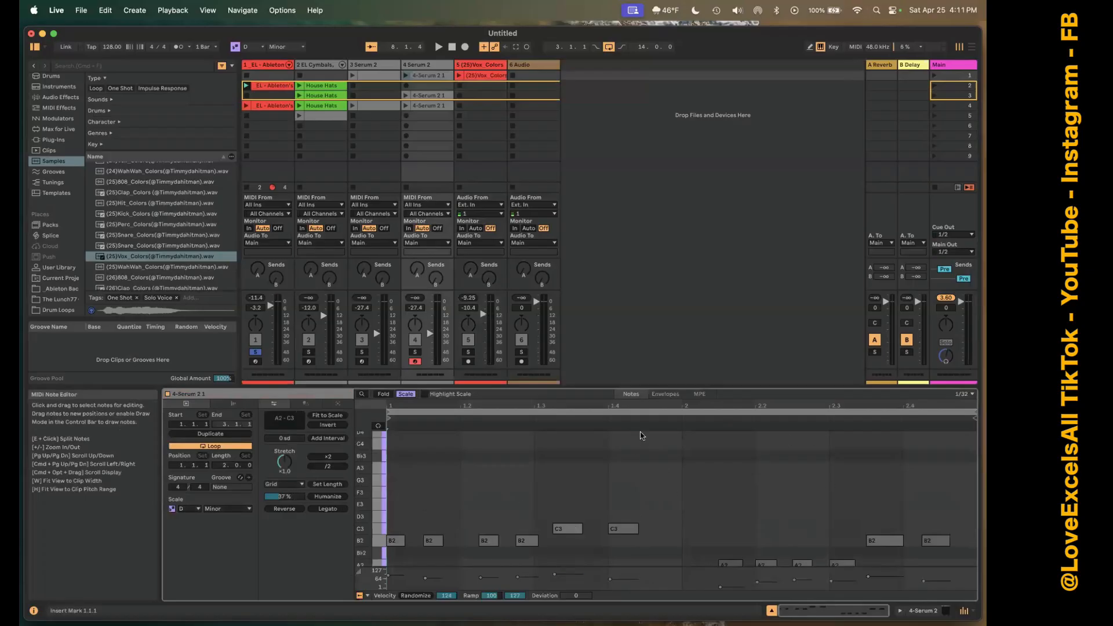
click(664, 394)
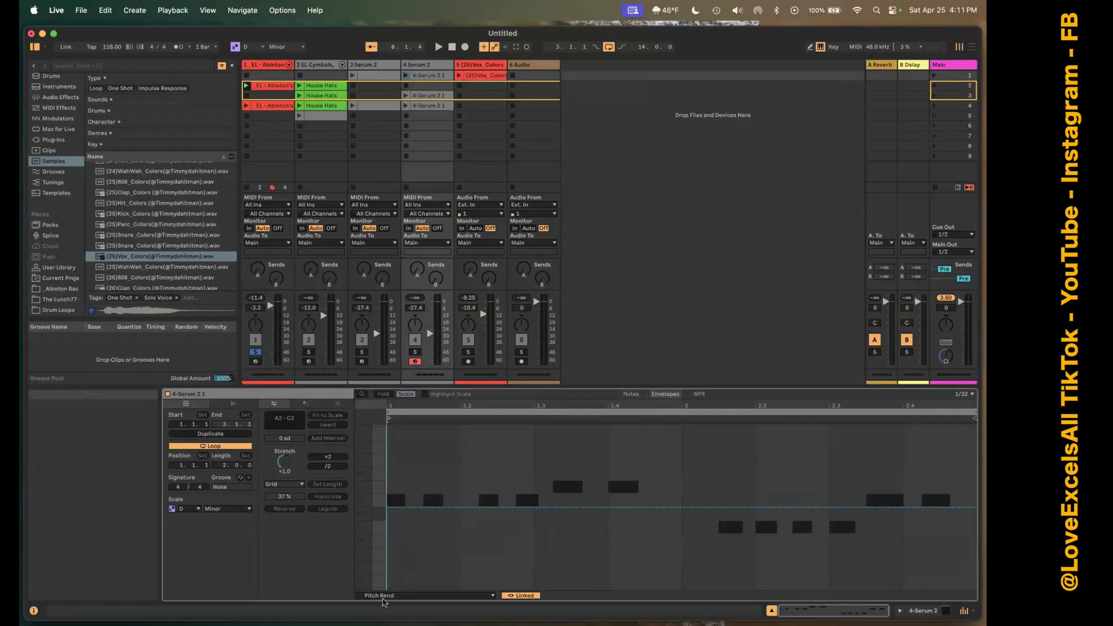
Show all envelopes for the Serum 2 clip and review the envelope device choices, keeping MIDI Ctrl selected.
click(476, 595)
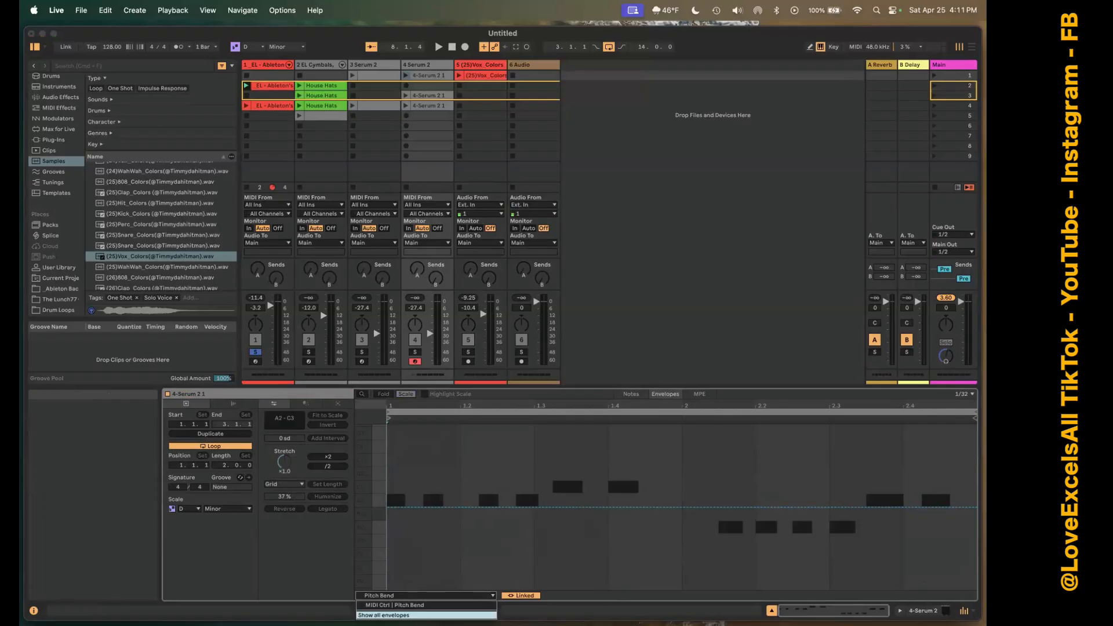
click(406, 615)
click(406, 597)
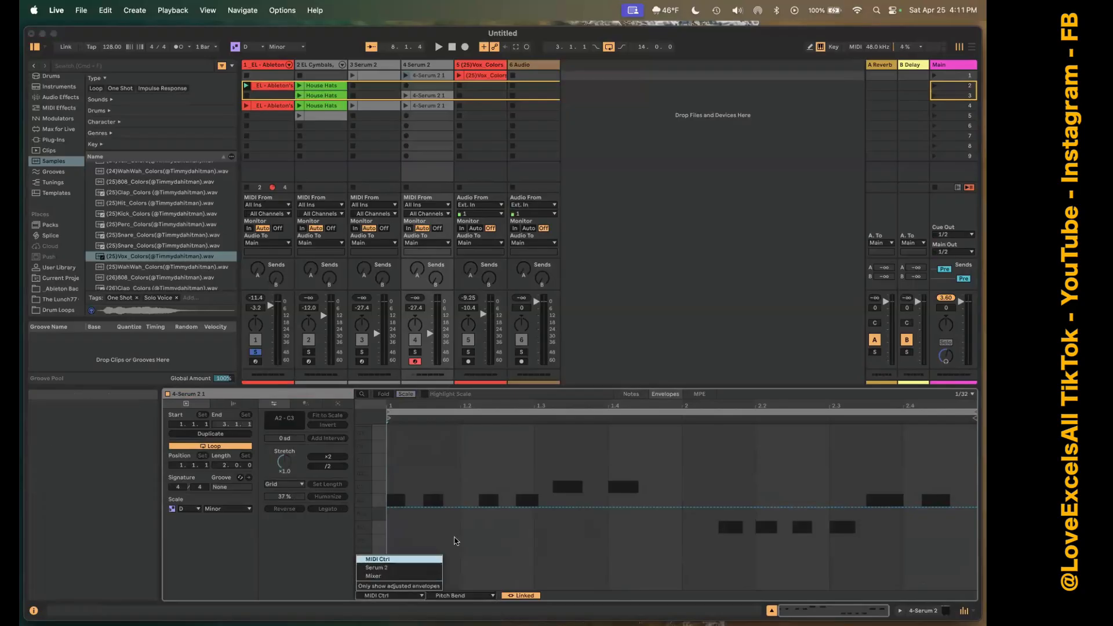
click(529, 506)
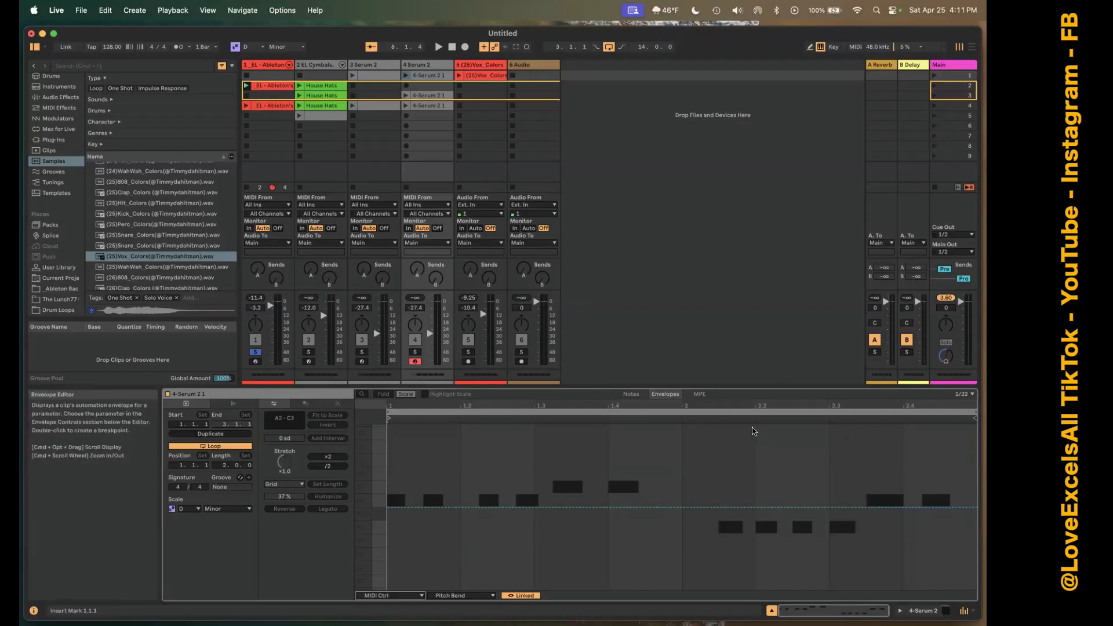
Switch the Serum 2 clip between its MPE and envelope editors, ending on MPE.
click(700, 394)
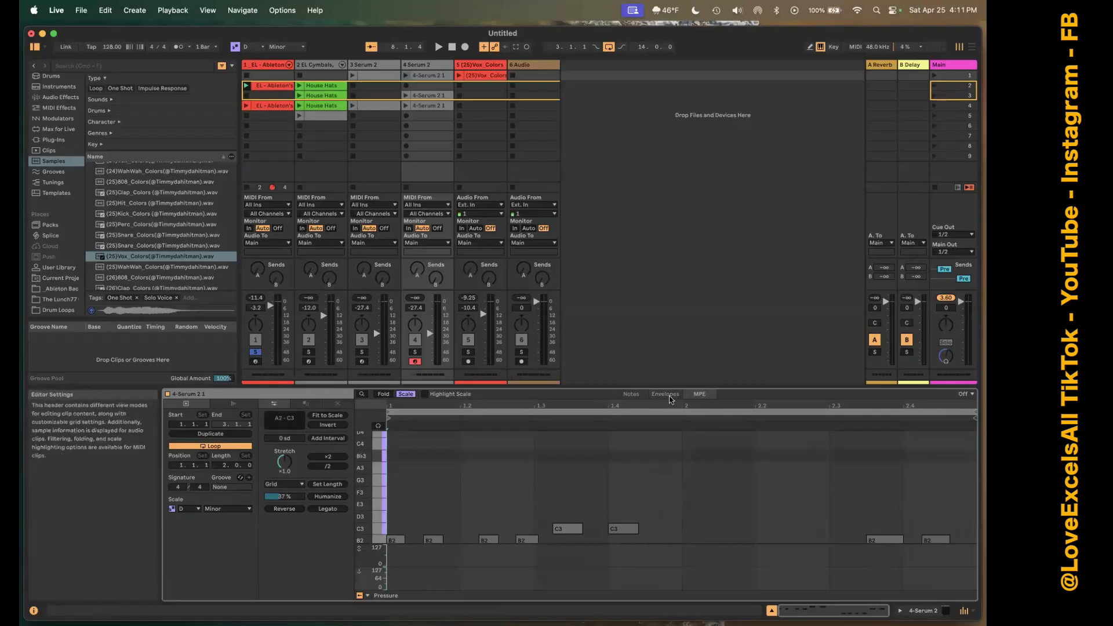
click(668, 395)
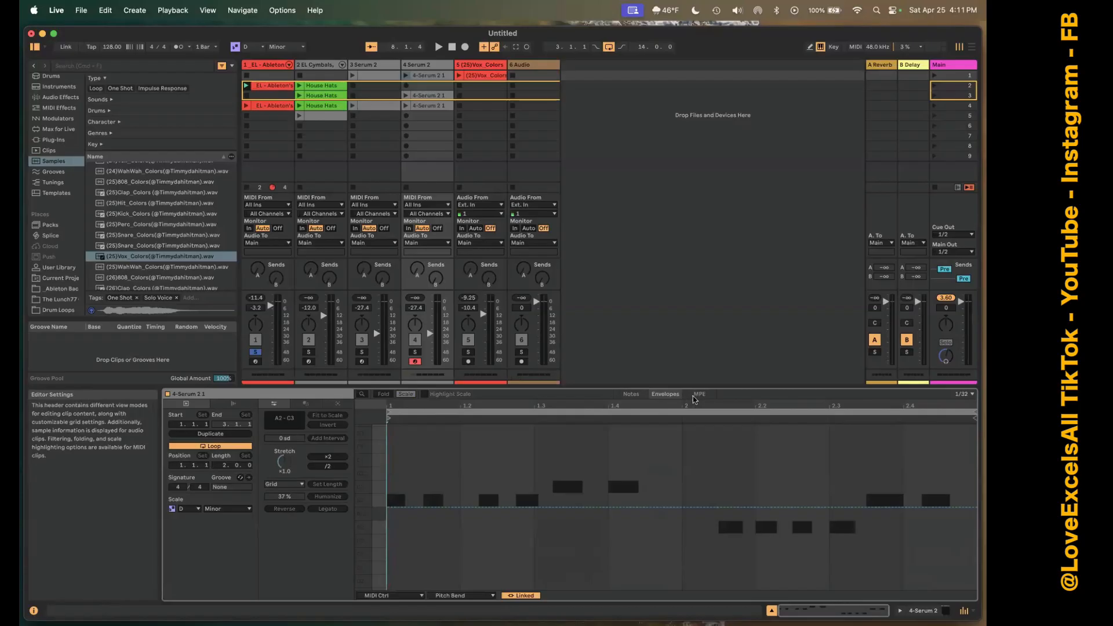
click(696, 397)
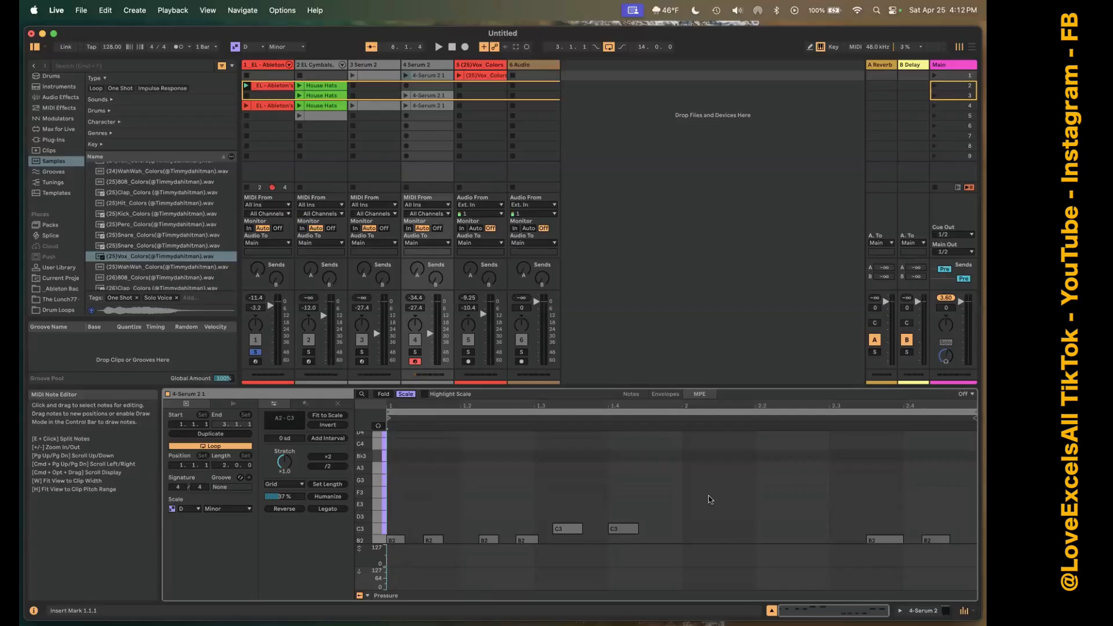
Switch the Serum 2 clip from its MPE editor through the envelopes and notes editors, ending on the notes.
key(a)
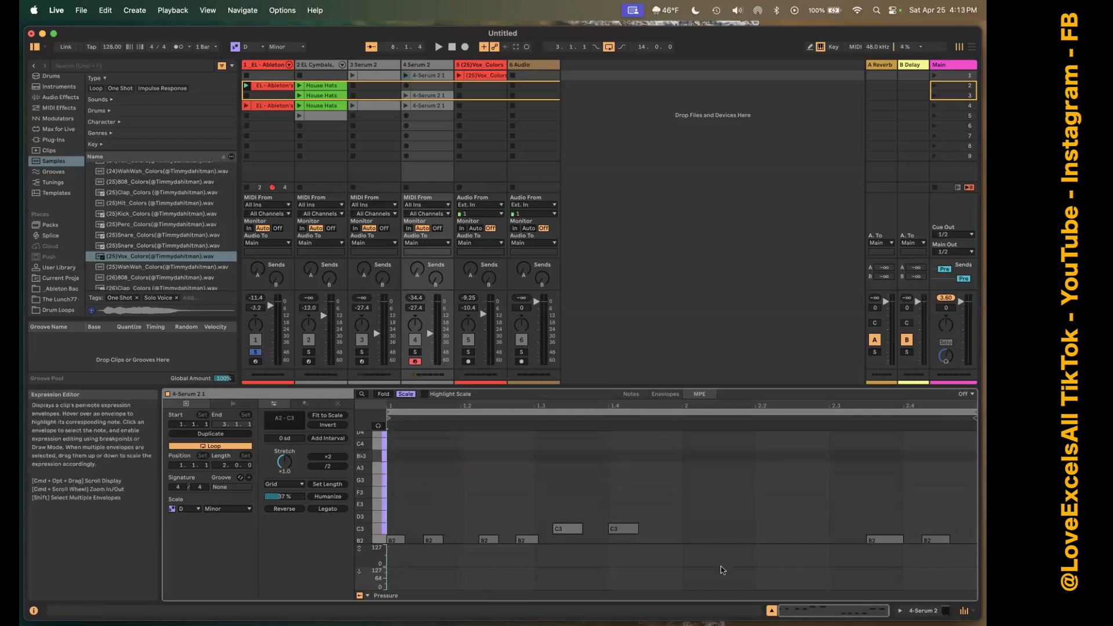
key(a)
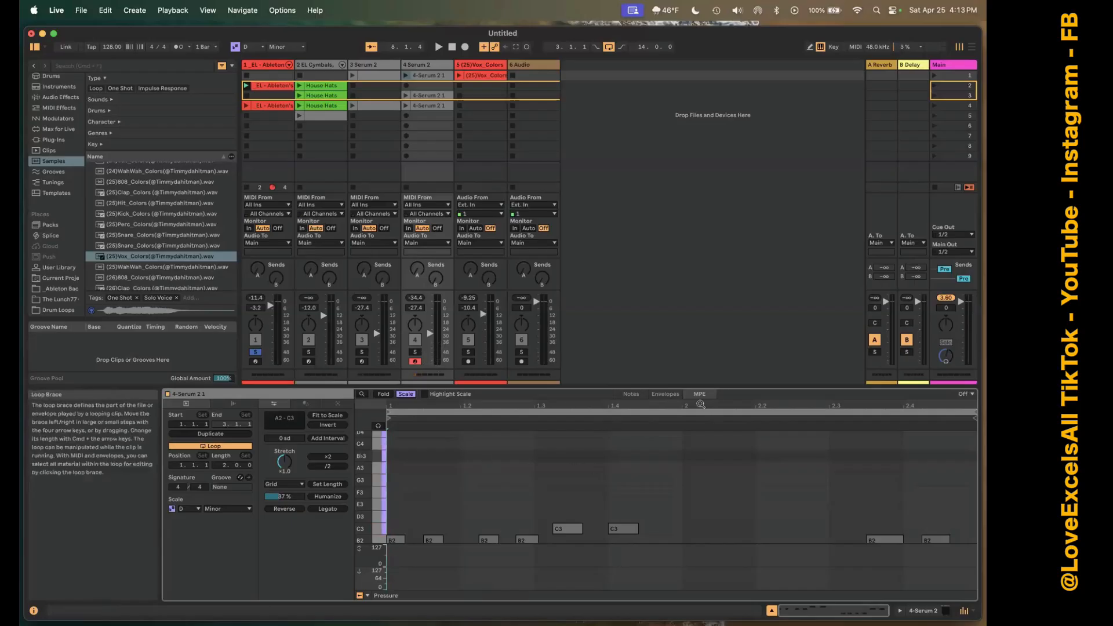
click(661, 394)
click(632, 396)
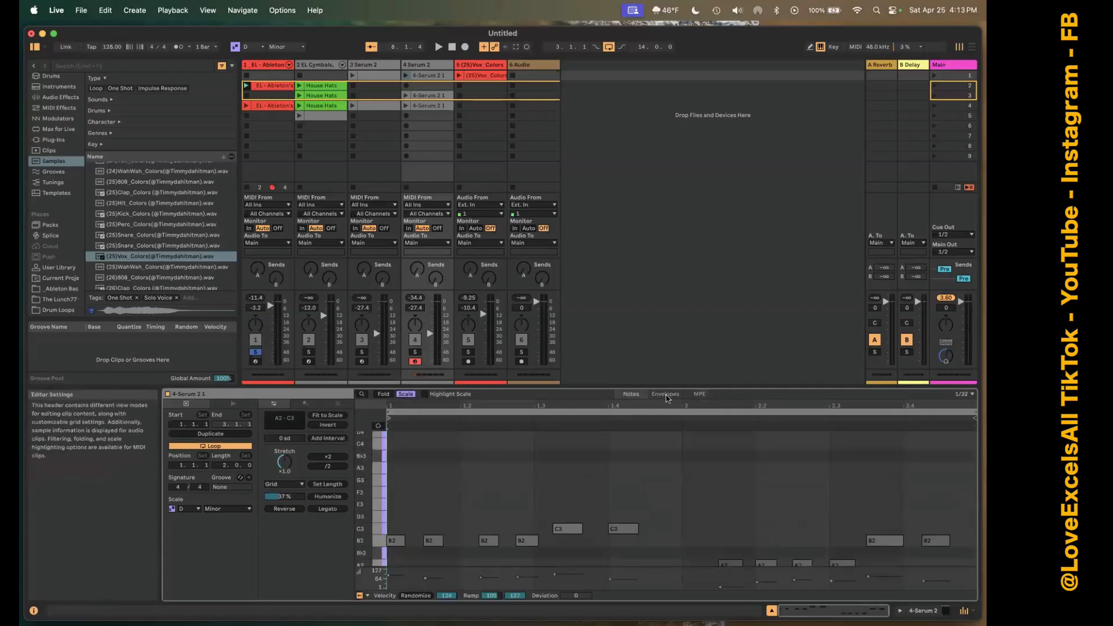
click(665, 395)
click(632, 395)
Open the (25)Vox_Colors clip in scene 1, compare it warped and unwarped, and leave both Warp and Loop enabled.
click(490, 78)
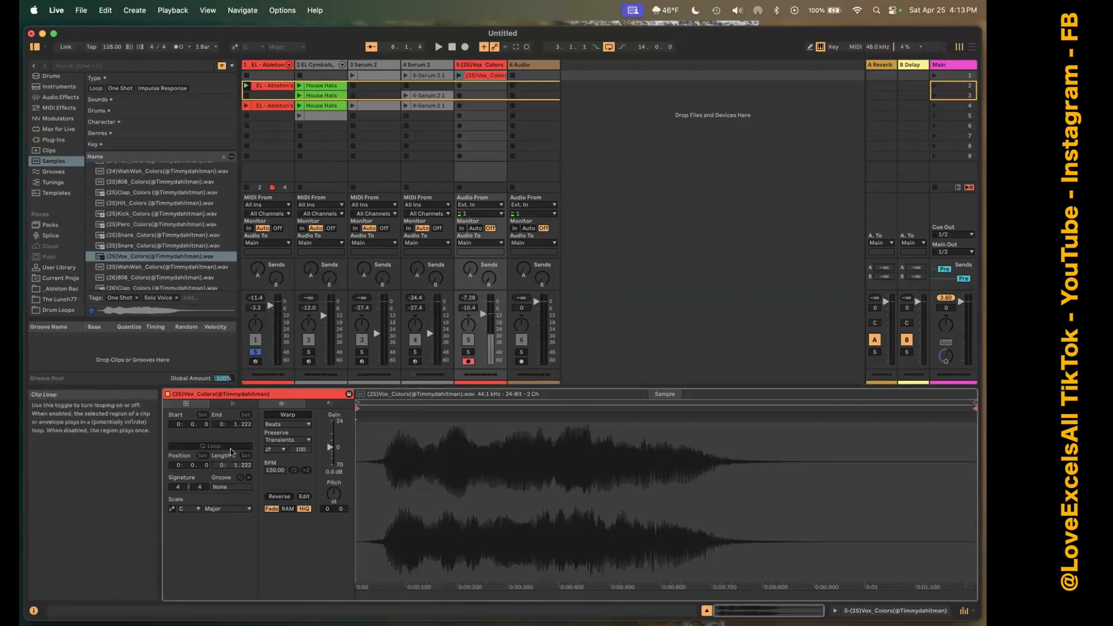
click(288, 415)
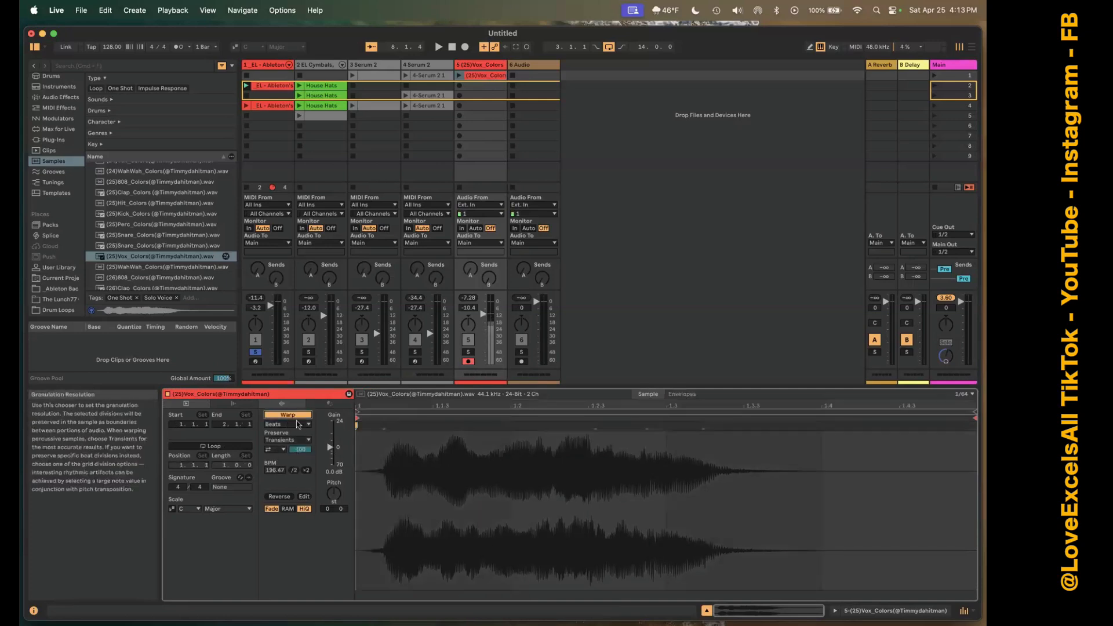
click(219, 446)
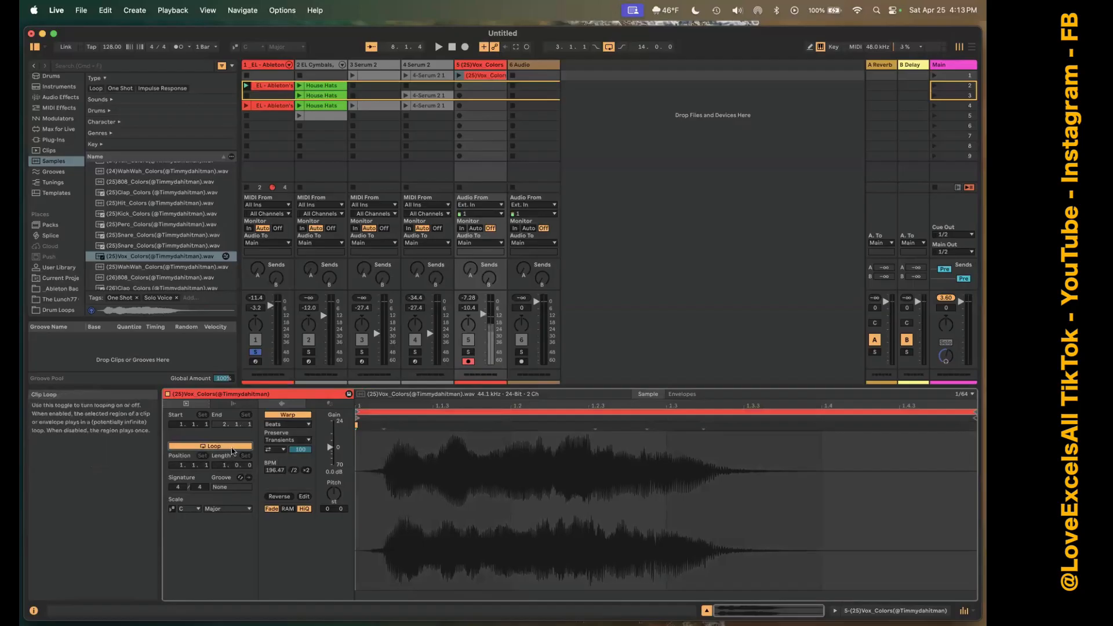
click(232, 448)
click(285, 415)
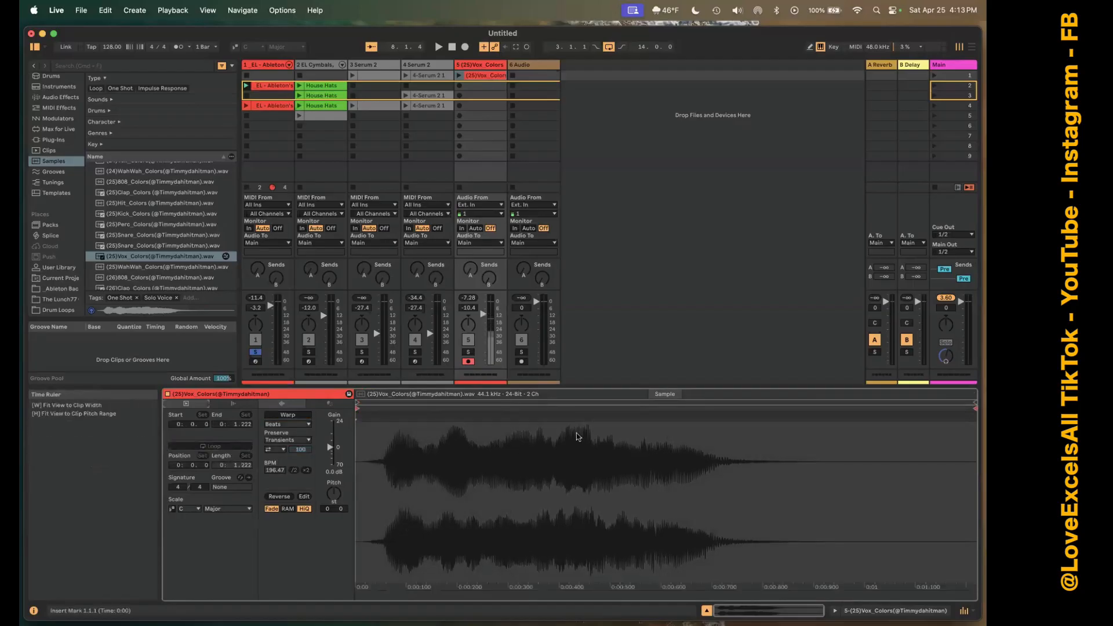
click(286, 415)
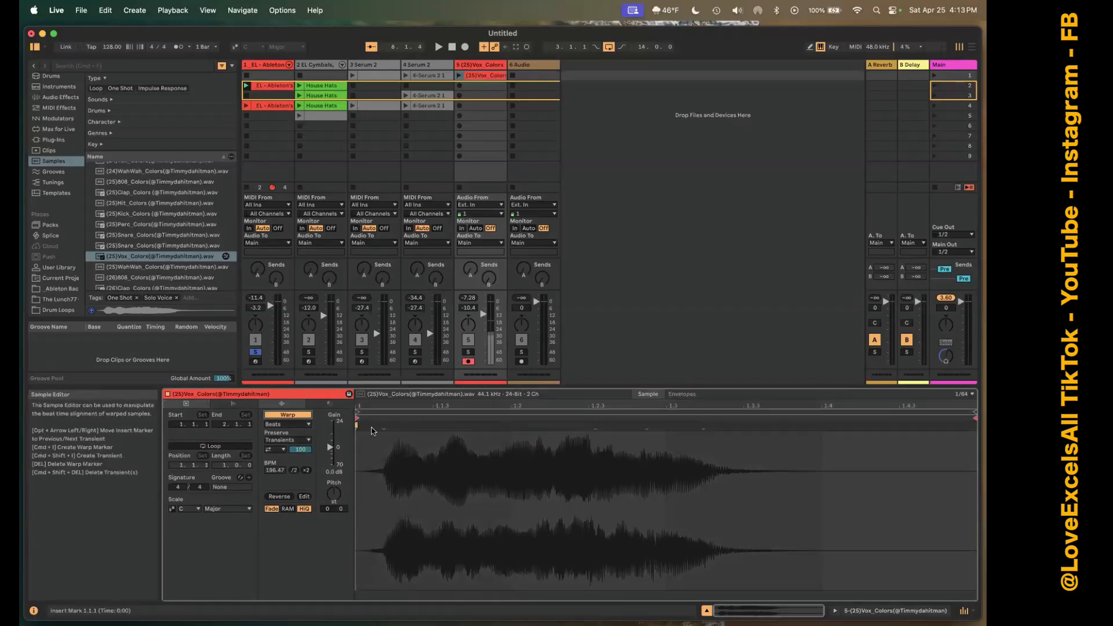
click(244, 445)
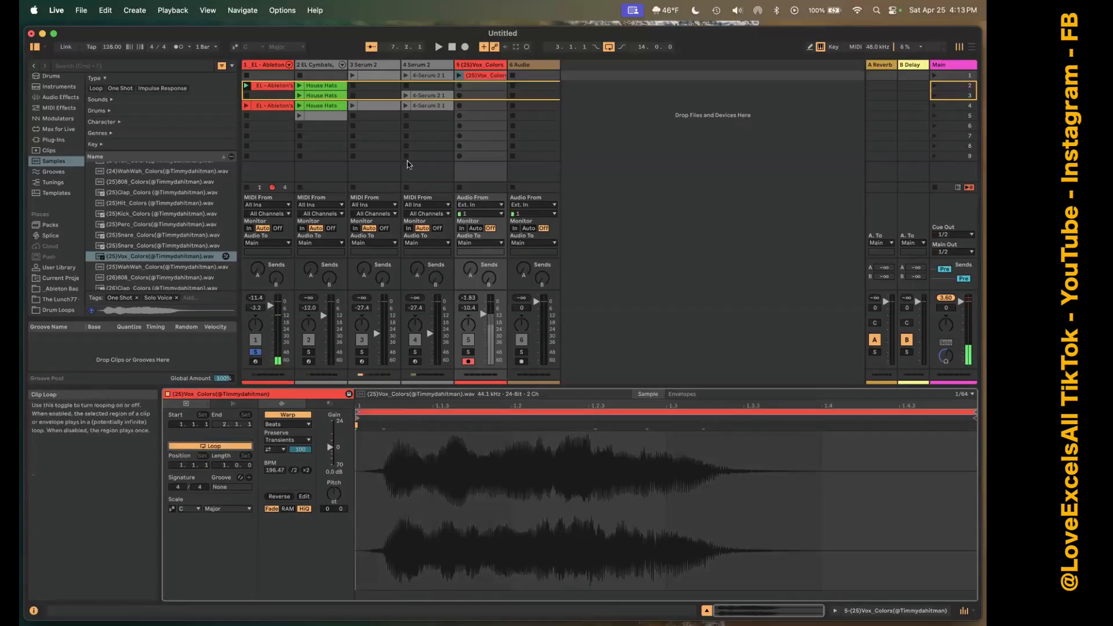
Play the (25)Vox_Colors clip with track 5 soloed and the track volume set to -13.0 dB.
click(459, 76)
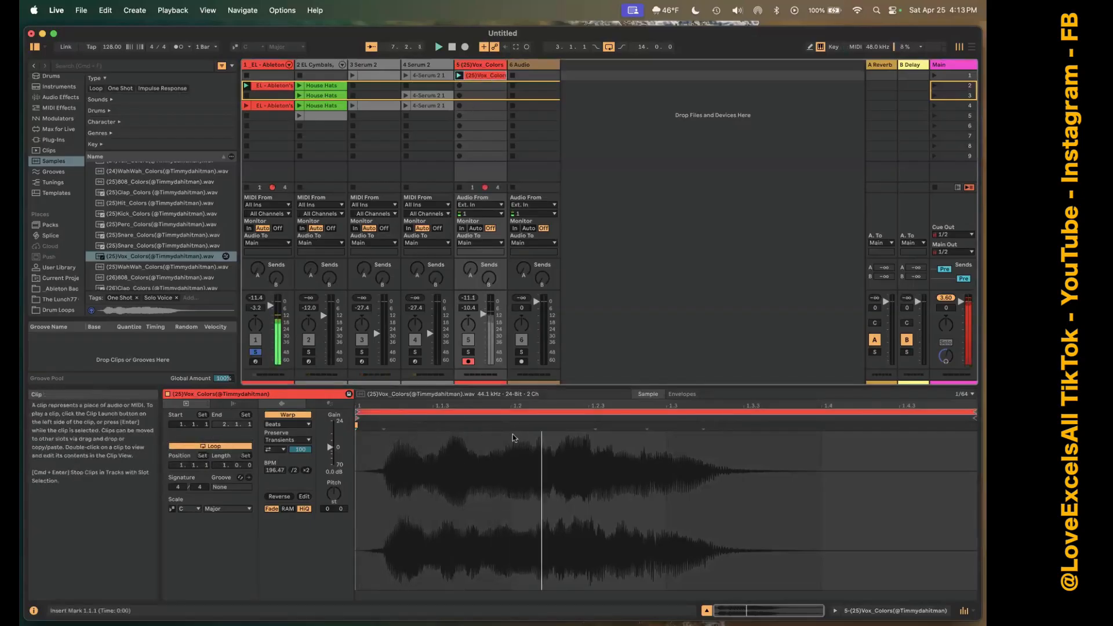
click(468, 352)
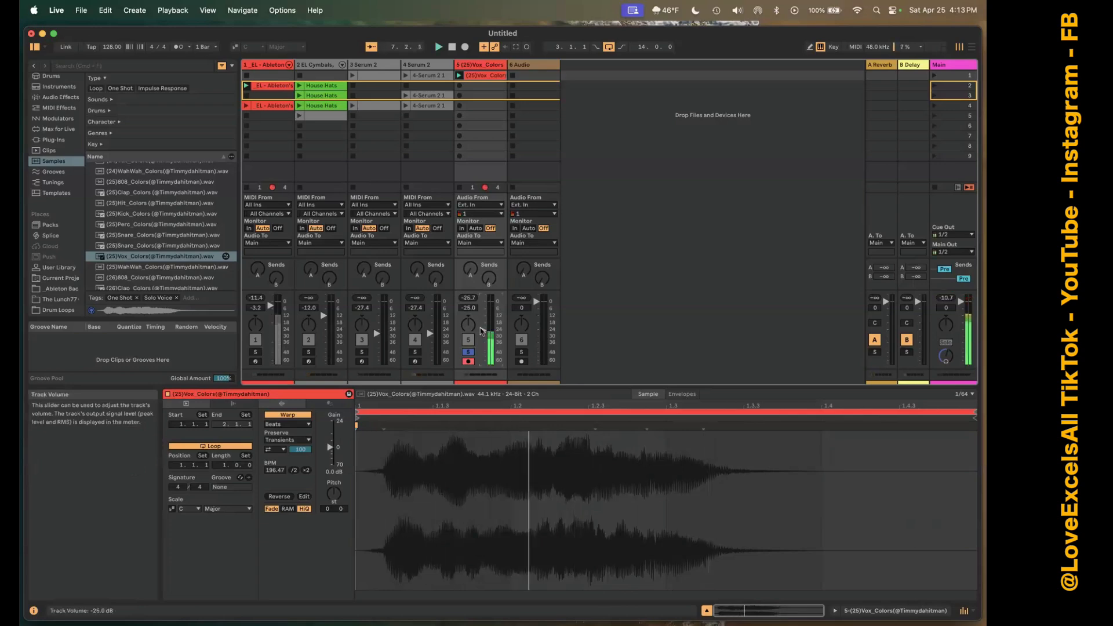
drag(481, 330, 481, 317)
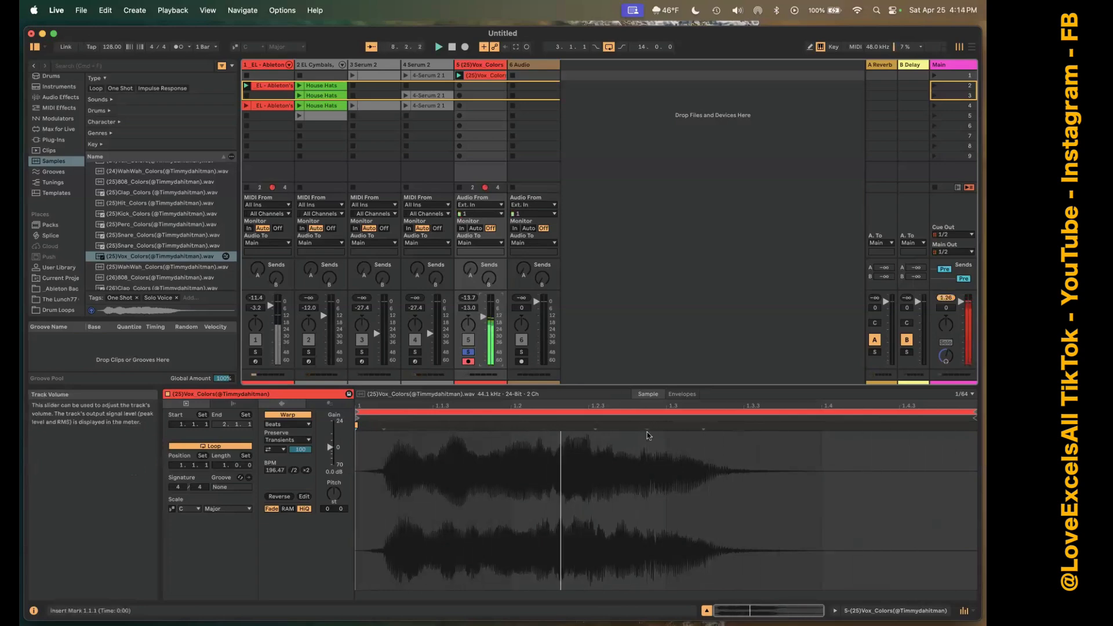
Stretch the vocal sample by moving the transient just after 1.3 to about 1.4.2, and play back the result.
key(space)
click(705, 428)
drag(704, 426, 888, 437)
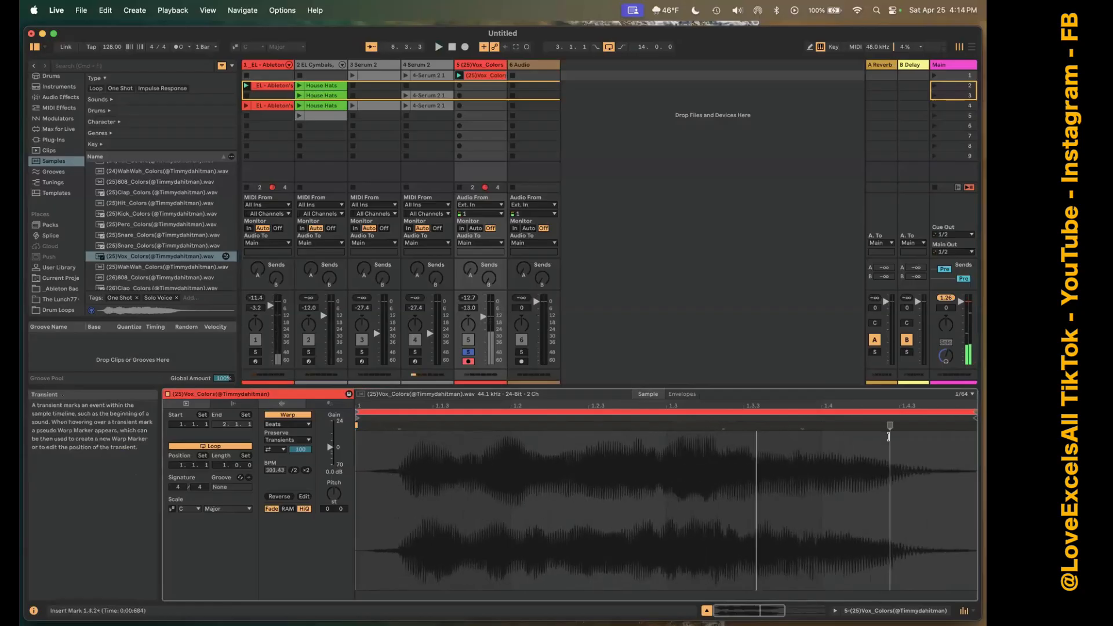
key(space)
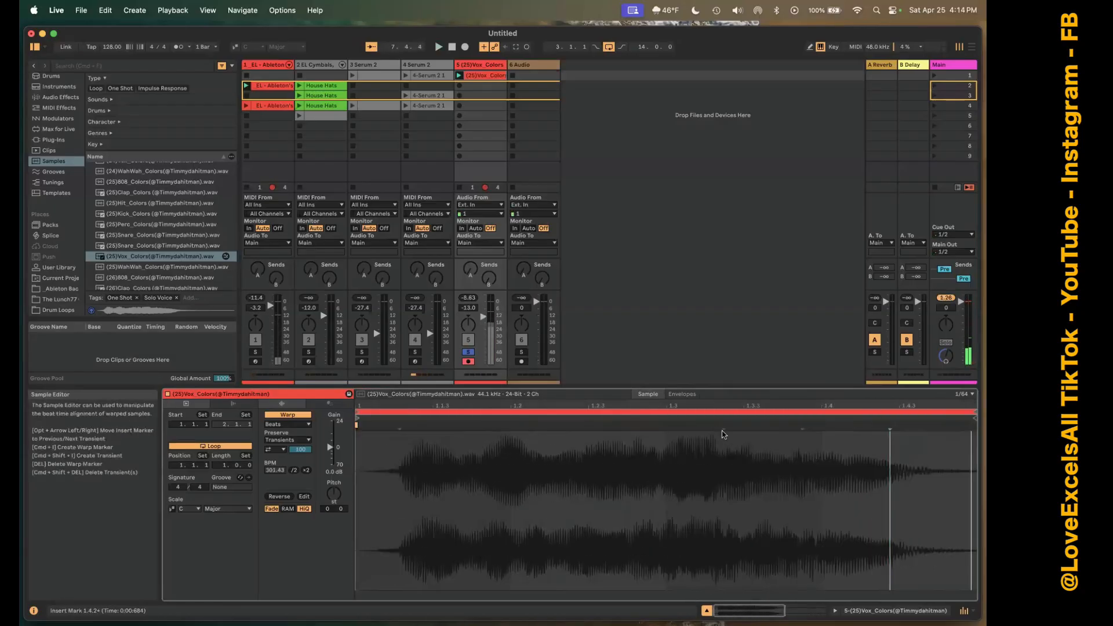
Add warp markers to the vocal sample at the transients near 1.2, 1.3.2 and just before 1.4.
double_click(723, 427)
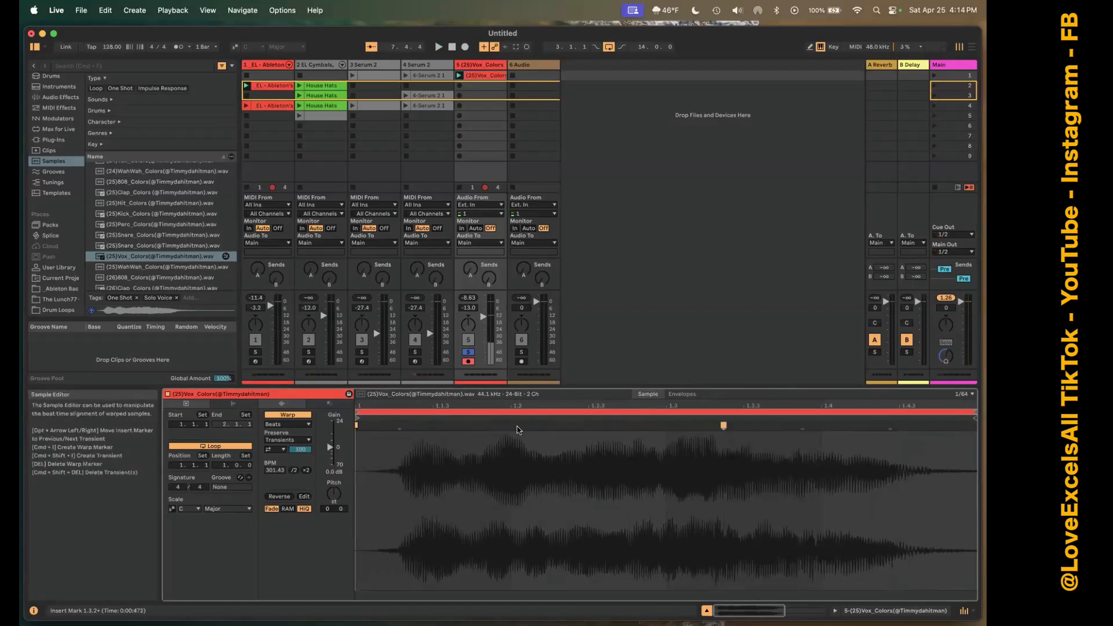
double_click(510, 426)
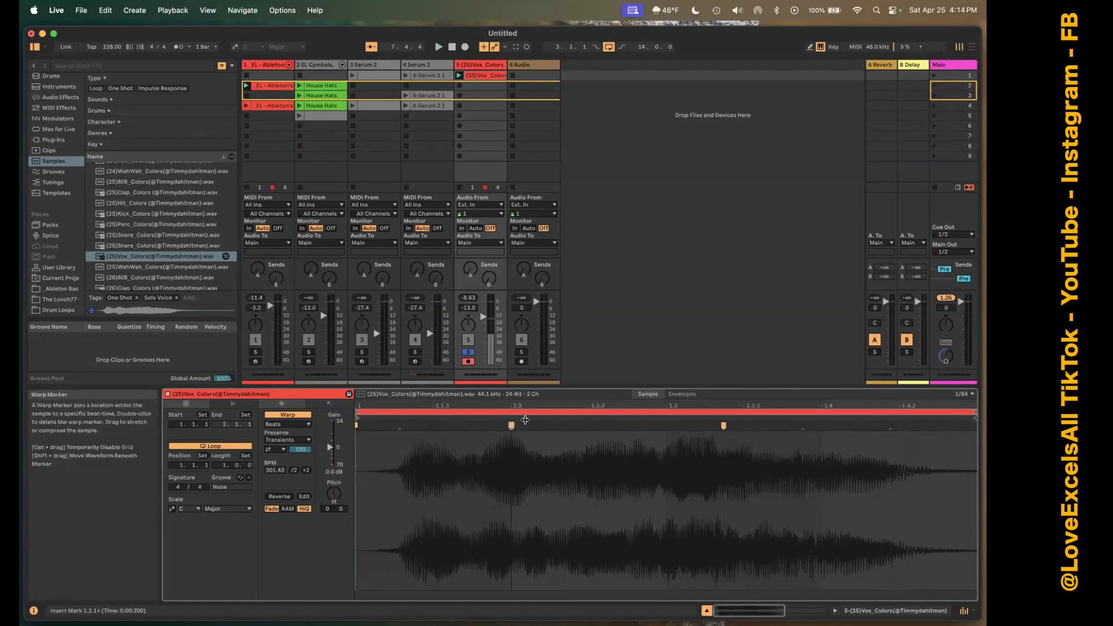
double_click(801, 427)
Play the loop while moving the middle warp marker back and forth, leaving it at about 1.2.4.
key(space)
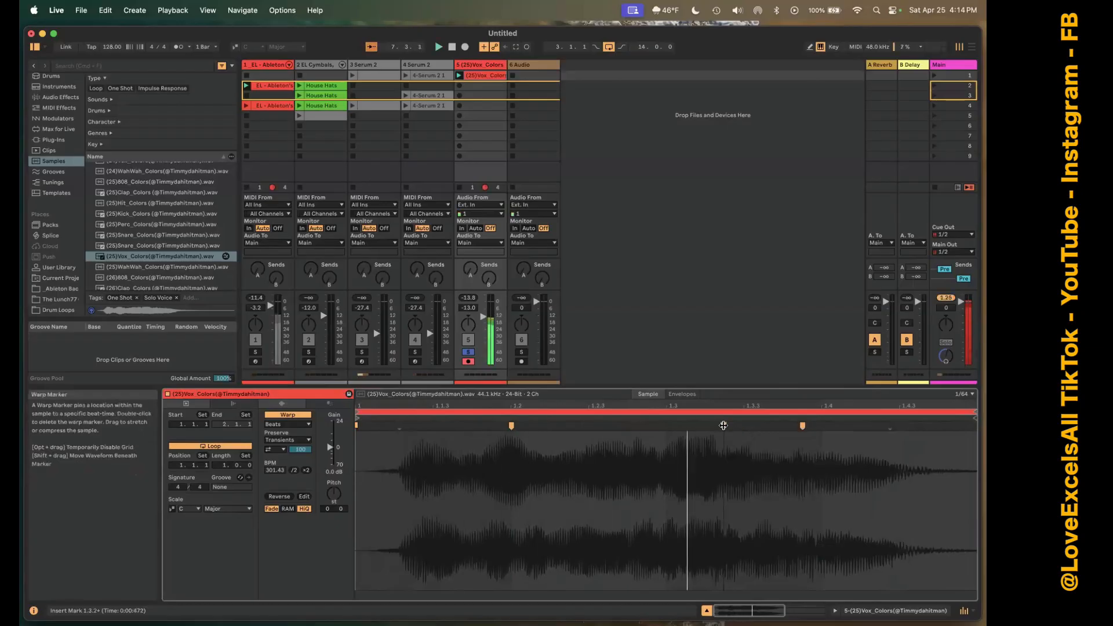
drag(723, 426, 567, 425)
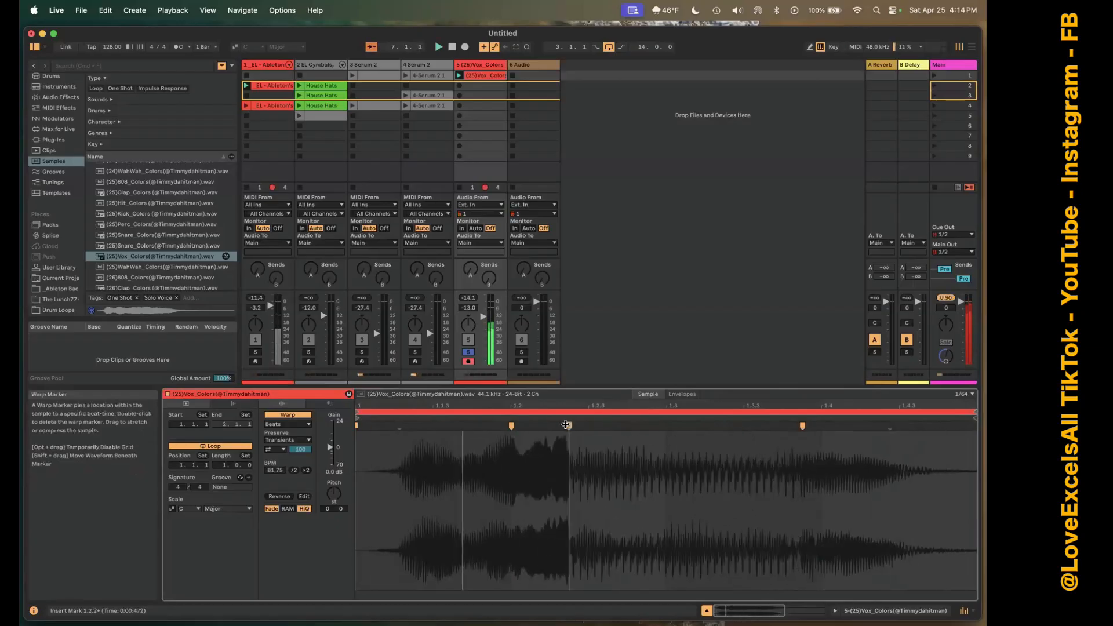
double_click(566, 425)
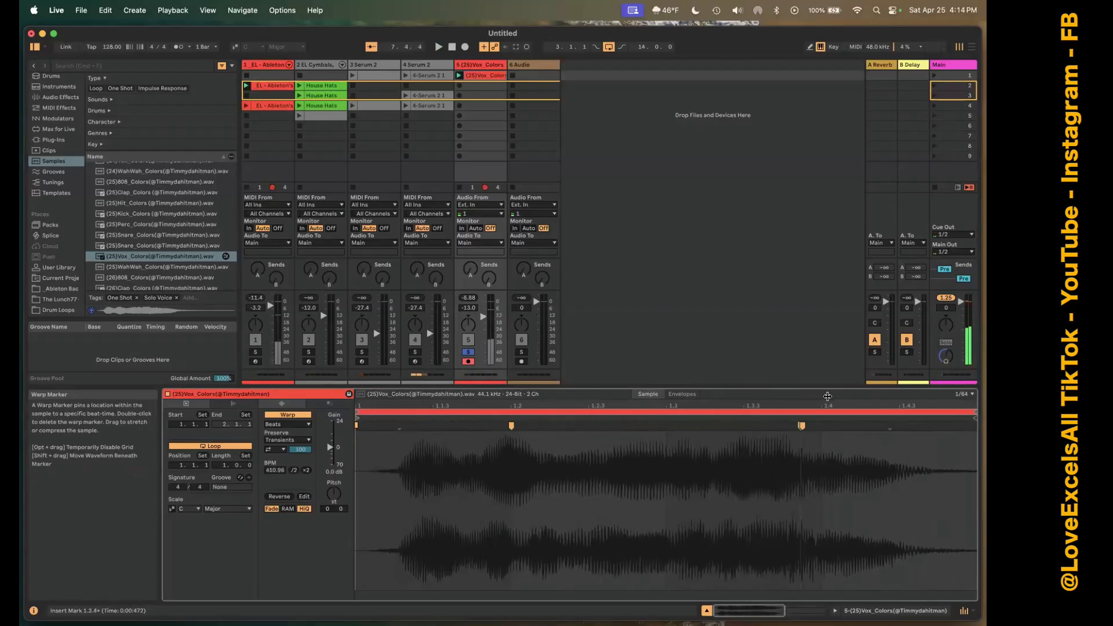
drag(795, 426, 657, 426)
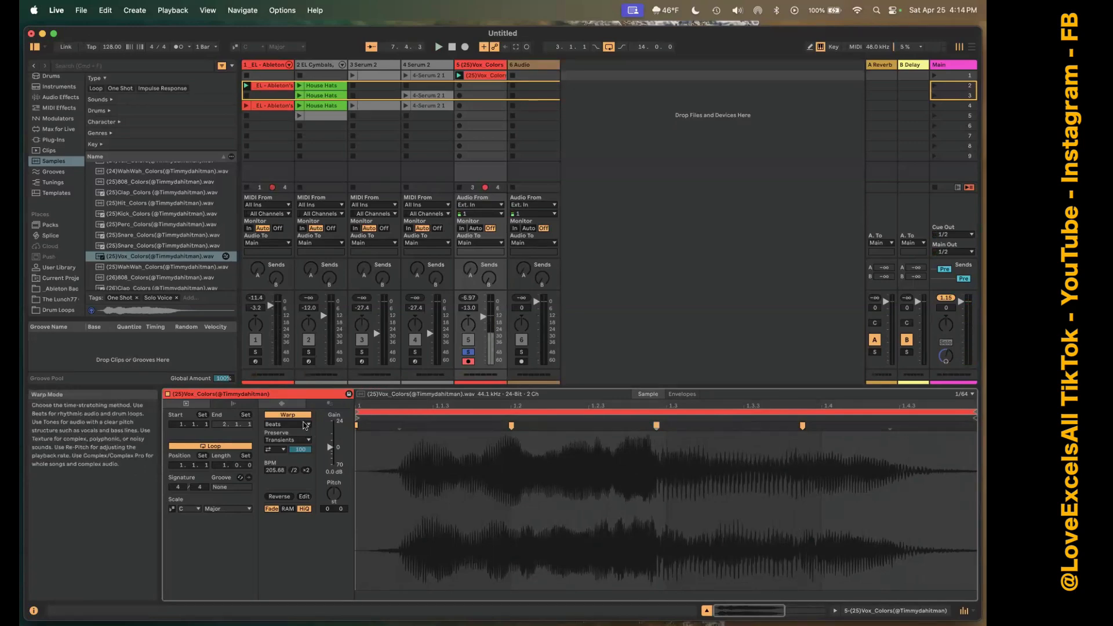
Try the Re-Pitch, Texture and Tones warp modes on the vocal clip, and finish with Complex Pro.
click(305, 425)
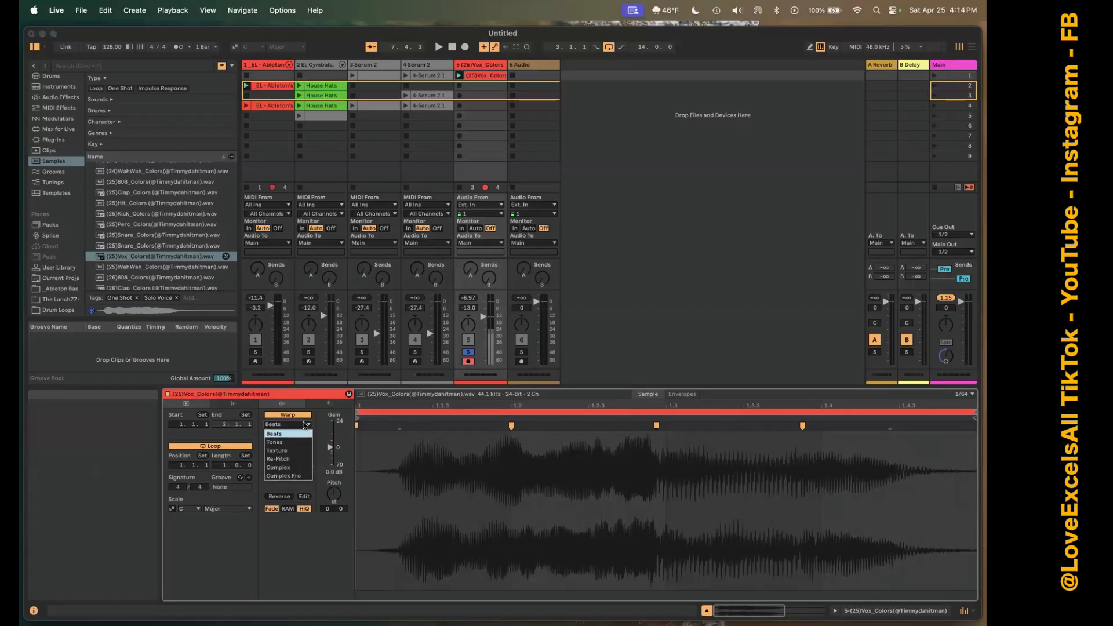
click(293, 458)
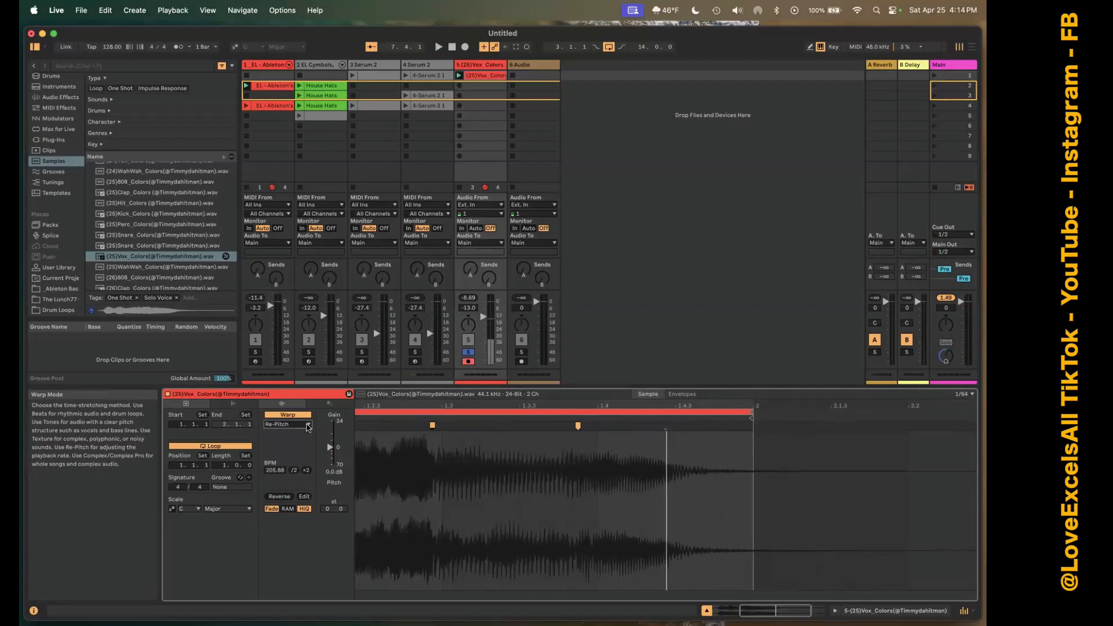
click(308, 425)
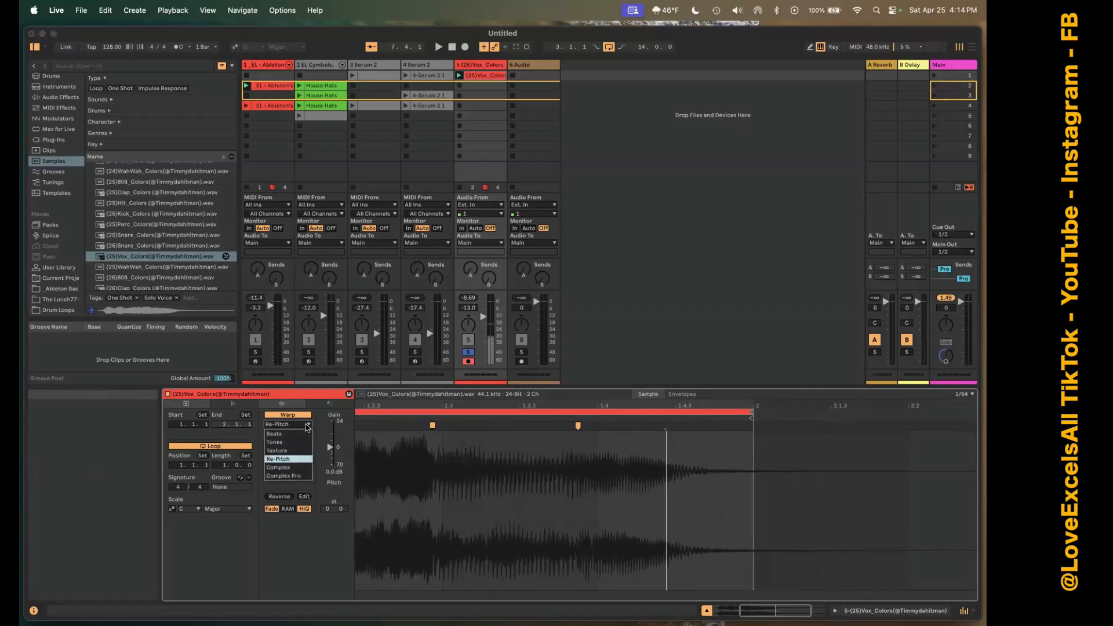
click(298, 450)
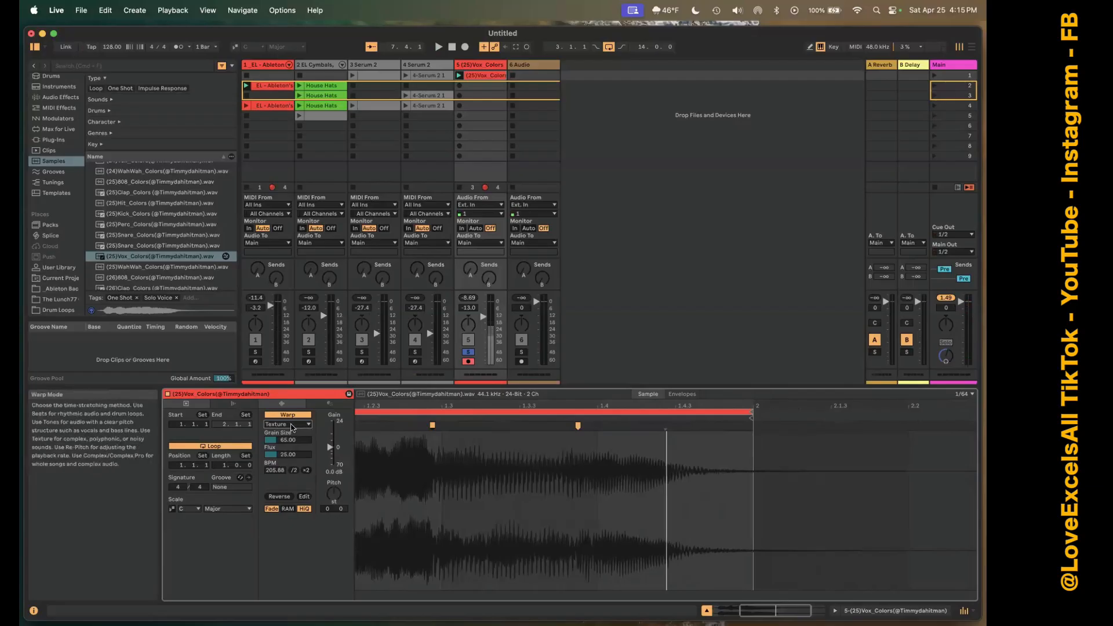
click(296, 423)
click(292, 442)
click(301, 425)
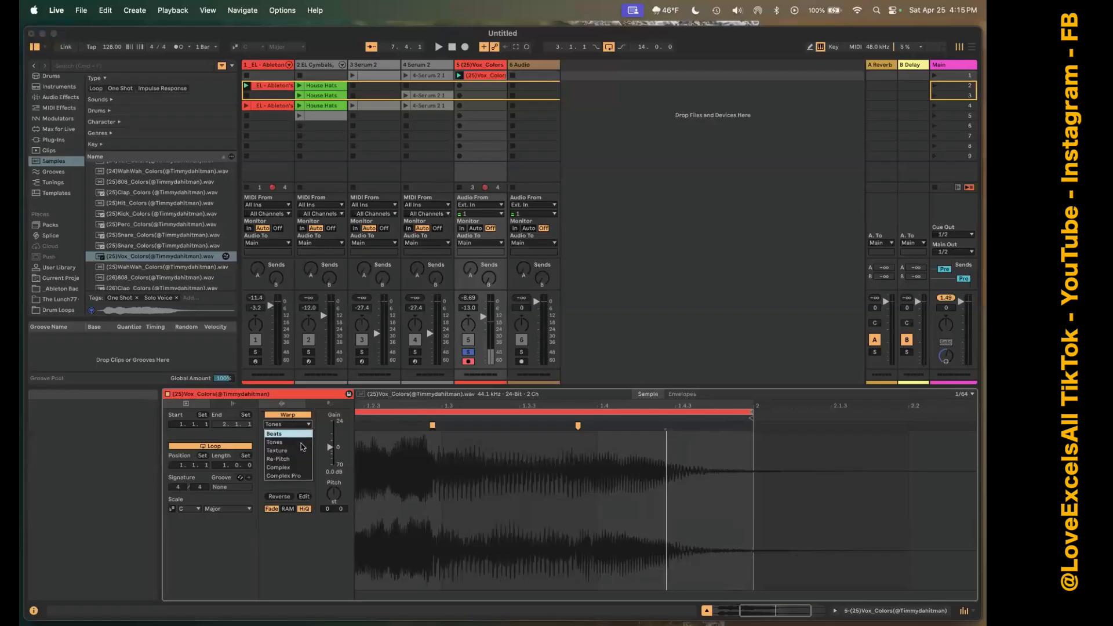
click(302, 476)
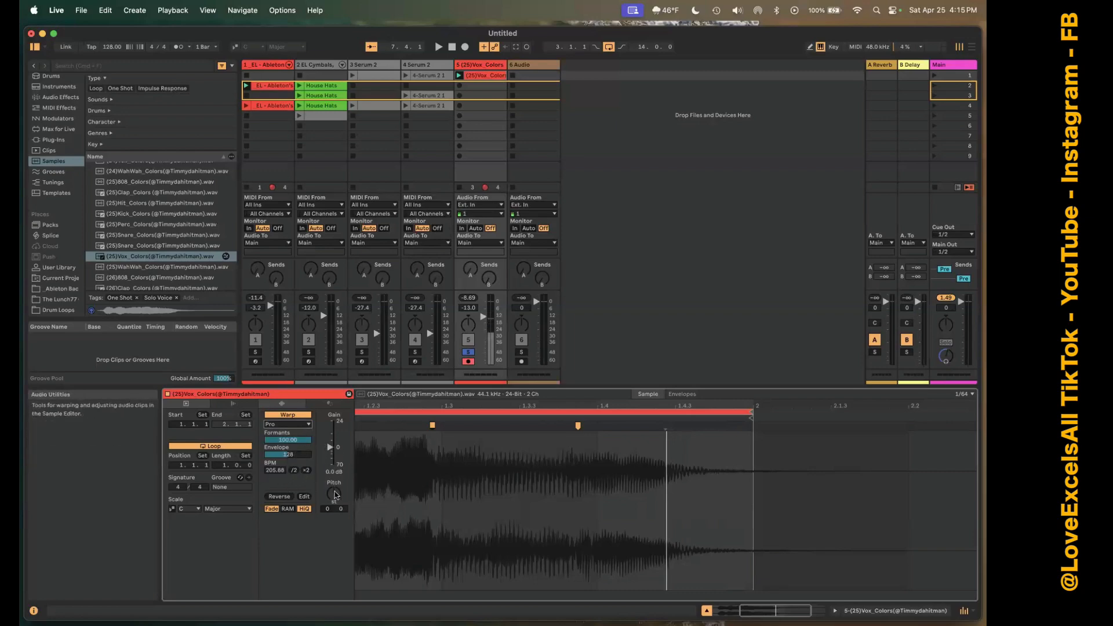
Transpose the vocal clip's pitch to -4 semitones and reset it to 0.
mouse_move(333, 496)
mouse_down()
mouse_move(332, 522)
mouse_move(333, 503)
mouse_up()
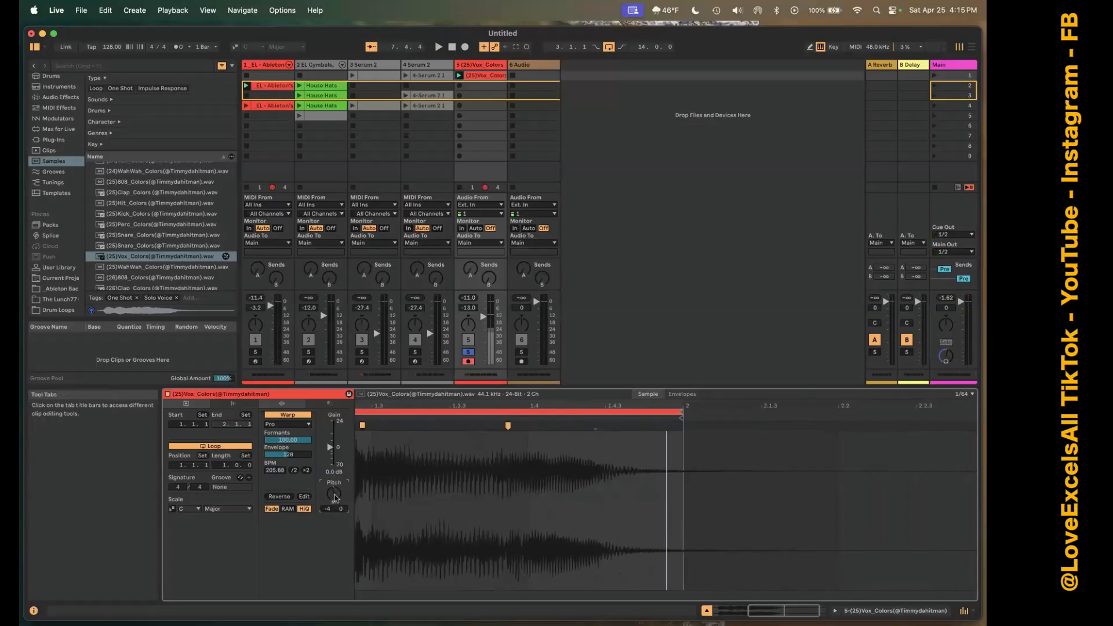
double_click(334, 497)
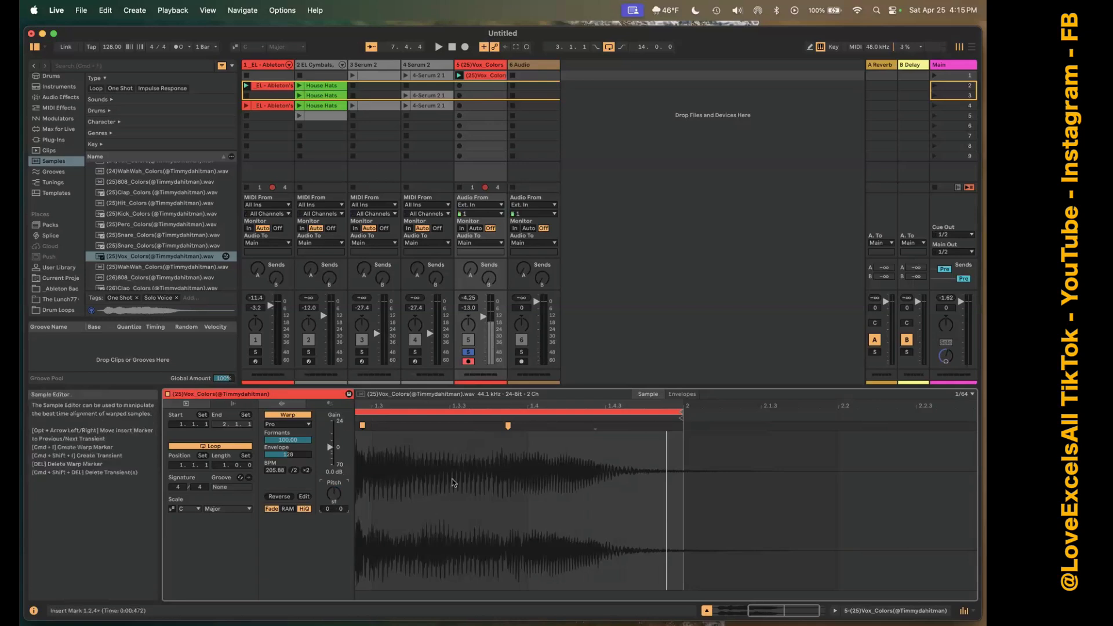
Show the vocal clip's transposition envelope, add breakpoints that ramp its later part upward, and audition the change.
click(676, 395)
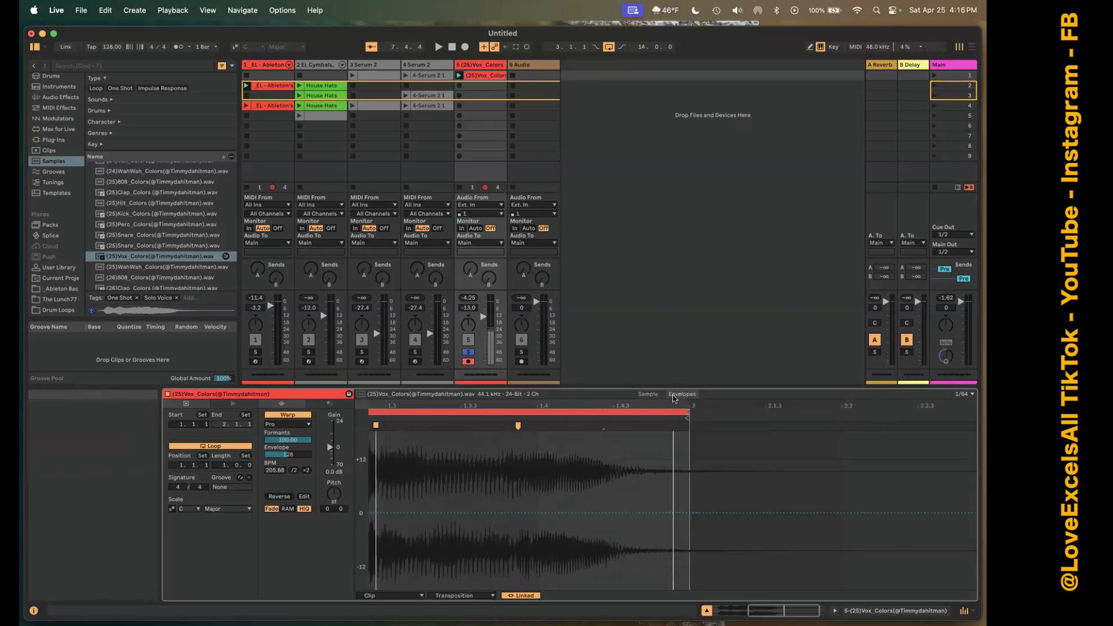
click(332, 495)
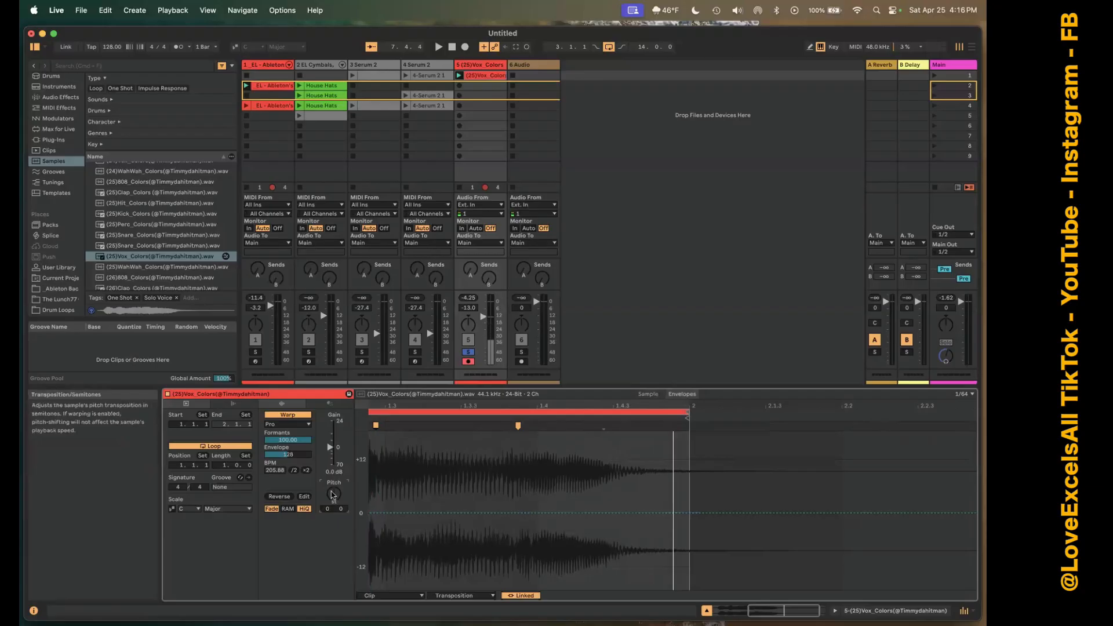
click(410, 512)
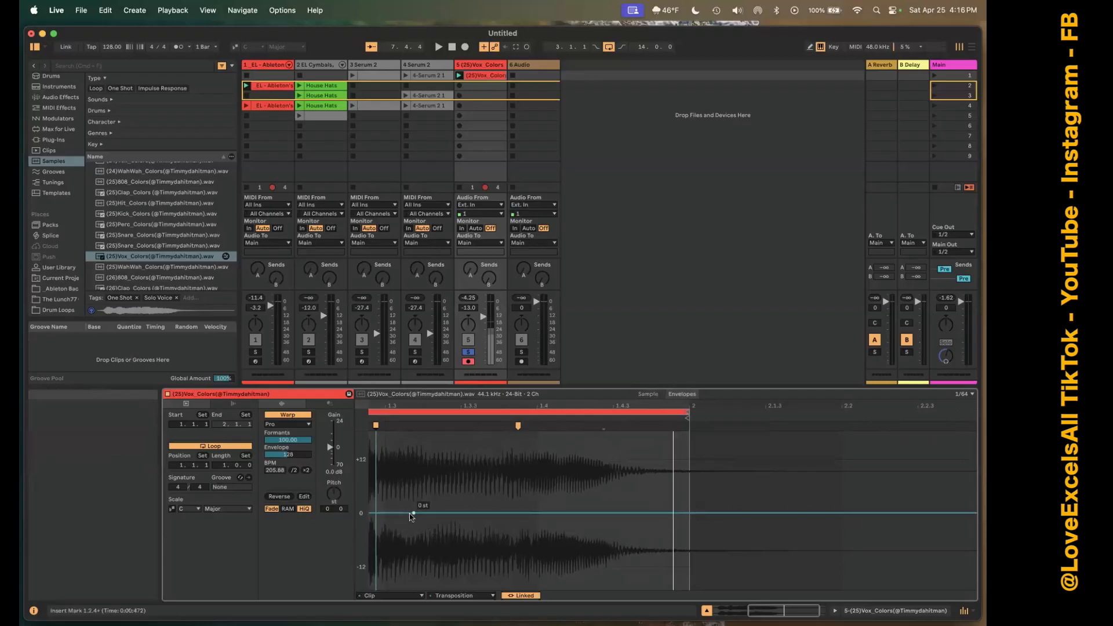
drag(496, 513, 497, 468)
key(space)
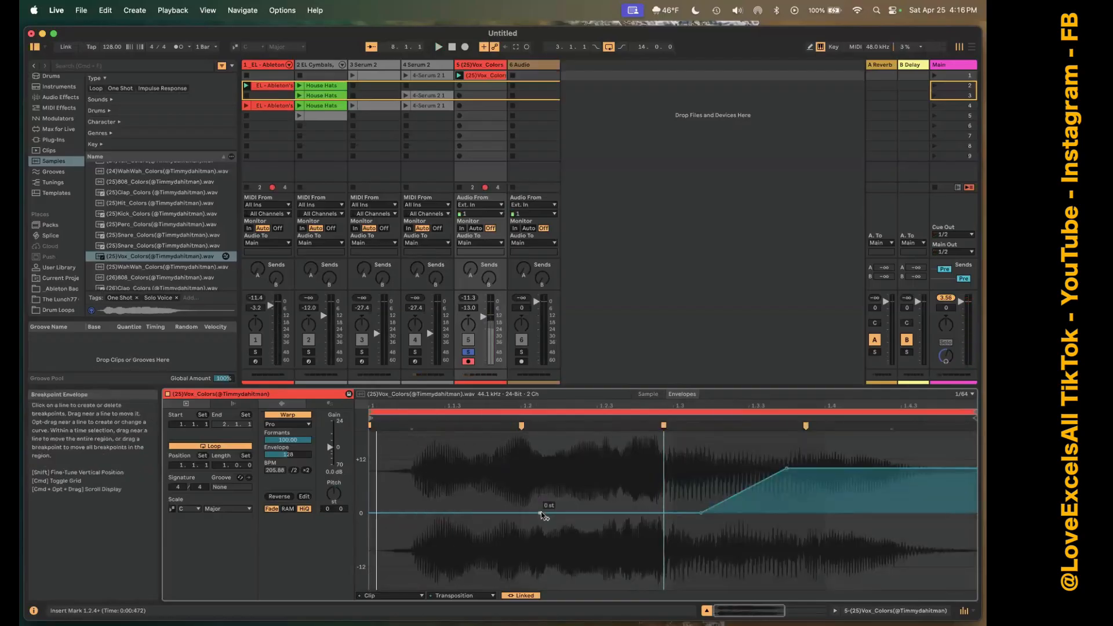
Undo the transposition envelope edits and the pitch reset, and switch from the clip's sample view back to its envelopes.
key(super+z)
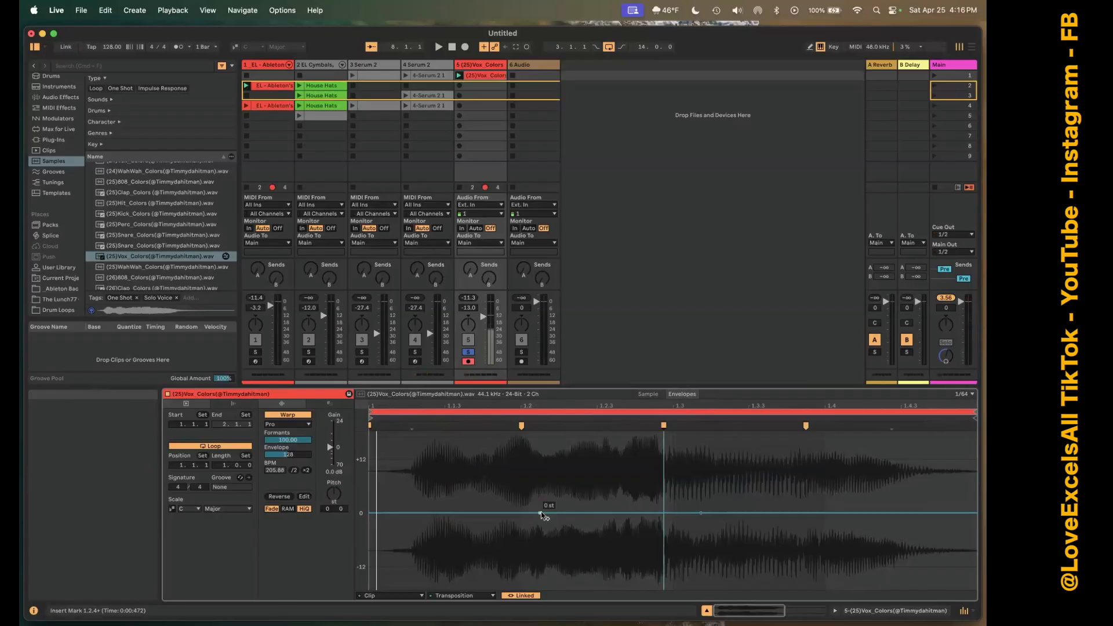
key(super+z)
key(super+z)
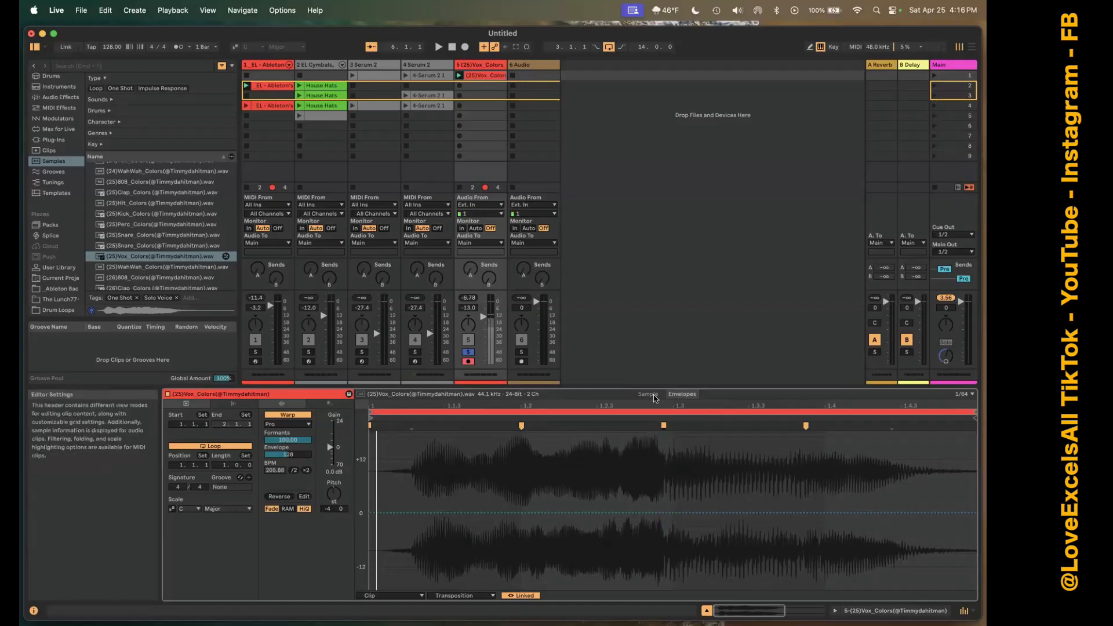
click(649, 396)
click(682, 394)
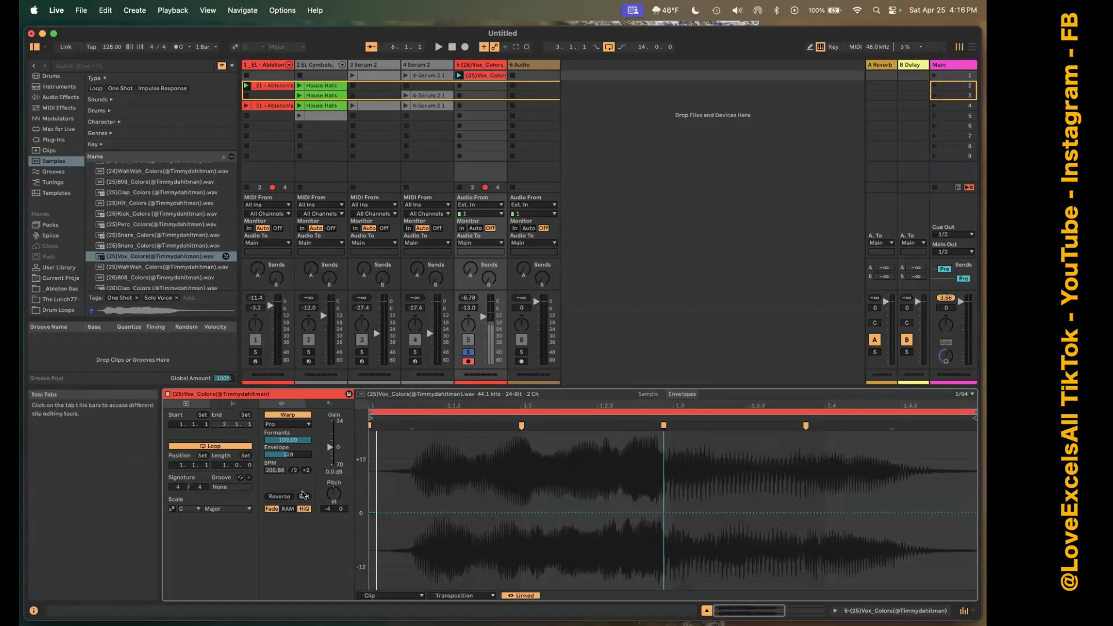
Show the vocal clip's Gain envelope, return to its Transposition envelope, and reset the clip's pitch to 0 semitones.
right_click(329, 450)
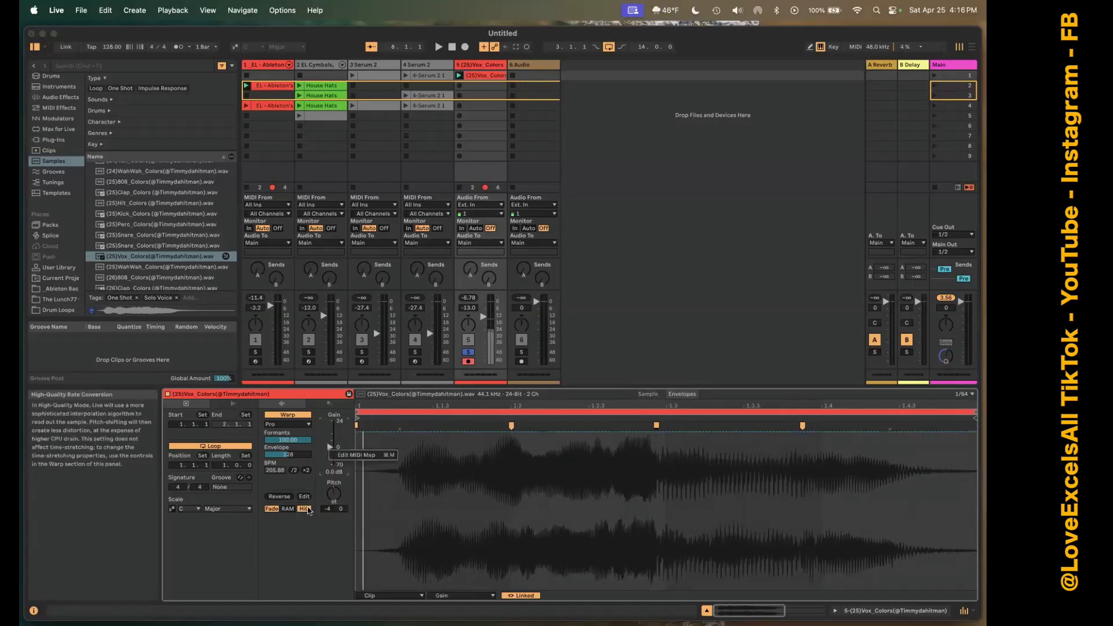
click(334, 501)
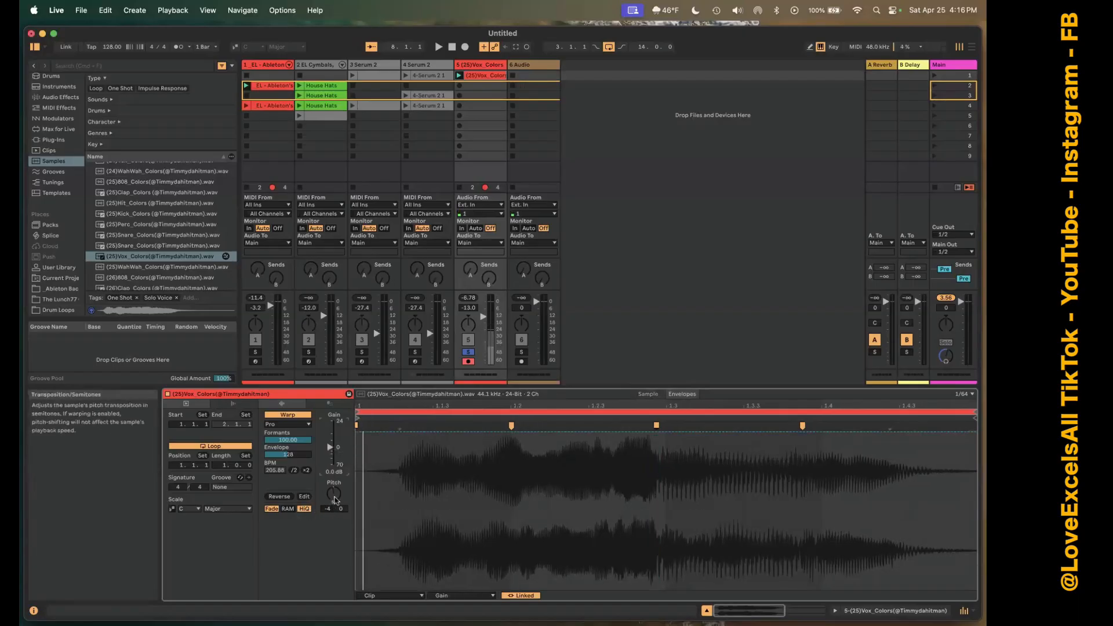
click(334, 497)
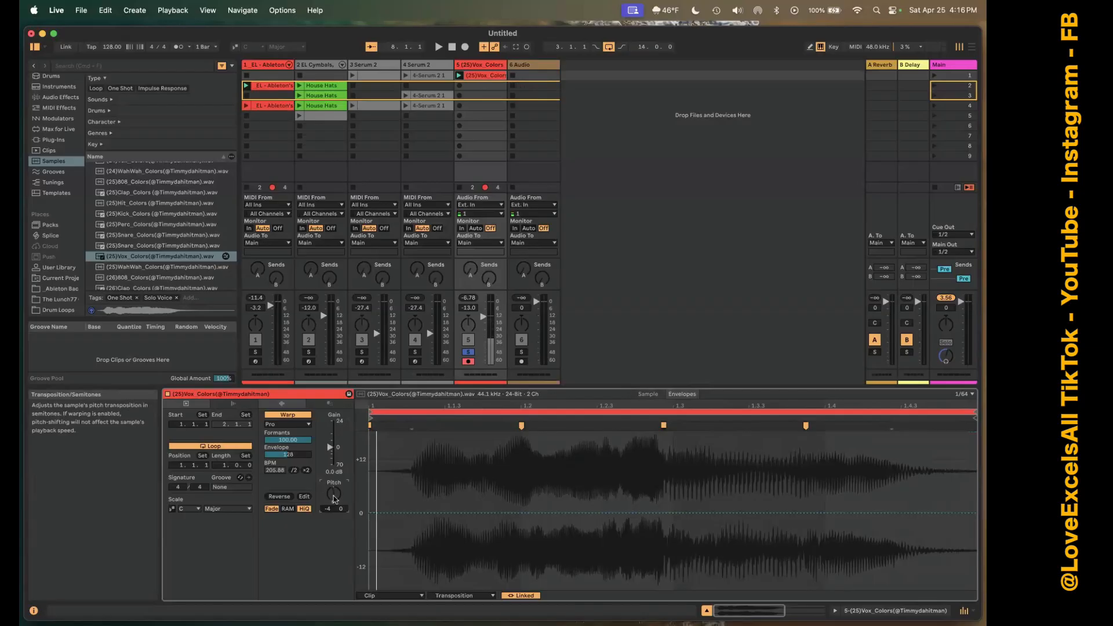
Add breakpoints to the vocal clip's transposition envelope that ramp up to about +16 st near 1.3 and fall steeply below 0 st.
click(435, 513)
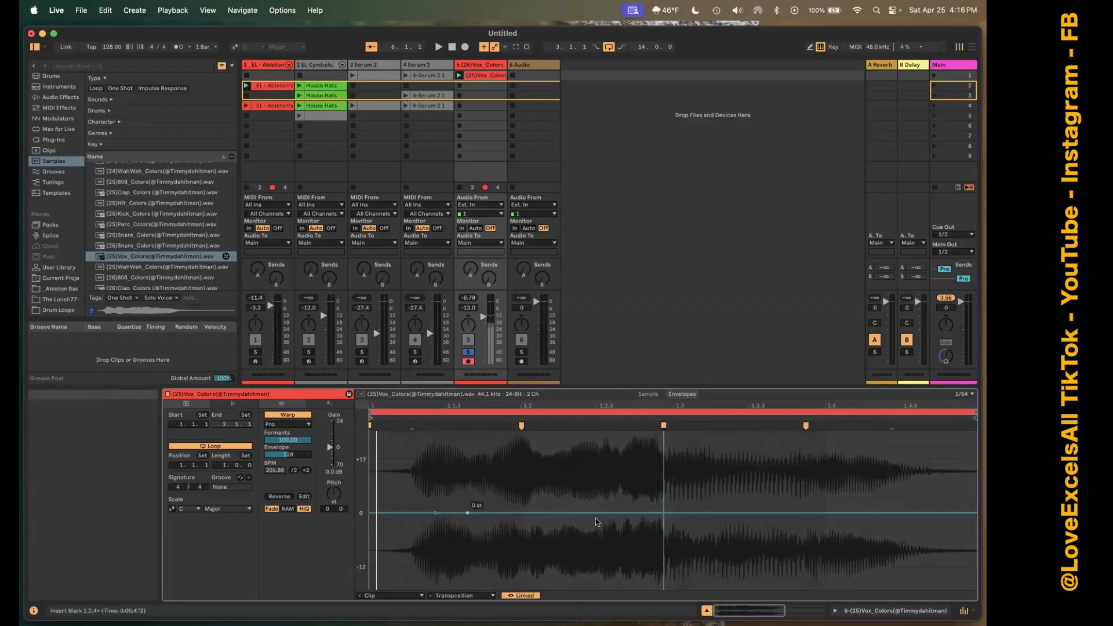
click(659, 514)
drag(657, 514, 658, 441)
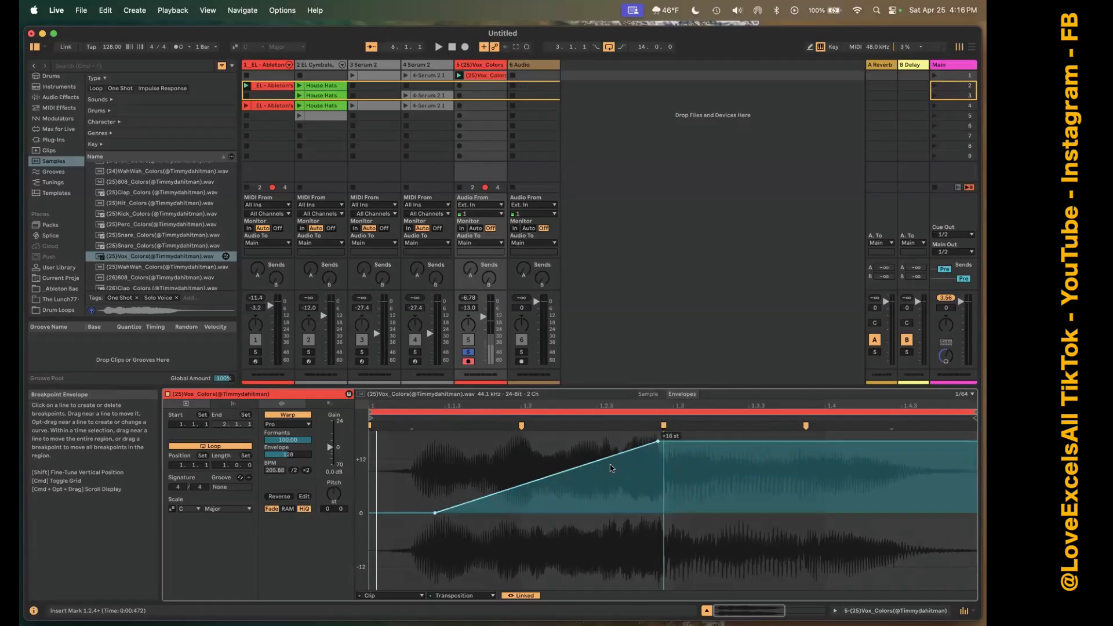
click(739, 441)
drag(739, 441, 739, 560)
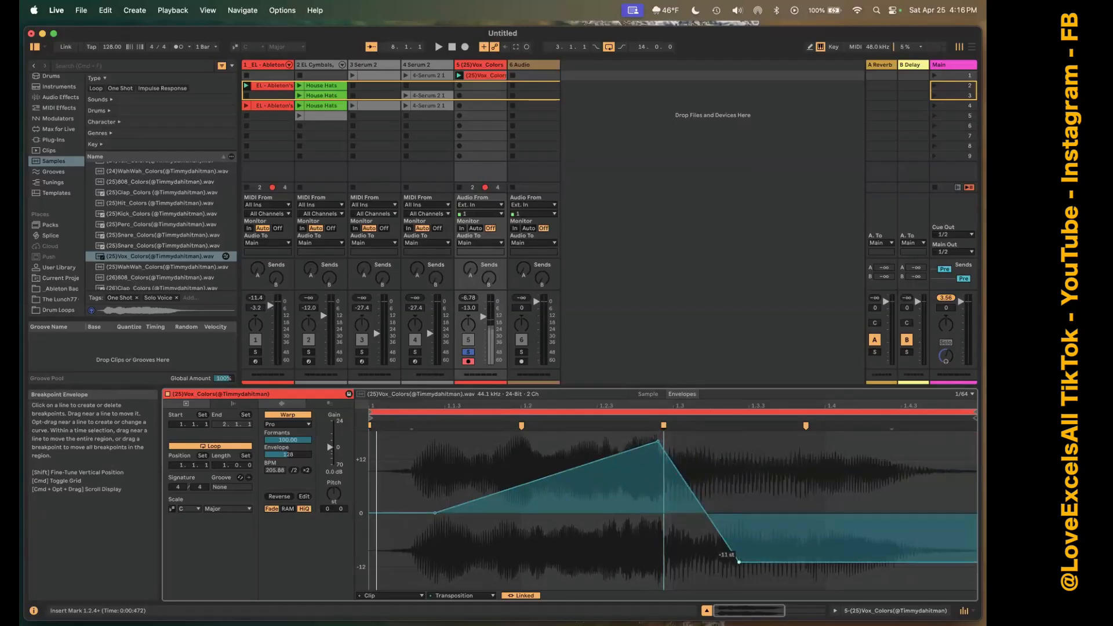
click(738, 559)
drag(788, 441, 786, 585)
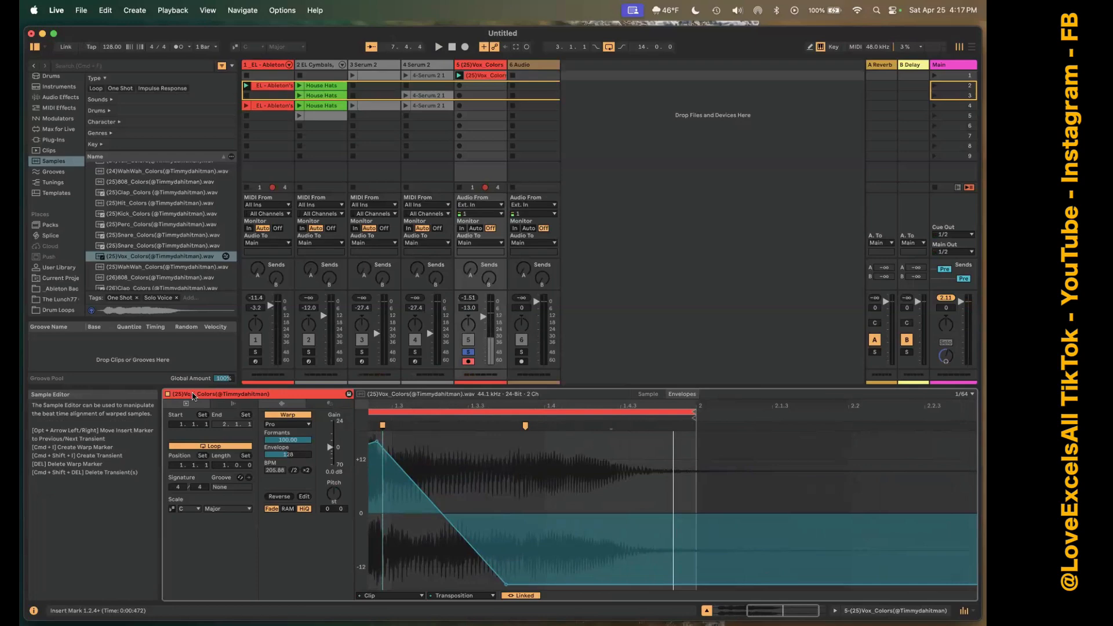
Sweep the vocal clip's Formants down and back to 100, and lower its Complex Pro Envelope value during playback.
drag(288, 439, 287, 481)
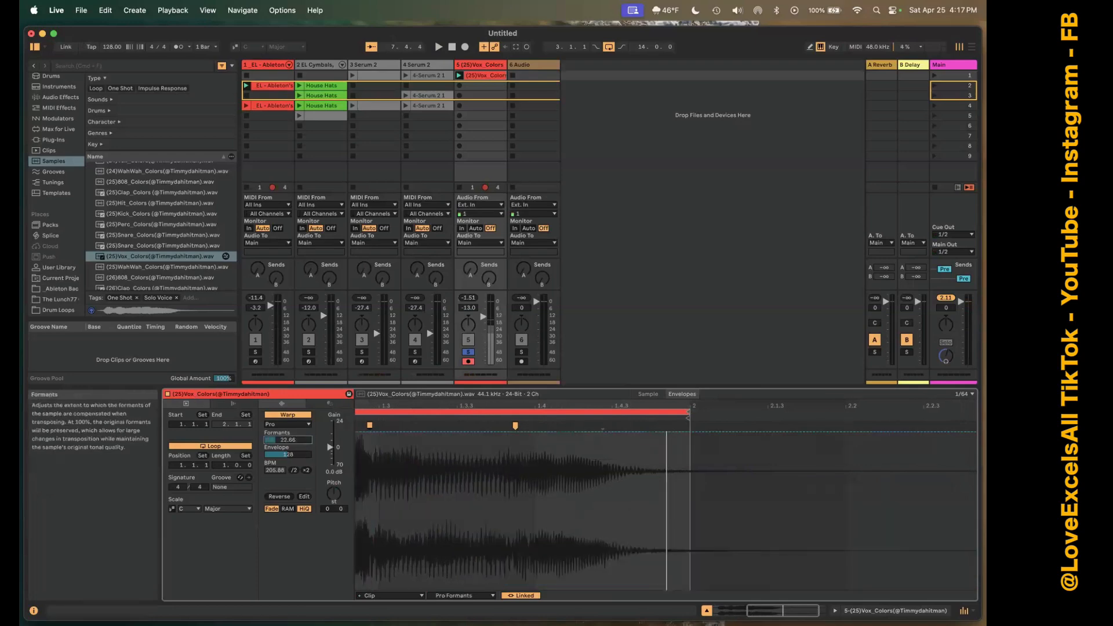
drag(288, 439, 287, 406)
key(space)
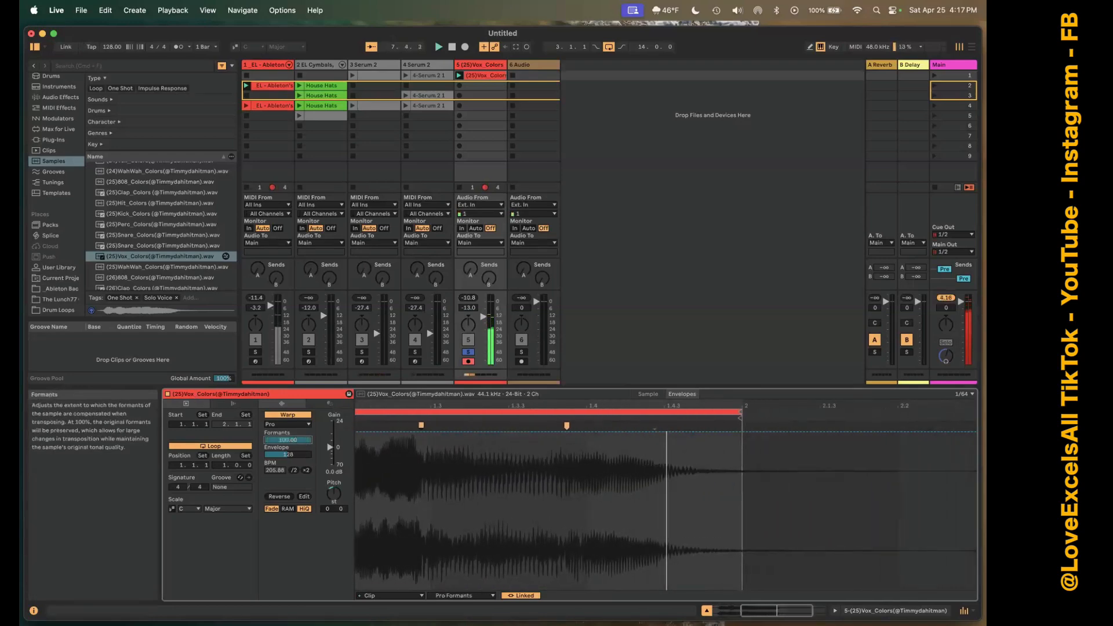
click(288, 457)
click(292, 461)
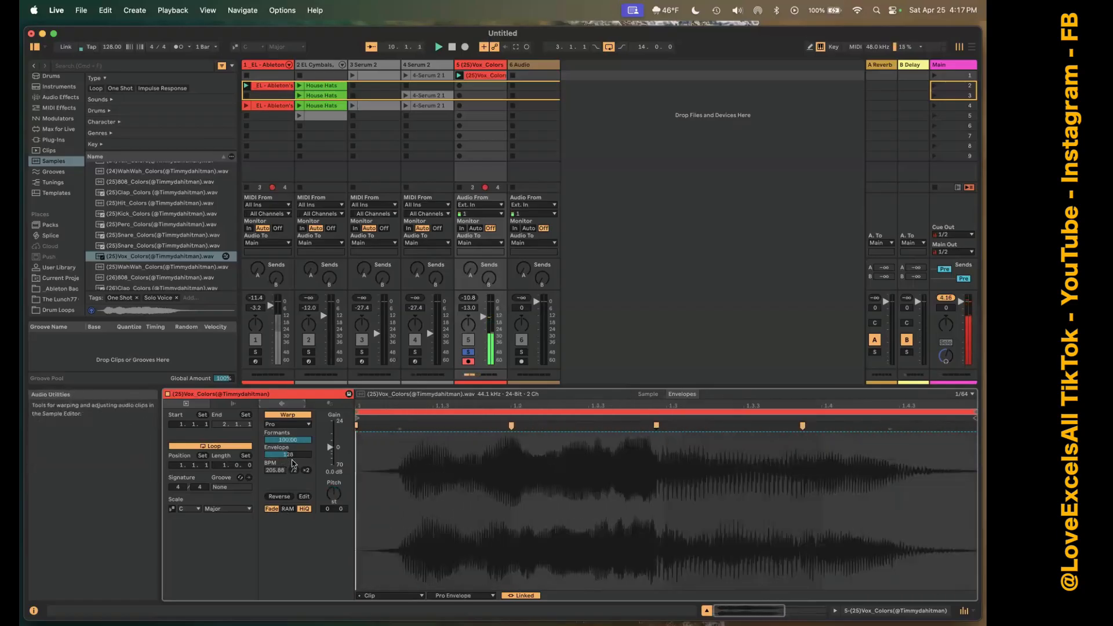
mouse_move(292, 455)
mouse_down()
mouse_move(291, 510)
mouse_move(291, 405)
mouse_move(297, 457)
mouse_up()
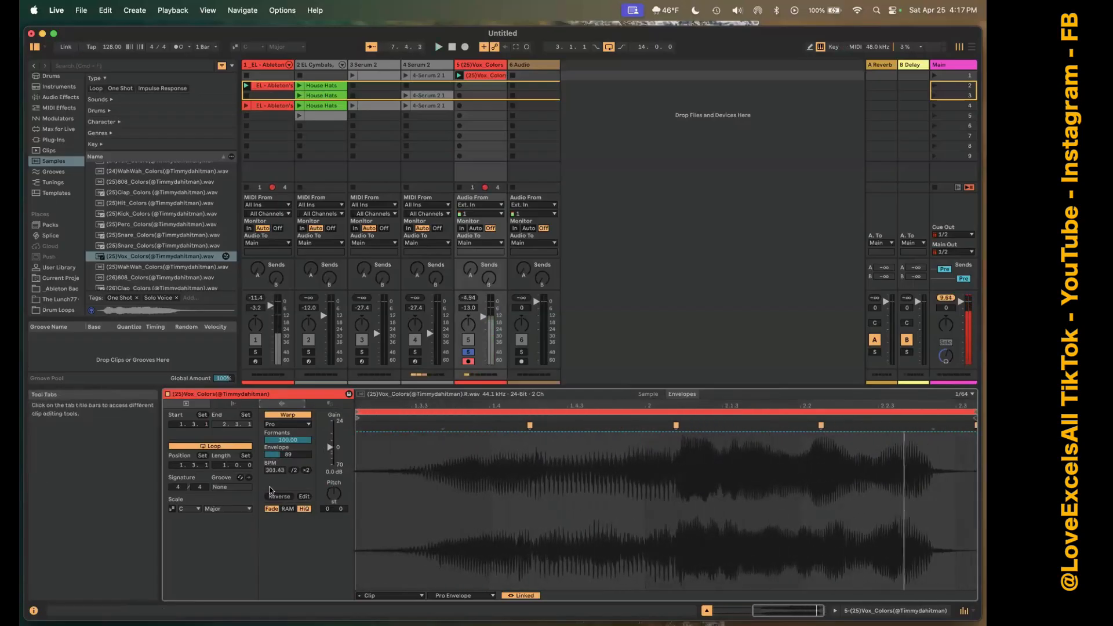
Try to open the vocal sample in an external editor and cancel the editor selection.
click(304, 496)
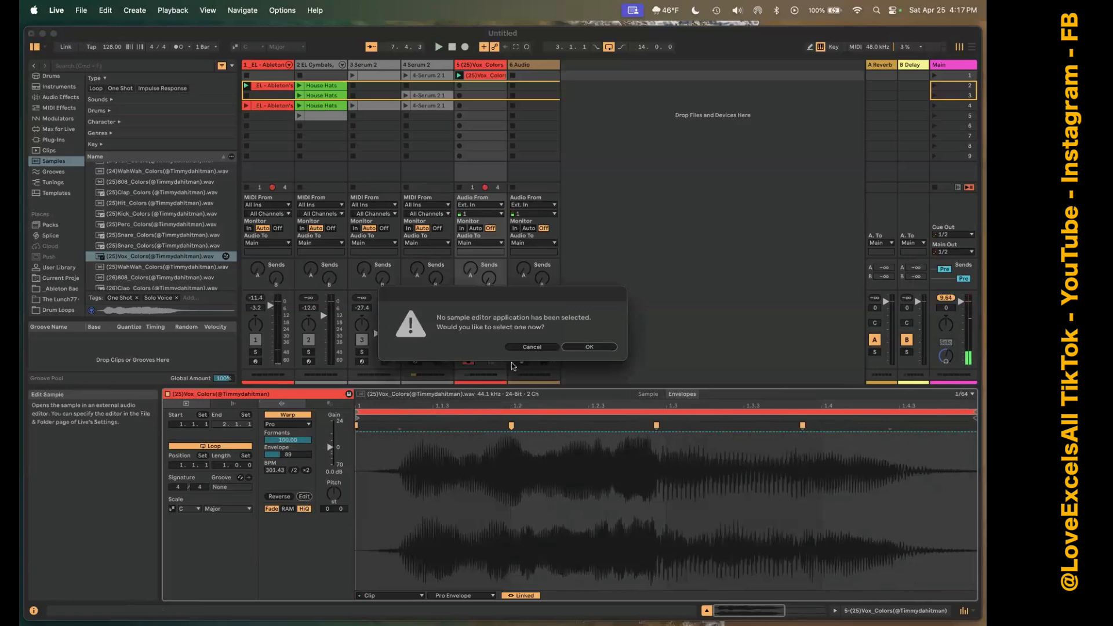
click(536, 348)
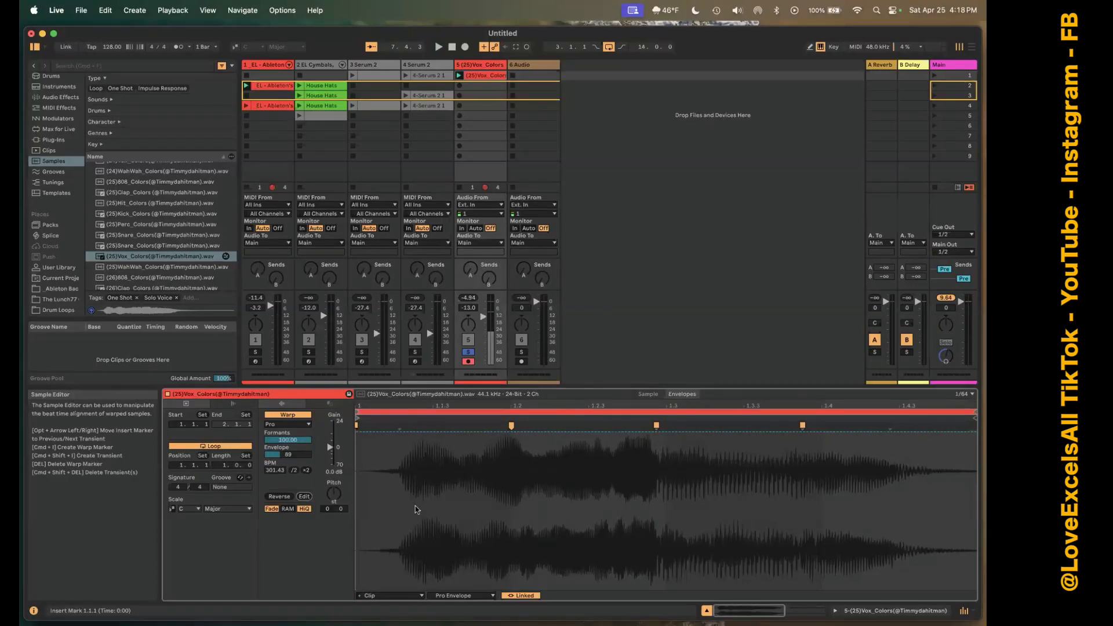
Audition the vocal clip in Re-Pitch warp mode and in Tones mode with the Grain Size raised to 100.
click(289, 423)
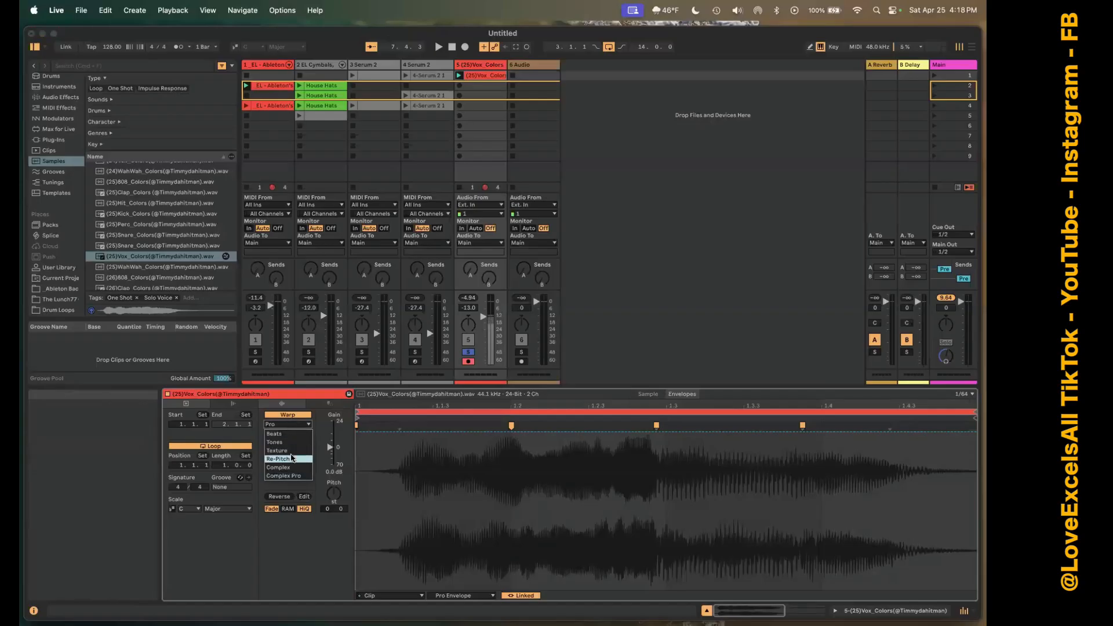
click(291, 458)
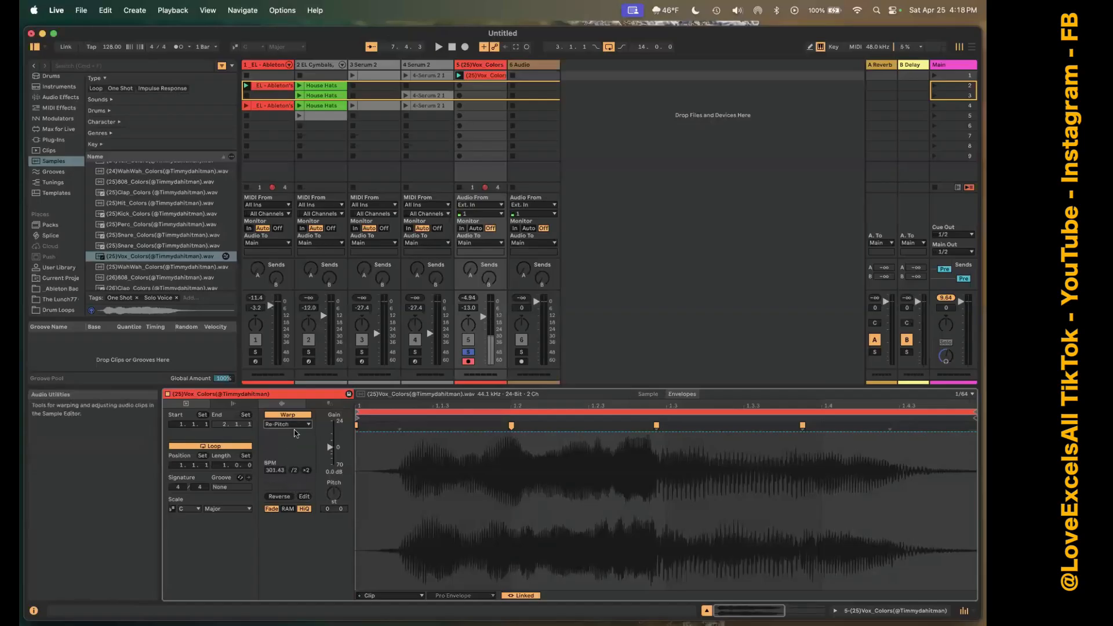
key(space)
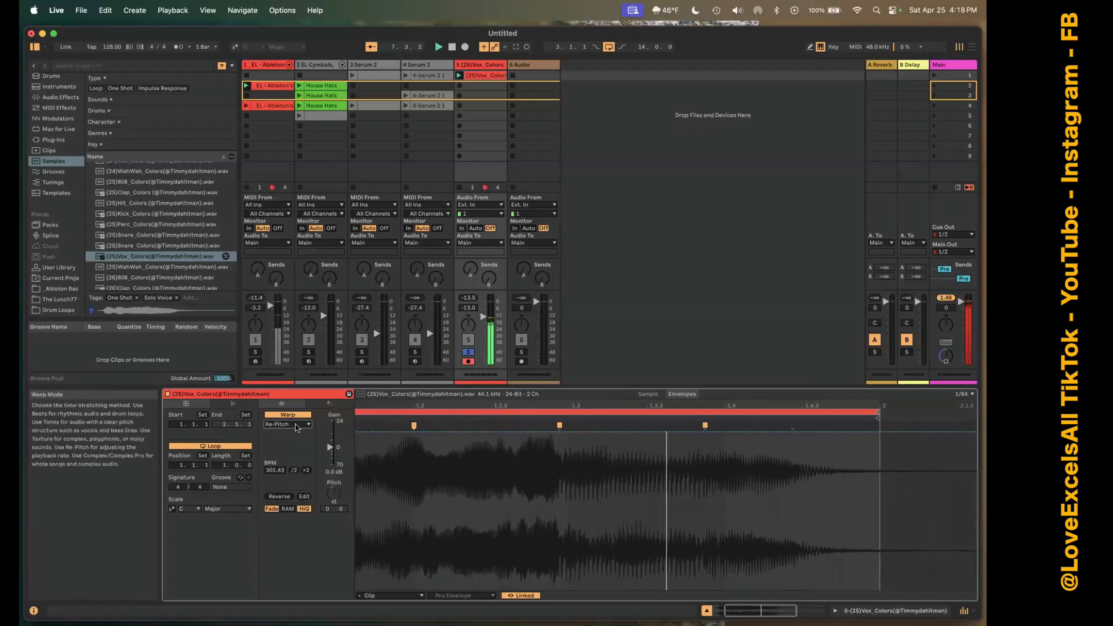
click(296, 426)
click(288, 441)
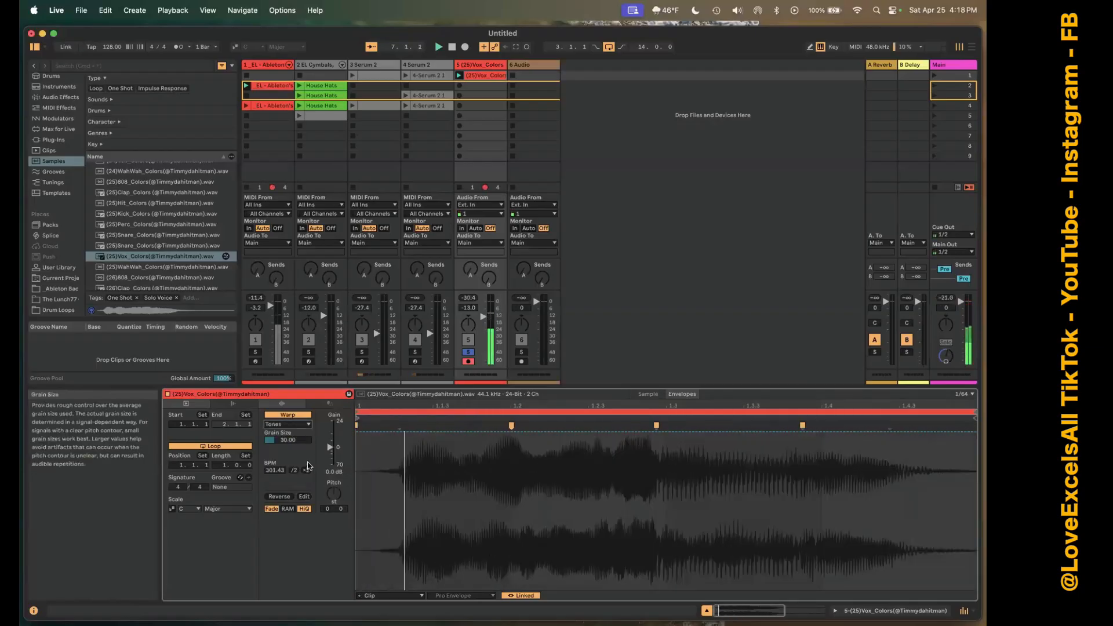
drag(292, 440, 292, 400)
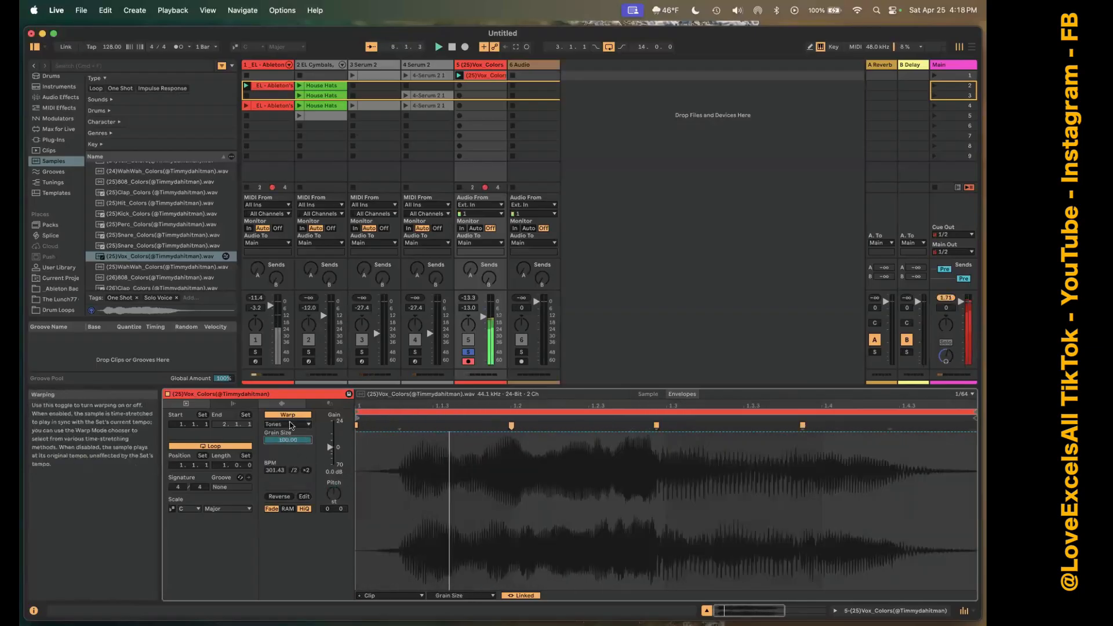
Set the vocal clip's warp mode to Beats and look through its transient loop mode options.
click(291, 425)
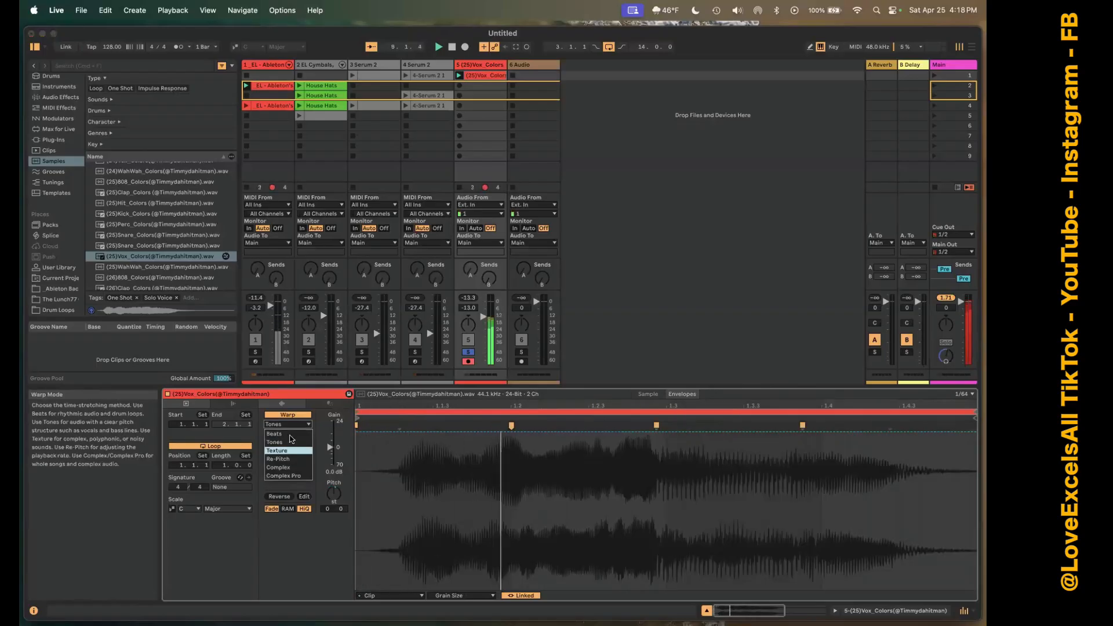
click(290, 434)
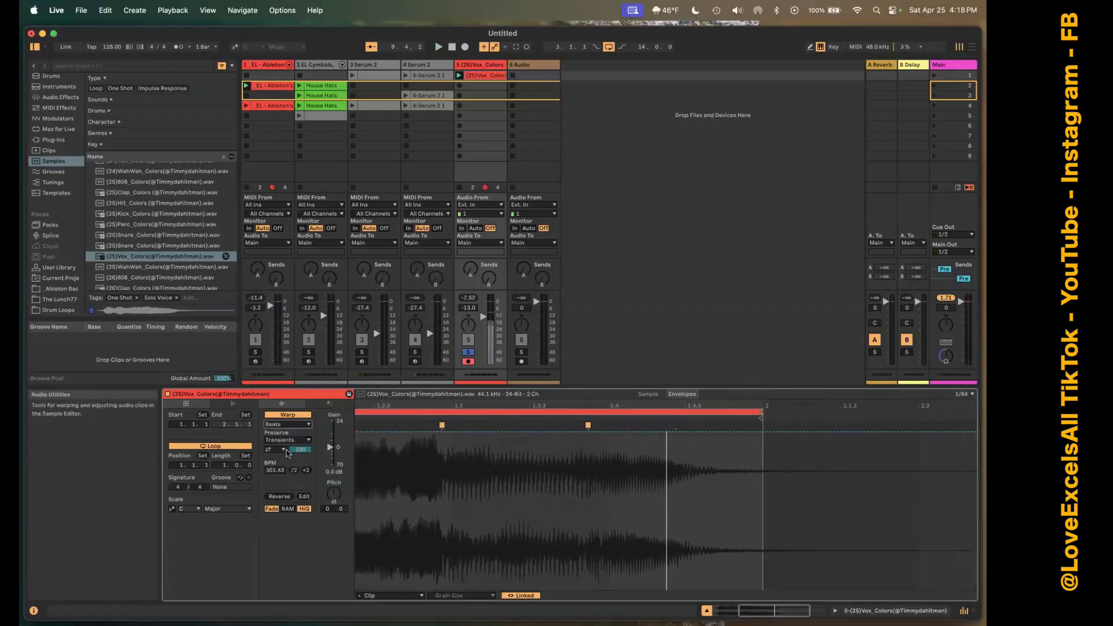
click(285, 451)
click(284, 451)
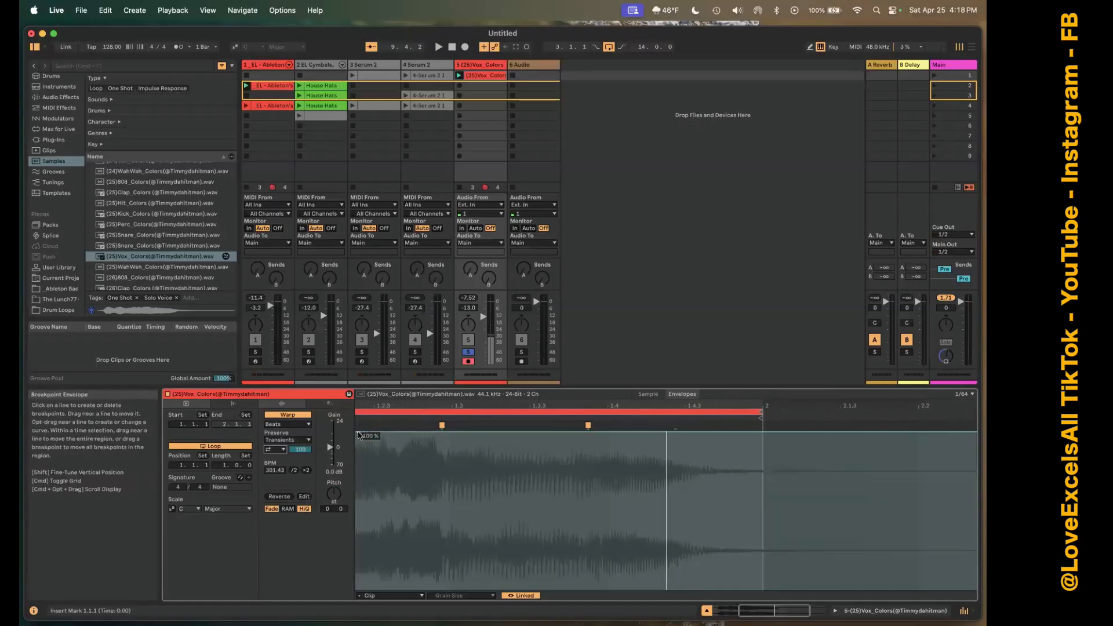
Show the vocal clip's quantize tools, return to its audio utilities, and display its follow action and launch settings.
click(325, 405)
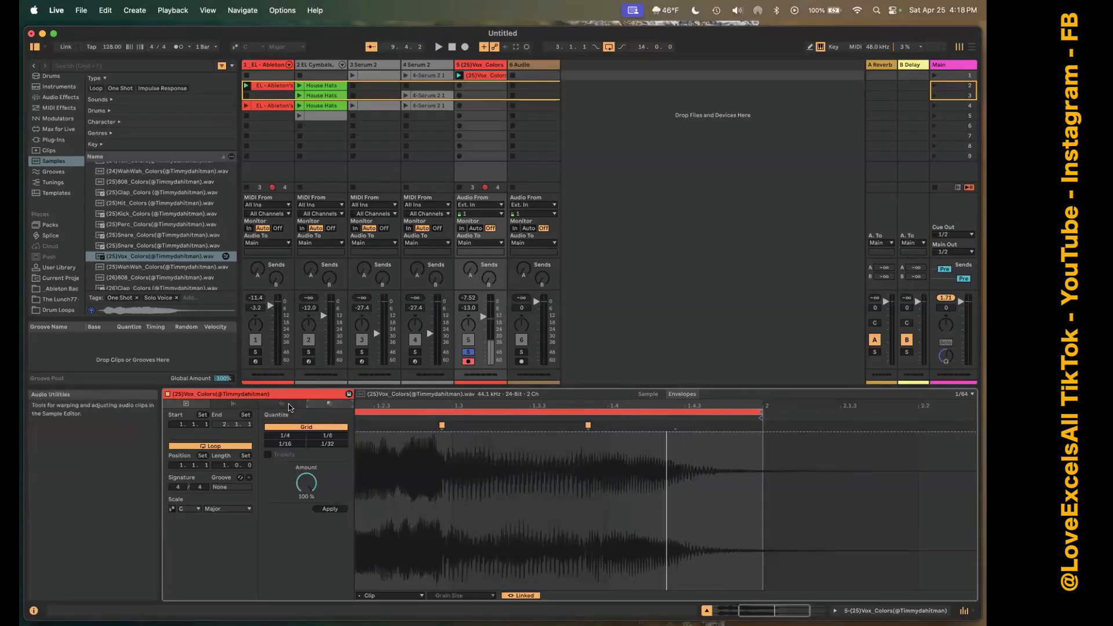
click(277, 405)
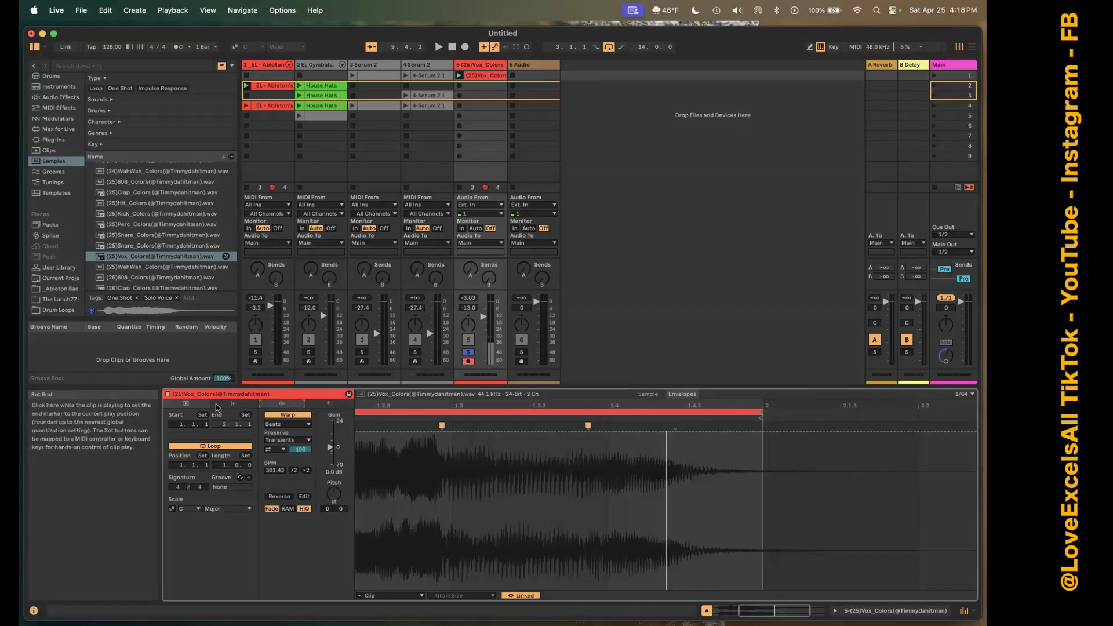
click(242, 406)
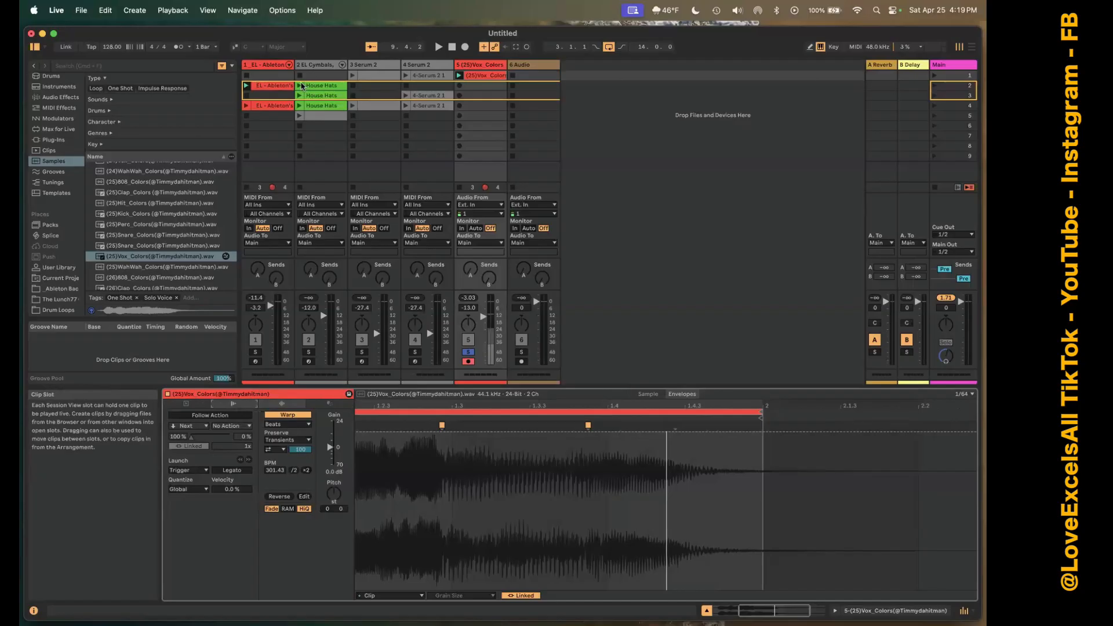
Turn off the vocal track's solo and mute the track while launching the House Hats clips in scenes 2 and 4.
click(302, 86)
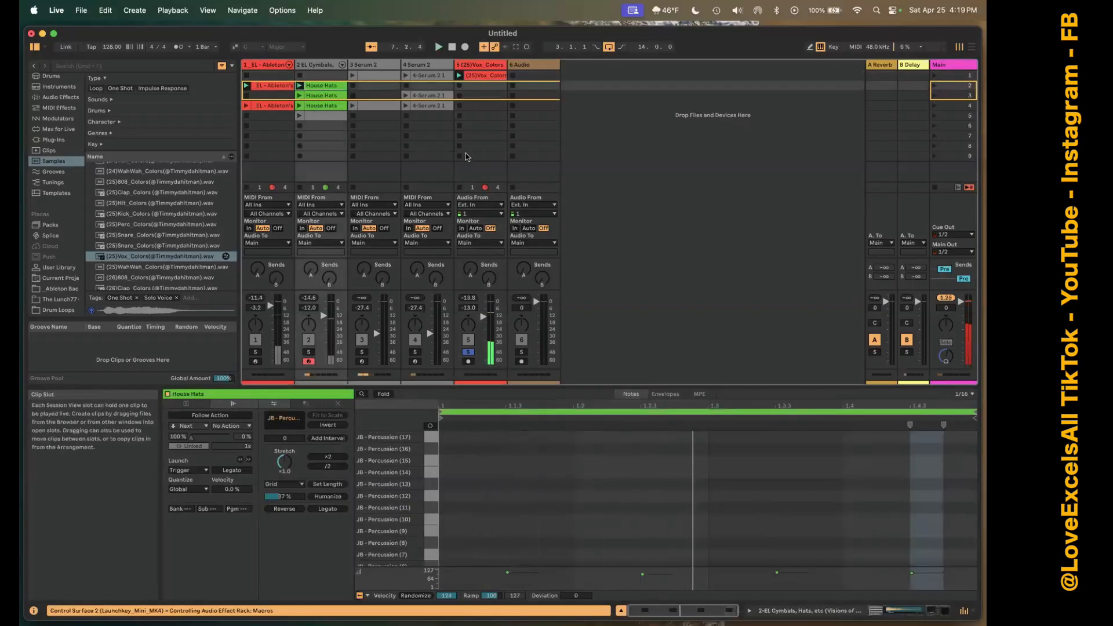
click(468, 352)
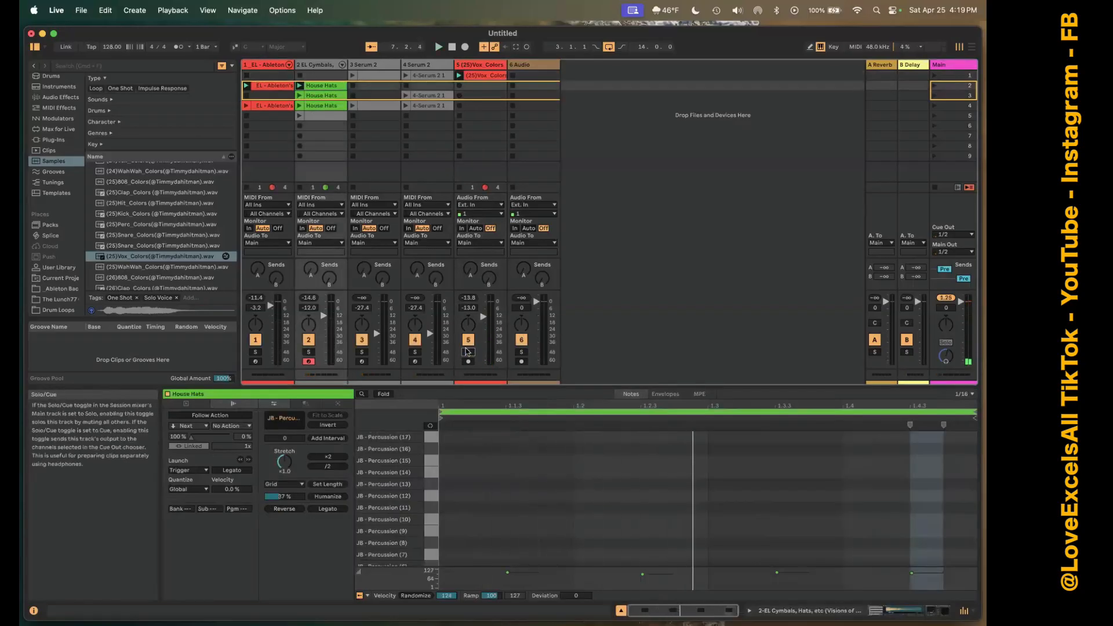
click(468, 340)
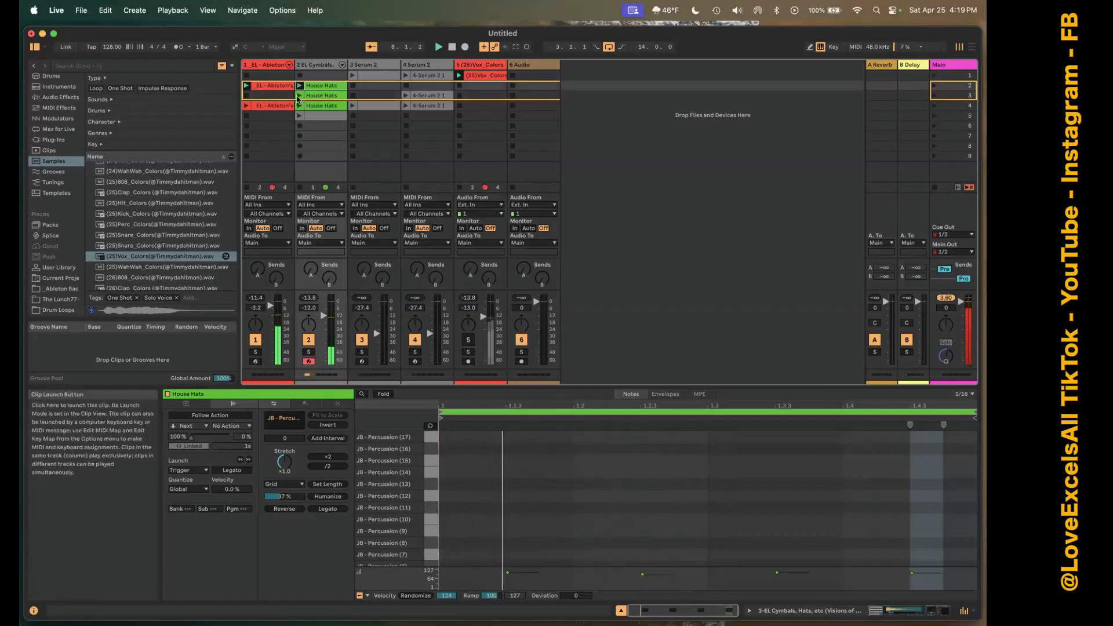
click(299, 106)
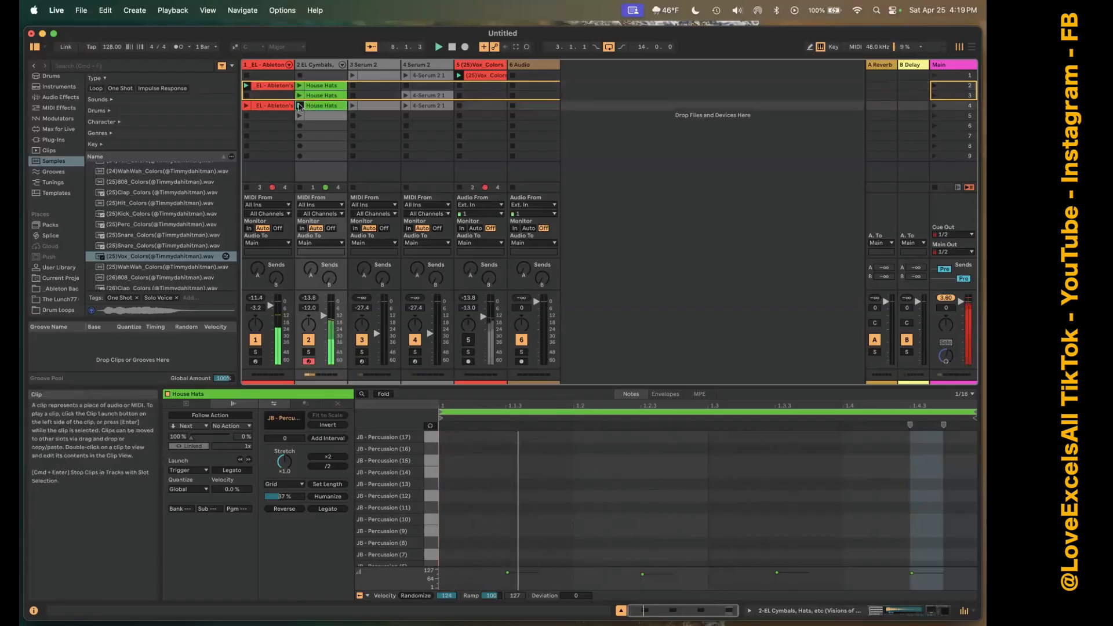
Open the House Hats clip in scene 3 and add JB - Percussion (5) sixteenth notes at 1.1.1, 1.1.2, 1.1.4 and 1.2.1.
click(300, 96)
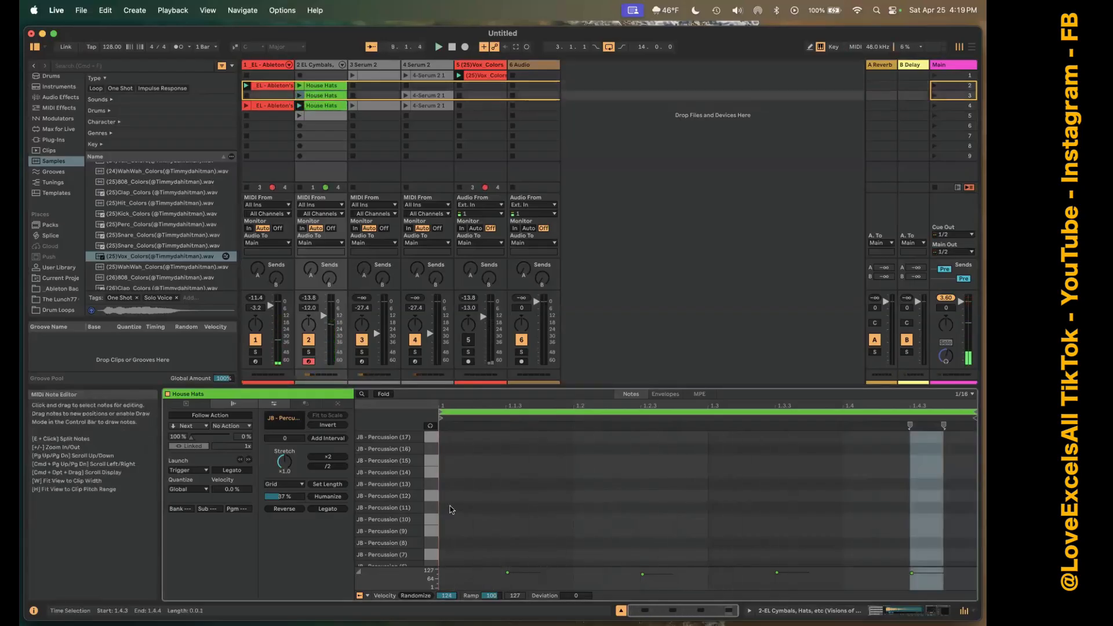
scroll(451, 509, down, 3)
double_click(446, 497)
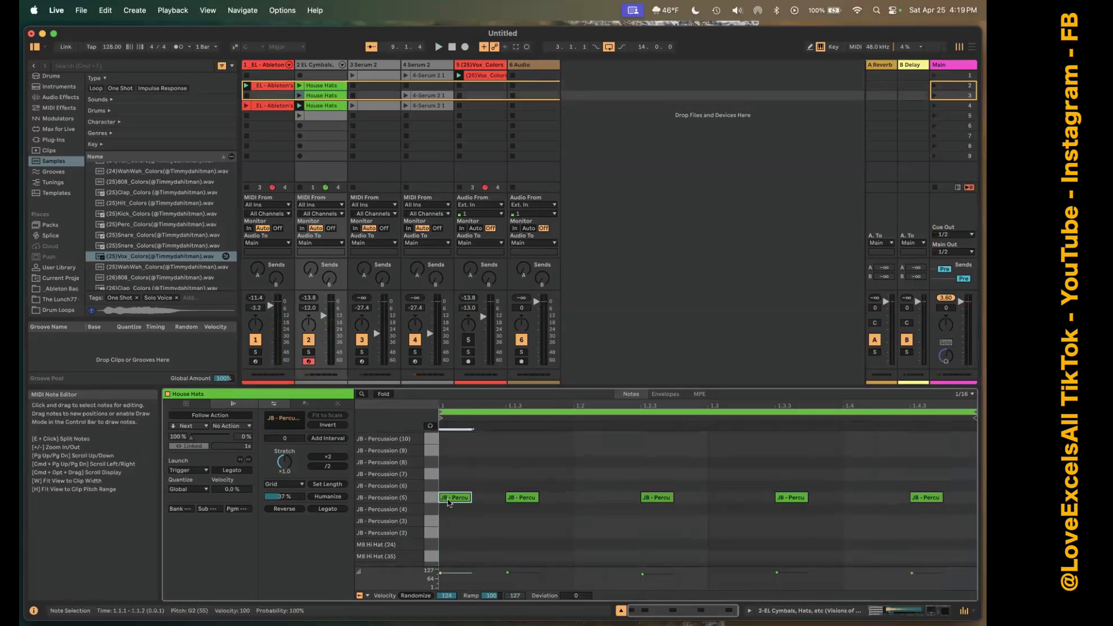
double_click(487, 499)
double_click(550, 498)
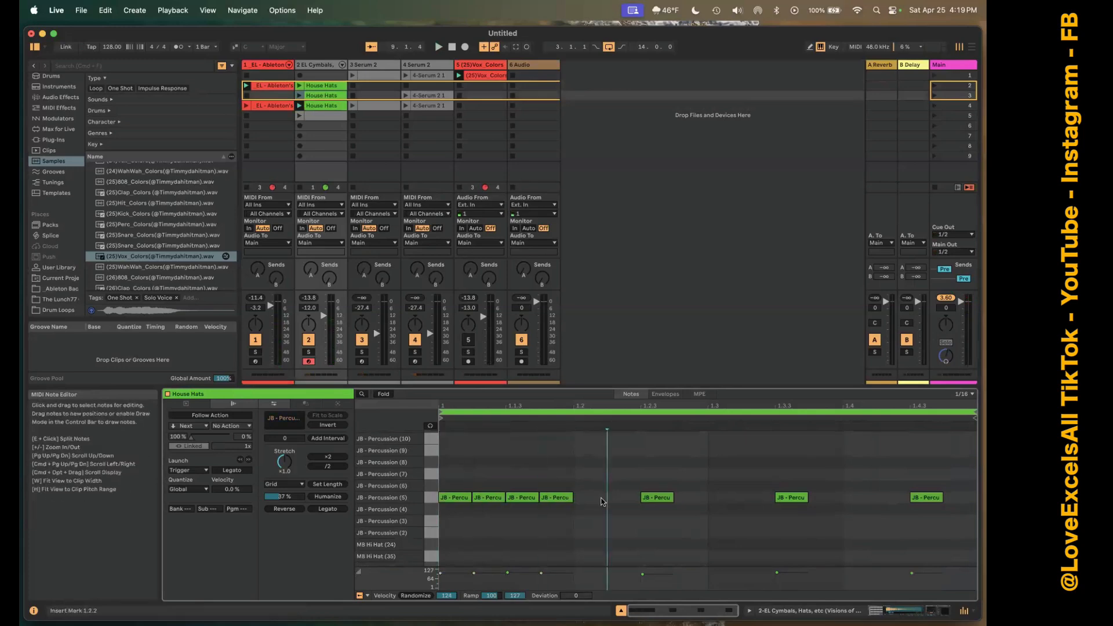
double_click(603, 498)
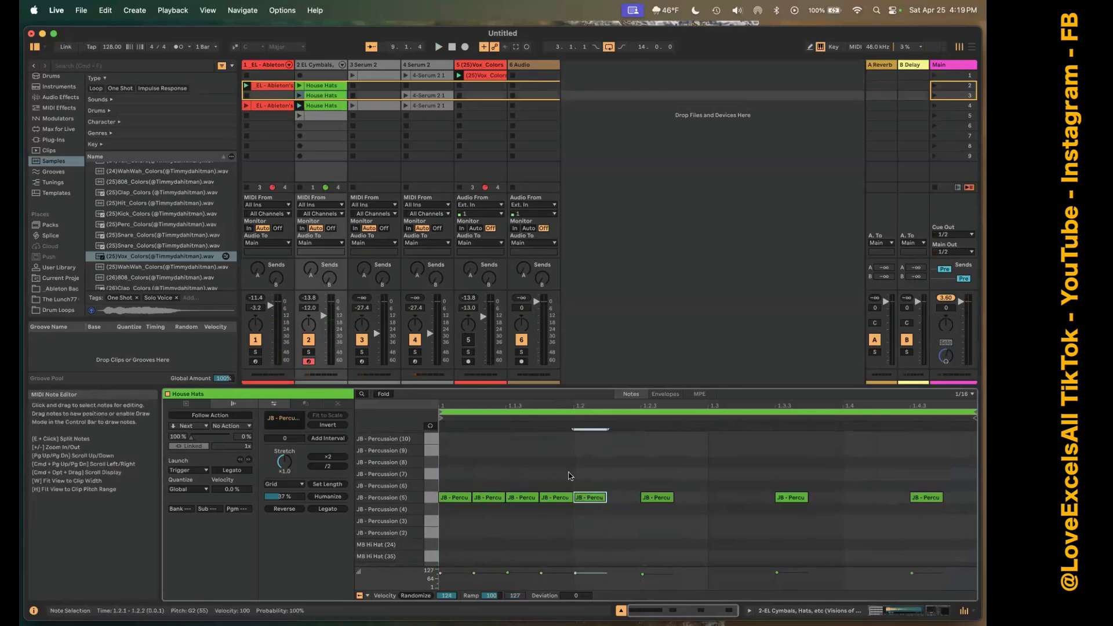
Duplicate the last added percussion note until the bar is filled with sixteenths, and launch the House Hats clip in scene 4.
key(super+d)
key(super+d)
key(super+d)
key(super+d)
key(super+d)
key(super+d)
key(super+d)
key(super+d)
key(super+d)
key(super+d)
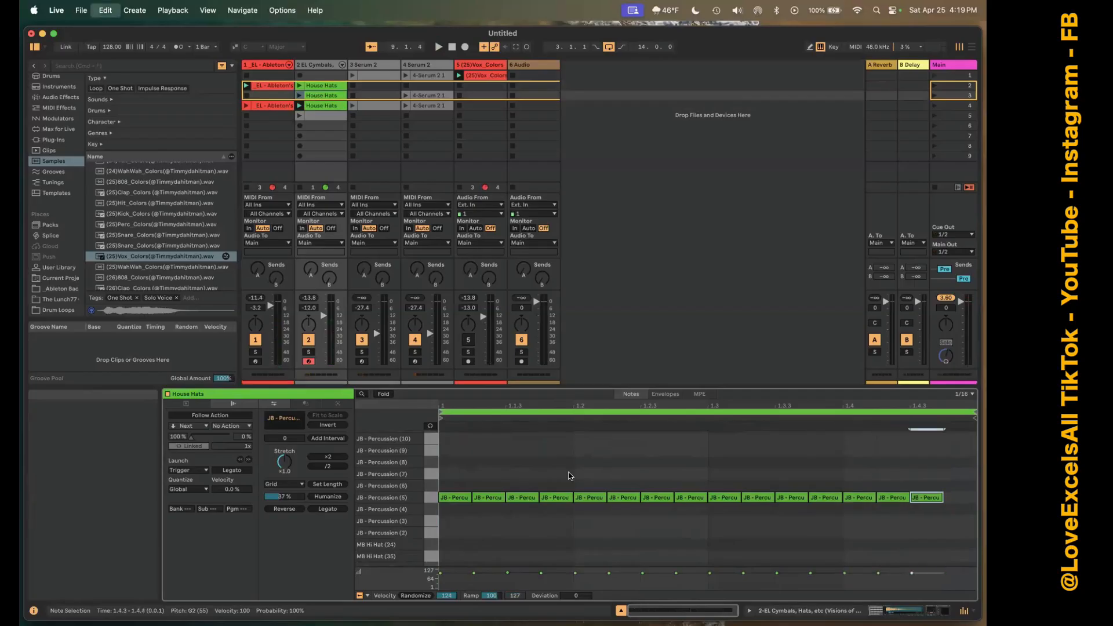
key(super+d)
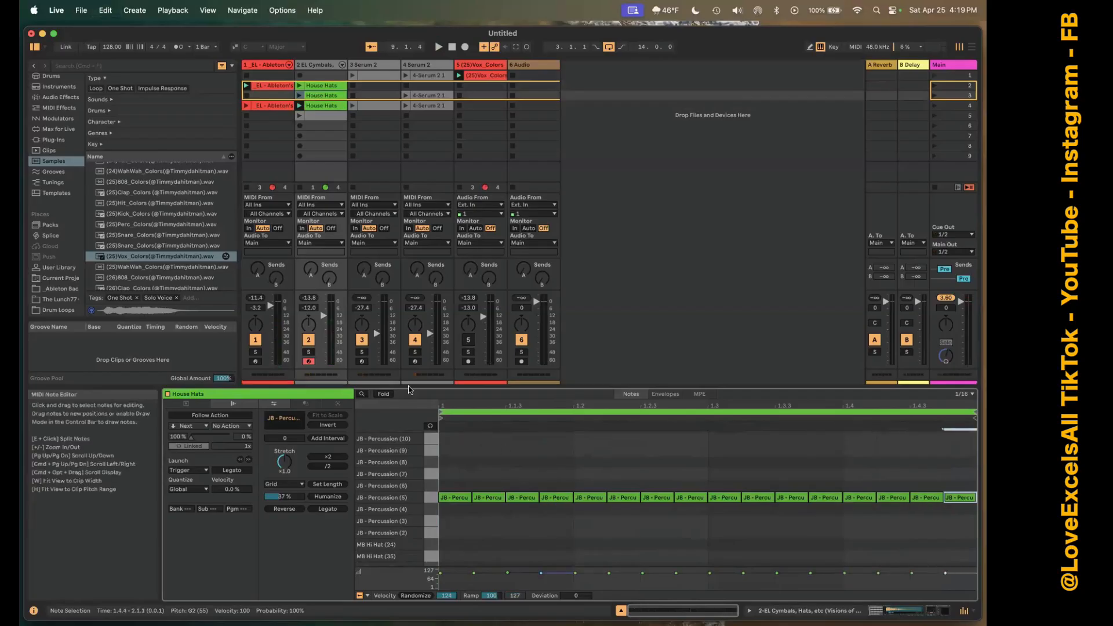
click(299, 106)
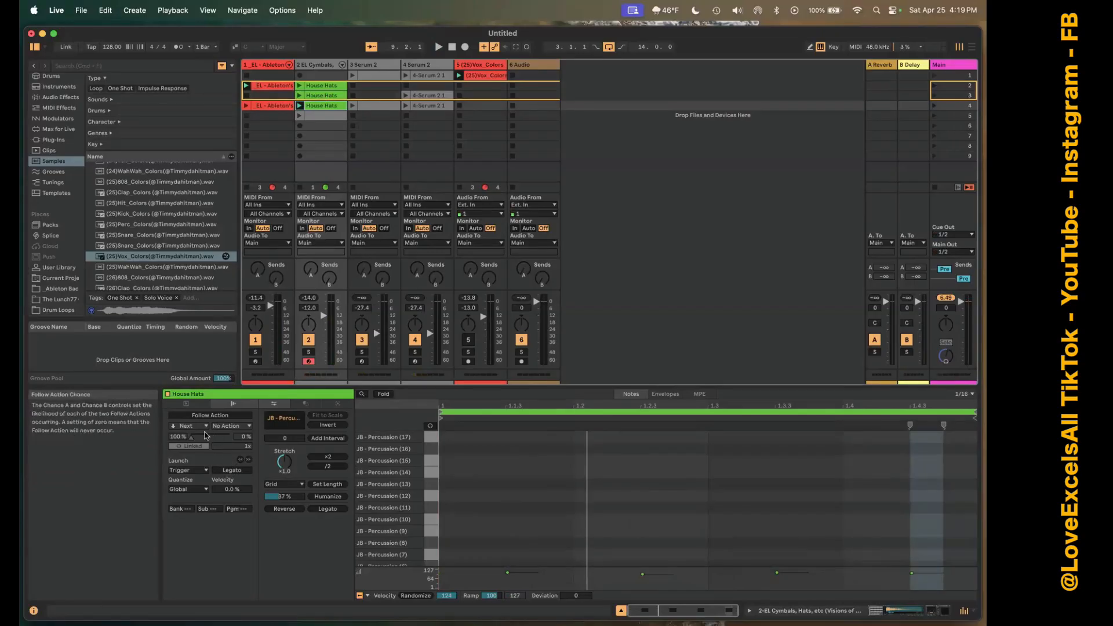
Set Follow Action B to Next on the scene 4 House Hats clip and Previous on the scene 3 clip, enabling the scene 3 clip's follow action.
click(244, 428)
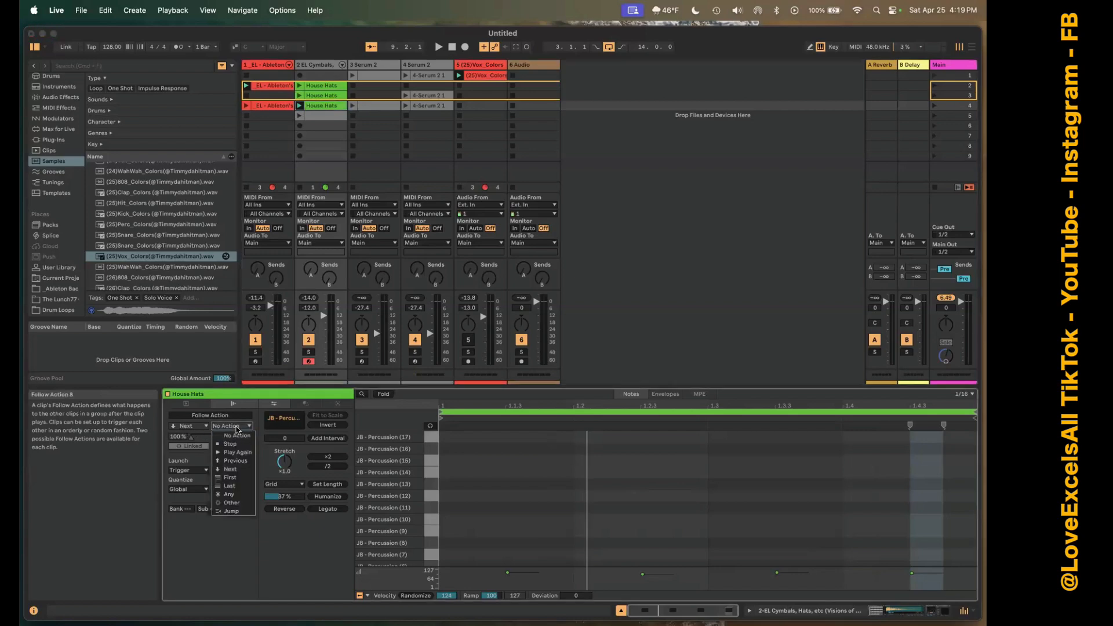
click(231, 469)
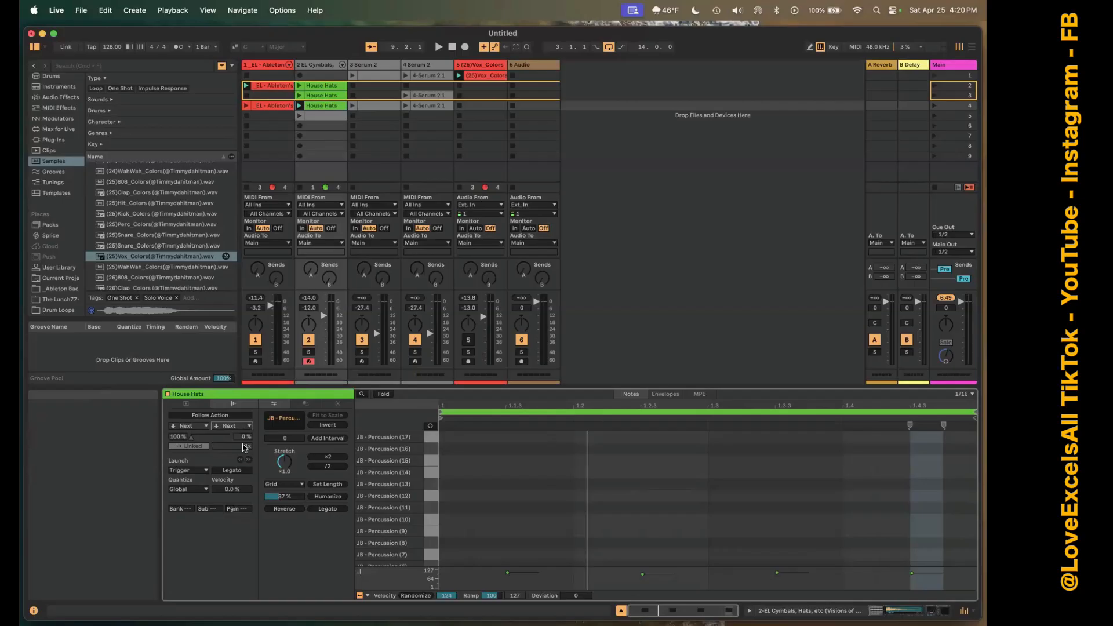
click(318, 96)
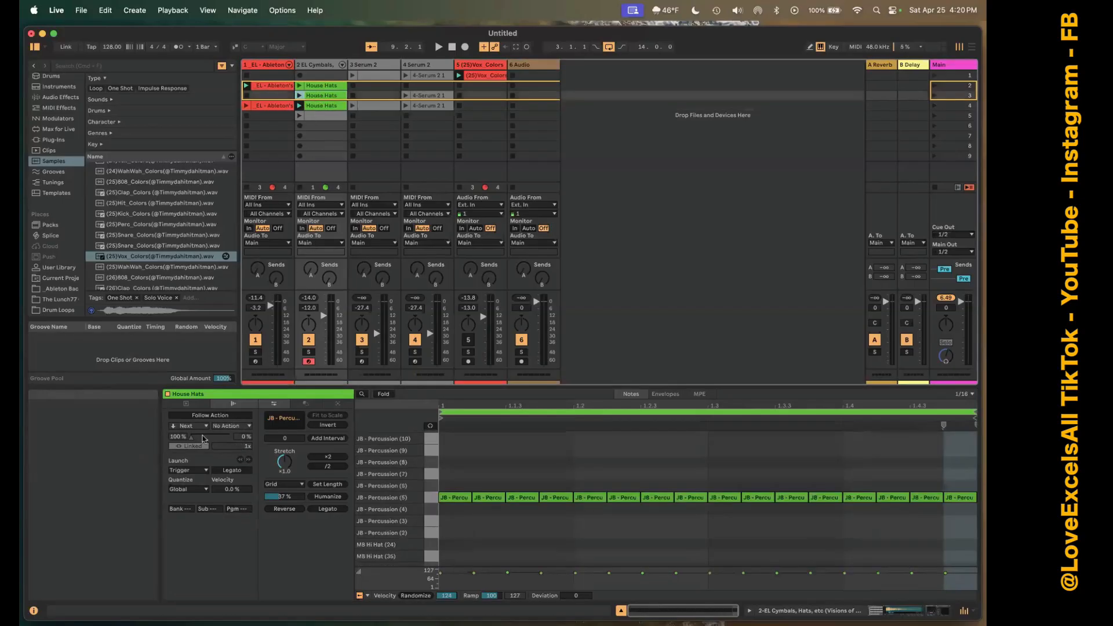
click(240, 426)
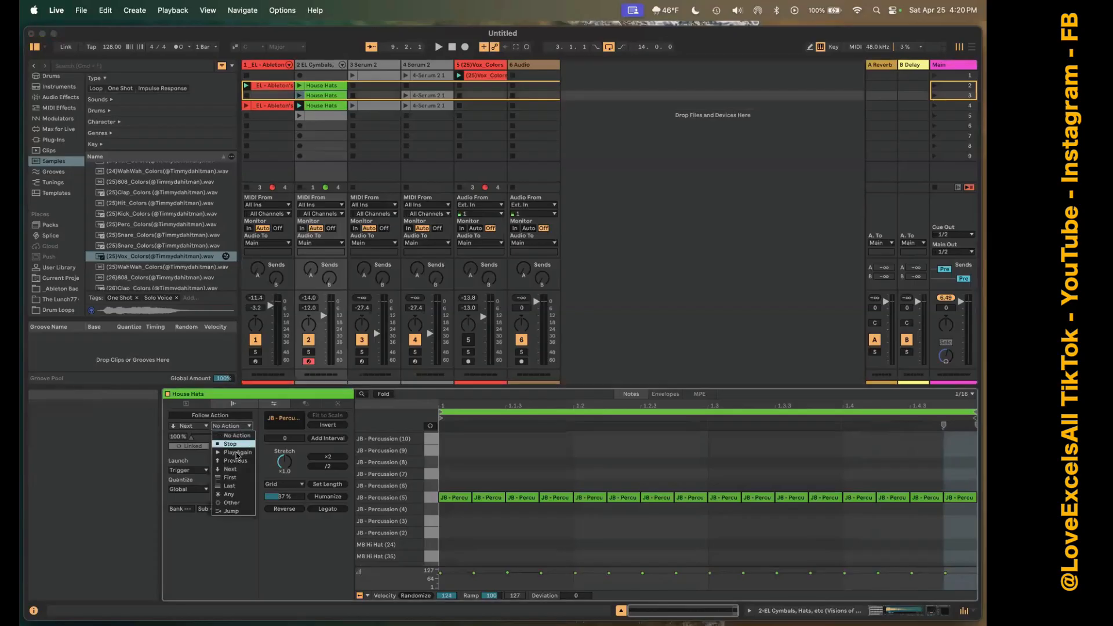
click(241, 461)
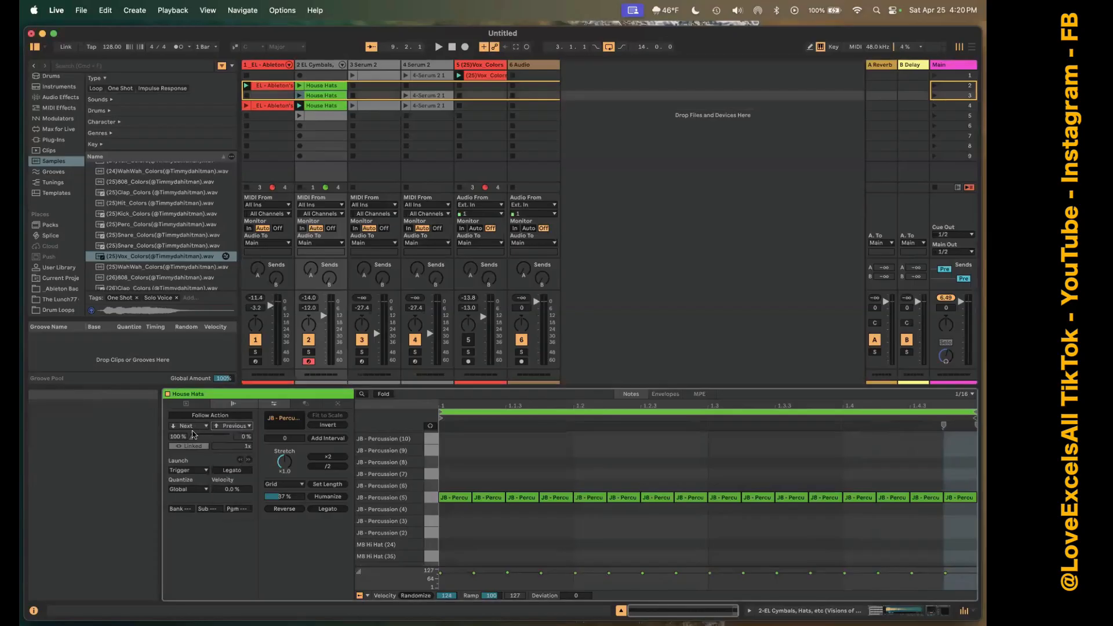
click(222, 415)
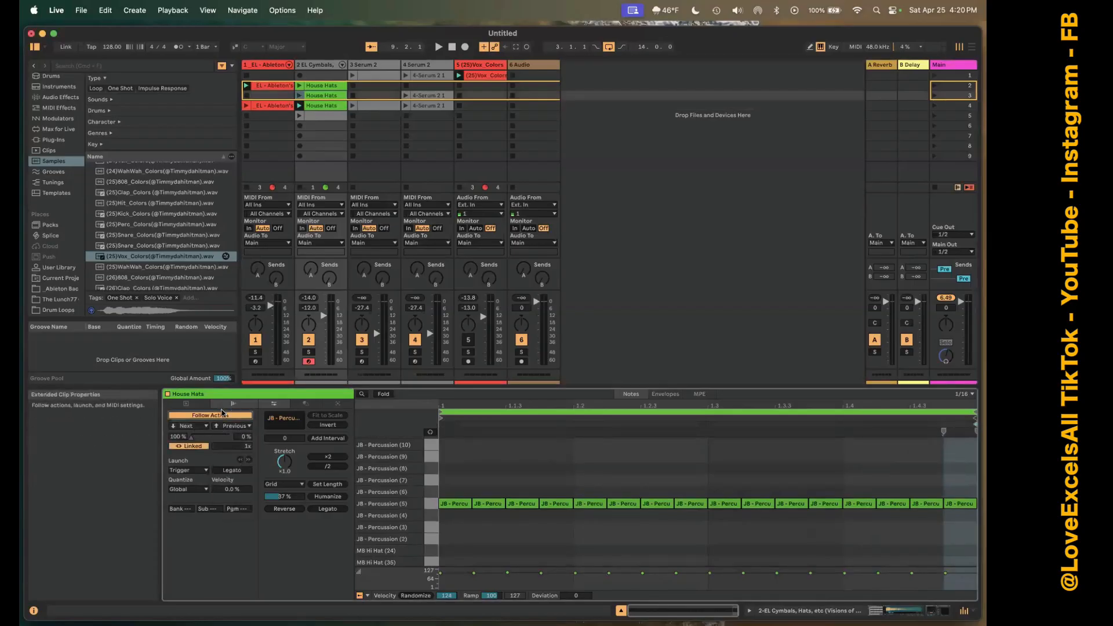
Enable the follow action of the scene 4 House Hats clip and launch the scene 3 House Hats clip.
click(324, 98)
click(313, 106)
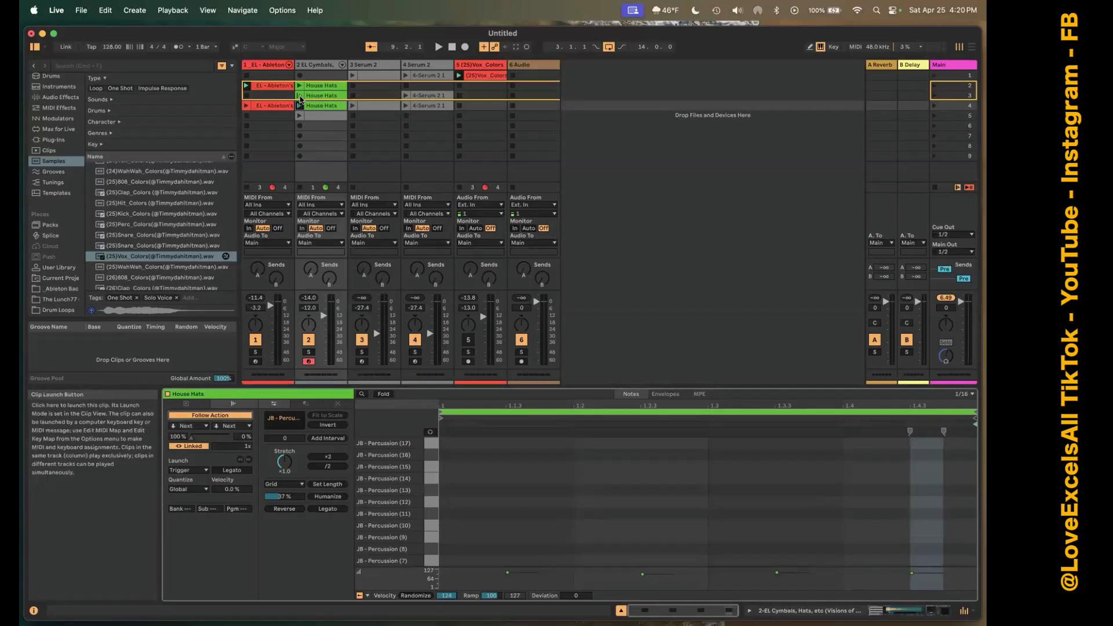
click(299, 96)
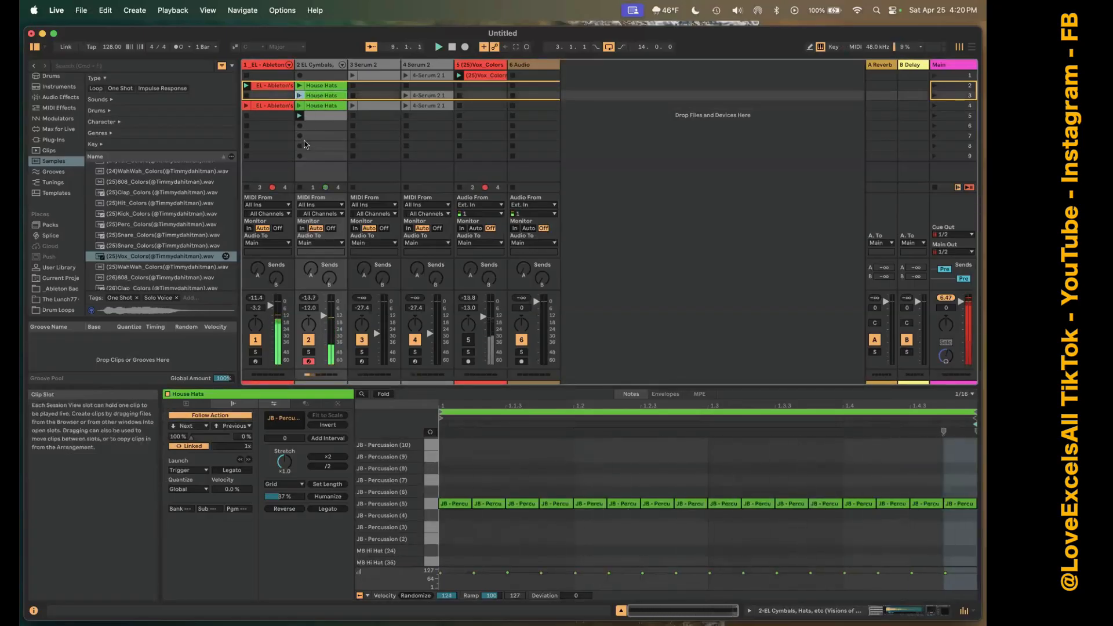
Set the scene 4 House Hats clip's Follow Action B to Previous, and play the scene 3 clip briefly to test the follow actions.
click(313, 106)
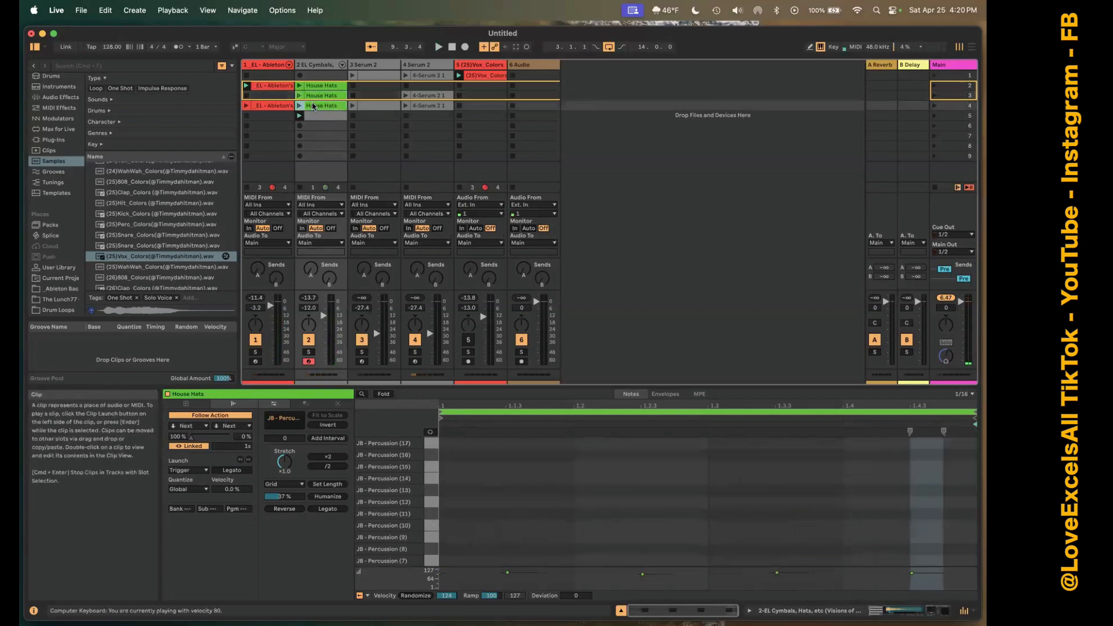
click(234, 427)
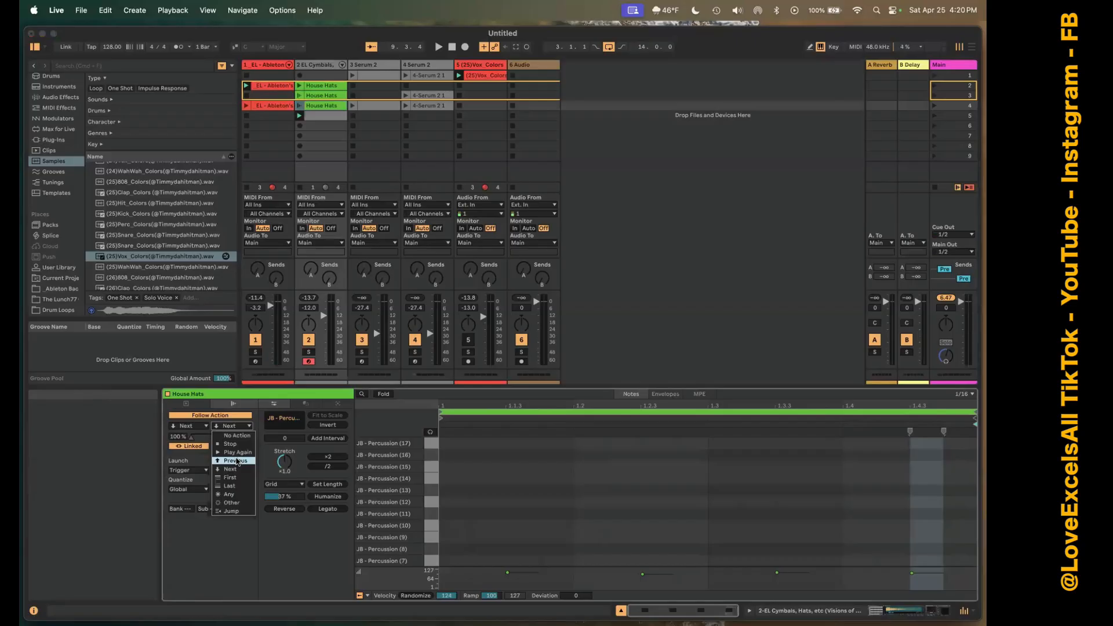
click(235, 460)
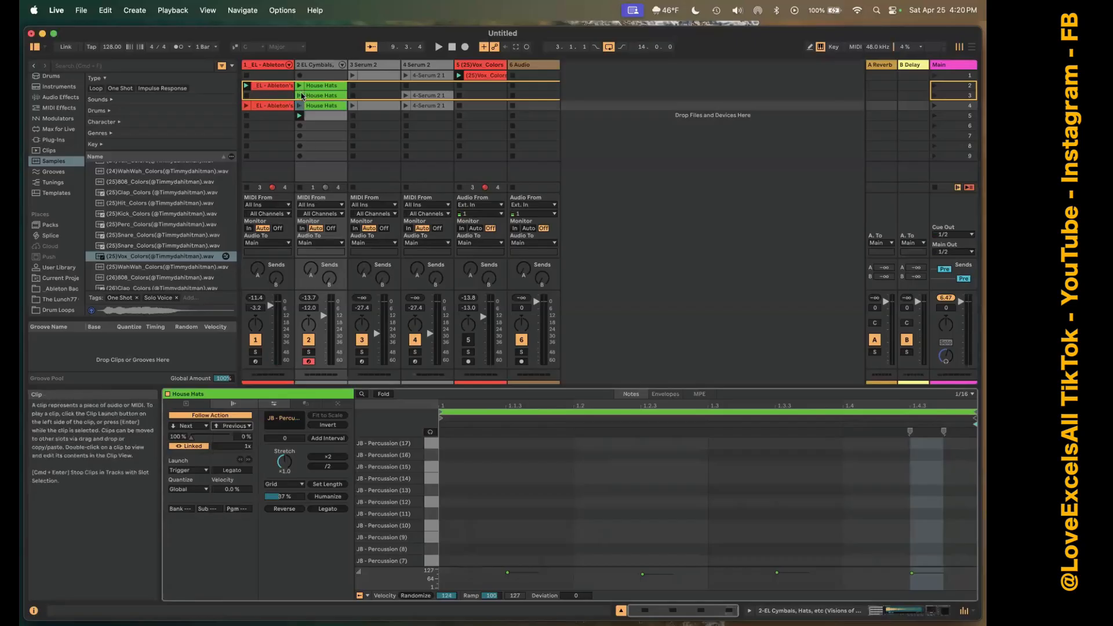
right_click(299, 97)
click(298, 98)
click(298, 97)
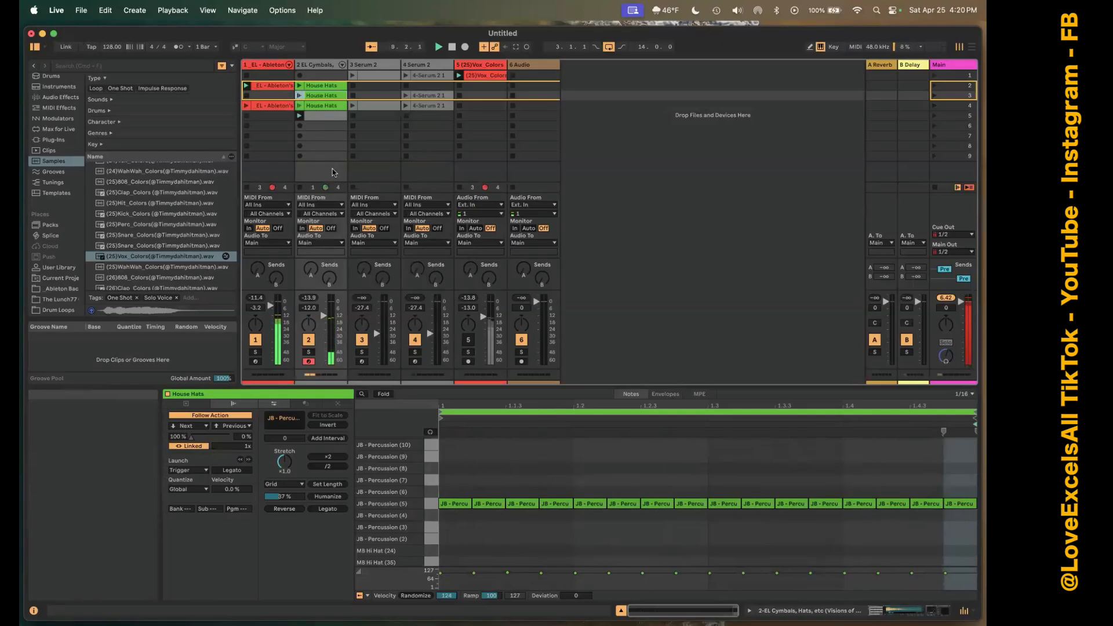
key(super+space)
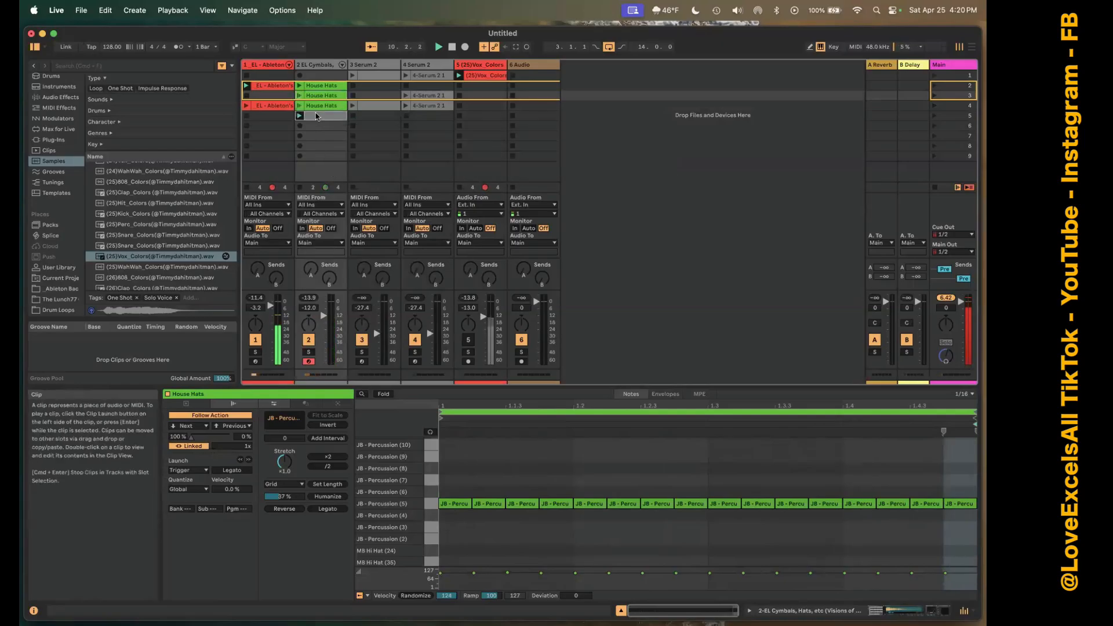
Delete the empty clip in scene 5 of the second track.
click(317, 117)
right_click(317, 117)
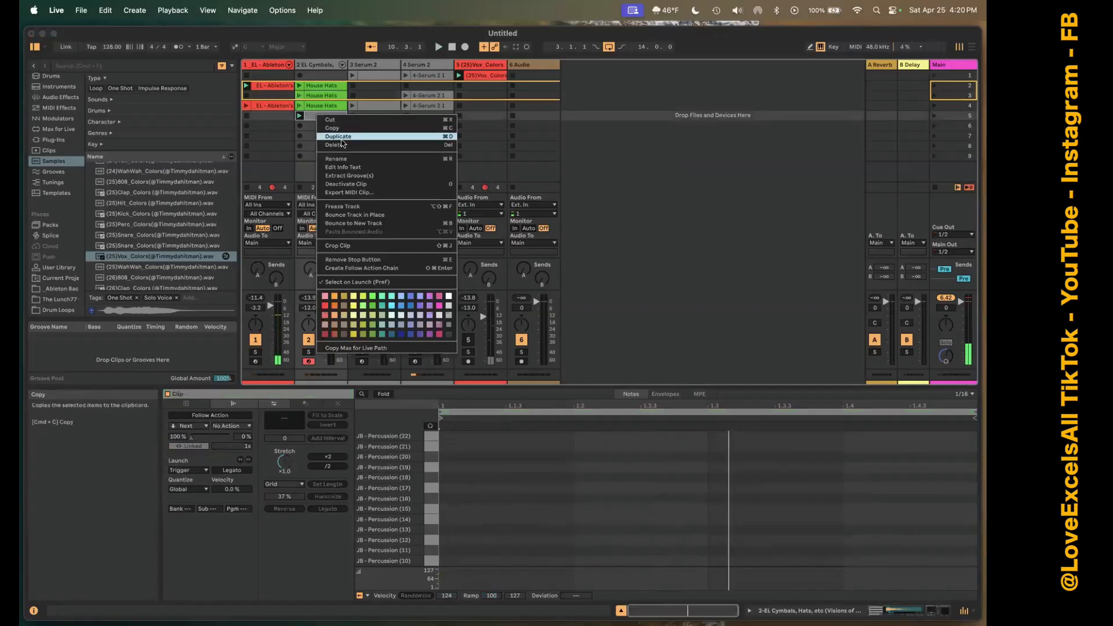
click(340, 137)
Set the scene 3 House Hats clip's Follow Action B to Next, check the scene 4 clip's follow action, and launch the scene 3 clip.
click(321, 97)
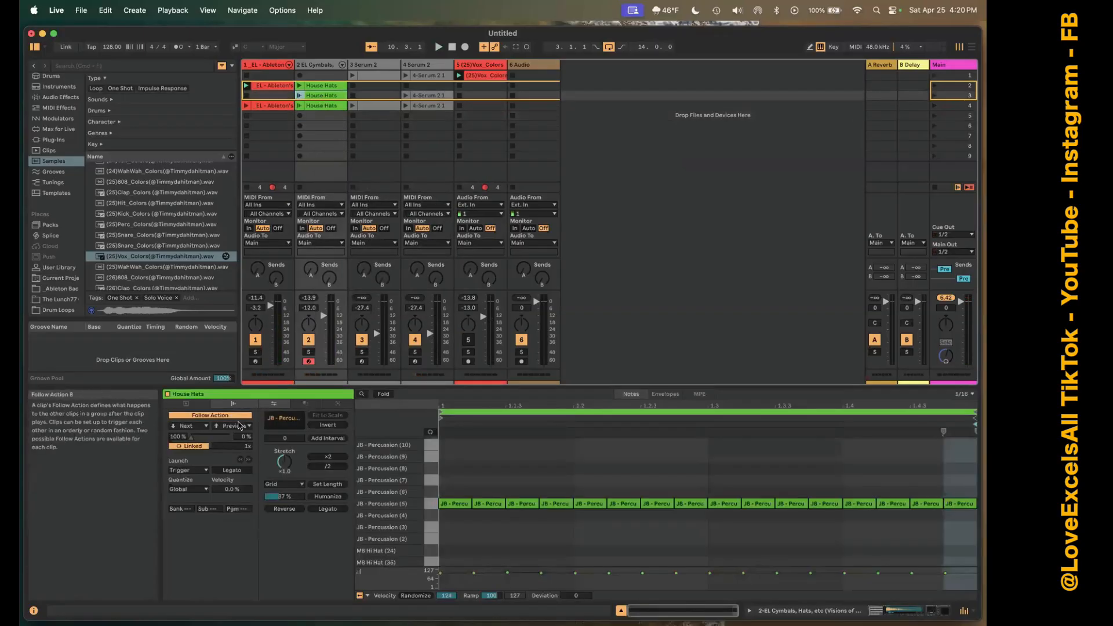
click(239, 425)
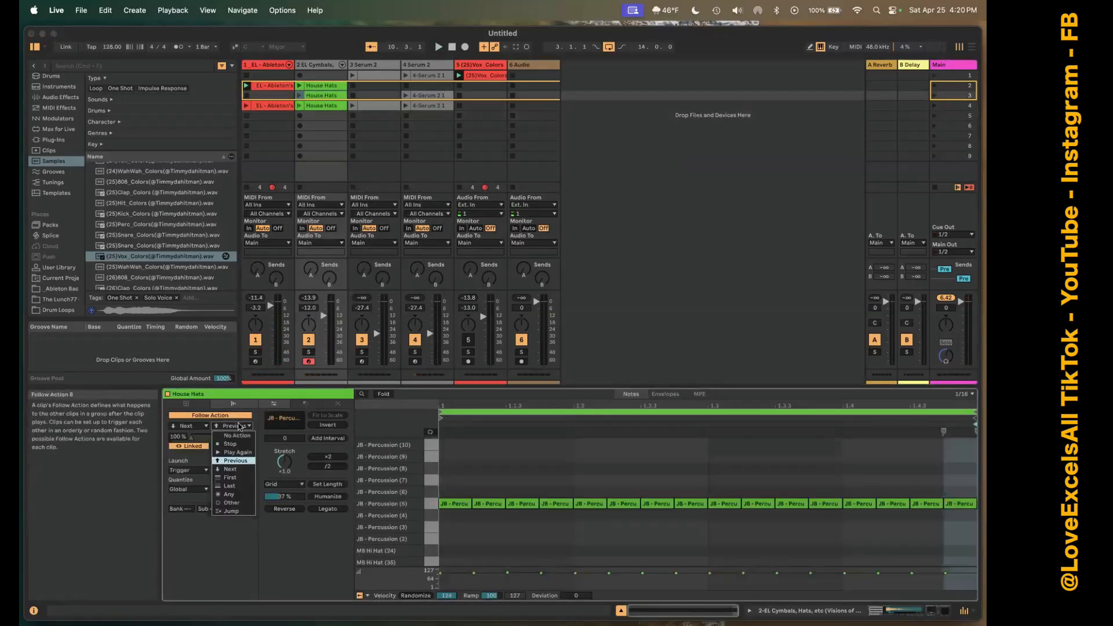
click(235, 469)
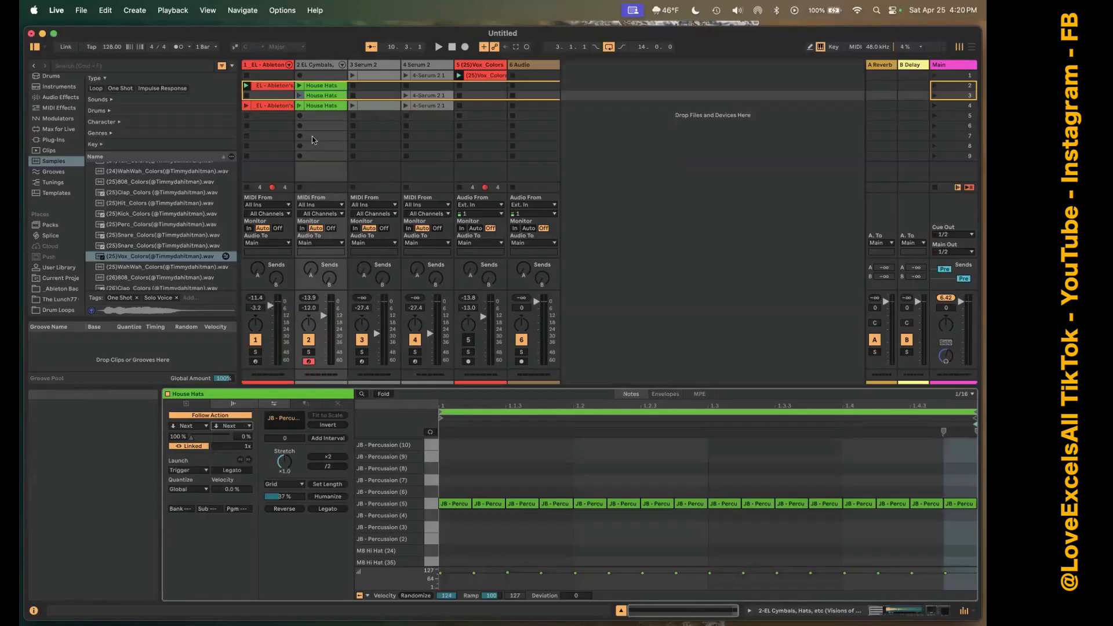
click(327, 106)
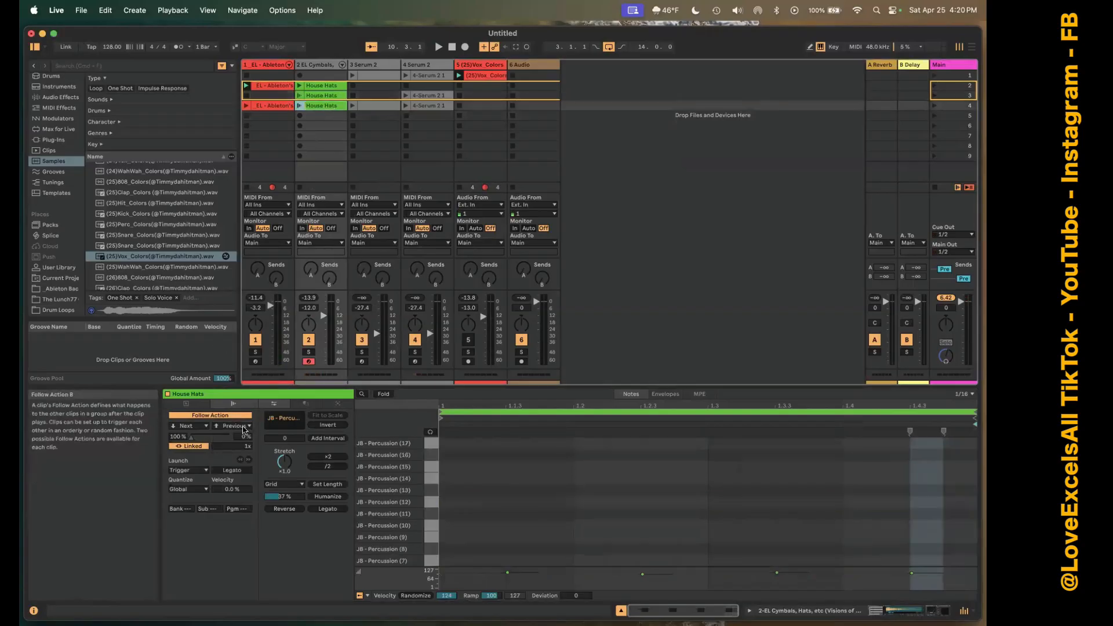
click(300, 97)
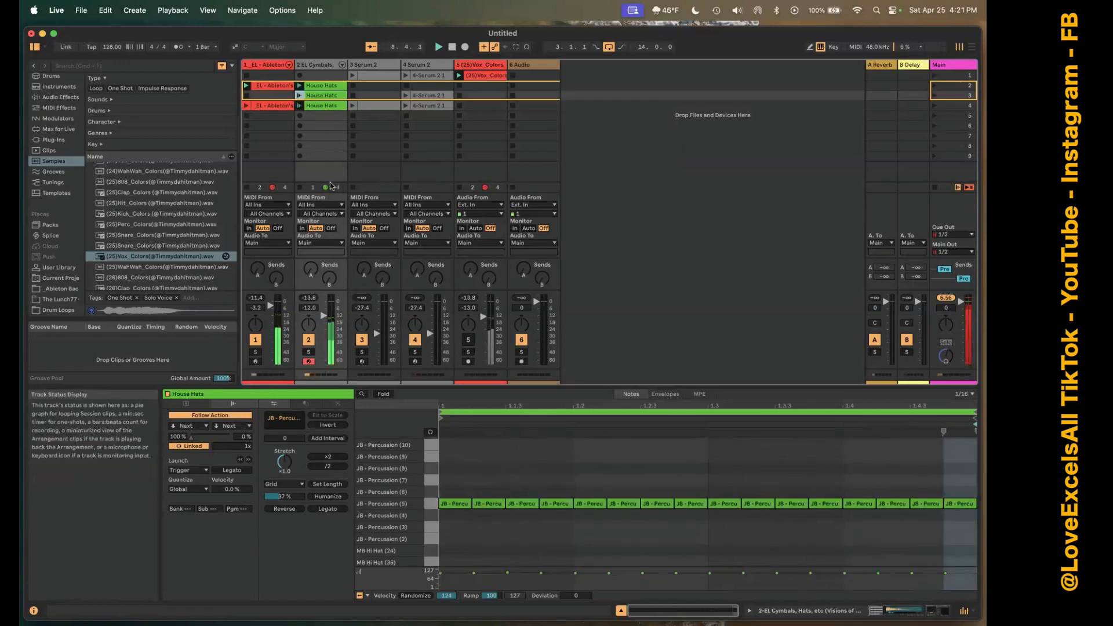
Set the scene 2 House Hats clip's Follow Action B to Next, enable its follow action during playback, and show the clip's loop settings.
click(318, 95)
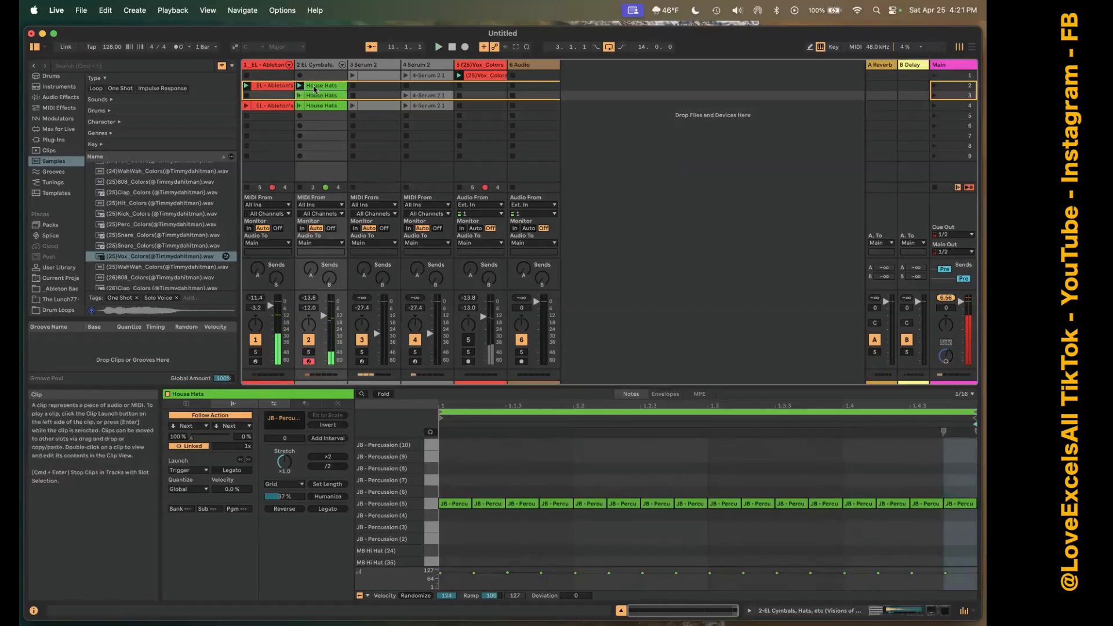
click(241, 427)
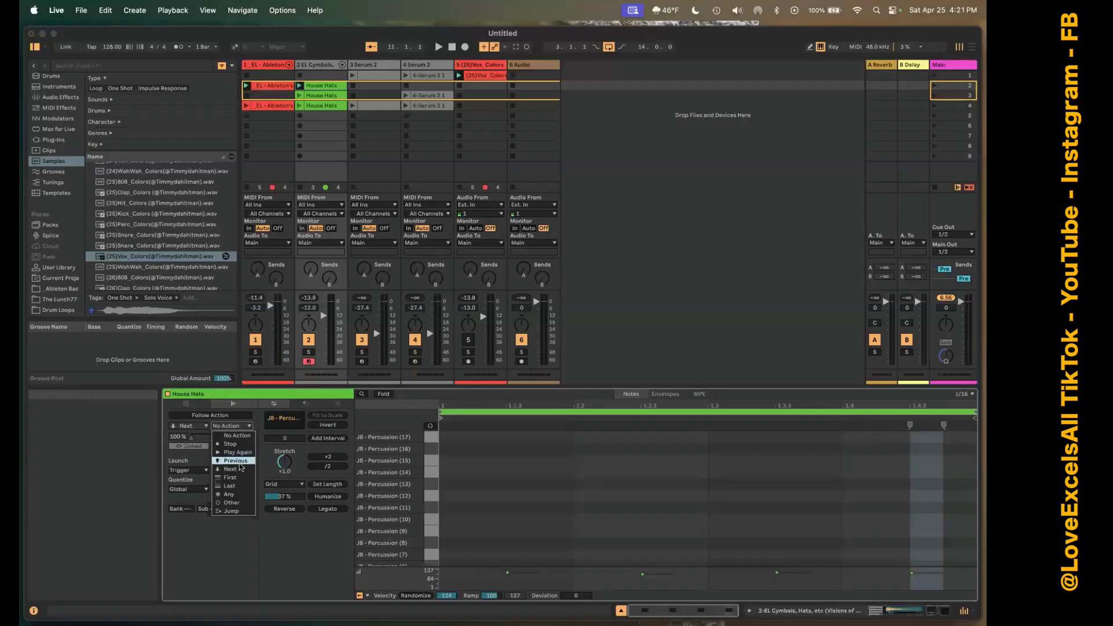
click(238, 468)
click(299, 85)
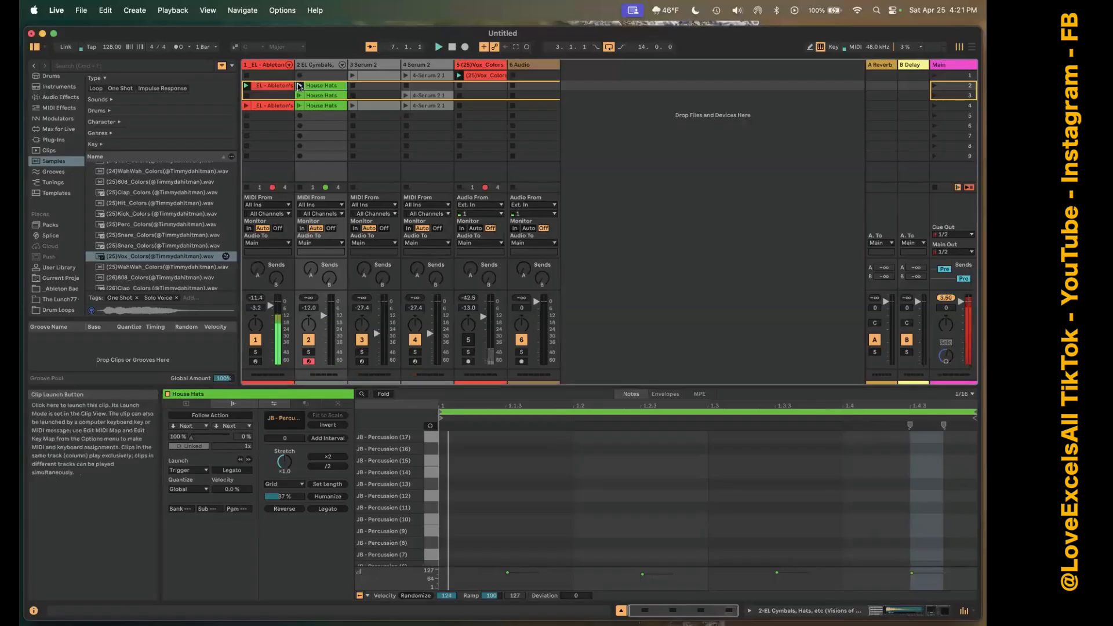
click(211, 416)
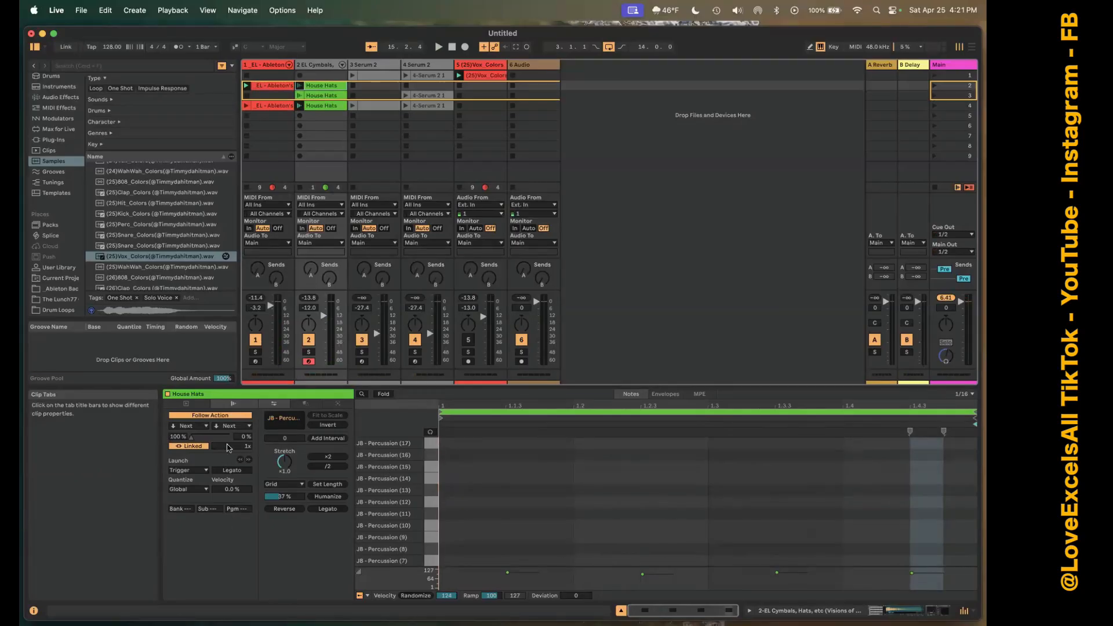
click(203, 405)
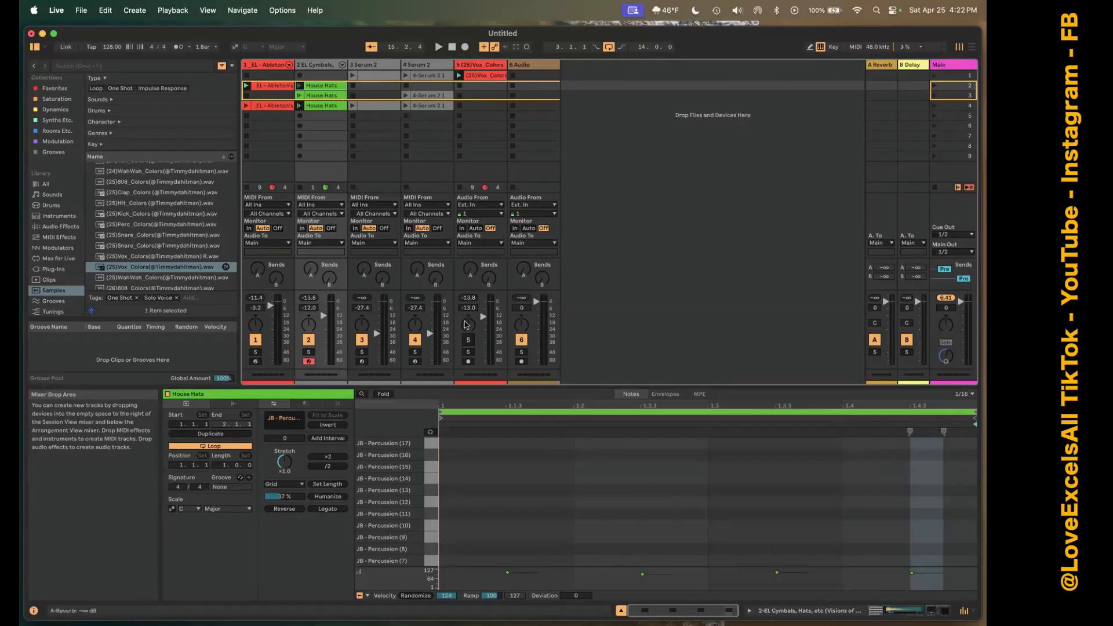
Unmute the vocal track and shrink the mixer's track controls section to enlarge the clip slot area.
click(468, 351)
click(469, 351)
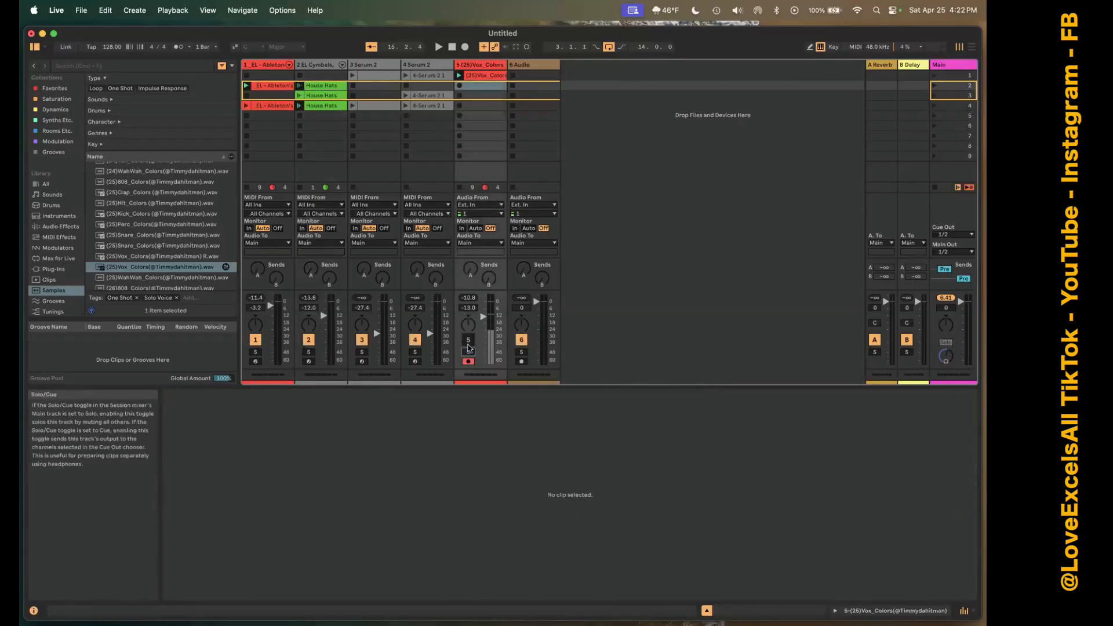
click(468, 341)
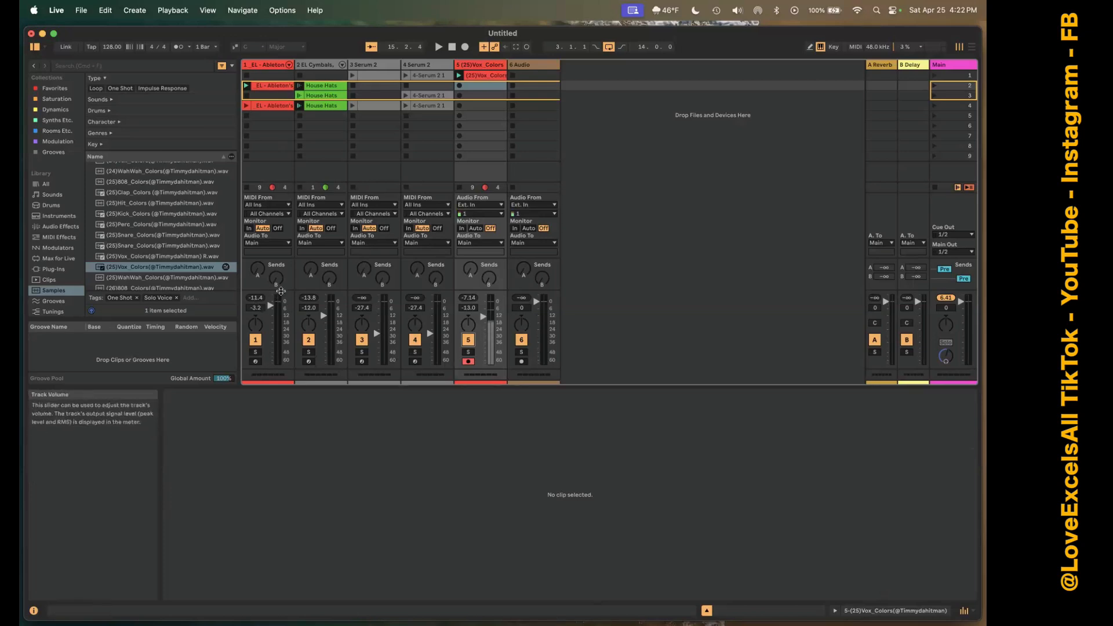
drag(280, 289, 281, 298)
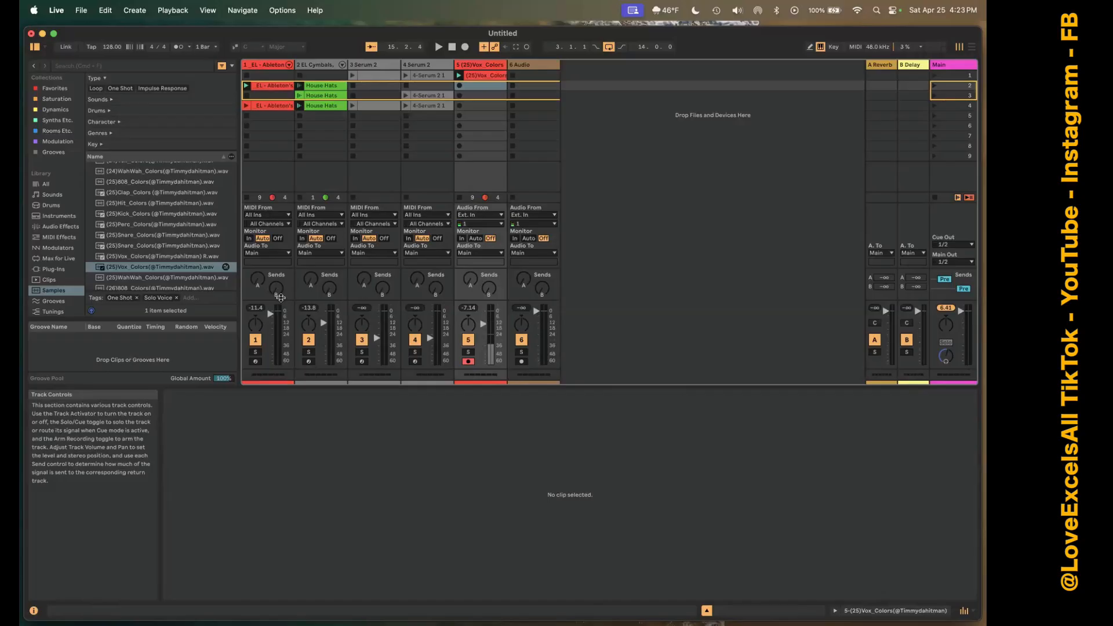
drag(281, 305, 280, 312)
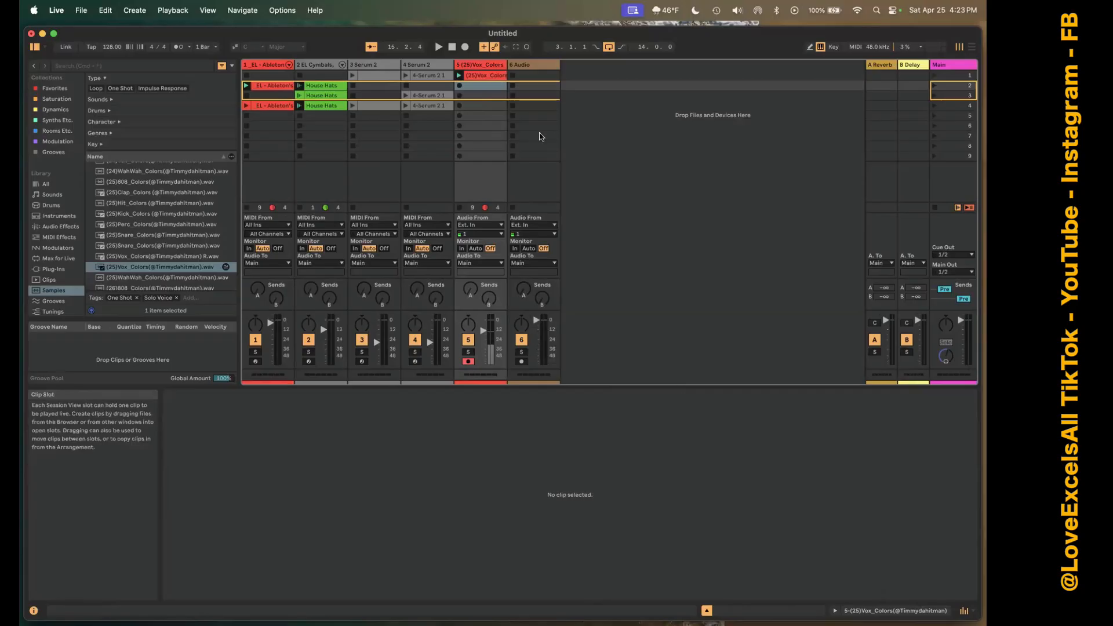
Delete all clips in scenes 1 to 7 across the six tracks, and remove the Ableton's EDM Kicks drum rack from track 1.
drag(539, 137, 244, 73)
key(Delete)
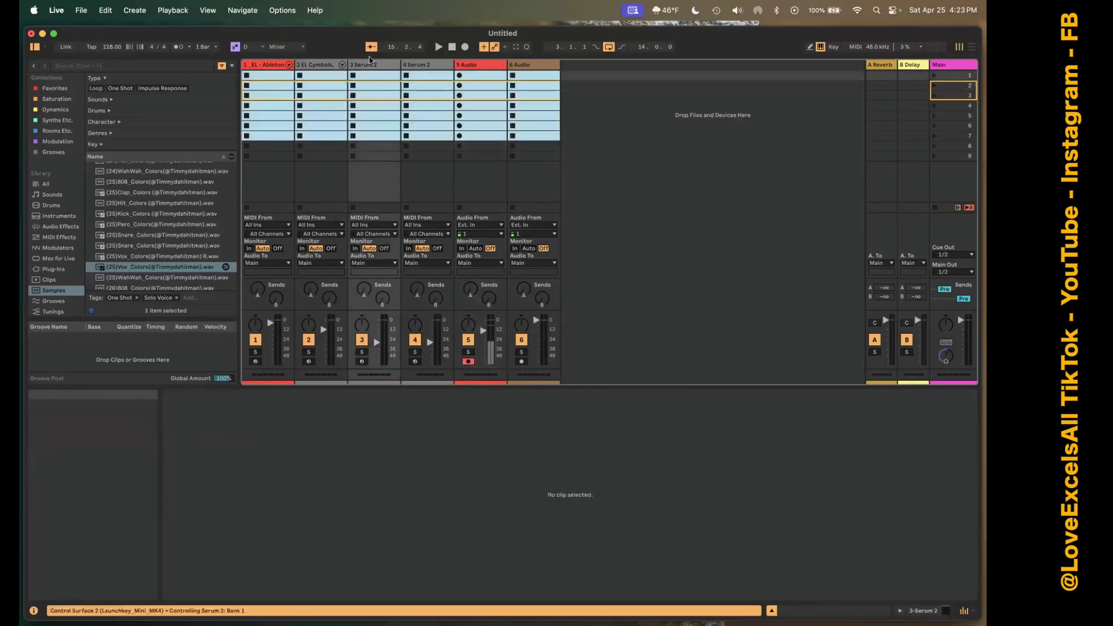
click(276, 69)
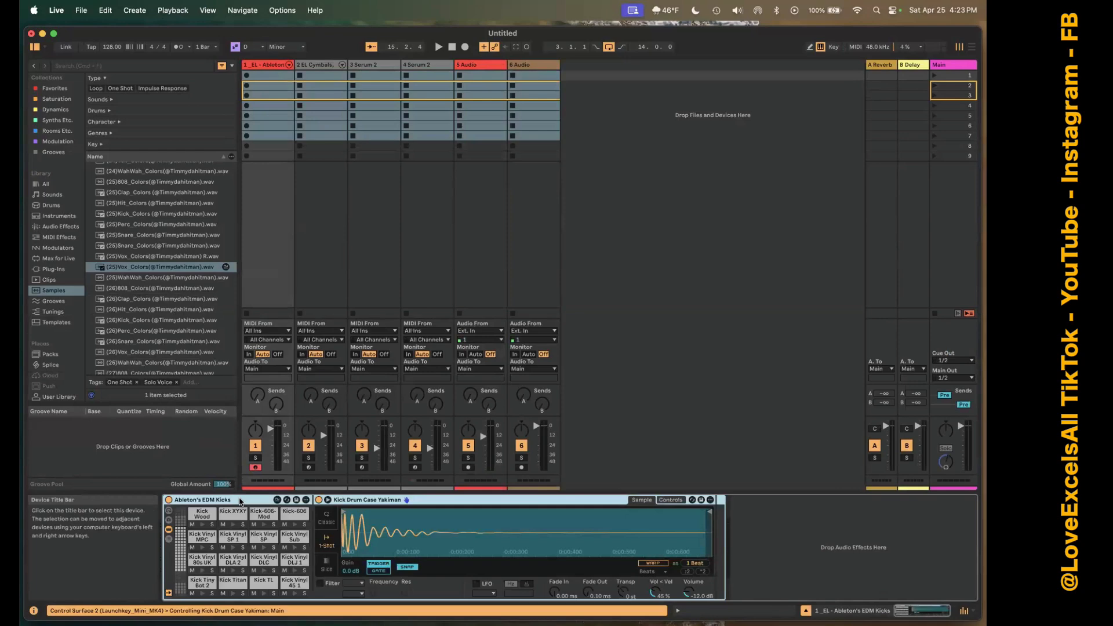
click(240, 502)
key(Delete)
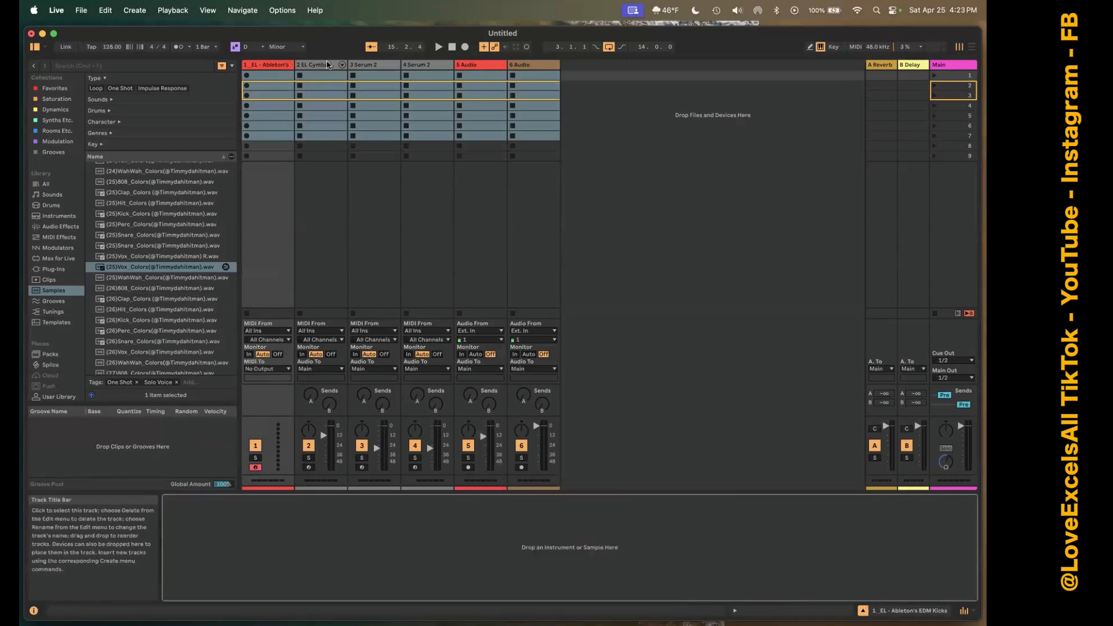
Remove the EL Cymbals, Hats drum rack and the audio effect rack with Erosion and FabFilter Pro-Q 3 from track 2.
click(326, 64)
click(223, 485)
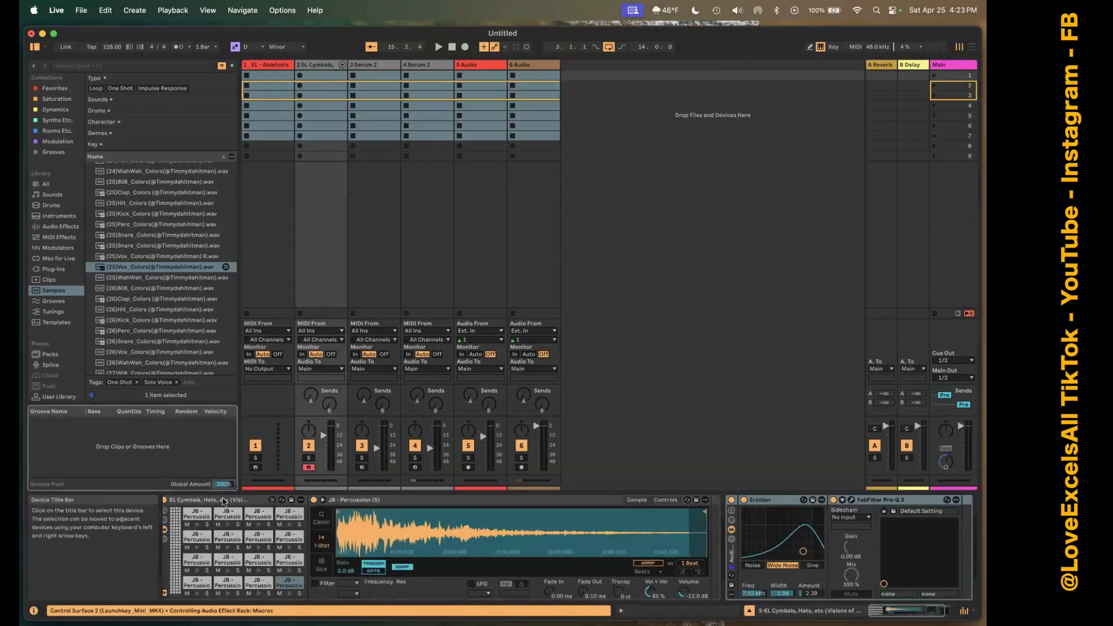
click(223, 502)
key(Delete)
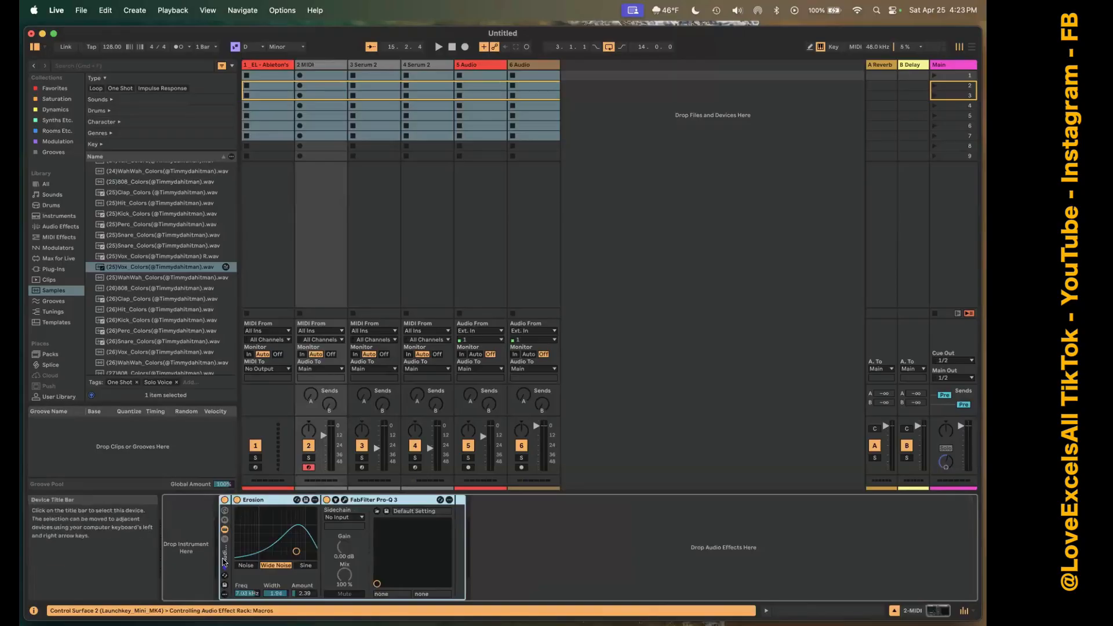
key(Delete)
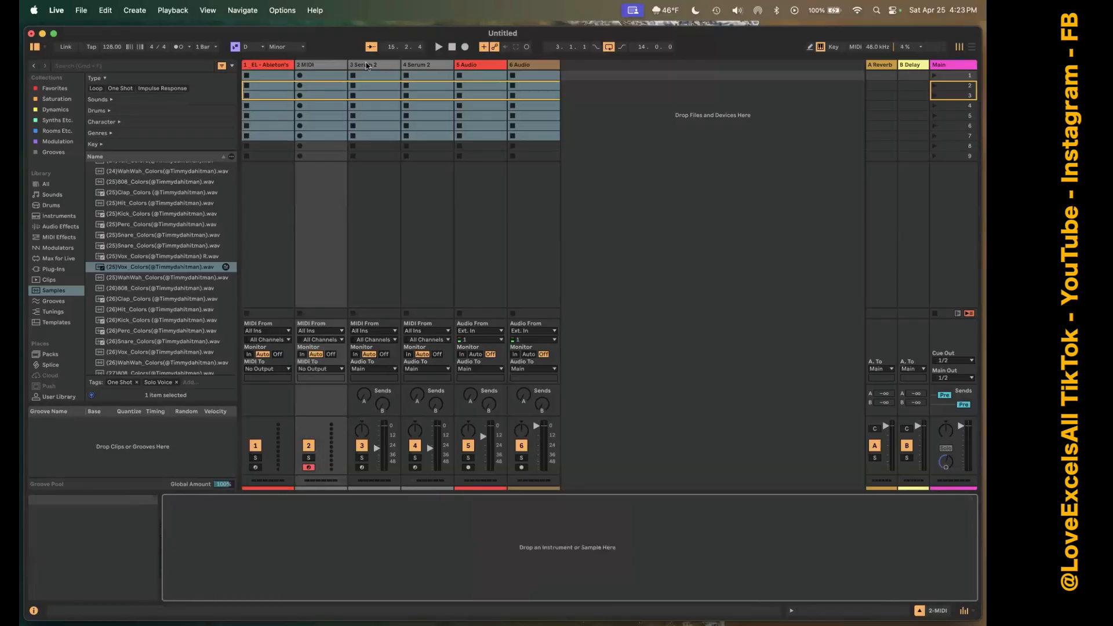
Delete track 1, the EL - Ableton's EDM Kicks track, from the set.
click(368, 65)
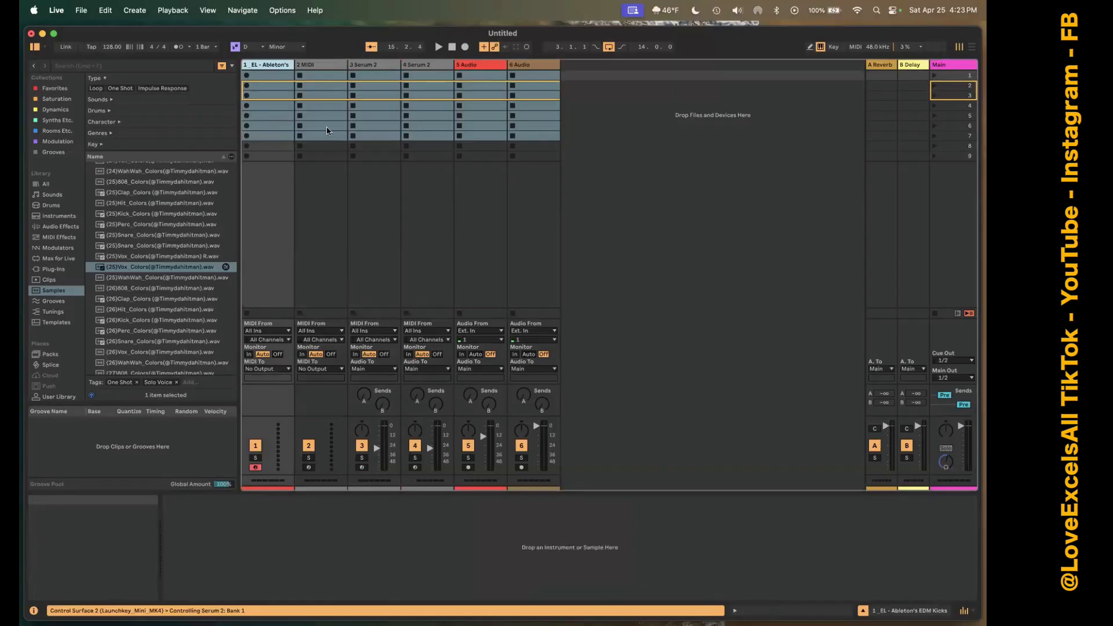
click(262, 65)
right_click(261, 65)
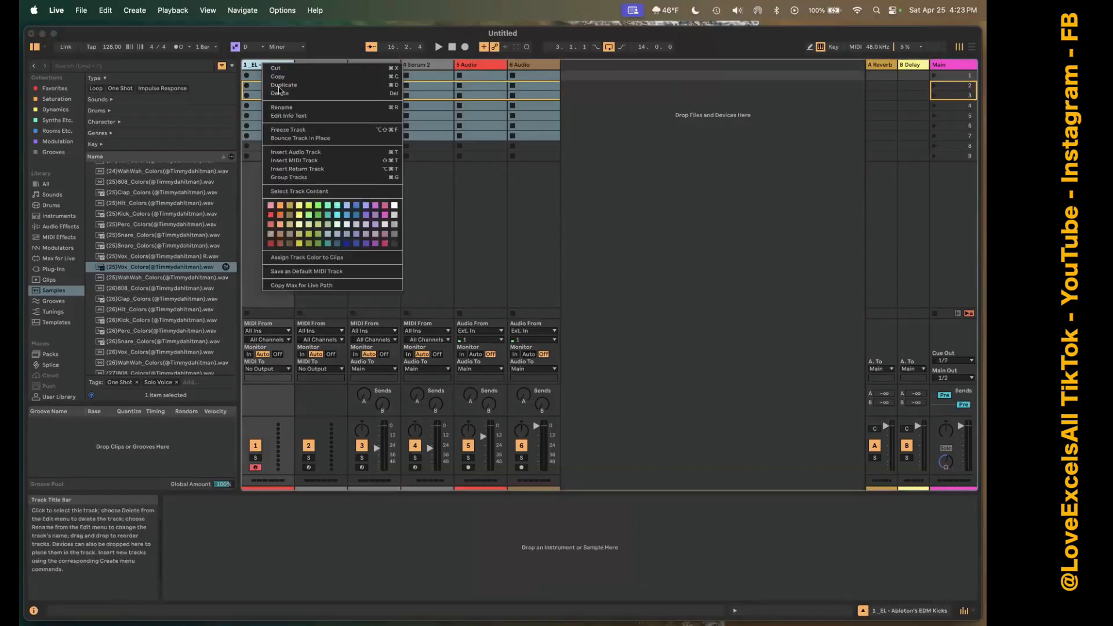
click(282, 93)
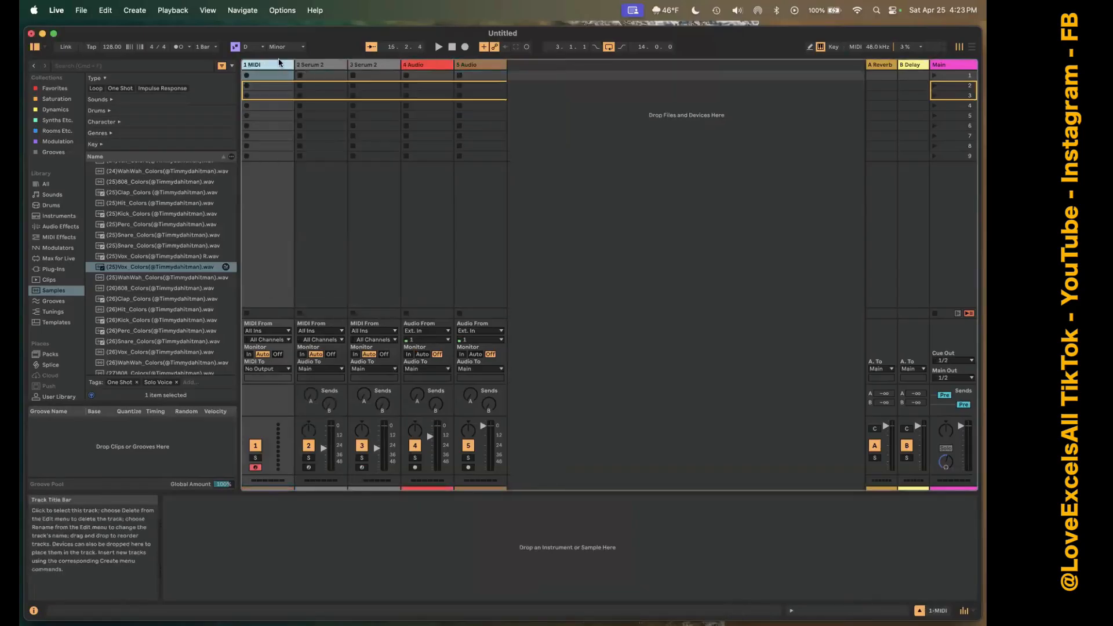
Remove the Serum 2 instrument from track 2 and delete the whole Serum 2 track 3.
click(310, 65)
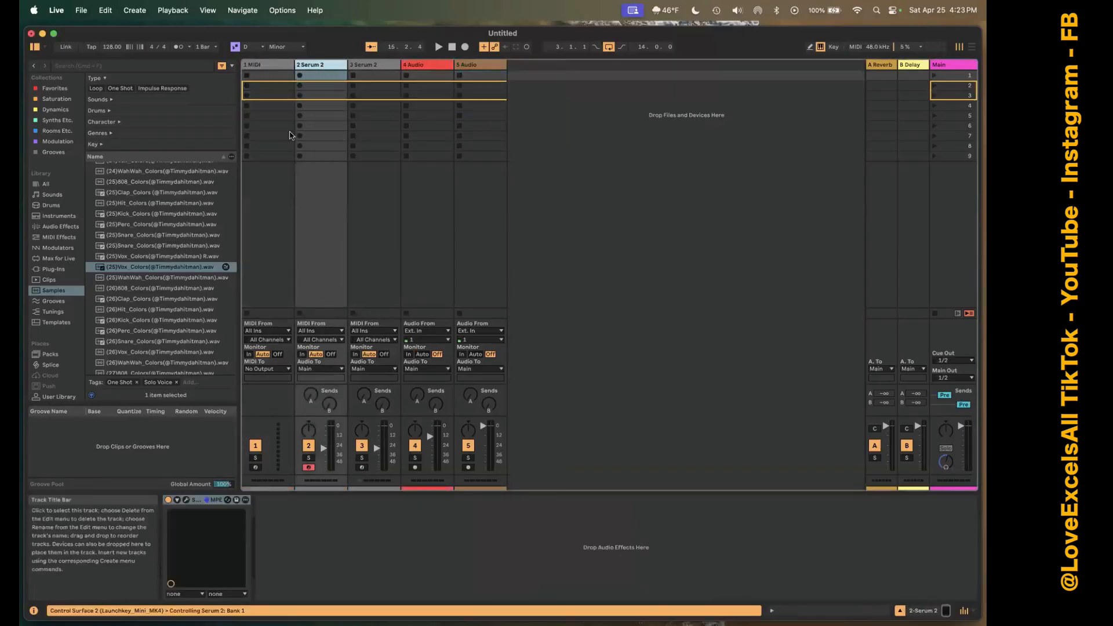
click(200, 499)
key(Delete)
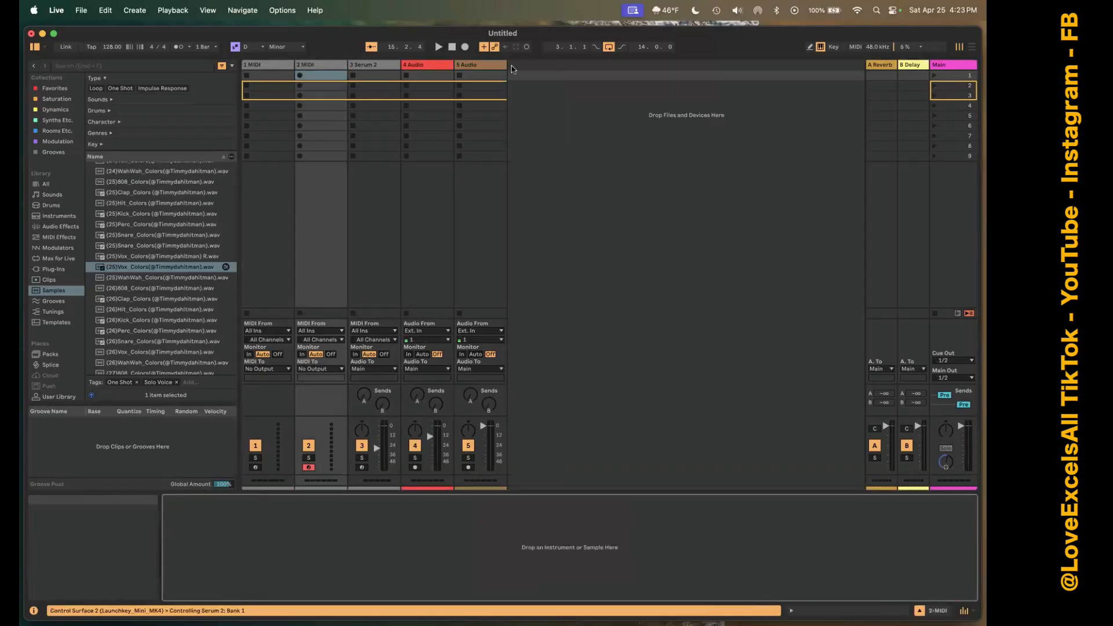
click(371, 68)
key(Delete)
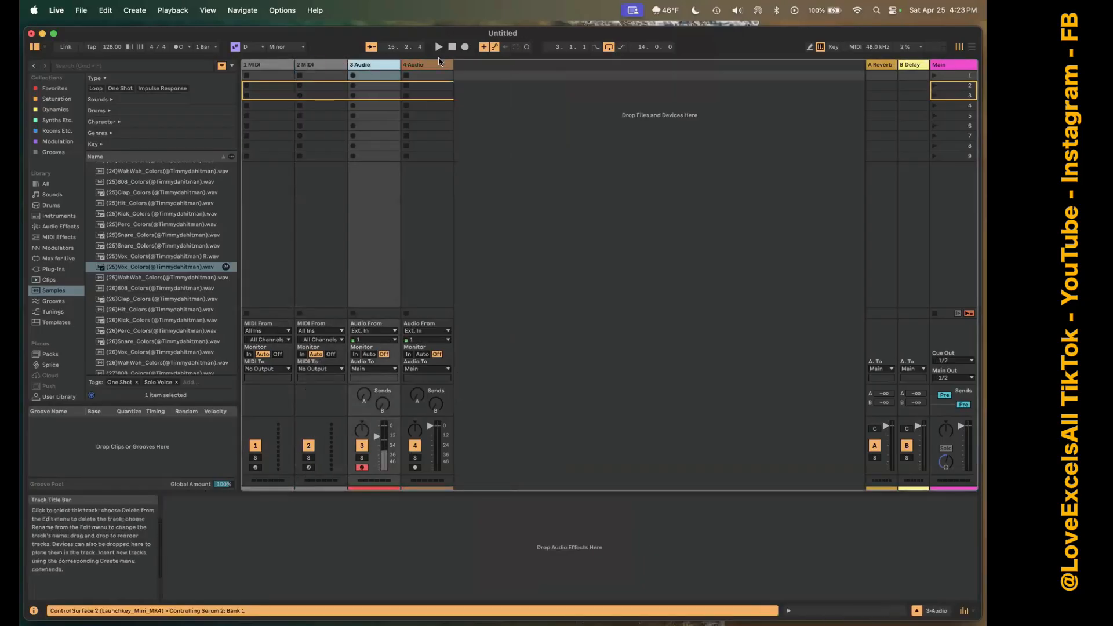
Reset the first audio track's volume to 0 dB and heighten the mixer to show the peak level and numeric volume fields.
click(529, 268)
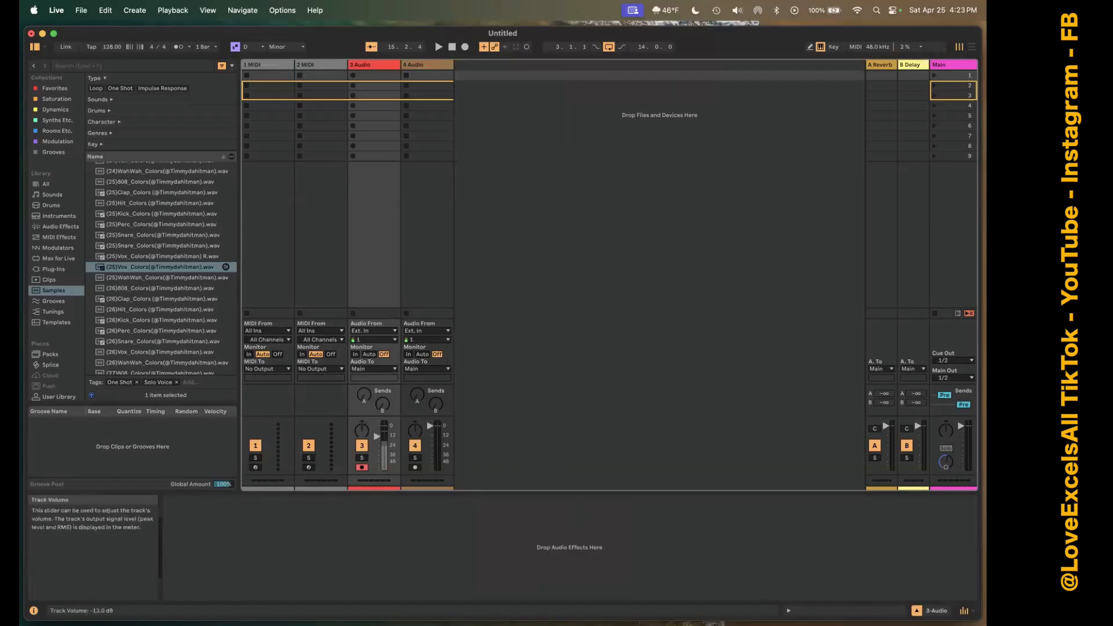
double_click(378, 437)
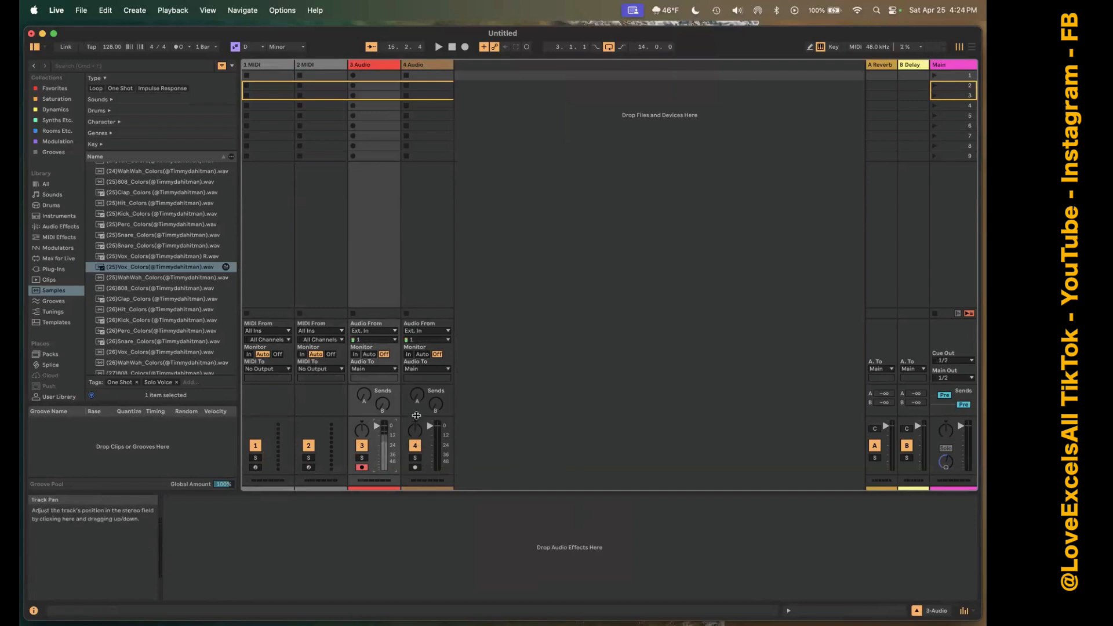
drag(416, 415, 415, 400)
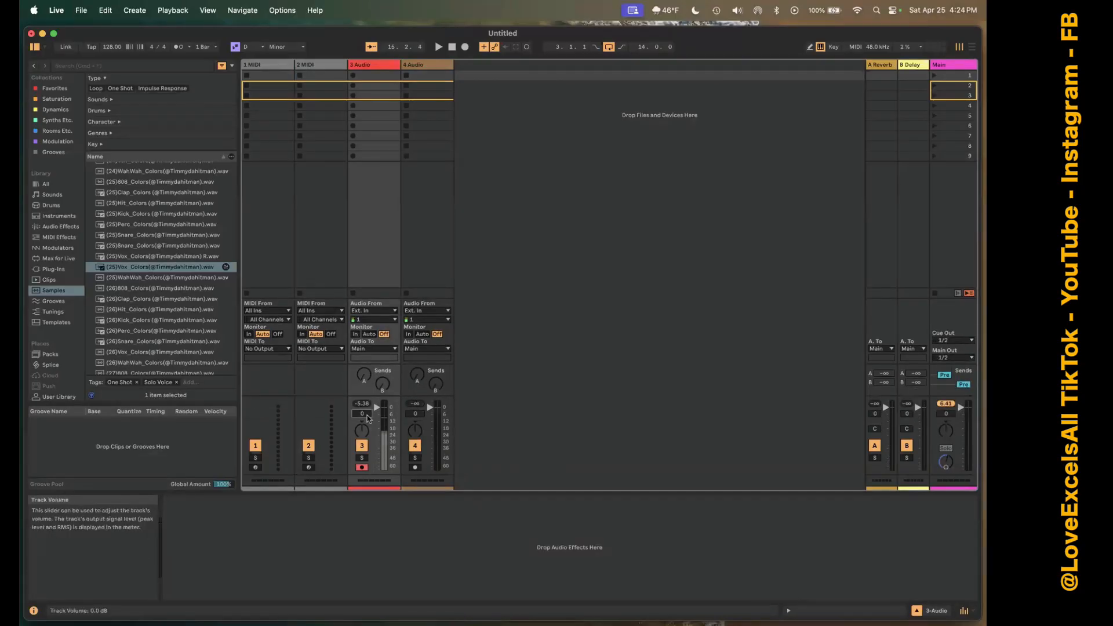
Lower track 3's volume to about -18 dB, resize the mixer, and reset the volume to 0 dB.
mouse_move(377, 407)
mouse_down()
mouse_move(377, 440)
mouse_move(385, 411)
mouse_up()
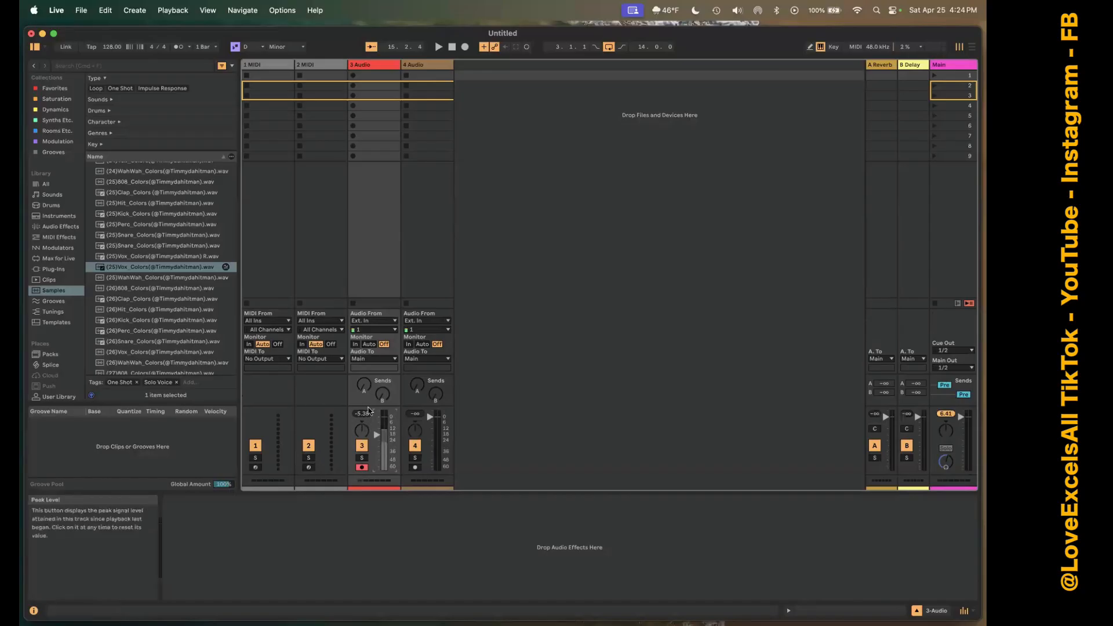
drag(370, 401, 370, 391)
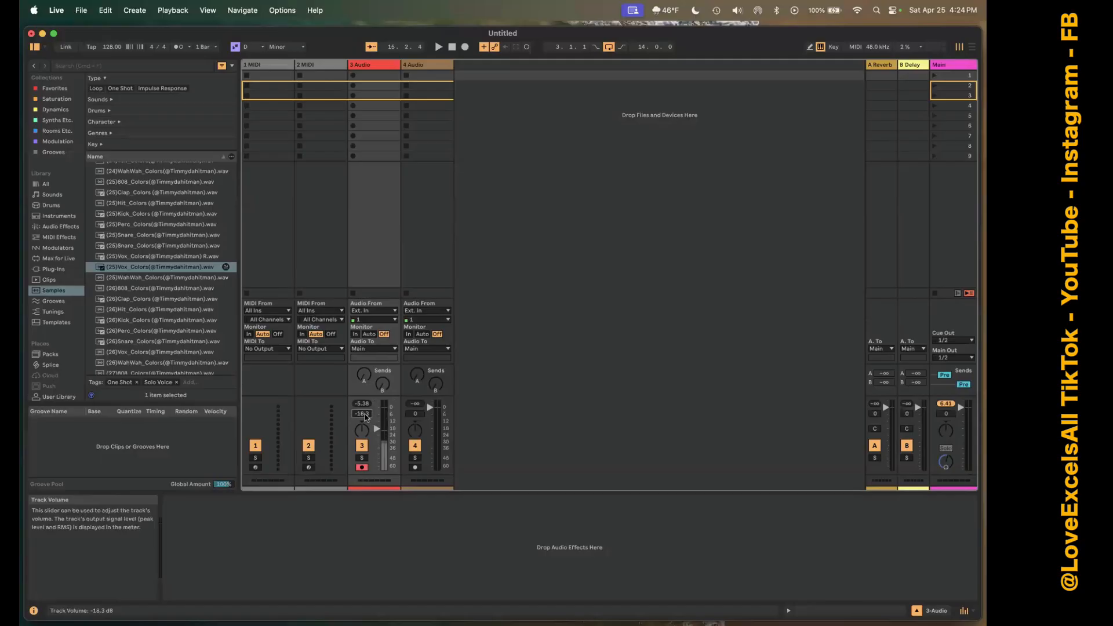
double_click(365, 416)
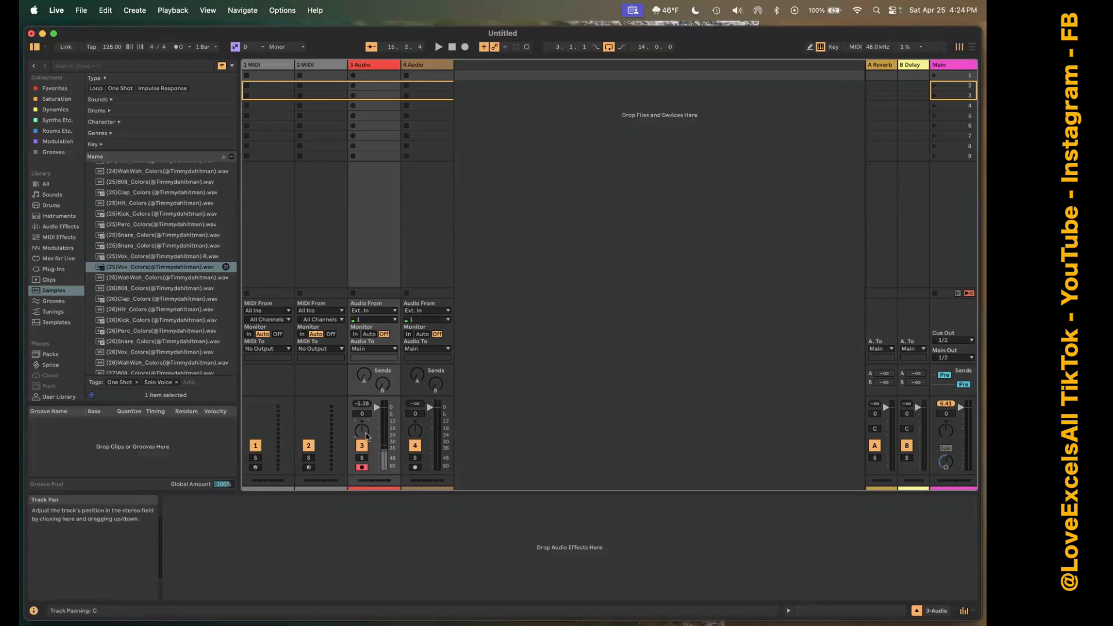
Pan track 3 to 2R and narrow both audio tracks together to their compact mixer layout, leaving their sends at minimum.
mouse_move(370, 432)
mouse_down()
mouse_move(369, 417)
mouse_move(369, 435)
mouse_up()
click(376, 65)
shift+click(440, 64)
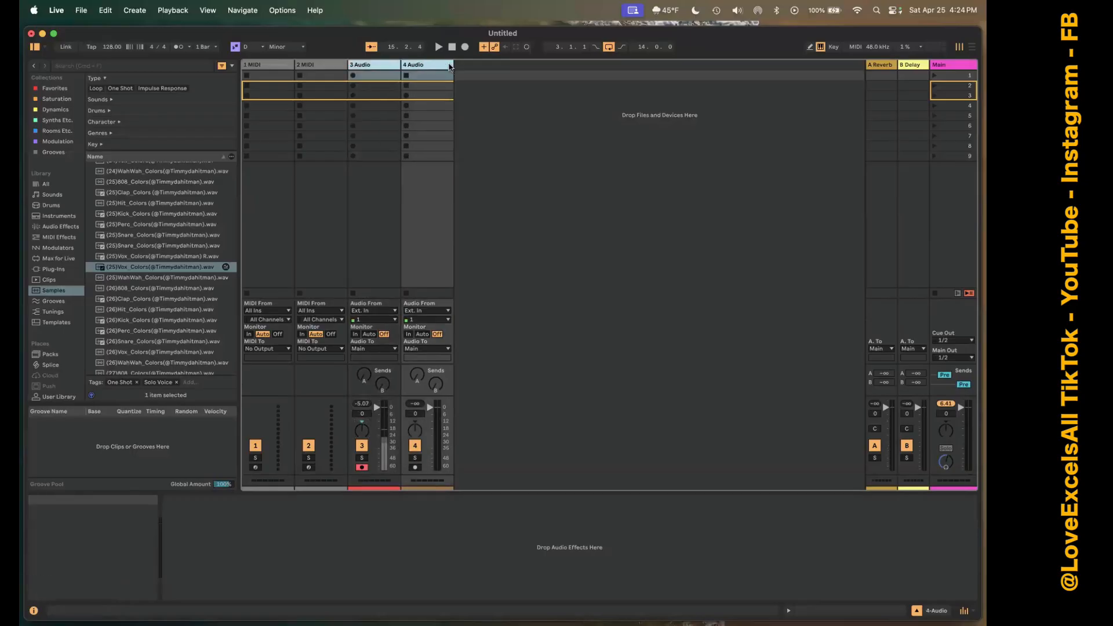
drag(446, 64, 411, 65)
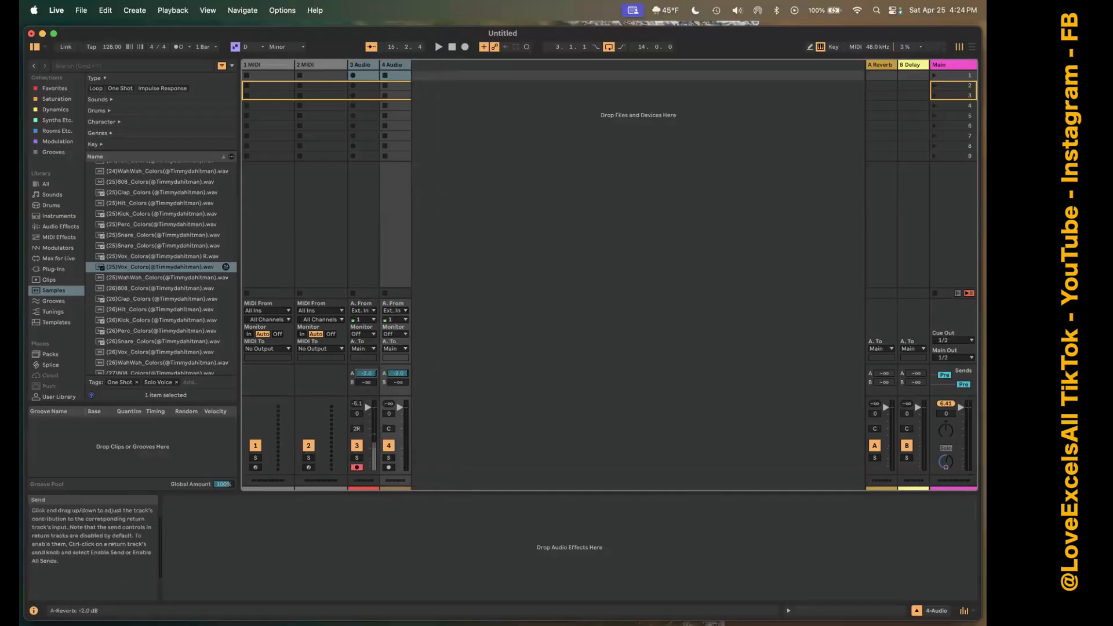
click(367, 383)
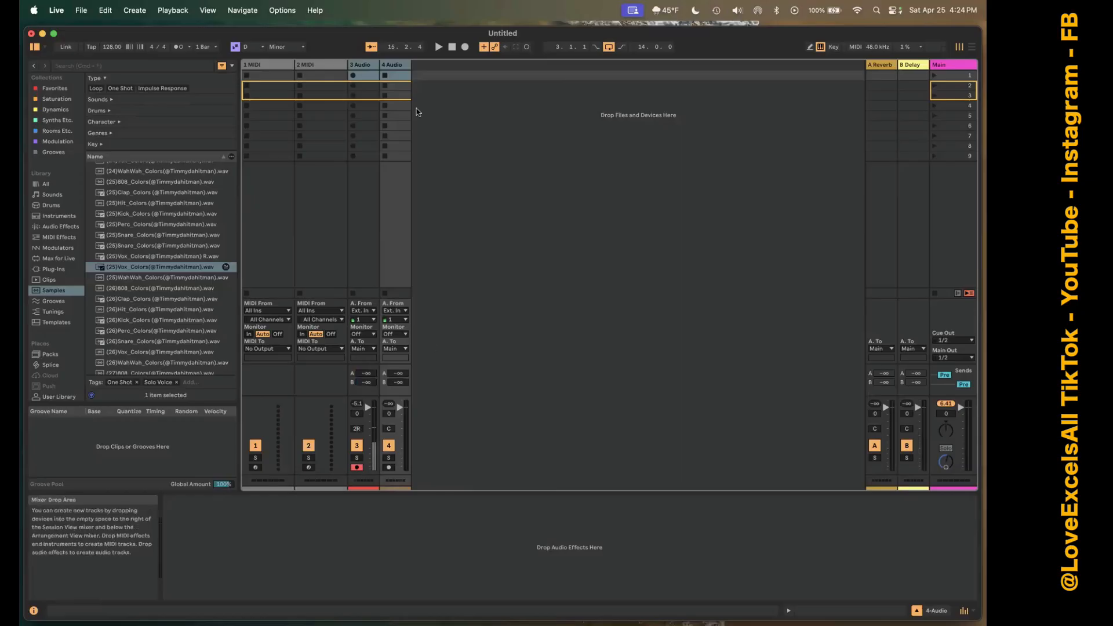
Widen both audio tracks well beyond normal width and shrink them back to standard width.
drag(408, 68, 583, 102)
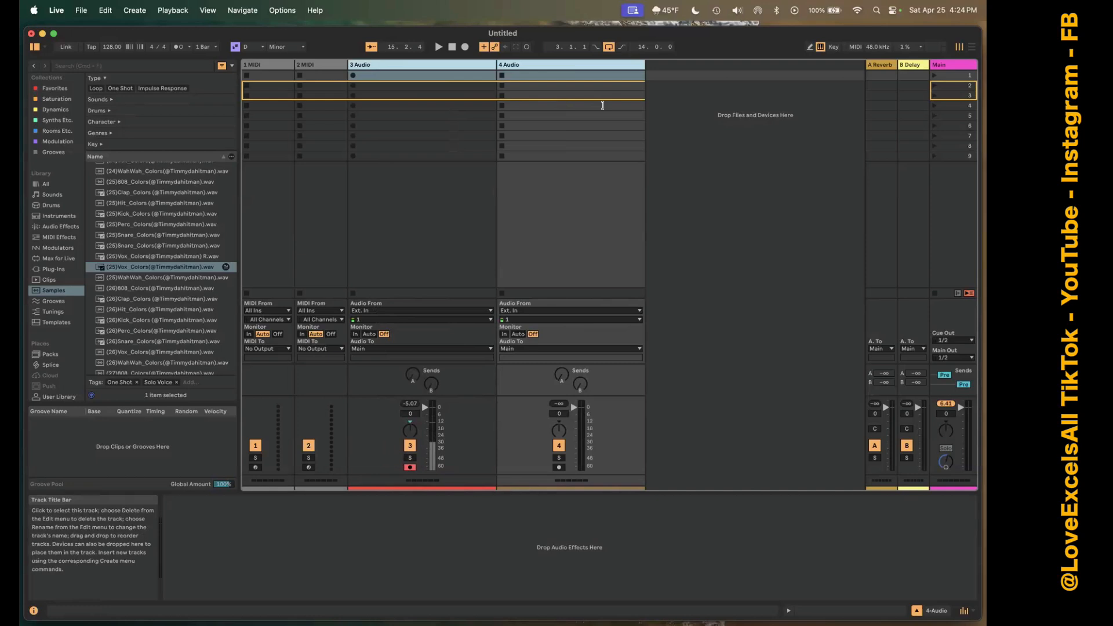
drag(584, 104, 430, 88)
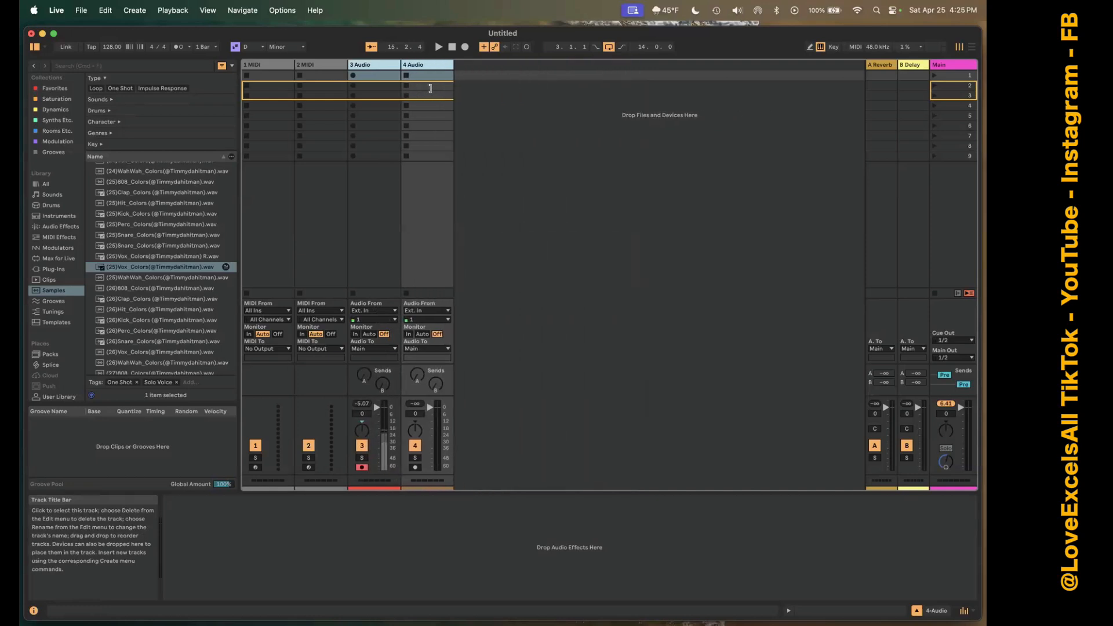
click(507, 208)
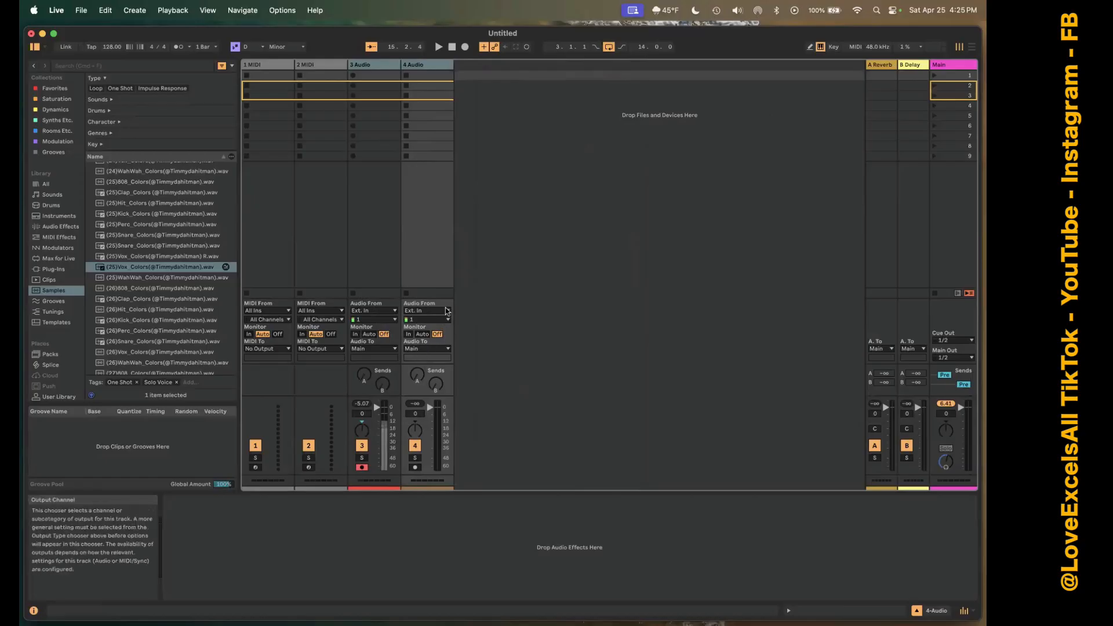
Examine the available audio input sources and input channels for track 4 without changing its routing.
click(427, 312)
click(427, 311)
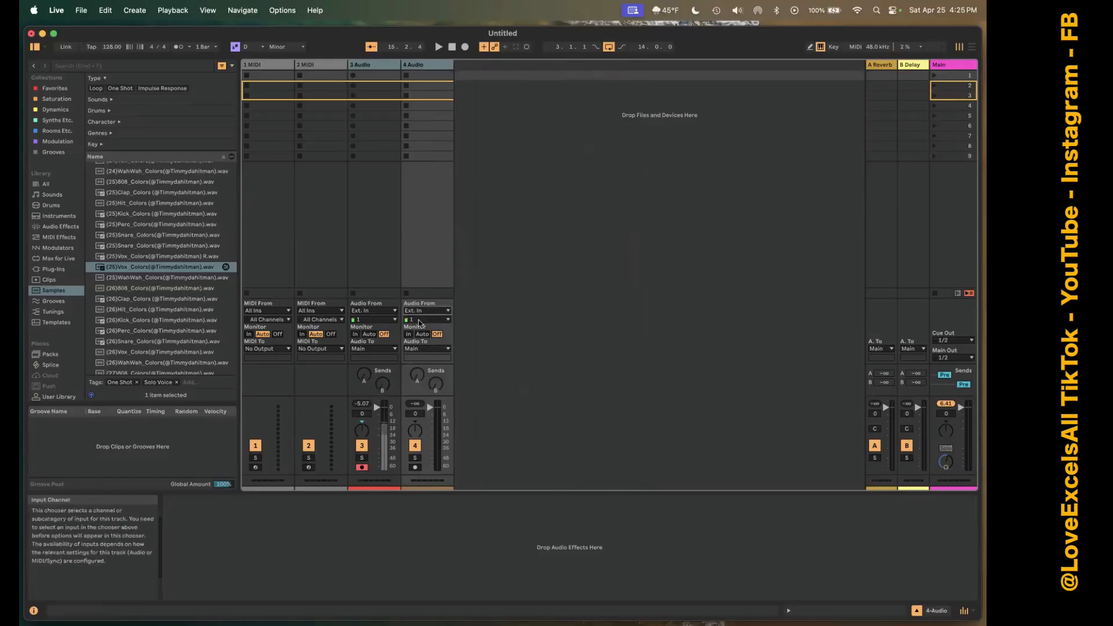
click(420, 321)
click(422, 320)
click(427, 311)
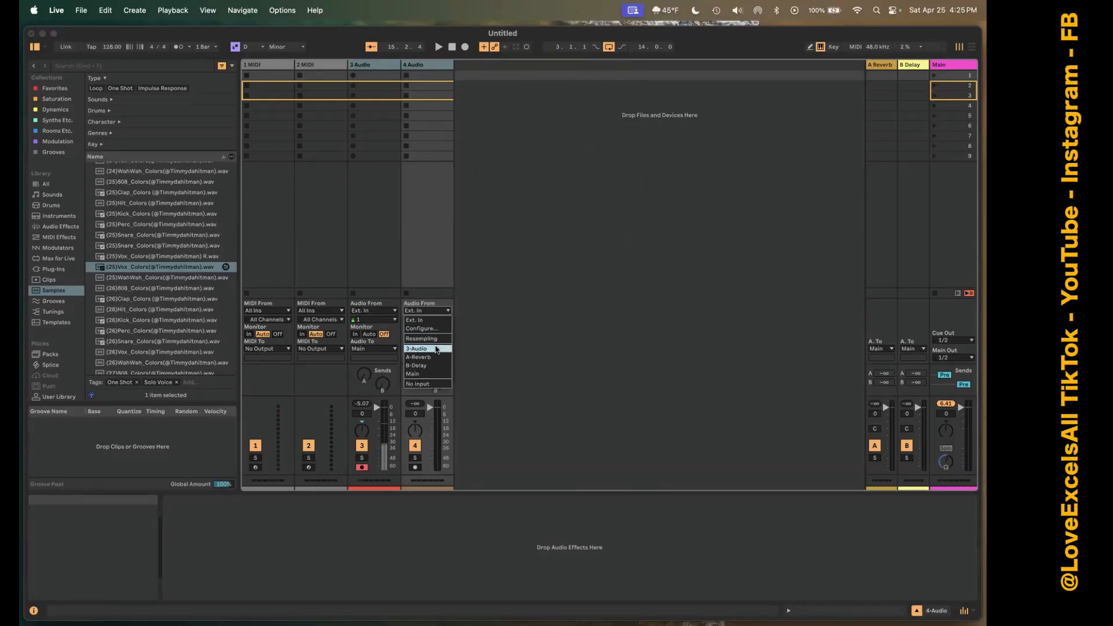
click(505, 343)
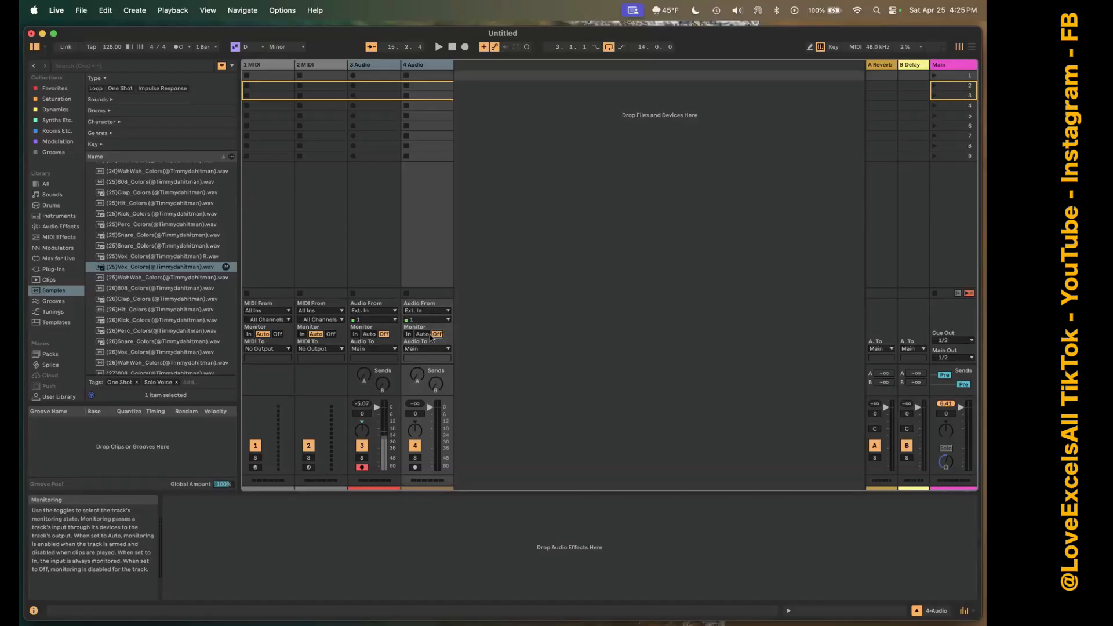
Toggle both audio tracks' monitoring to Auto and back to Off, and deactivate and reactivate both tracks.
click(427, 335)
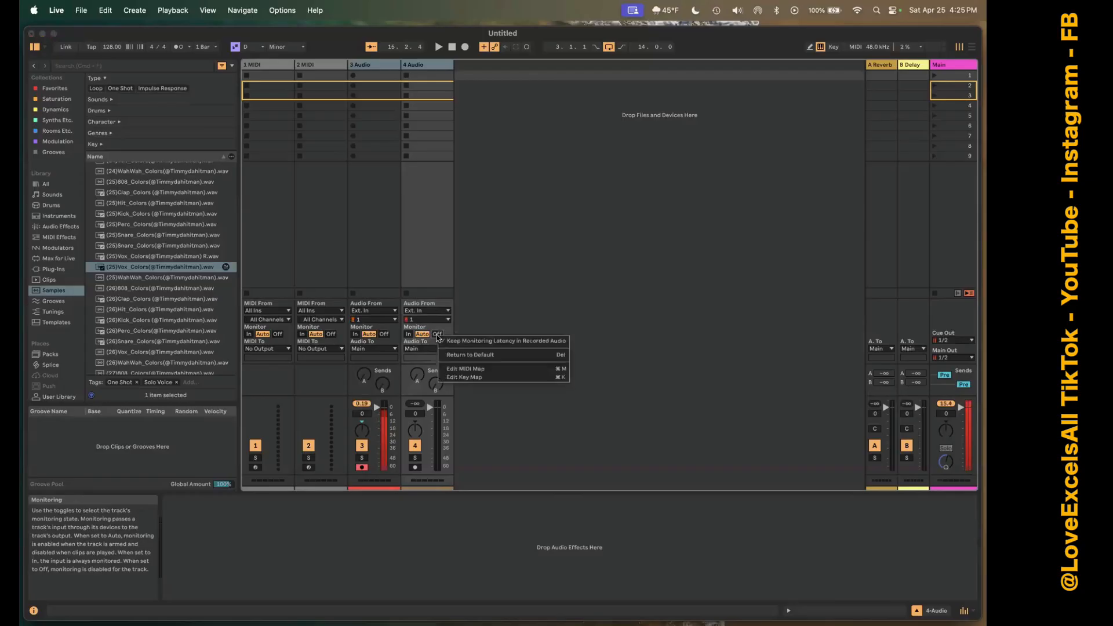
click(437, 335)
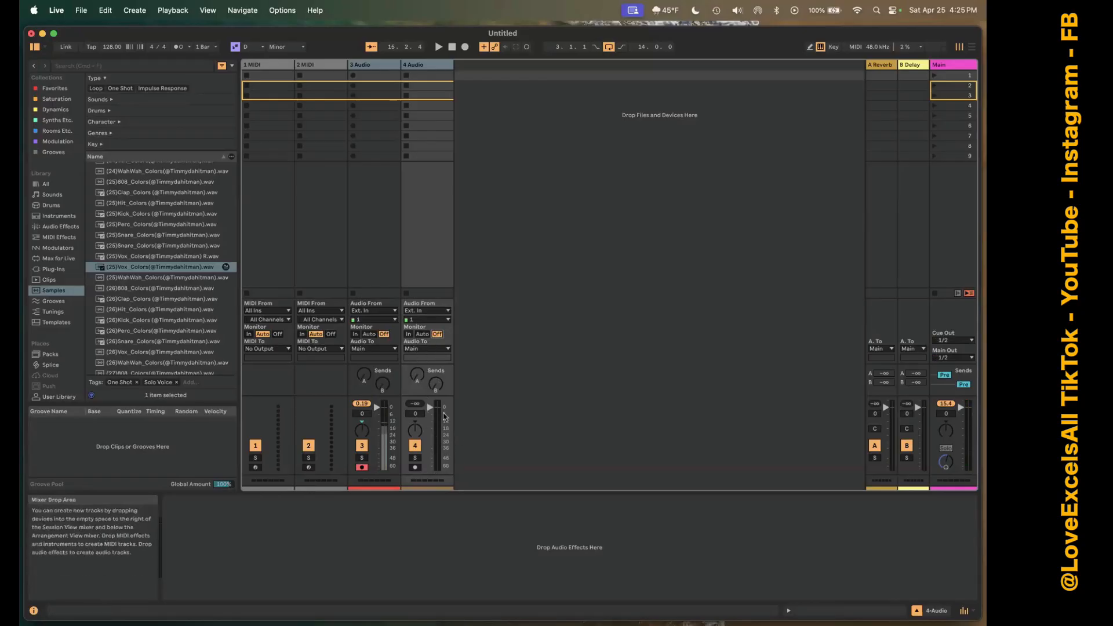
click(417, 447)
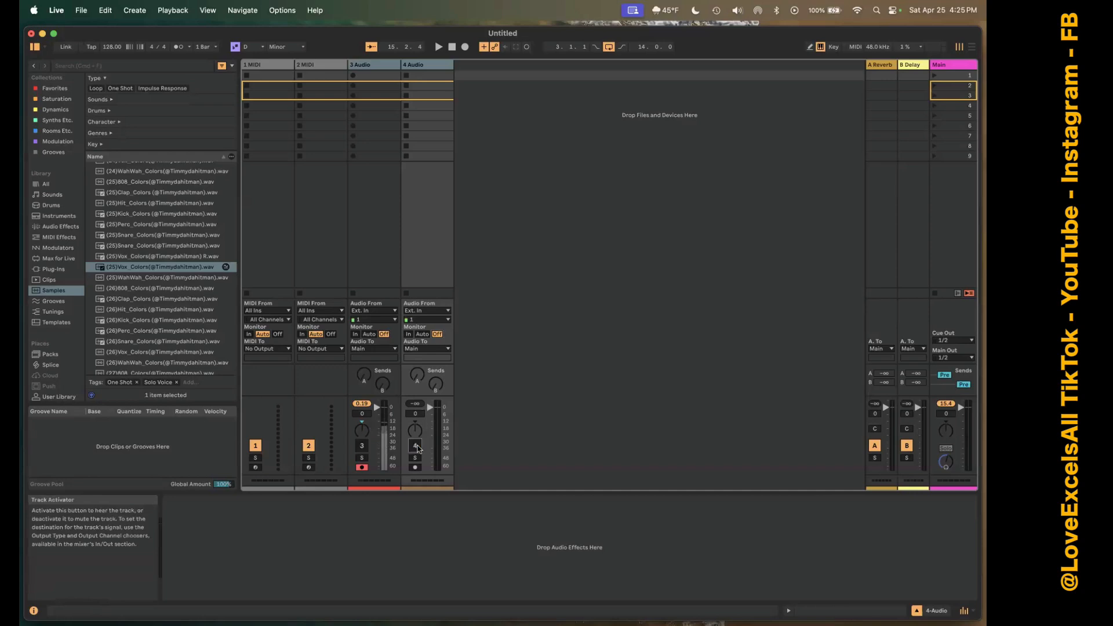
click(417, 446)
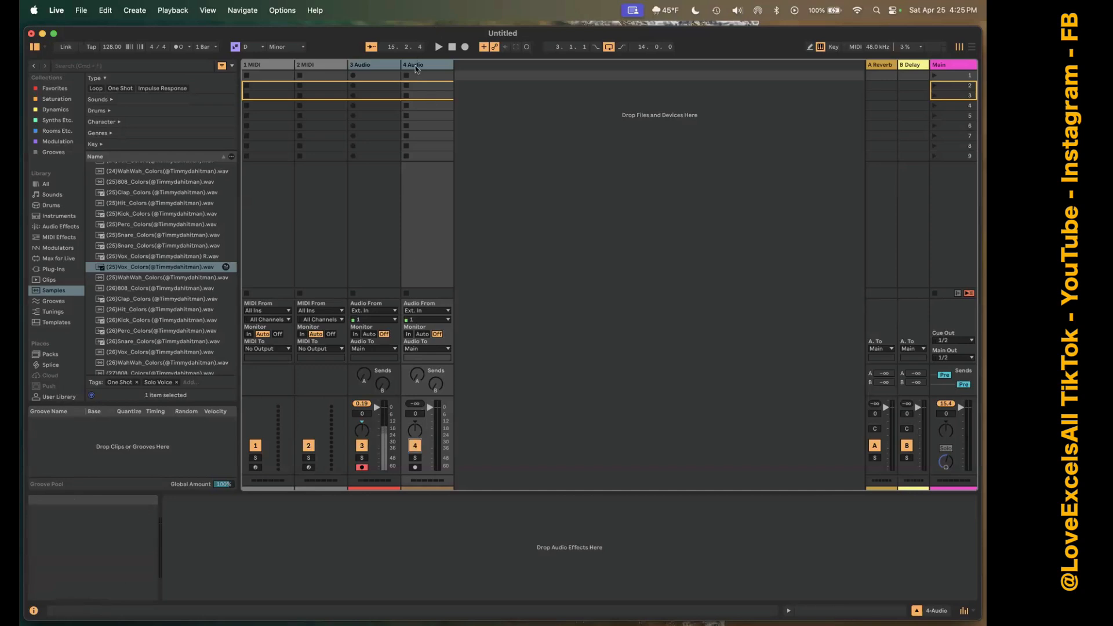
Clear the multi-track selection so that only track 4, the second audio track, is selected.
click(379, 68)
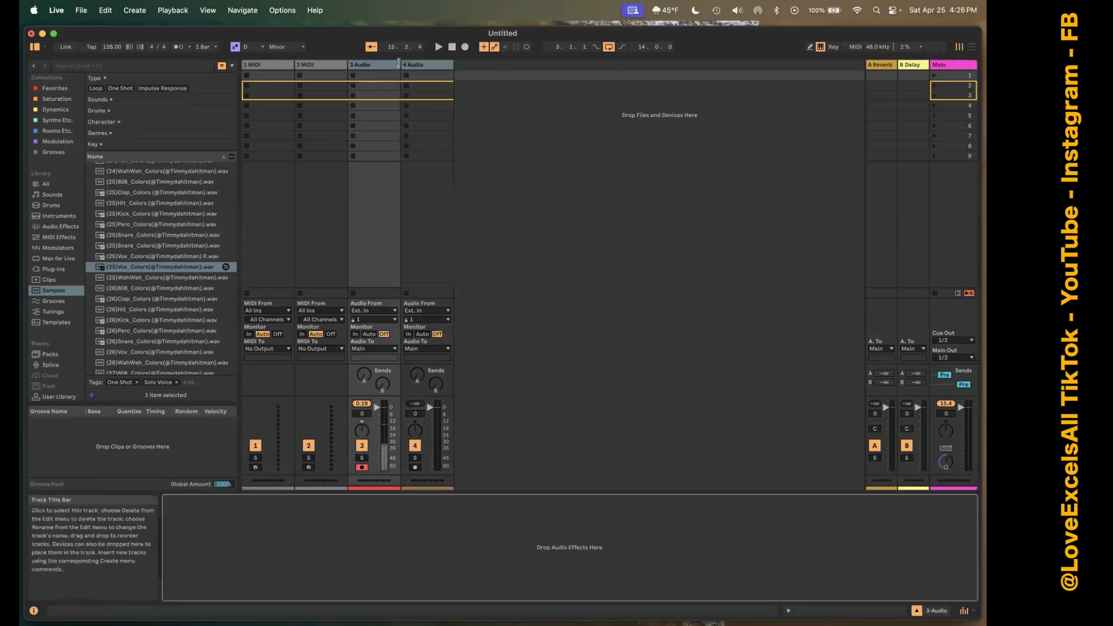
click(409, 67)
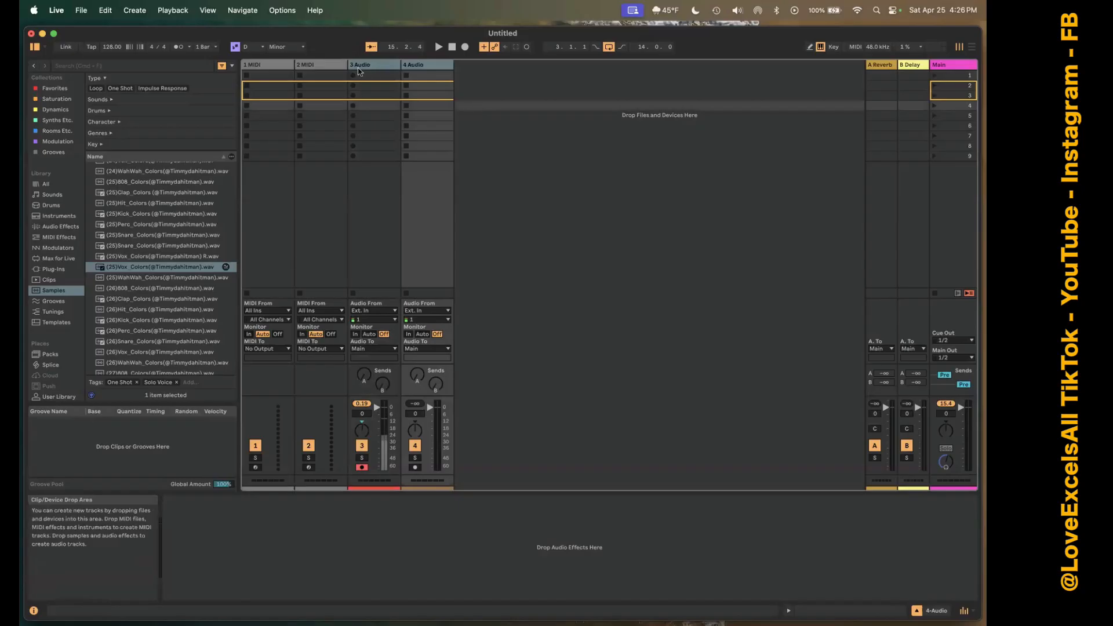
right_click(323, 64)
click(414, 65)
click(415, 66)
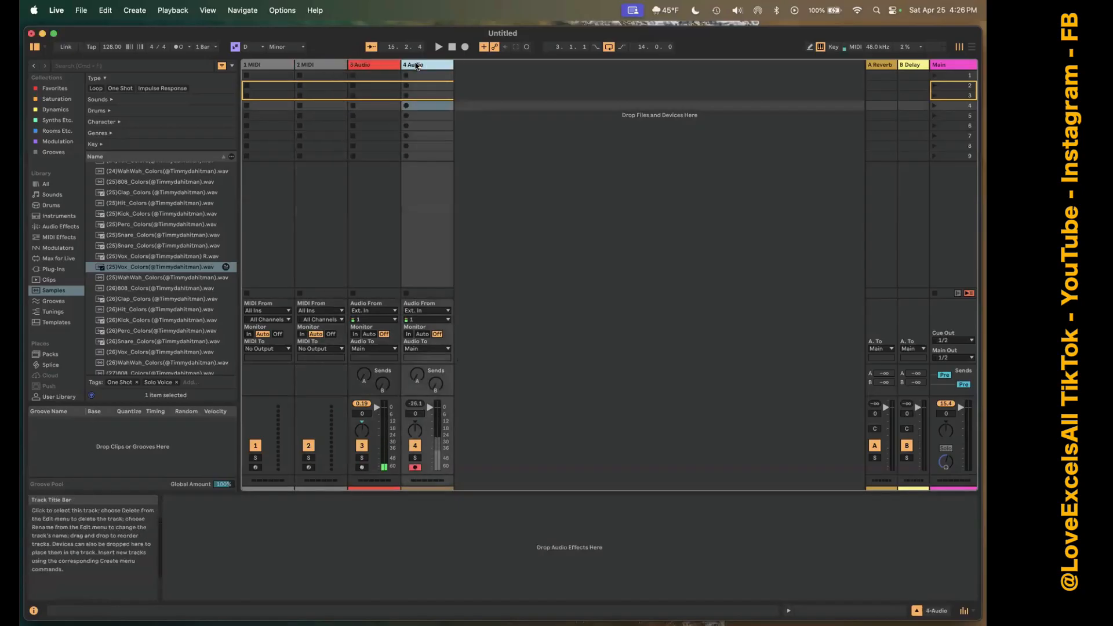
Demonstrate track 4's mixer controls by toggling its track activator and solo and adjusting its A-Reverb send.
click(415, 445)
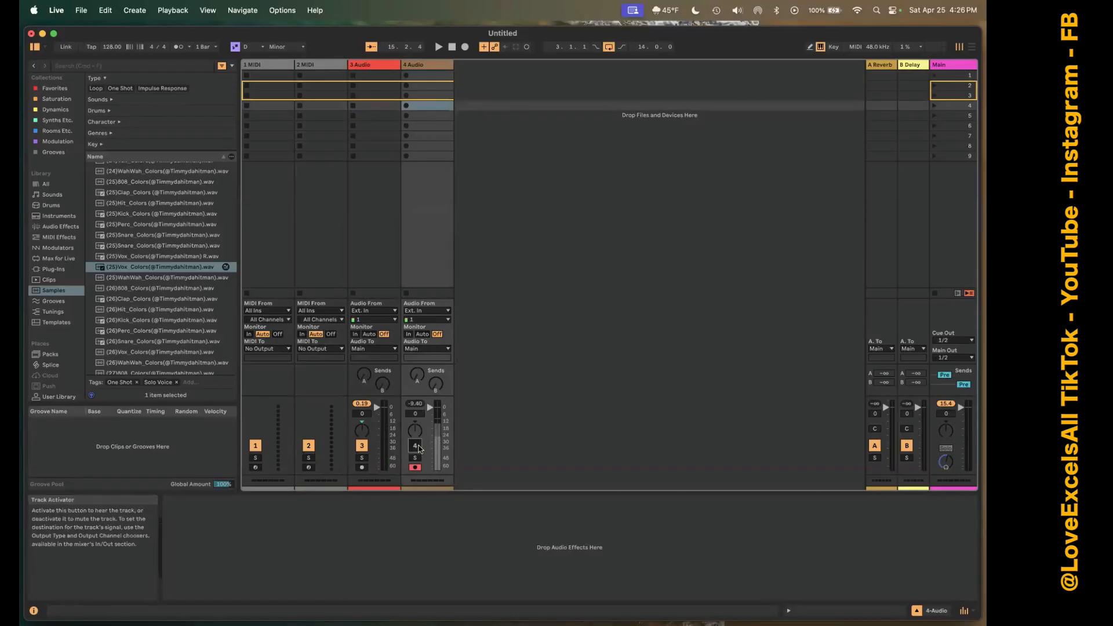
click(415, 458)
click(415, 458)
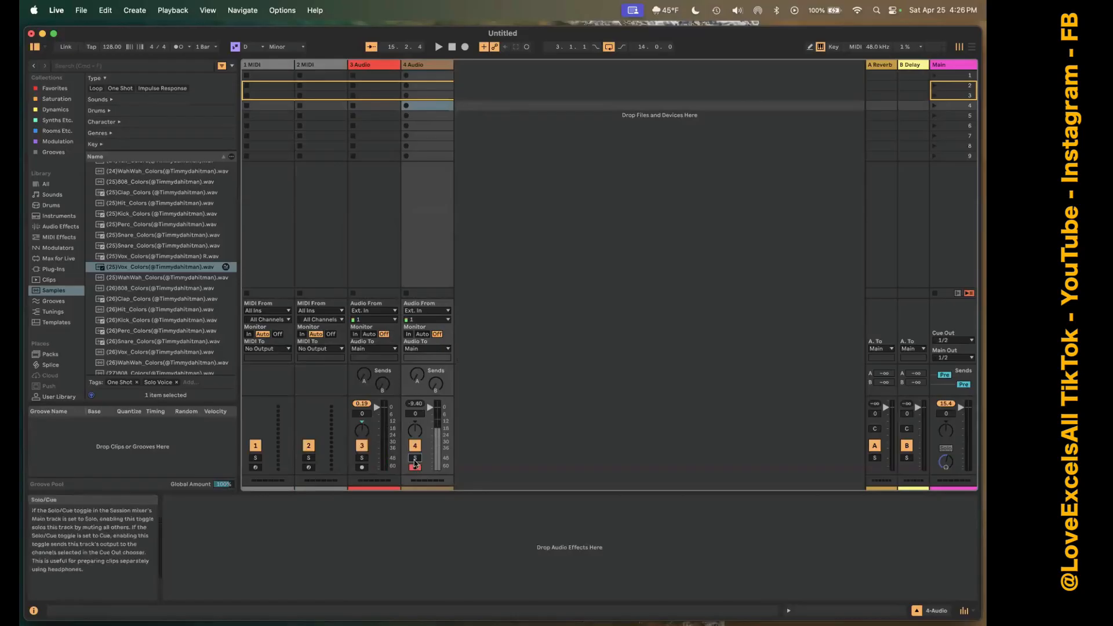
click(415, 458)
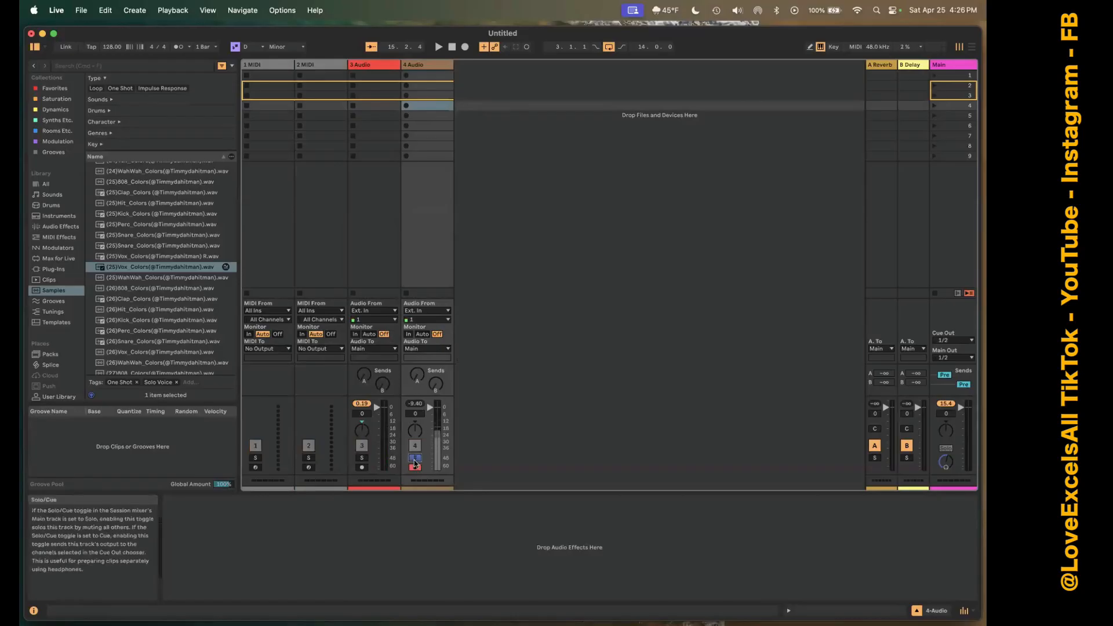
click(415, 459)
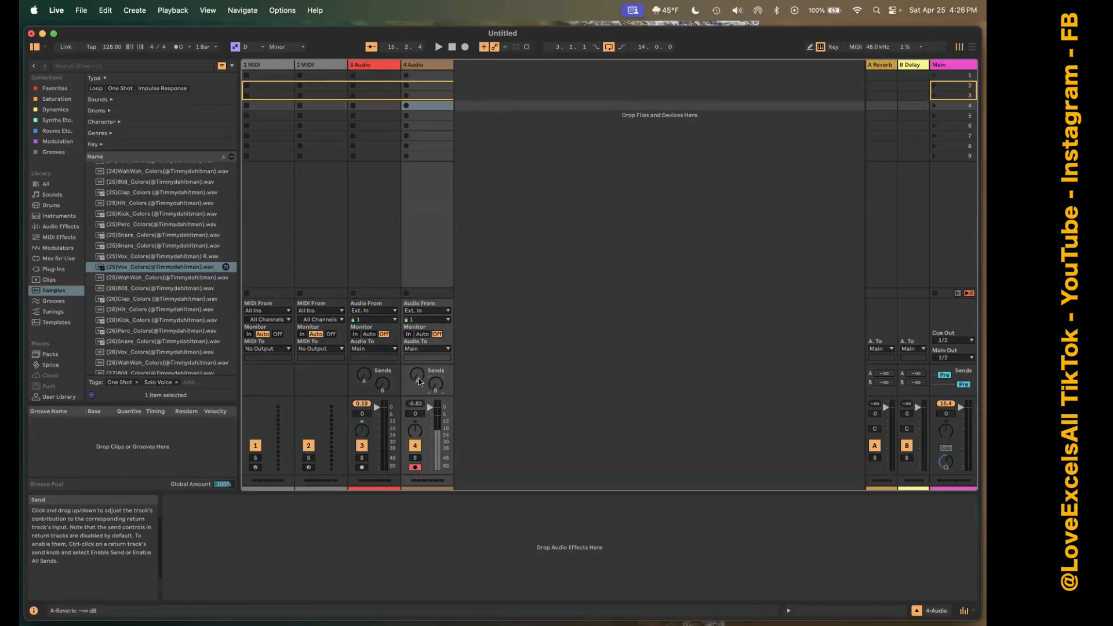
mouse_move(417, 375)
mouse_down()
mouse_move(417, 365)
mouse_move(417, 389)
mouse_up()
Load the 808 Core Kit from the Favorites collection onto track 1.
click(269, 65)
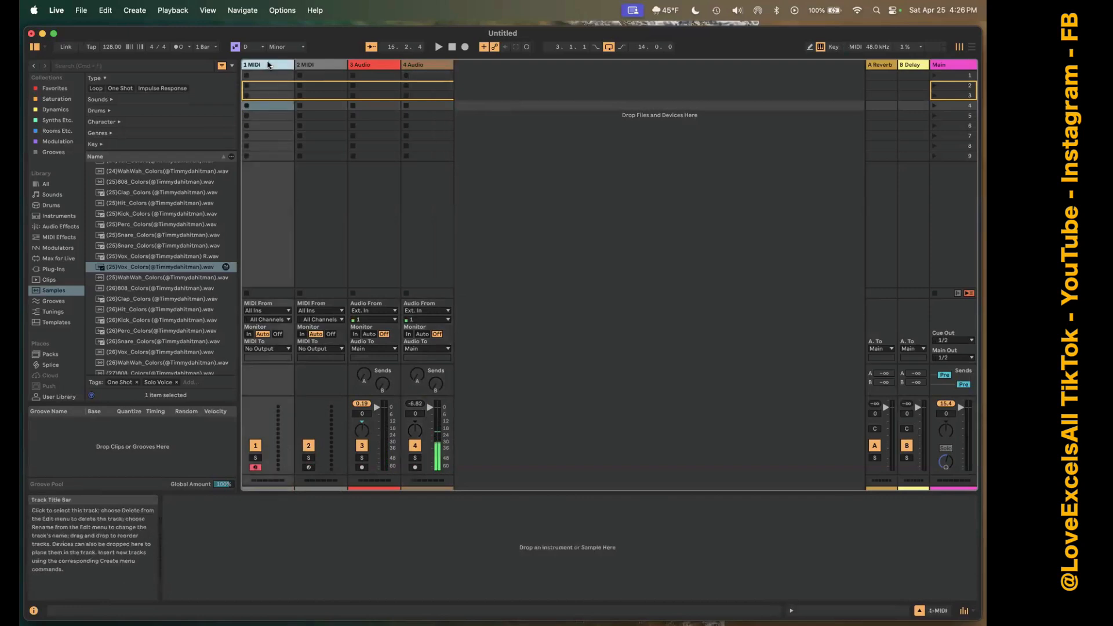
click(60, 90)
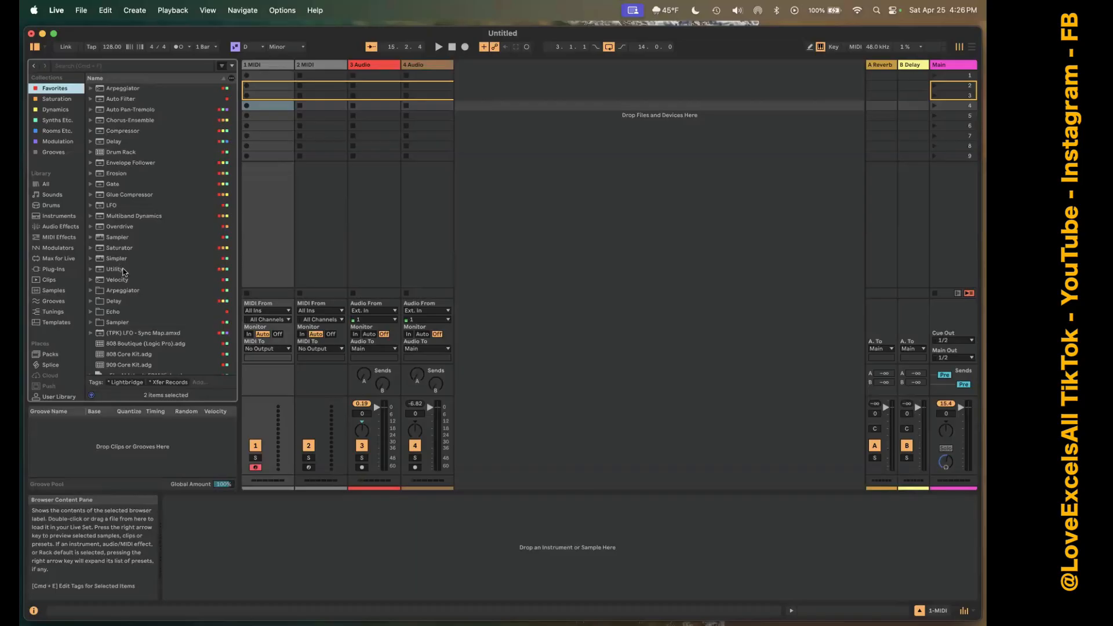
scroll(123, 271, down, 9)
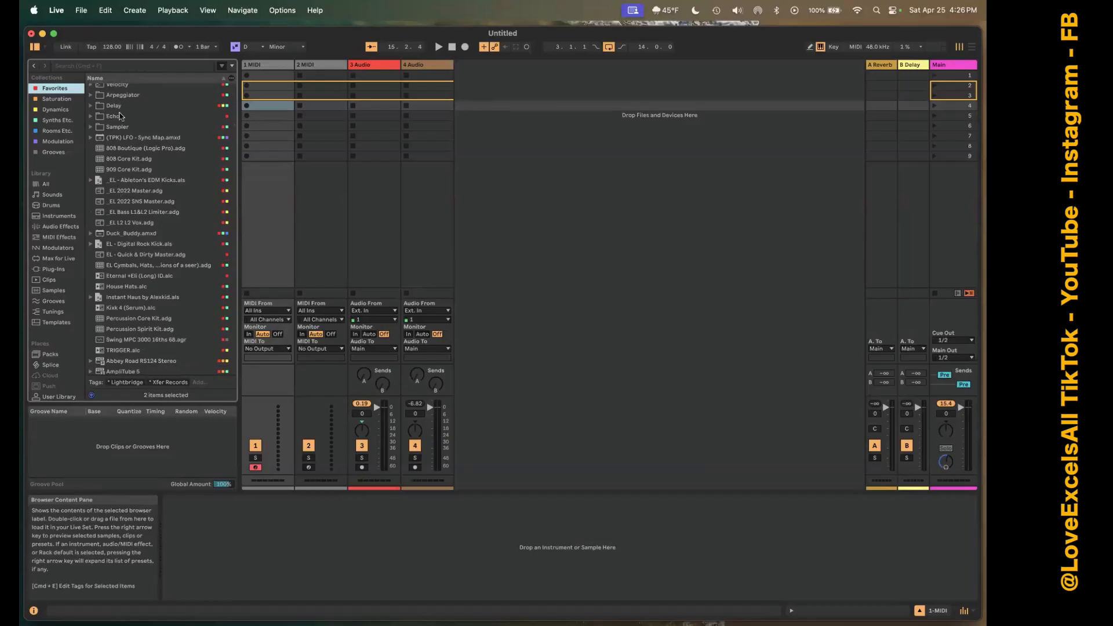
drag(117, 161, 257, 106)
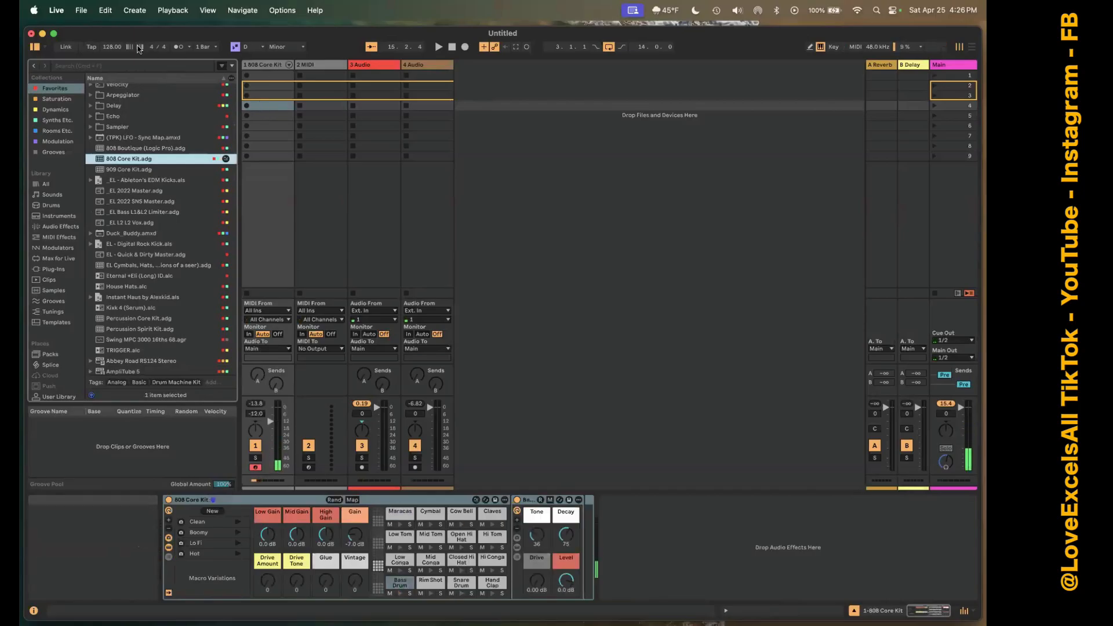
Enable the metronome and record a drum clip into track 1's first slot, finishing the recording so the clip loops.
click(112, 46)
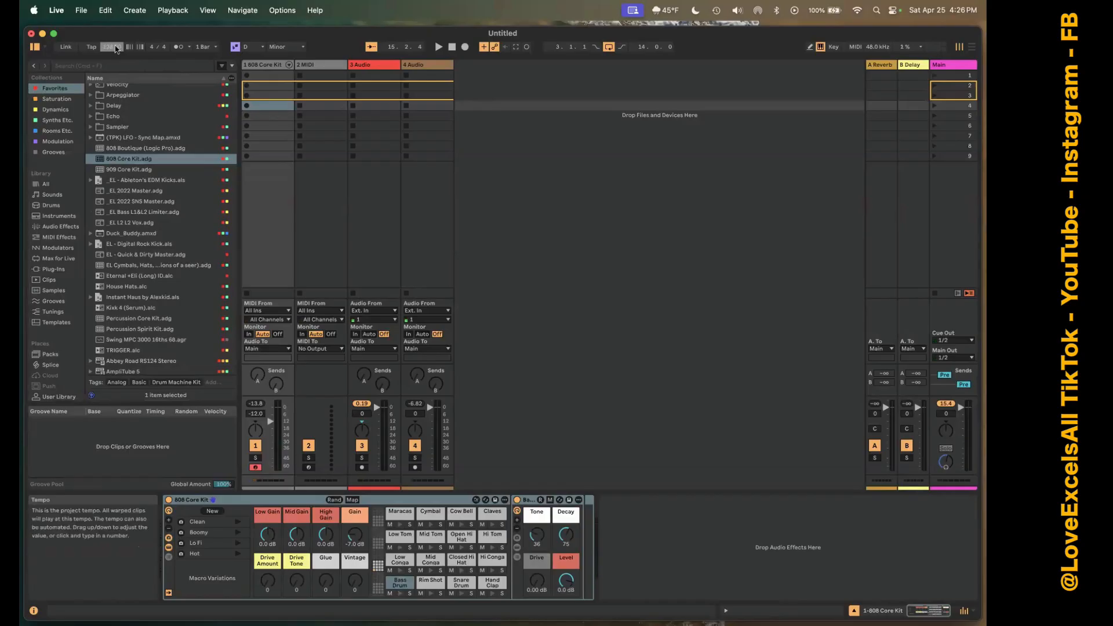
click(179, 47)
click(247, 85)
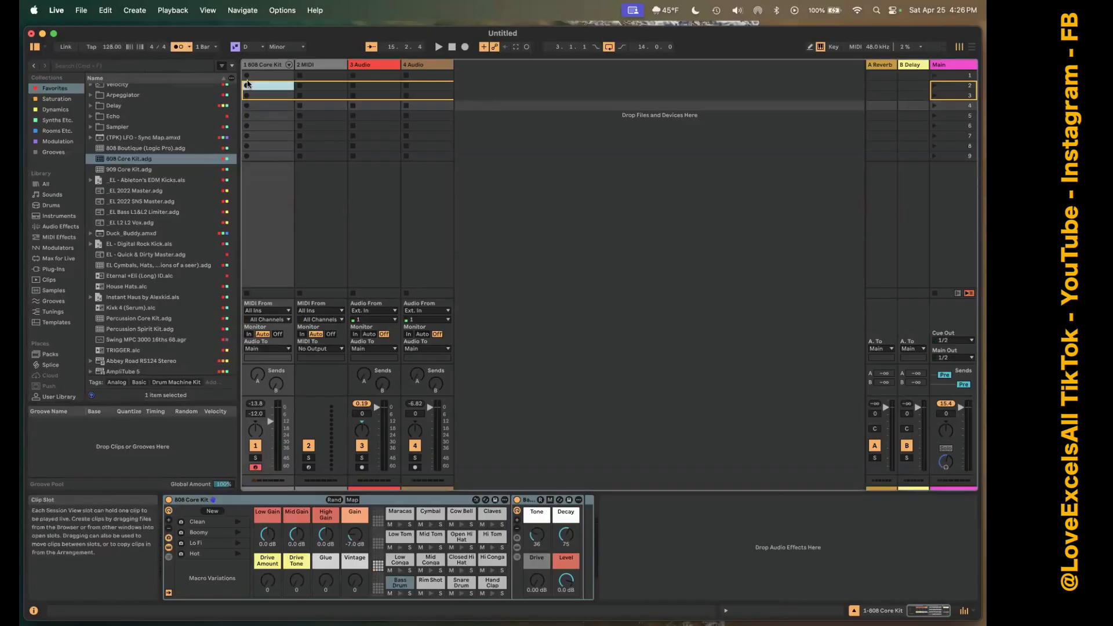
click(247, 76)
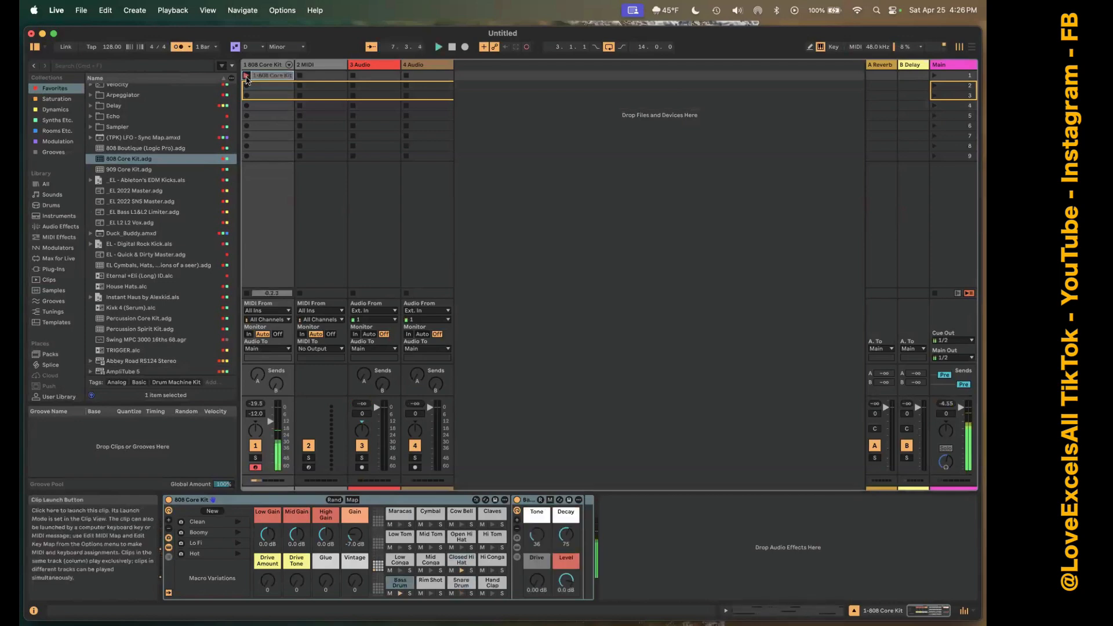
click(246, 76)
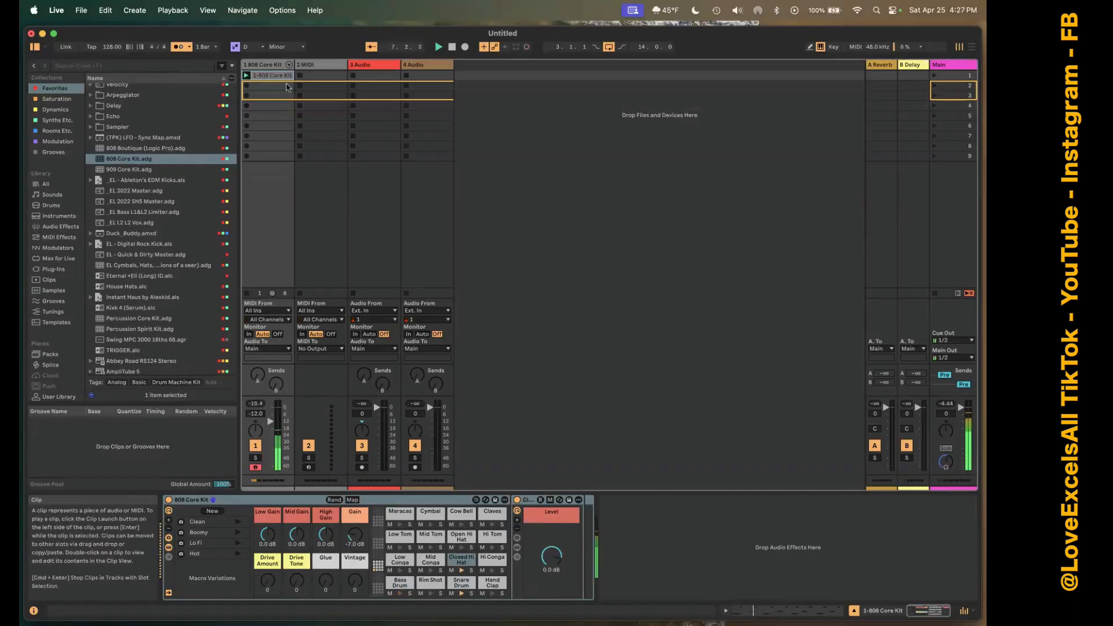
Open the recorded 808 Core Kit clip for note editing and select Quantize from its MIDI transformations.
double_click(262, 76)
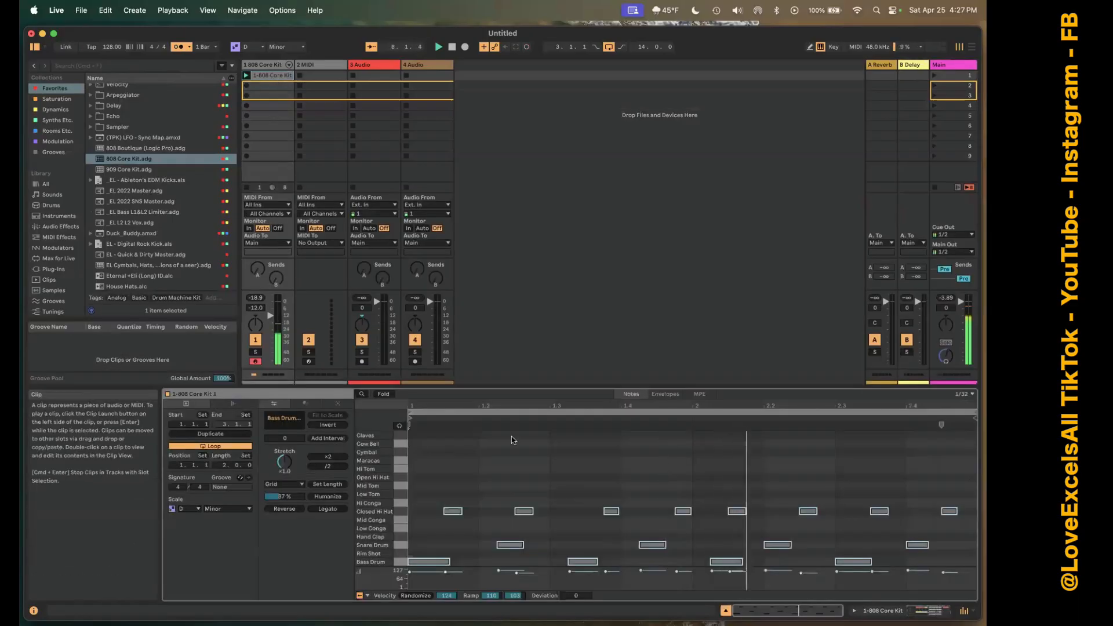
click(523, 484)
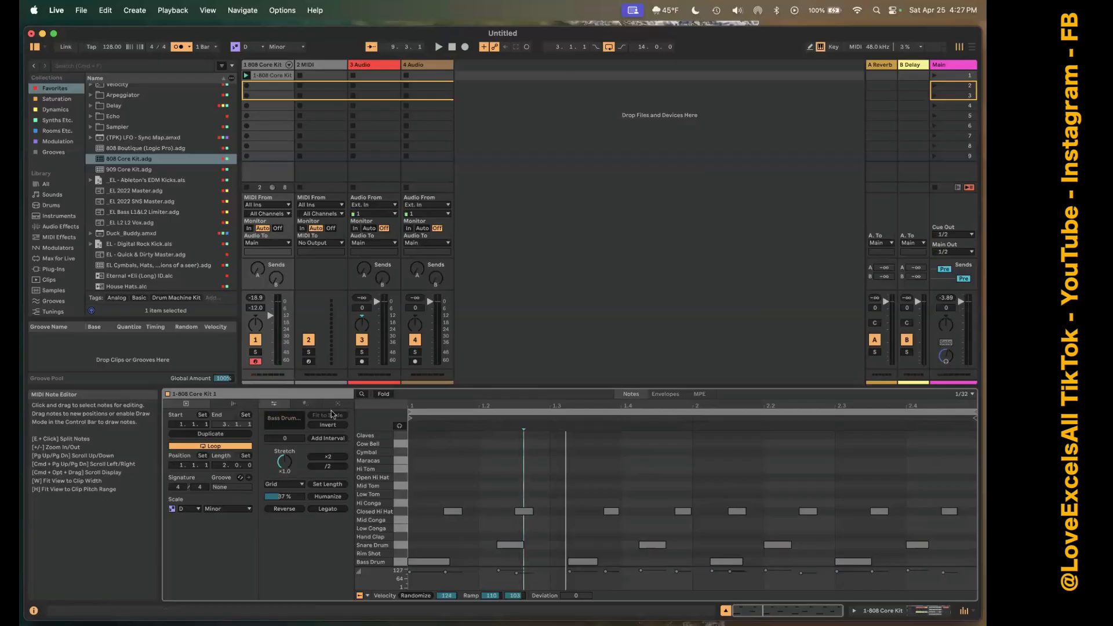
click(306, 404)
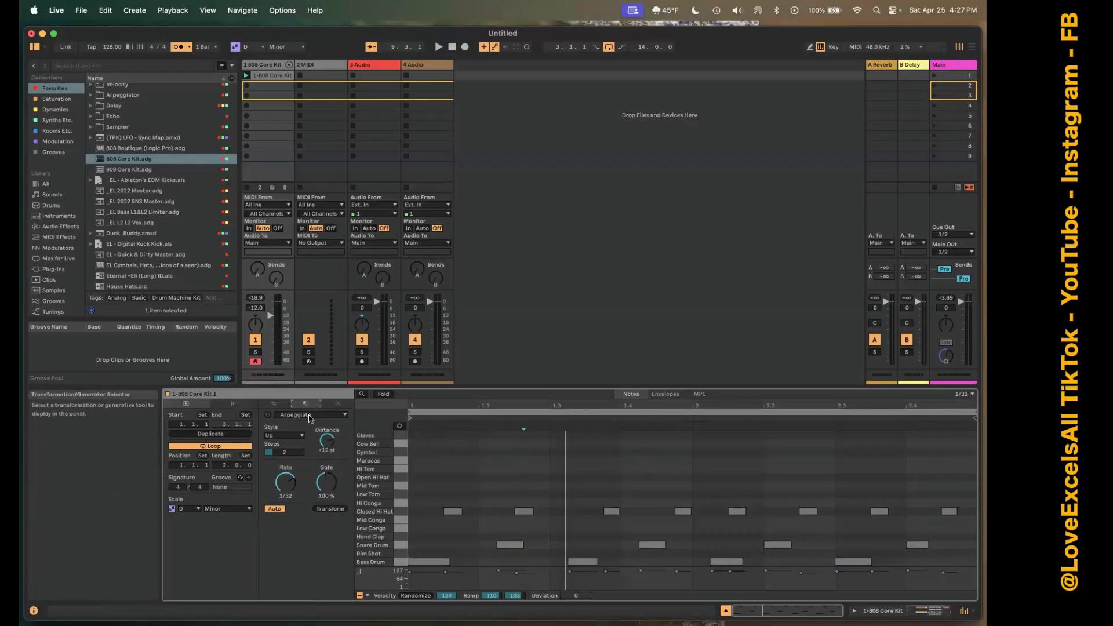
click(310, 416)
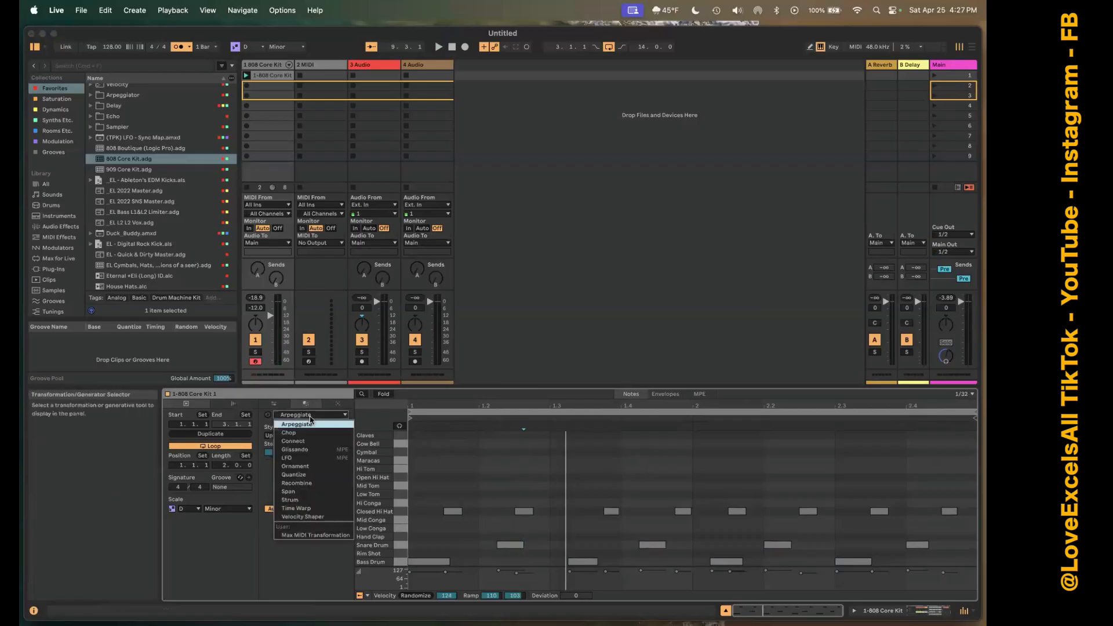
click(278, 404)
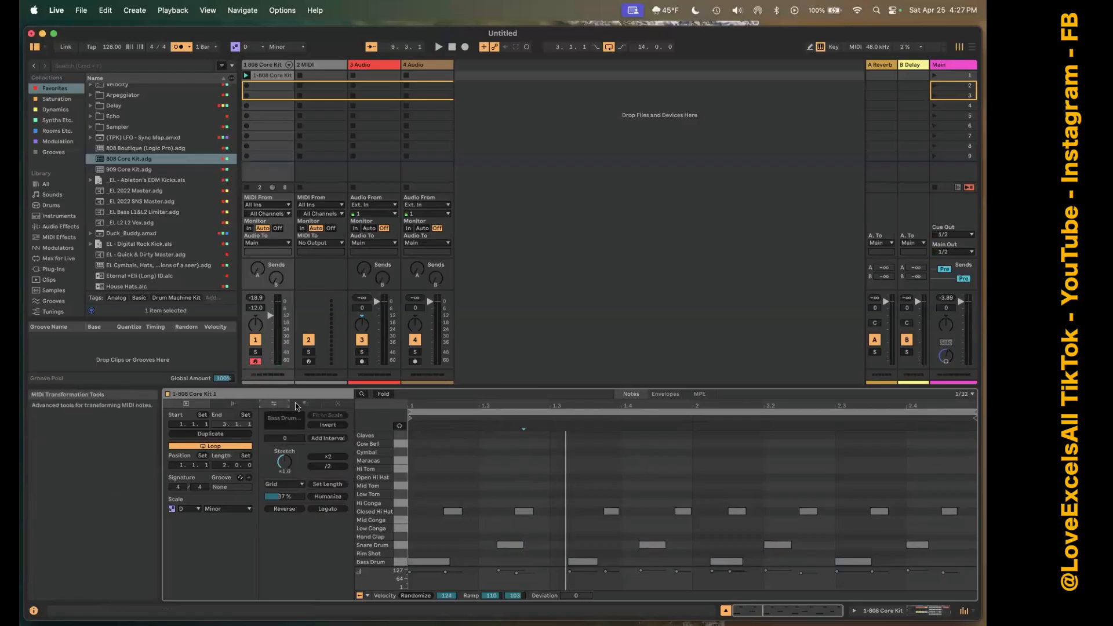
click(306, 404)
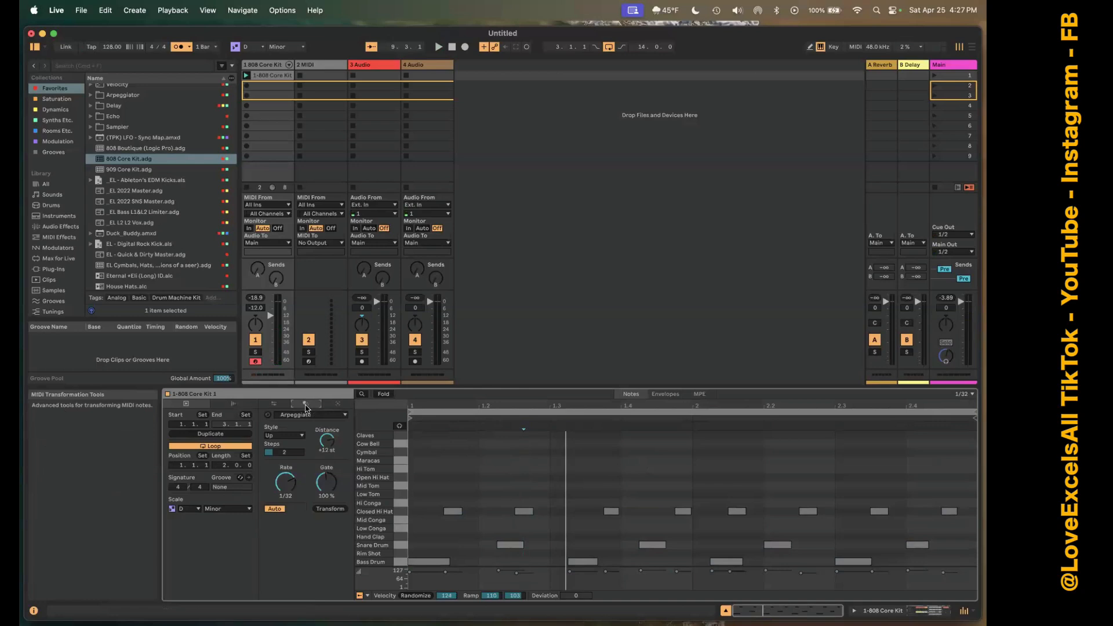
click(307, 414)
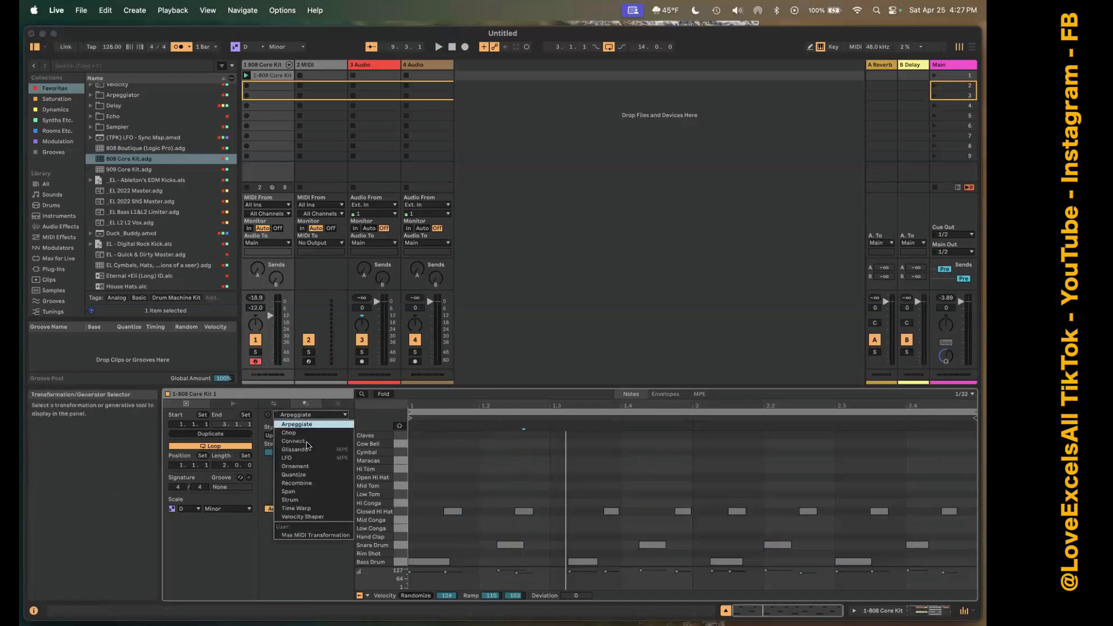
click(312, 476)
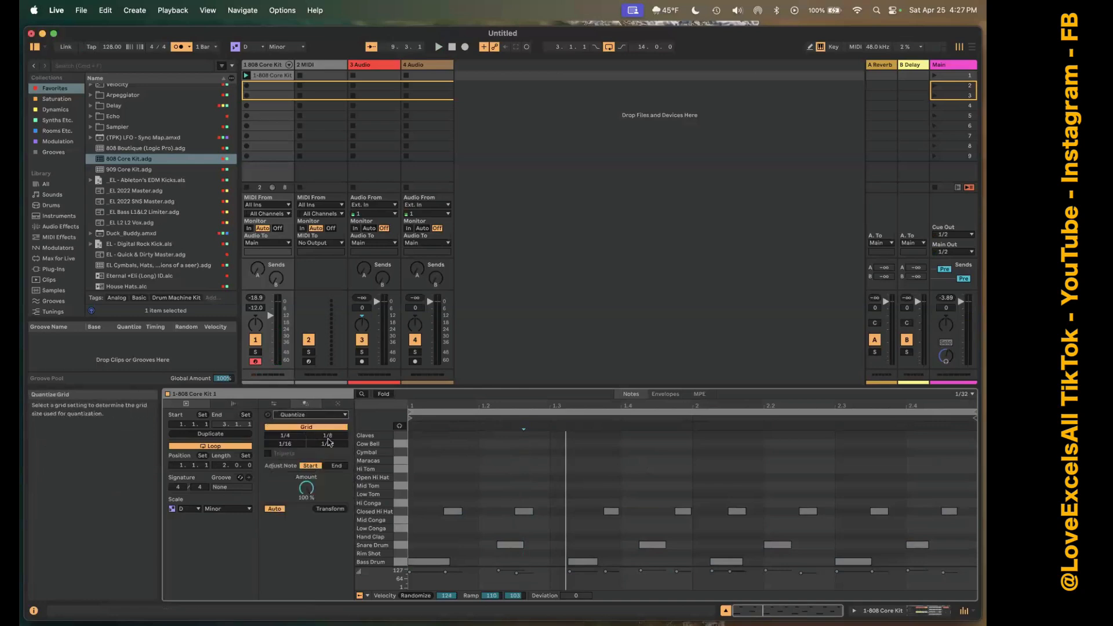
Try the 1/4 and 1/8 quantize grids, choose 1/16 for the note starts, and apply the transformation to the clip.
click(274, 404)
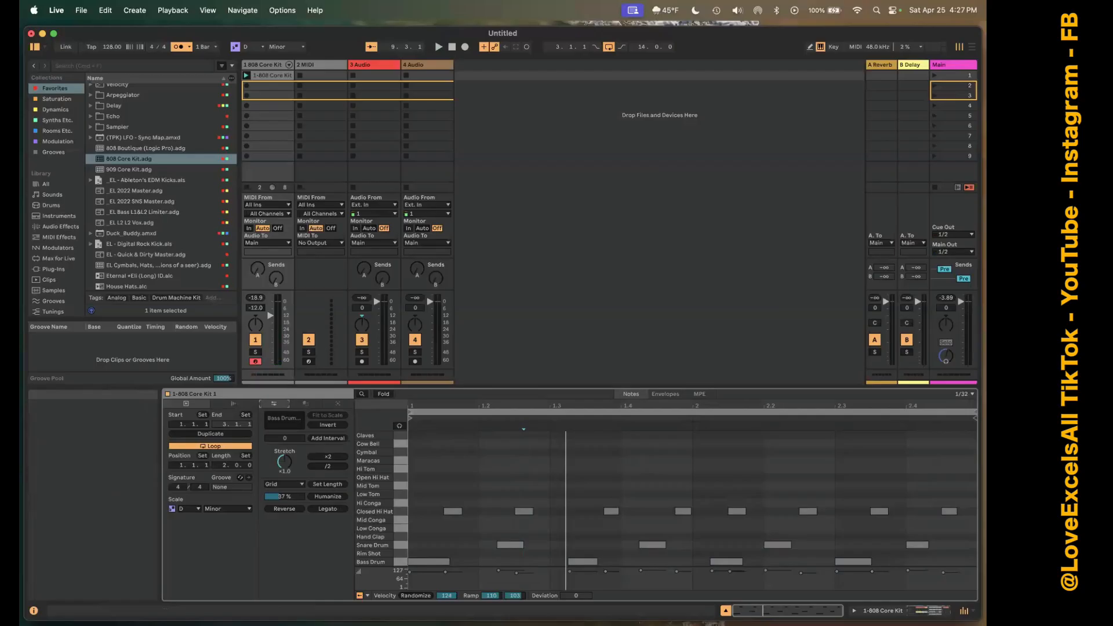
key(shift+super+u)
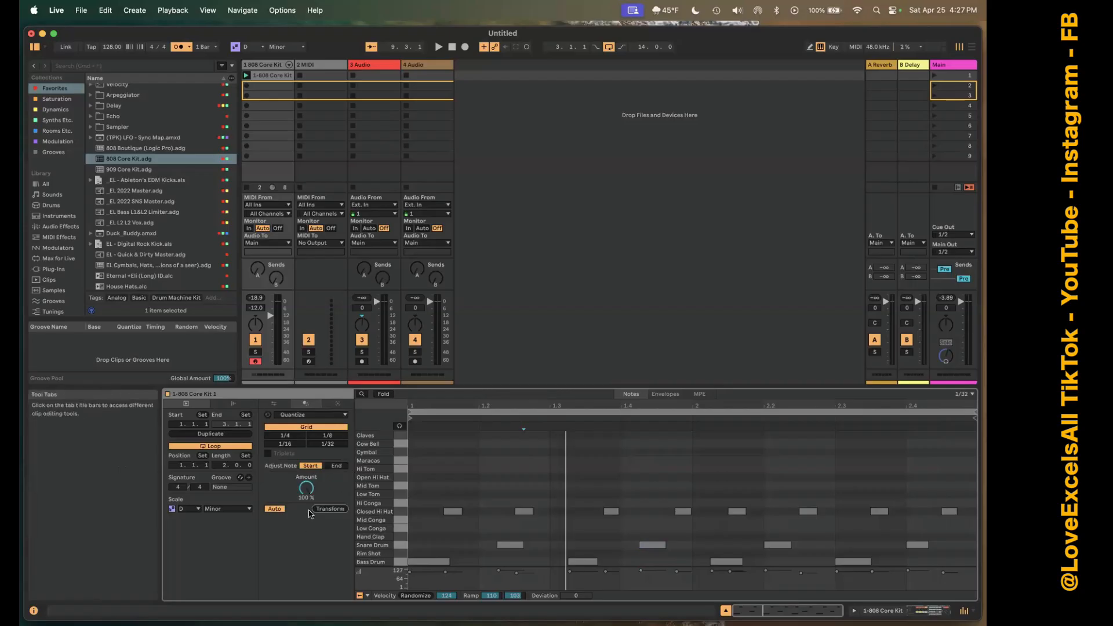
click(295, 439)
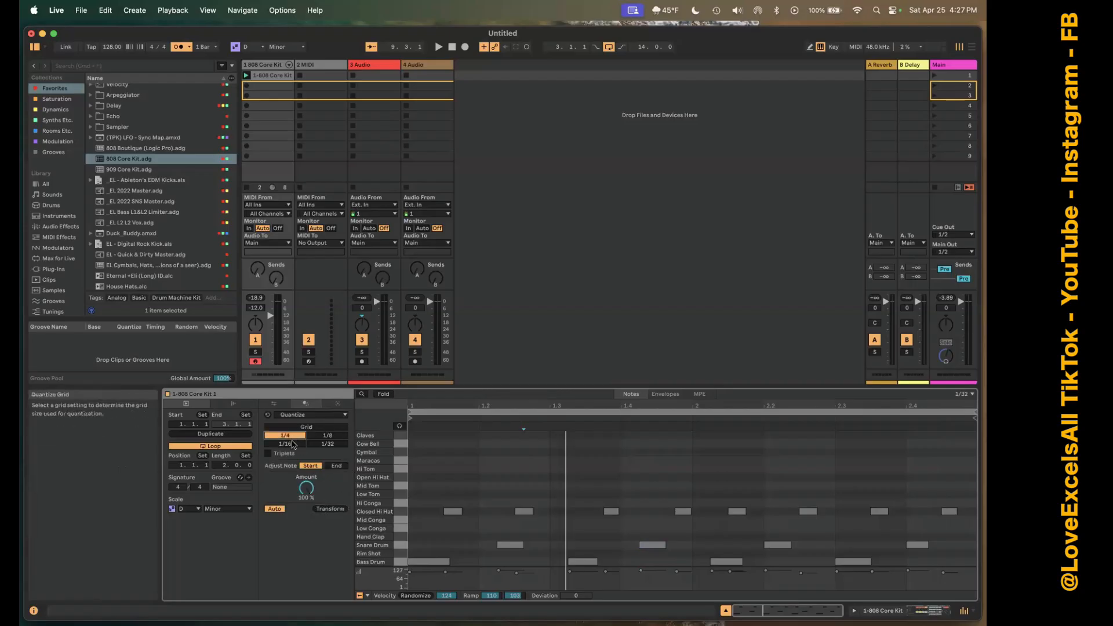
click(327, 436)
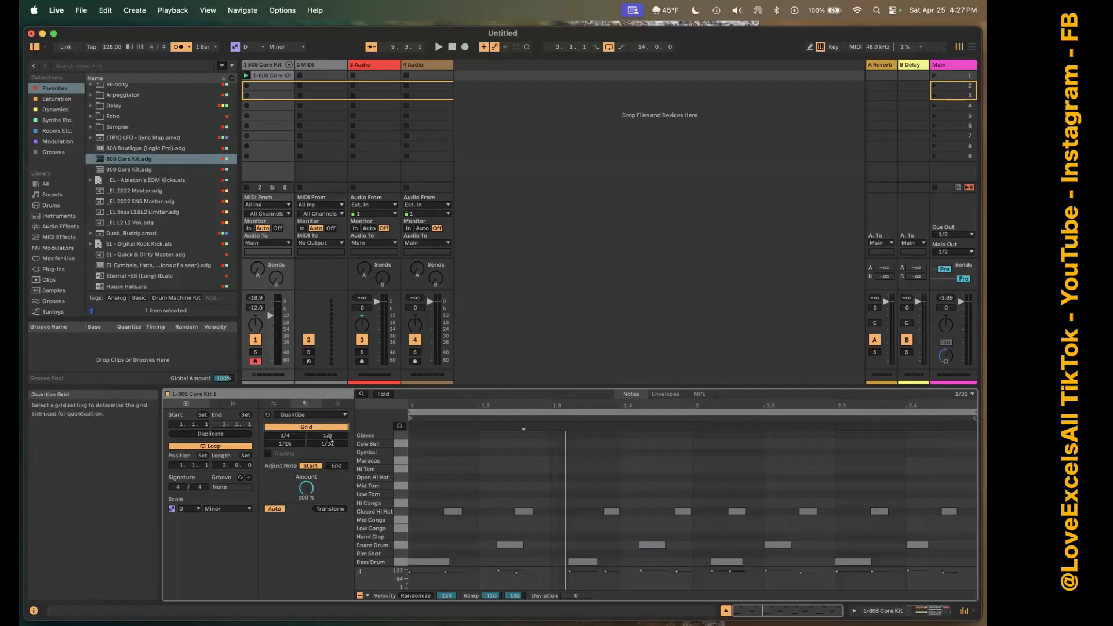
click(297, 444)
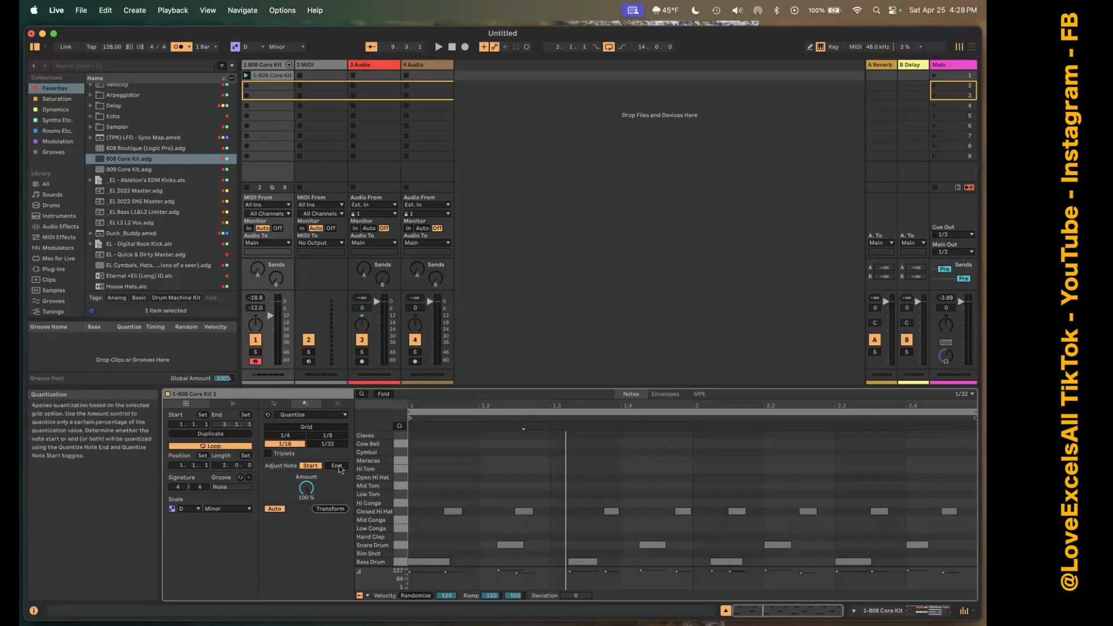
click(337, 509)
click(426, 509)
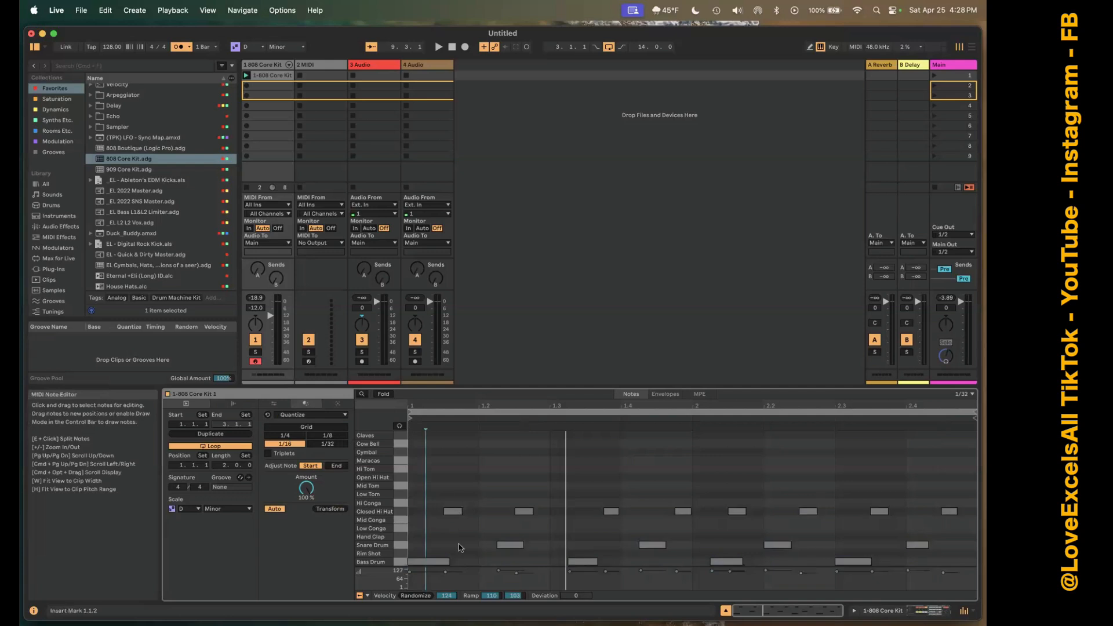
Demonstrate Draw Mode by drawing a short Hand Clap note just after beat 1.2, erasing it, and turning Draw Mode off.
key(b)
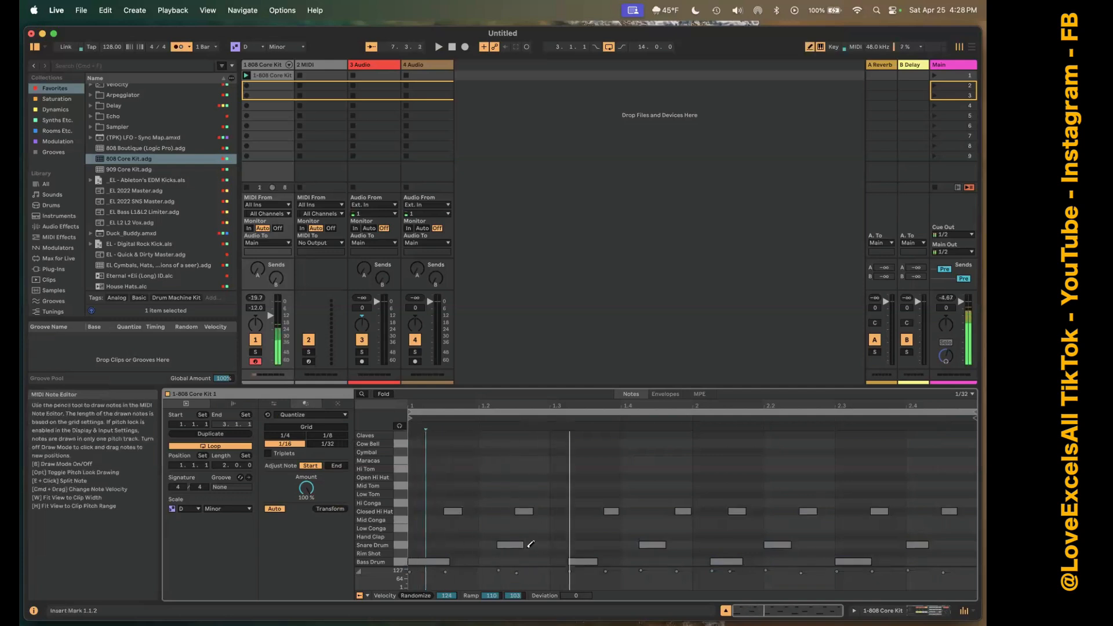
click(502, 528)
key(Down)
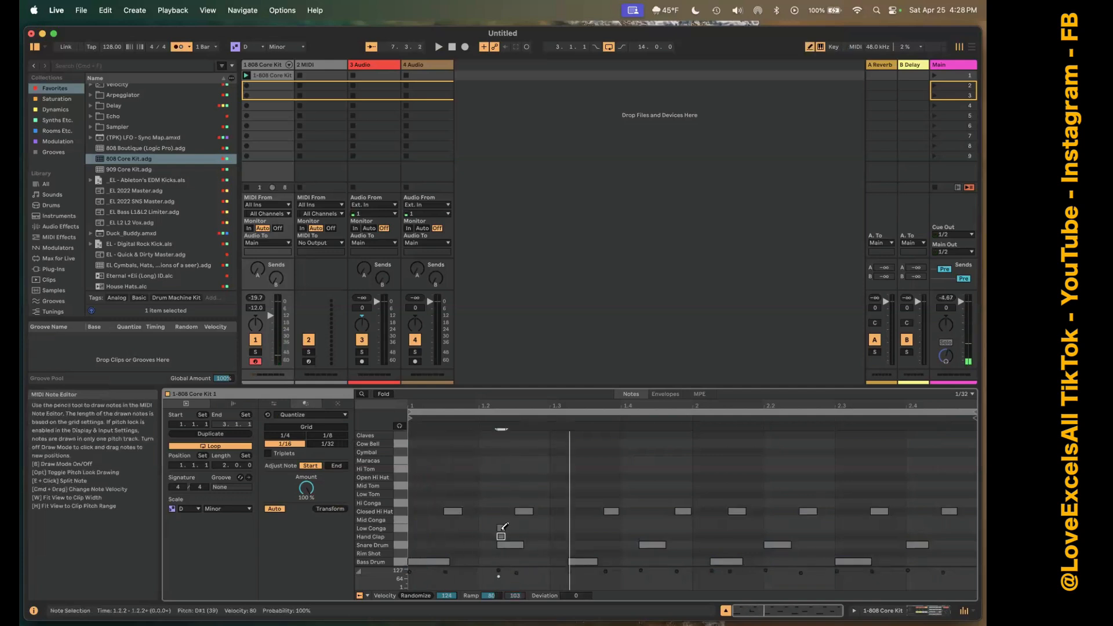
click(502, 529)
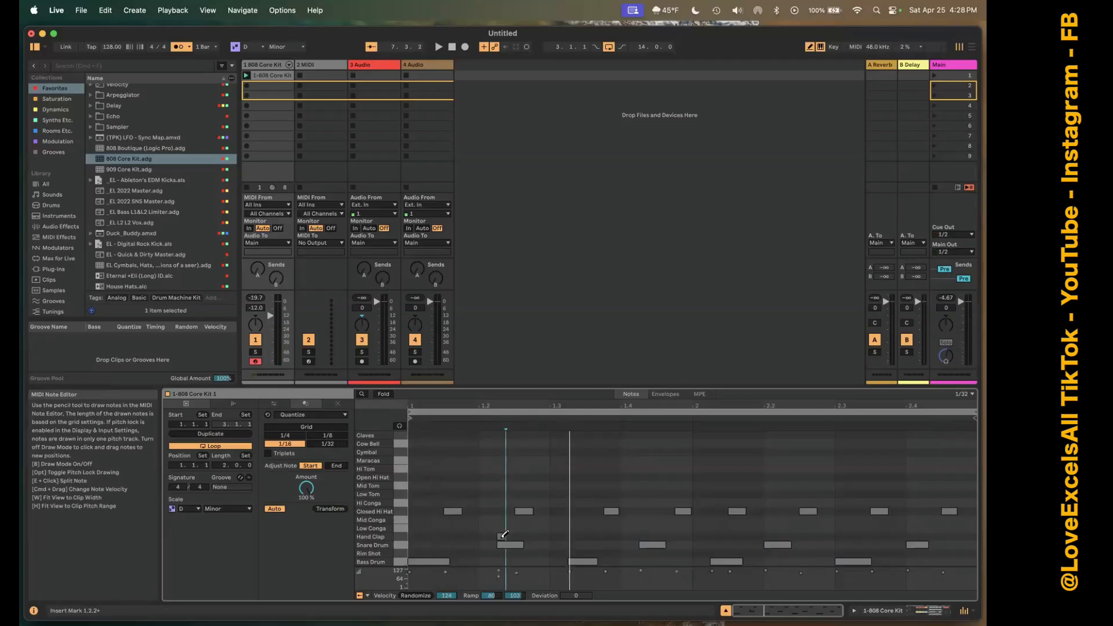
click(503, 535)
key(b)
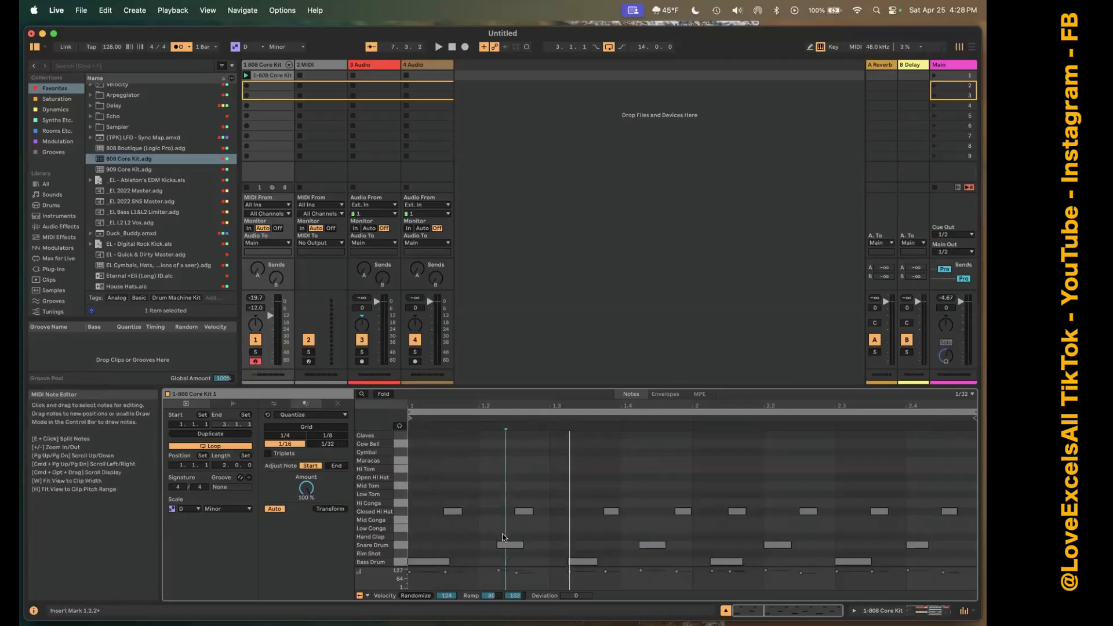
Nudge the first snare note to beat 1.2 and the second bass drum note to beat 1.3, and play the clip.
click(505, 545)
key(Left)
key(Left)
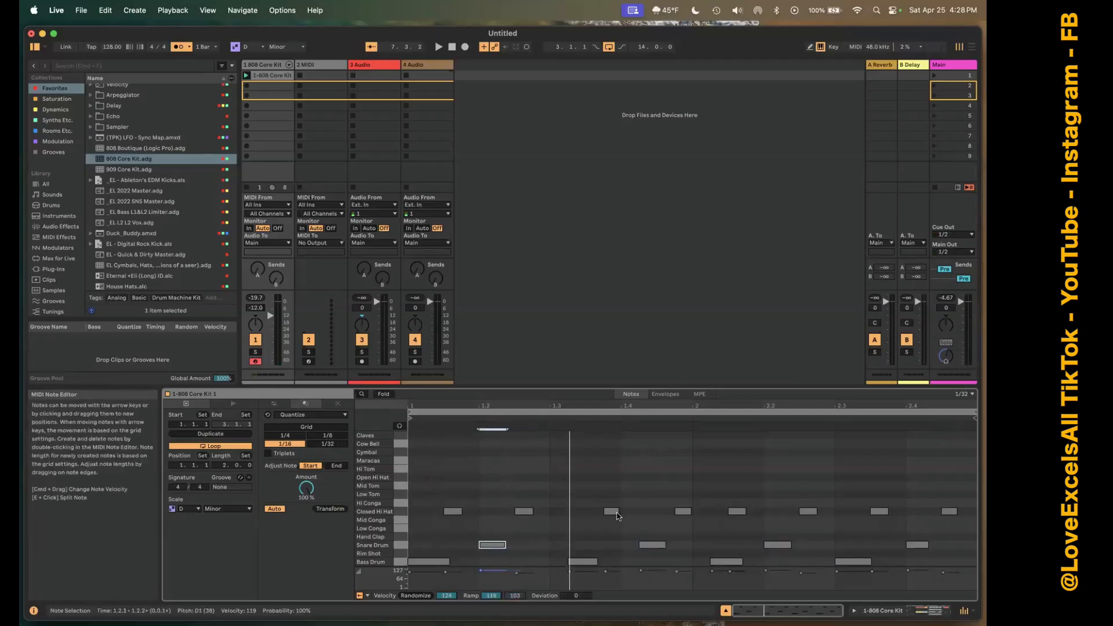
click(585, 562)
key(Left)
key(Left)
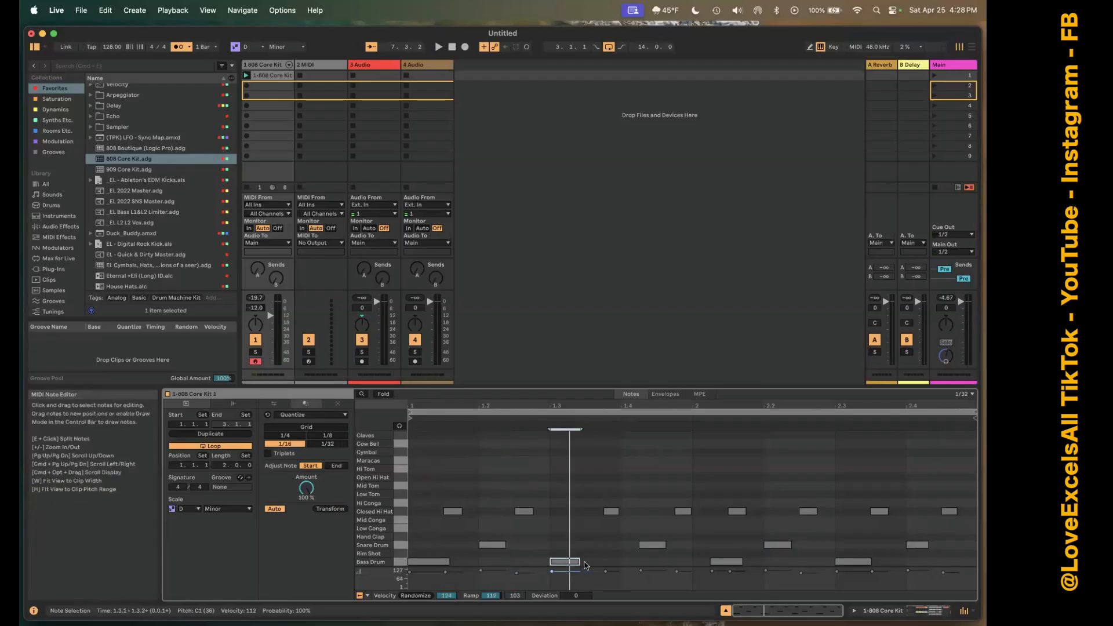
key(space)
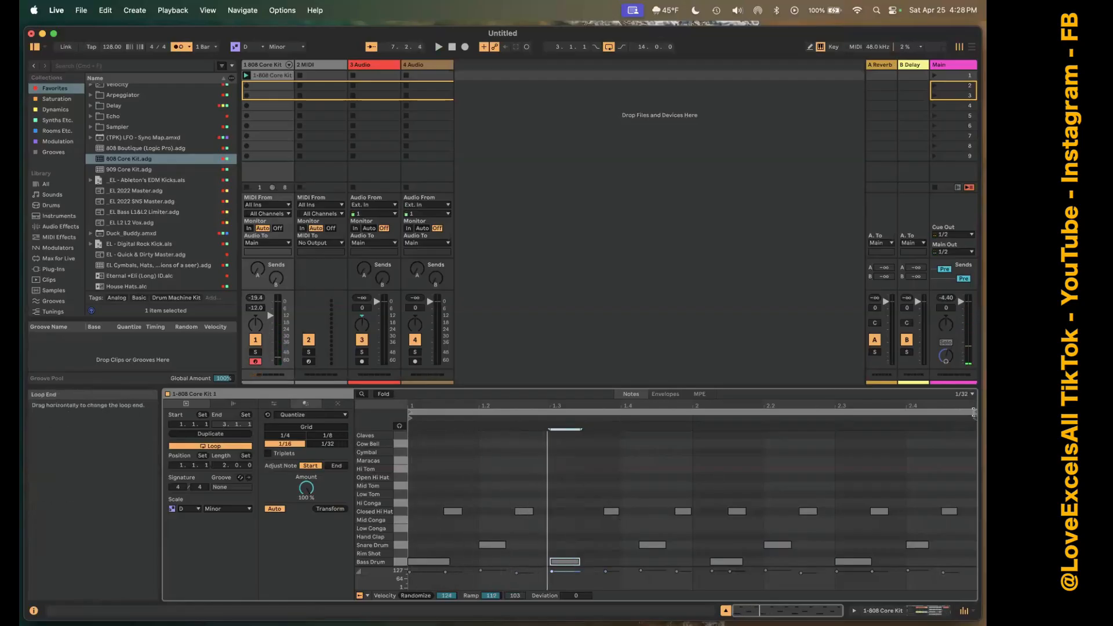
Demonstrate the loop brace by shortening the clip loop to two beats and extending it back to two bars.
mouse_move(974, 414)
mouse_down()
mouse_move(481, 413)
mouse_move(546, 414)
mouse_up()
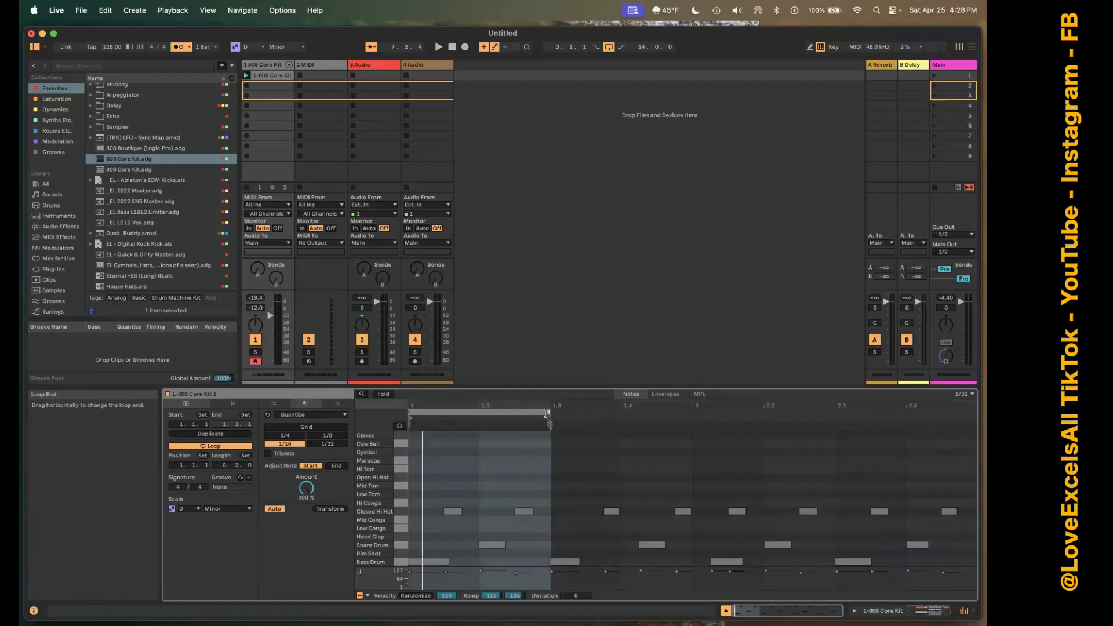
click(506, 457)
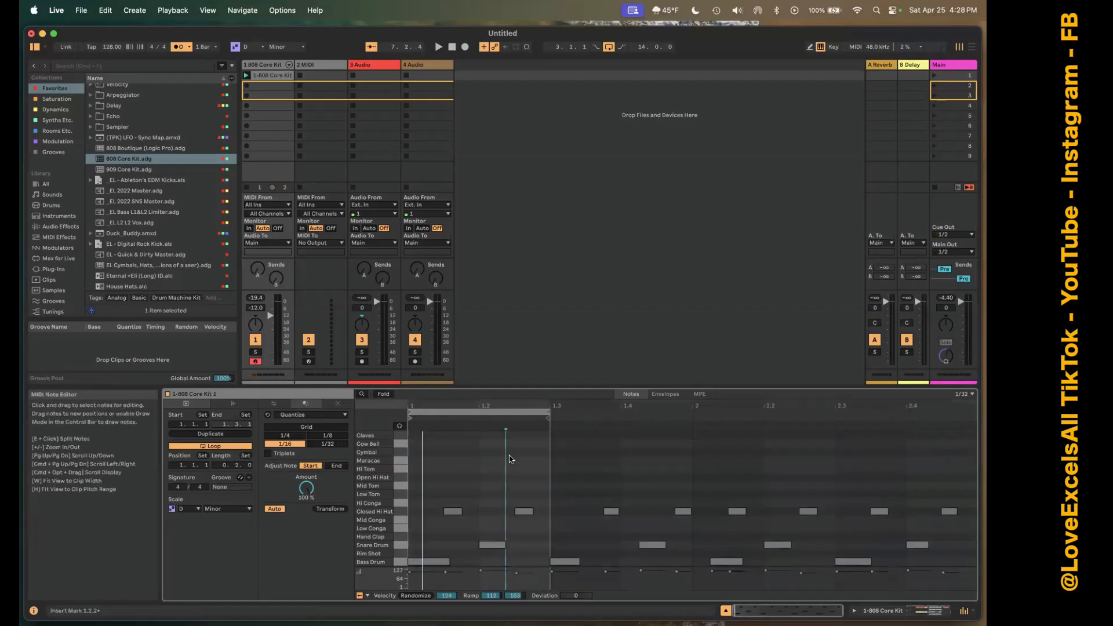
right_click(501, 465)
click(469, 472)
mouse_move(549, 412)
mouse_down()
mouse_move(972, 426)
mouse_move(818, 435)
mouse_up()
scroll(635, 471, left, 5)
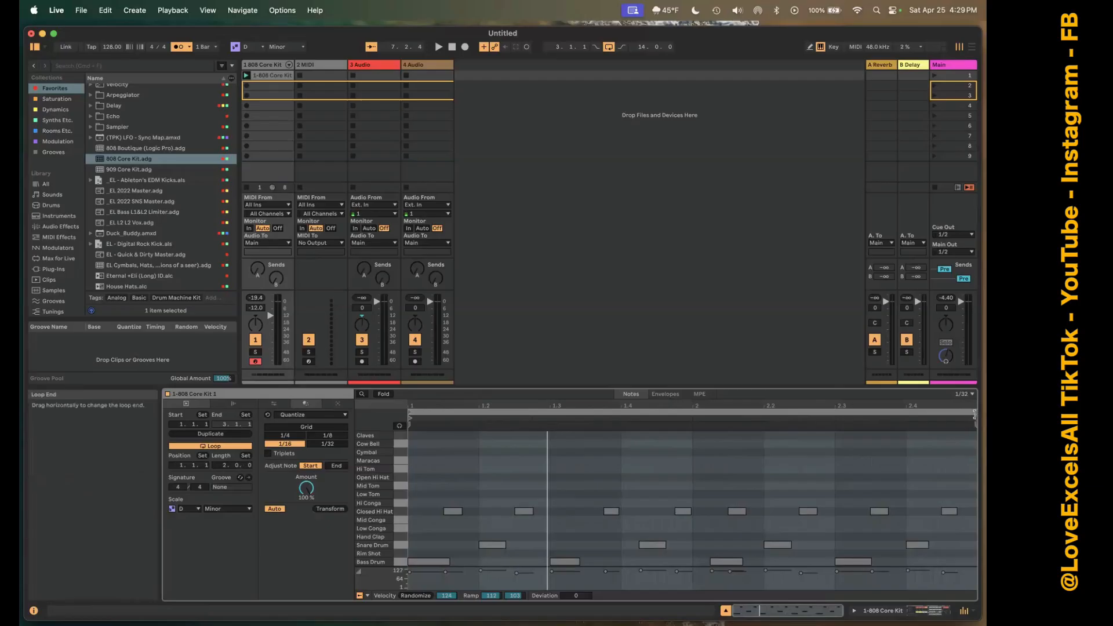
Demonstrate loop resizing by pulling in the clip's loop end, lengthening the loop numerically, and shortening it to one bar for playback.
drag(975, 414, 895, 412)
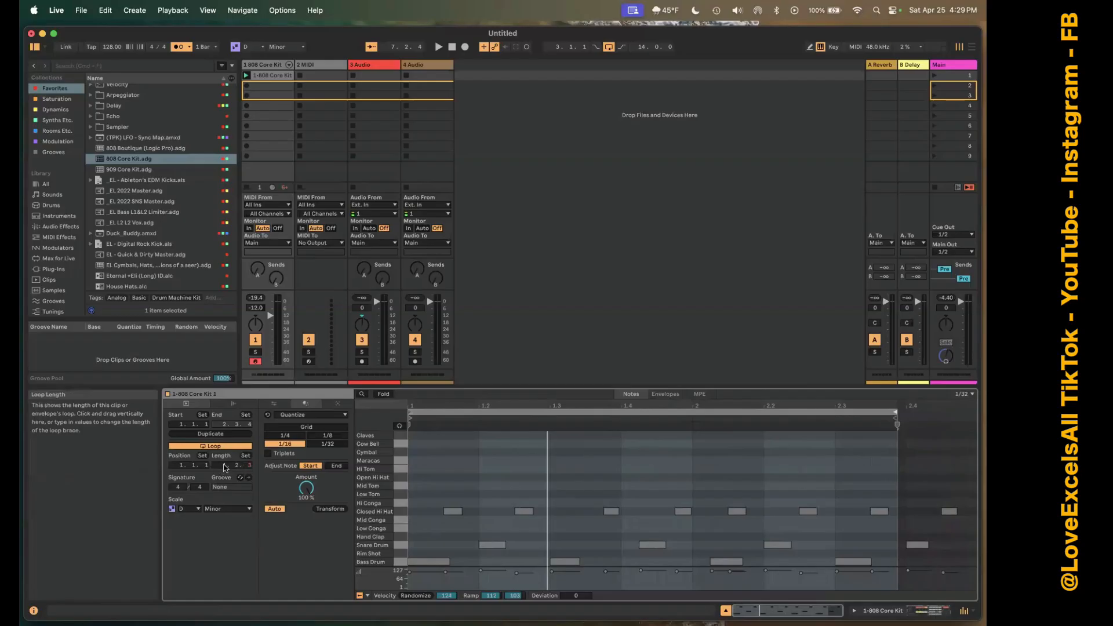
mouse_move(224, 467)
mouse_down()
mouse_move(225, 417)
mouse_move(226, 468)
mouse_up()
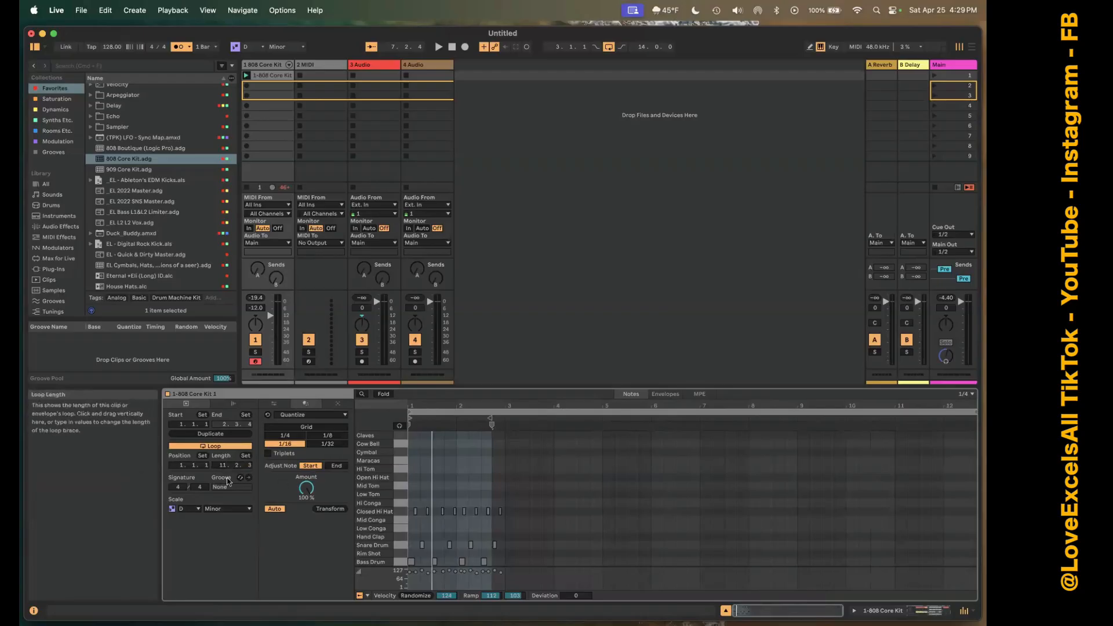
drag(226, 478, 228, 480)
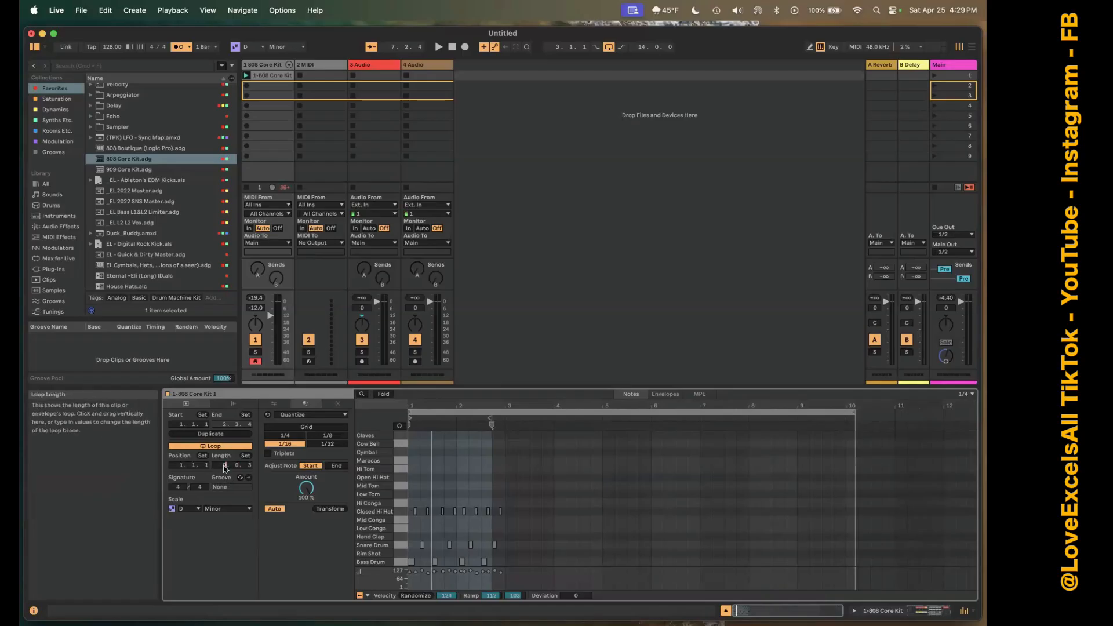
drag(225, 468, 225, 468)
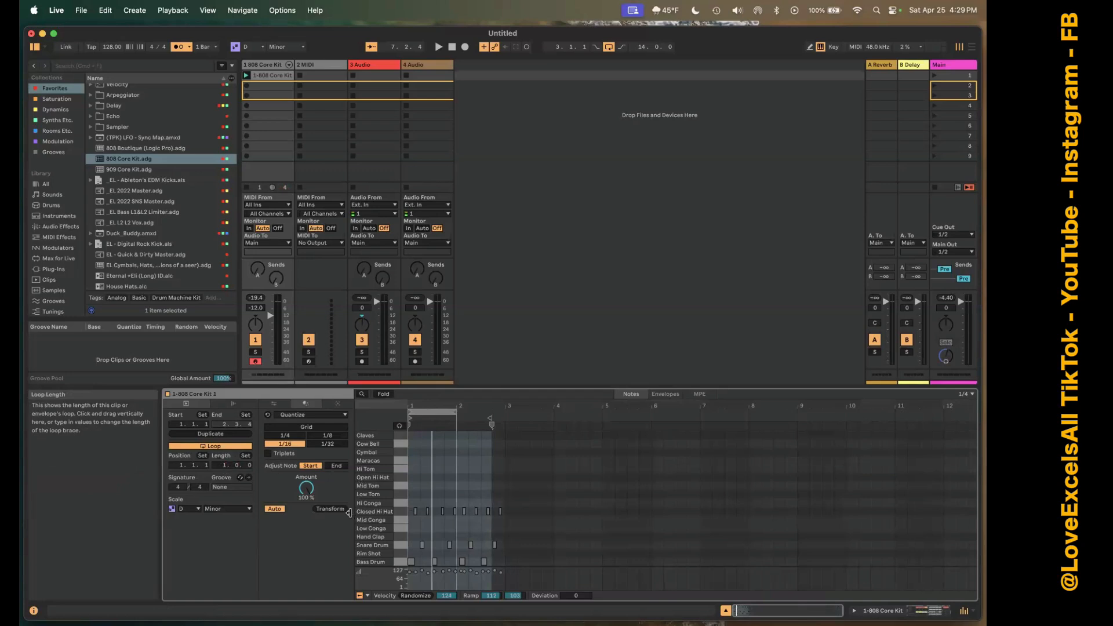
key(space)
key(b)
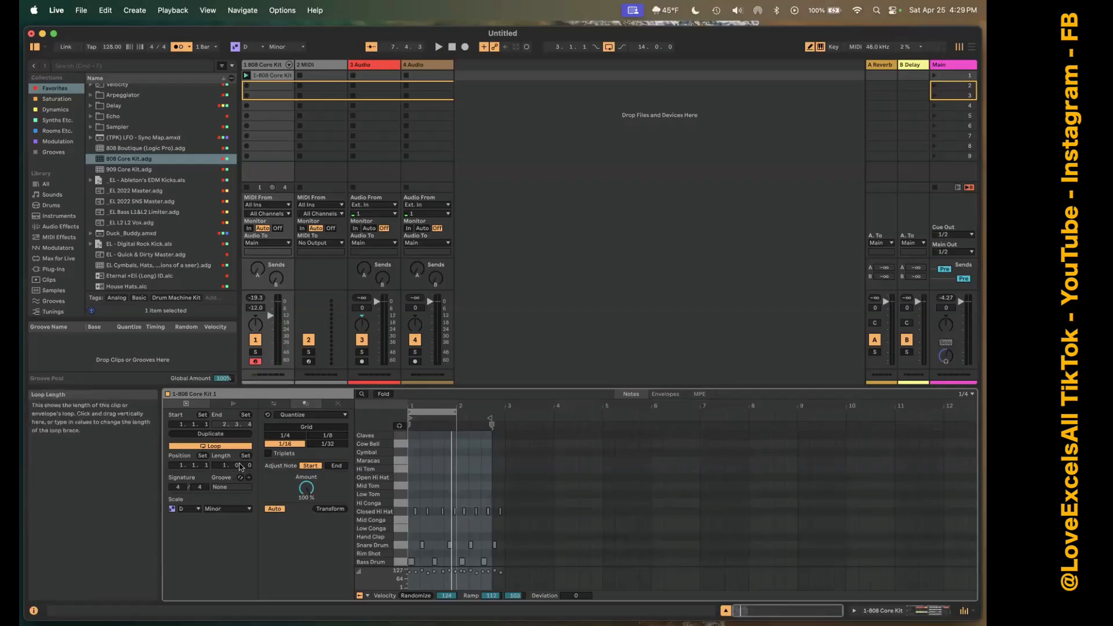
Set the clip's loop length to two beats and play it.
mouse_move(239, 468)
mouse_down()
mouse_move(239, 487)
mouse_move(238, 458)
mouse_up()
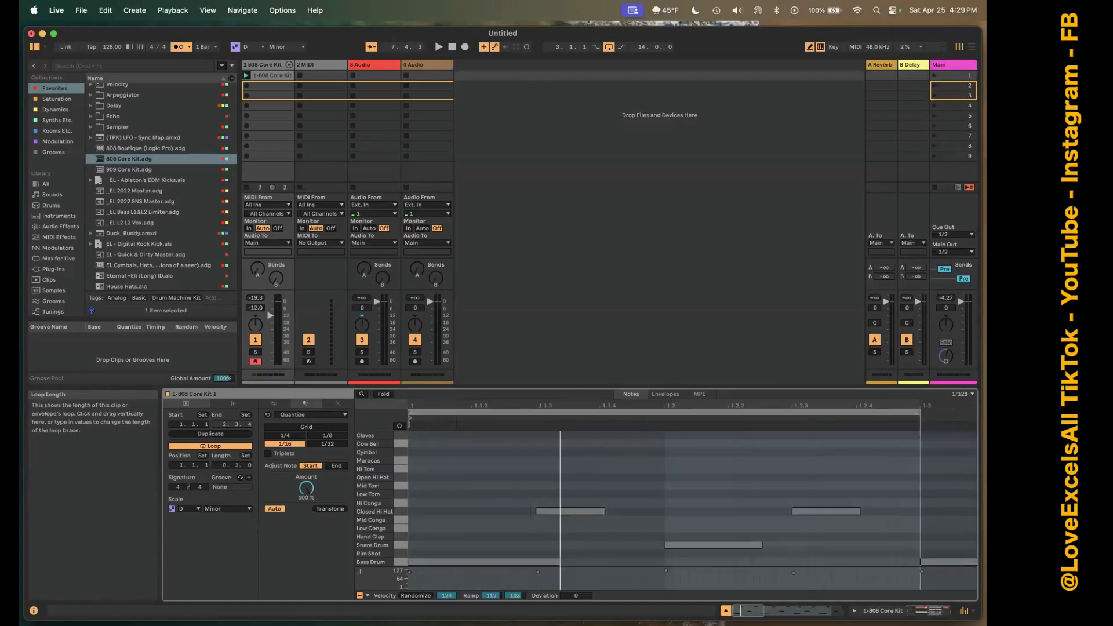
key(space)
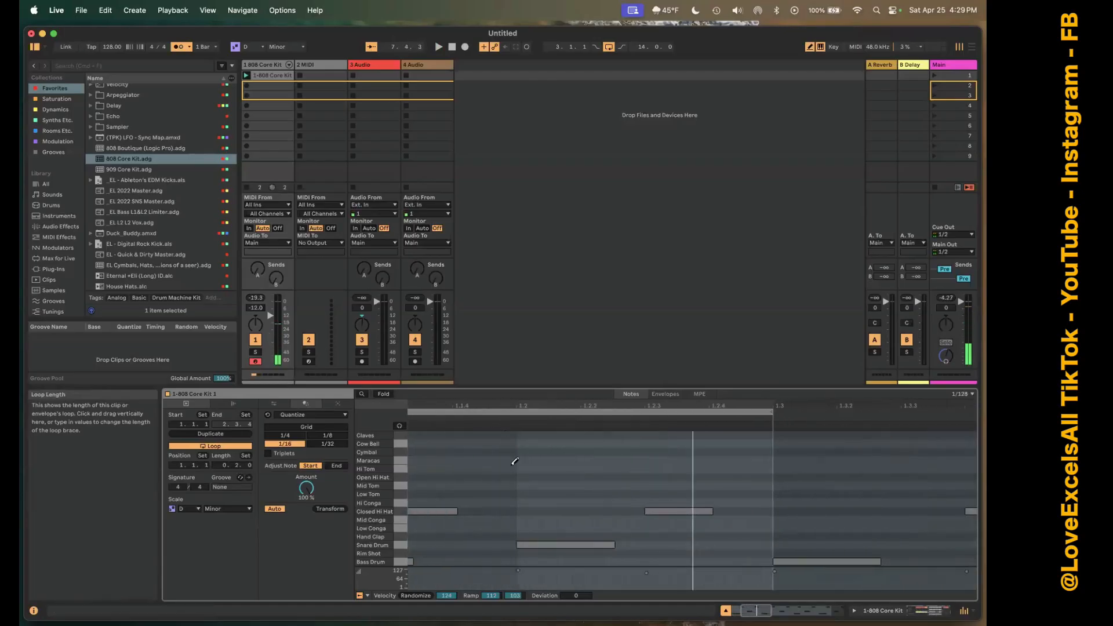
click(544, 477)
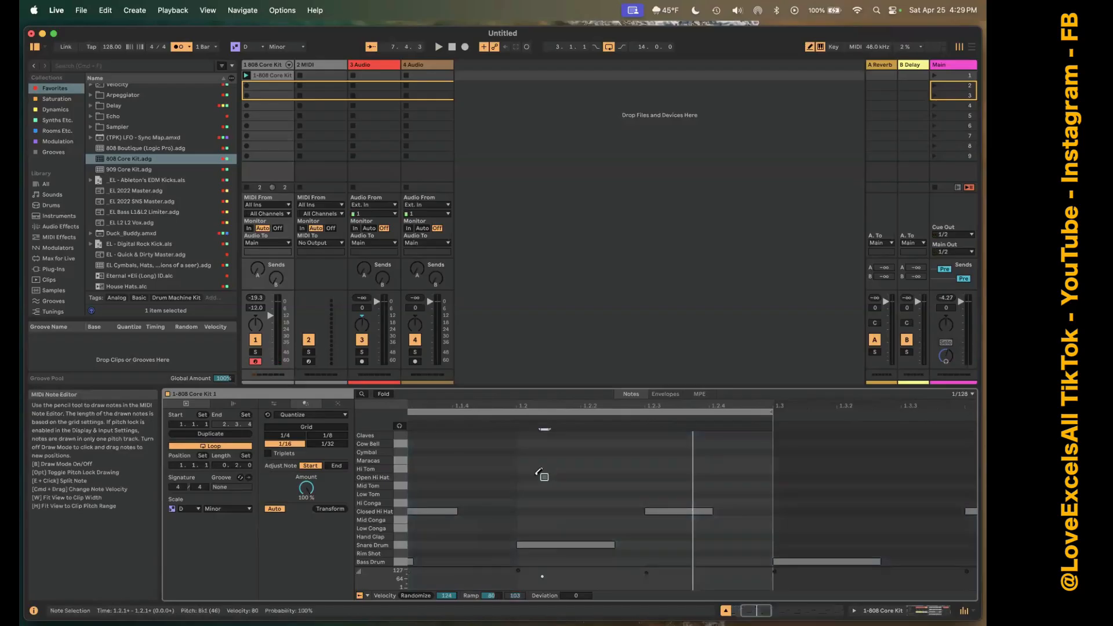
click(545, 476)
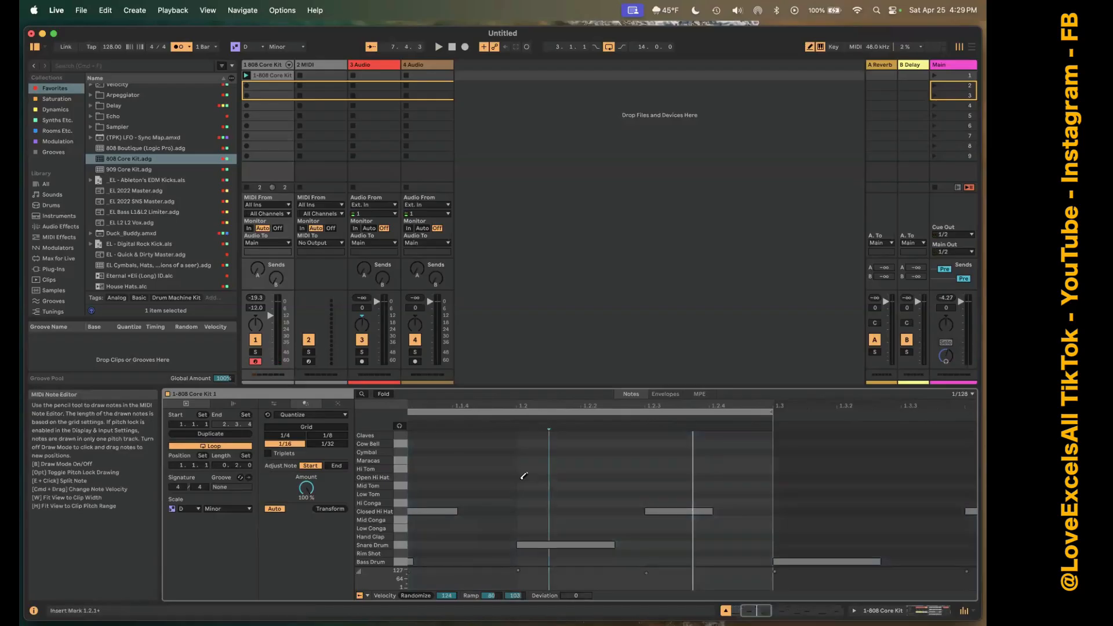
right_click(519, 481)
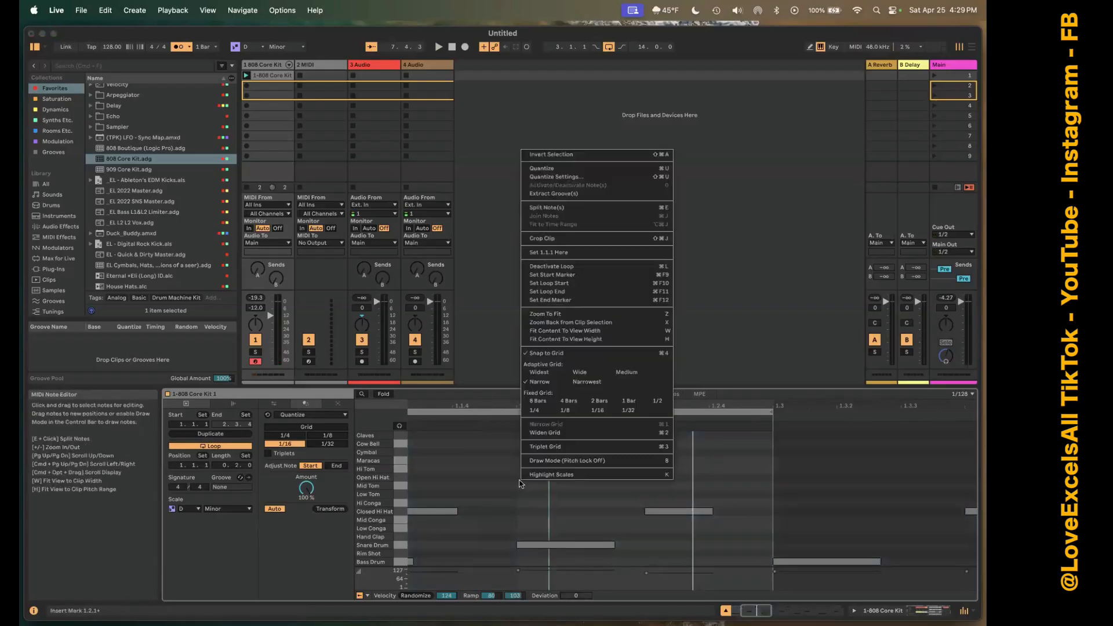
click(519, 498)
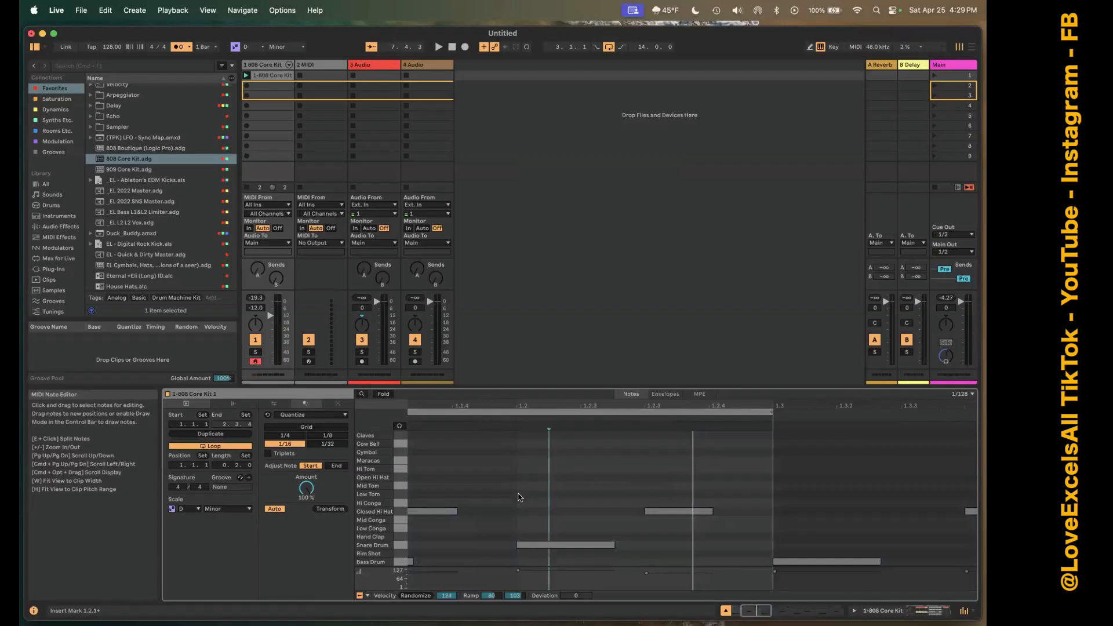
key(b)
Crop the drum clip to its two-beat loop and play it.
right_click(522, 497)
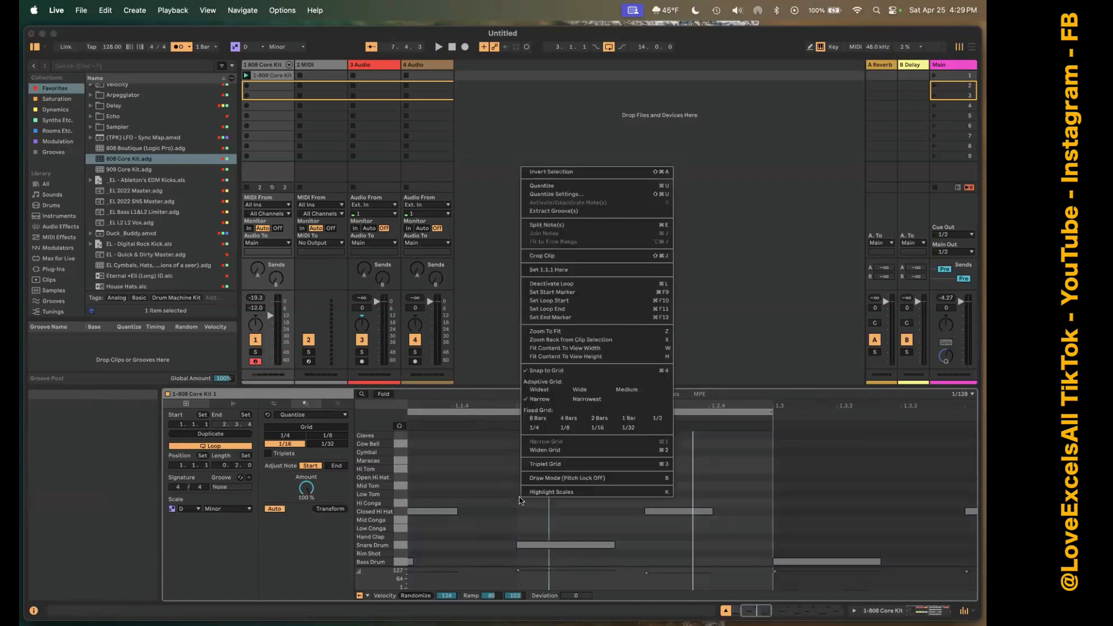
click(565, 257)
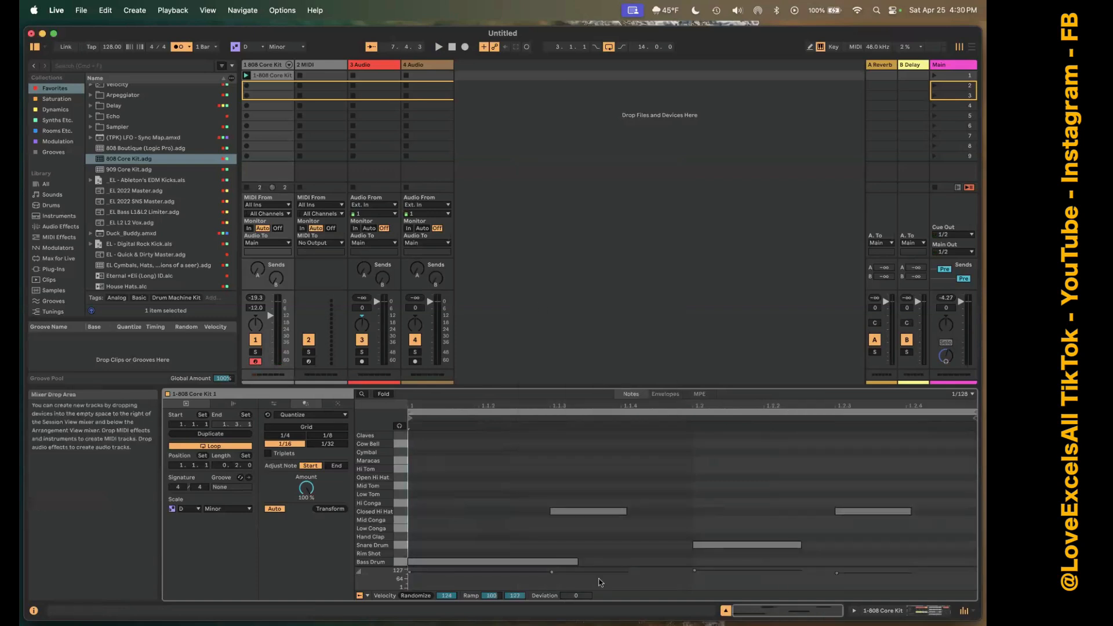
key(space)
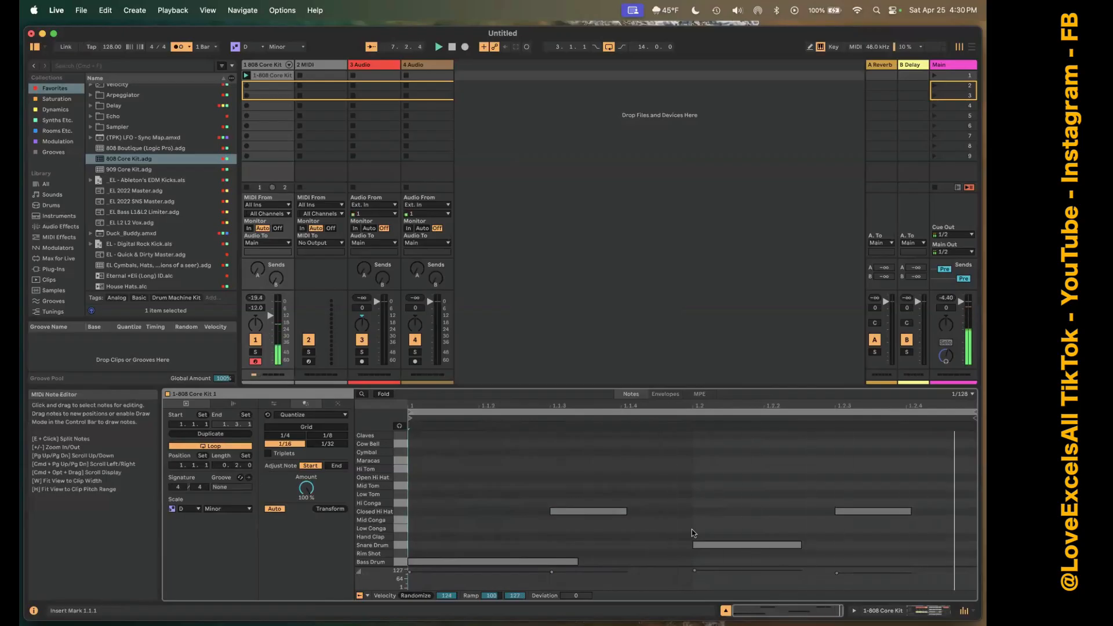
Duplicate the clip's loop contents twice to extend the cropped pattern to two bars, and deselect the notes.
click(236, 434)
click(237, 435)
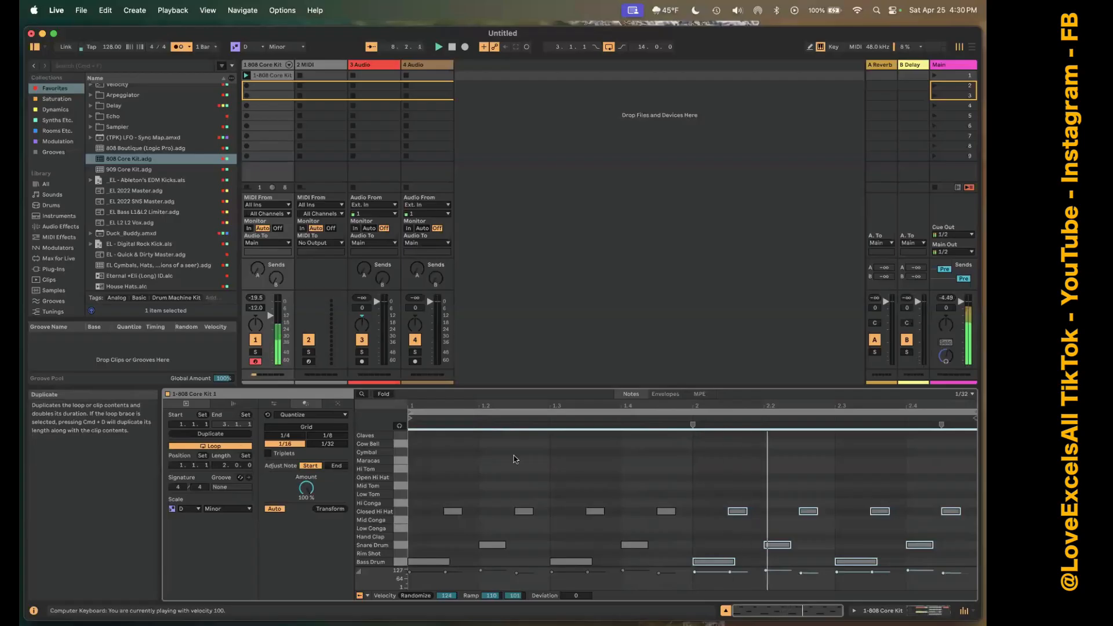
click(505, 470)
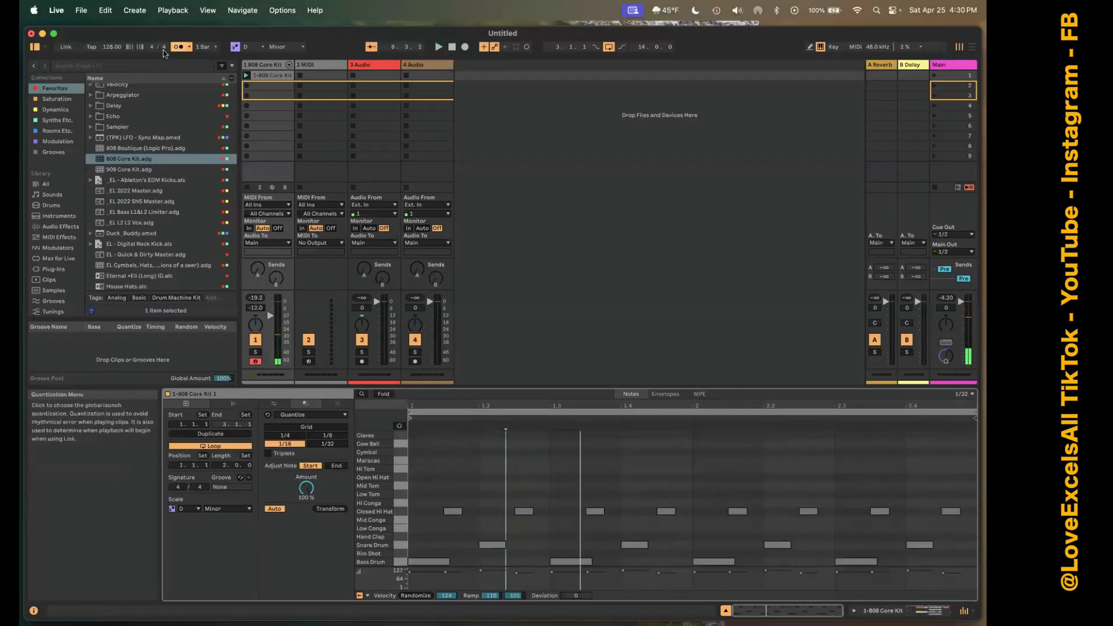
Turn off the metronome and demonstrate the reverb and delay sends on the 808 Core Kit track.
click(180, 49)
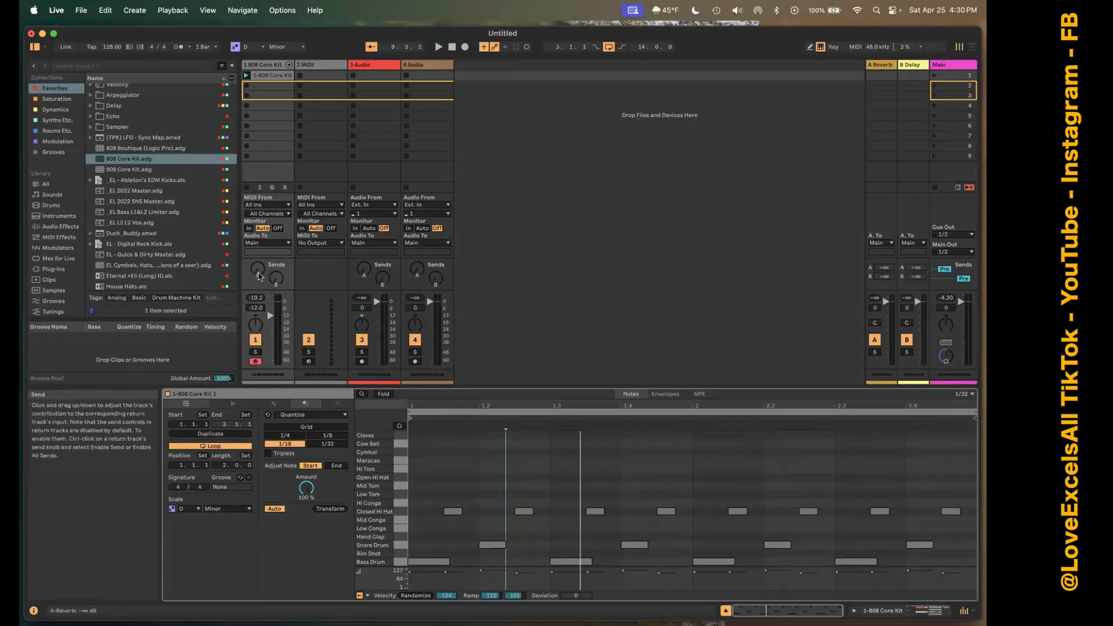
mouse_move(258, 277)
mouse_down()
mouse_move(258, 243)
mouse_move(276, 273)
mouse_move(276, 255)
mouse_move(276, 279)
mouse_up()
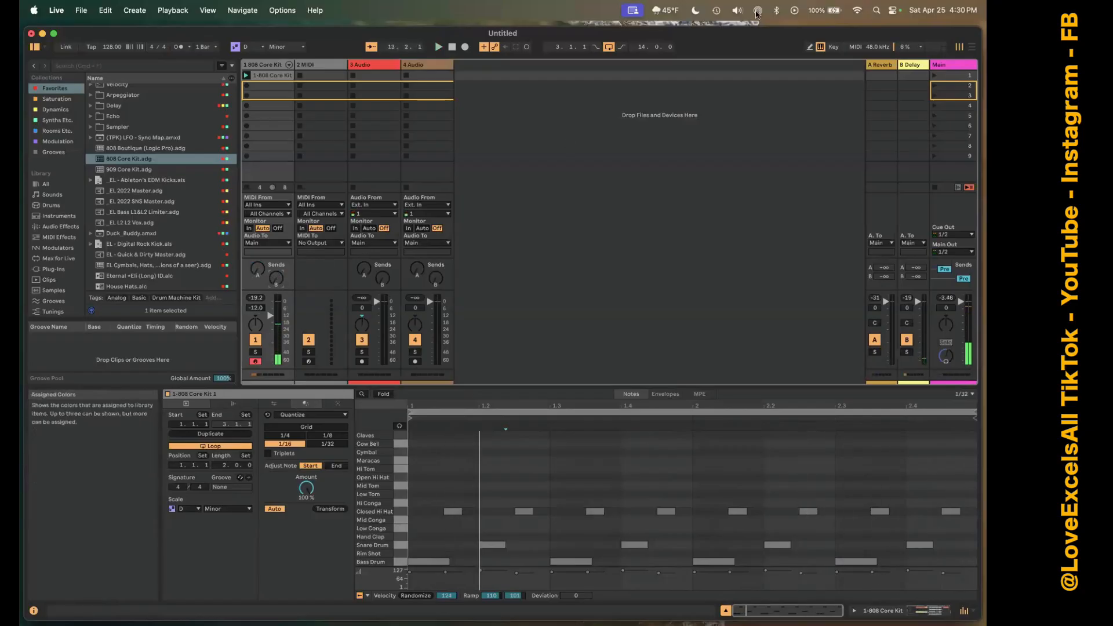
Point out the Reverb and Delay return tracks by selecting each one.
click(887, 68)
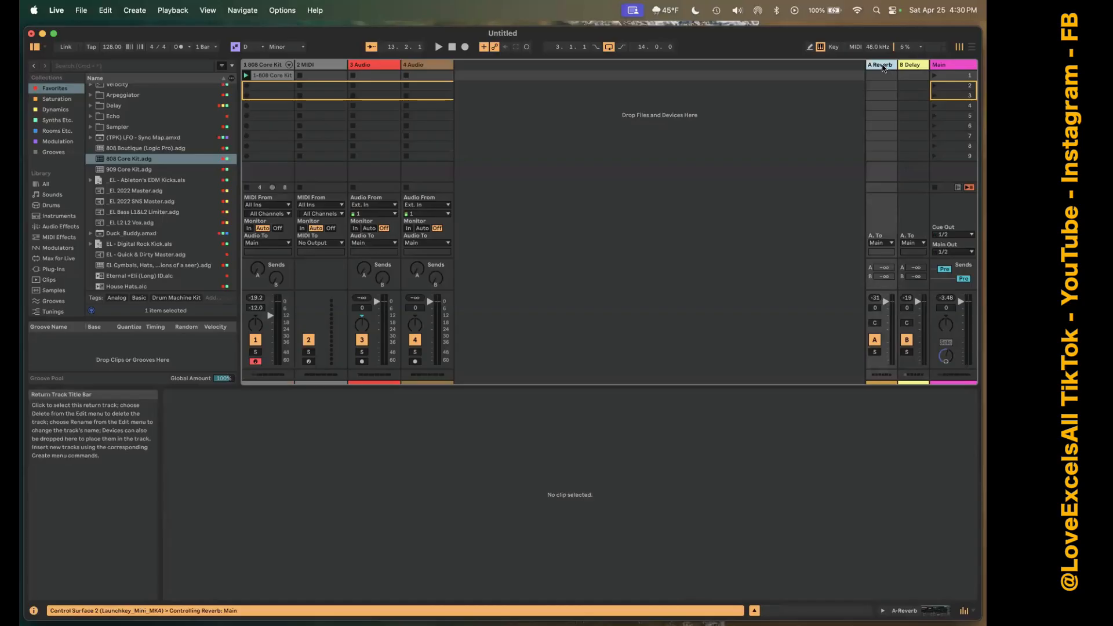
click(916, 65)
click(915, 66)
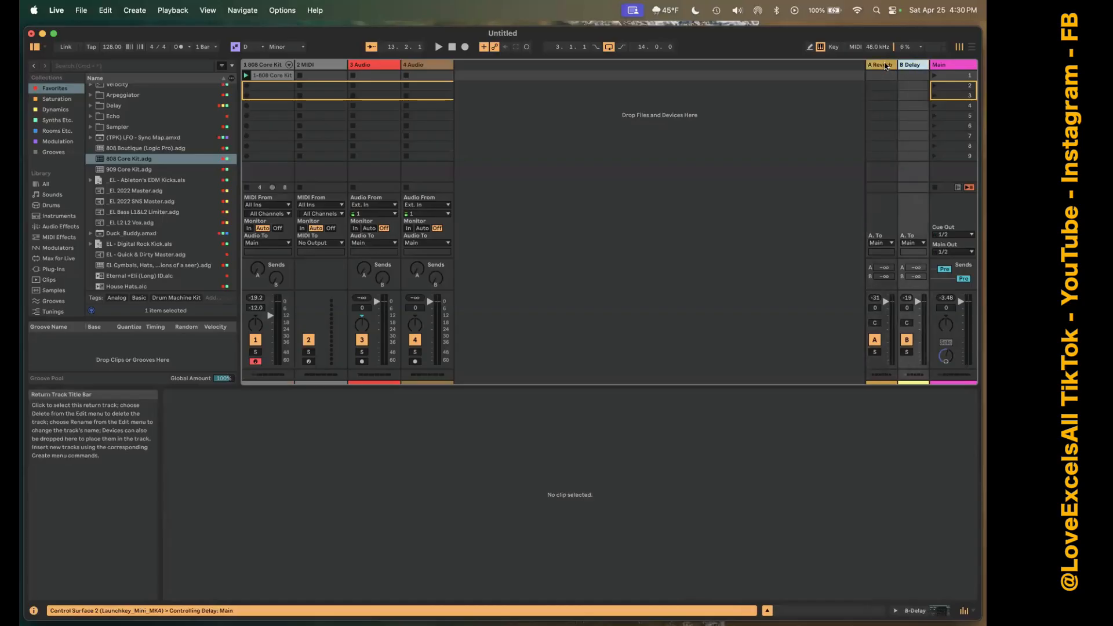
click(885, 66)
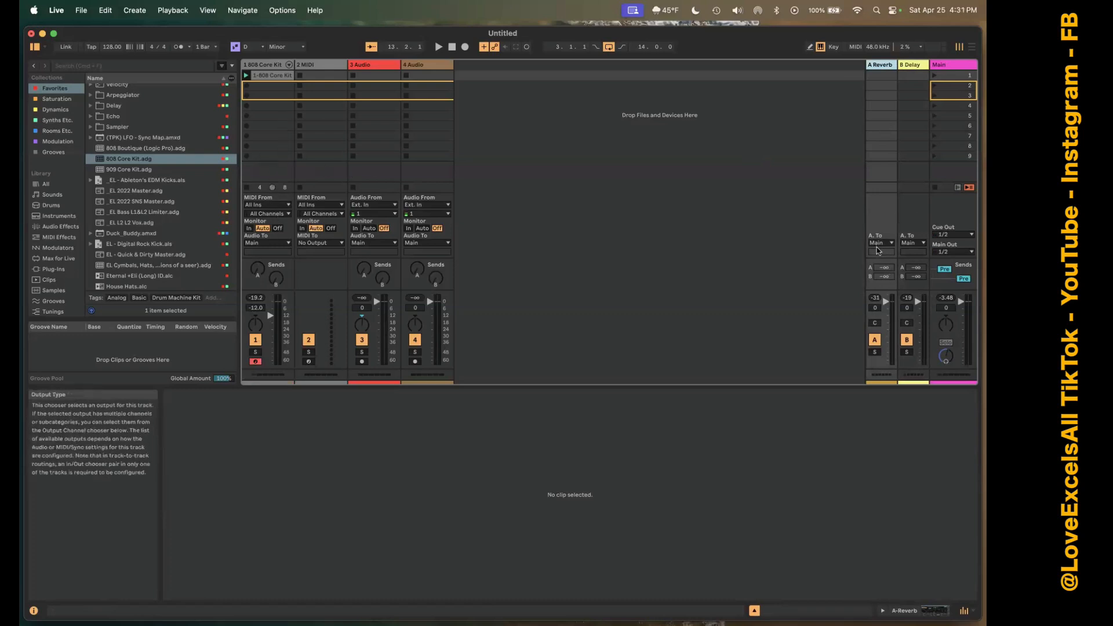
Show the device chain of the 808 Core Kit track and its empty audio effects area.
click(272, 76)
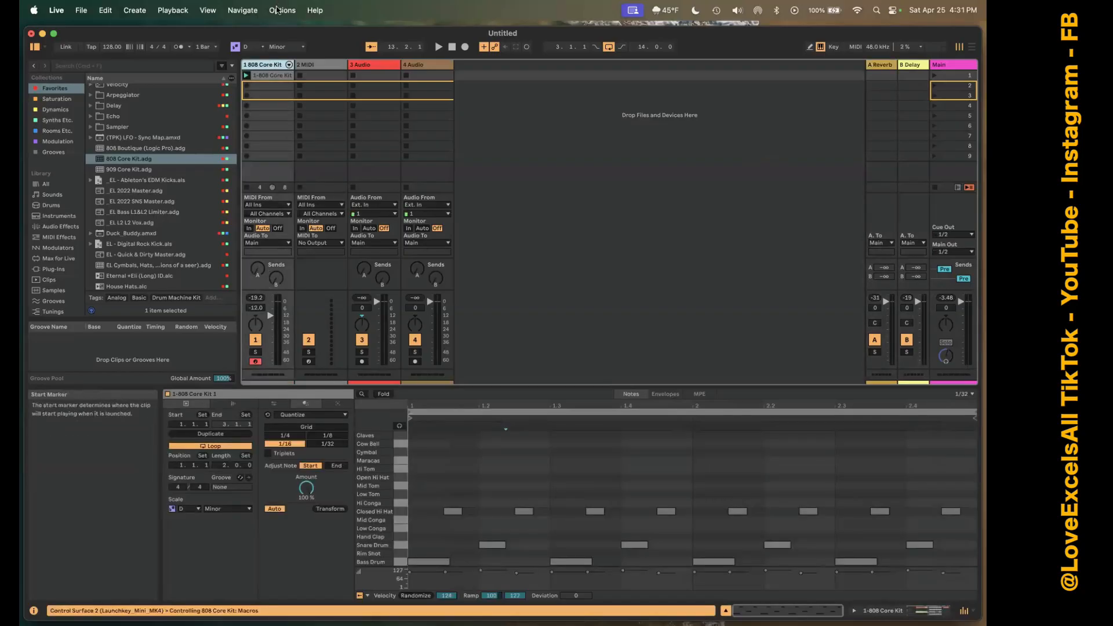
double_click(267, 63)
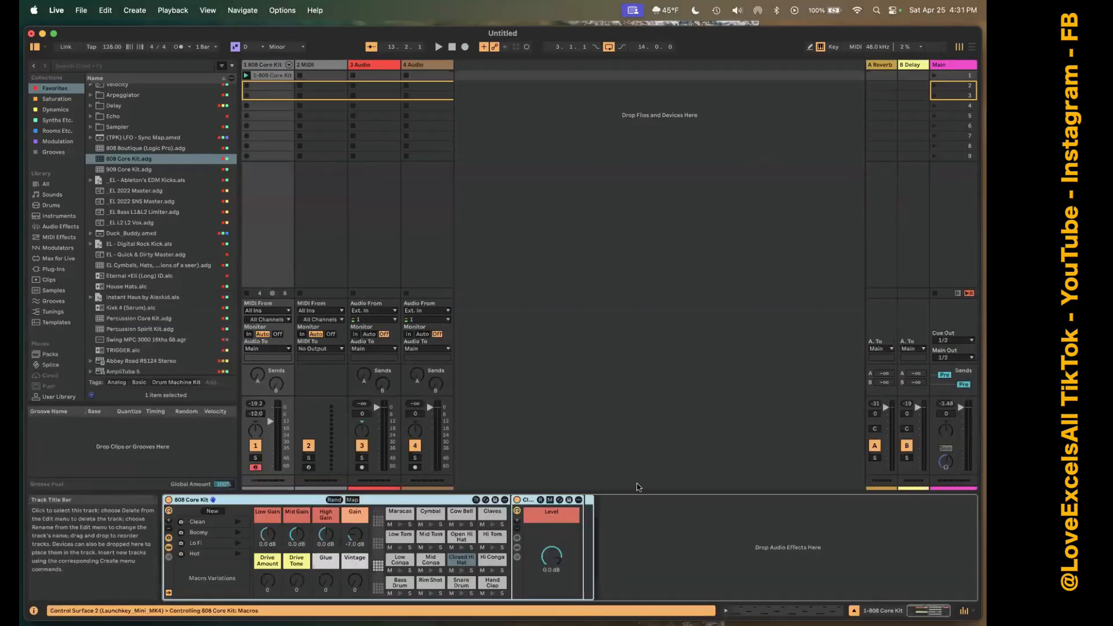
click(676, 549)
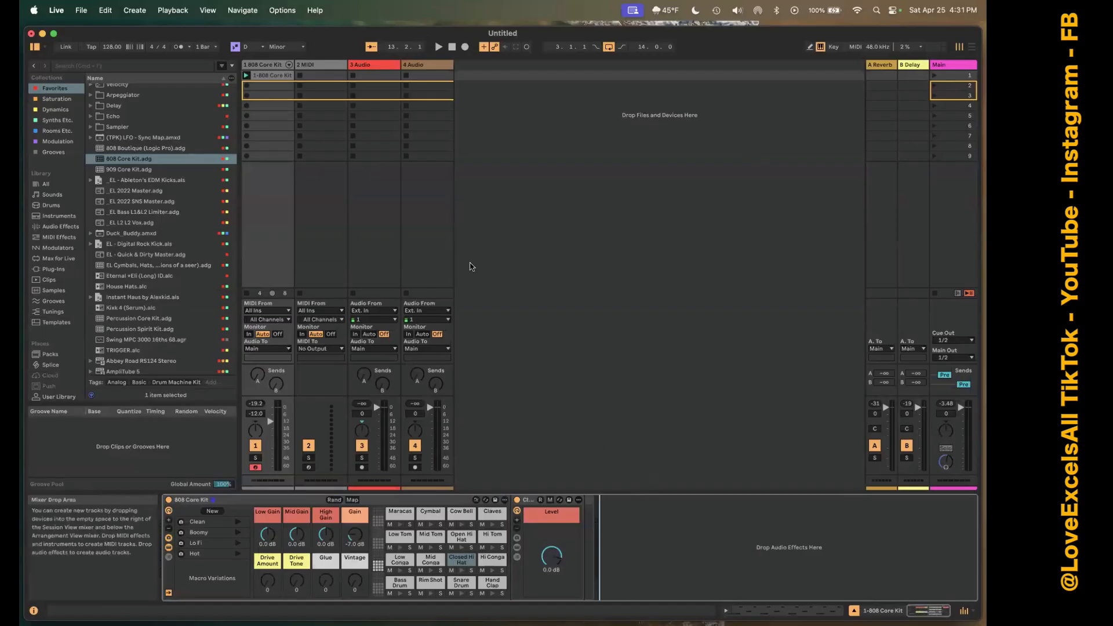
click(271, 68)
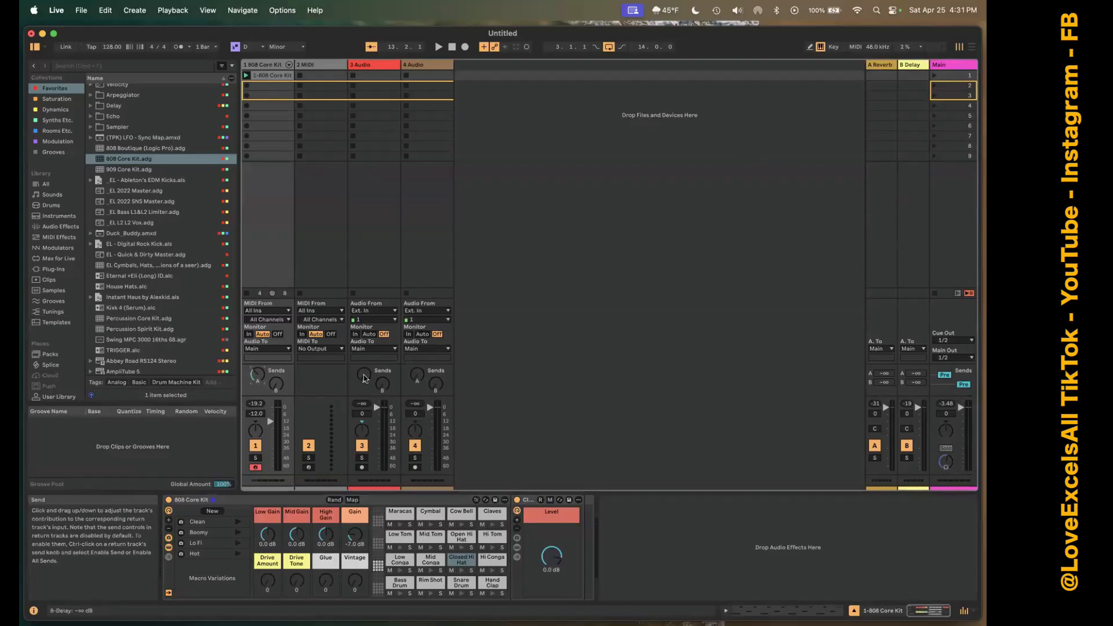
Point out the reverb sends on the audio tracks and try the drum track's reverb send during playback.
drag(364, 375, 416, 375)
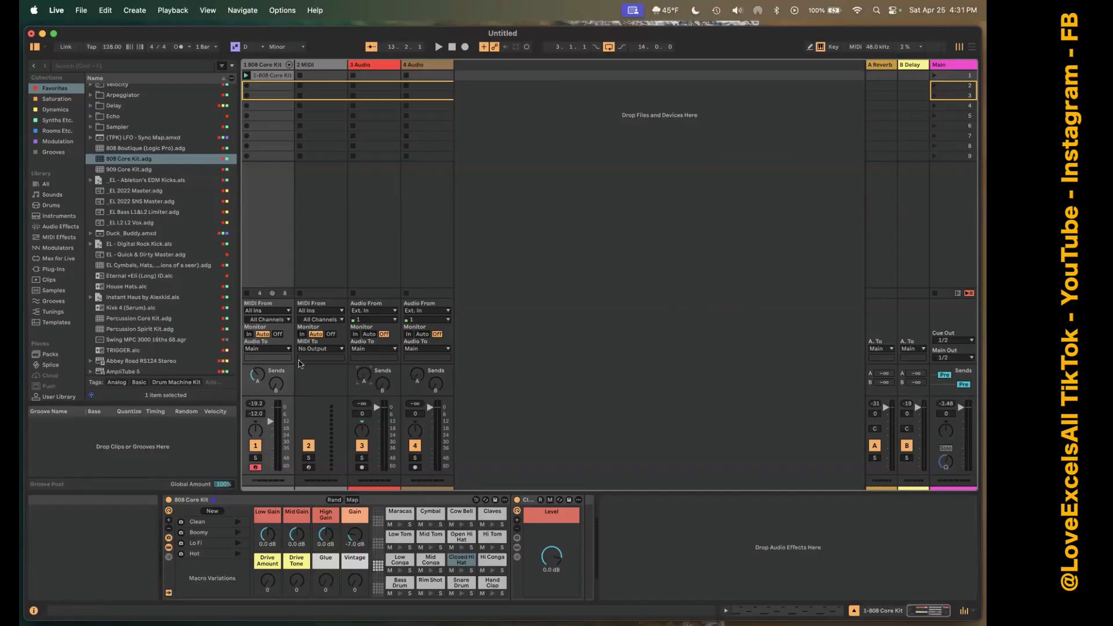
key(space)
mouse_move(259, 375)
mouse_down()
mouse_move(259, 342)
mouse_move(259, 357)
mouse_up()
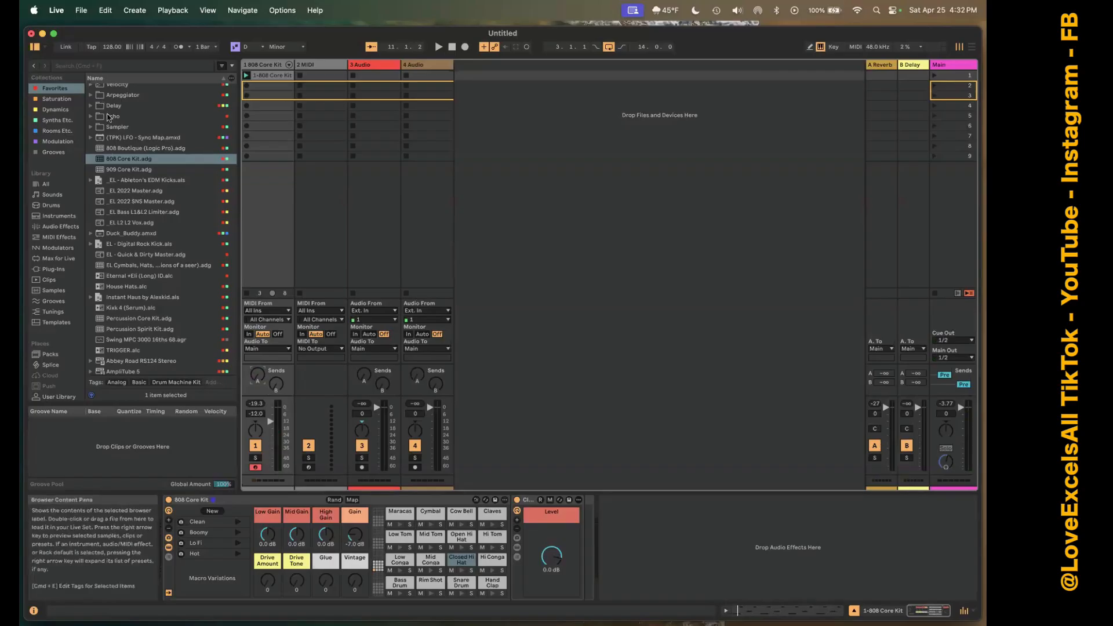
Try the Delay effect directly on the 808 Core Kit track with Dry/Wet at 15%, and remove it.
scroll(126, 143, up, 6)
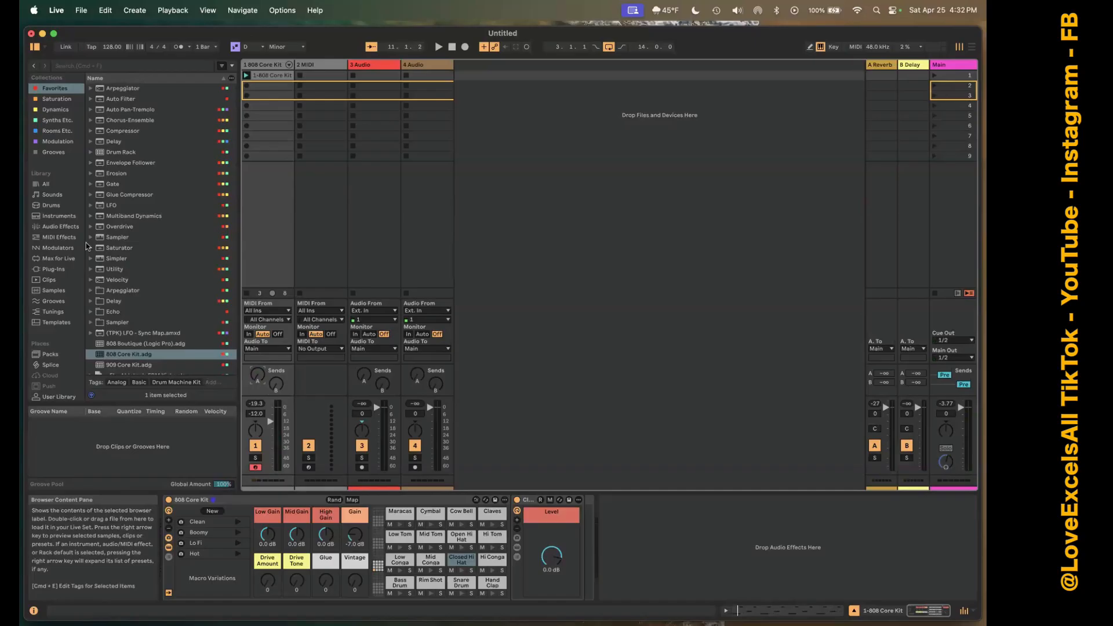
click(116, 313)
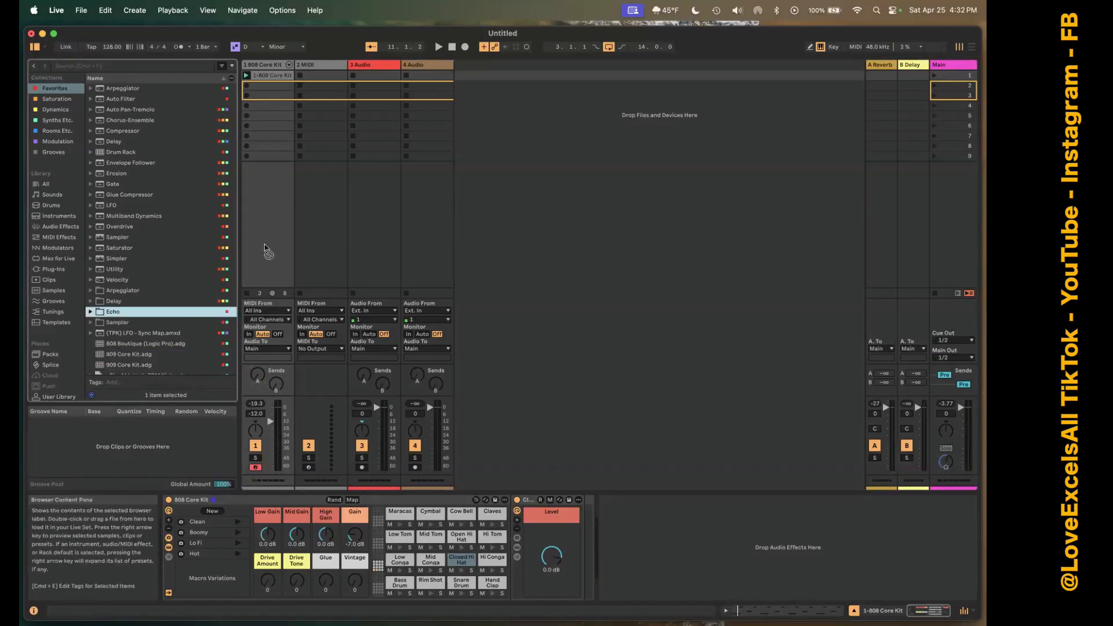
click(91, 312)
click(91, 313)
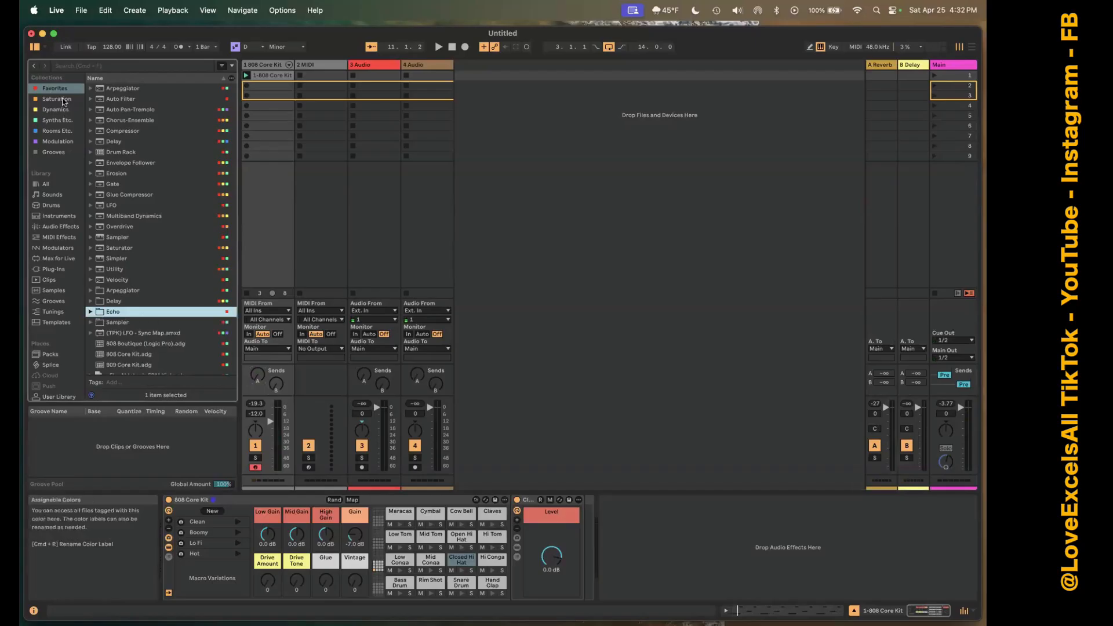
double_click(110, 141)
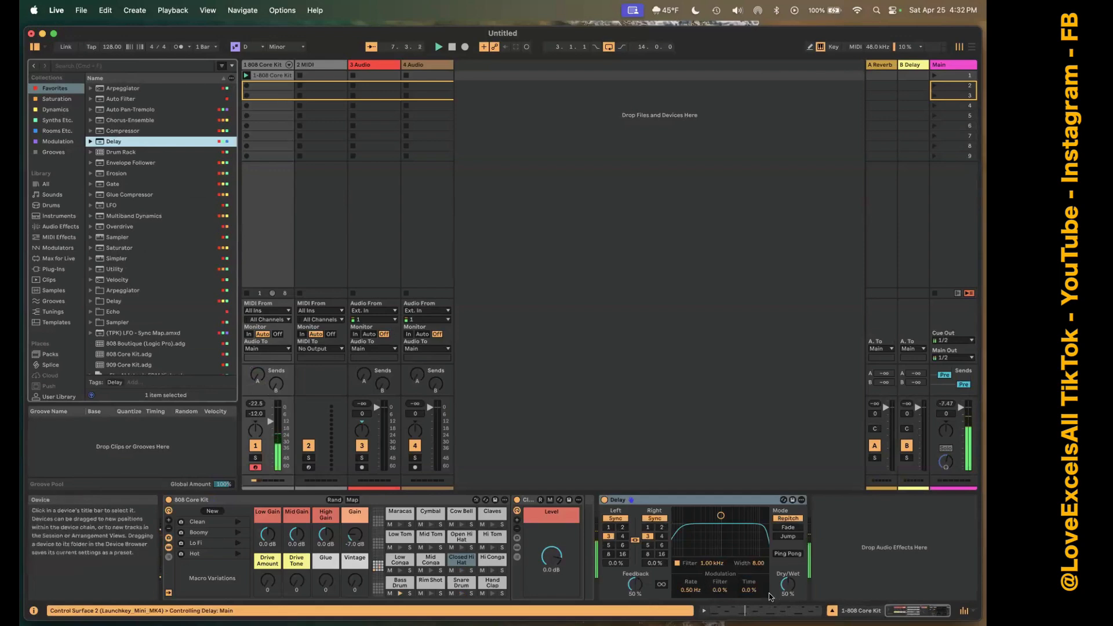
drag(788, 584, 788, 599)
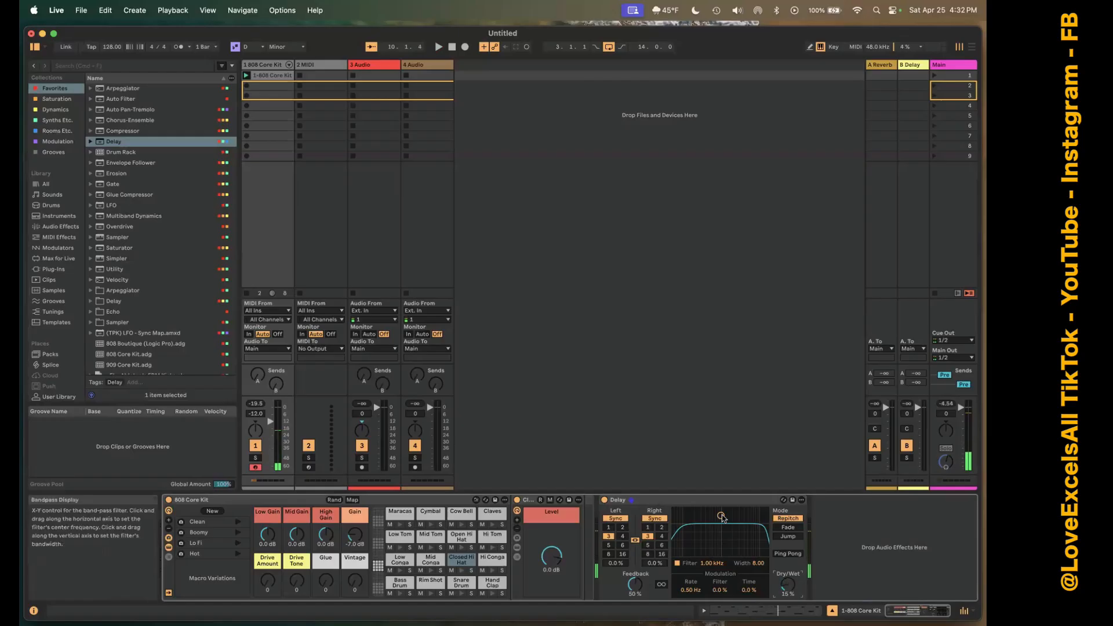
click(701, 502)
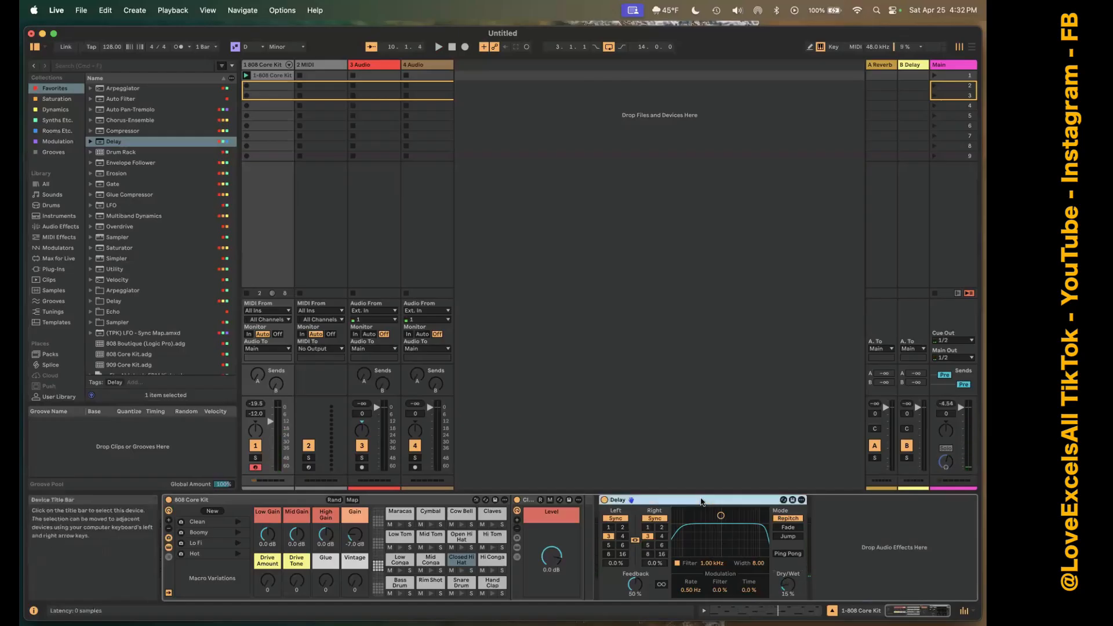
key(Delete)
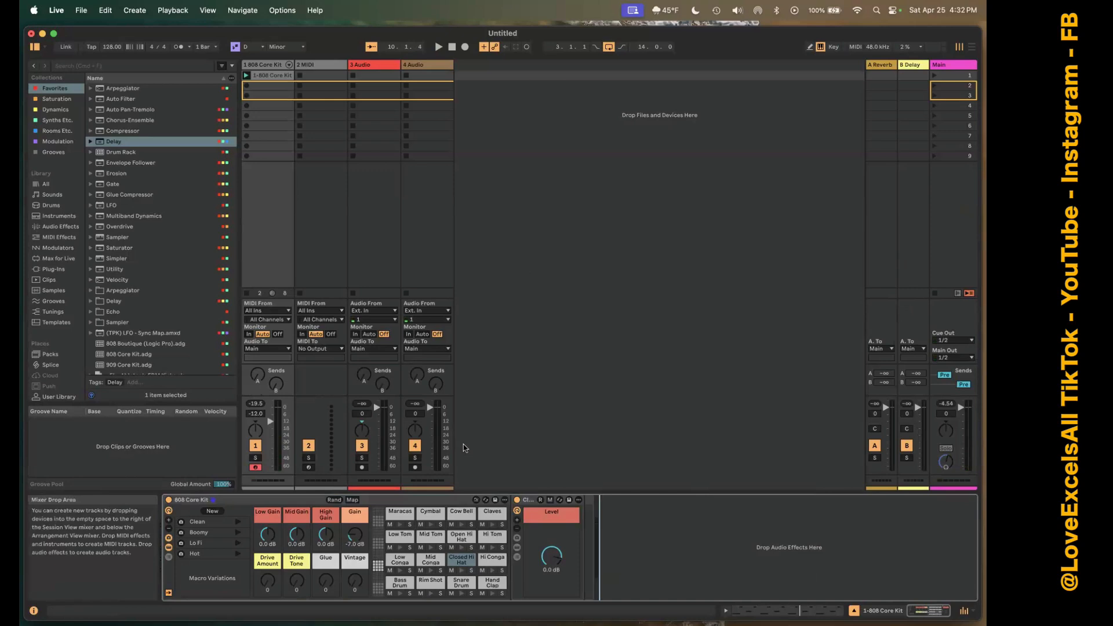
Examine the Reverb device on return track A and go back to the 808 Core Kit track.
click(885, 68)
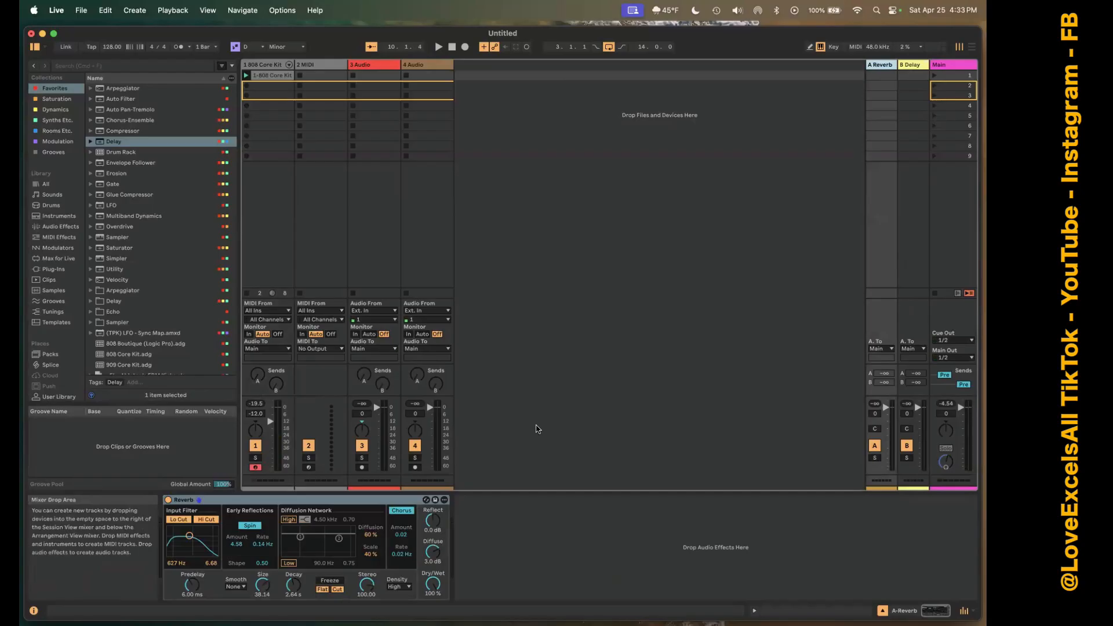
click(284, 75)
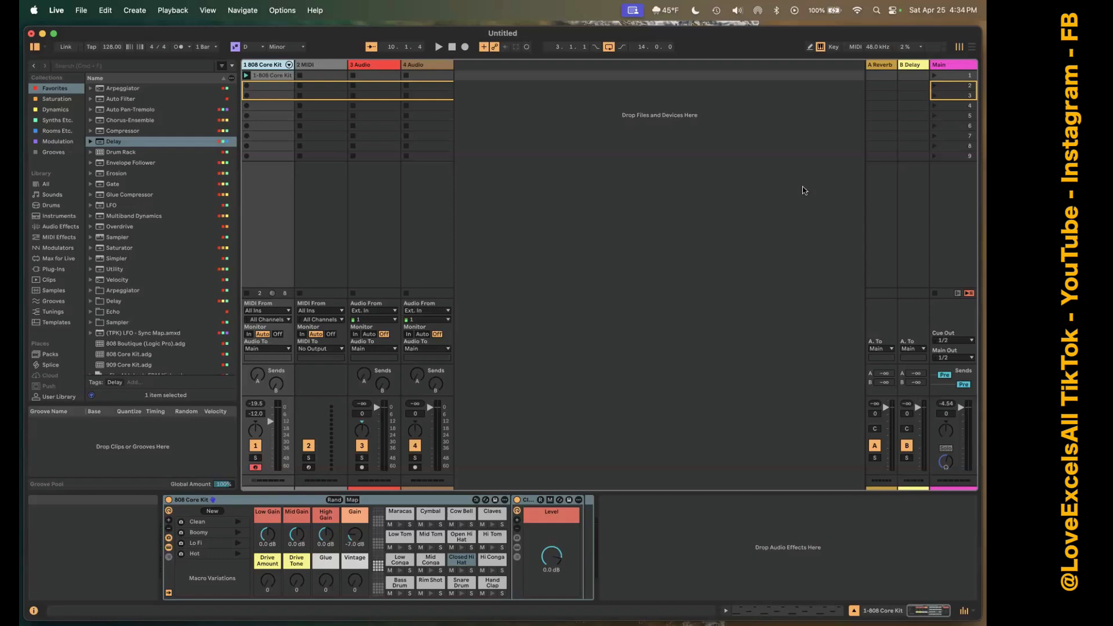
Load the favorite clip "_EL - Ableton's EDM Kicks" into the first slot of MIDI track 2.
scroll(170, 280, down, 5)
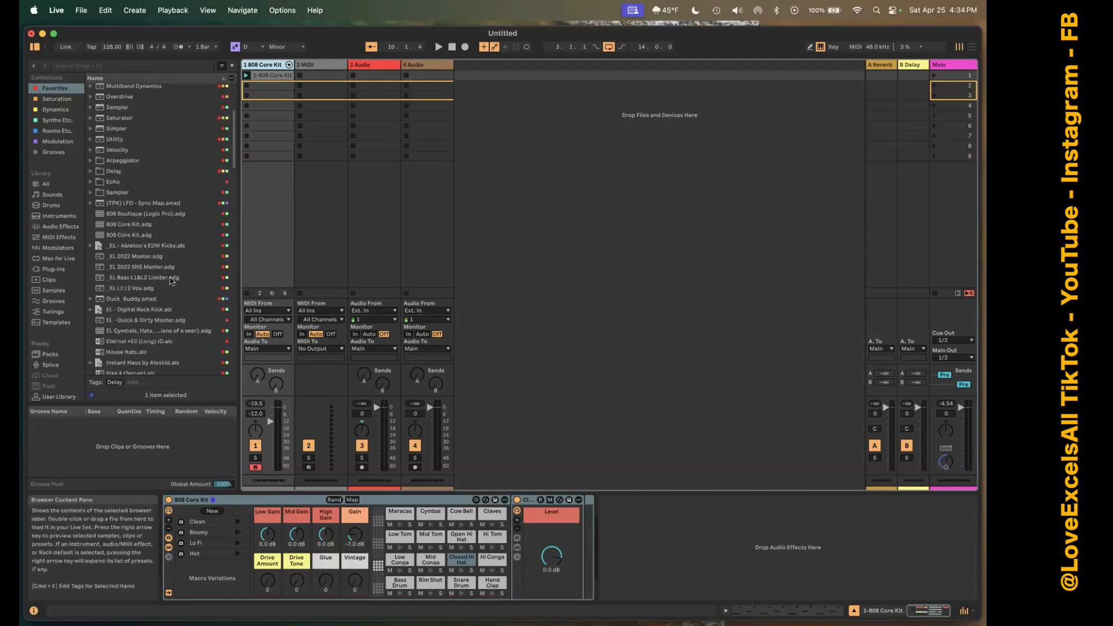
scroll(170, 280, down, 3)
drag(141, 159, 300, 78)
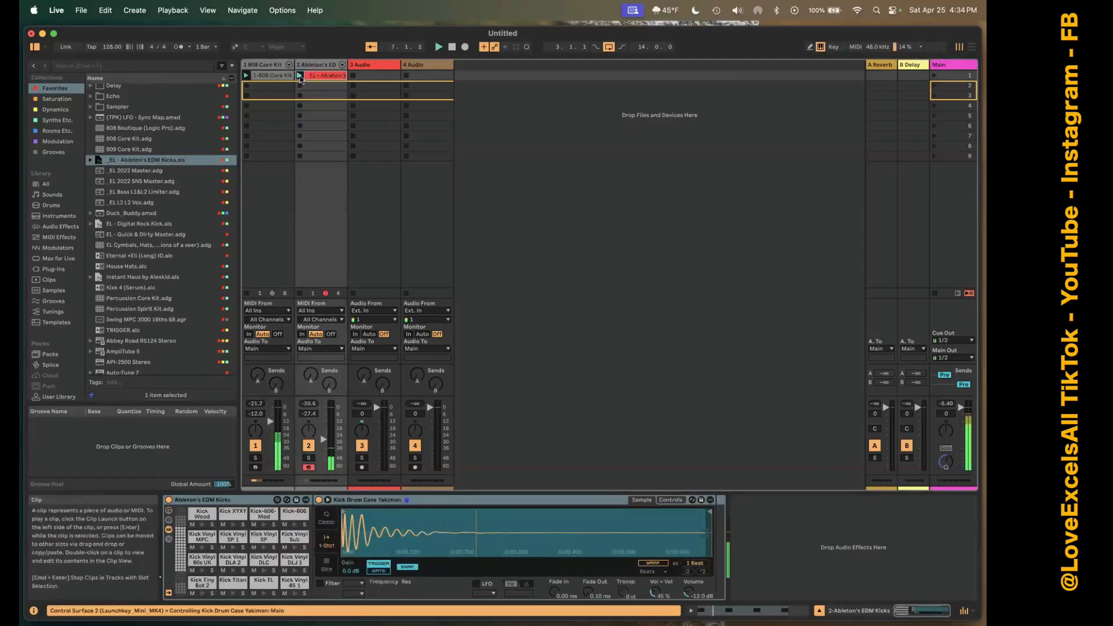
Mute the 808 Core Kit track and raise the EDM Kicks track's volume to about -12 dB.
click(253, 446)
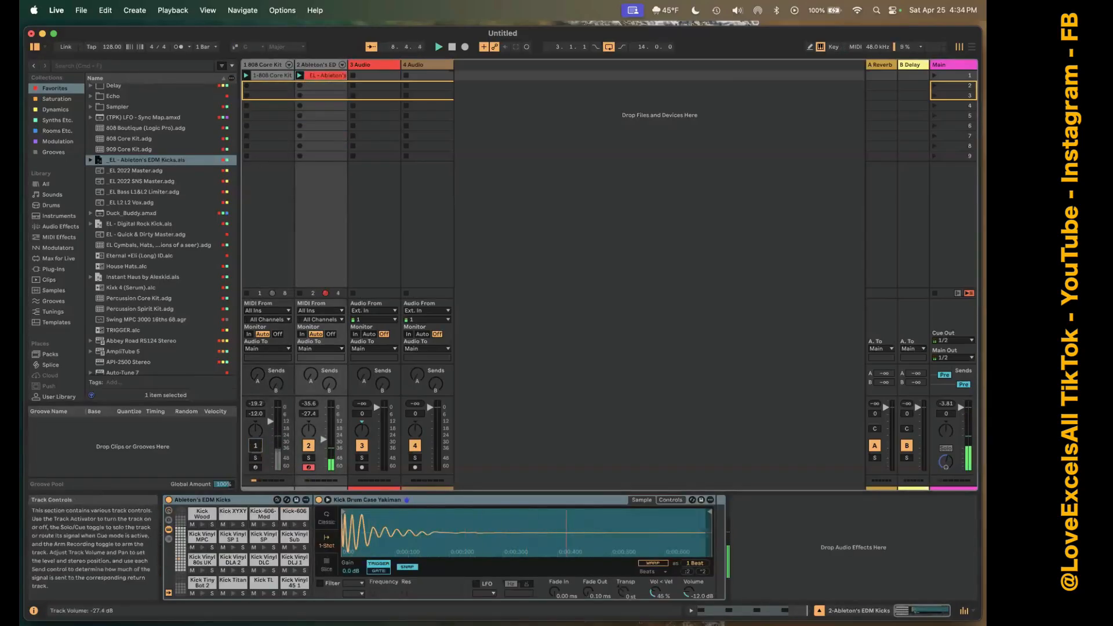
drag(323, 438, 321, 421)
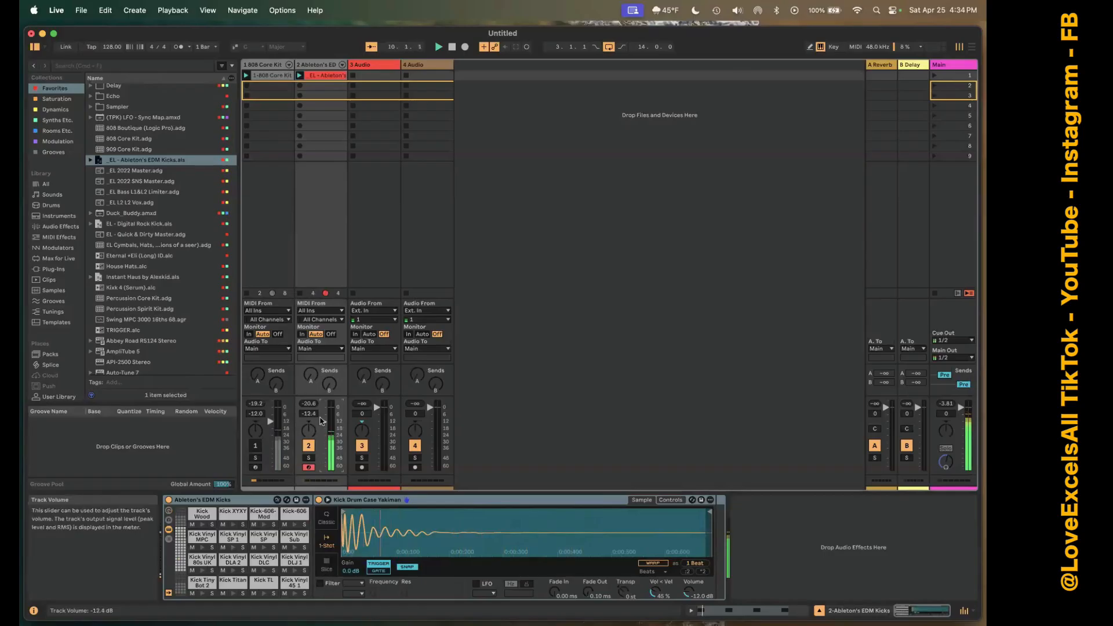
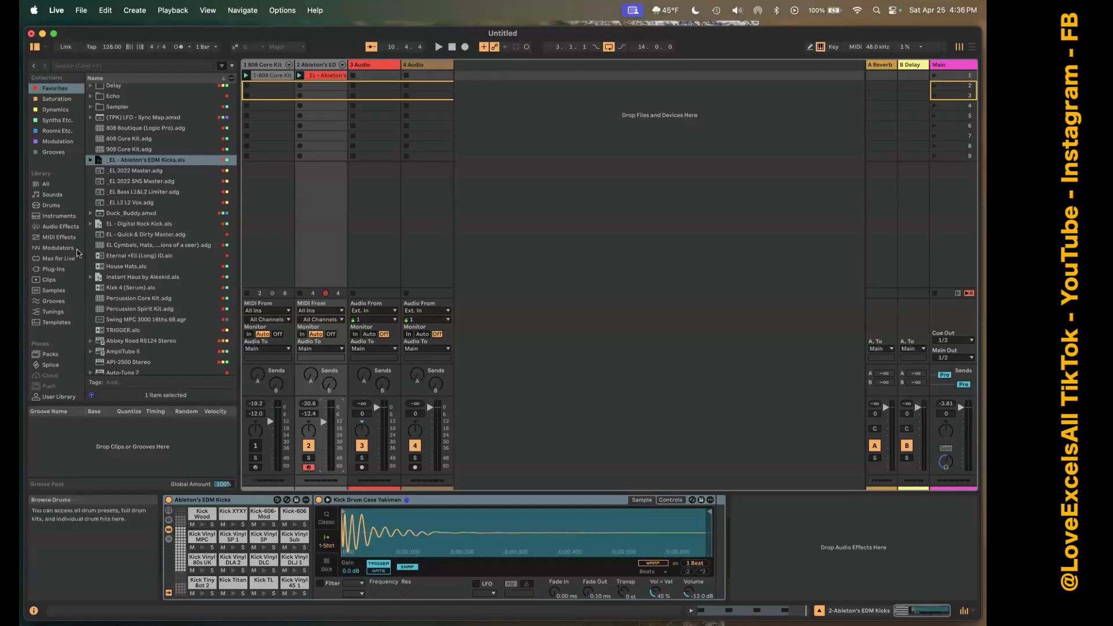
Show the plug-ins library in the browser and insert a new MIDI track after the 4 Audio track.
scroll(72, 253, down, 4)
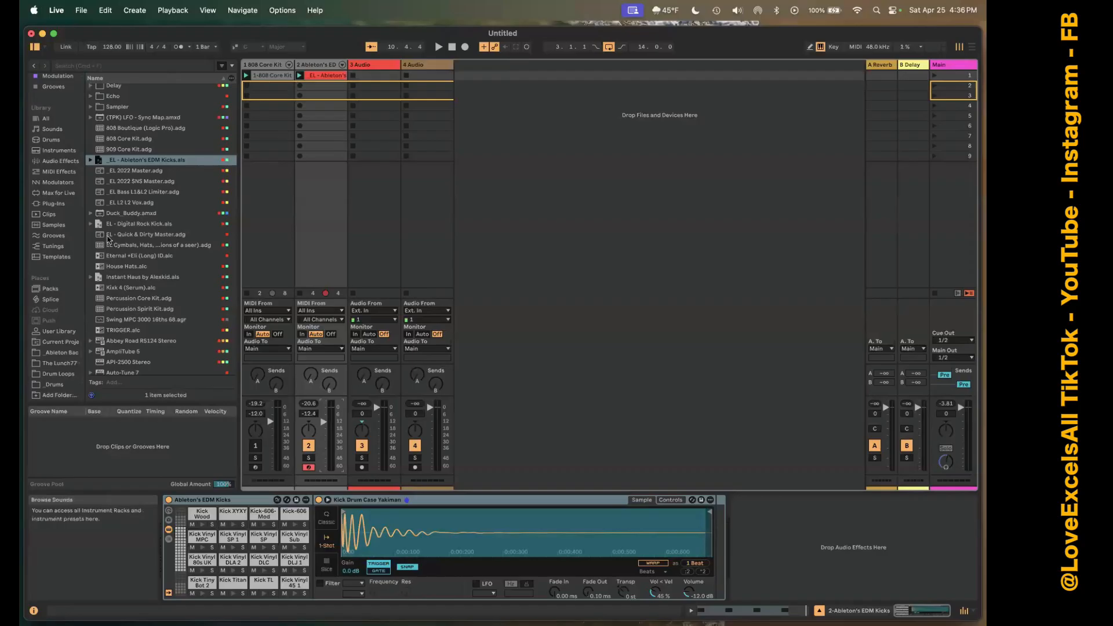
click(64, 203)
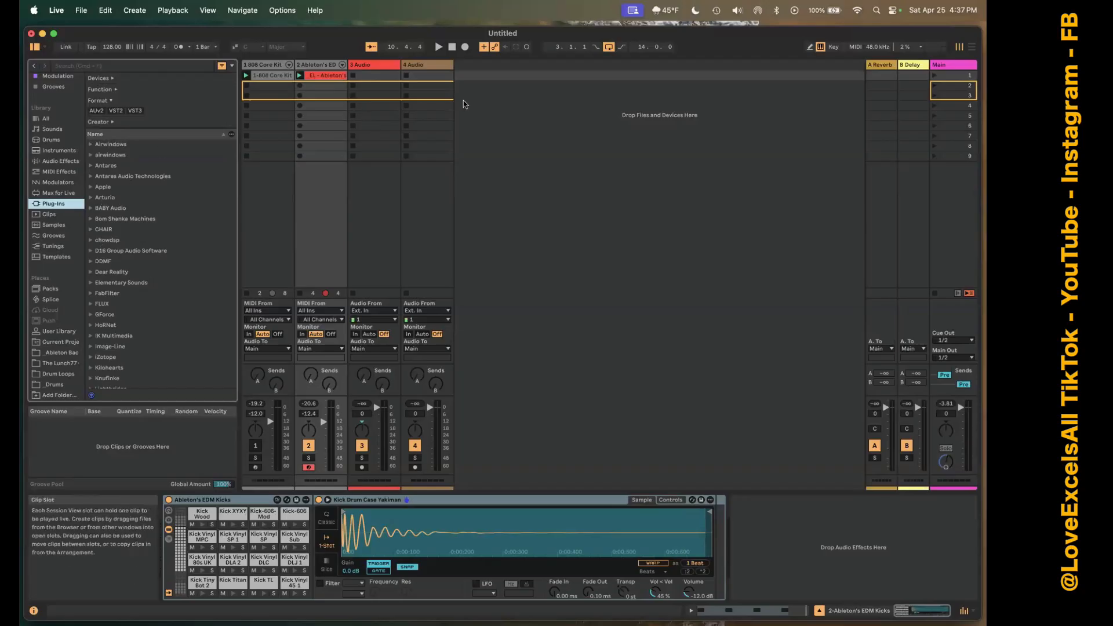
right_click(481, 115)
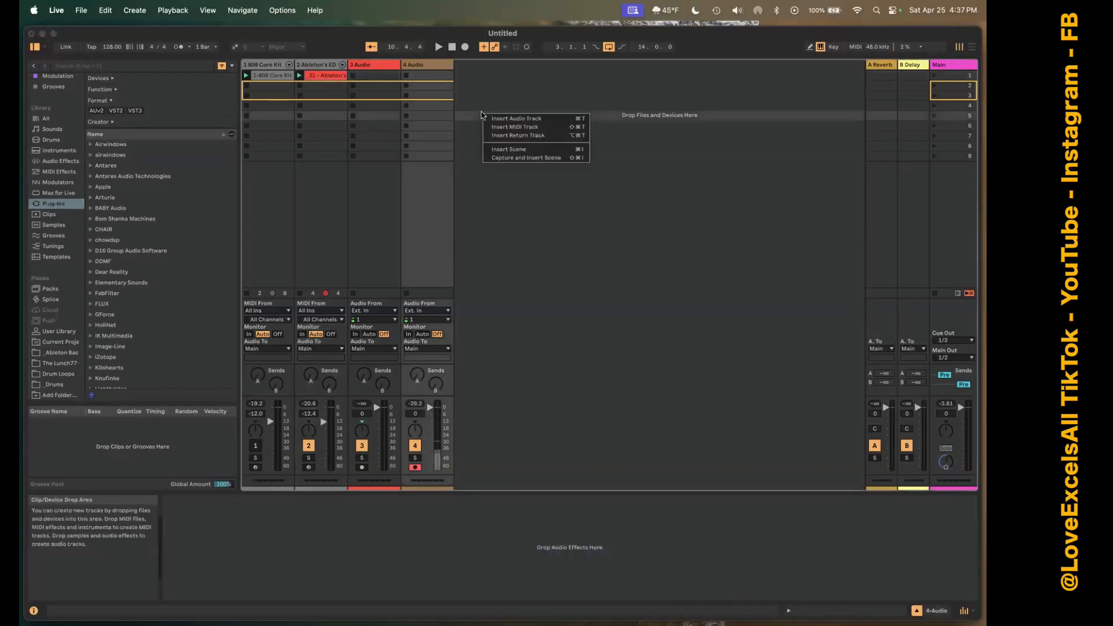
click(513, 126)
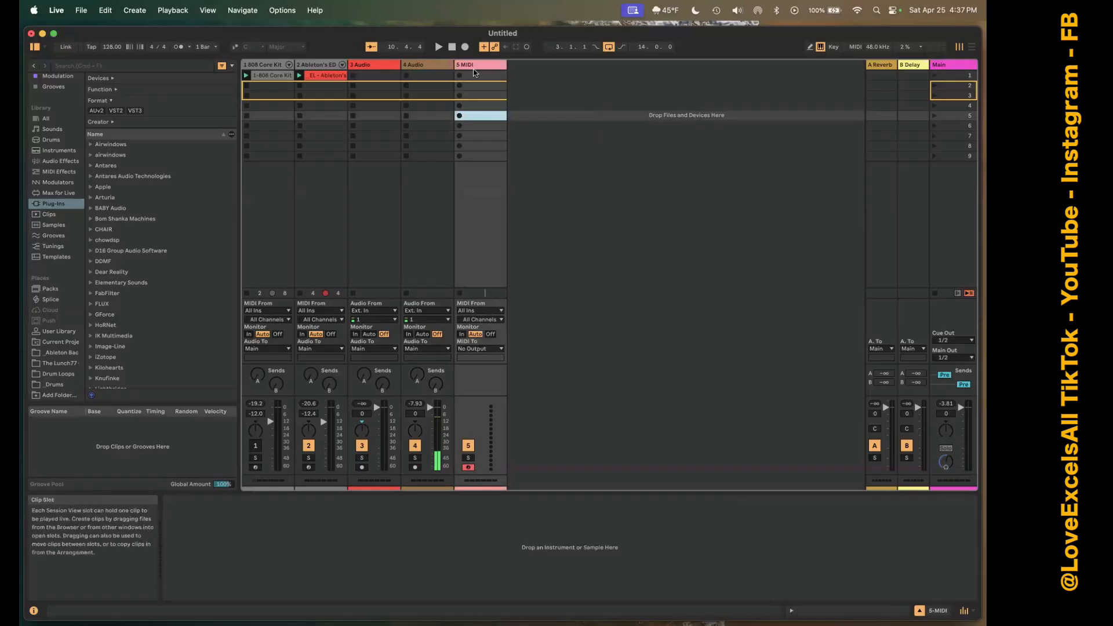
Load Serum 2 from the Synths Etc. collection onto the new MIDI track 5.
scroll(61, 90, up, 3)
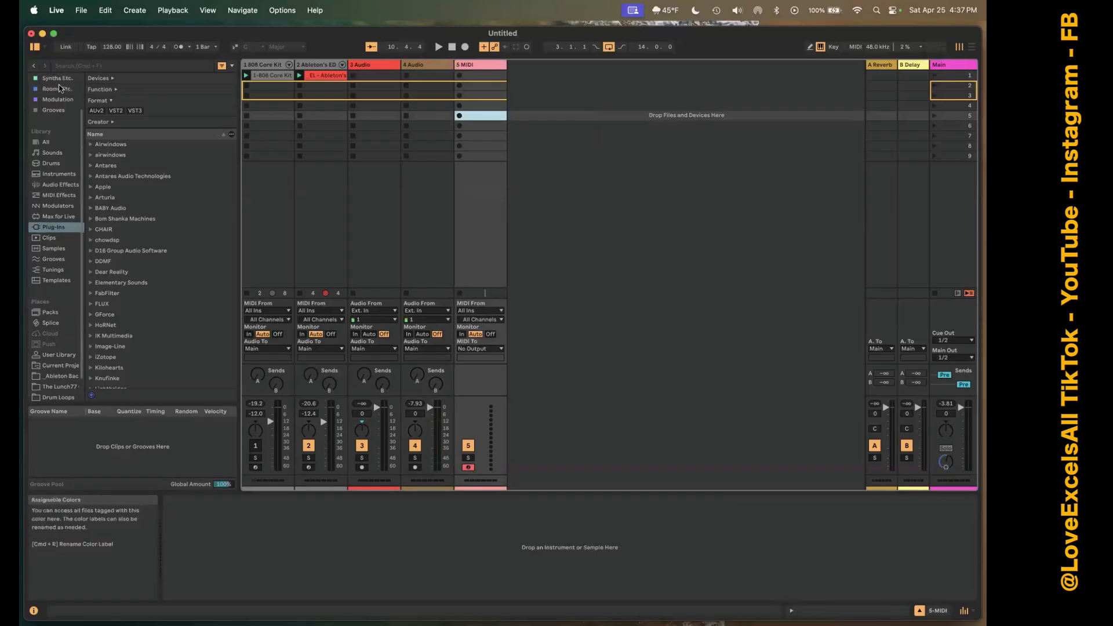
click(56, 120)
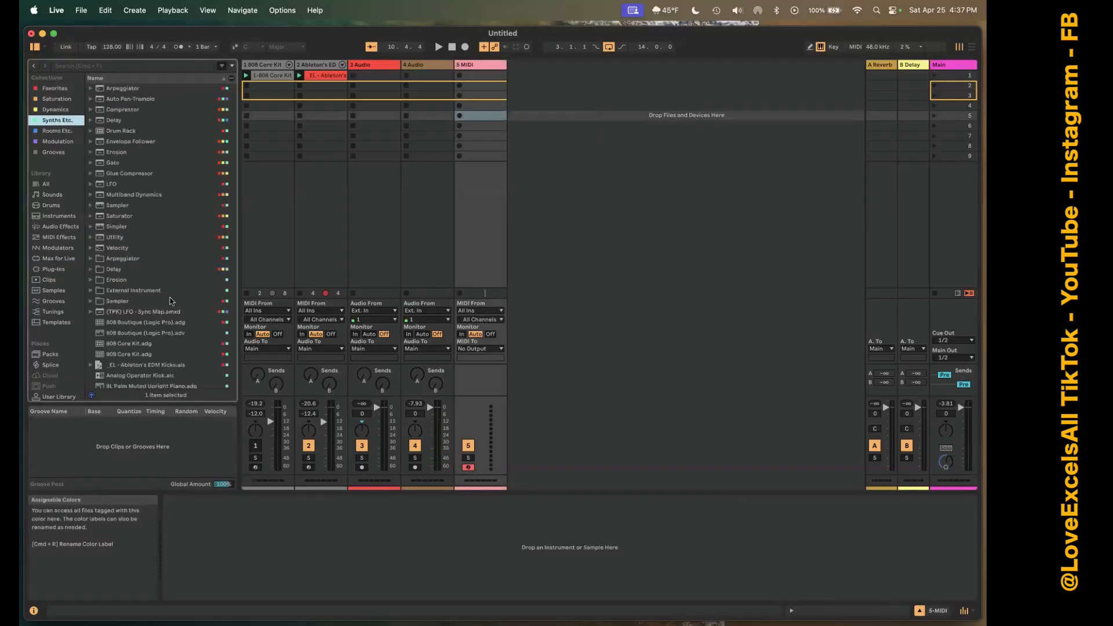
scroll(168, 294, down, 10)
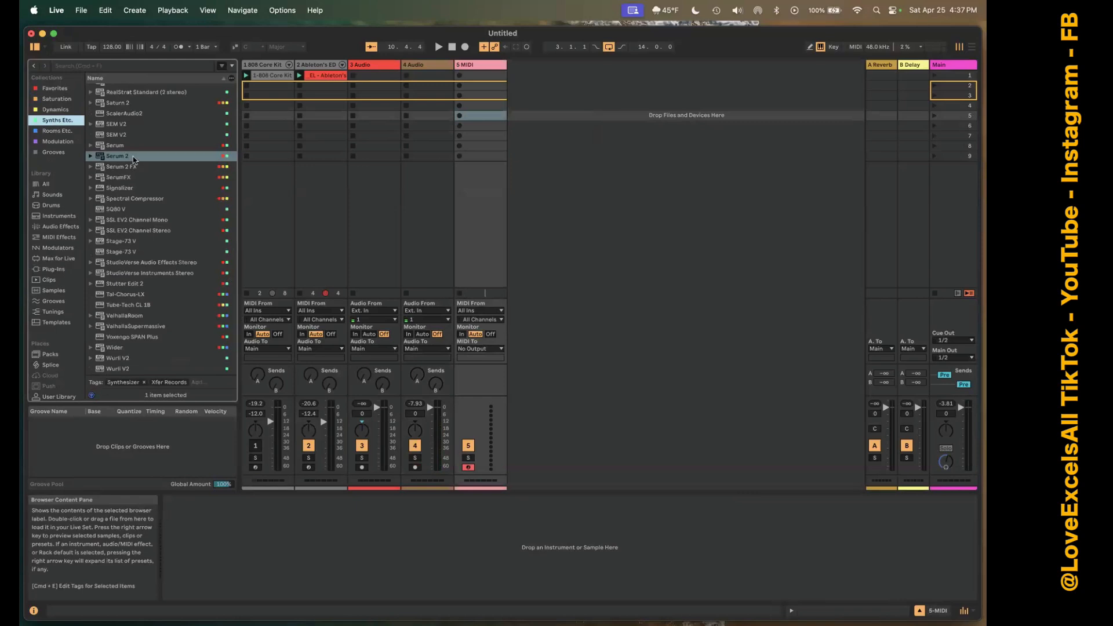
drag(128, 156, 489, 273)
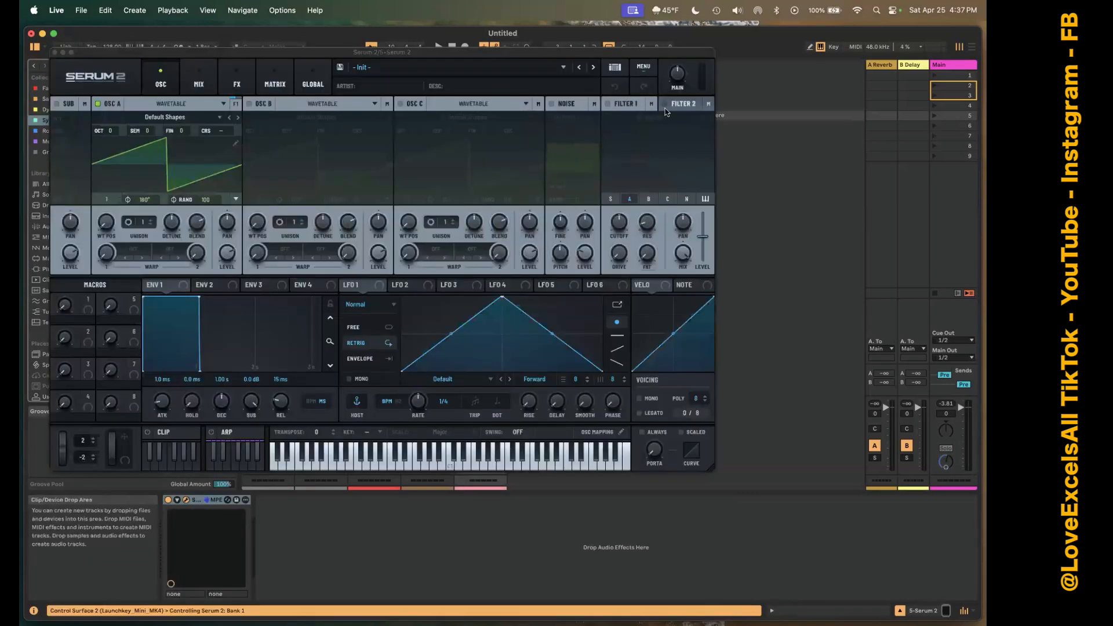
Try Filter 1 and its cutoff in Serum 2, and pick the cutoff for controller assignment in MIDI Map mode.
click(609, 105)
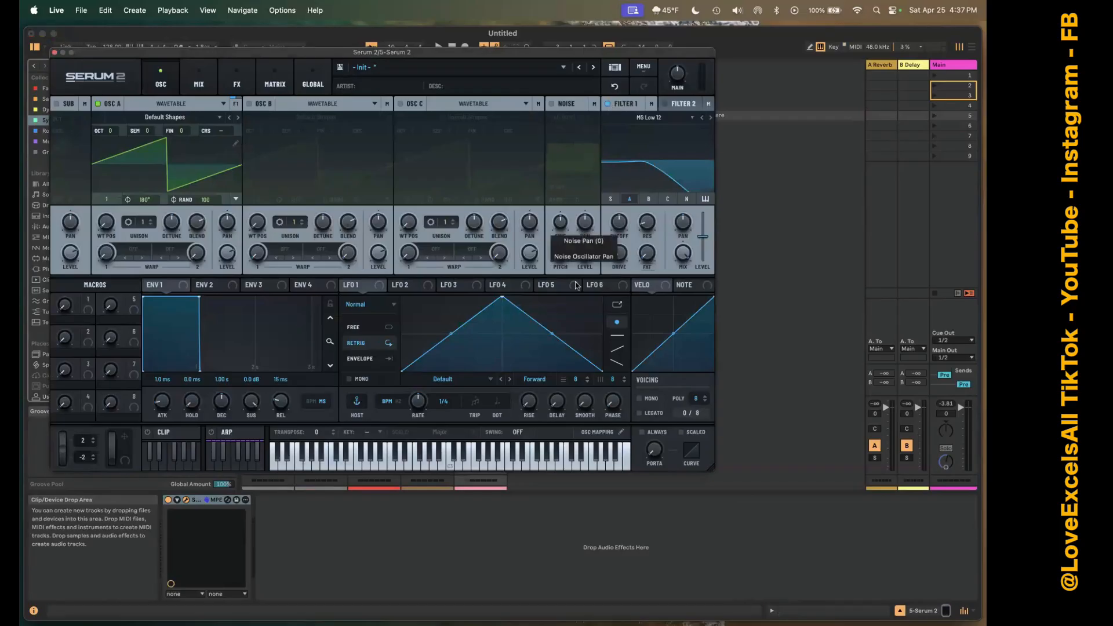
click(201, 499)
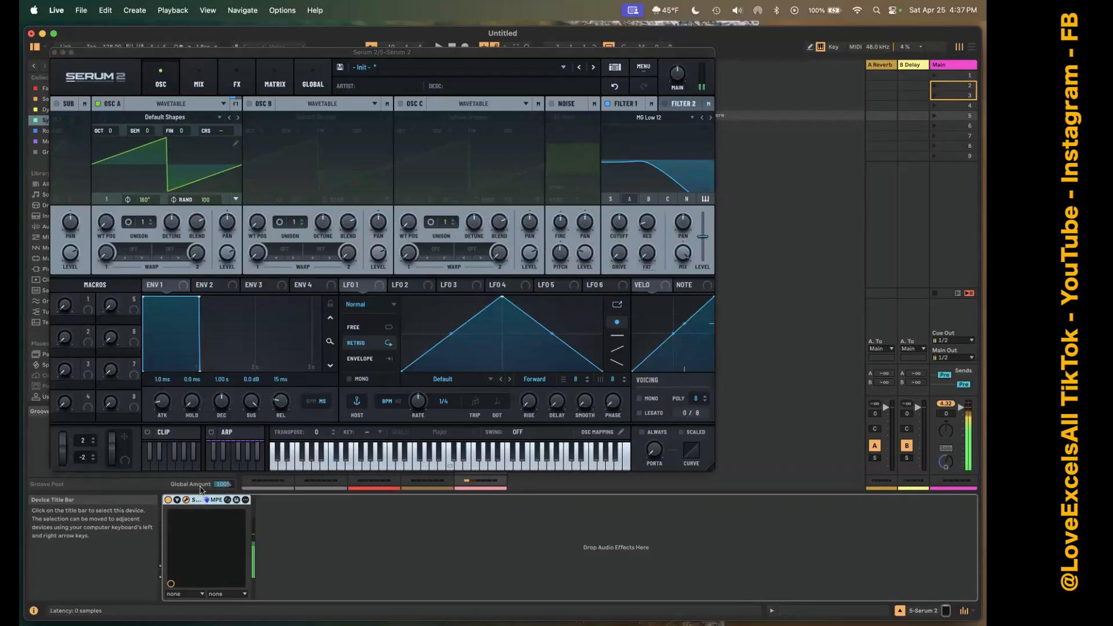
mouse_move(22, 192)
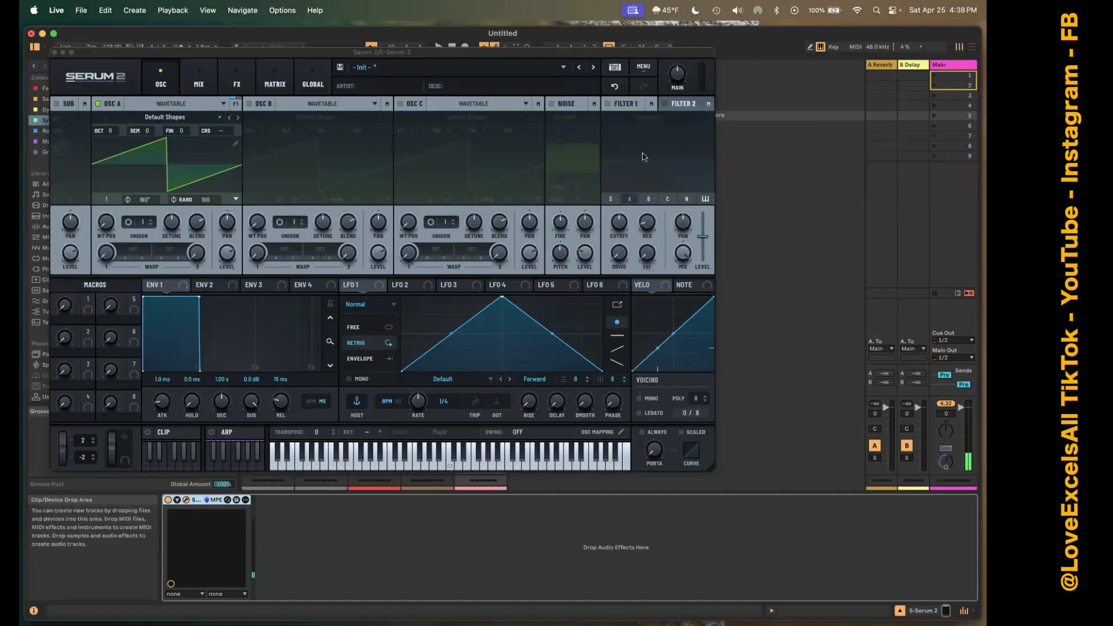
drag(620, 221, 617, 239)
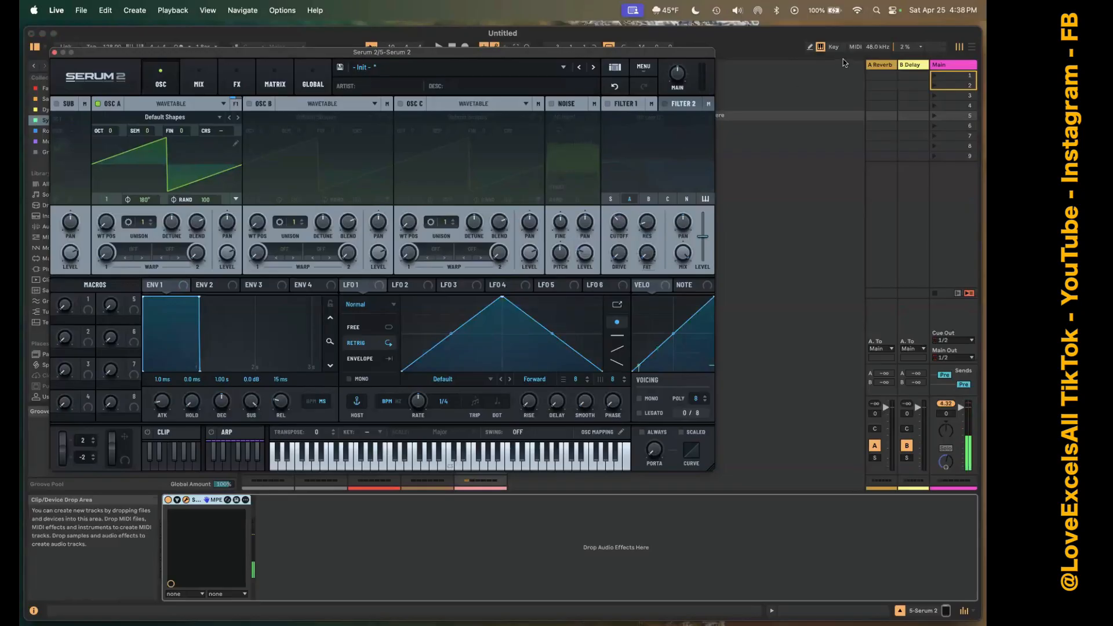
click(855, 46)
click(619, 228)
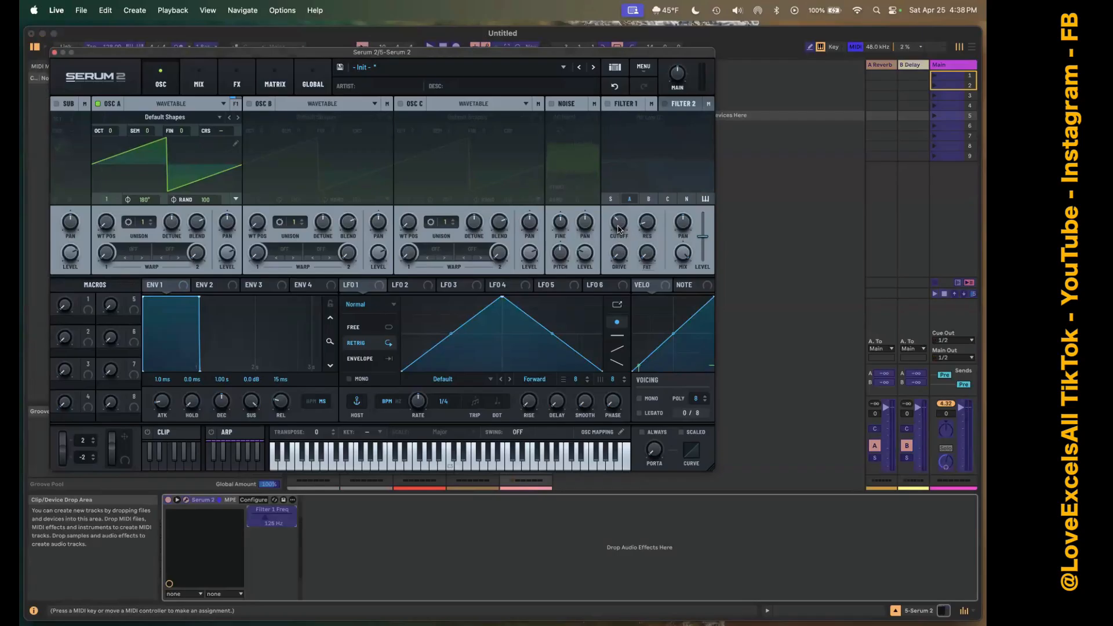
click(856, 47)
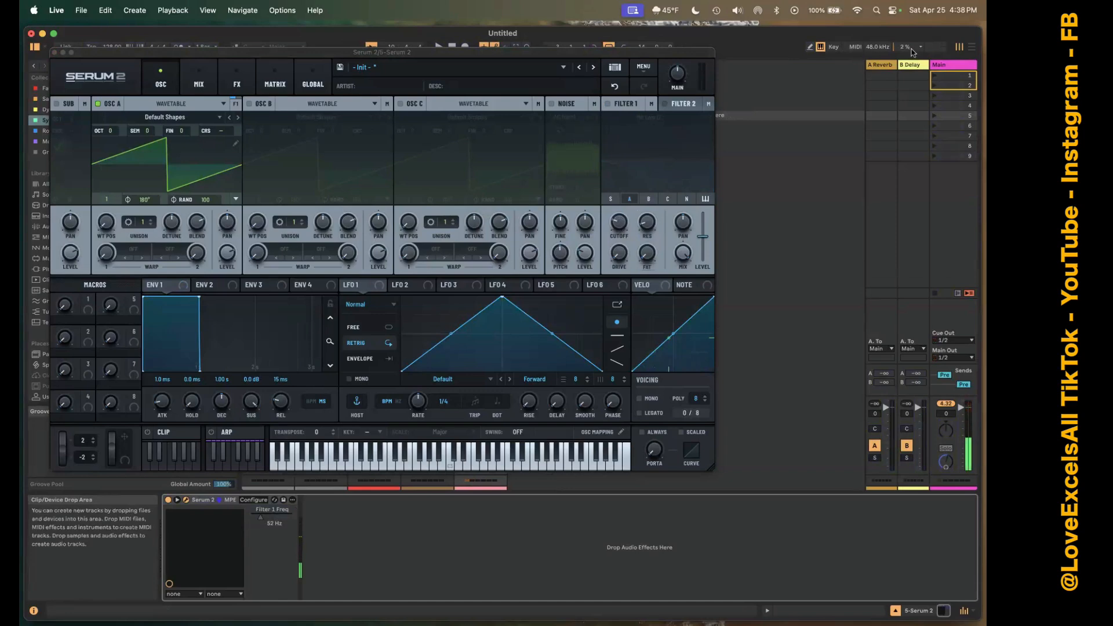
Move the Serum 2 window clear of the device view and select the Filter 1 cutoff again in MIDI Map mode.
click(855, 47)
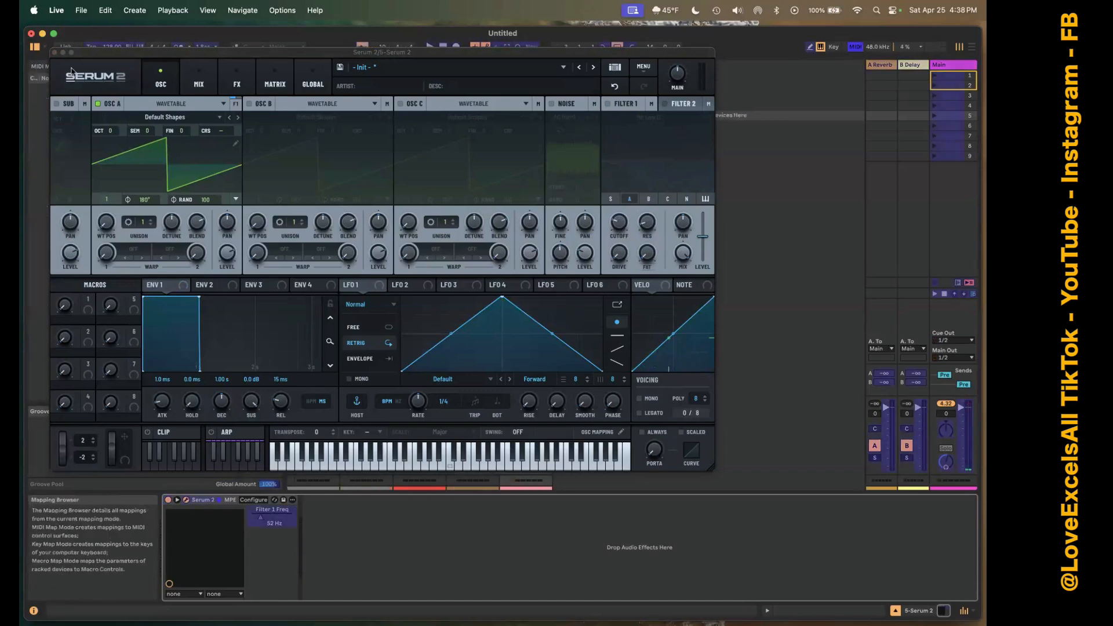
drag(136, 56, 186, 85)
click(177, 80)
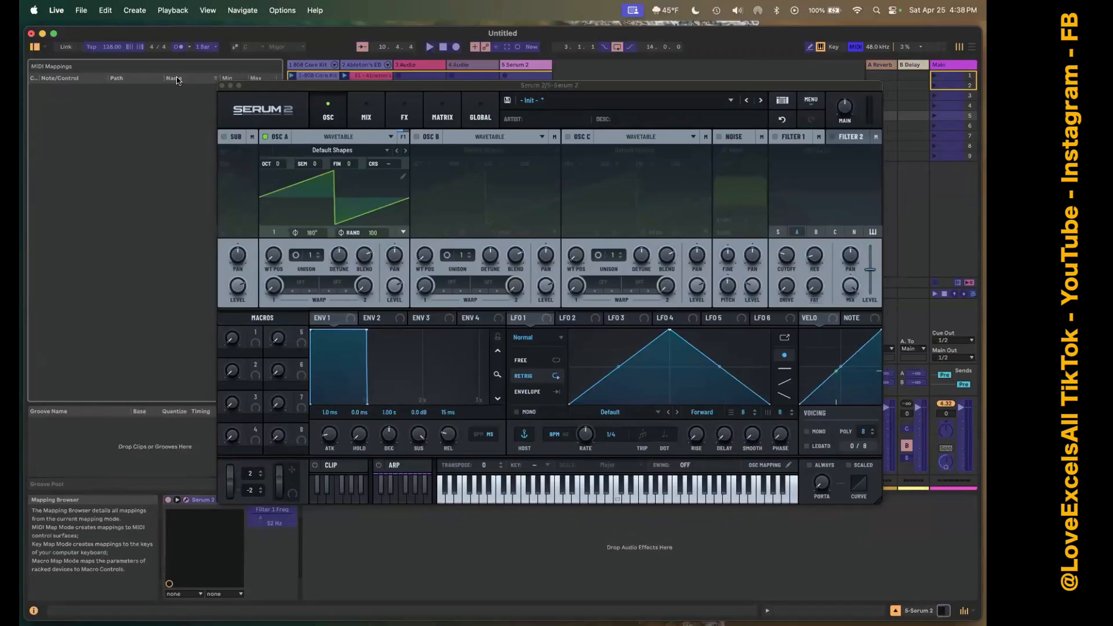
click(788, 266)
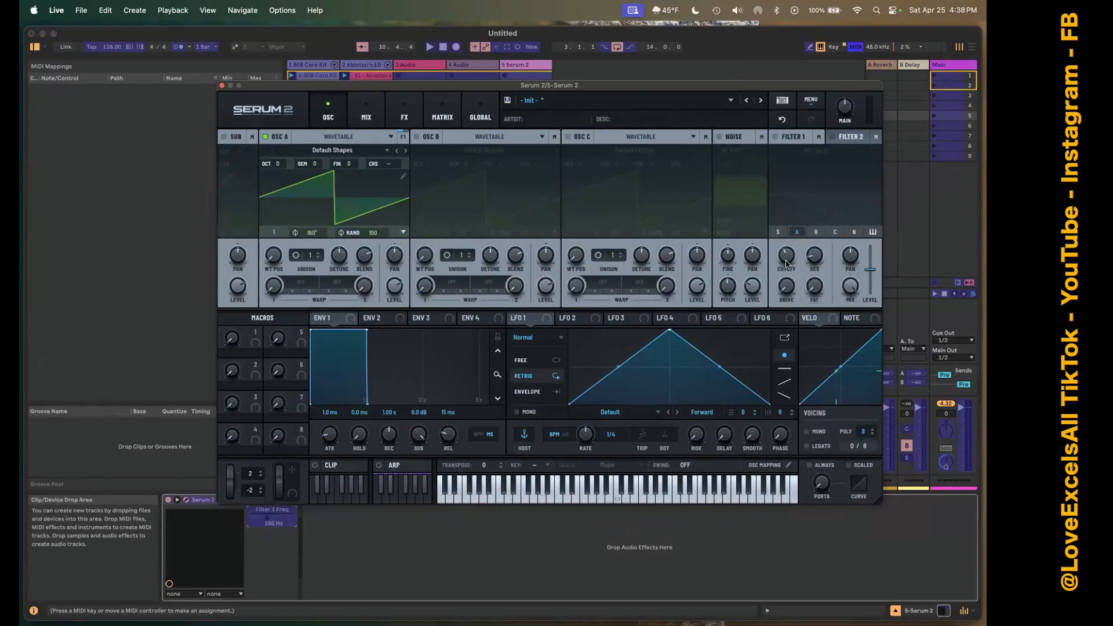
click(854, 47)
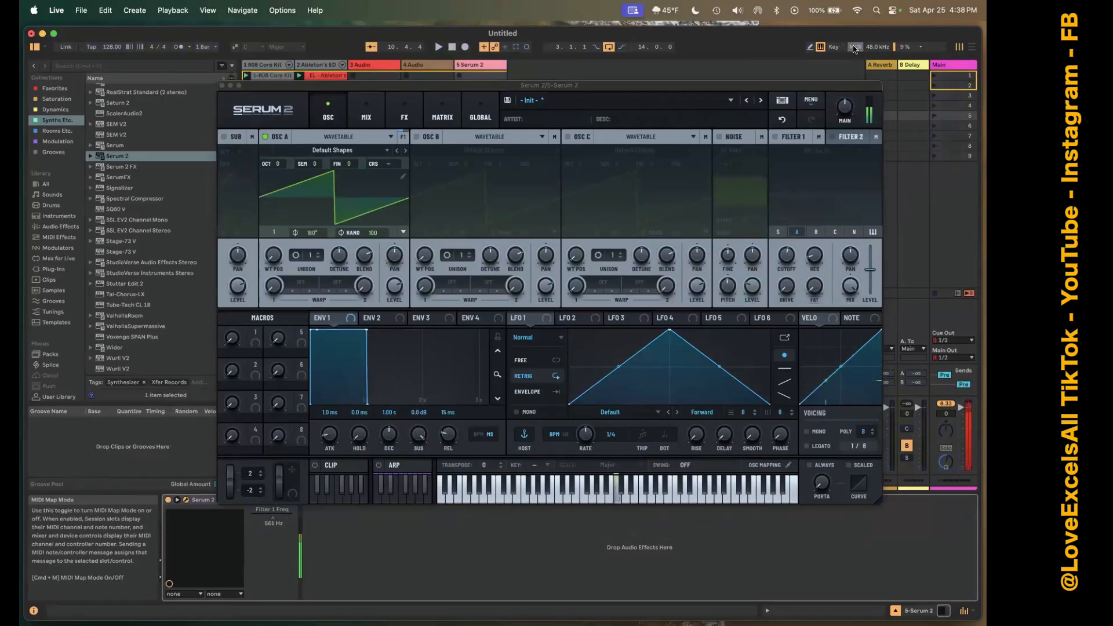
Turn Filter 1 back on in Serum 2.
right_click(774, 135)
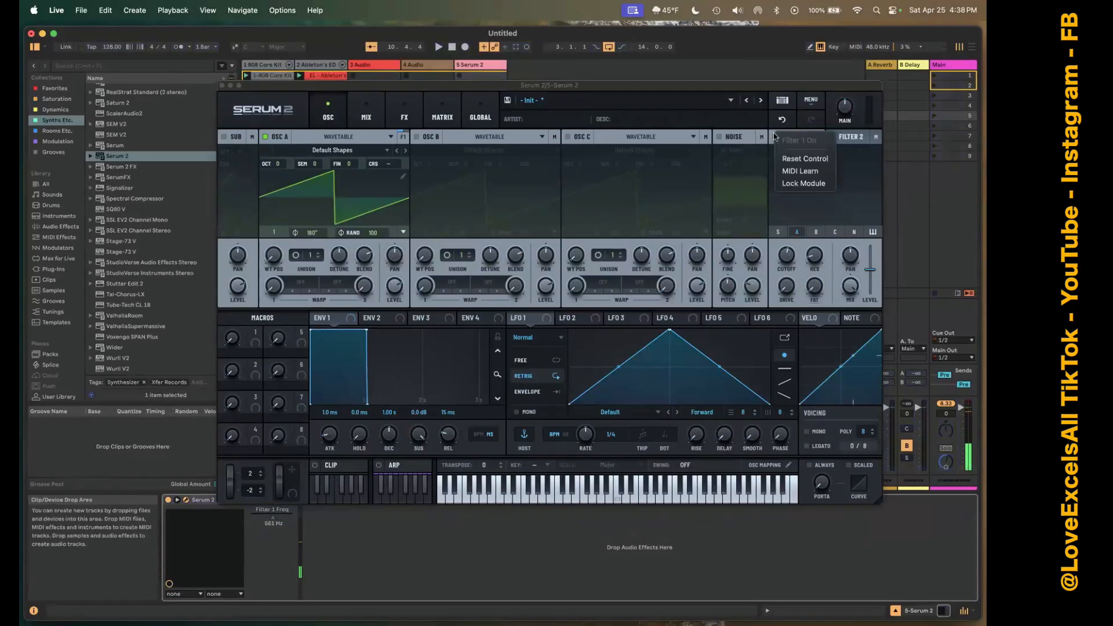
click(777, 139)
click(775, 137)
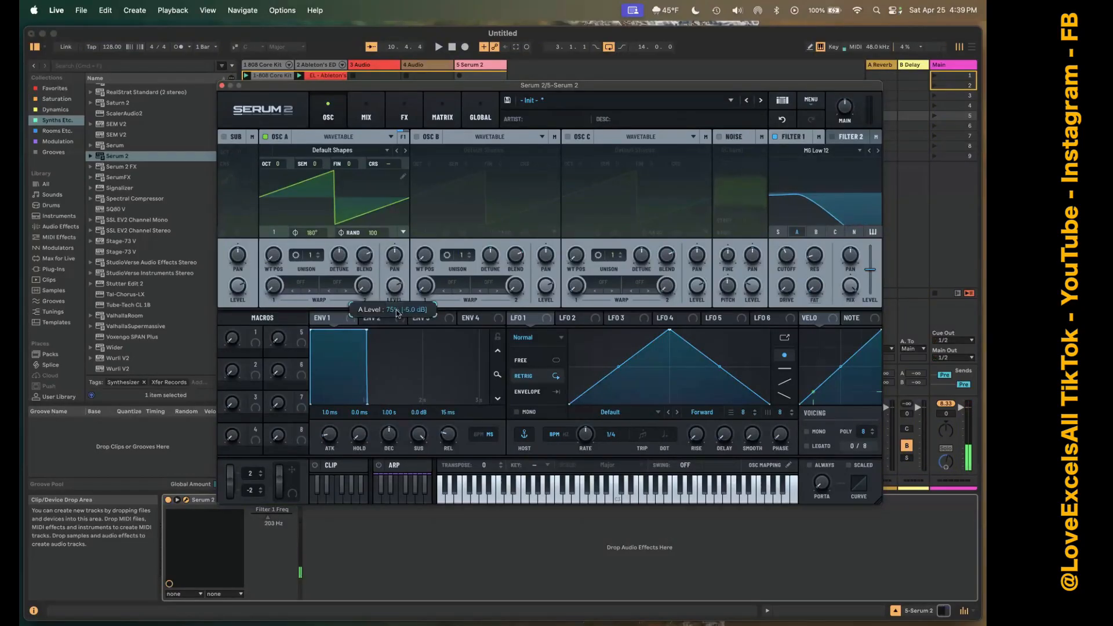
drag(397, 313, 394, 338)
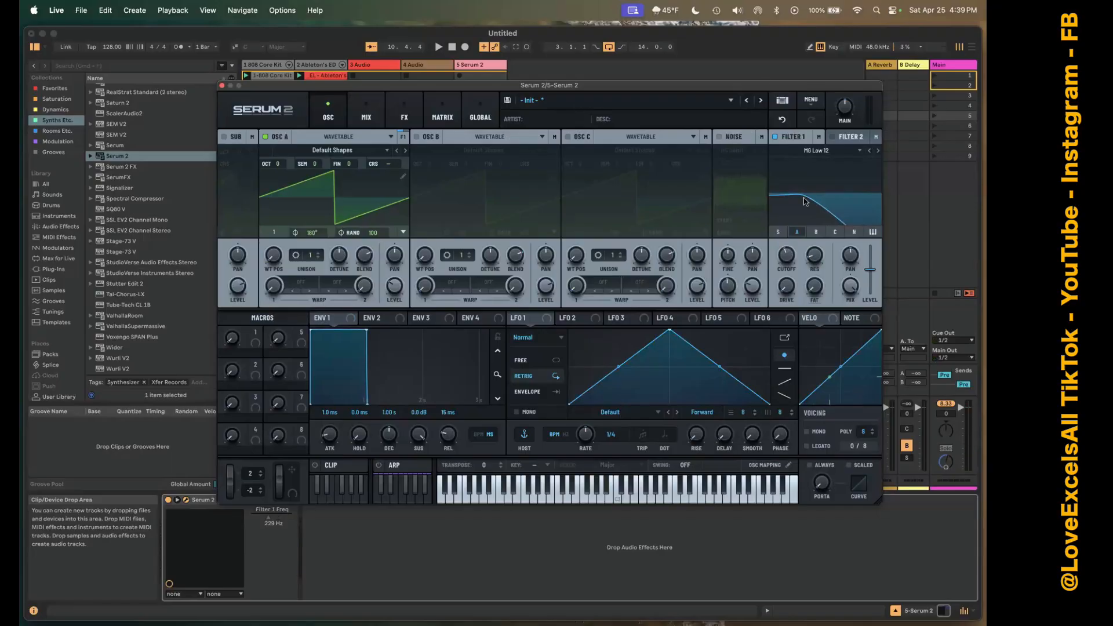
Add Serum 2's Filter 1 resonance and drive as controllable parameters in MIDI Map mode, raising both slightly.
click(852, 49)
click(814, 254)
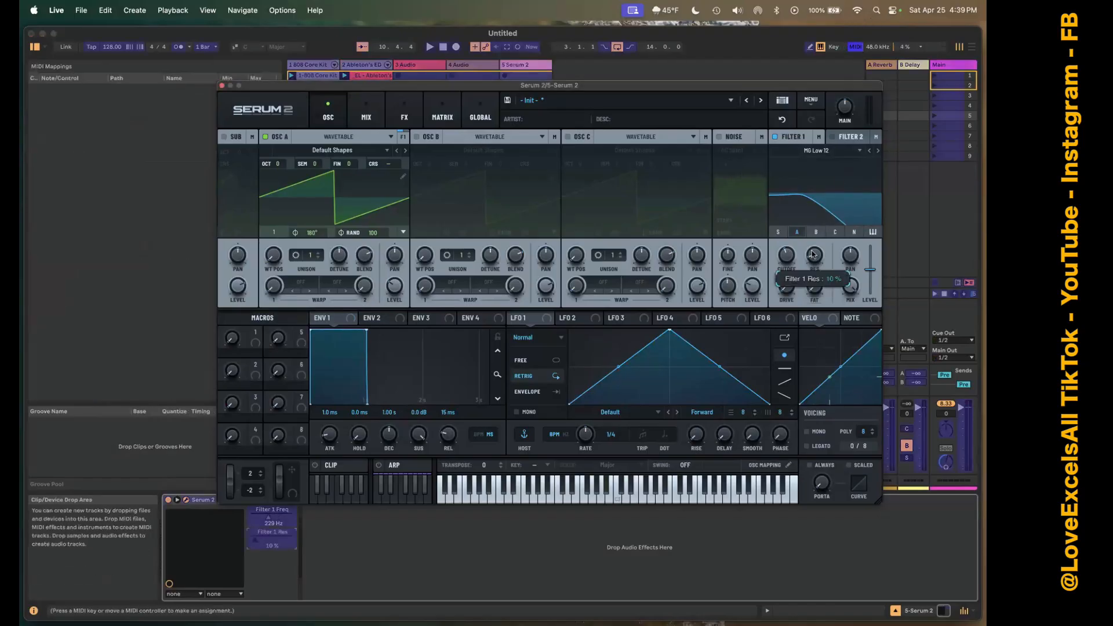
drag(812, 254, 813, 243)
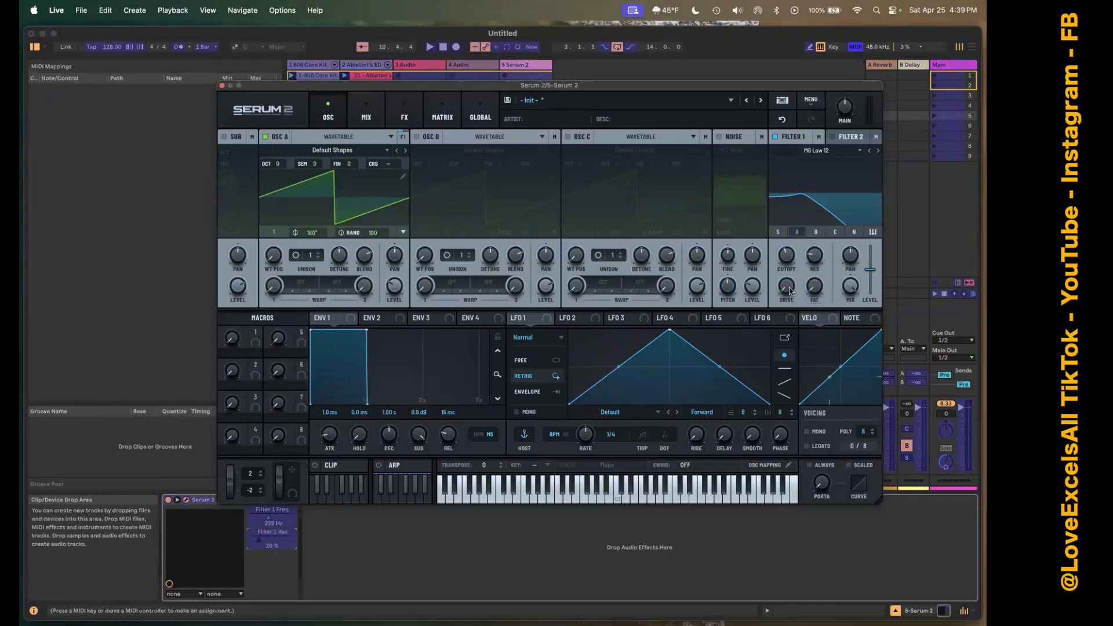
drag(789, 290, 789, 285)
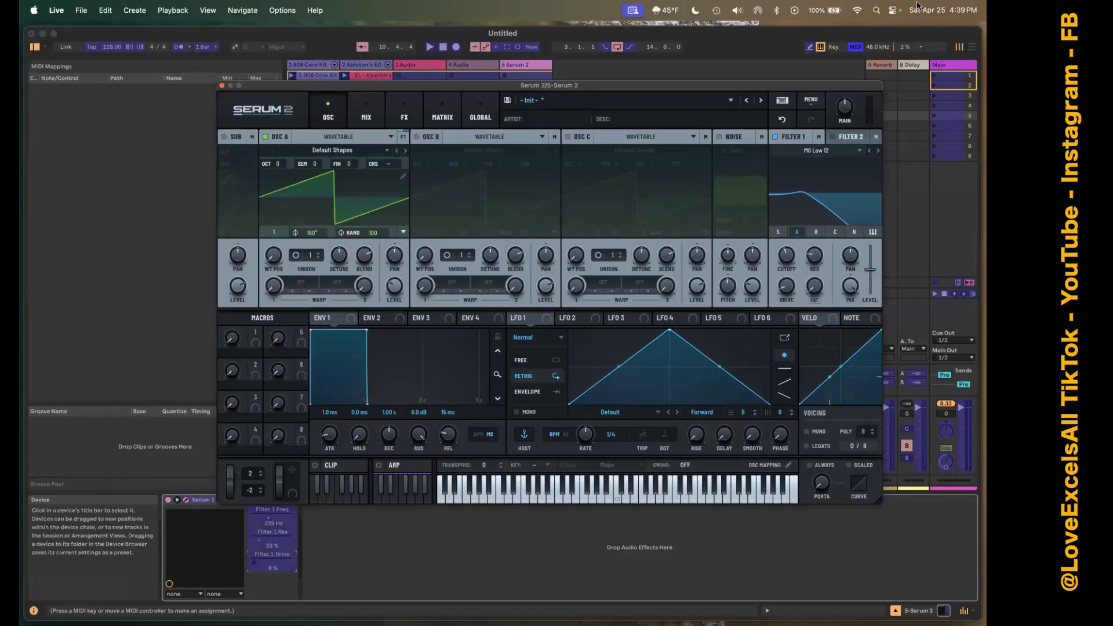
click(855, 48)
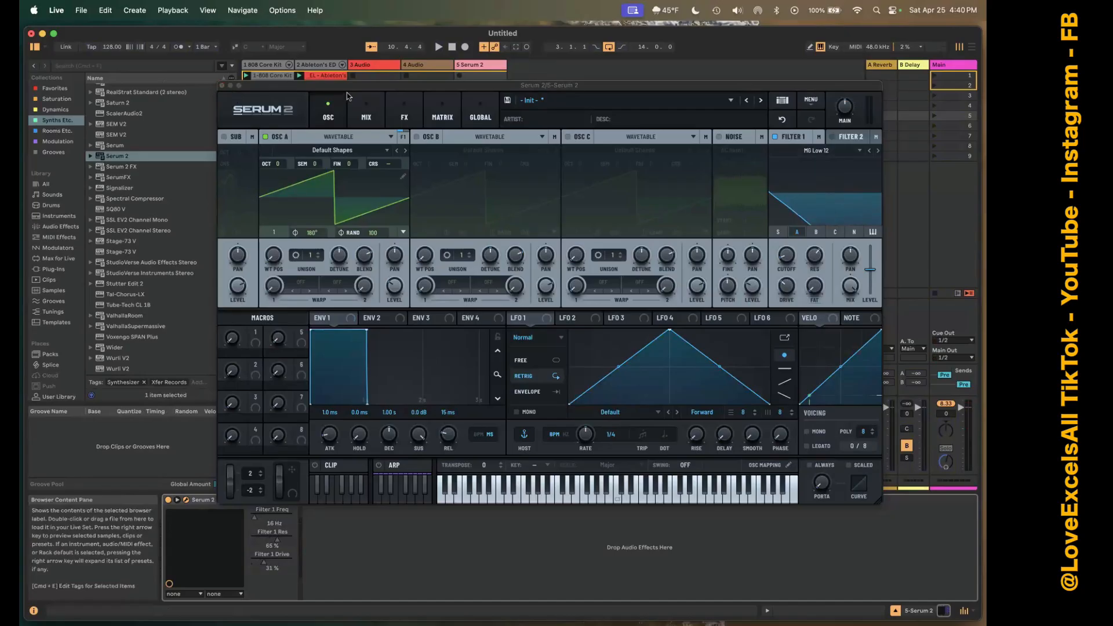
Close the Serum 2 window and lower the Serum 2 track's send to return A Reverb.
click(222, 85)
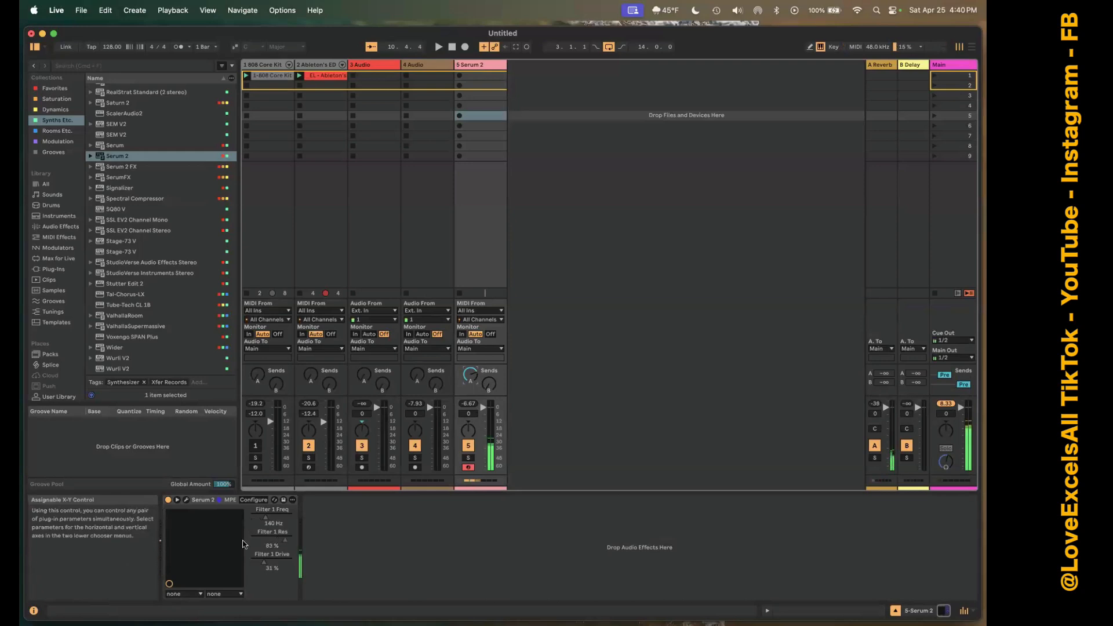
drag(470, 375, 469, 379)
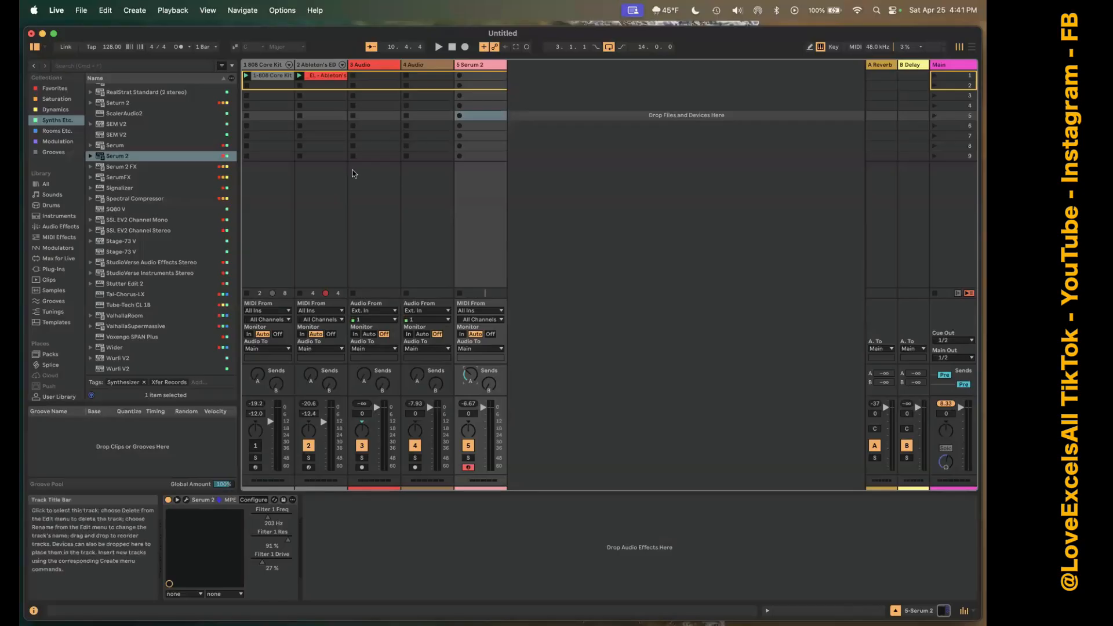
Insert a MIDI track after the 808 Core Kit track, and move the 808 Core Kit track between the two audio tracks.
click(276, 65)
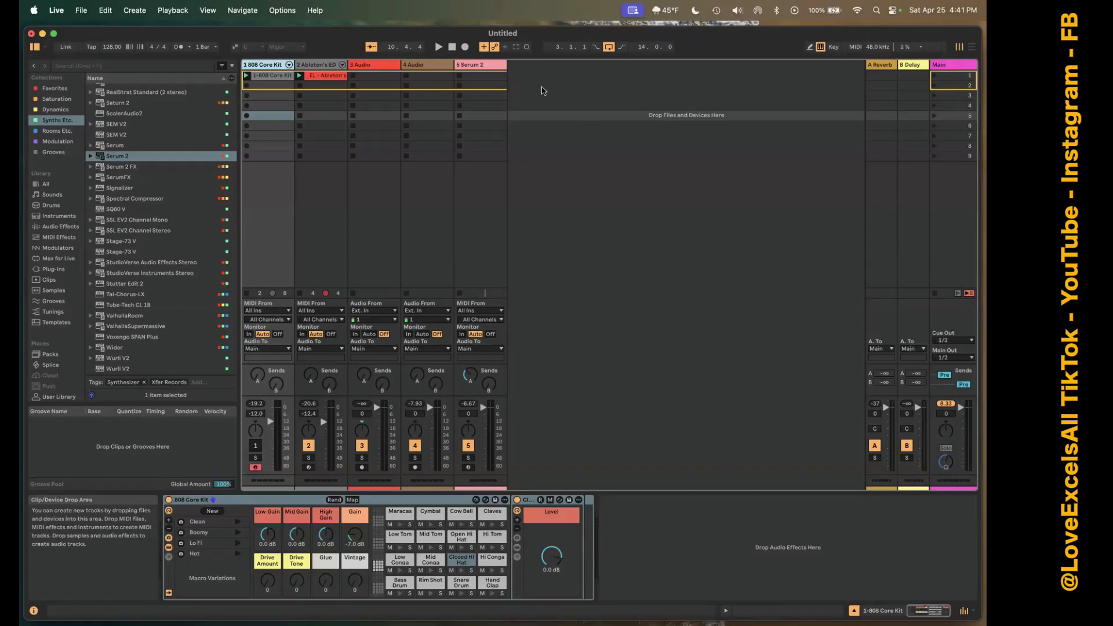
key(super+shift+t)
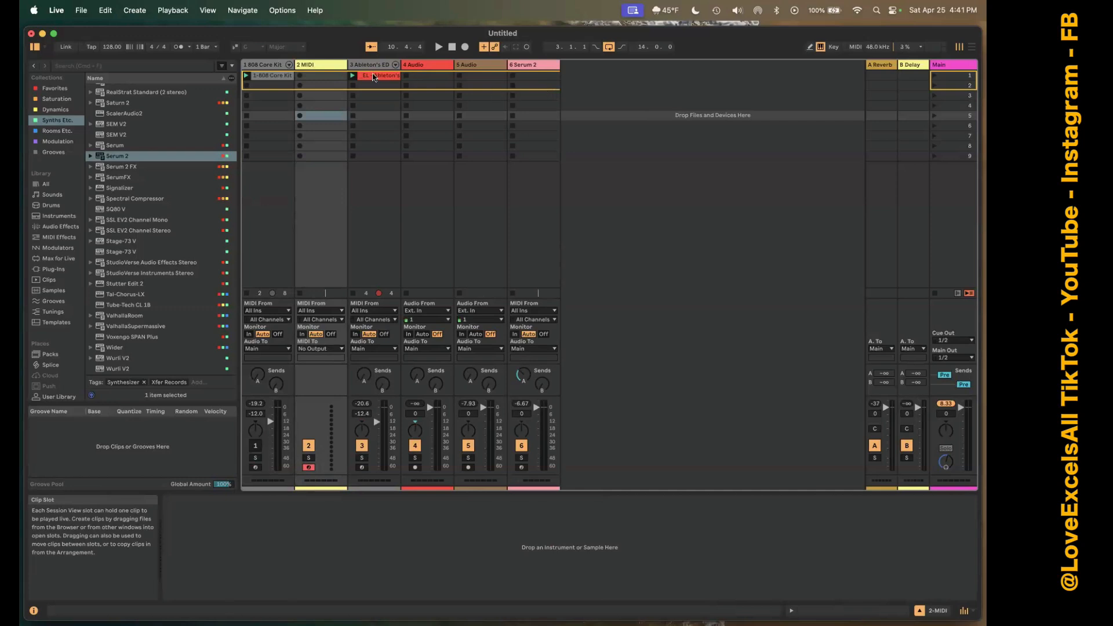
click(296, 67)
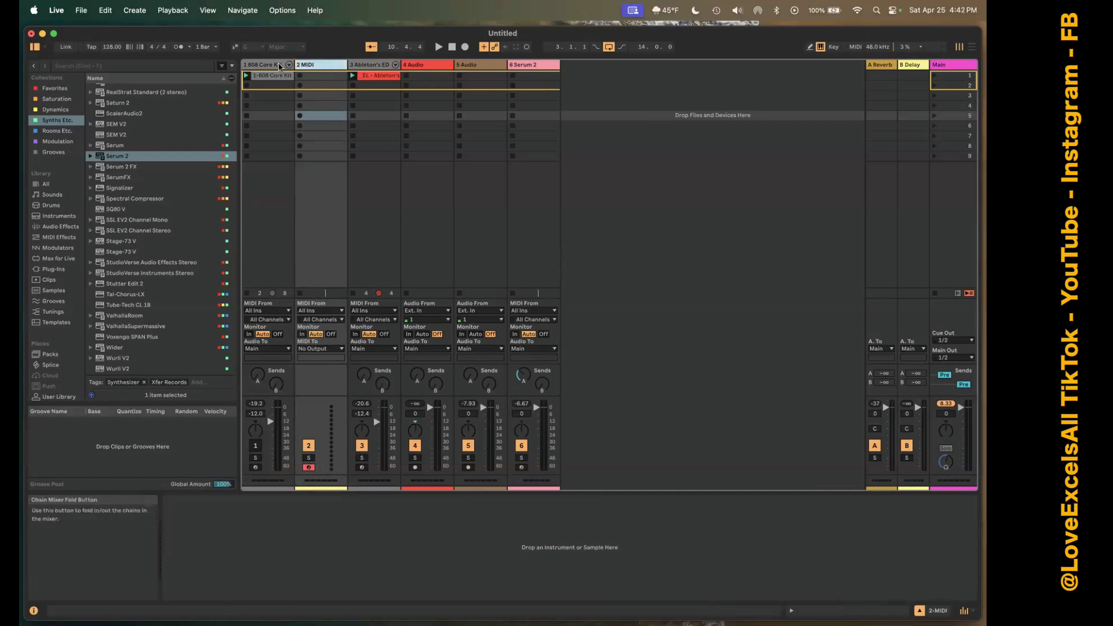
click(281, 67)
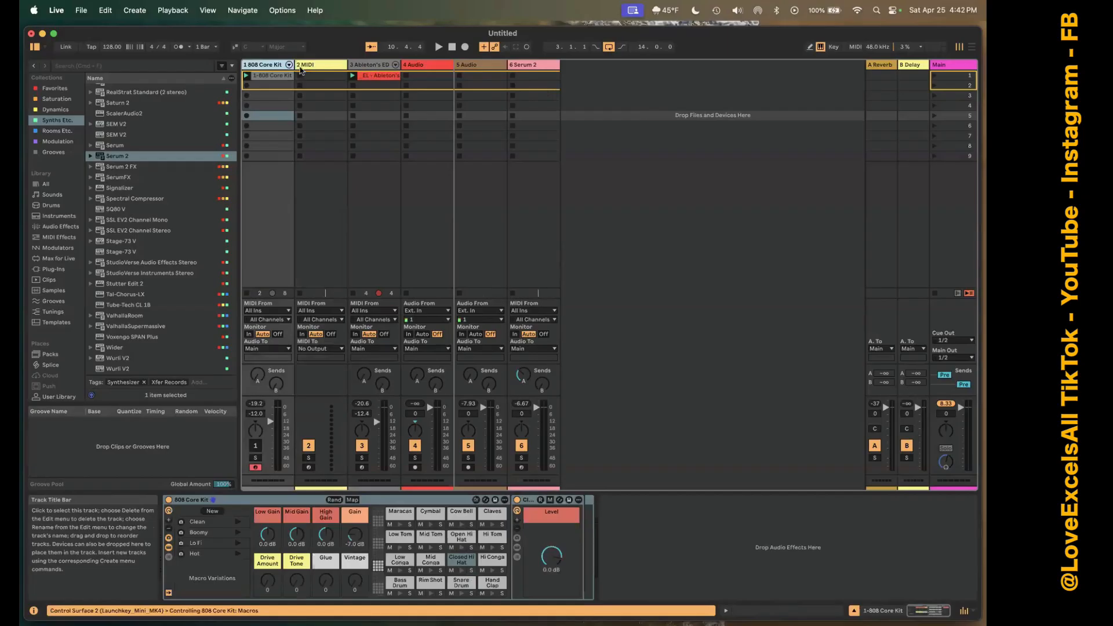
click(267, 66)
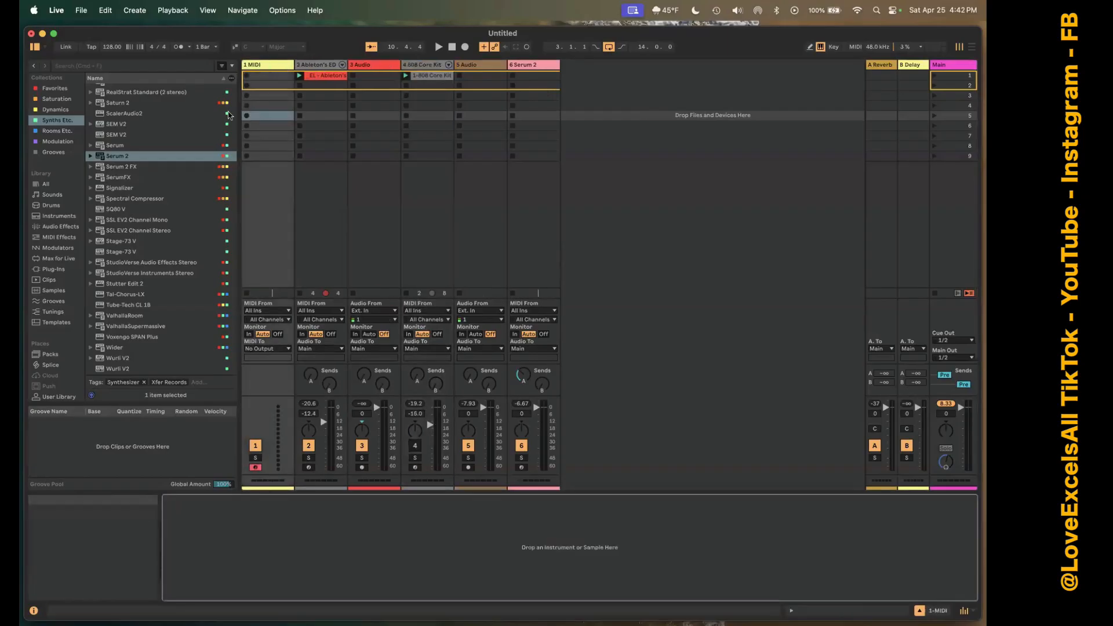
Load an empty Drum Rack from the Synths Etc. collection onto MIDI track 1.
scroll(180, 150, up, 20)
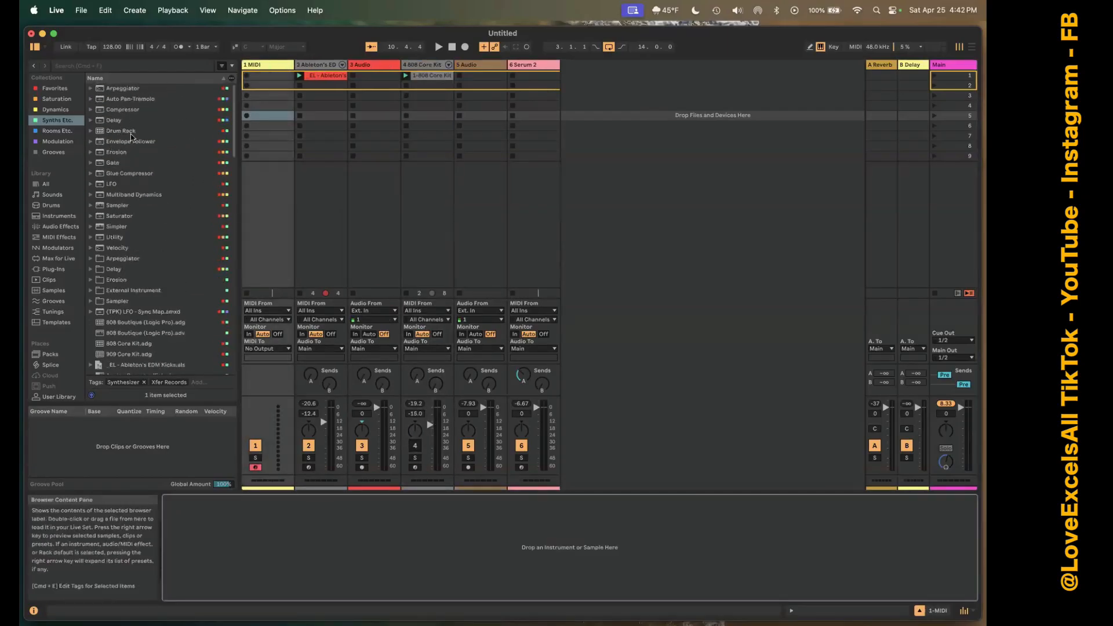
drag(122, 131, 265, 211)
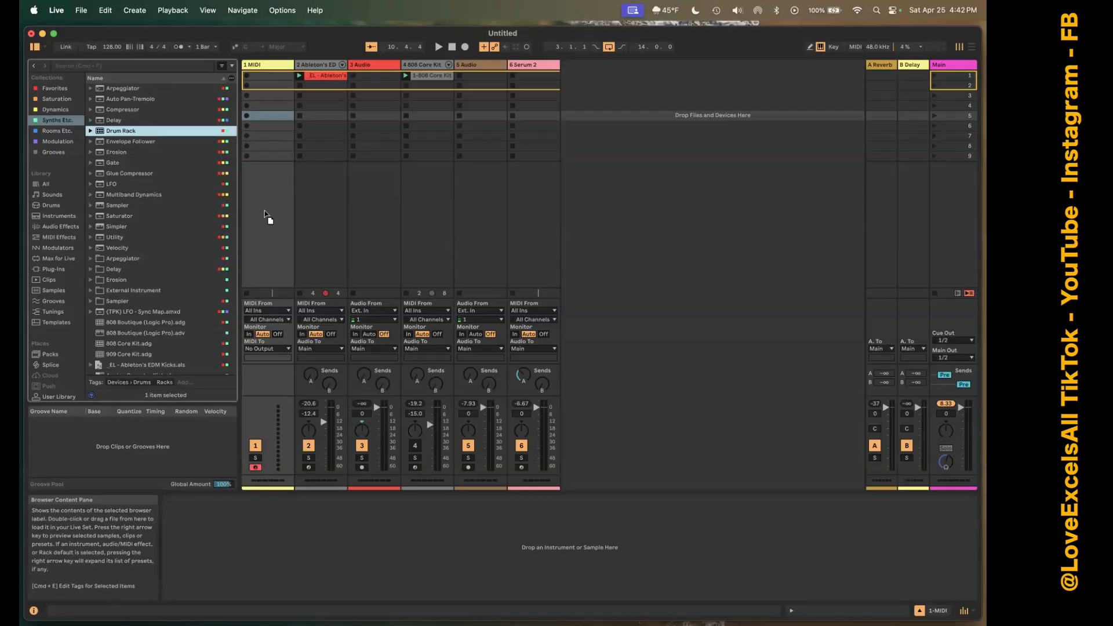
drag(265, 216, 259, 560)
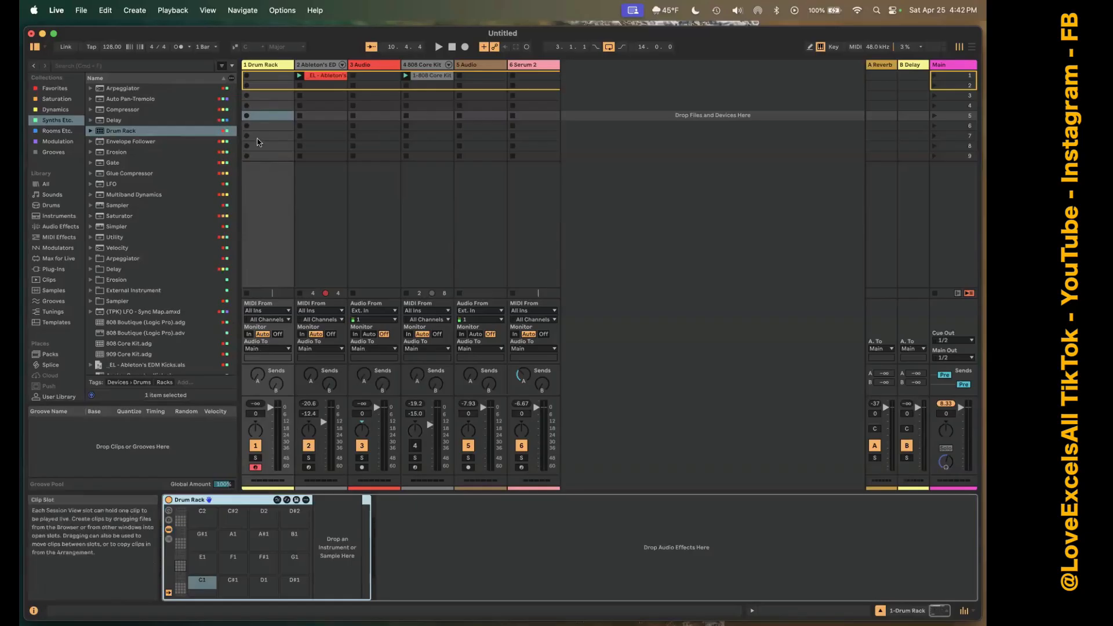
Delete the Drum Rack from the first MIDI track and load an empty Drum Rack onto it again.
key(Delete)
click(253, 65)
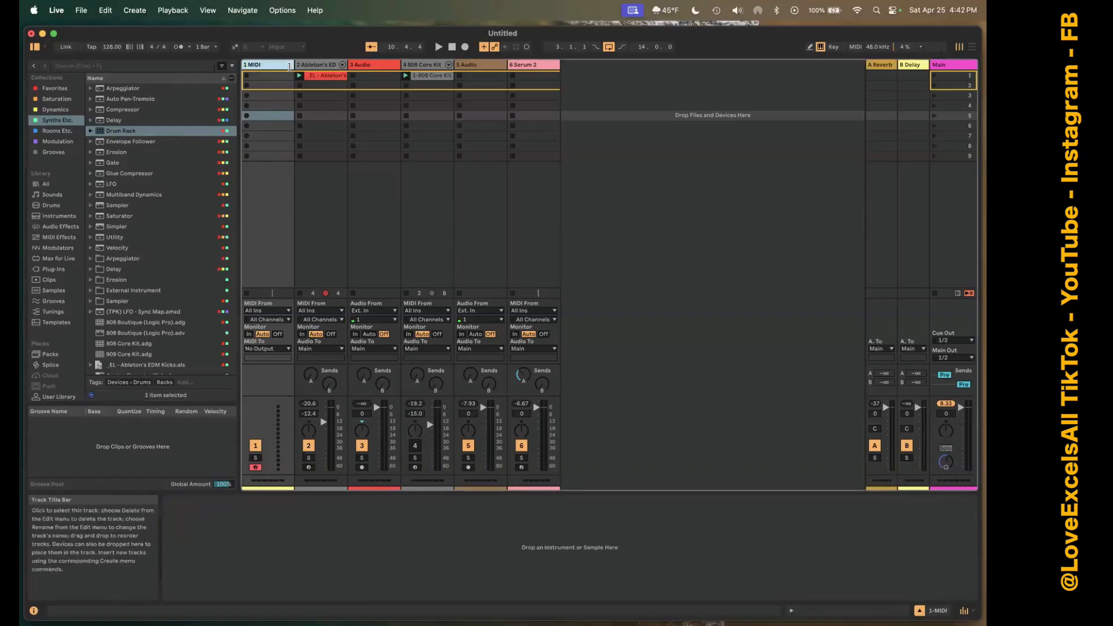
double_click(163, 130)
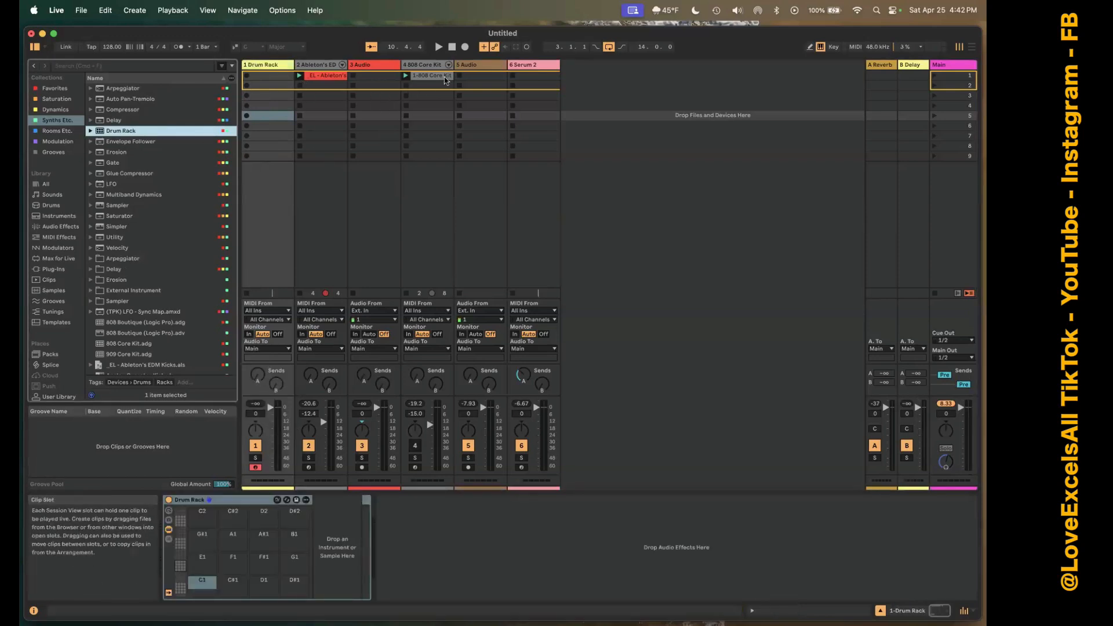
Try replacing the rack on the Ableton's EDM Kicks track with an empty Drum Rack, and undo the replacement.
click(324, 63)
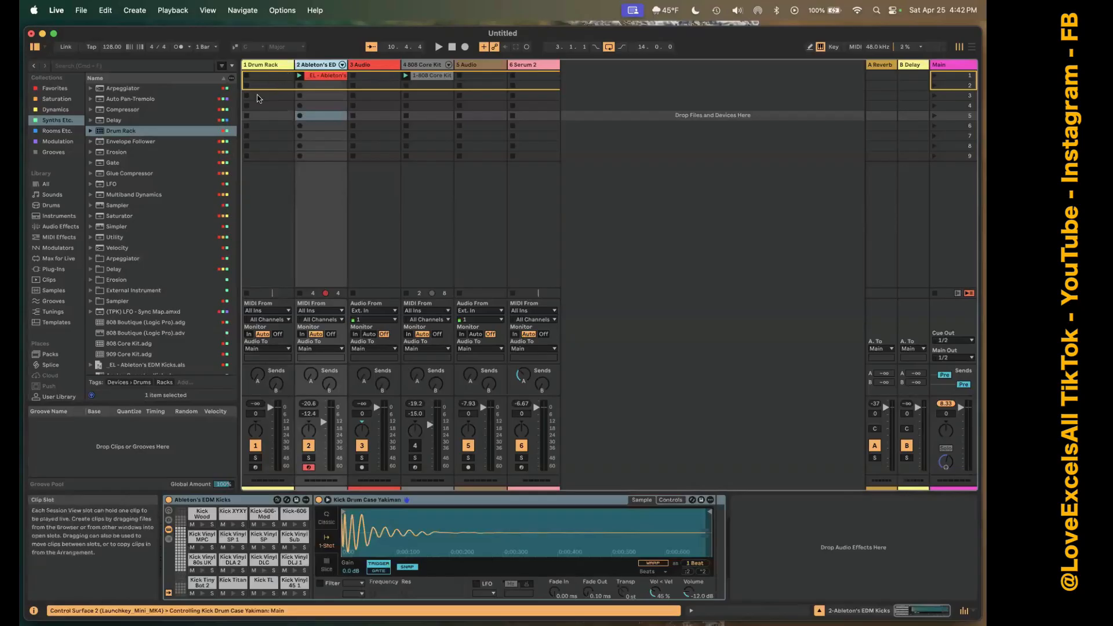
double_click(122, 131)
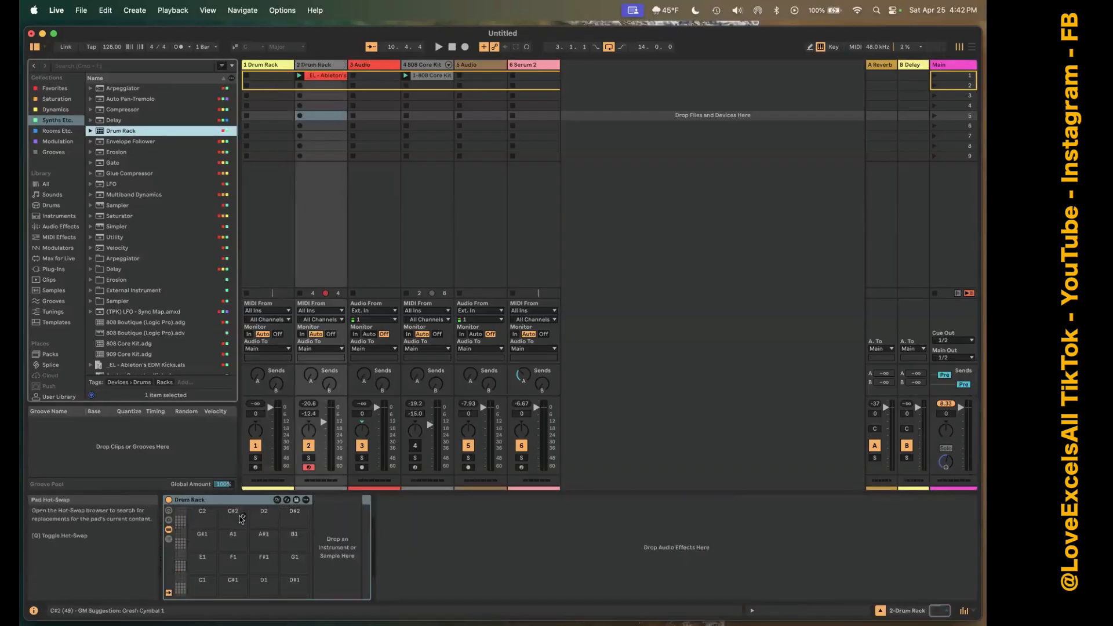
key(super+z)
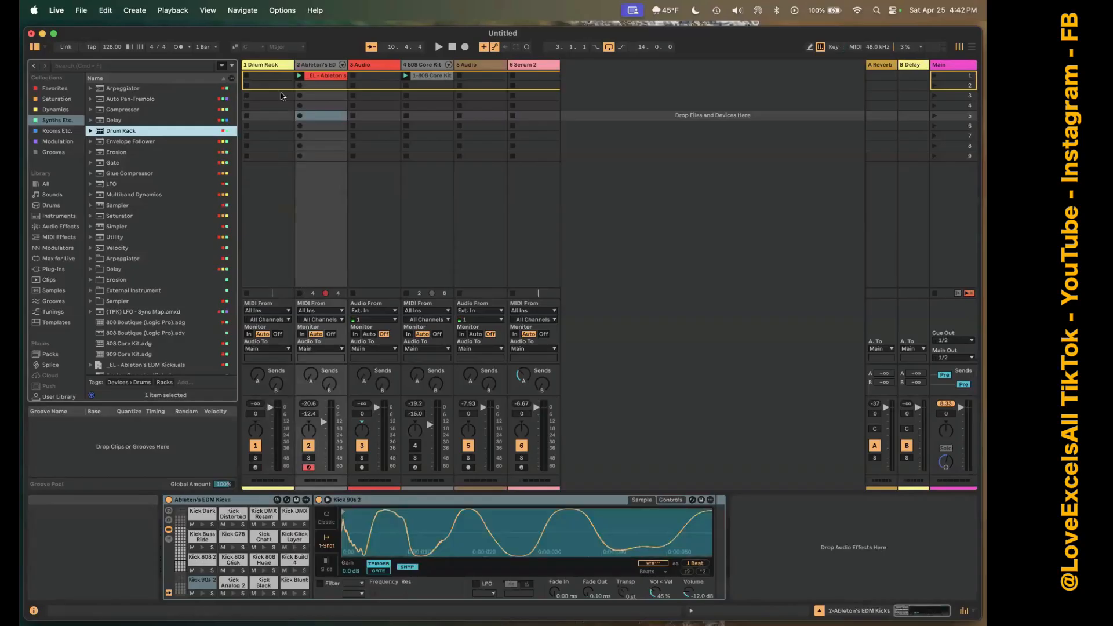
Compare the empty Drum Rack on track 1 with the filled racks on the Ableton's EDM Kicks and 808 Core Kit tracks.
click(267, 64)
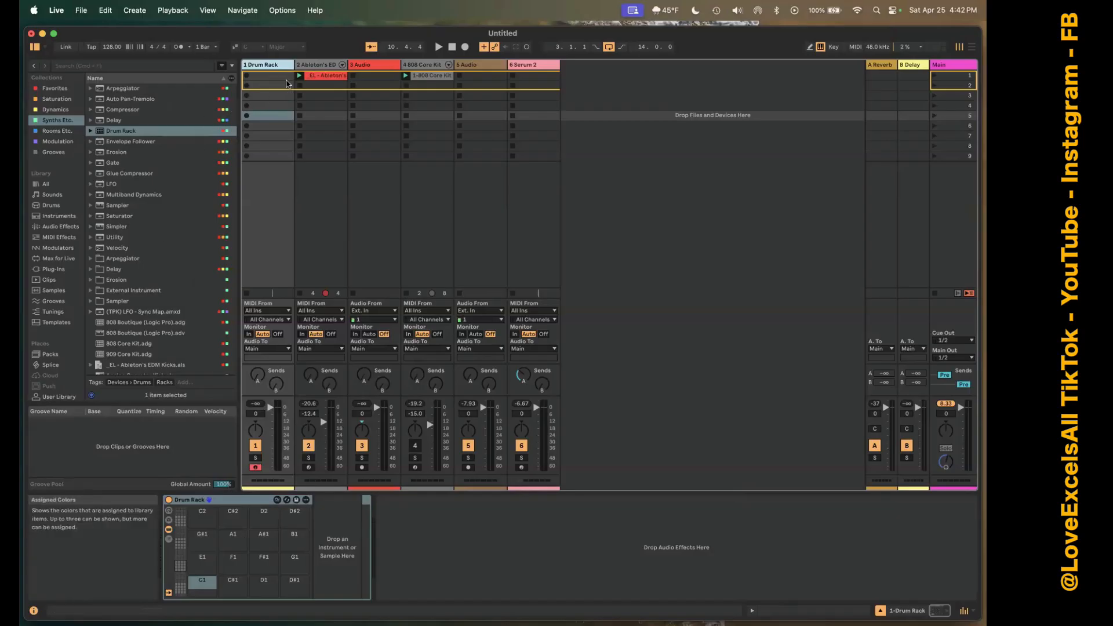
click(317, 68)
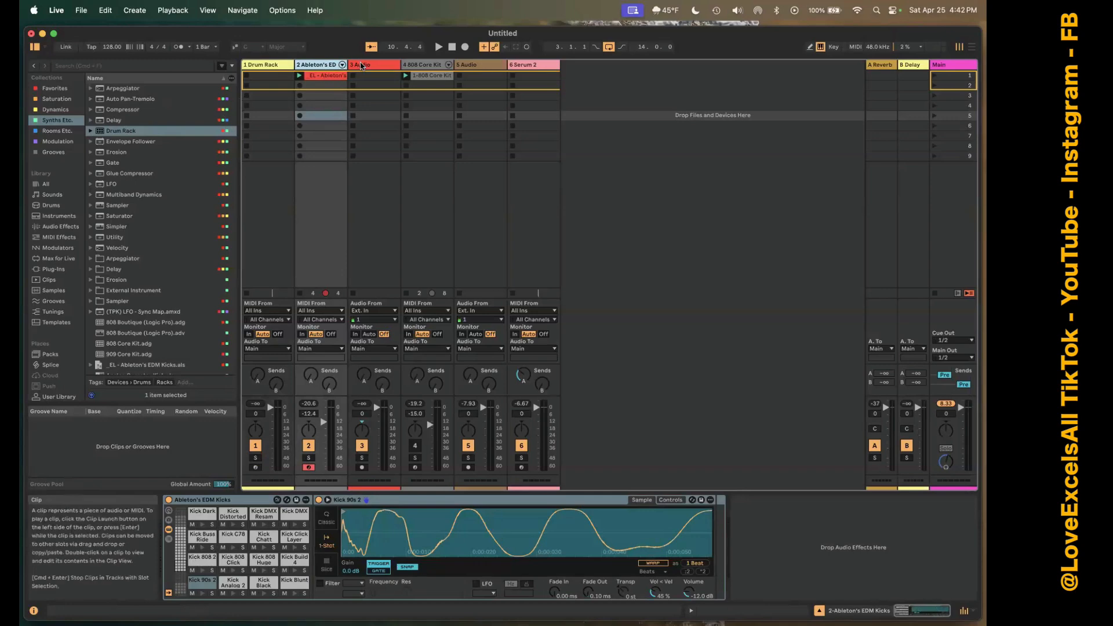
click(426, 65)
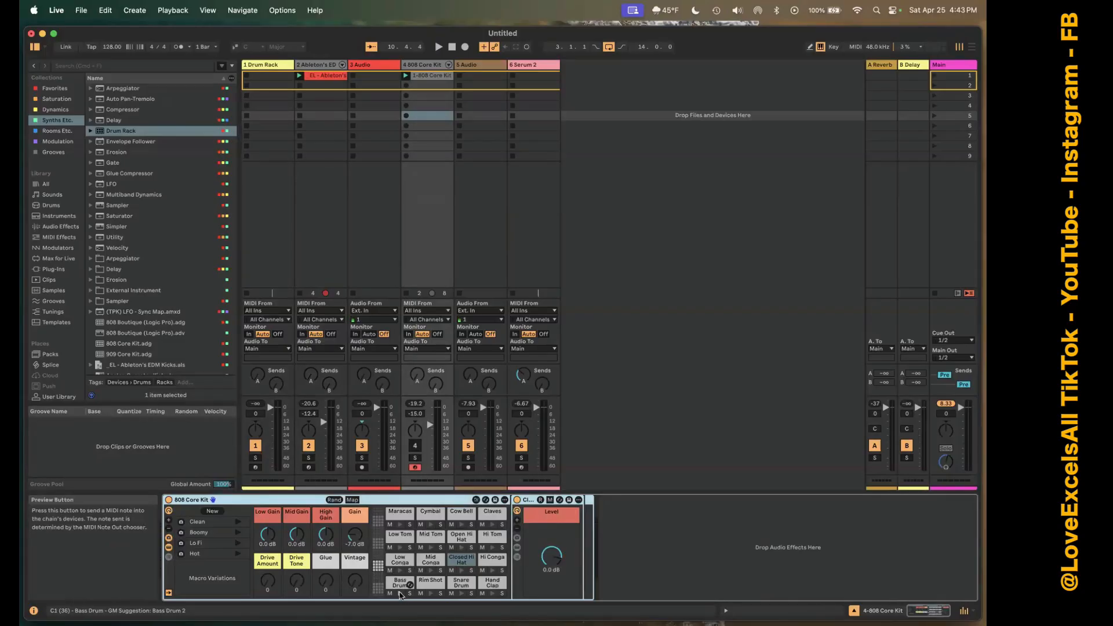
Activate the muted 808 Core Kit track and audition its bass drum and snare drum pads.
click(399, 591)
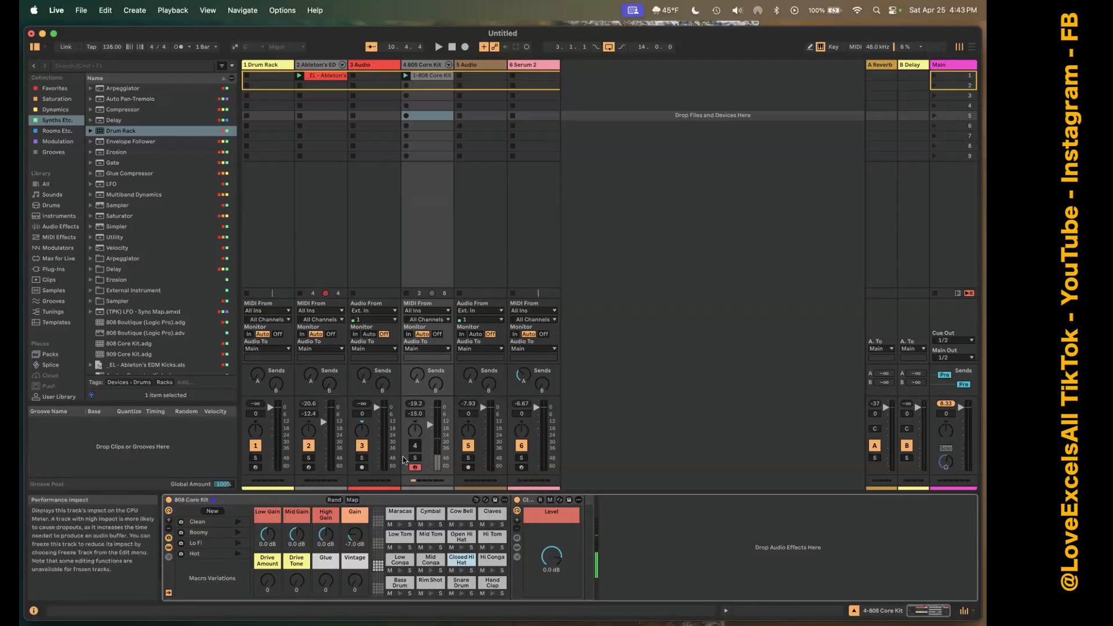
click(415, 445)
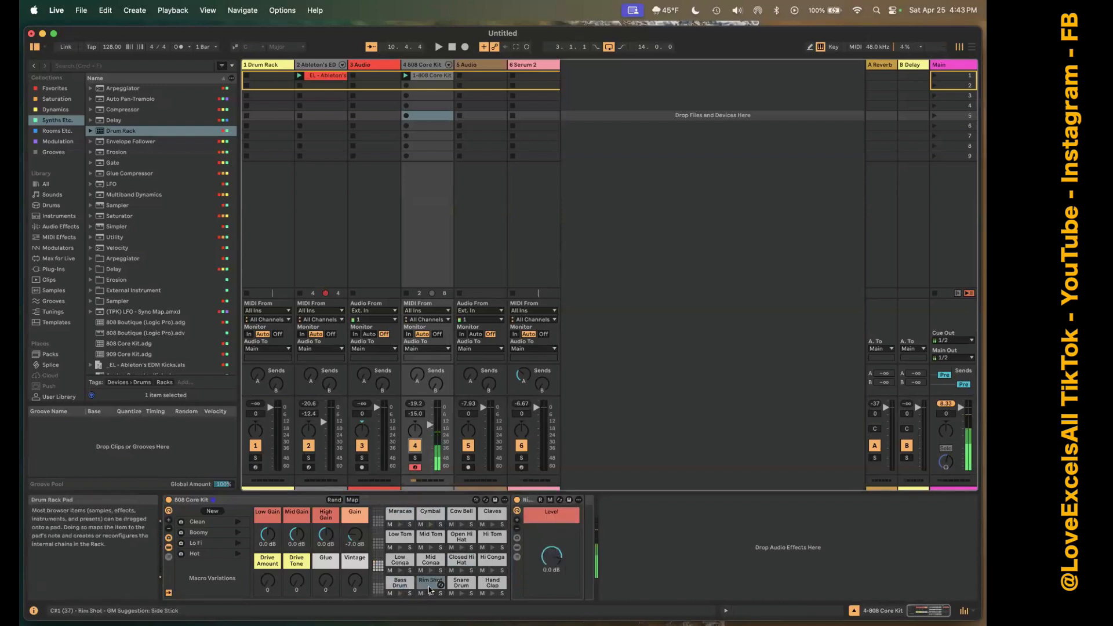
click(461, 583)
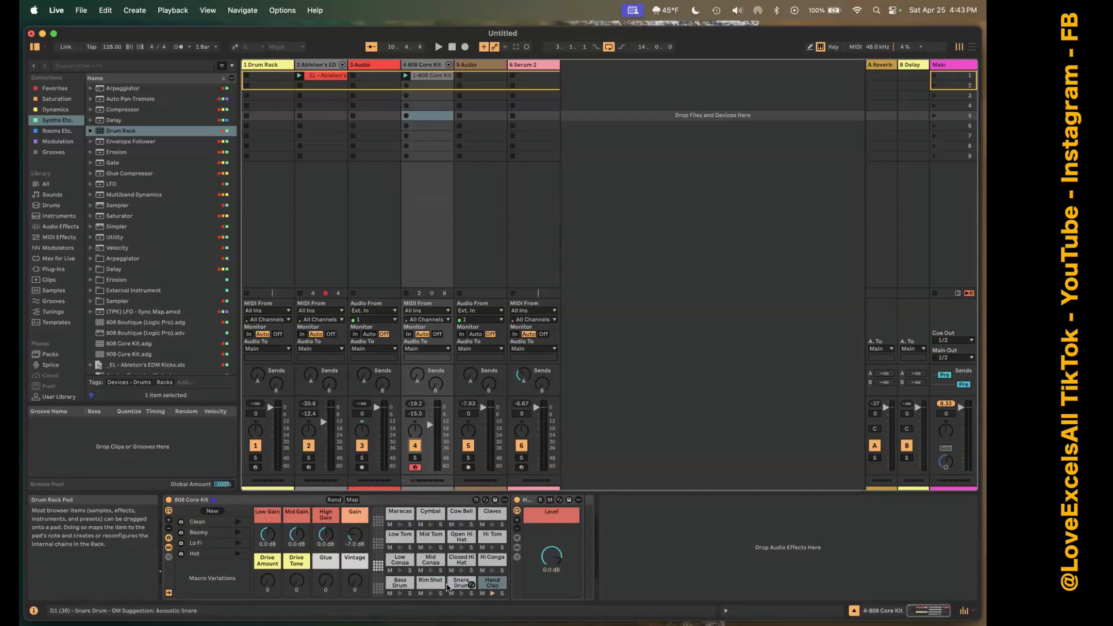
Play the 808 Core Kit's closed hi-hat, low tom, open hi-hat and cow bell pads to hear their sounds.
key(d)
key(t)
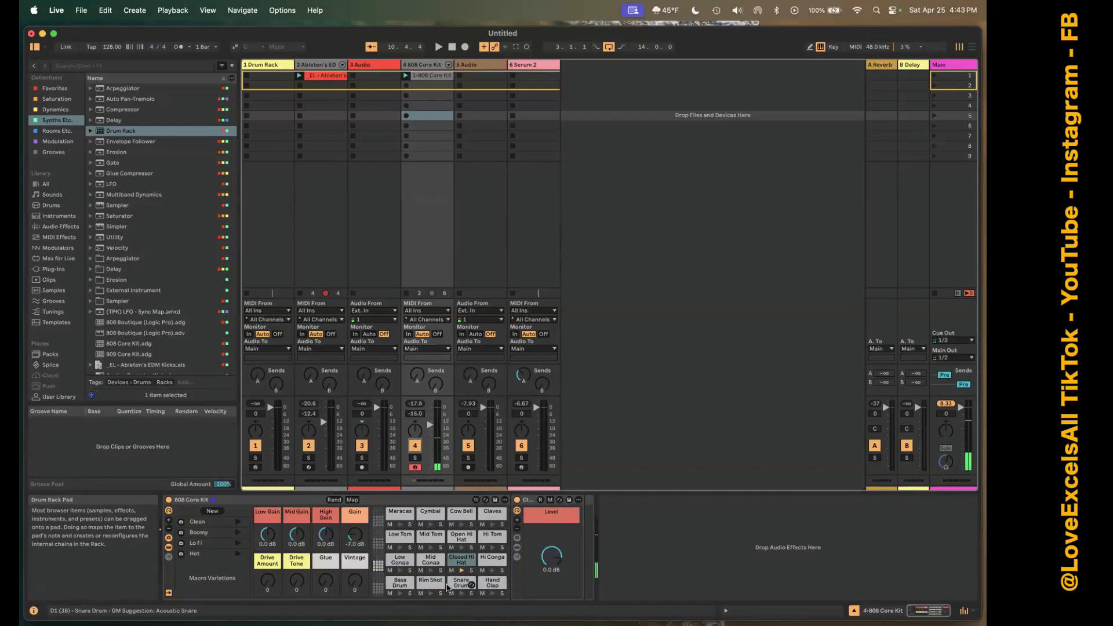
key(y)
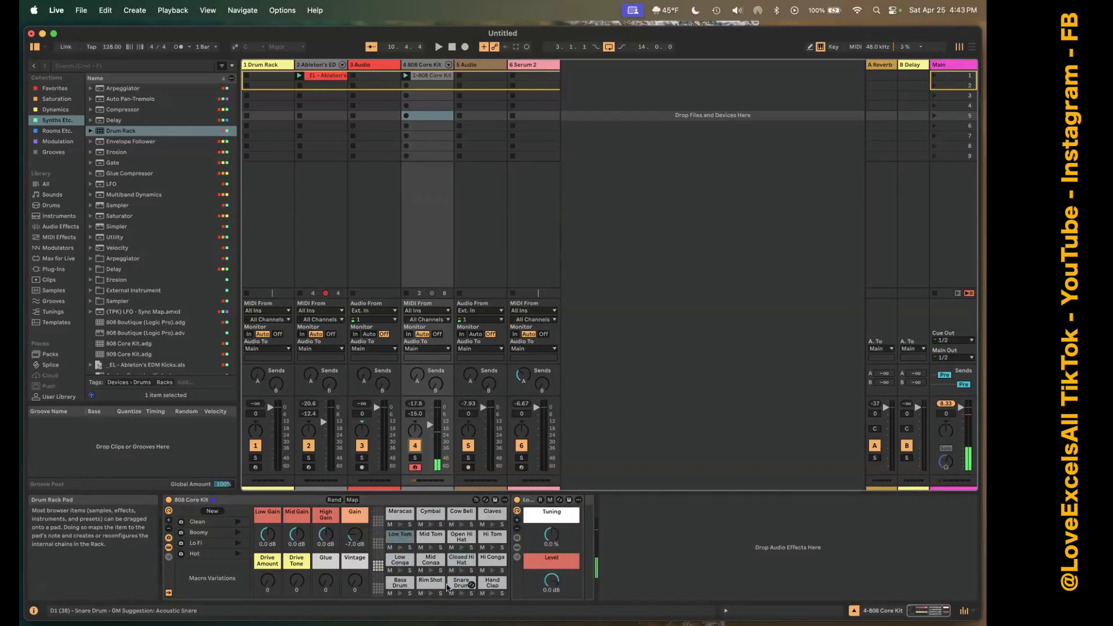
key(u)
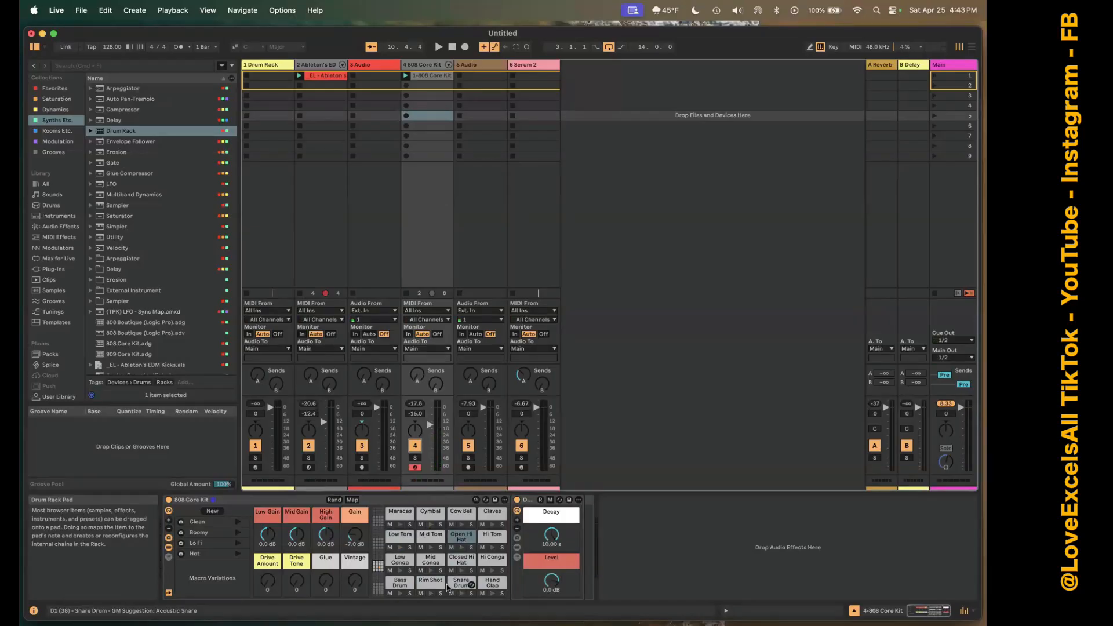
key(t)
key(y)
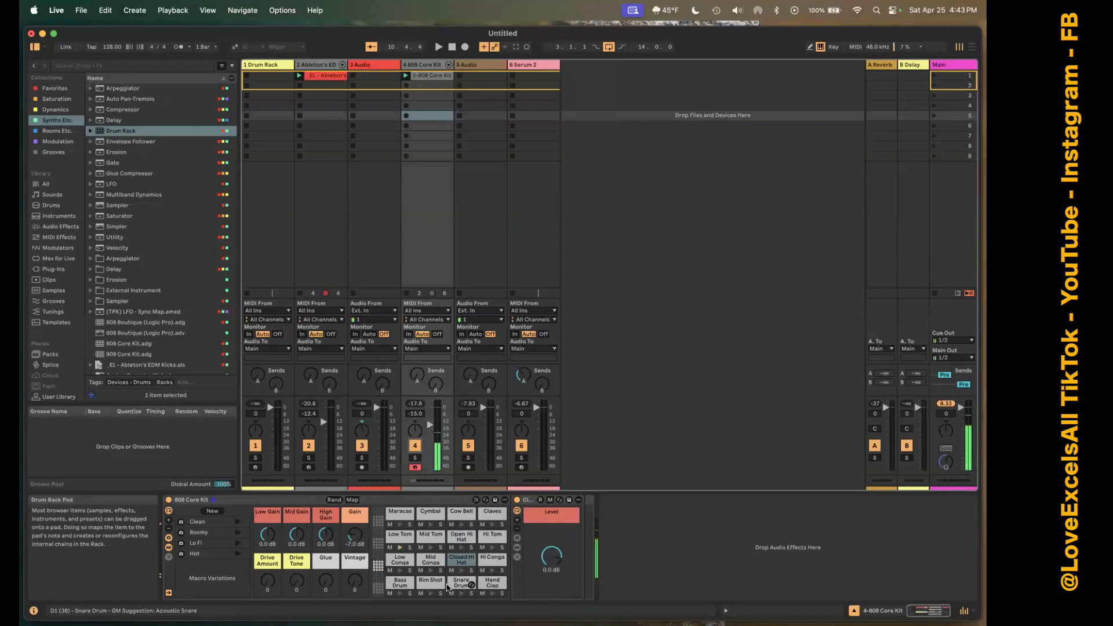
key(u)
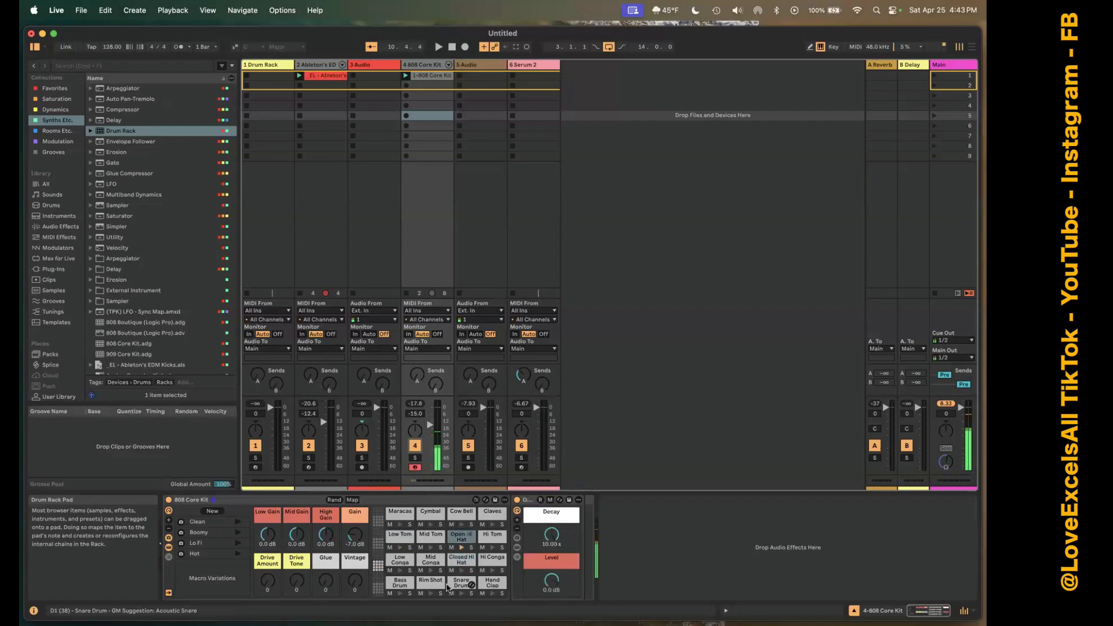
key(y)
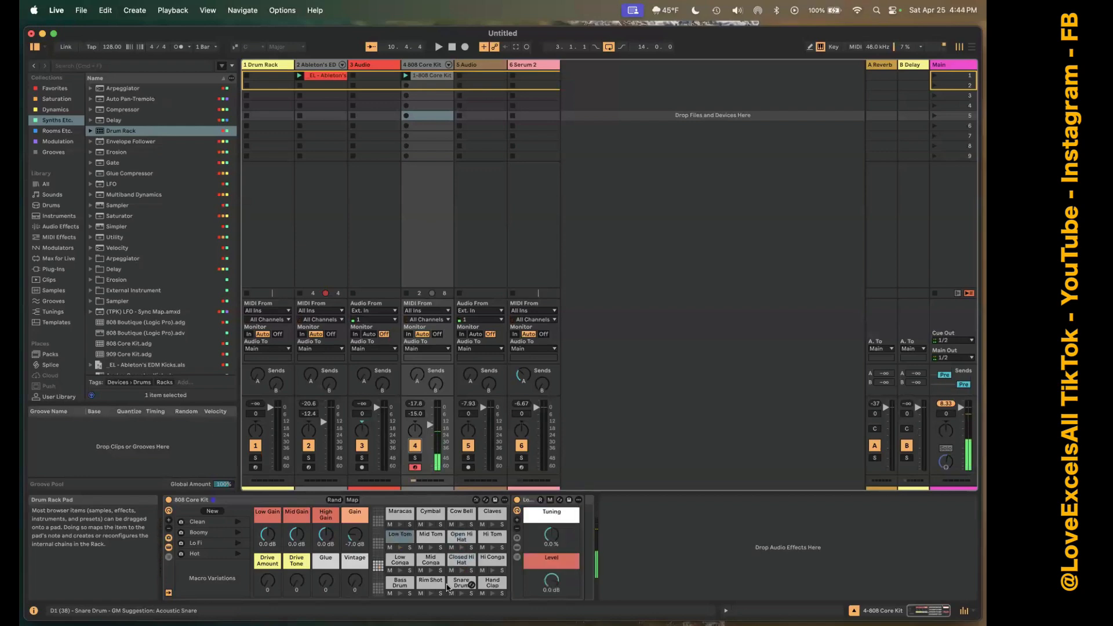
key(u)
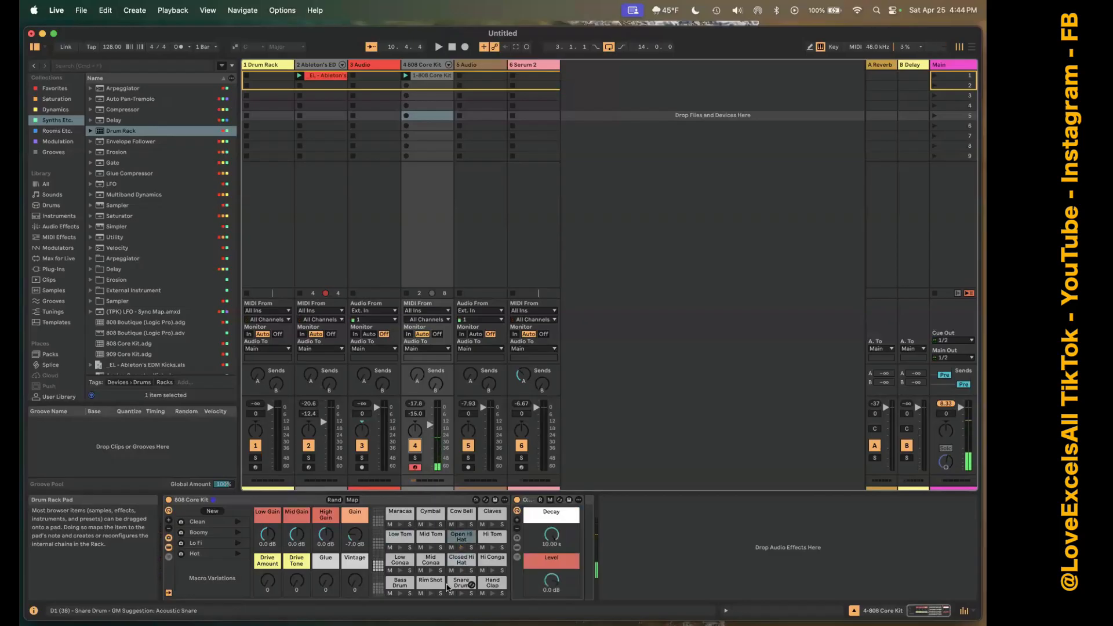
key(l)
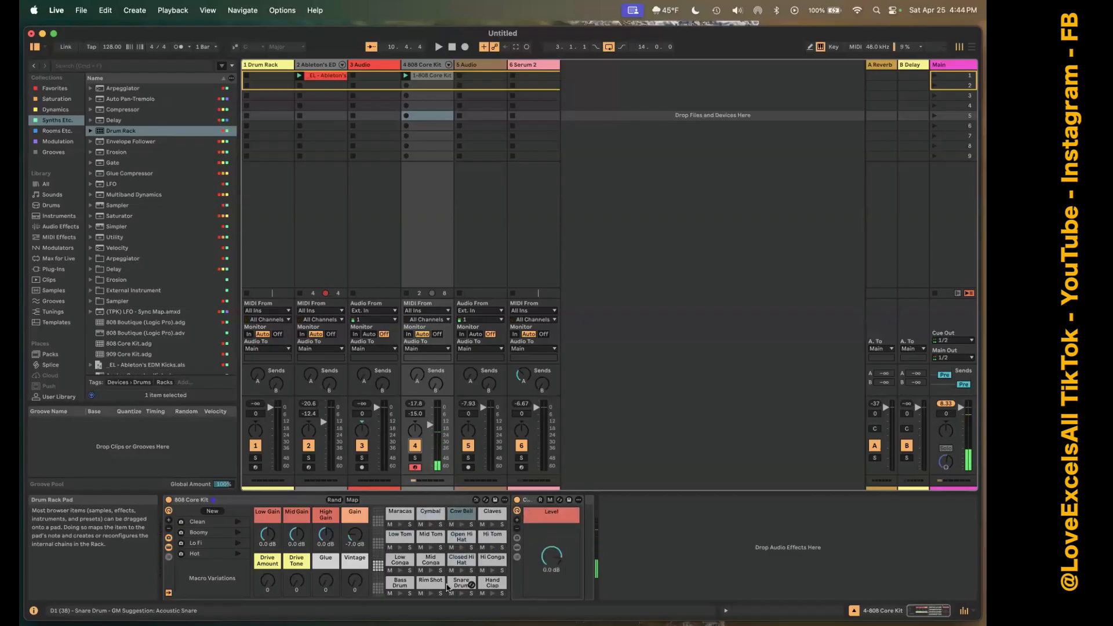
key(p)
key(semicolon)
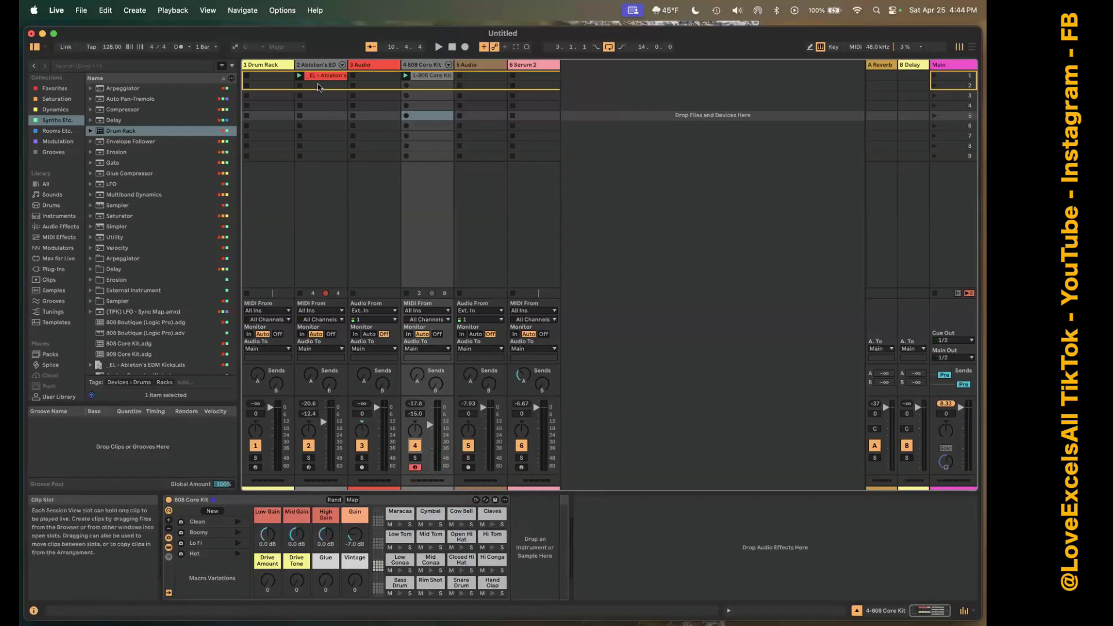
Review the empty Drum Rack, and listen to the 808 Core Kit track during clip playback with that track selected.
click(275, 66)
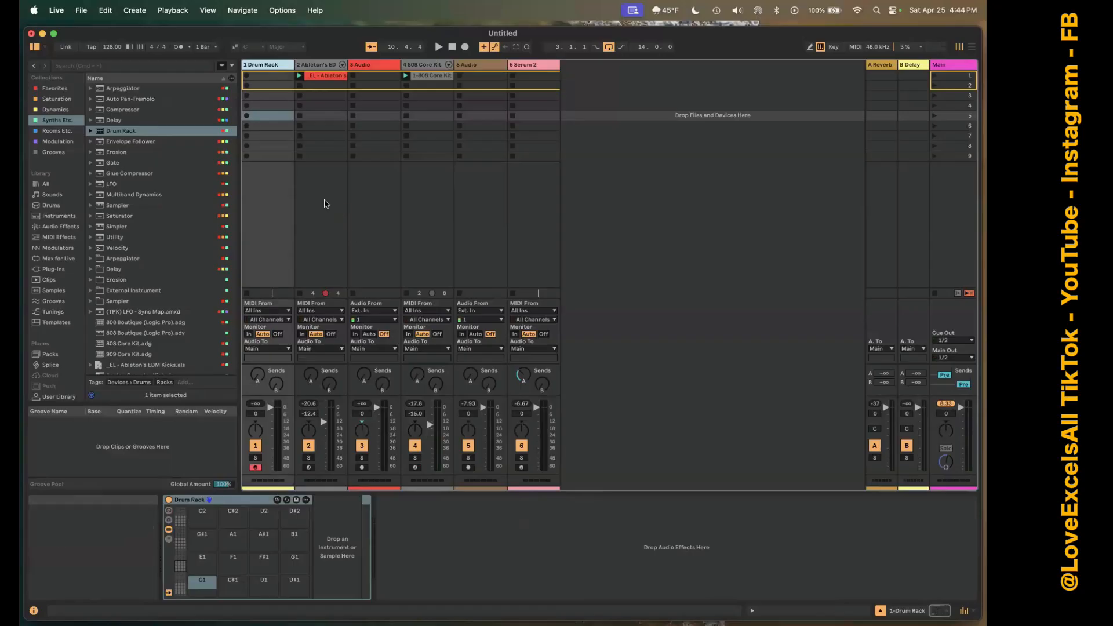
click(423, 68)
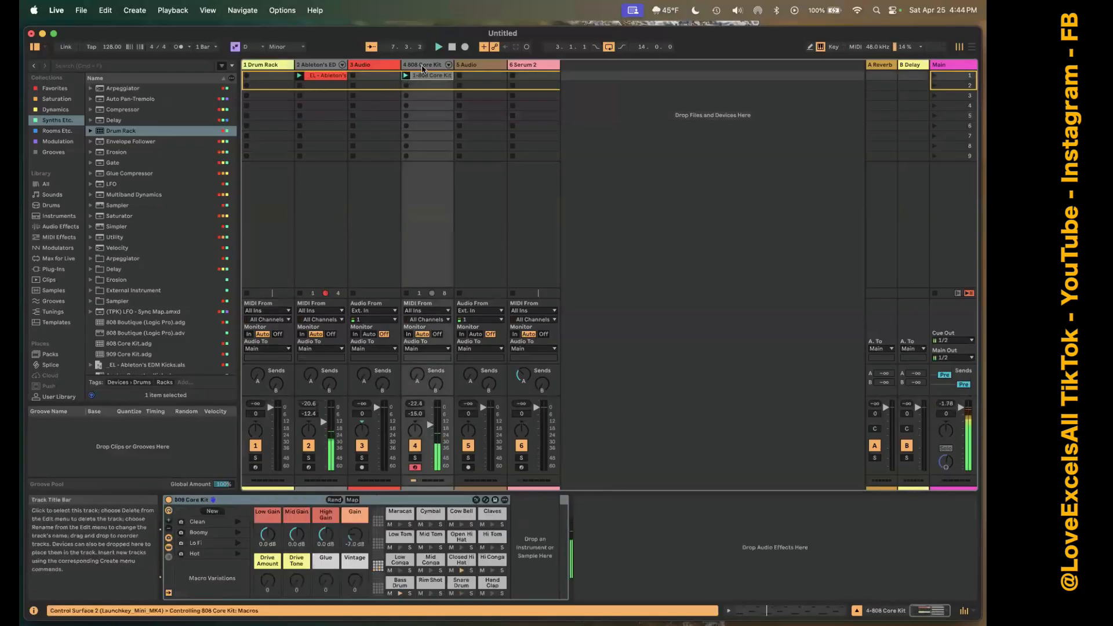
right_click(422, 67)
click(415, 68)
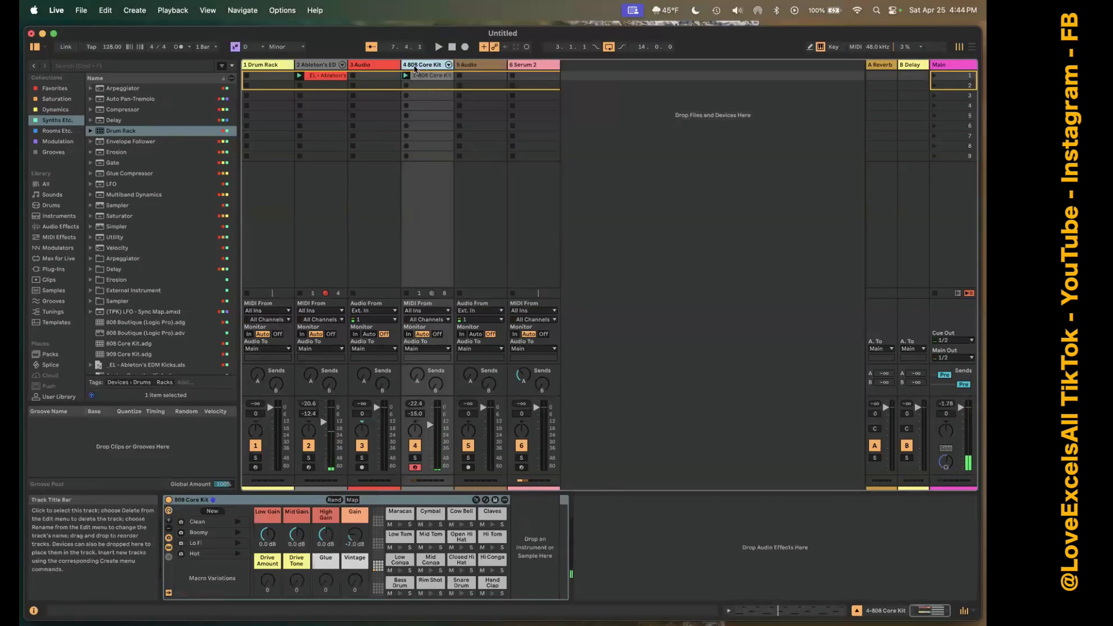
Try the 606, 707 and 909 Core Kits from the Drums library in turn on the 808 Core Kit track.
scroll(58, 237, down, 3)
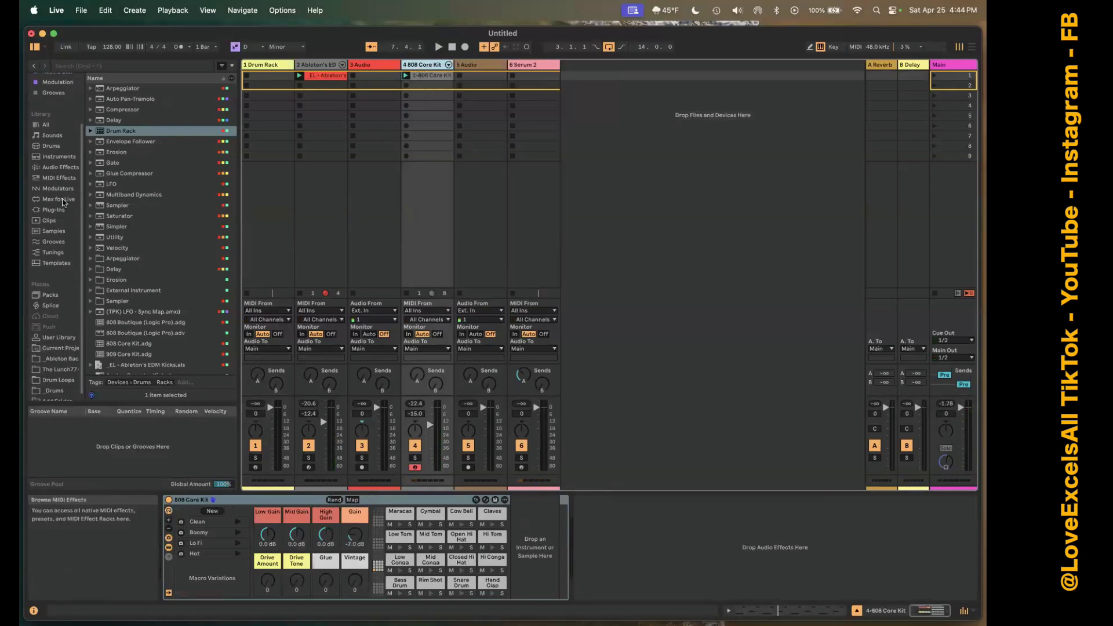
click(56, 146)
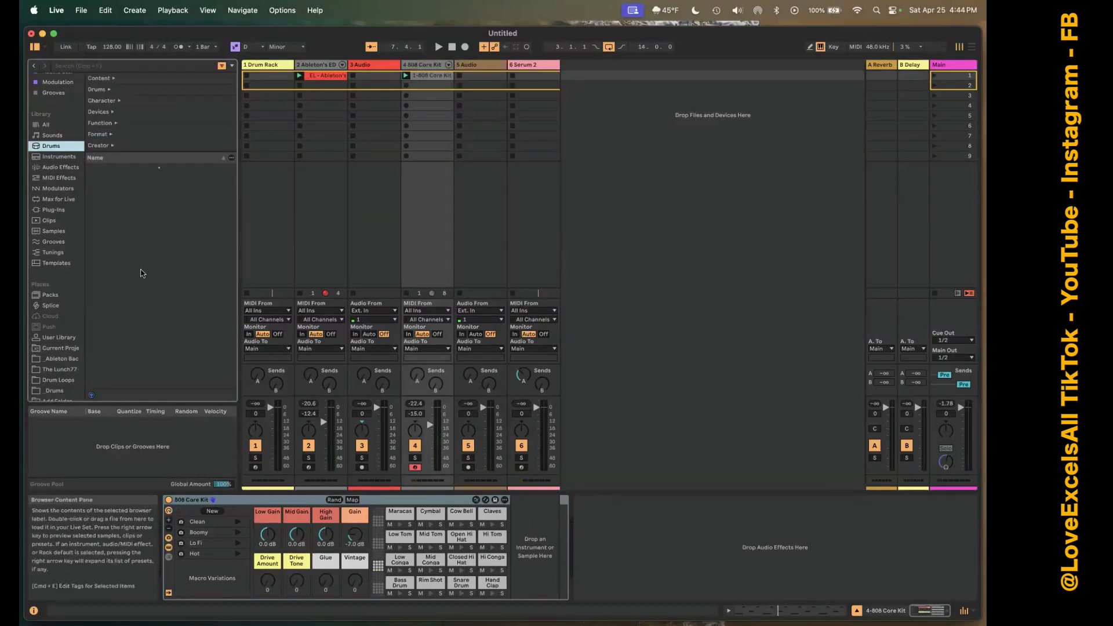
click(128, 210)
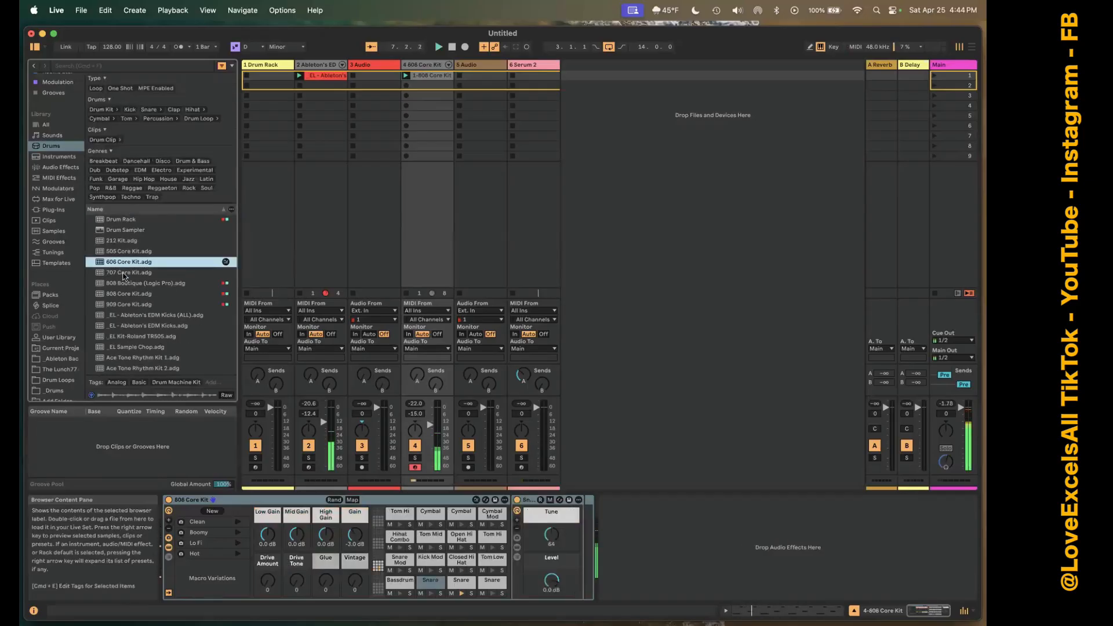
click(122, 271)
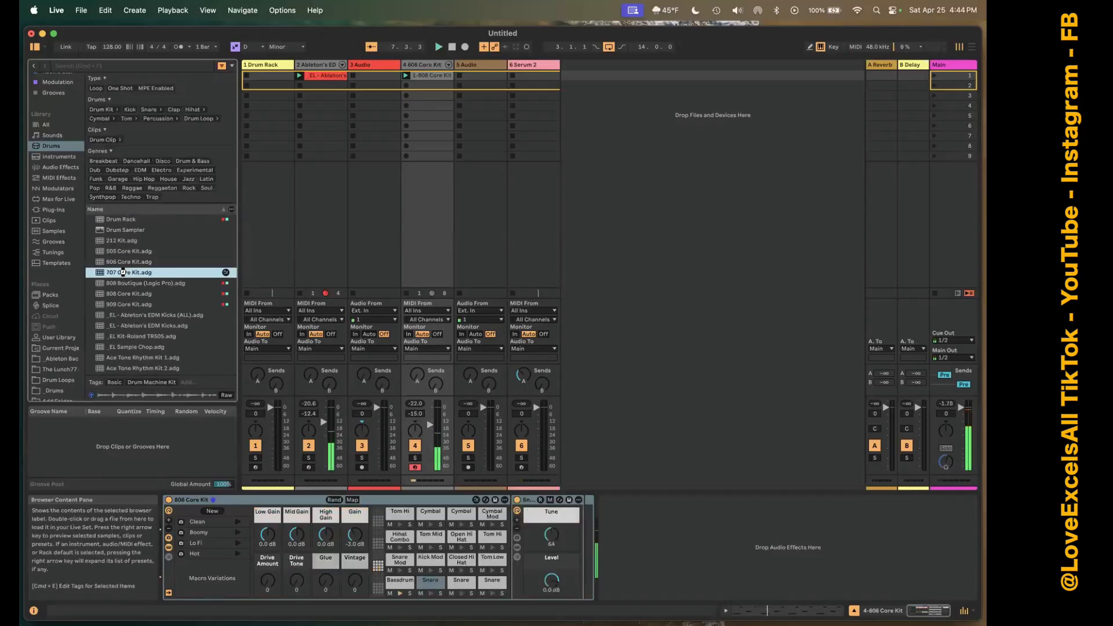
click(126, 303)
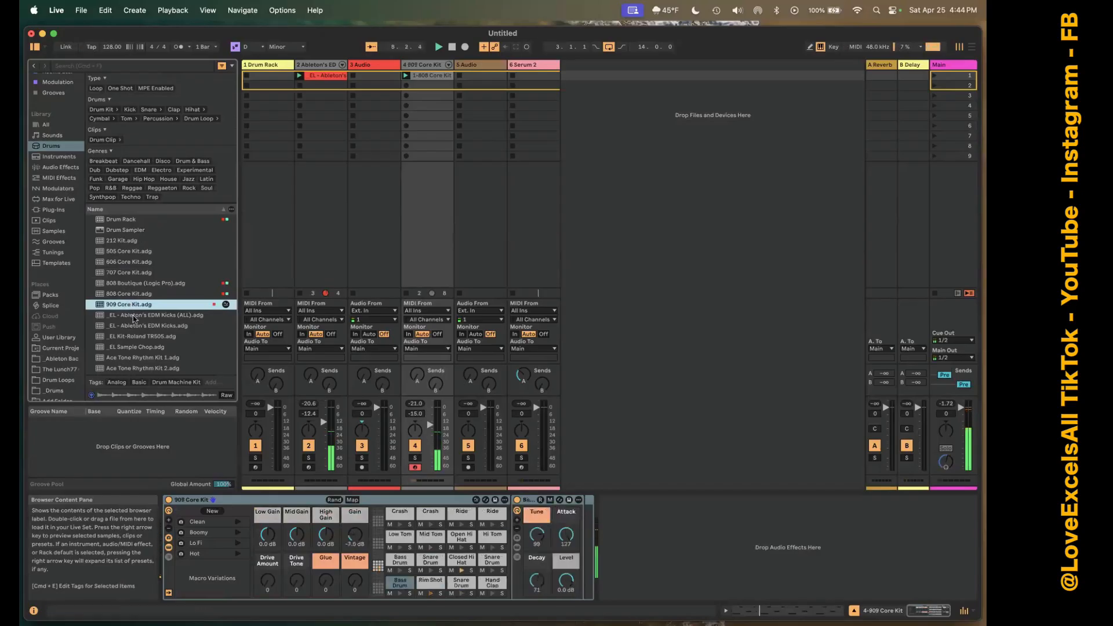
Swap the kit on track 4 for the 505 Core Kit and the Focus Kit to hear the clip with each.
scroll(133, 313, down, 3)
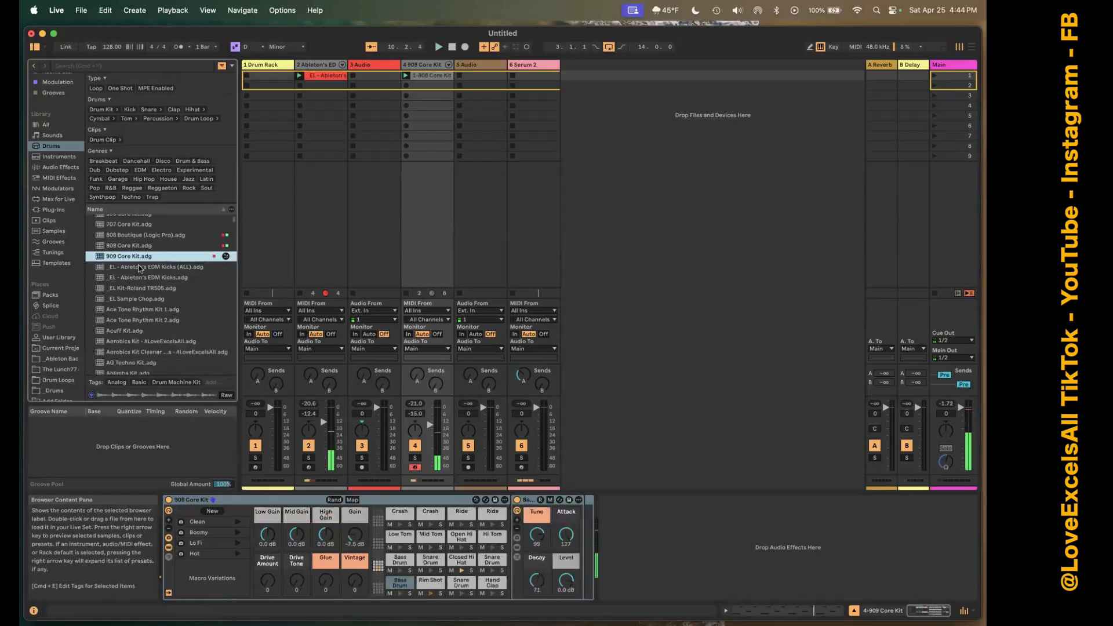
scroll(124, 249, up, 3)
click(123, 239)
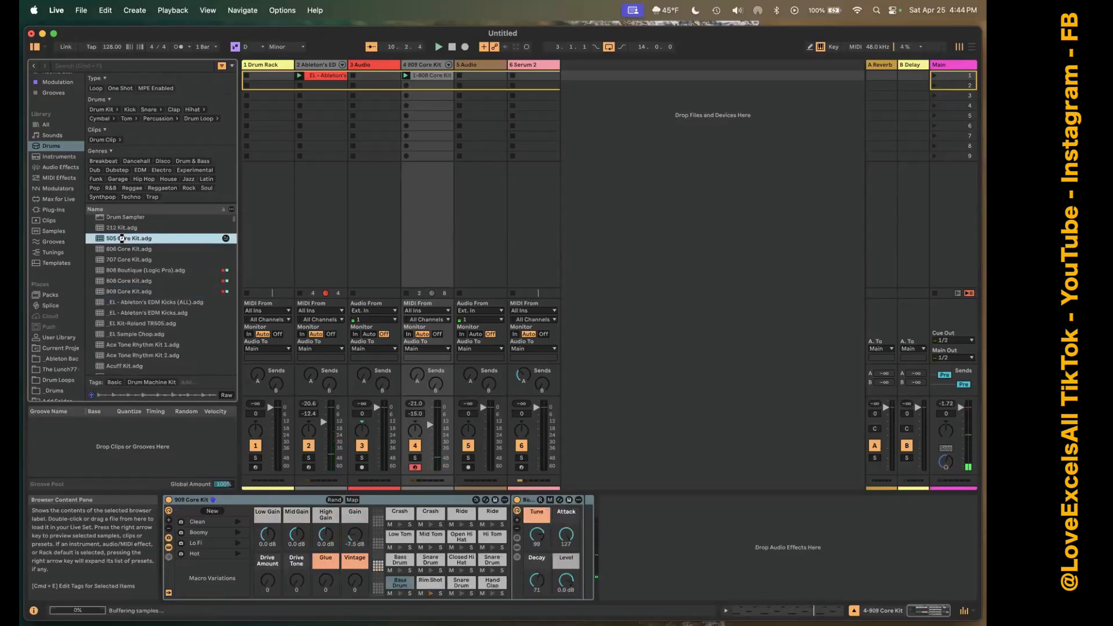
scroll(124, 260, down, 10)
click(126, 273)
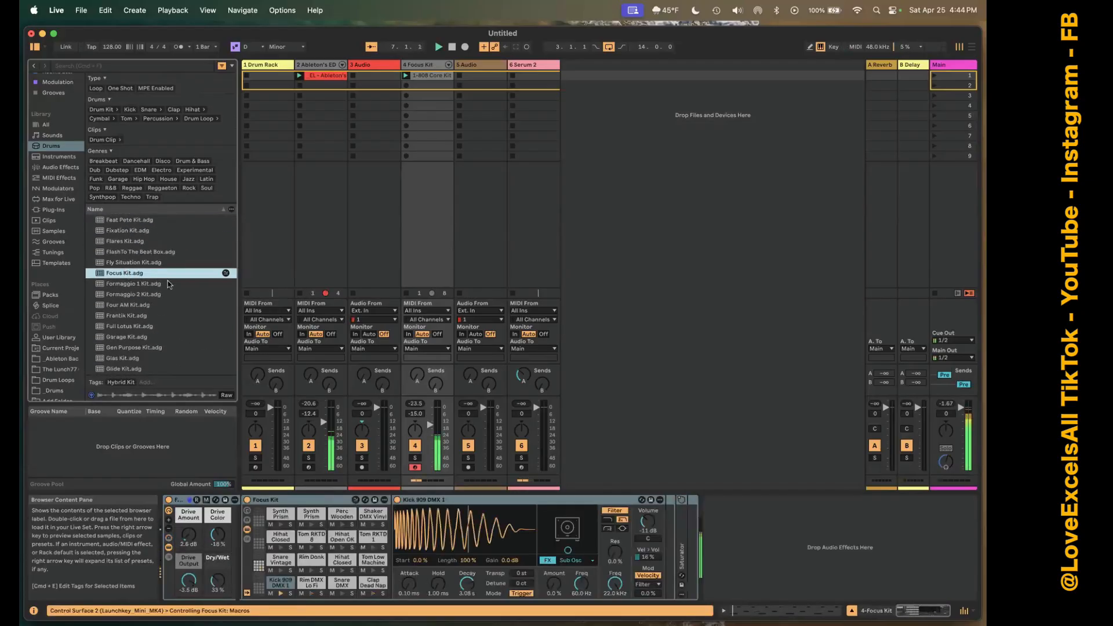
Try the Four AM Kit on track 4 and replace it with the LDre Cafe Kit.
click(135, 304)
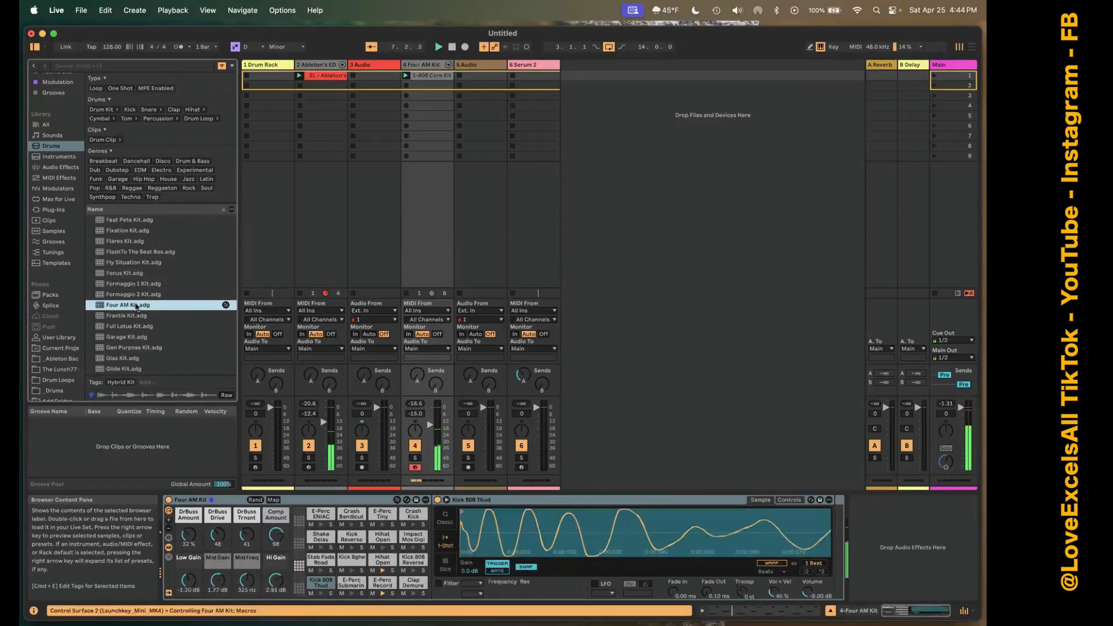
scroll(135, 306, down, 10)
click(134, 296)
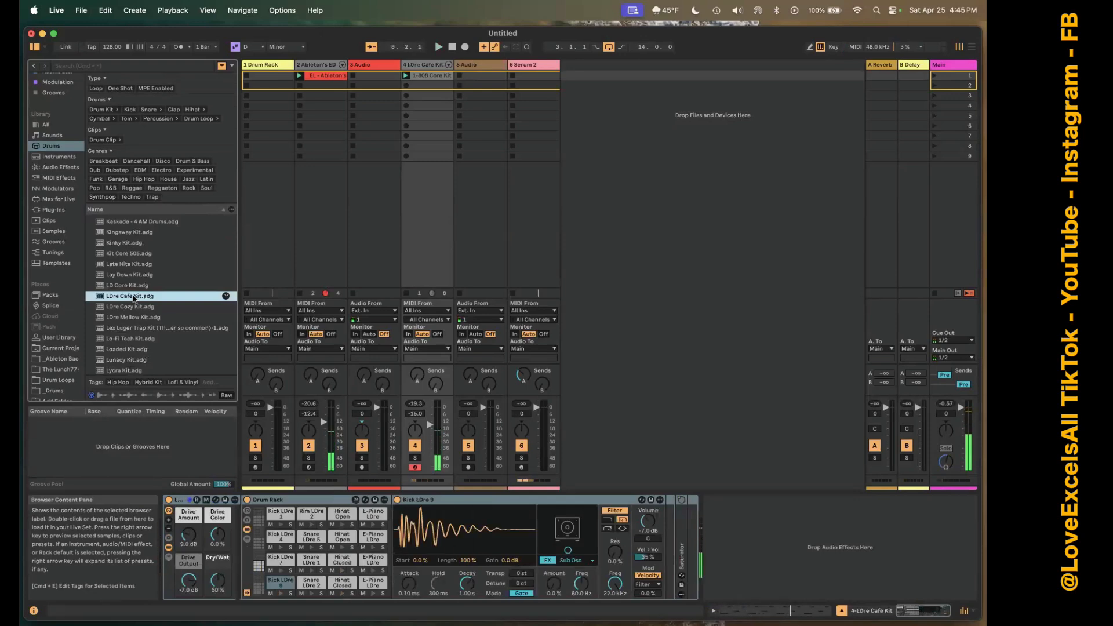
Select the Drum Rack track, filter the Drums library to one-shots and audition samples such as Flxatone.wav and a TR-707 snare.
click(275, 65)
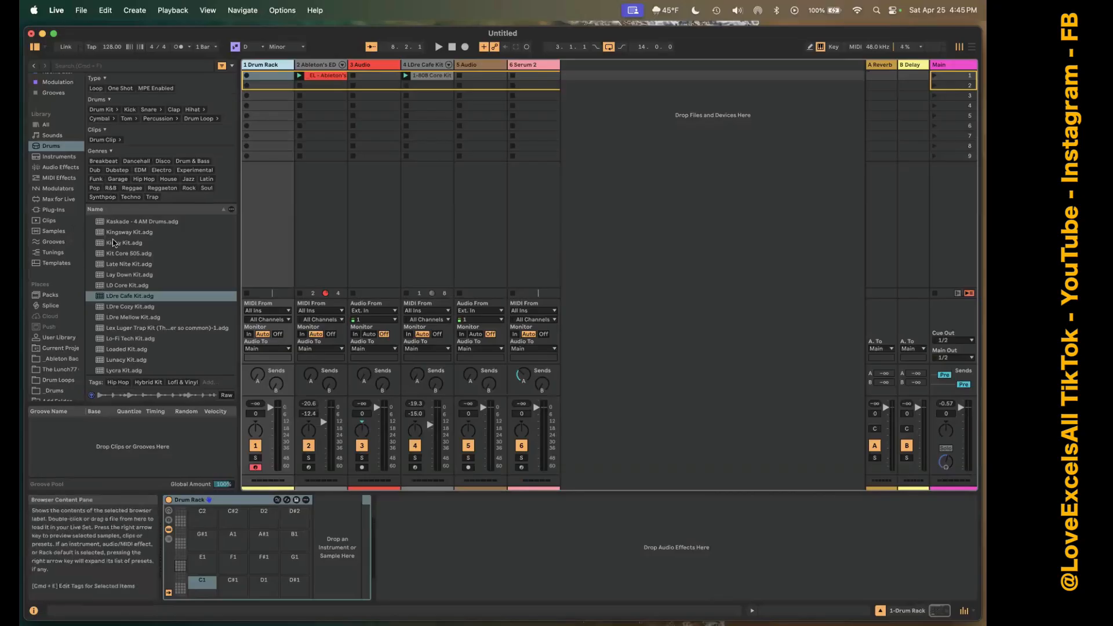
click(117, 88)
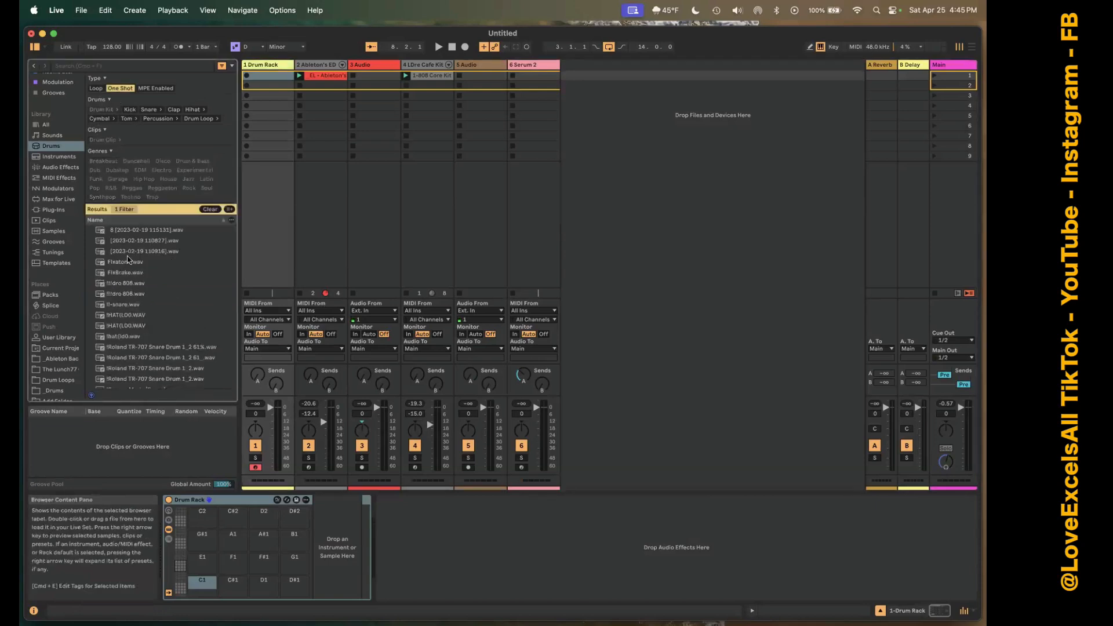
click(128, 261)
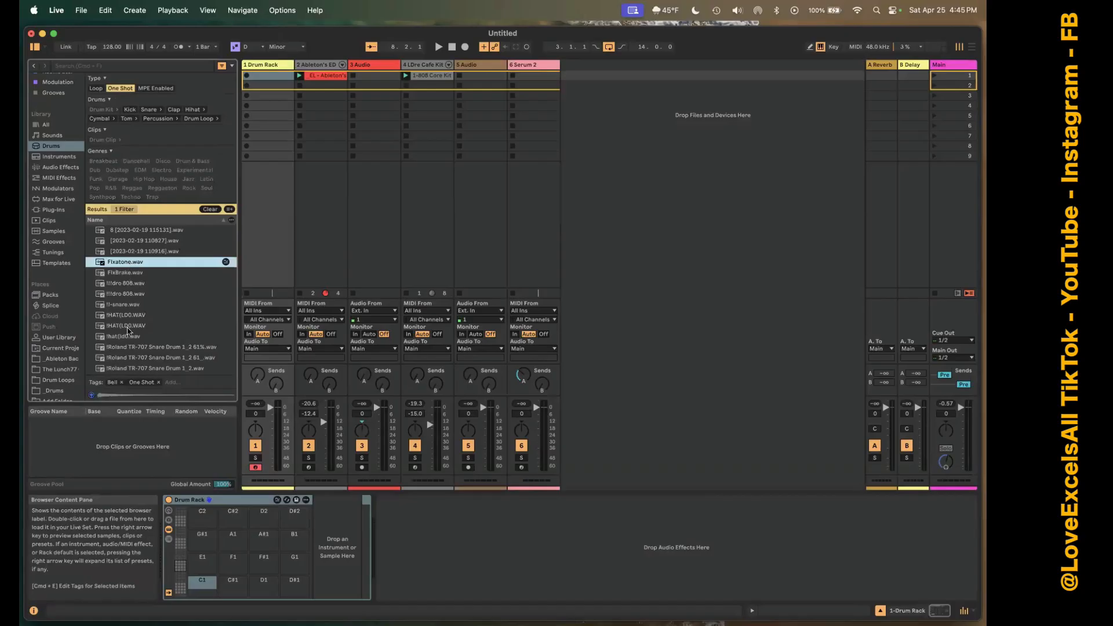
click(128, 326)
scroll(131, 336, down, 2)
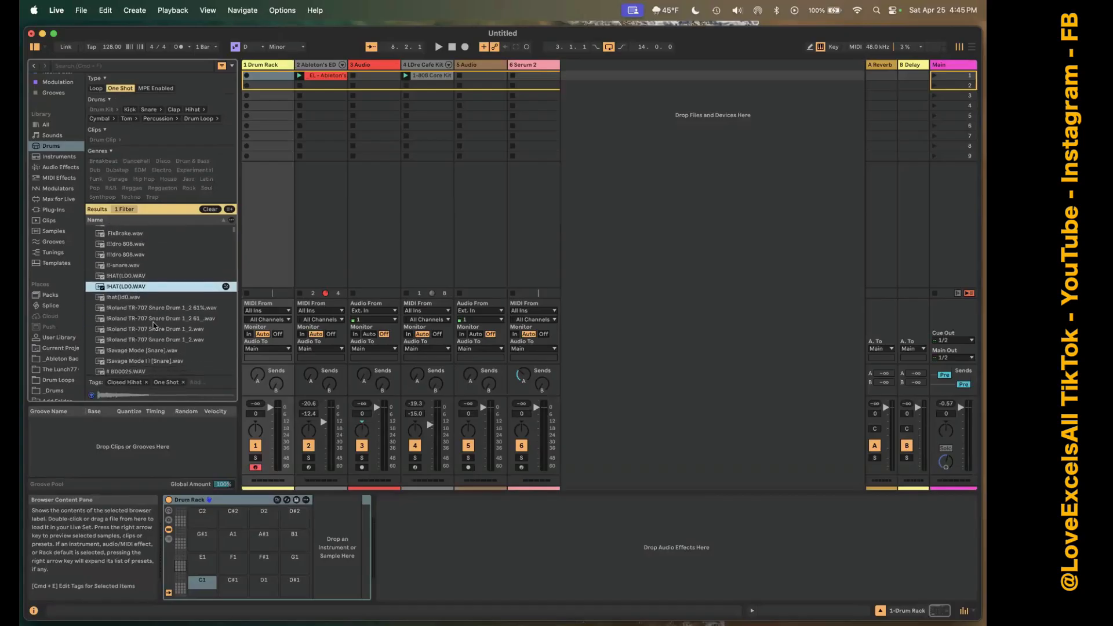
click(162, 309)
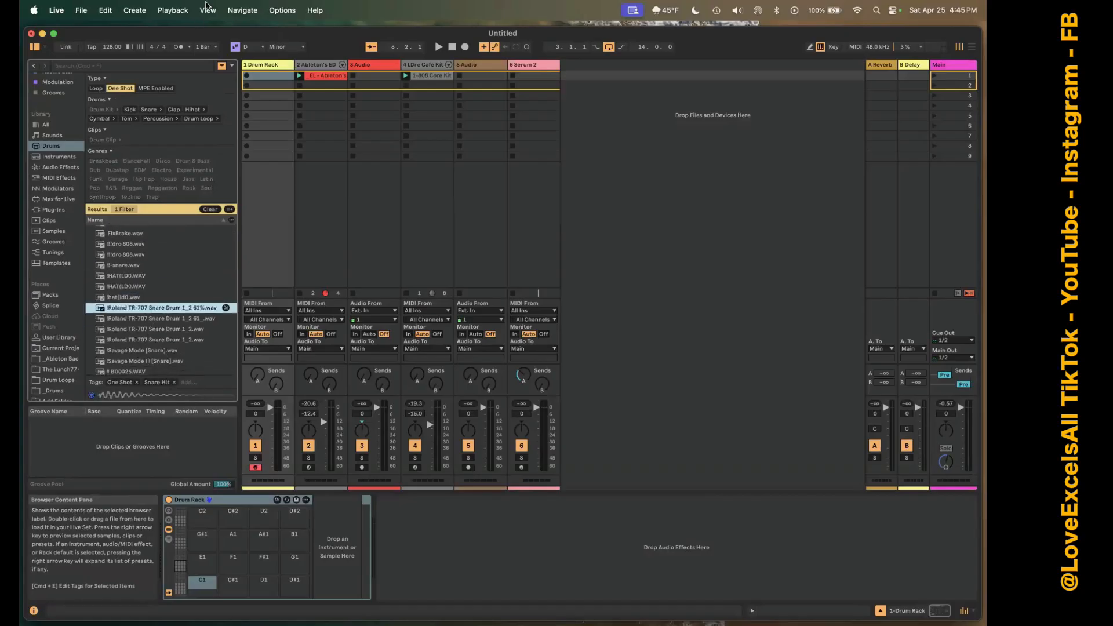
Narrow the one-shots to kicks, load the !!!dro 808.wav sample onto the C1 pad and play it.
click(147, 66)
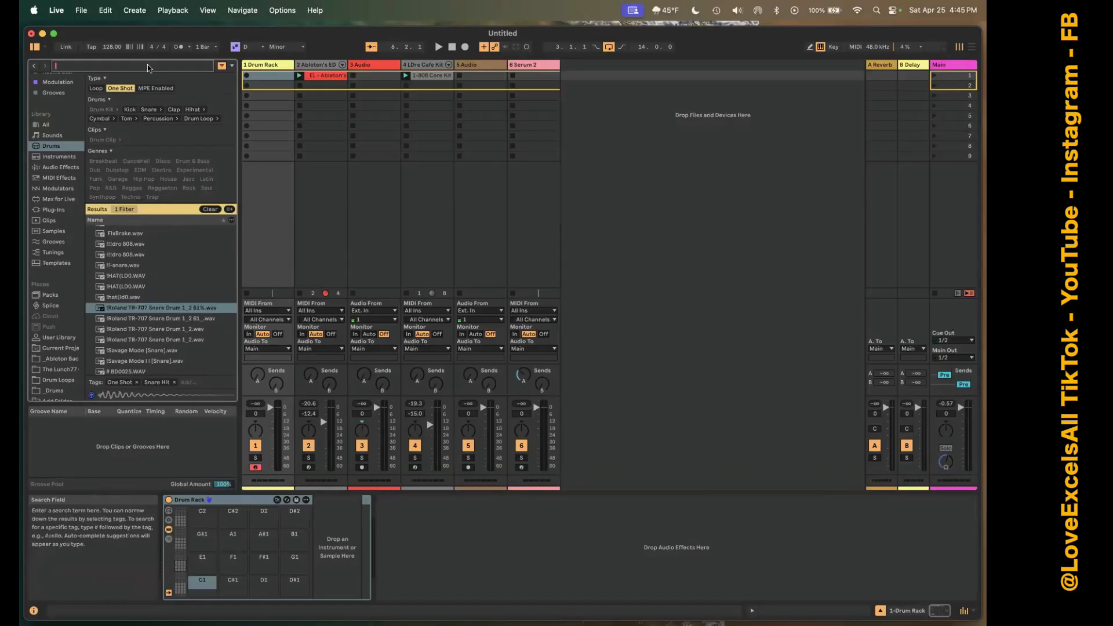
click(130, 110)
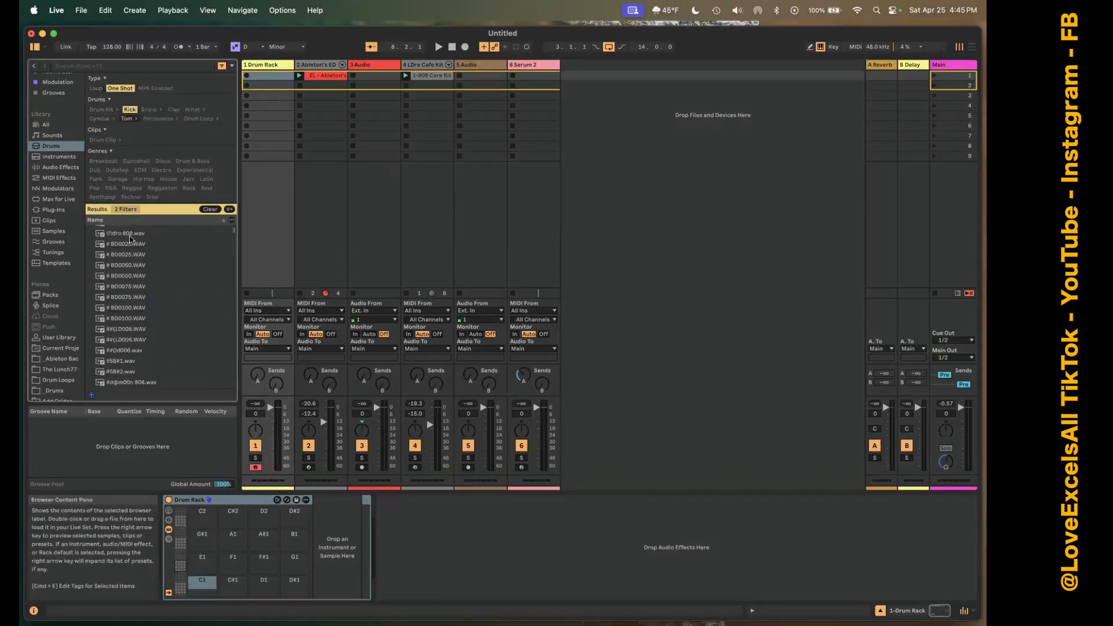
click(129, 234)
drag(135, 245, 197, 579)
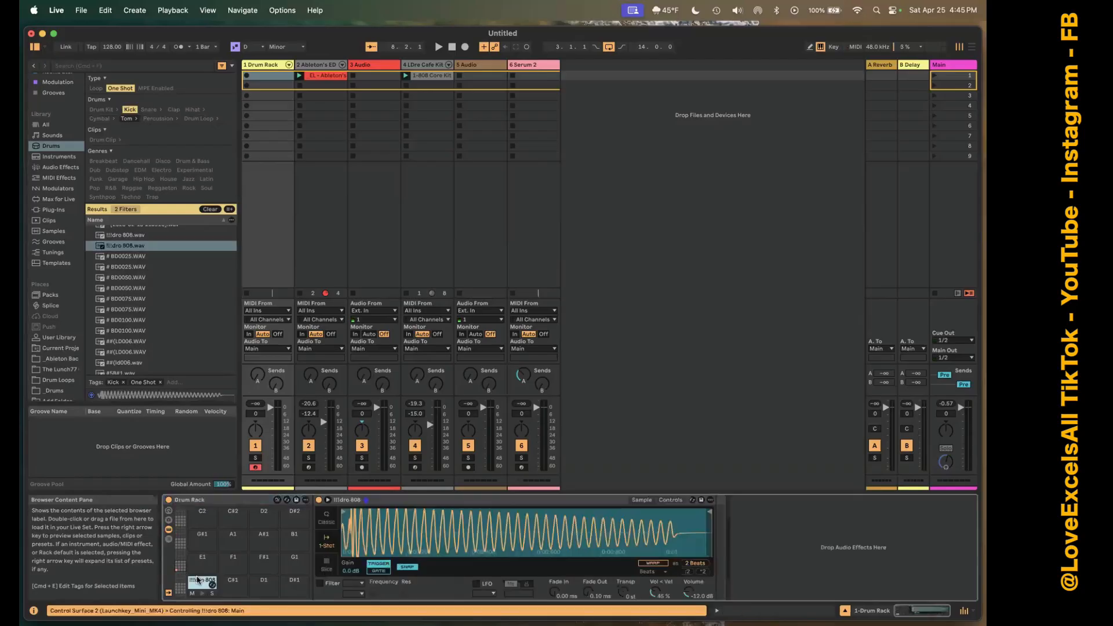
click(197, 579)
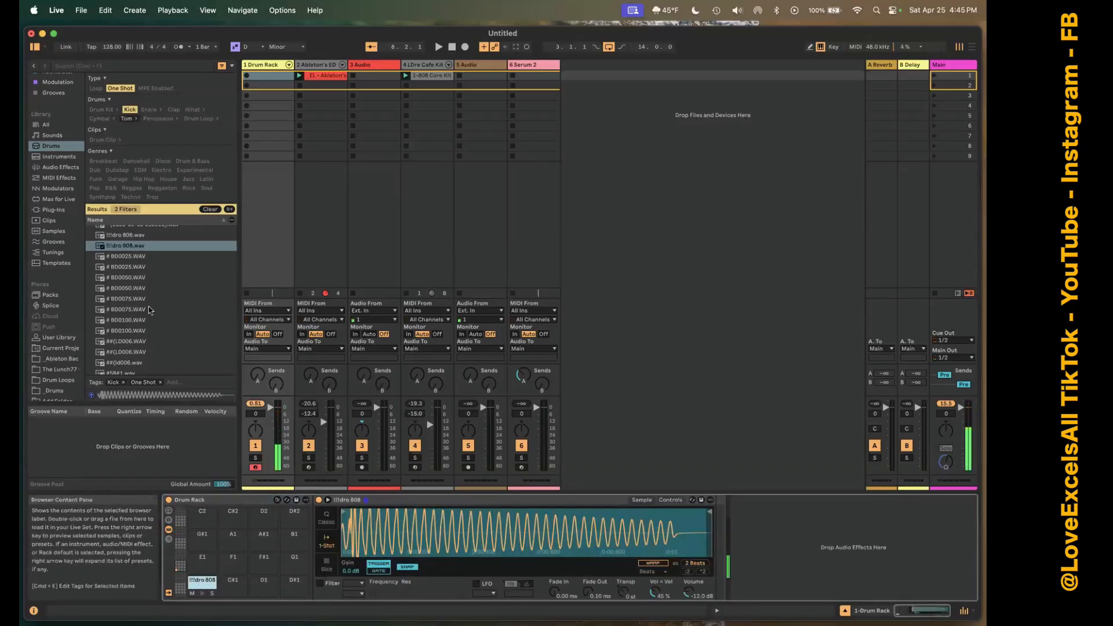
Audition more kick one-shots and replace the sample on the C1 pad with 1_D3_Kick_SP.wav.
scroll(149, 308, down, 10)
click(145, 289)
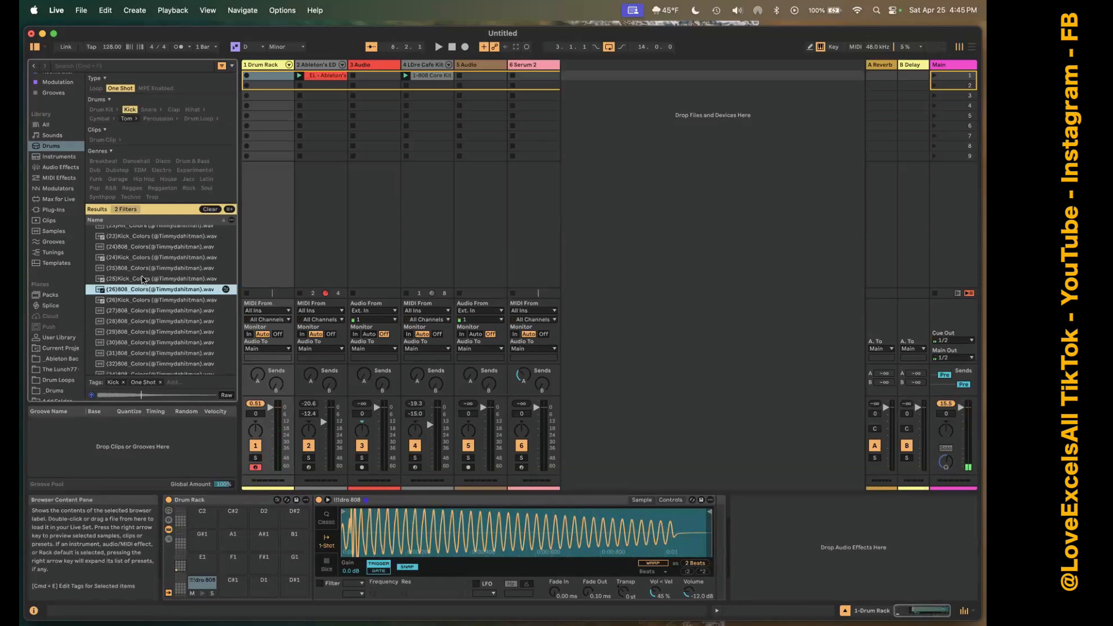
click(143, 279)
scroll(143, 279, down, 10)
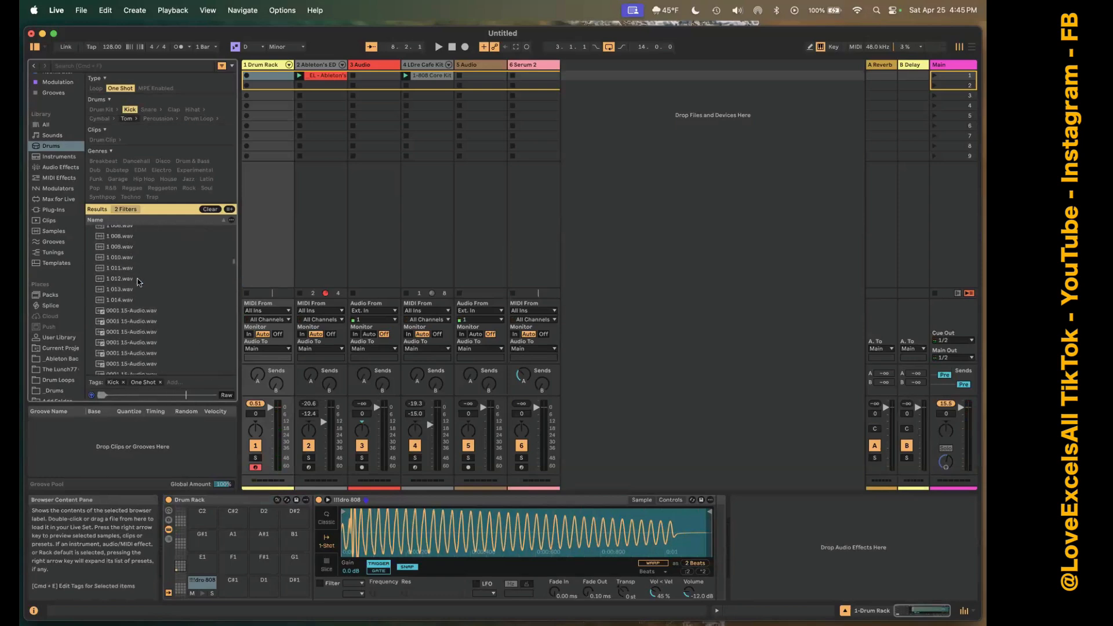
click(139, 279)
click(122, 310)
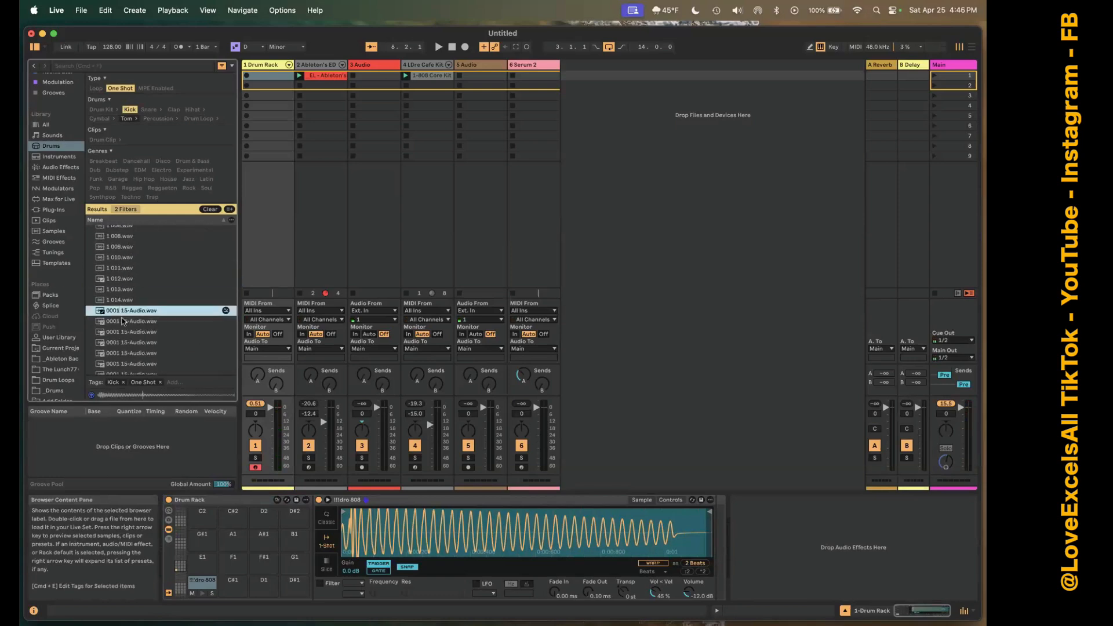
scroll(135, 360, down, 10)
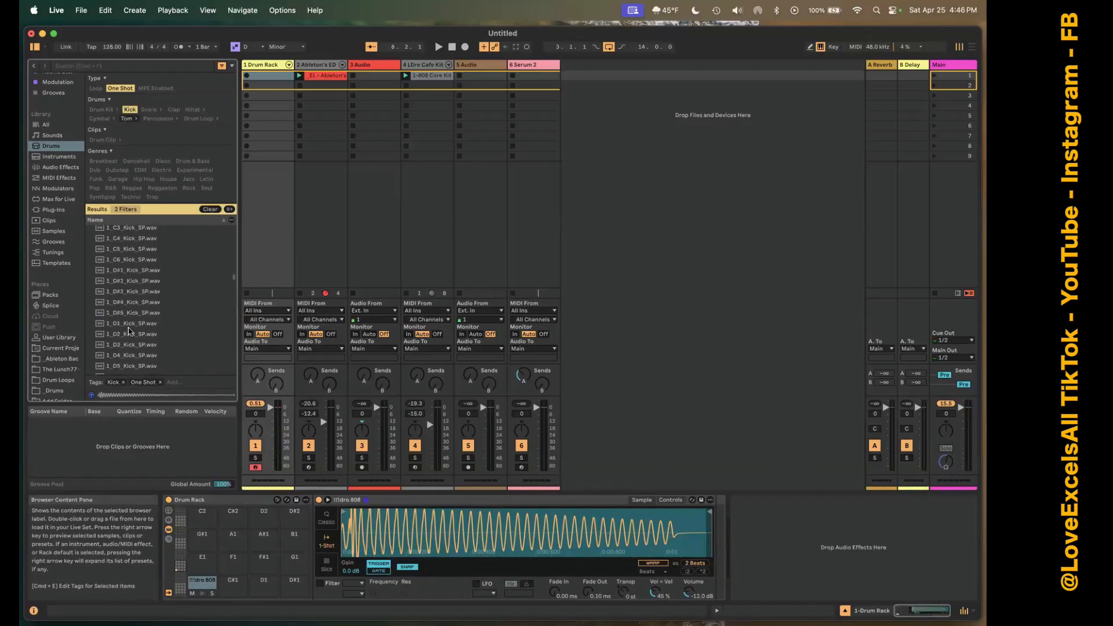
click(129, 329)
drag(174, 549, 195, 583)
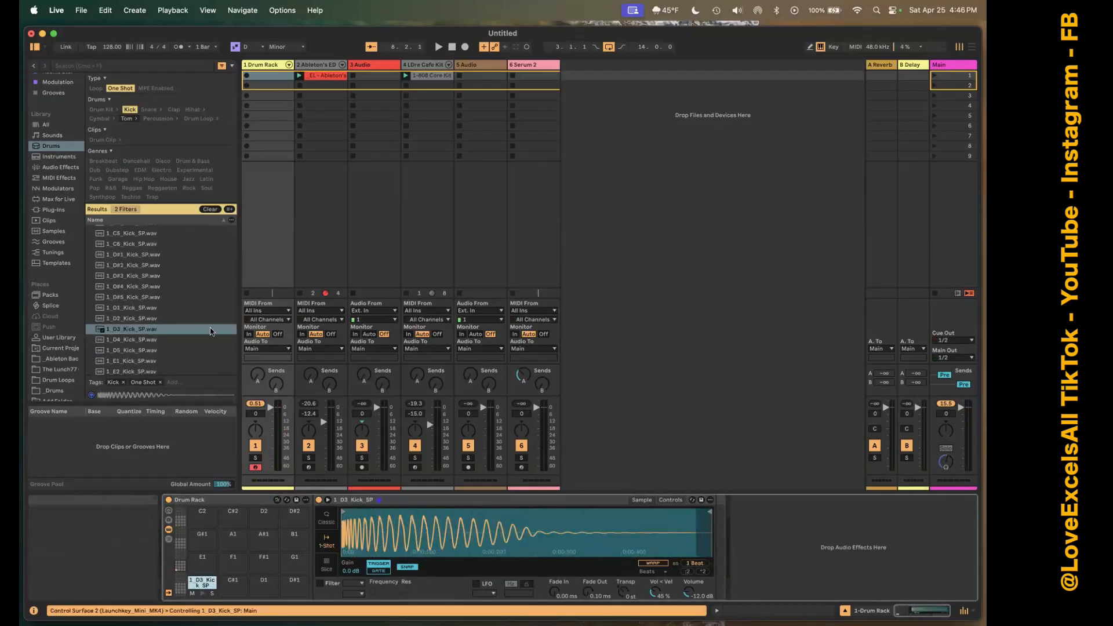
Find sounds similar to 1_D3_Kick_SP.wav and audition the matching kicks, including 1_C4_Kick_SP.wav and CLUB1-1CD 005.wav.
click(145, 331)
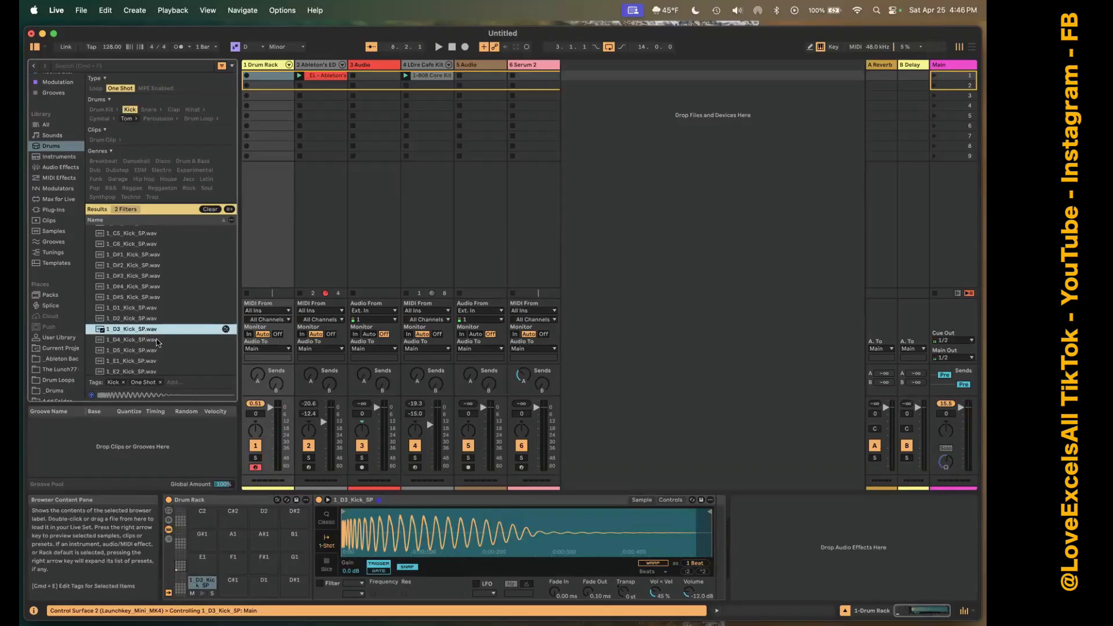
click(225, 330)
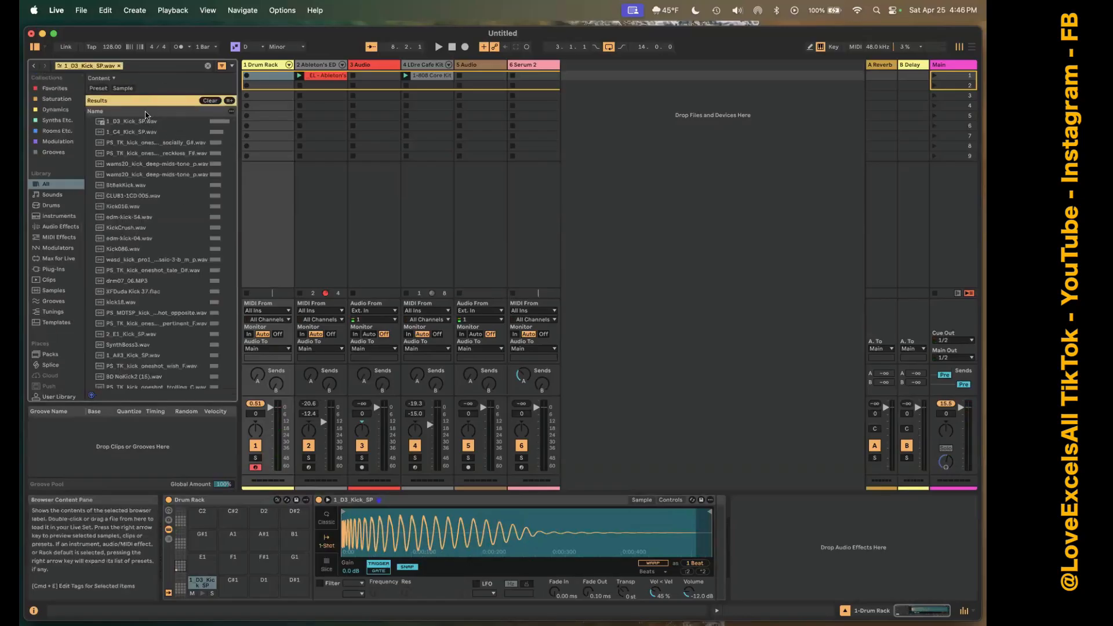
click(139, 131)
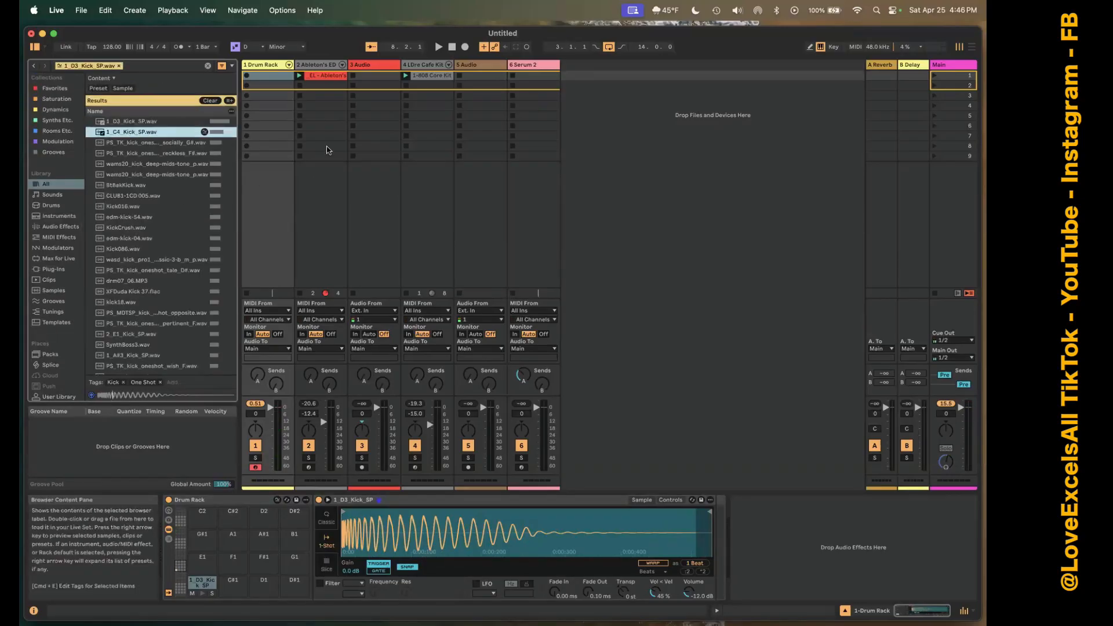
key(Down)
key(Down)
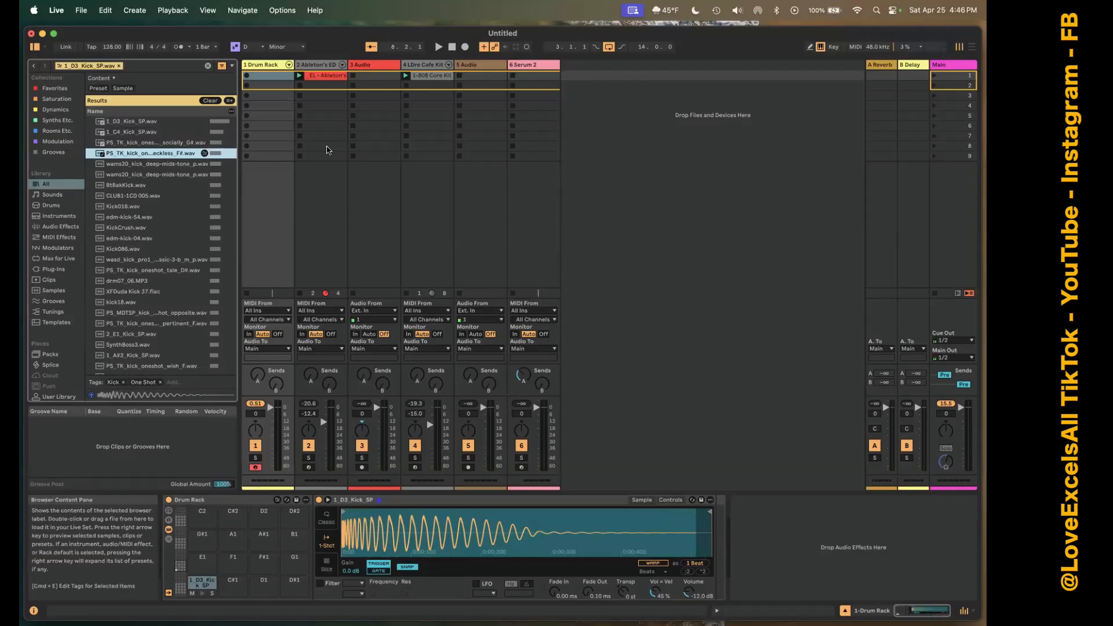
key(Down)
key(Down)
key(Down)
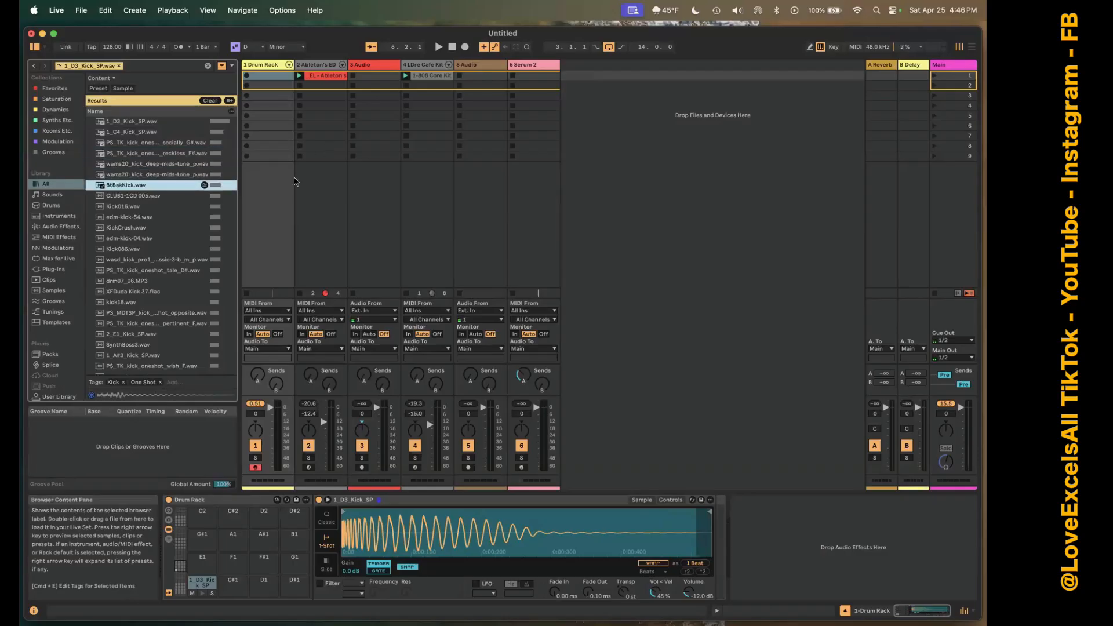
click(128, 197)
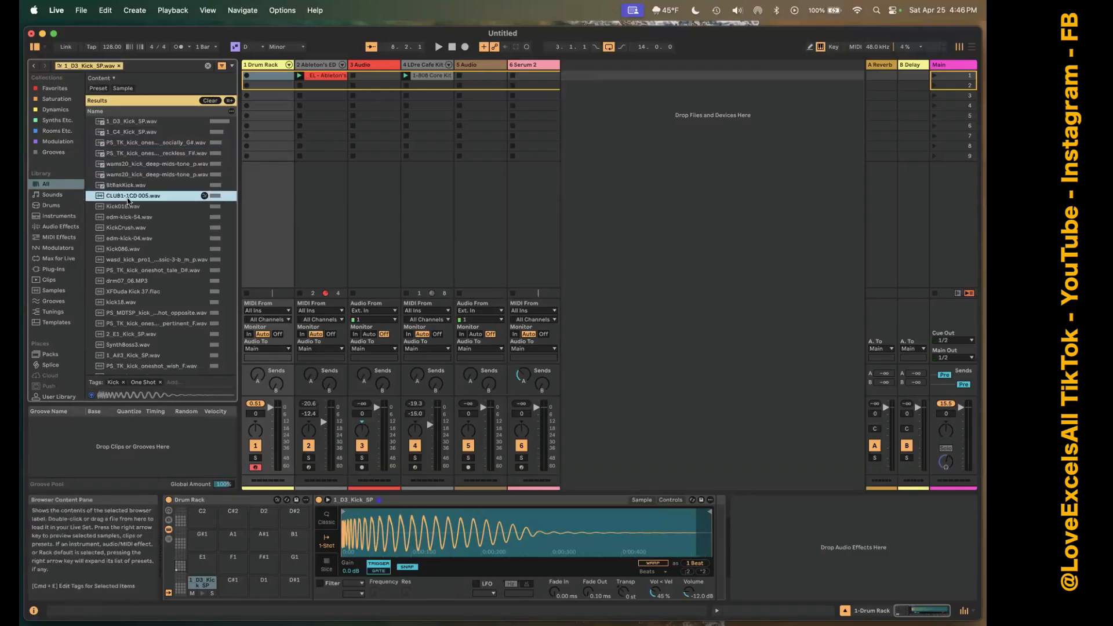
click(142, 315)
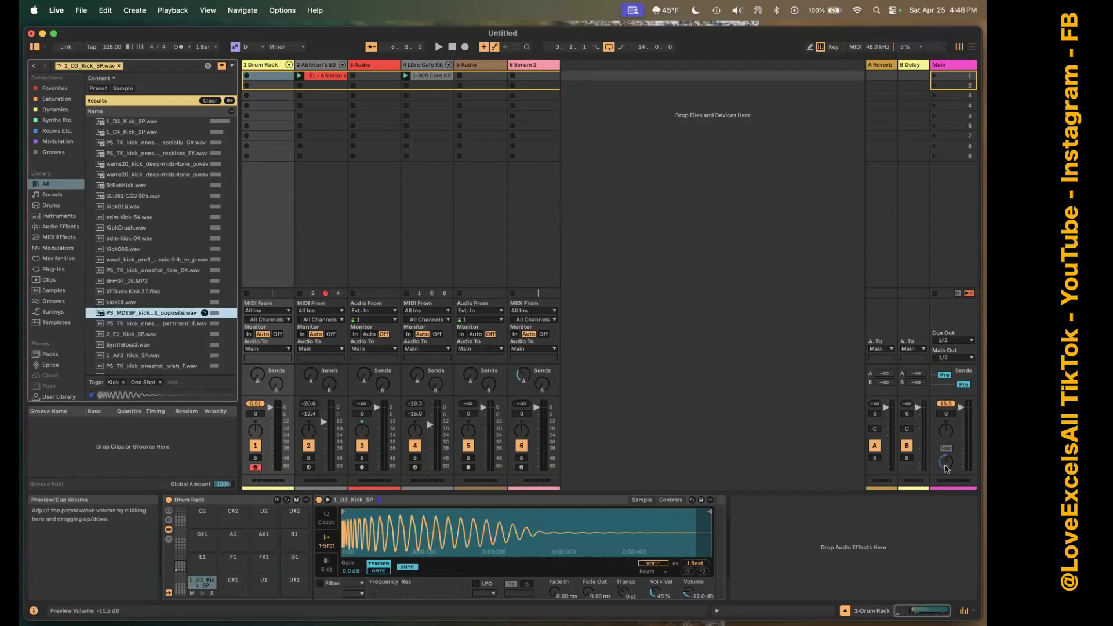
Raise the preview volume to -1.6 dB and audition more similar kicks, including drm07_06.MP3 and edm-kick-04.wav.
click(946, 467)
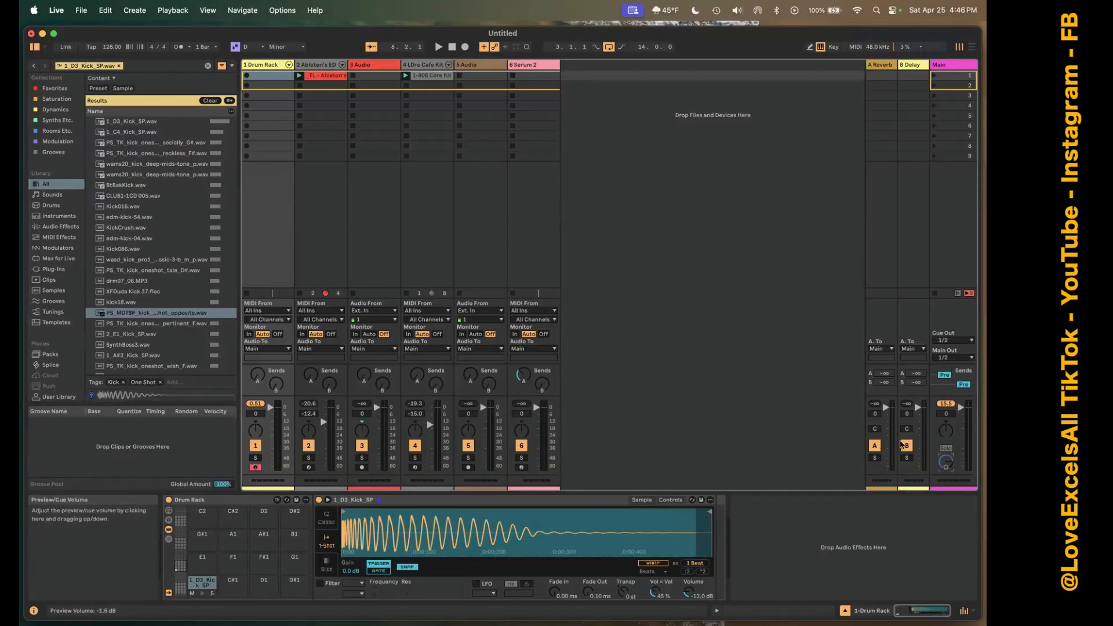
click(145, 304)
click(143, 282)
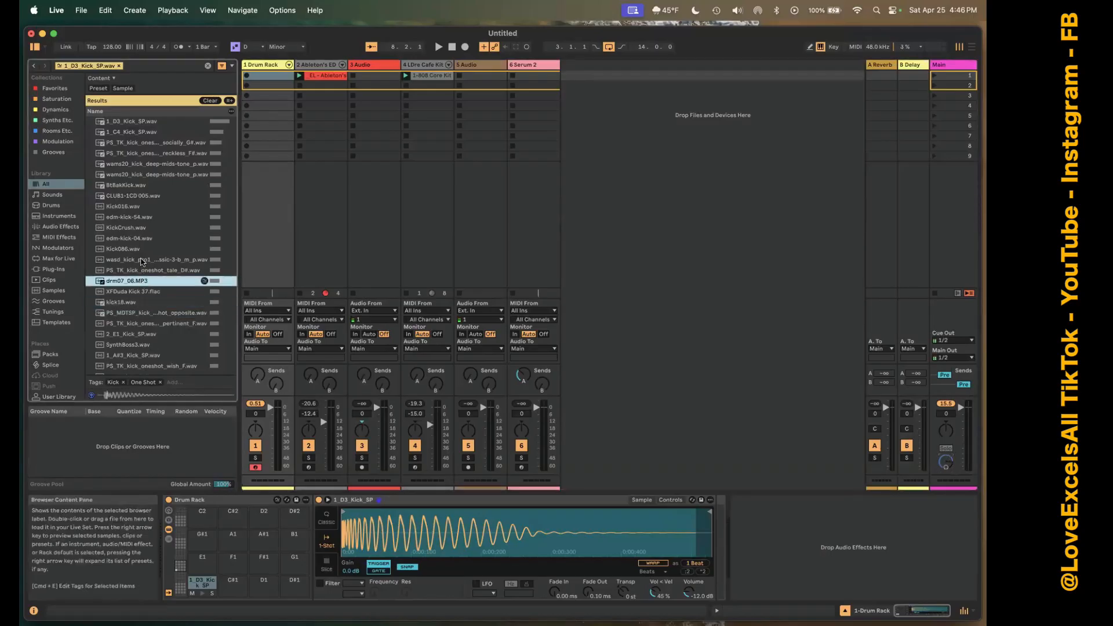
click(143, 261)
click(143, 239)
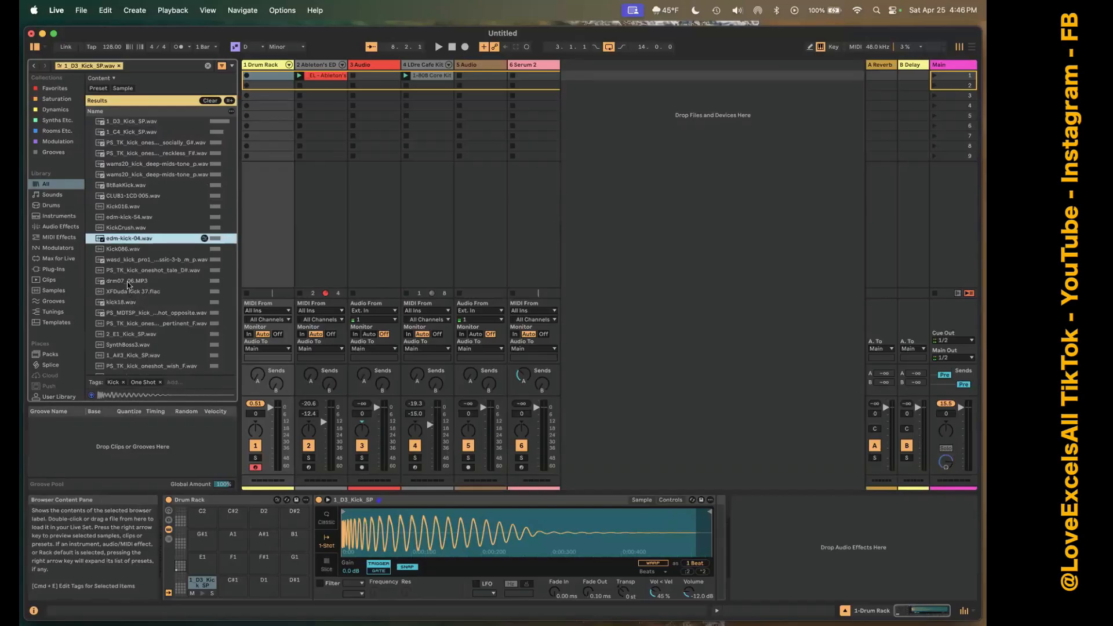
Compare drm07_06.MP3 with XFDuda Kick 37.flac and load drm07_06.MP3 onto the C1 pad.
click(128, 282)
click(128, 293)
click(132, 282)
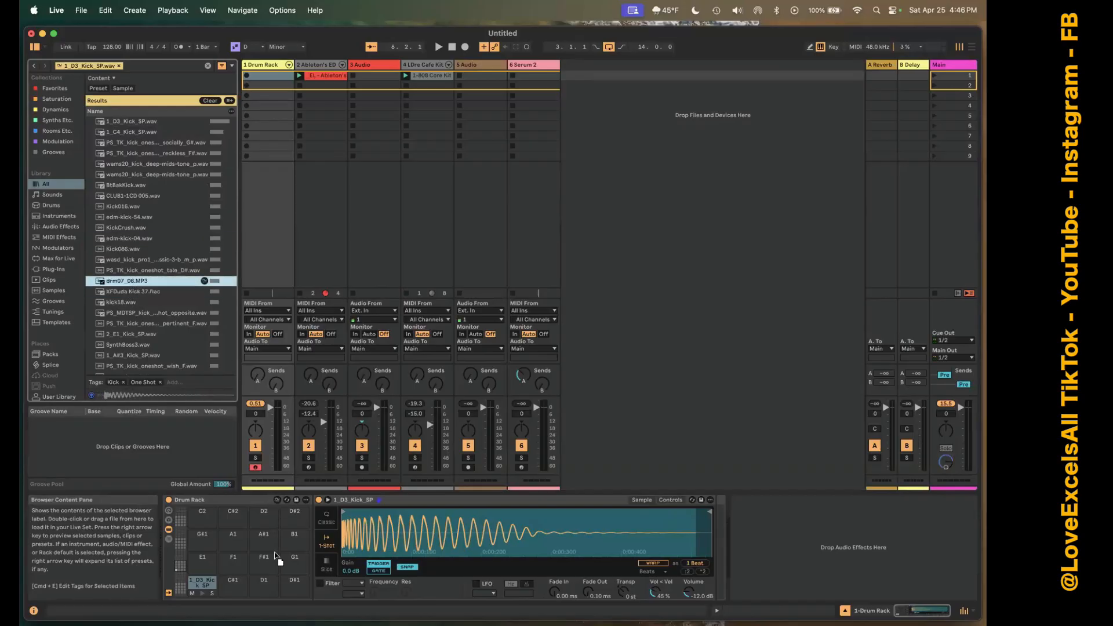
drag(201, 579, 202, 581)
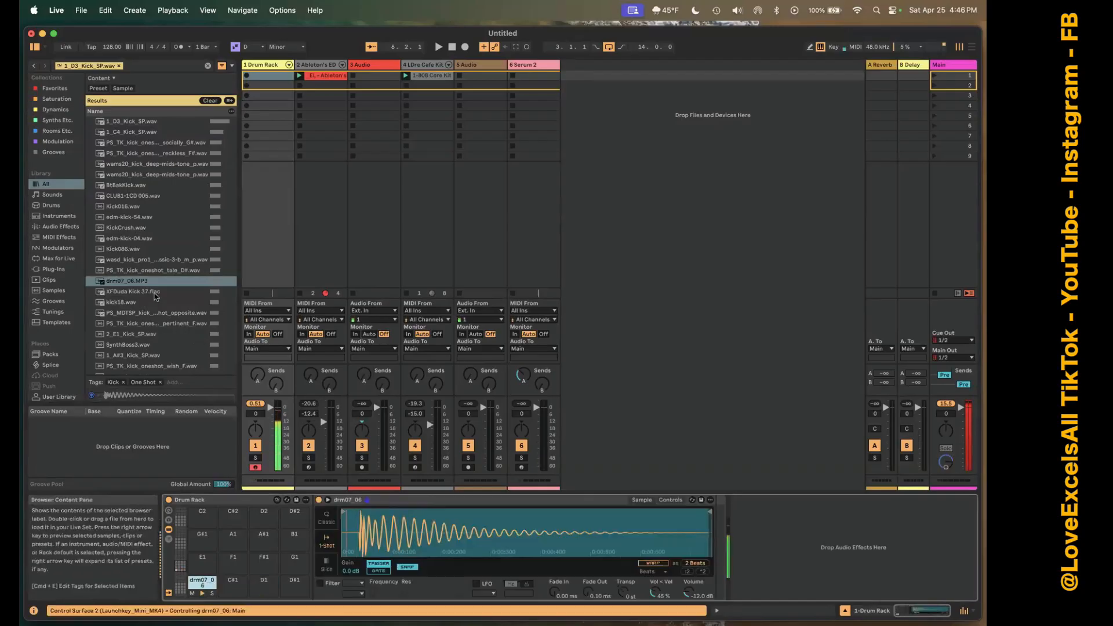
Swap the C1 pad's sample for XFDuda Kick 37.flac and replace that with kick18.wav.
drag(161, 292, 202, 583)
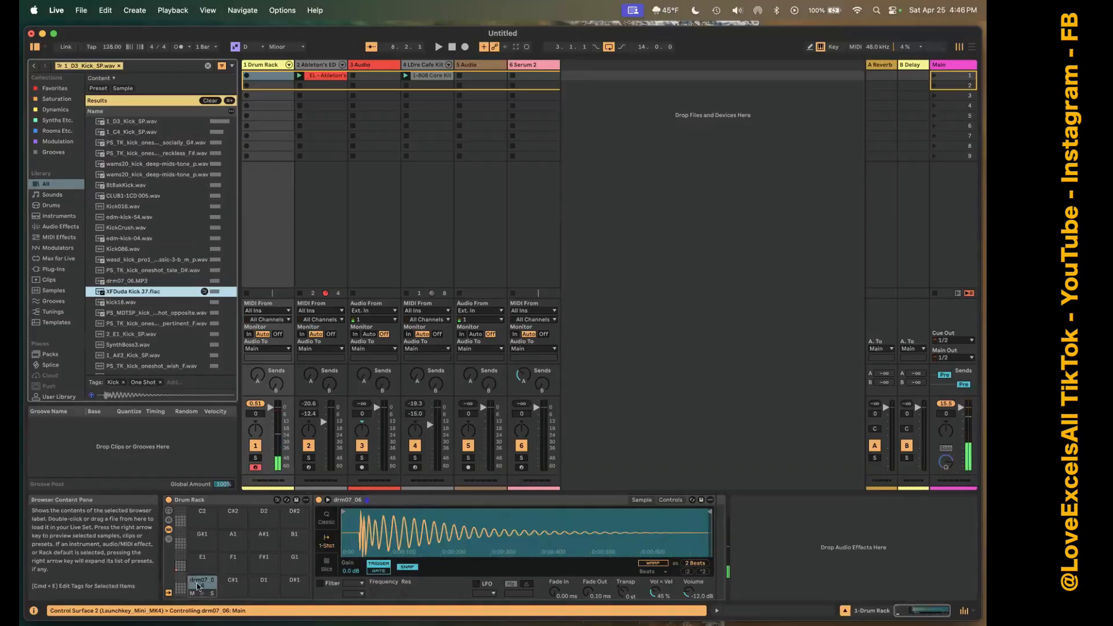
click(148, 302)
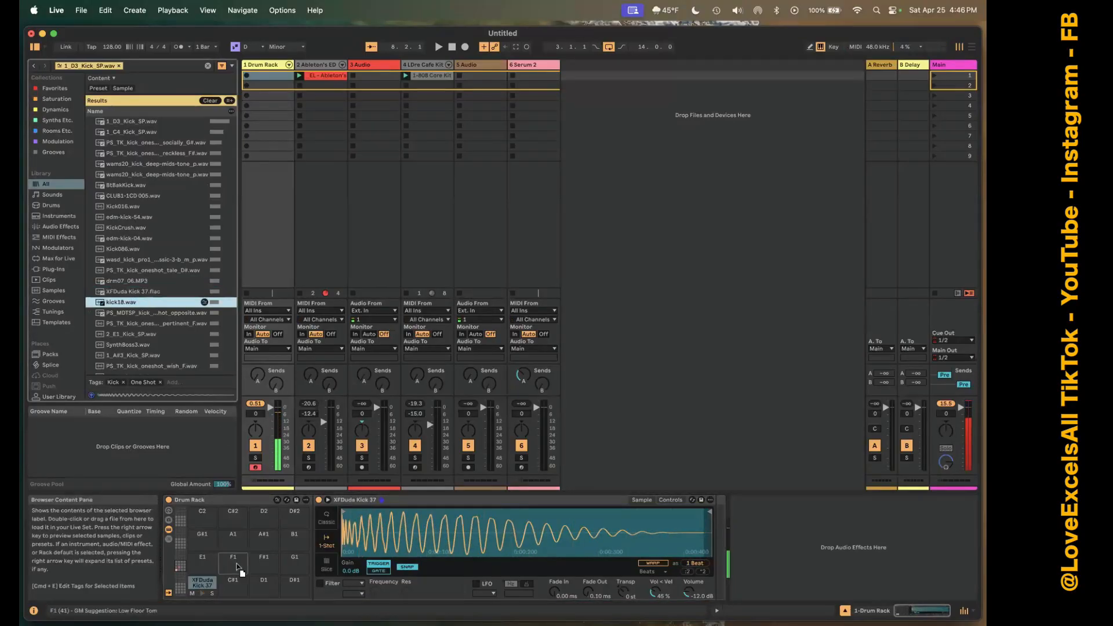
key(Return)
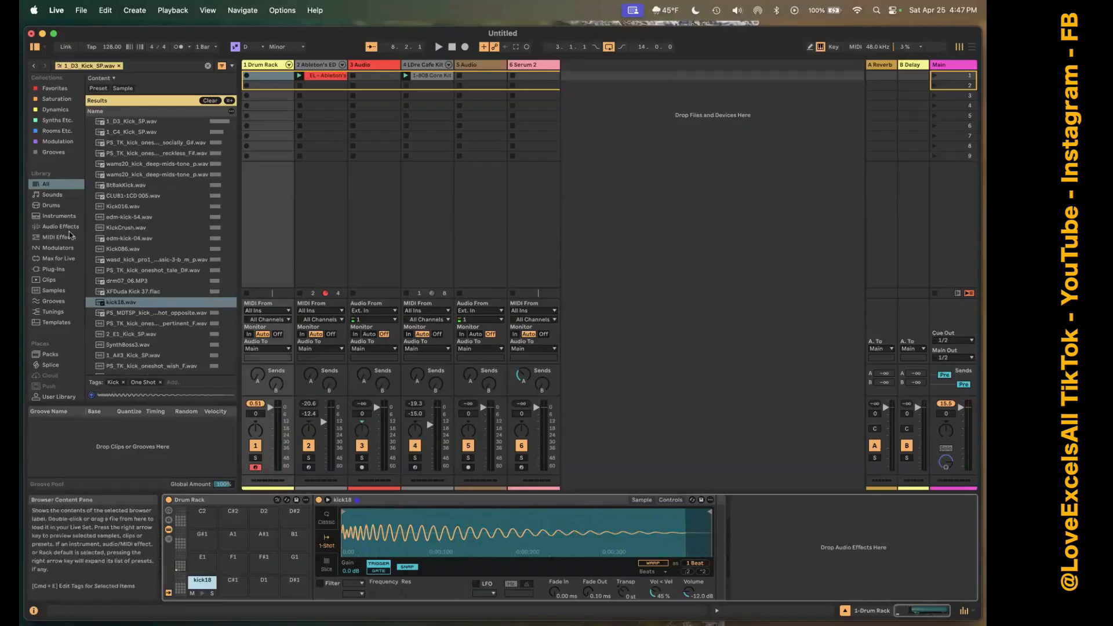
Find the Hybrid Bass.adg preset among the instruments and load it onto the C1 pad in place of the kick sample.
click(58, 216)
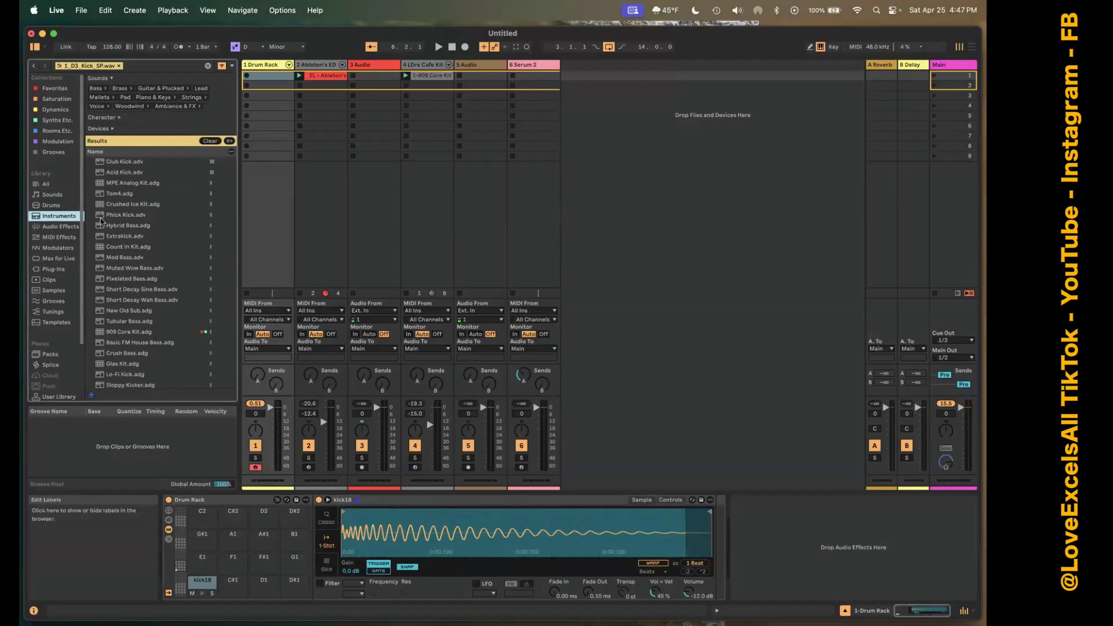
click(121, 225)
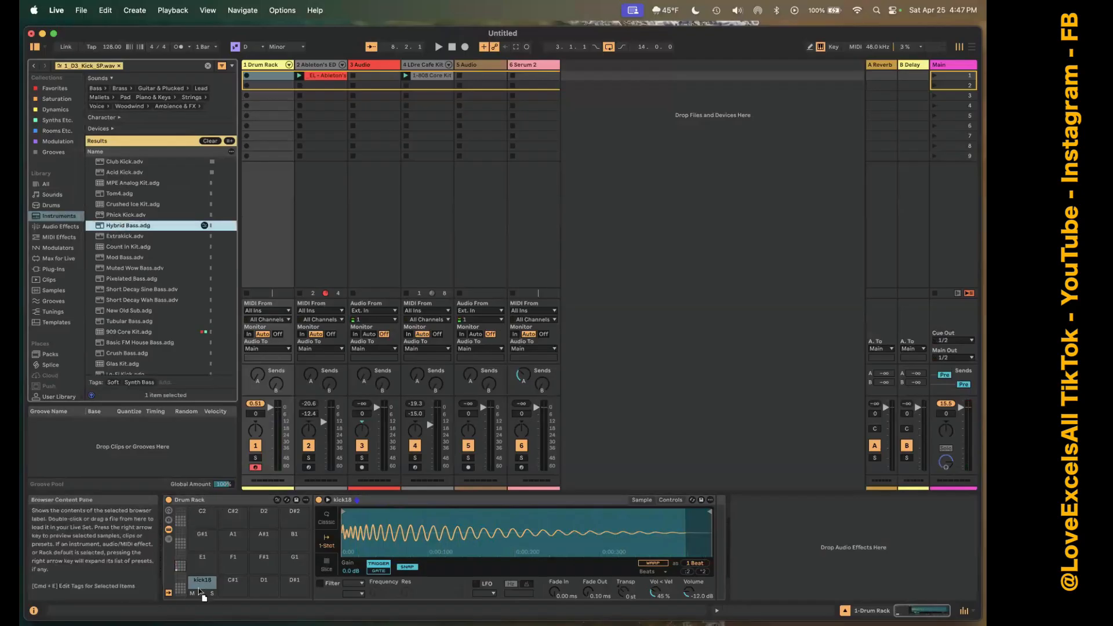
drag(199, 584, 200, 586)
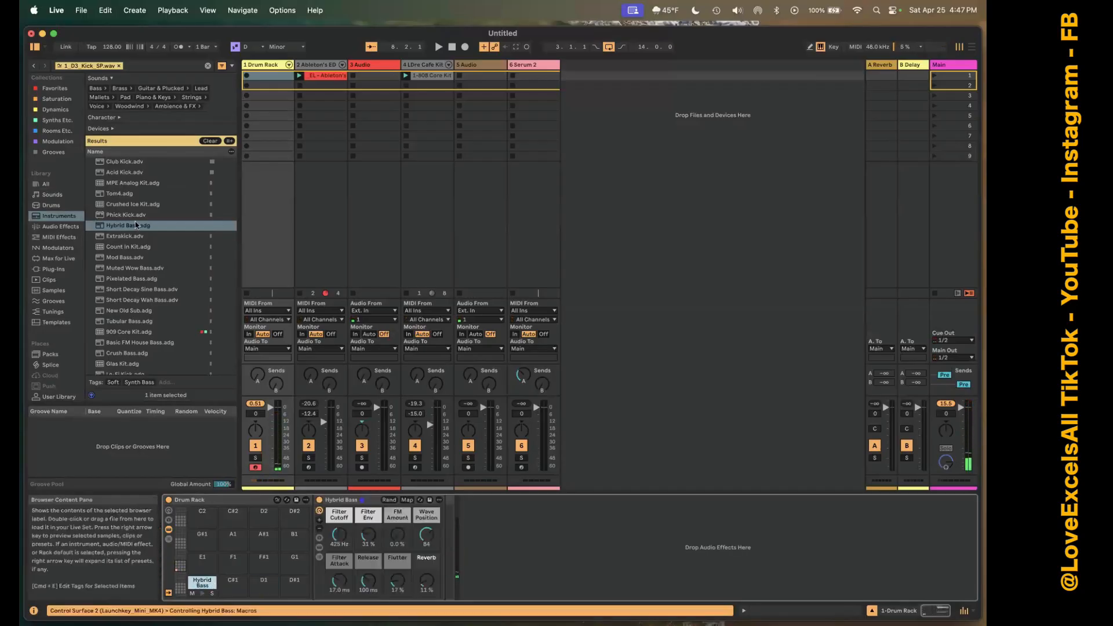
Add the Hybrid Bass preset to the D1 pad as well, and delete it from that pad.
drag(136, 225, 264, 580)
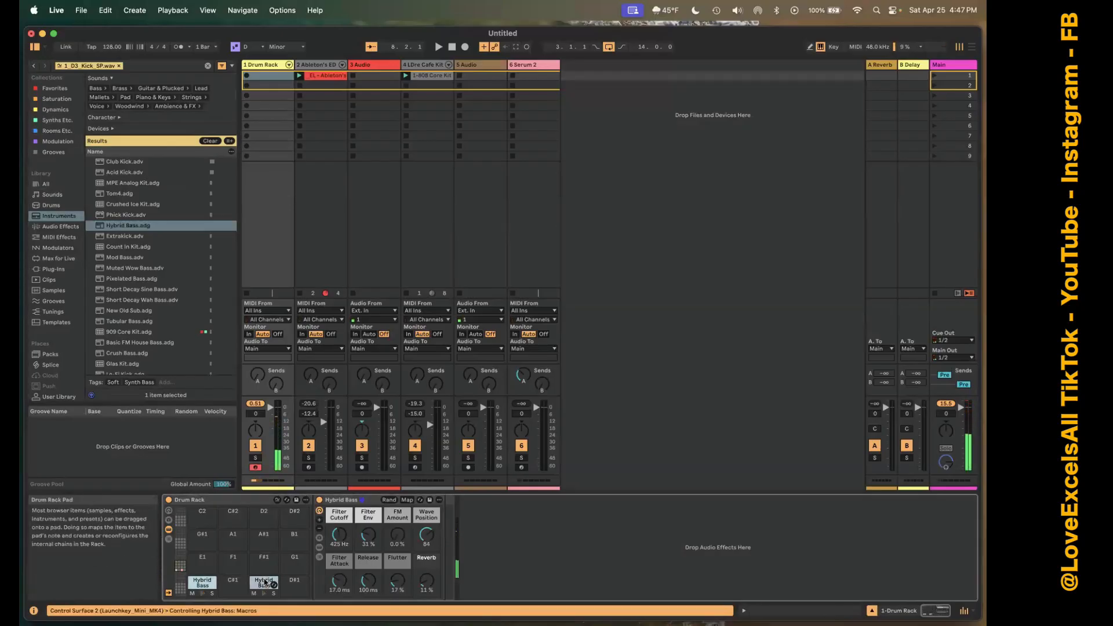
right_click(265, 582)
click(282, 507)
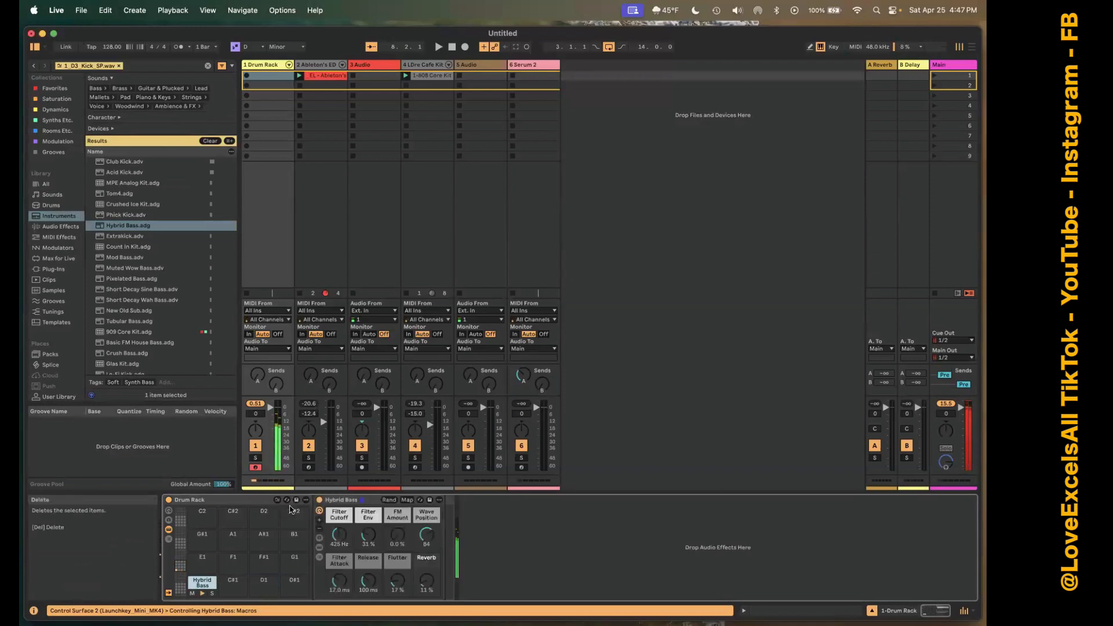
Delete the Hybrid Bass from the C1 pad and load Serum 2 from the Synths Etc. collection onto it.
right_click(200, 586)
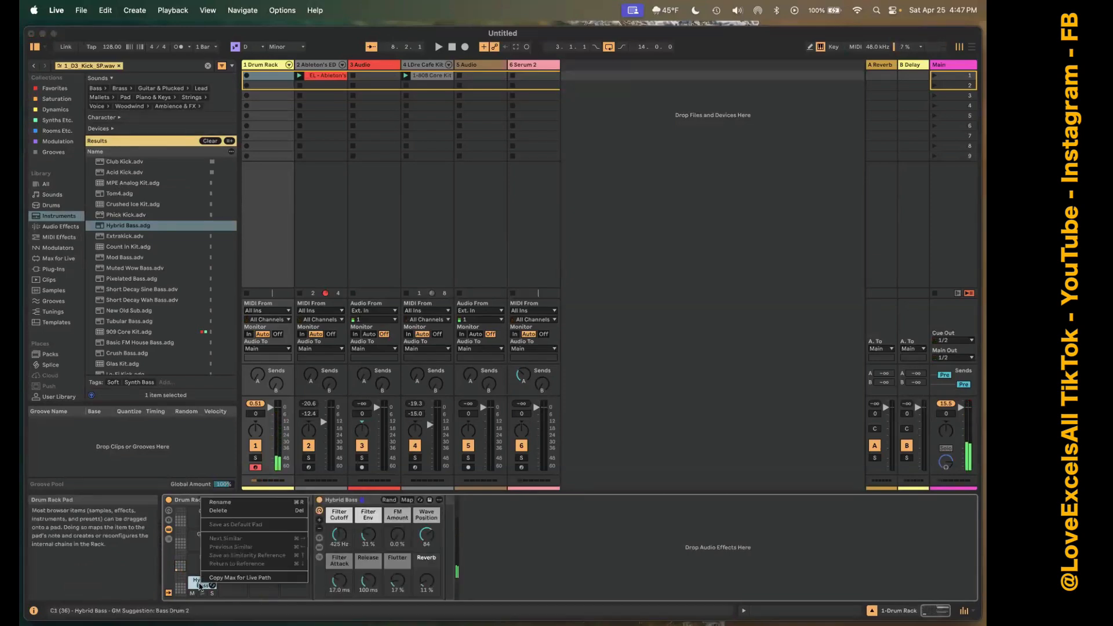
click(221, 511)
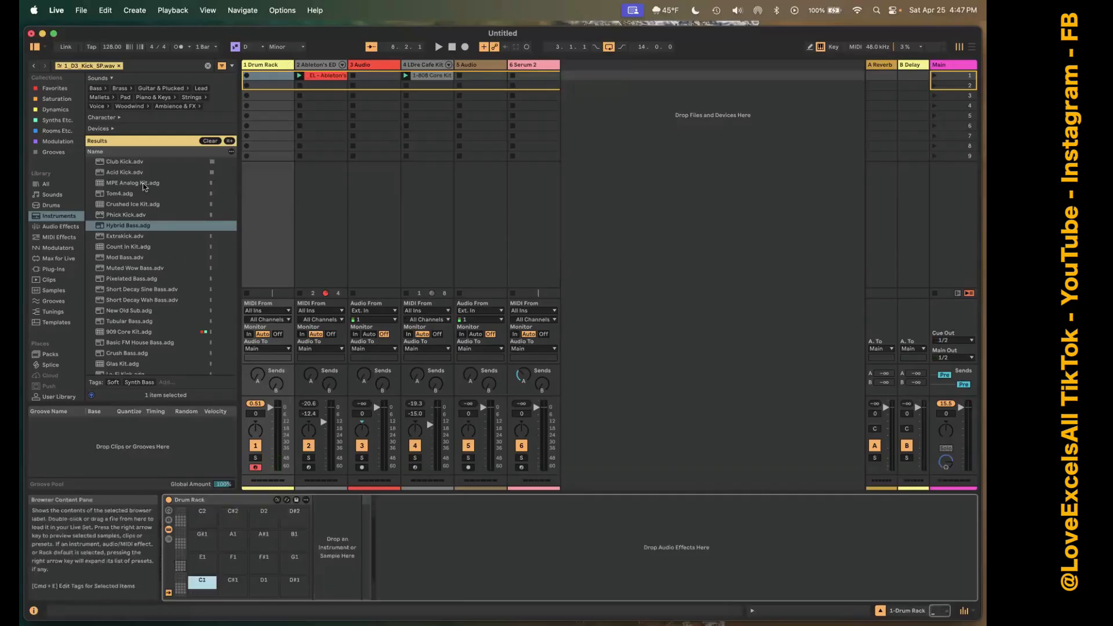
scroll(61, 284, down, 2)
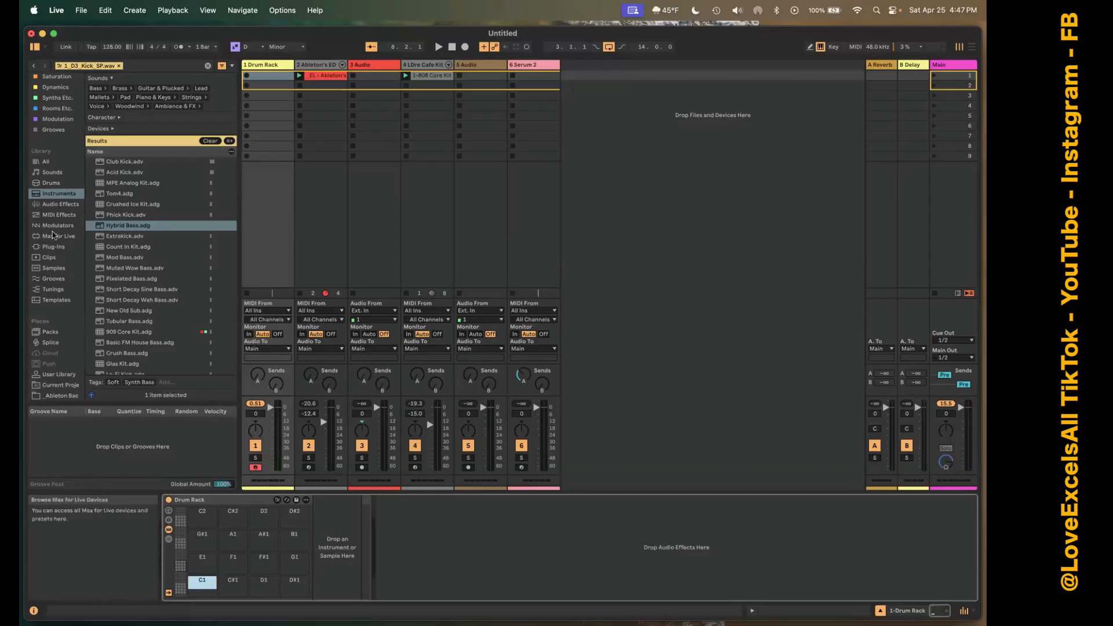
scroll(56, 236, down, 4)
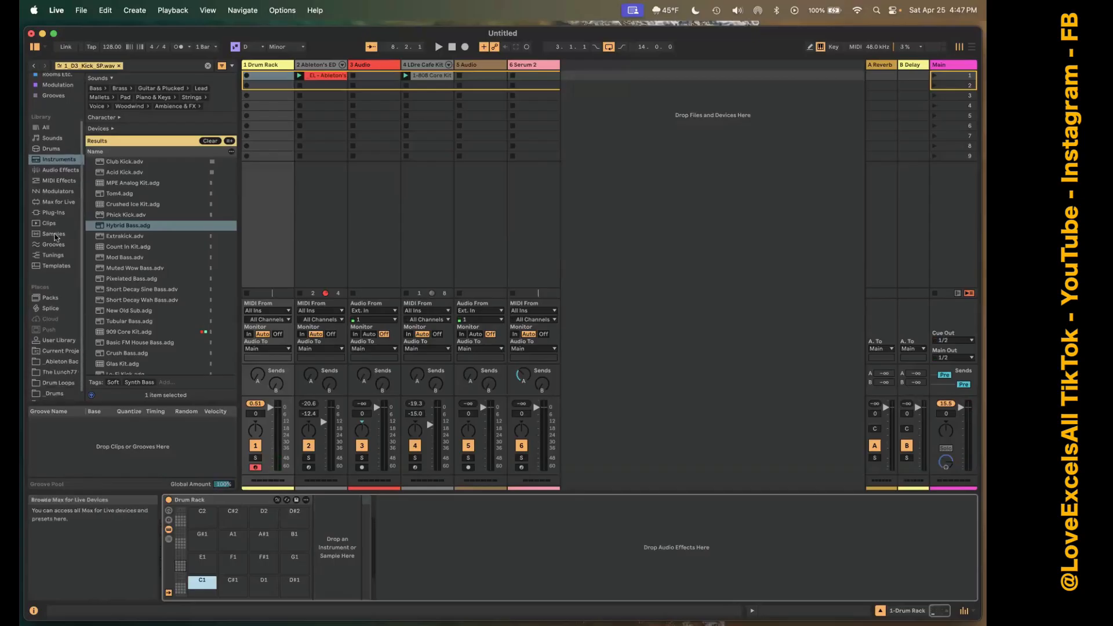
scroll(54, 235, up, 6)
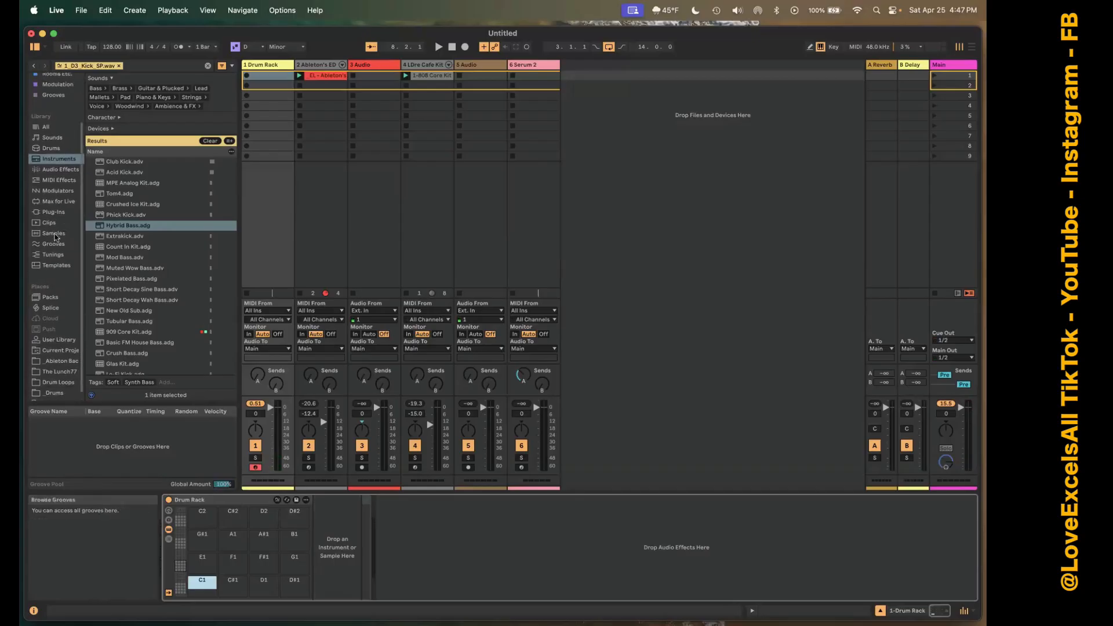
click(62, 121)
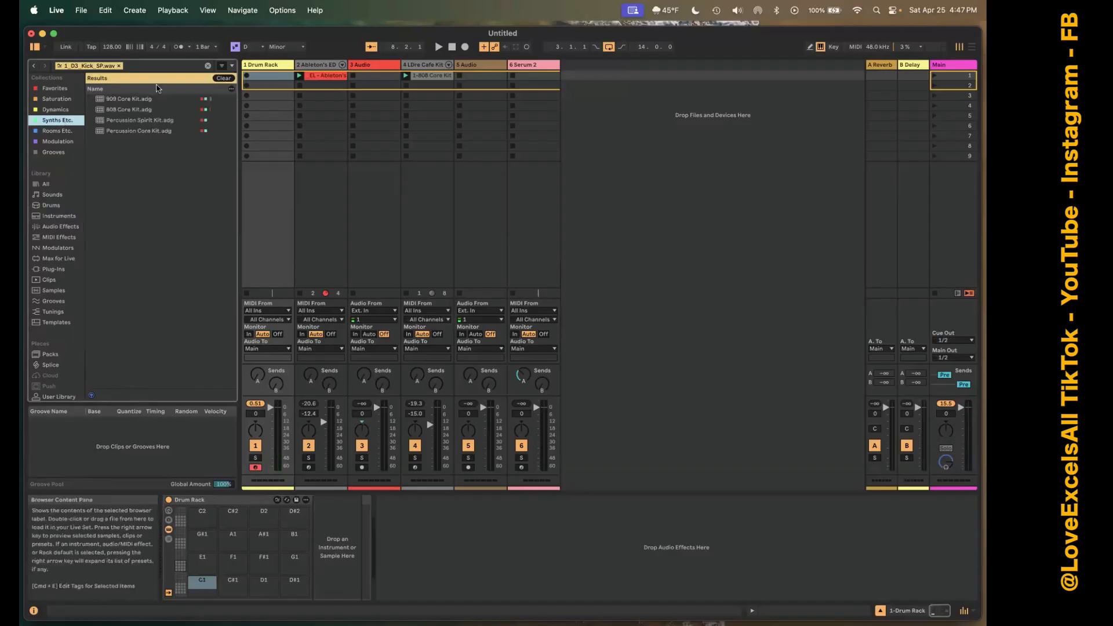
click(230, 79)
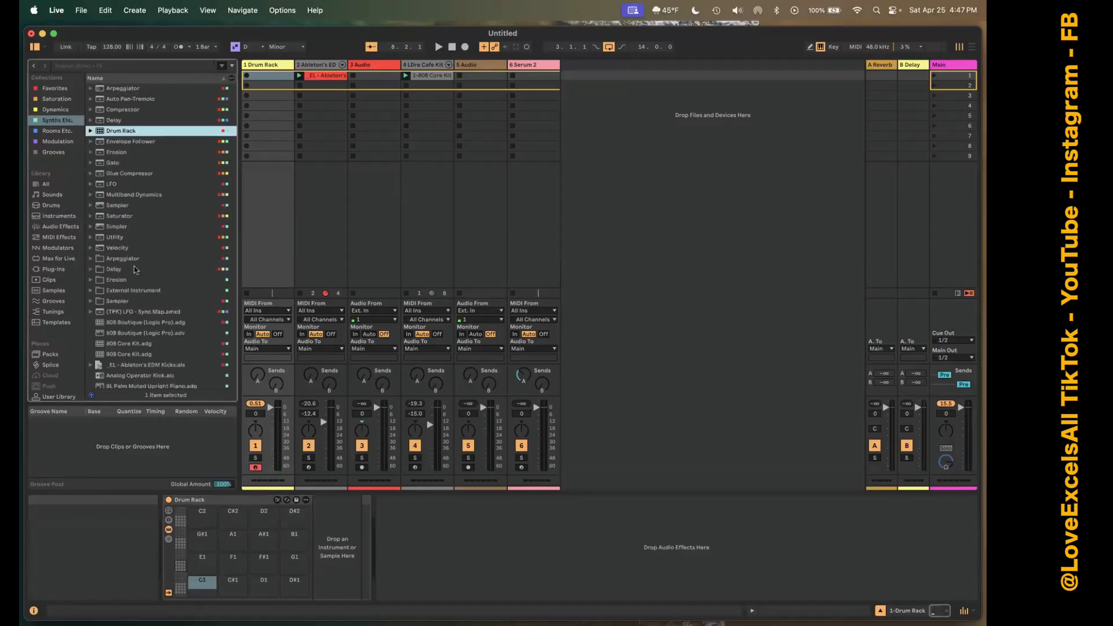
scroll(134, 266, down, 10)
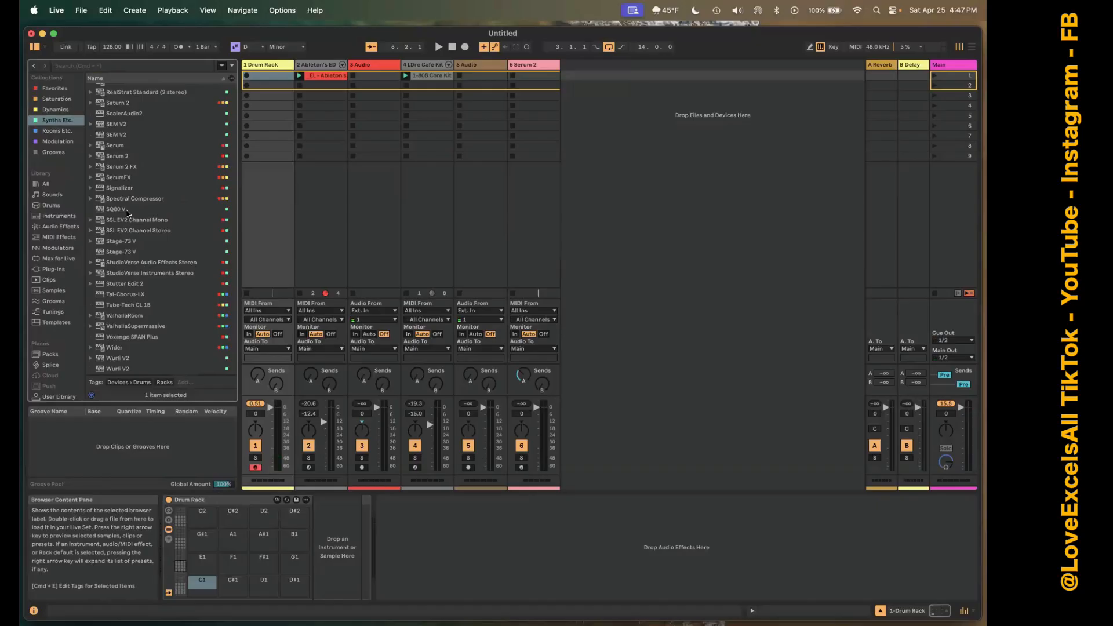
drag(120, 157, 203, 585)
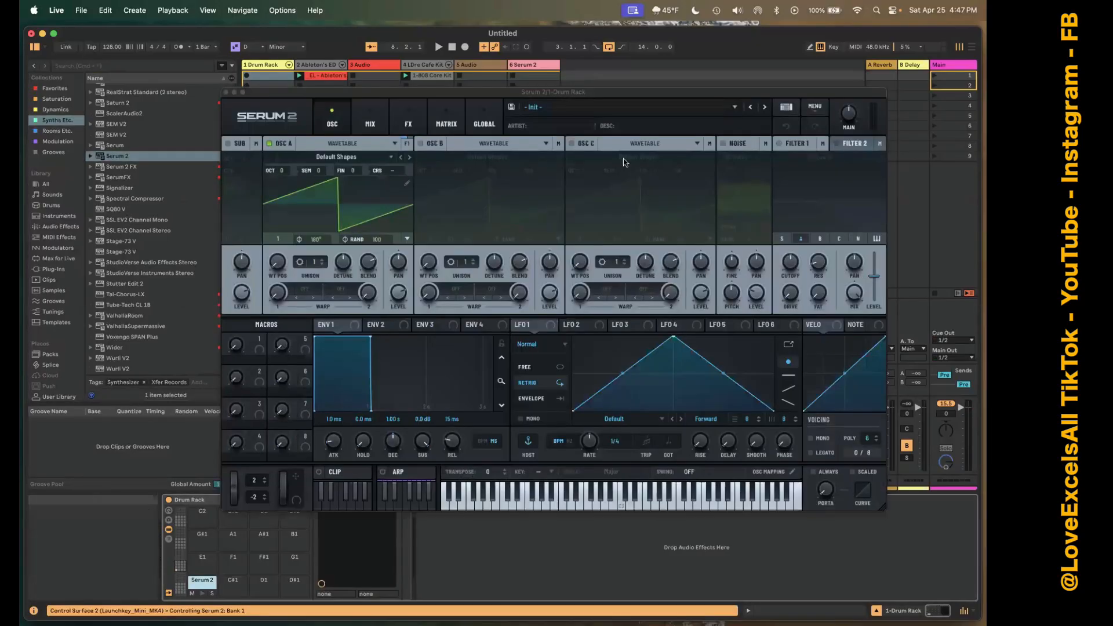
Switch off Serum 2's oscillator A and enable the noise oscillator with the White noise color.
click(269, 143)
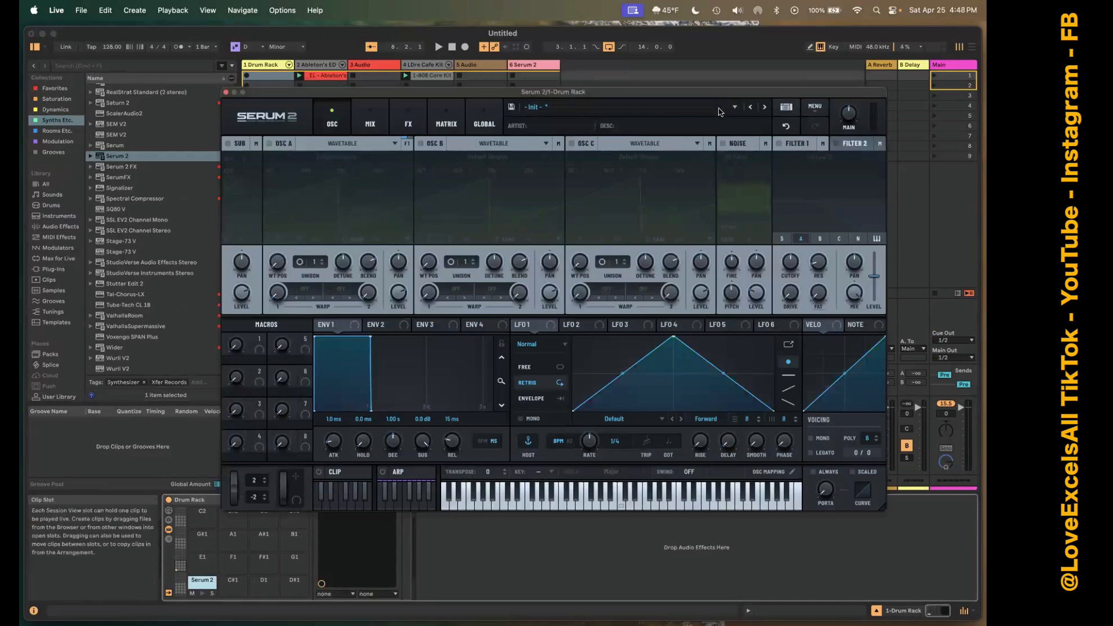
click(721, 143)
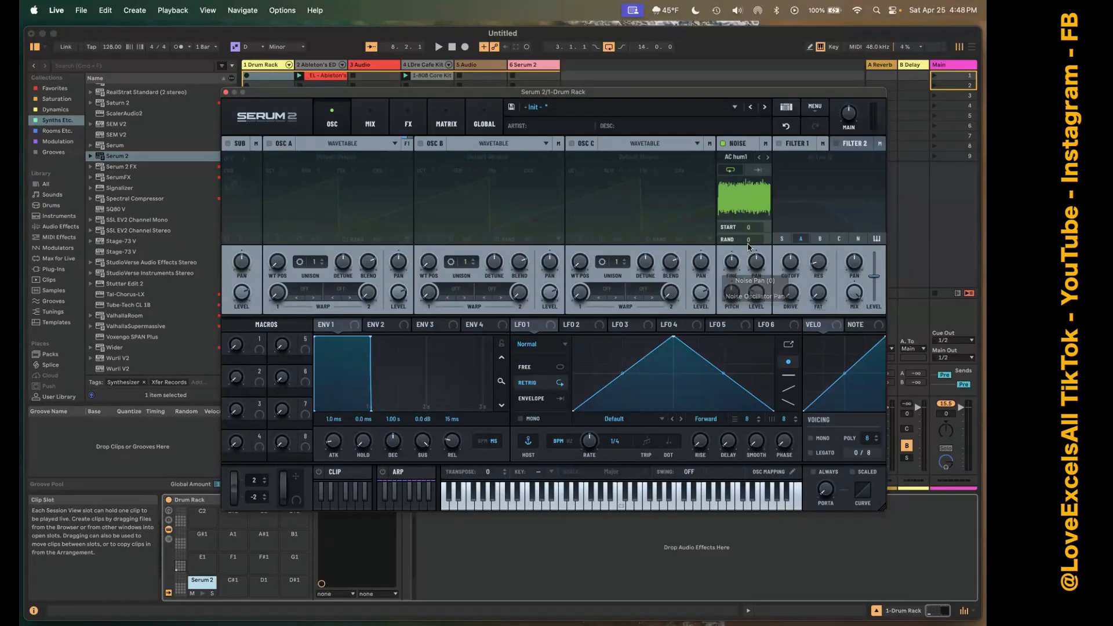
click(735, 156)
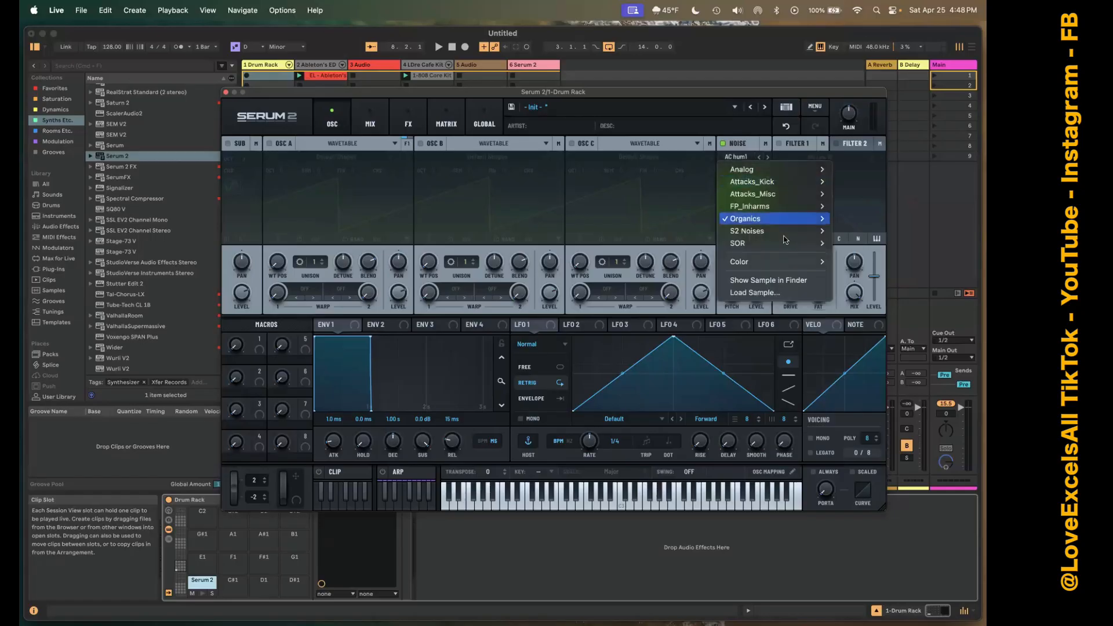
mouse_move(825, 262)
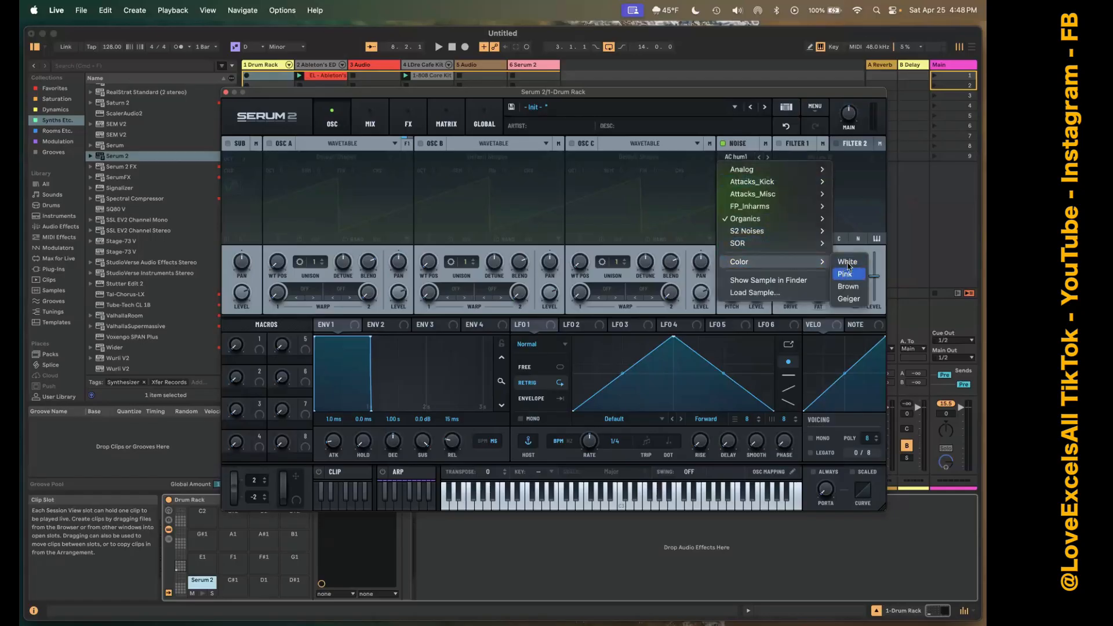
click(846, 263)
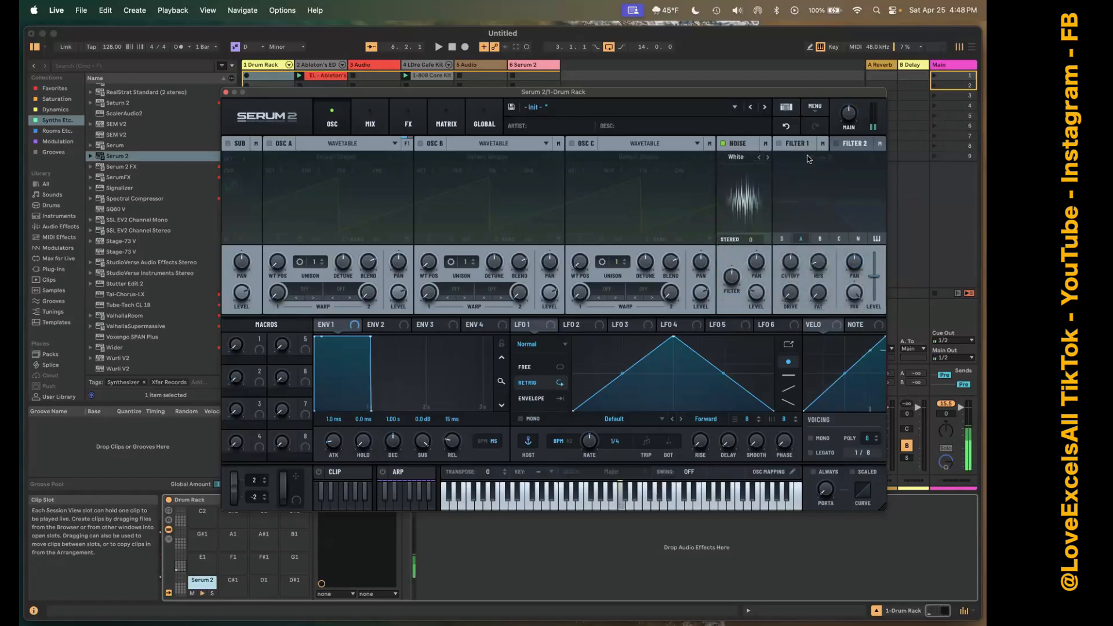
Enable Filter 1 with raised cutoff and resonance, and modulate its cutoff with LFO 1 shaped as a falling ramp.
click(779, 143)
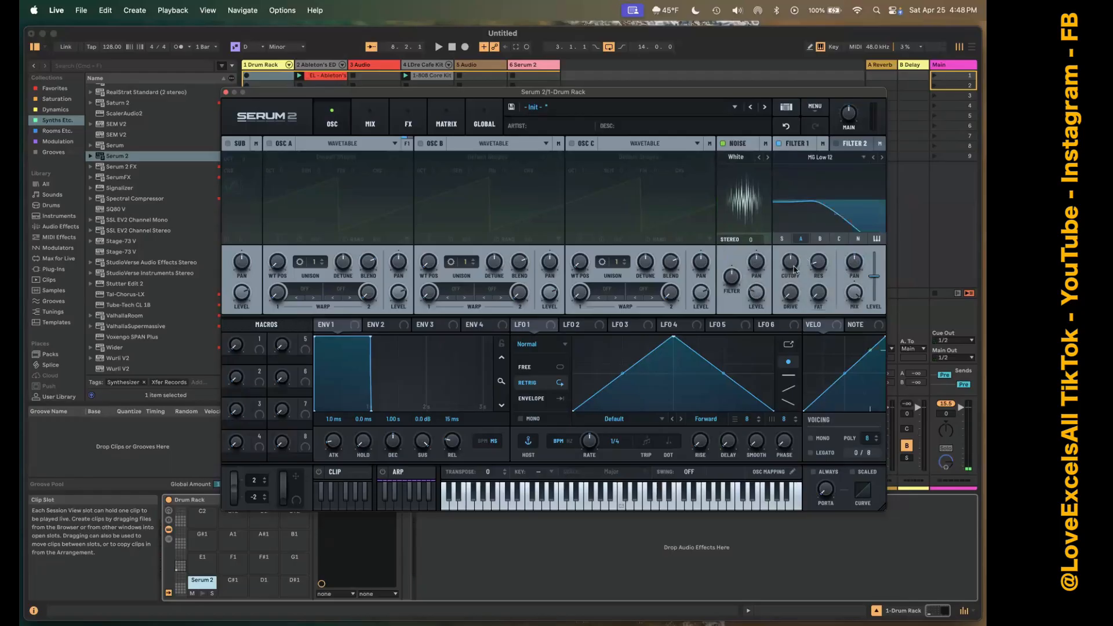
drag(795, 258, 804, 223)
drag(816, 267, 820, 139)
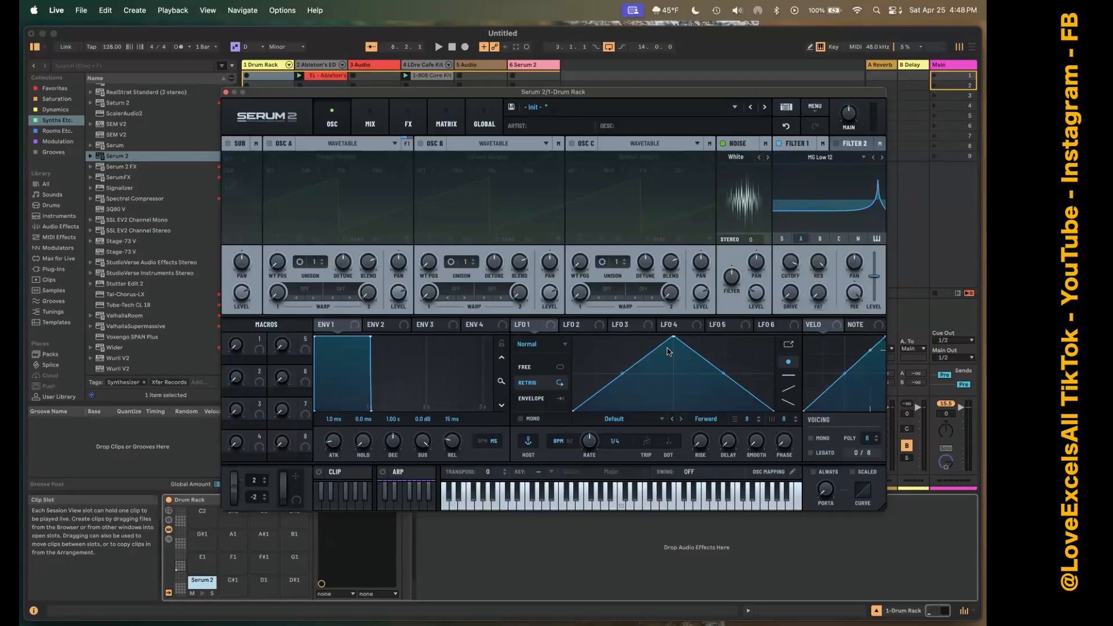
drag(672, 339, 789, 264)
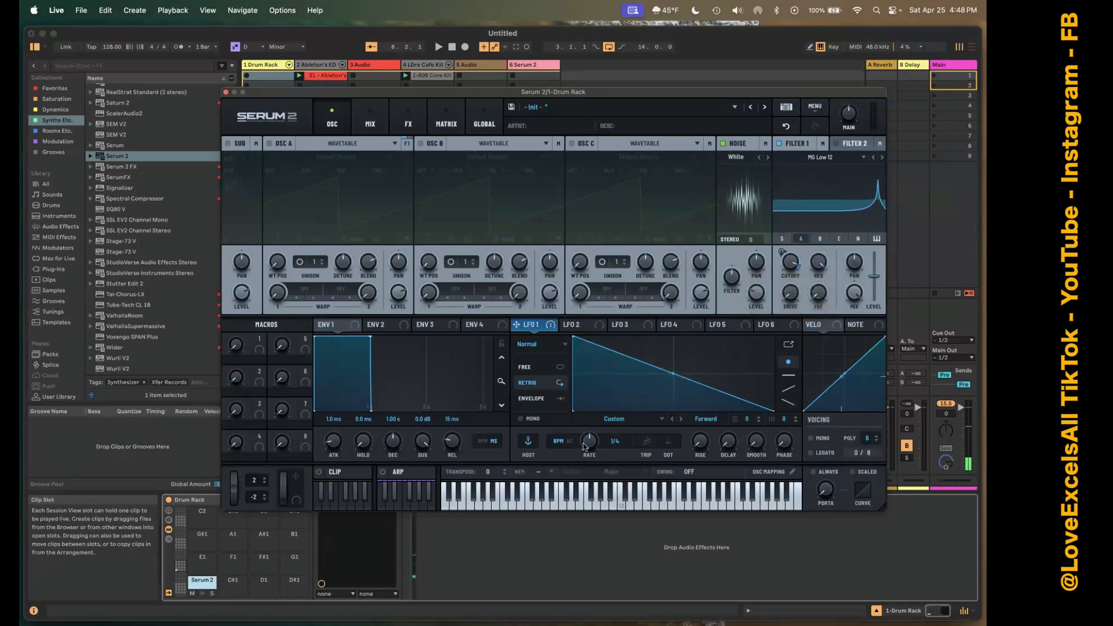
Try LFO 1's Envelope and Free modes, slow its rate to 2 bar, and set it to Retrig.
click(532, 400)
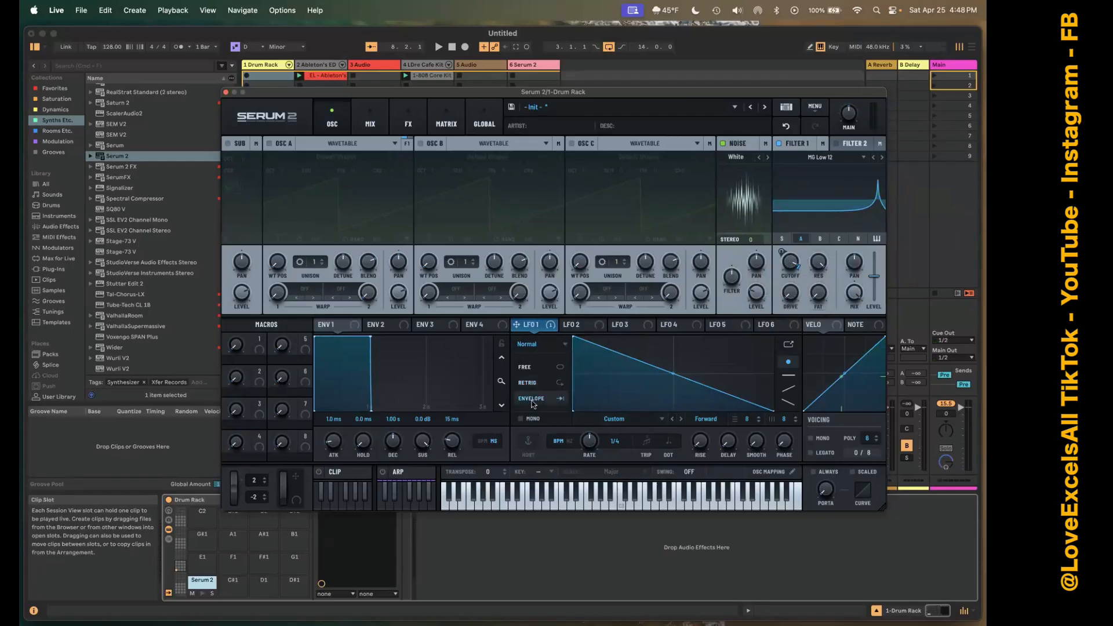
click(534, 368)
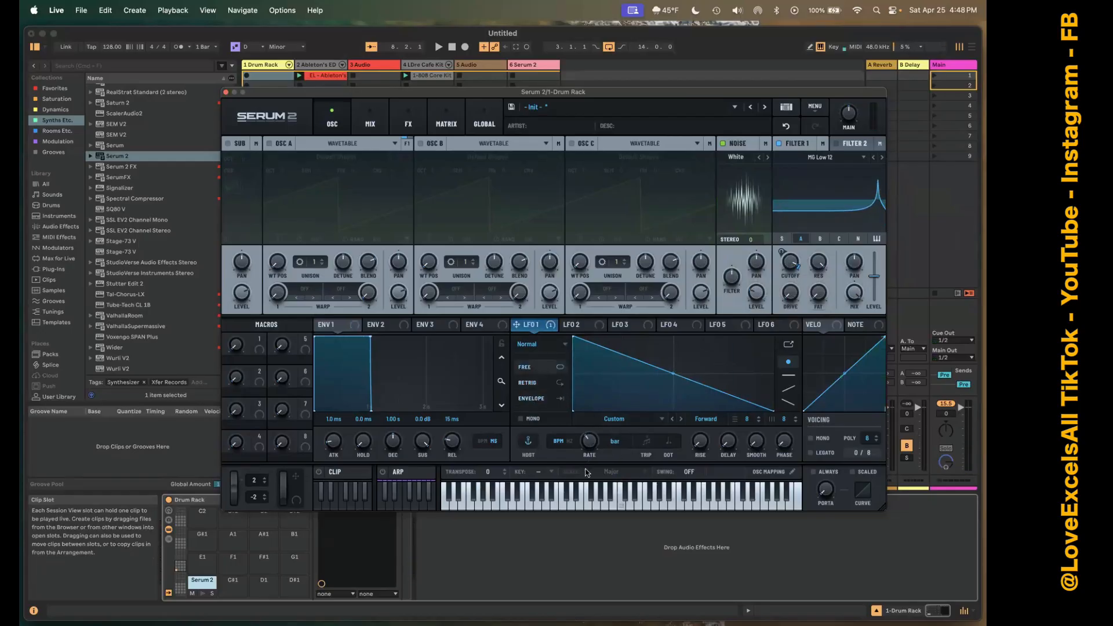
key(a)
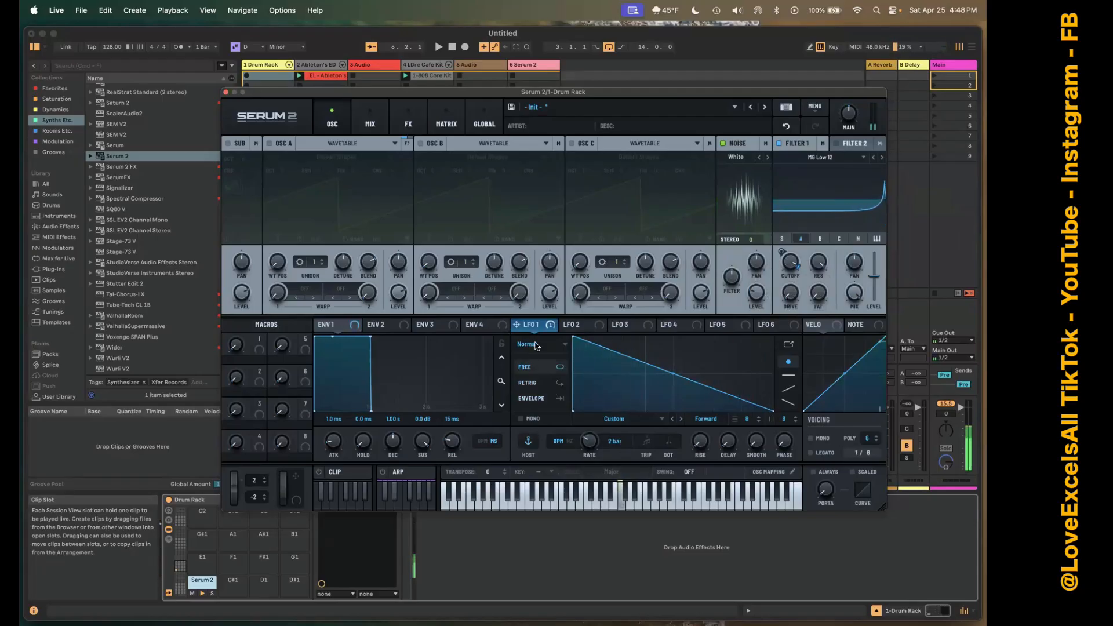
click(530, 383)
key(a)
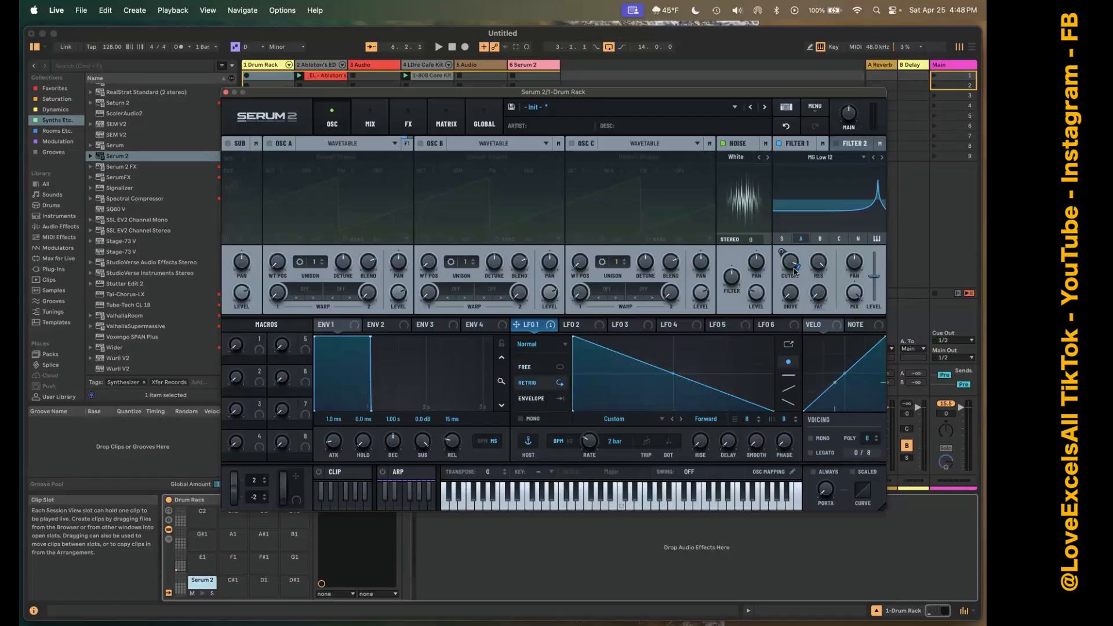
Route only the noise oscillator through Filter 1 and adjust LFO 1's modulation depth on the cutoff.
drag(782, 250, 780, 313)
click(858, 238)
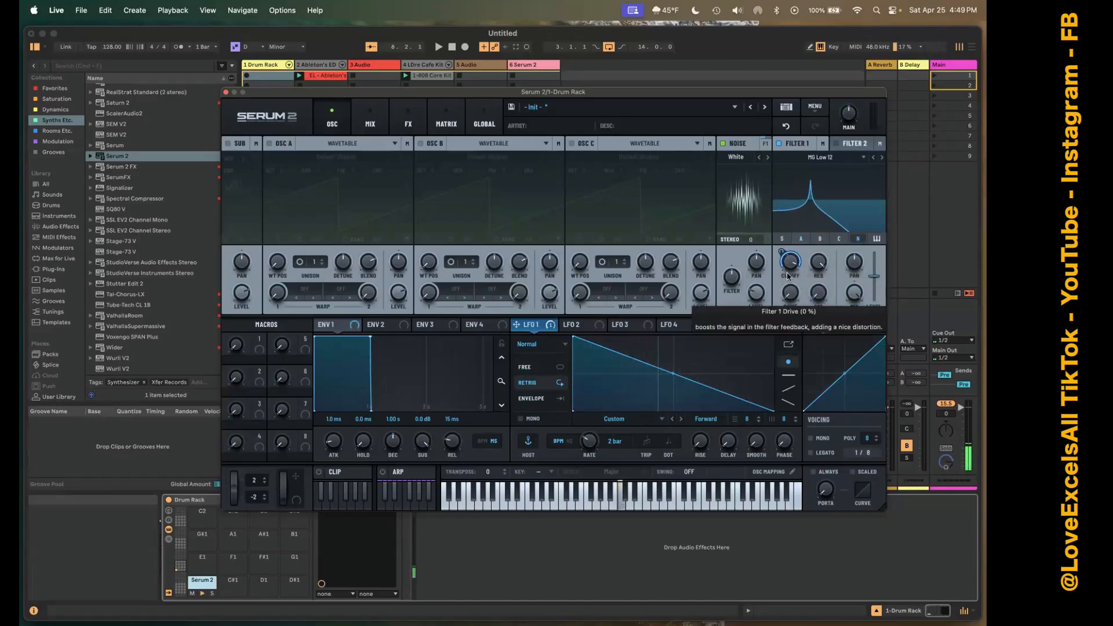
click(800, 238)
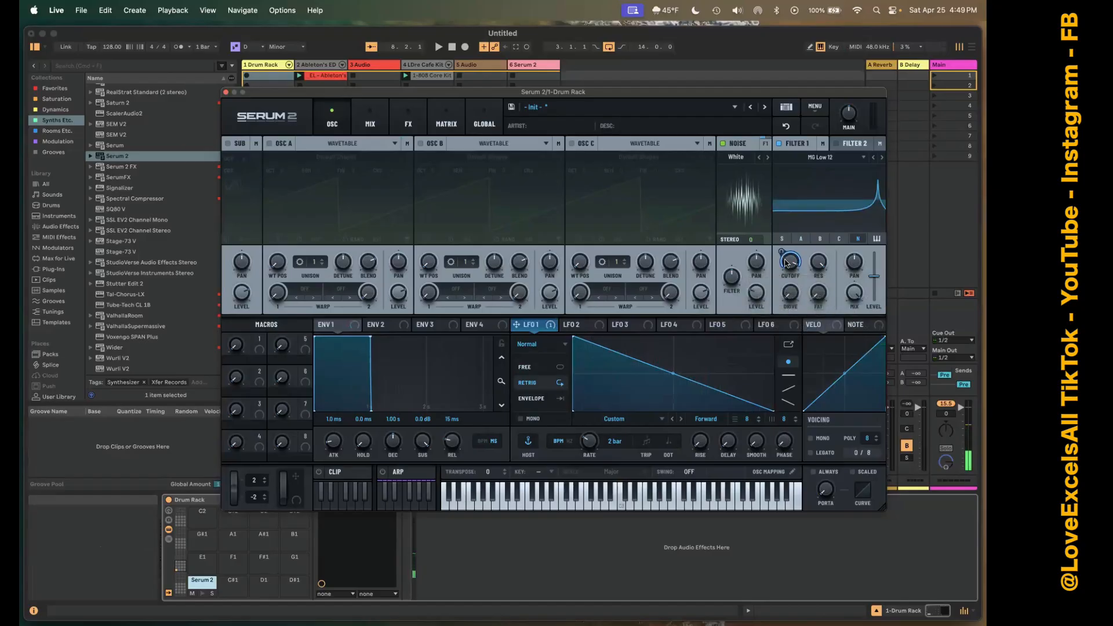
mouse_move(783, 253)
mouse_down()
mouse_move(784, 241)
mouse_move(781, 251)
mouse_up()
Add a Delay and a Reverb to Serum 2's main effects chain.
click(408, 120)
click(297, 219)
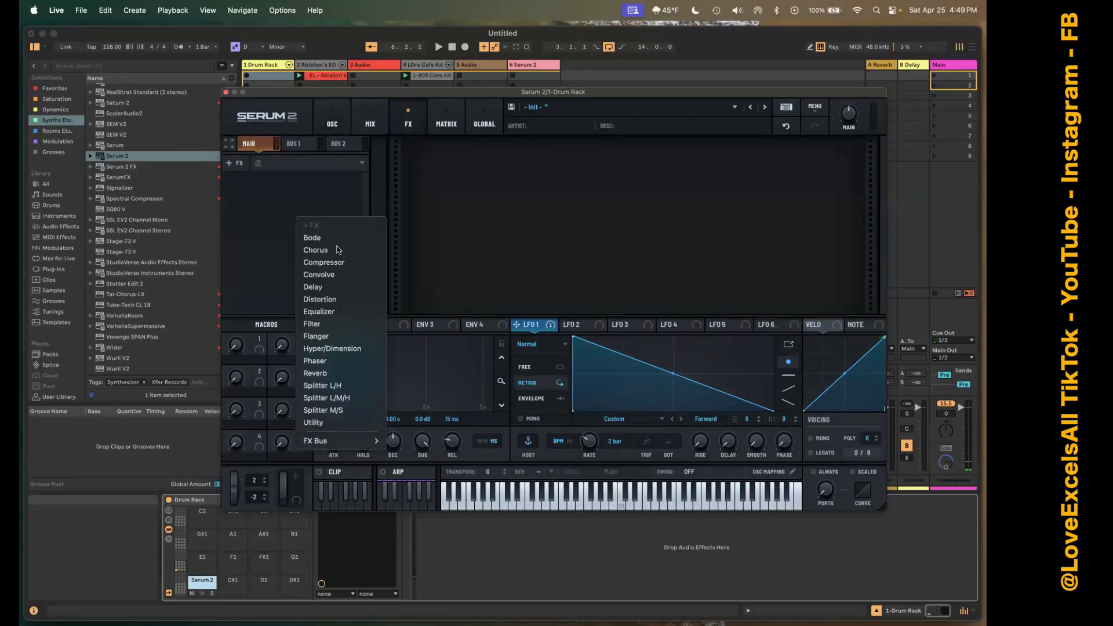
click(342, 288)
click(317, 278)
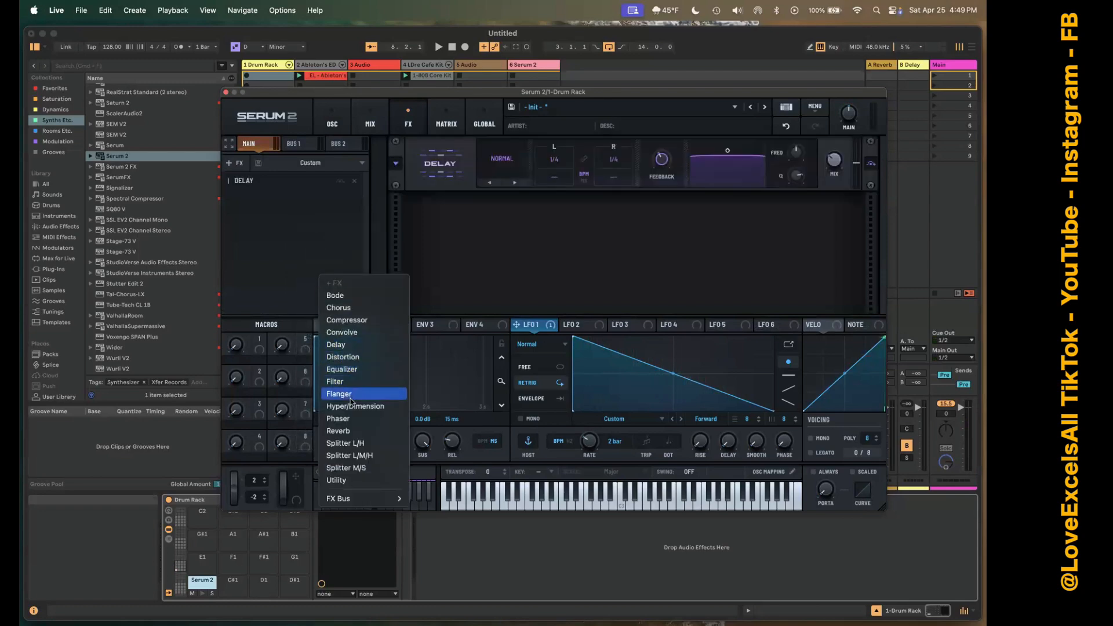
click(523, 243)
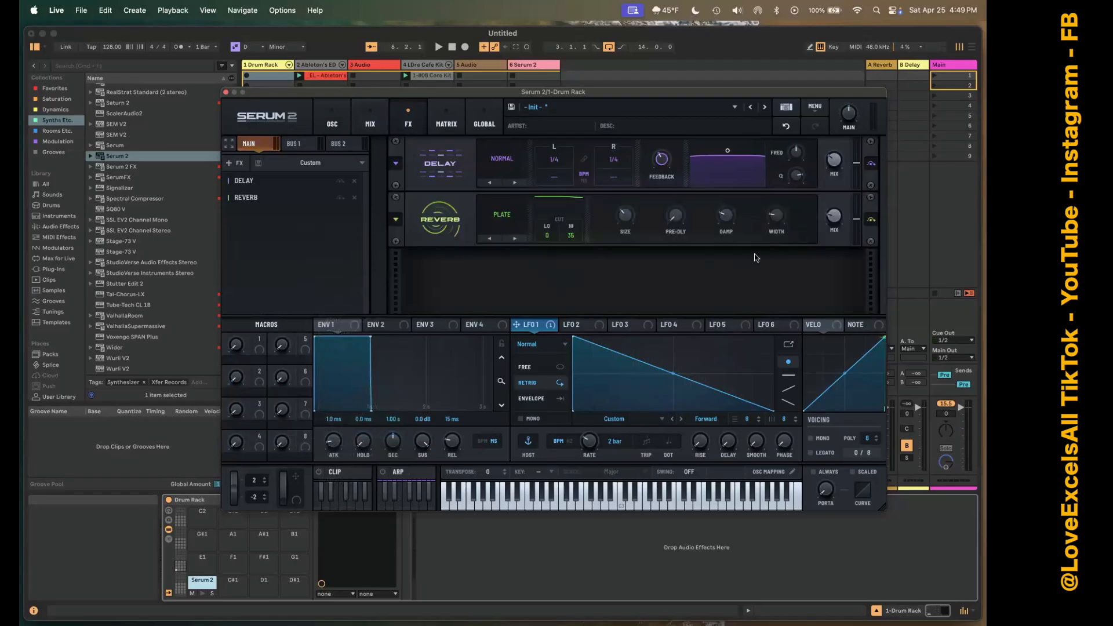
Adjust the reverb's mix and LFO 1's rate, and close the Serum 2 window.
right_click(833, 223)
click(847, 149)
drag(835, 220, 843, 159)
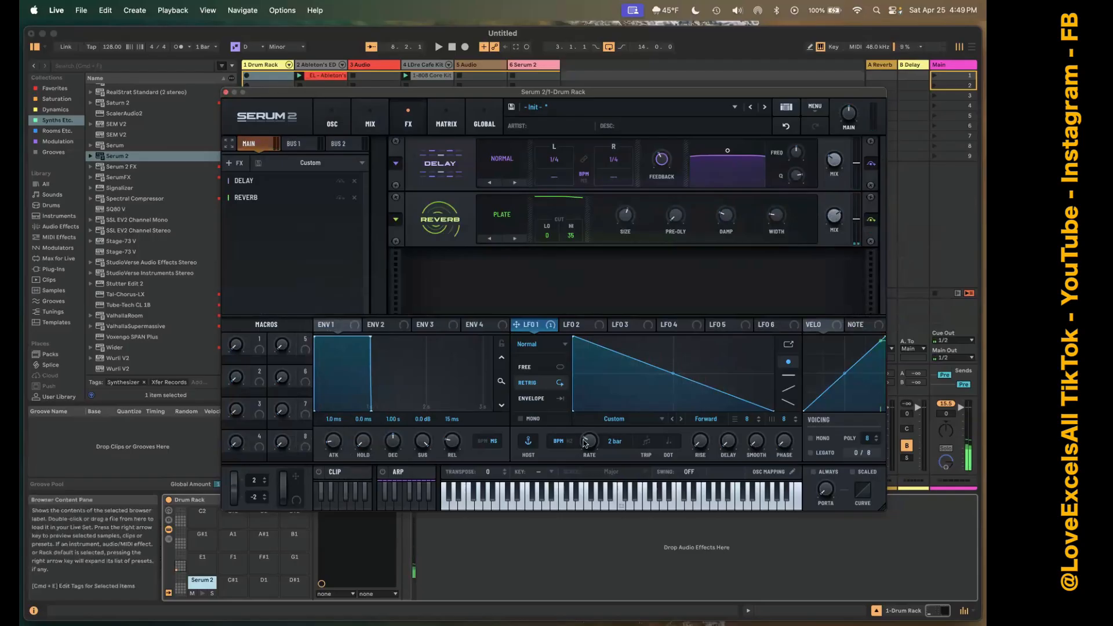
drag(584, 435, 584, 423)
click(226, 92)
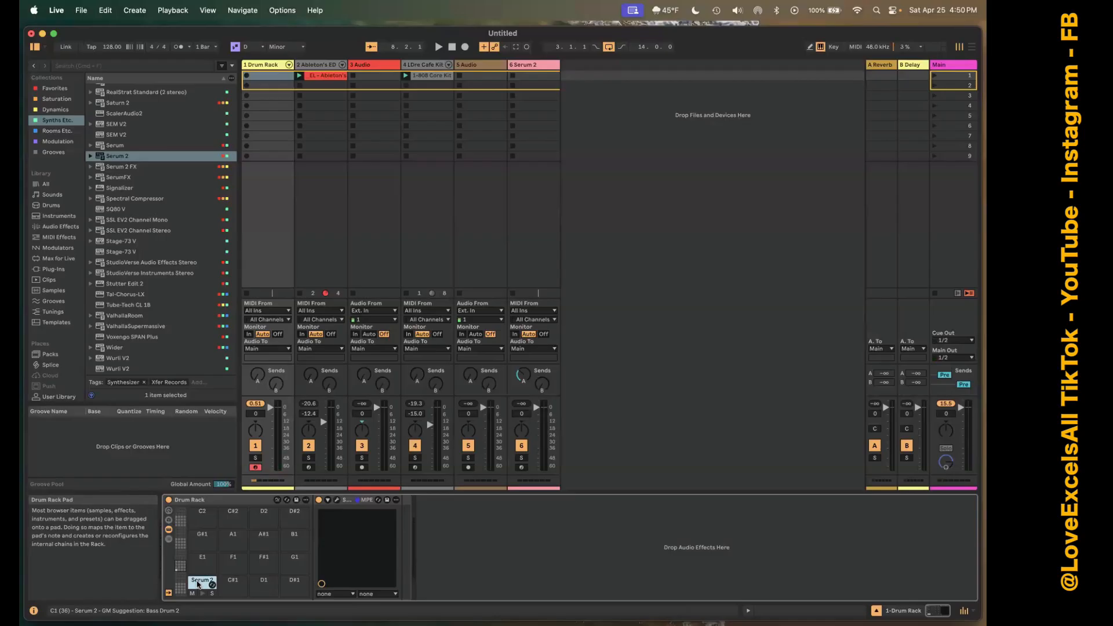
Move Serum 2 from the C1 pad to the A1 pad in the Drum Rack.
right_click(198, 584)
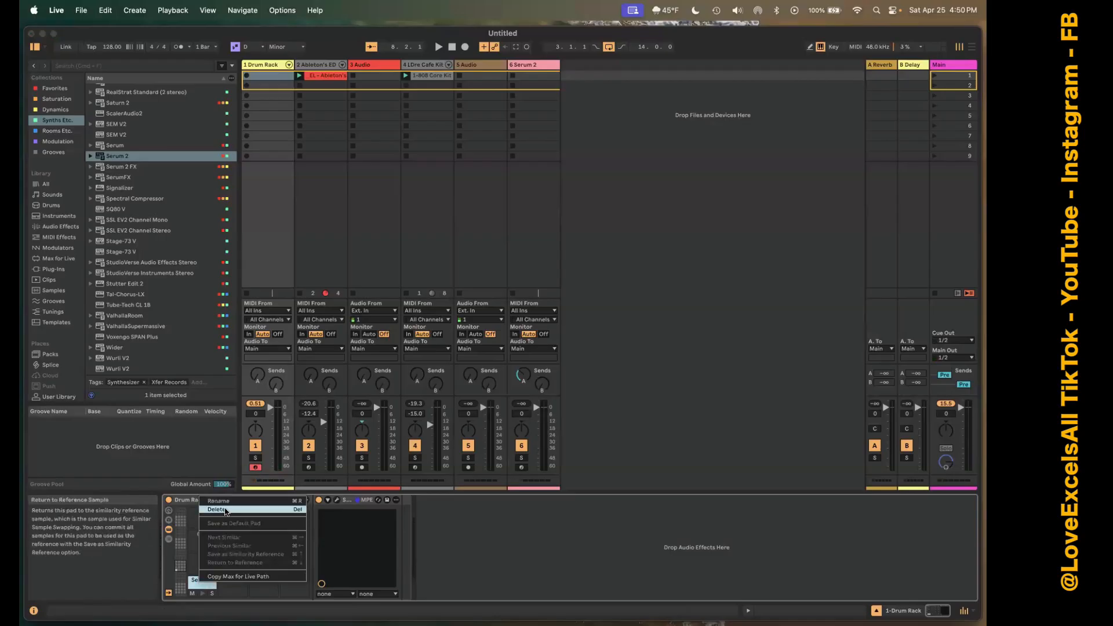
click(207, 584)
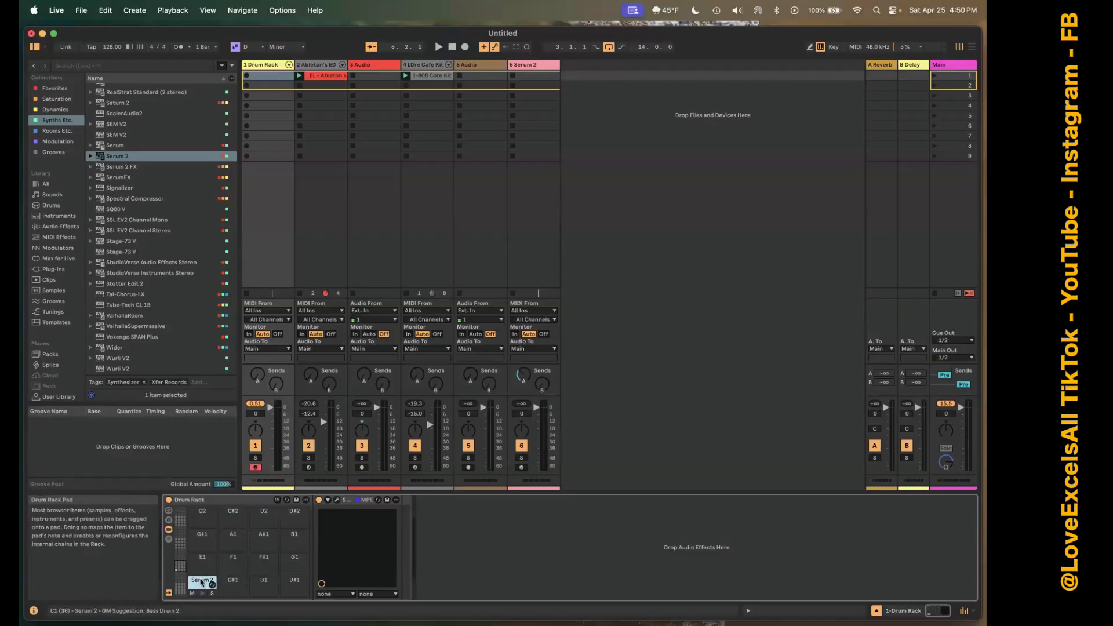
drag(208, 582, 244, 546)
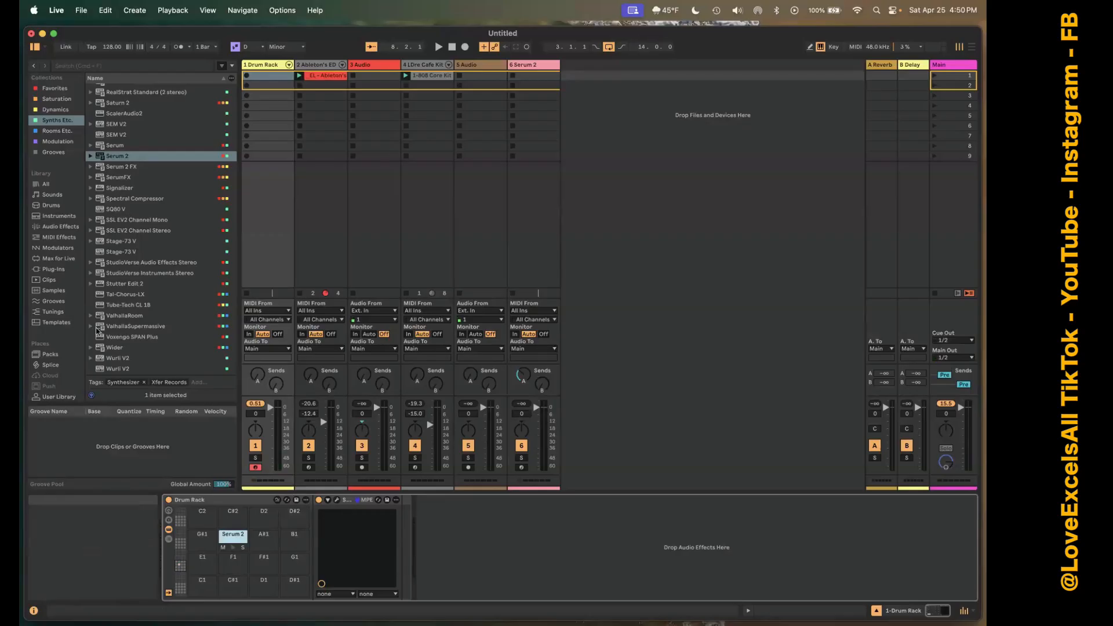
Browse the _Drums user folder for samples, looking inside its 2022, 2024 and 2025 subfolders.
scroll(65, 345, down, 3)
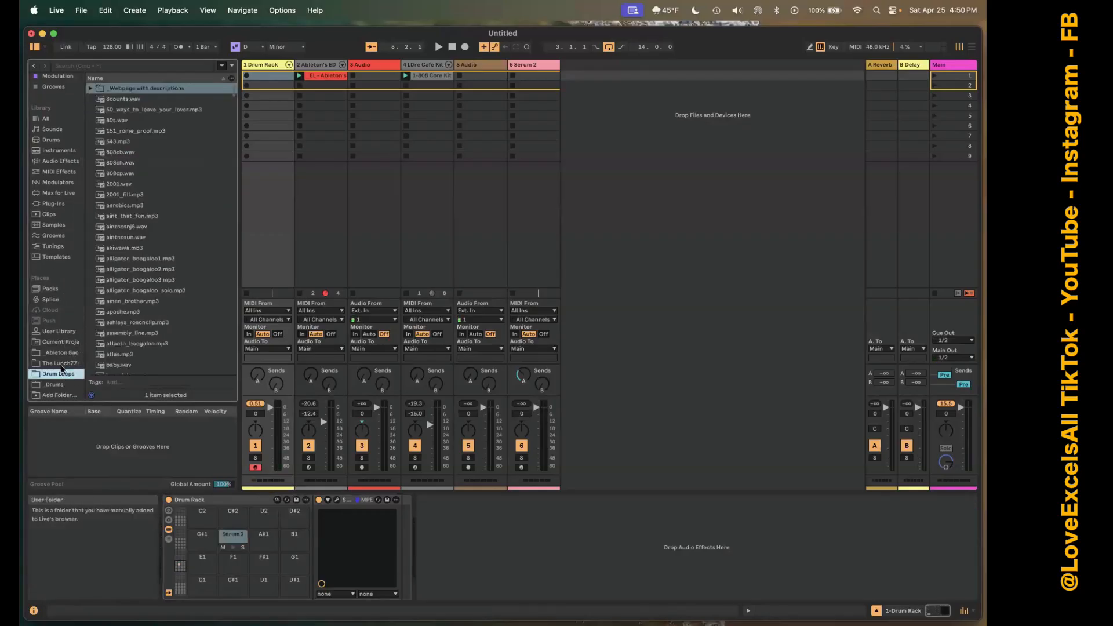
click(124, 311)
click(56, 385)
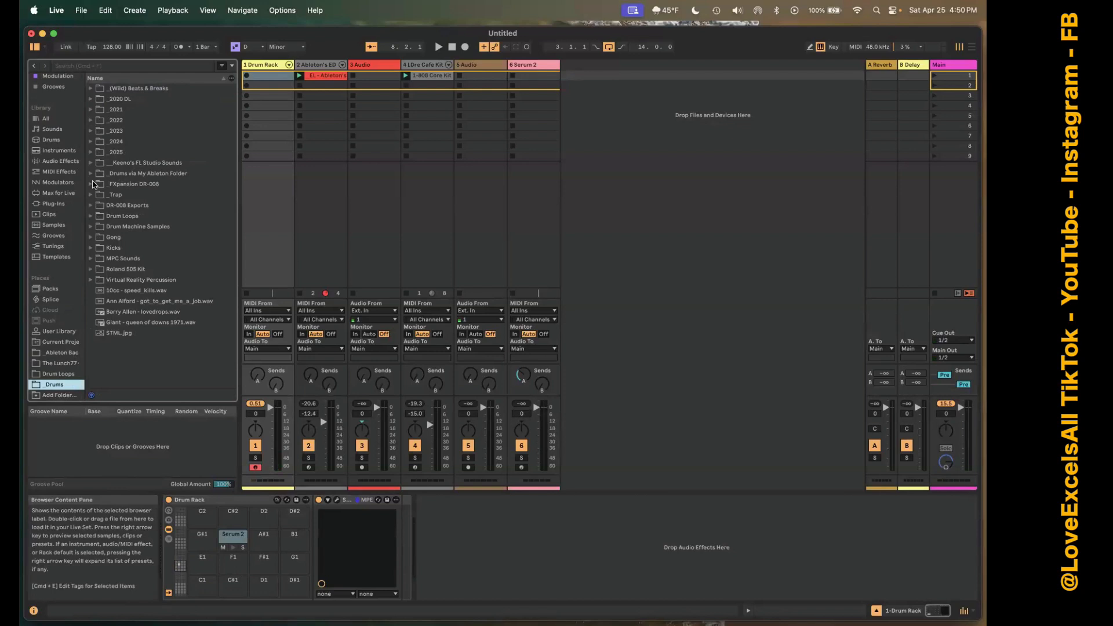
double_click(97, 121)
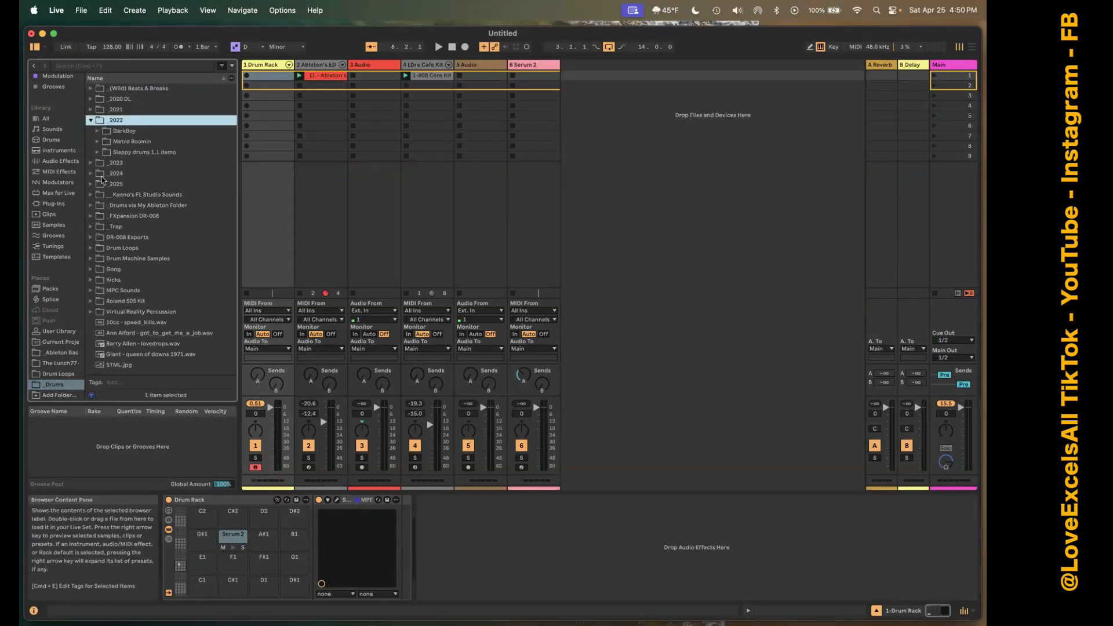
double_click(96, 173)
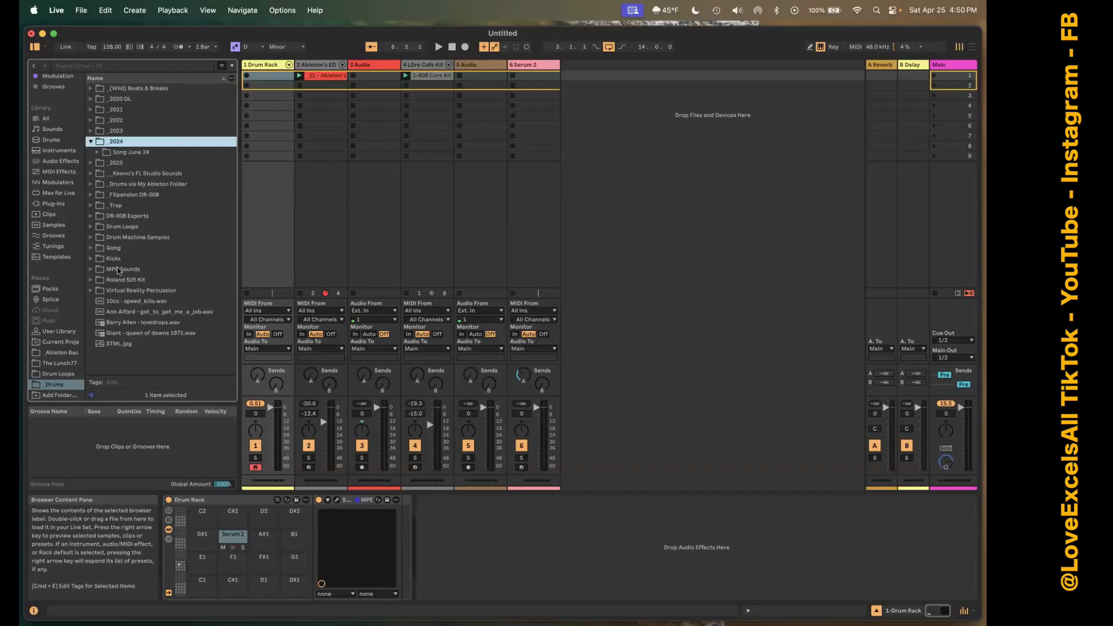
click(92, 164)
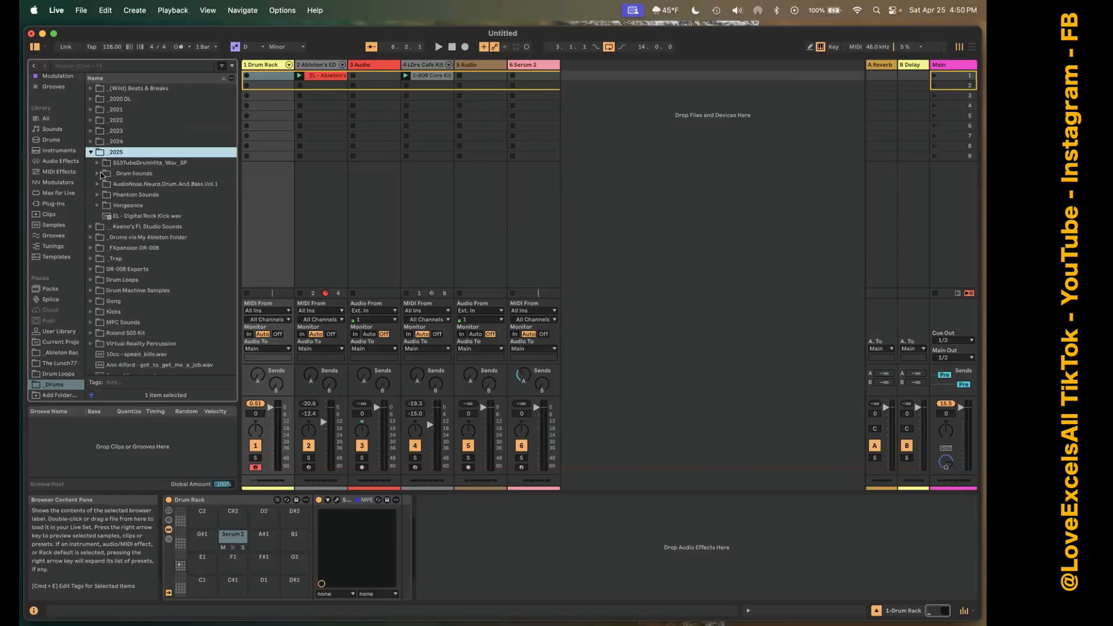
click(102, 175)
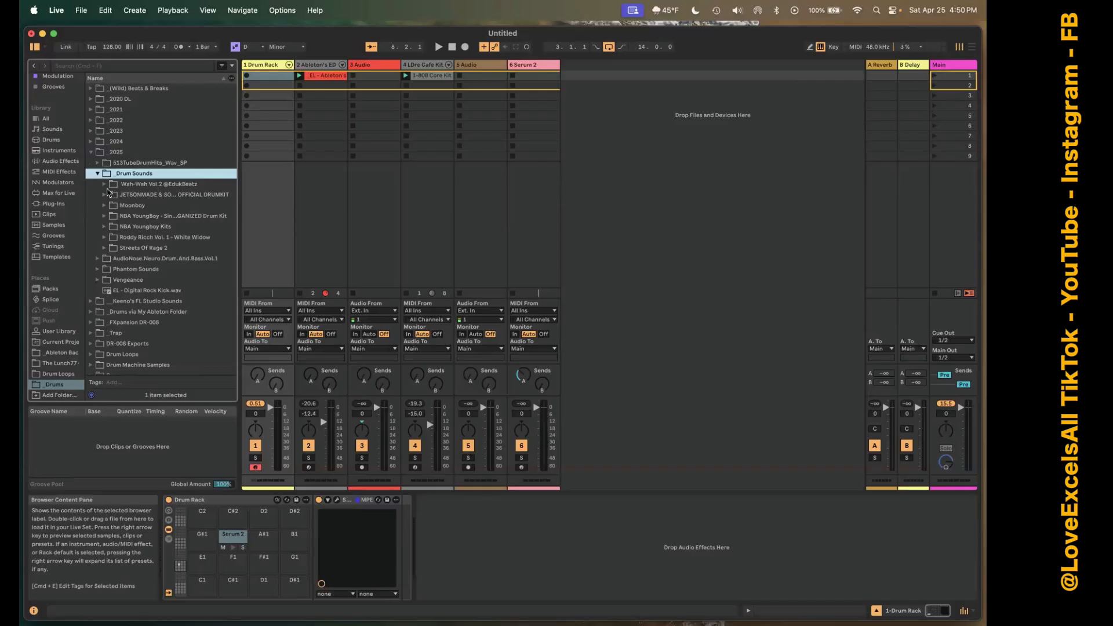
Expand the _2020 DL folder down to the Drums folder of KSHMR - Sounds of KSHMR VOL 2.
click(91, 98)
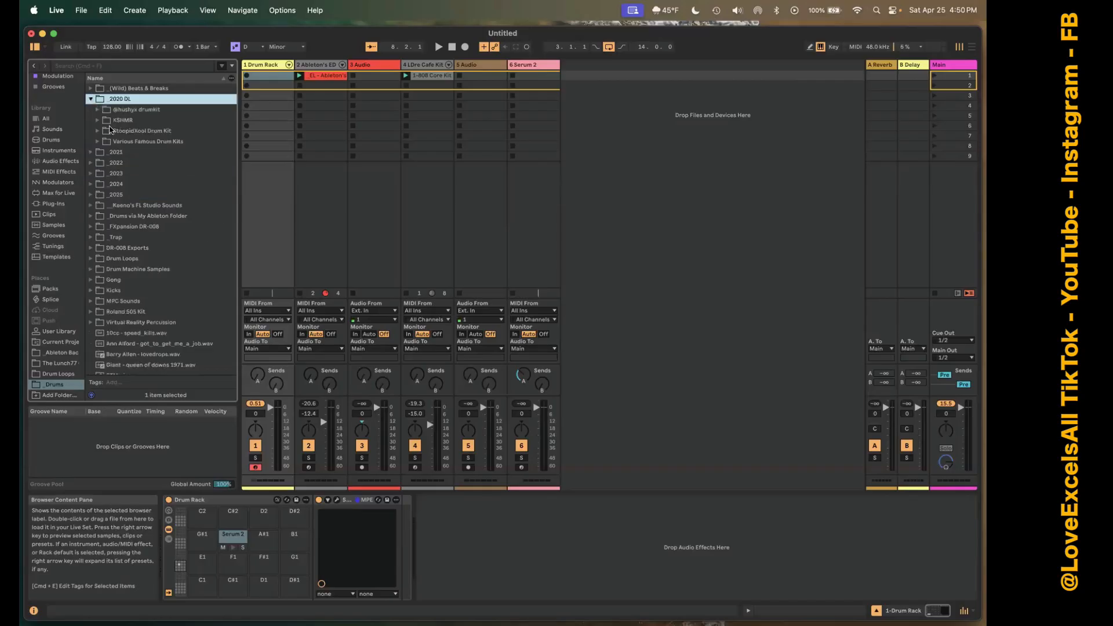
click(102, 121)
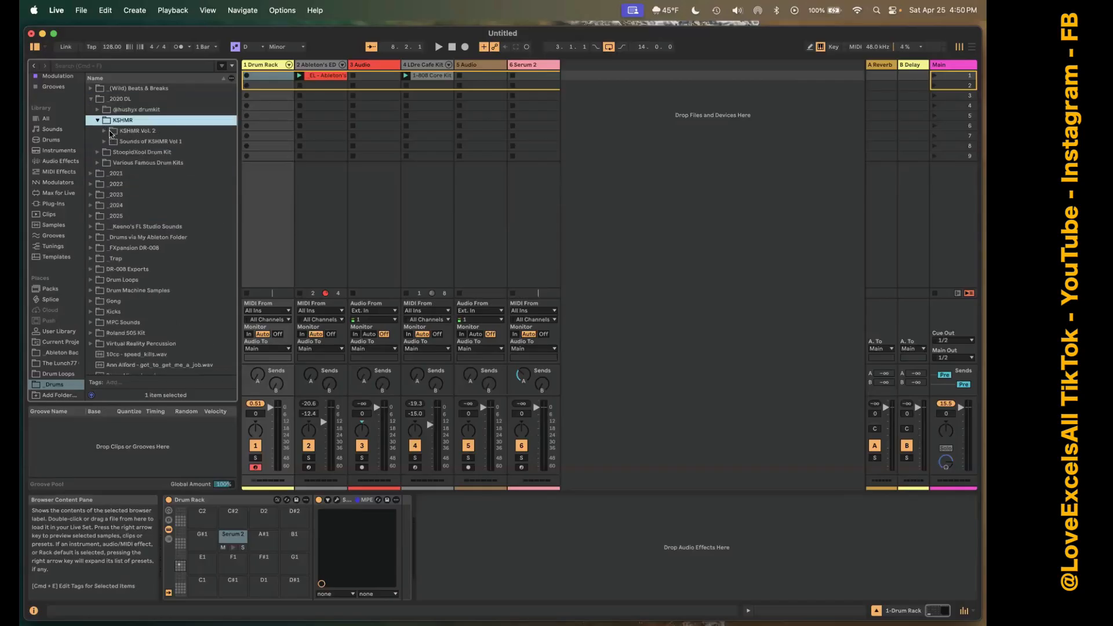
click(111, 131)
click(104, 131)
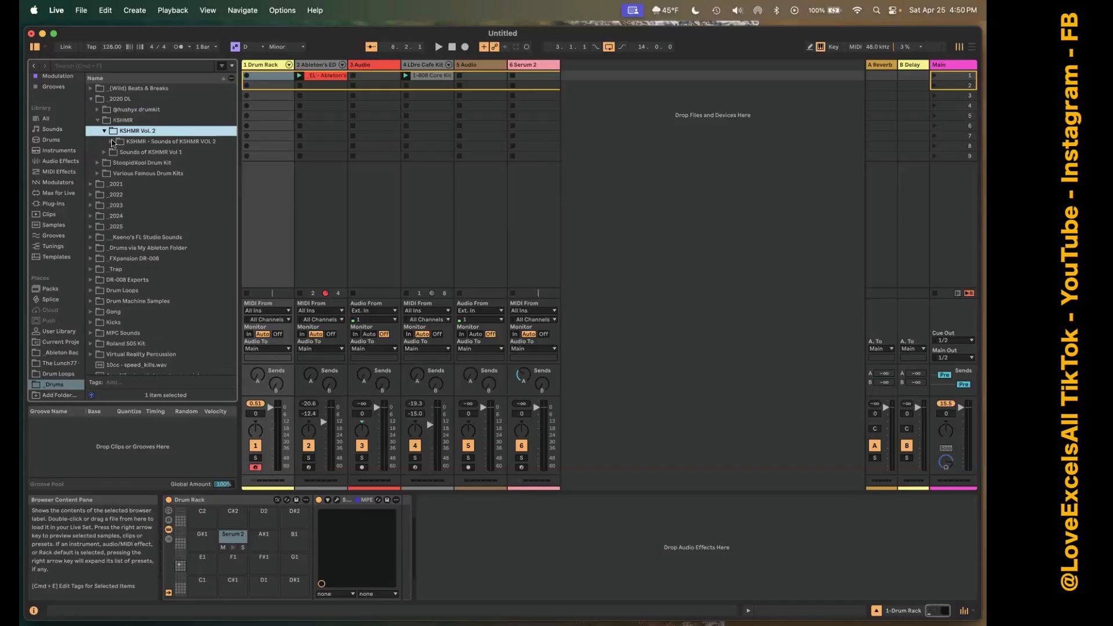
click(112, 142)
click(124, 152)
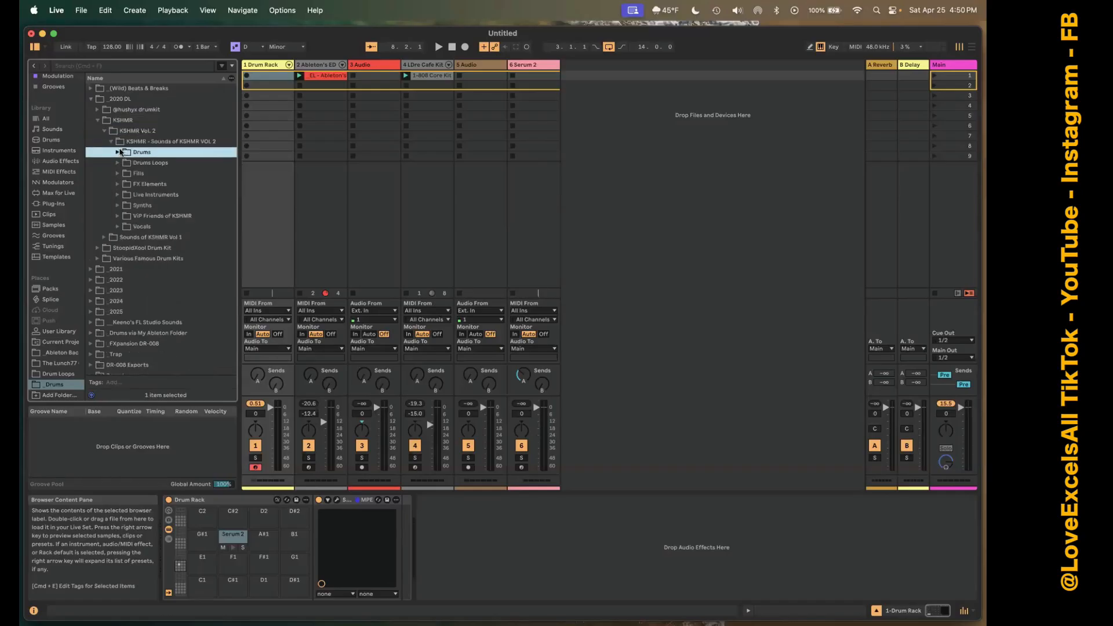
click(119, 152)
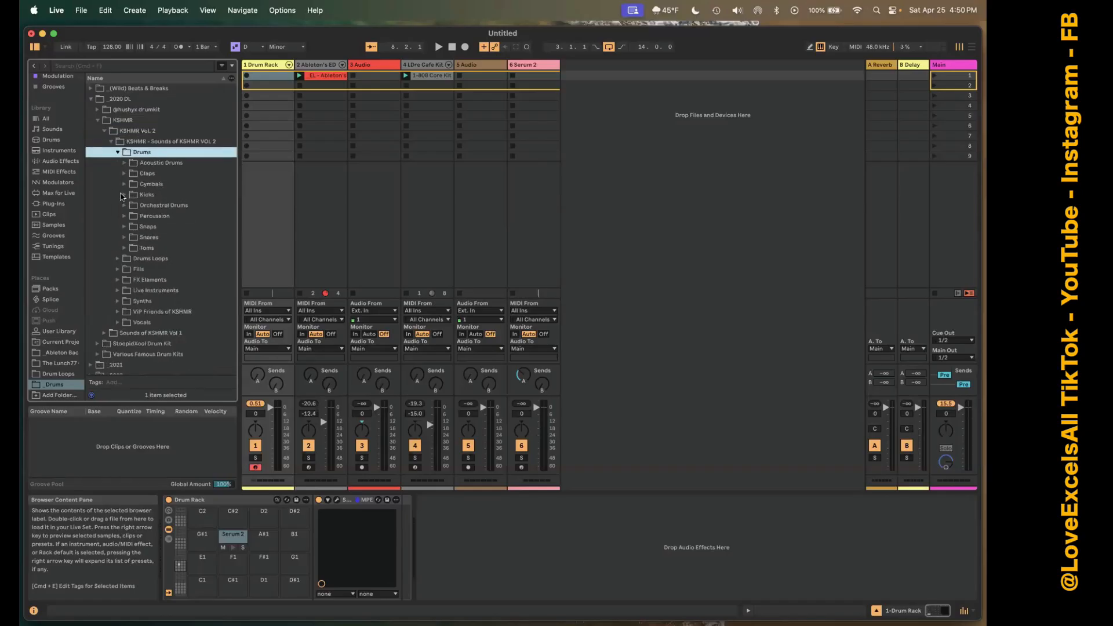
Load KSHMR Punchy Kick 02 (A) from the Punchy Kicks folder onto the Drum Rack's C1 pad.
click(123, 195)
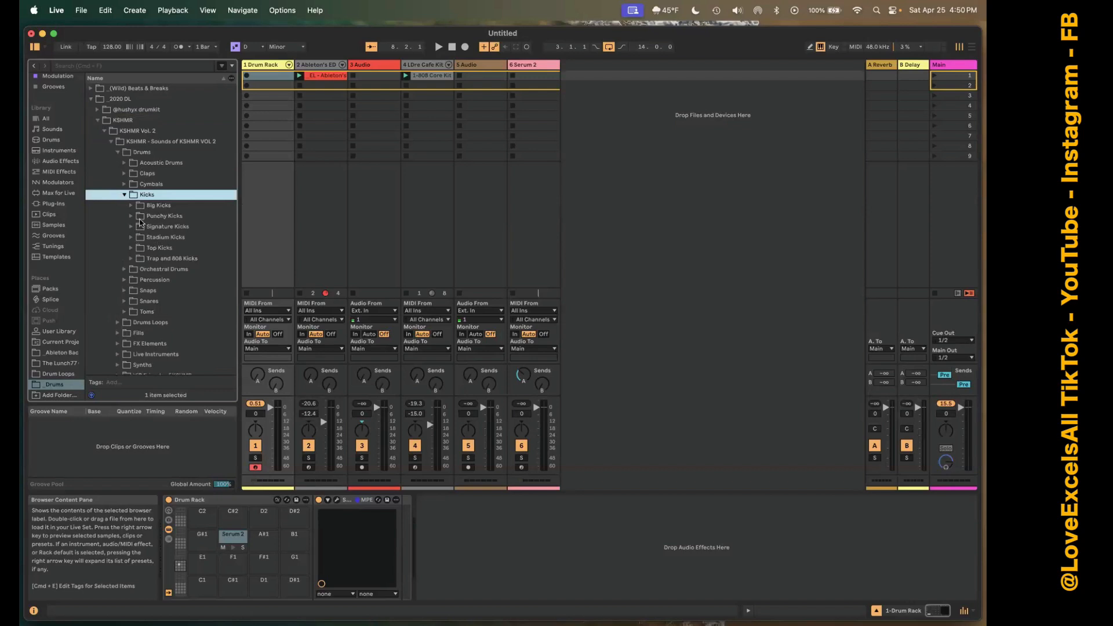
click(133, 215)
click(159, 236)
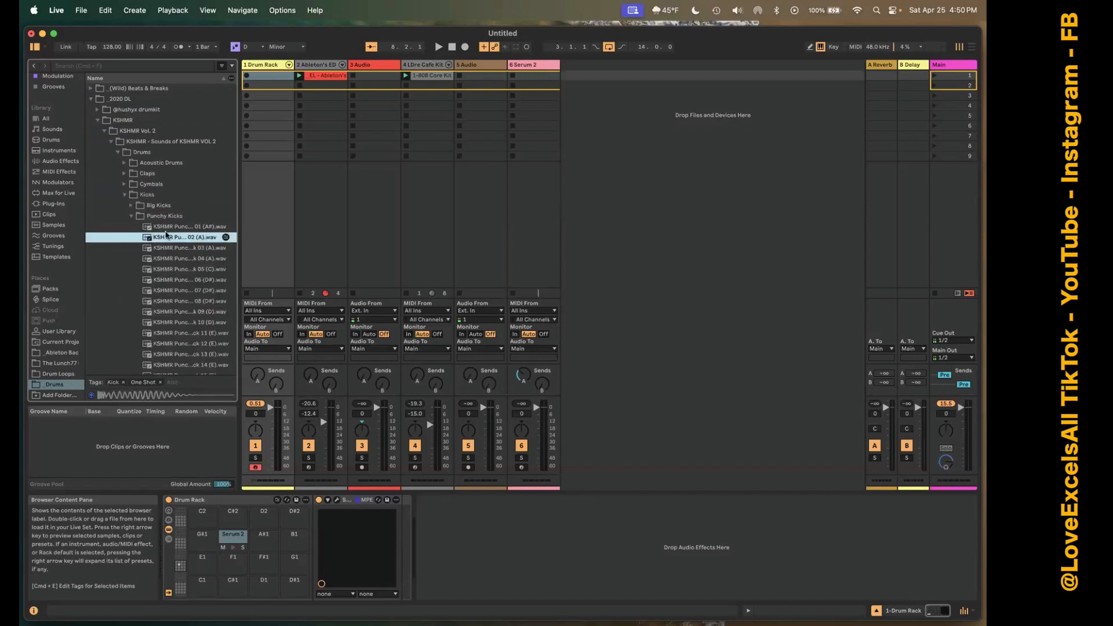
drag(166, 240, 203, 584)
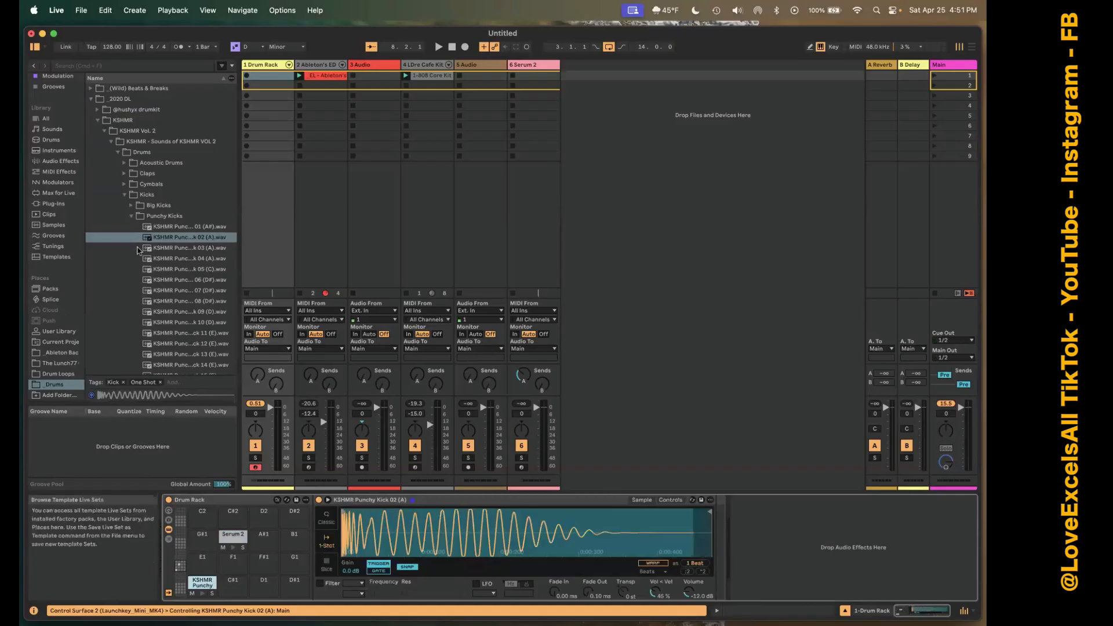
Load KSHMR Hi Hats Closed 11 onto the F#1 pad and KSHMR Hi Hats Open 06 onto the A#1 pad.
click(132, 216)
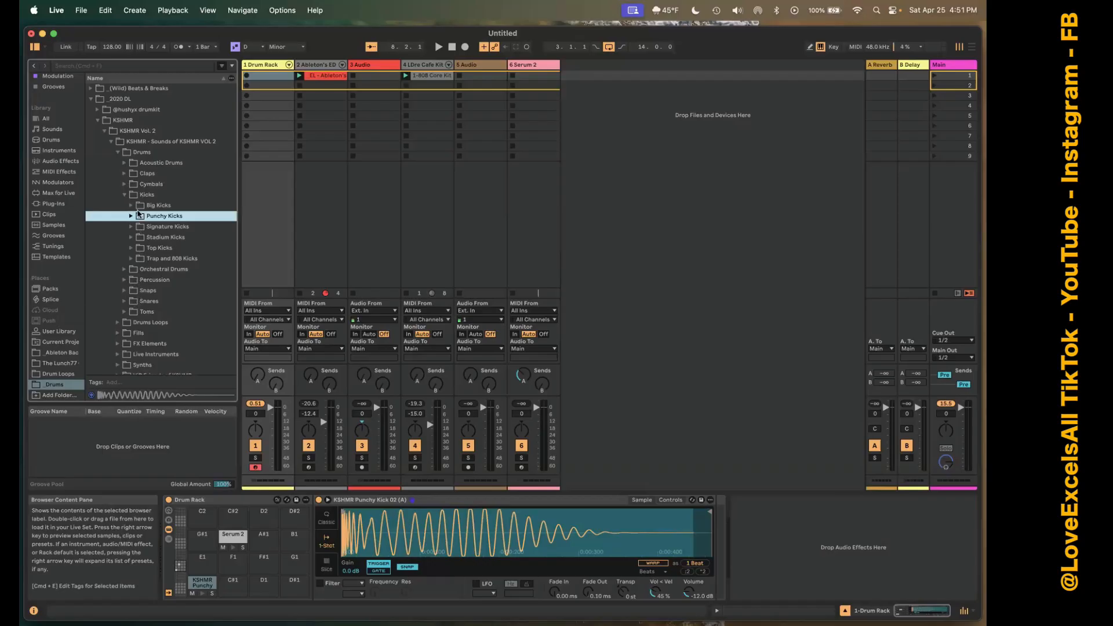
click(125, 184)
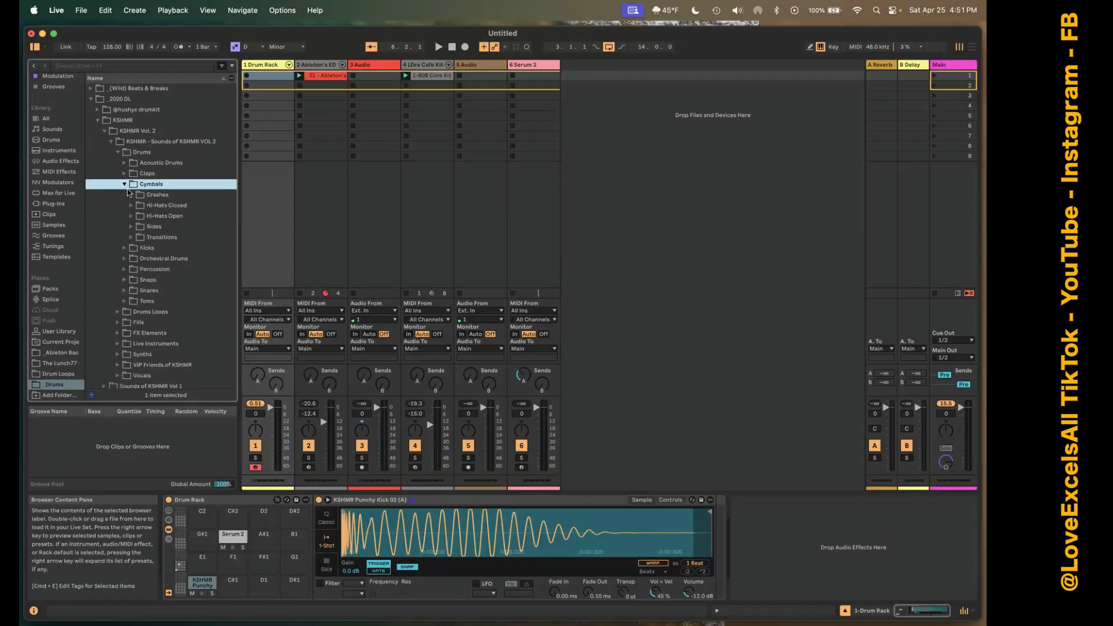
click(132, 206)
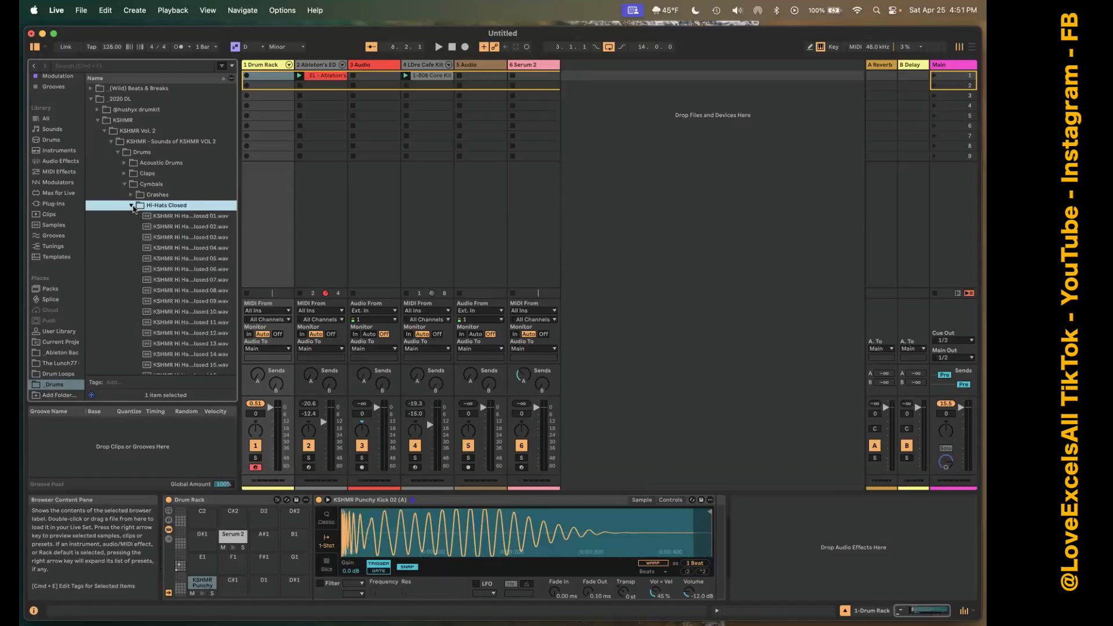
click(164, 228)
click(169, 271)
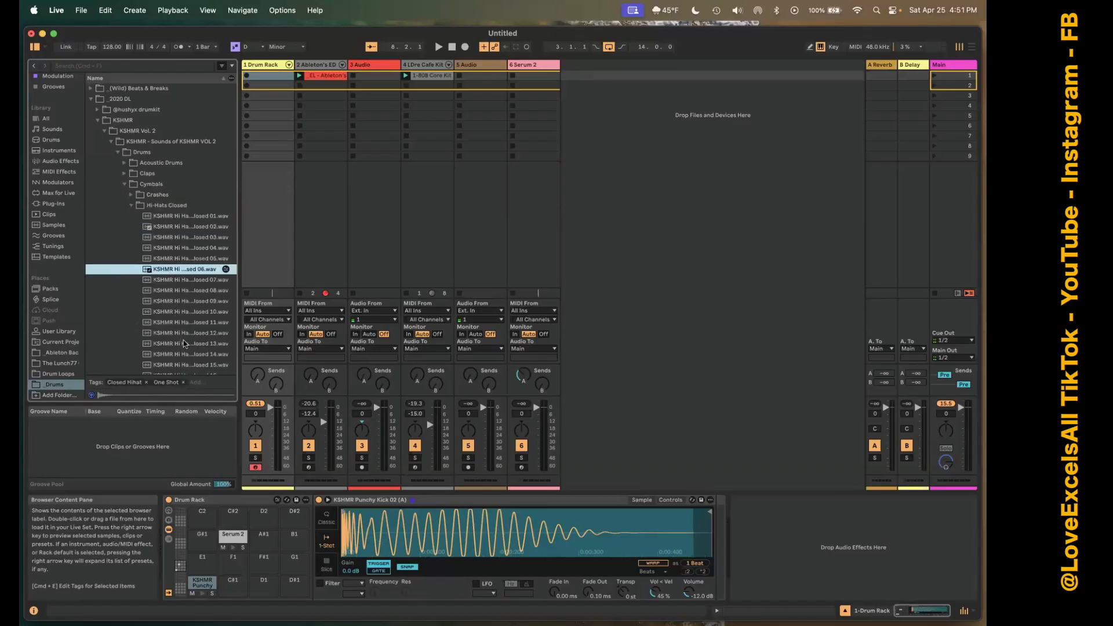
scroll(184, 343, down, 8)
scroll(203, 164, up, 8)
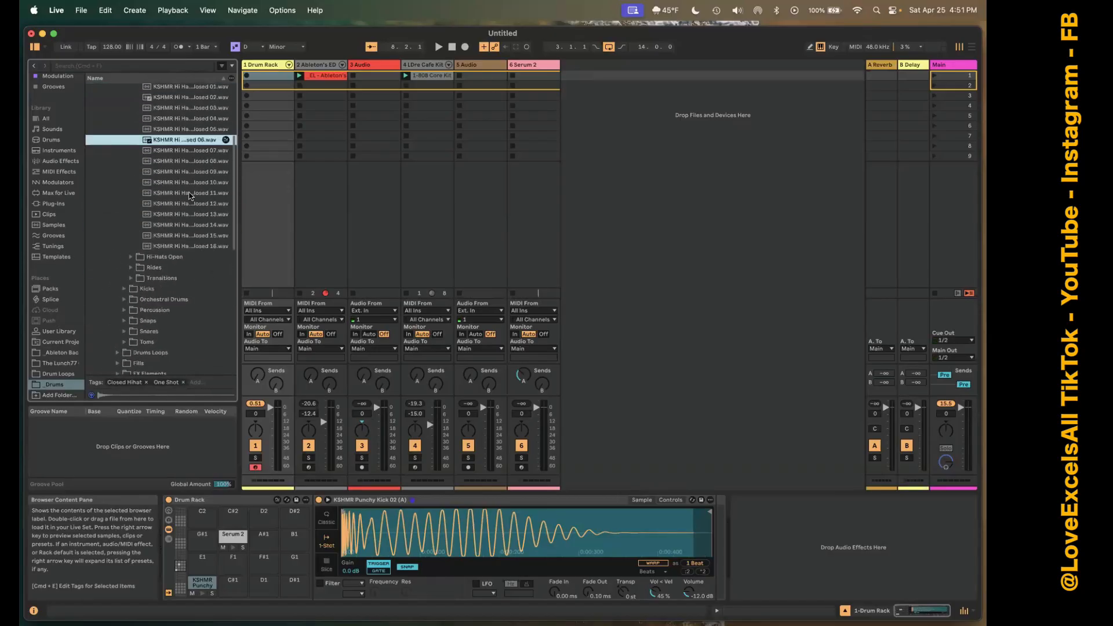
click(191, 193)
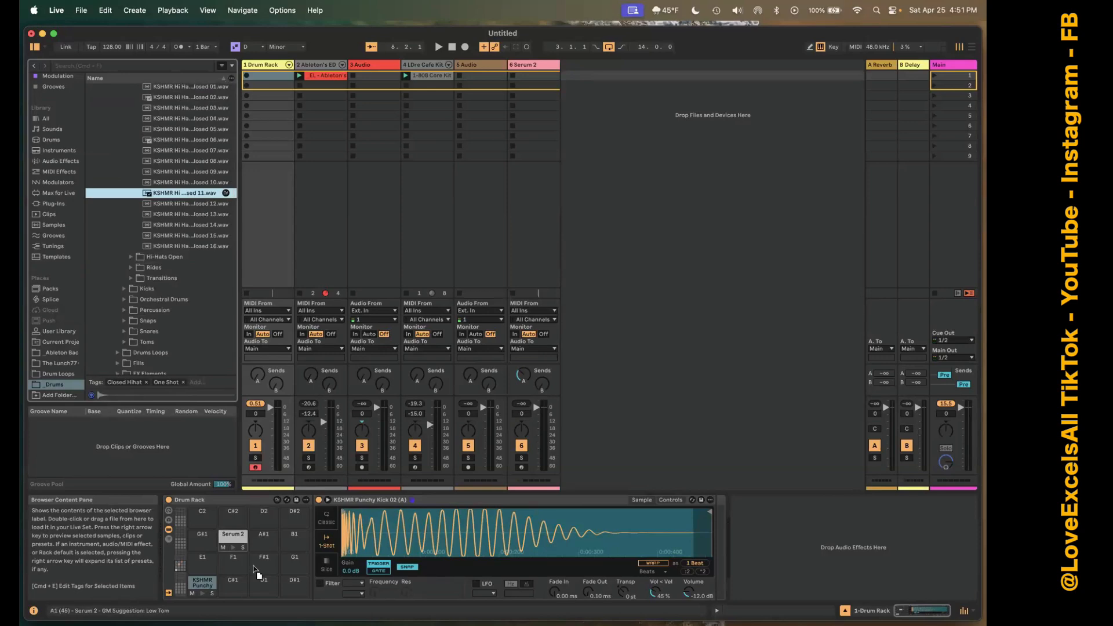
drag(259, 566, 259, 566)
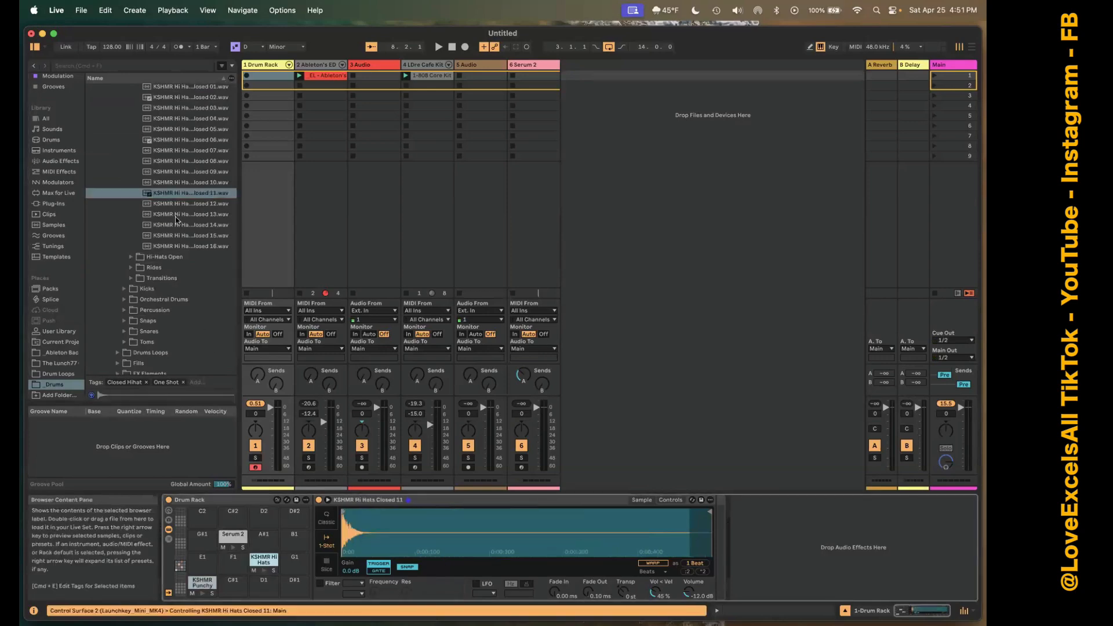
click(130, 258)
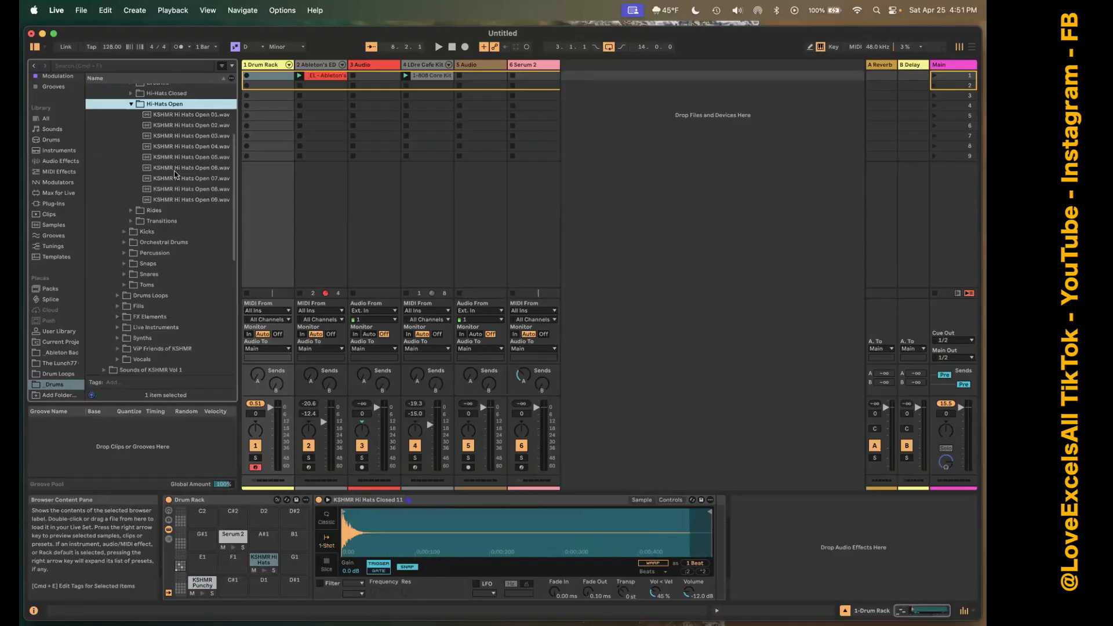
drag(175, 171, 264, 539)
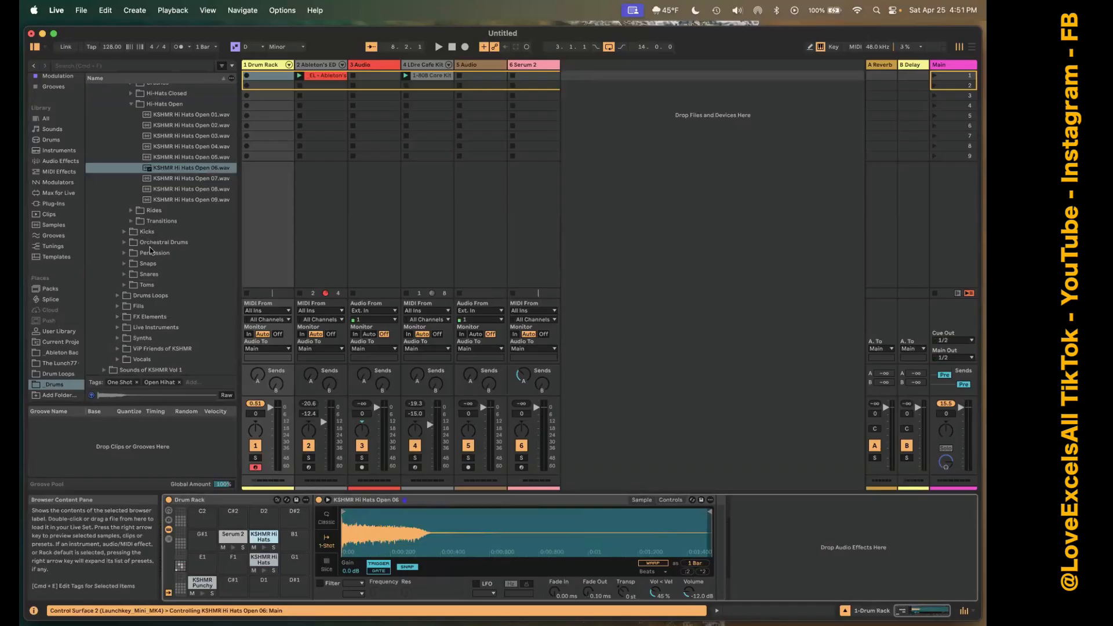
Load KSHMR Tight Snare 10 (E) from the Tight Snares folder onto the D1 pad.
click(125, 273)
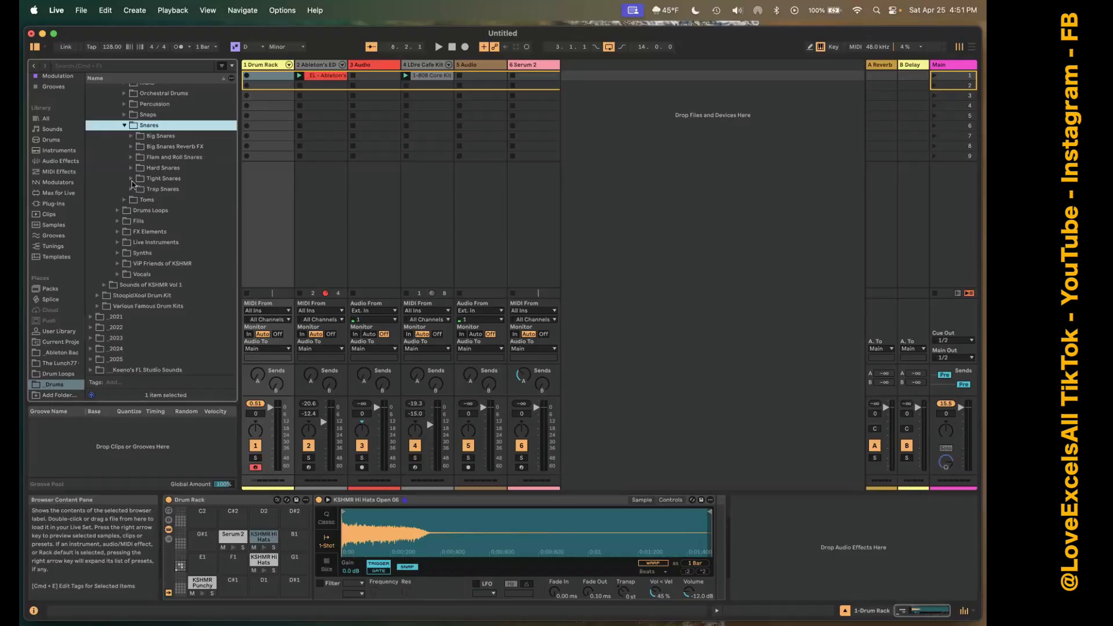
click(131, 179)
click(157, 199)
drag(179, 285, 266, 583)
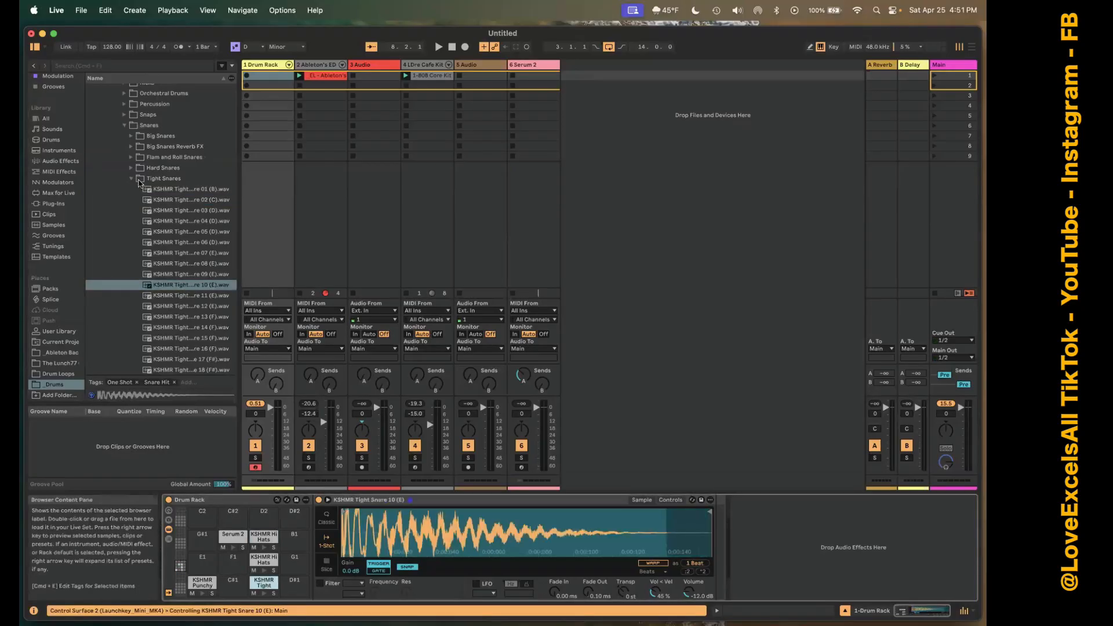
click(138, 181)
click(131, 178)
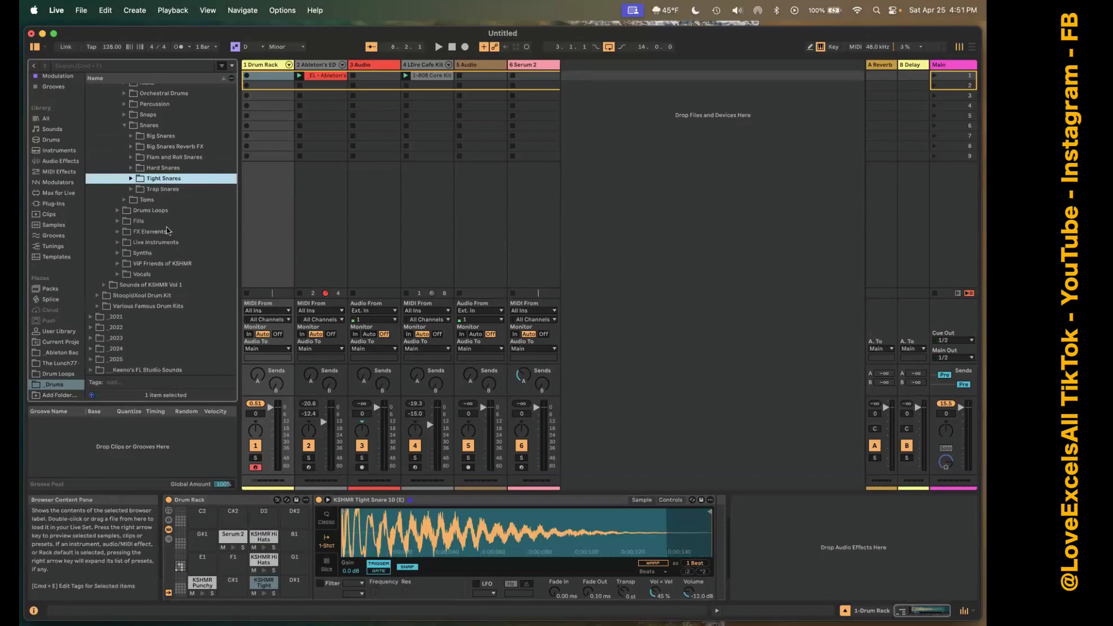
Load the KSHMR Groove 03 clap from the Regular Claps folder onto the D#1 pad.
scroll(156, 142, up, 3)
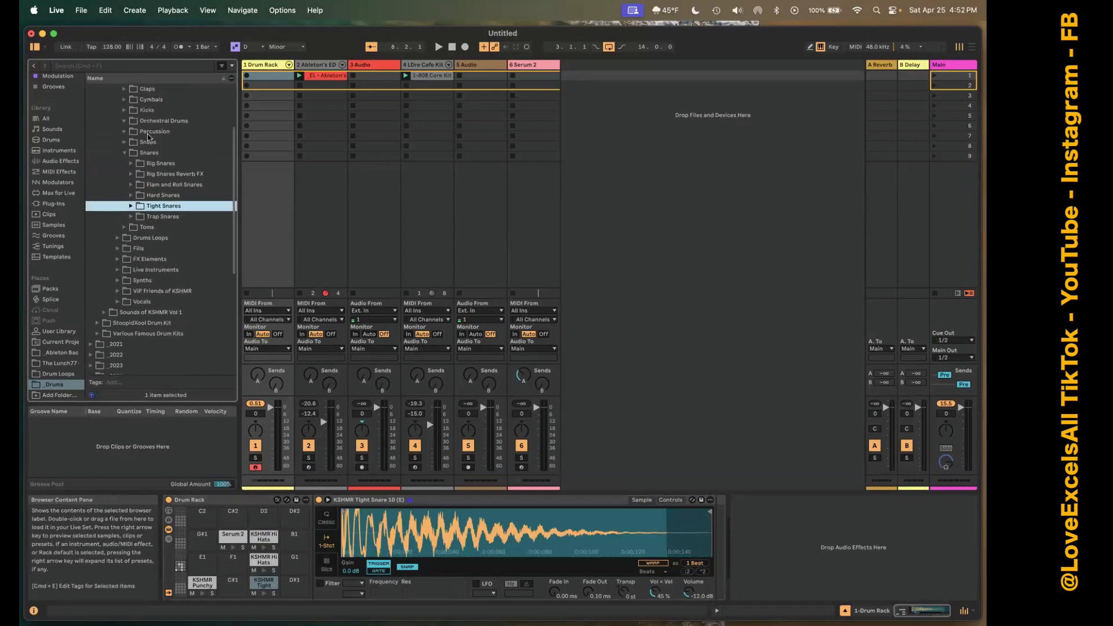
click(124, 137)
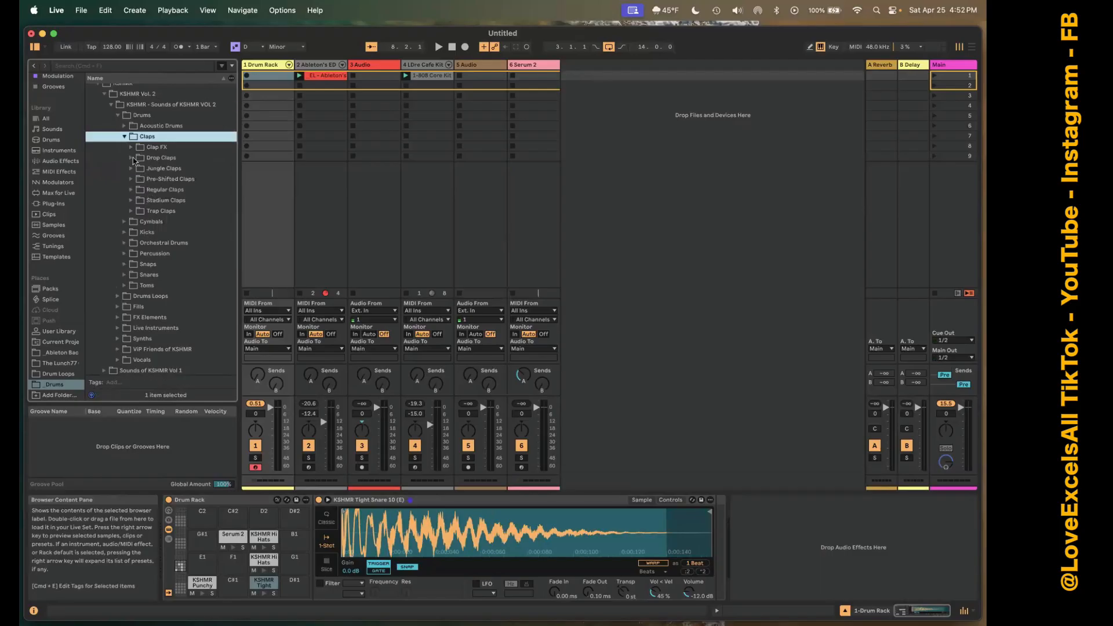
click(132, 190)
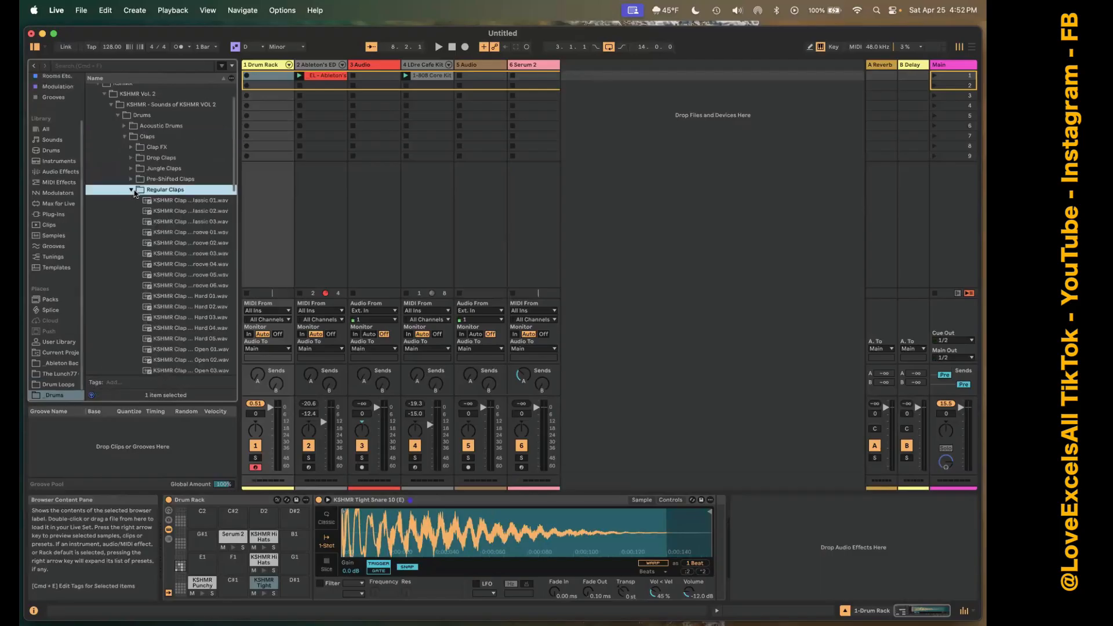
click(165, 255)
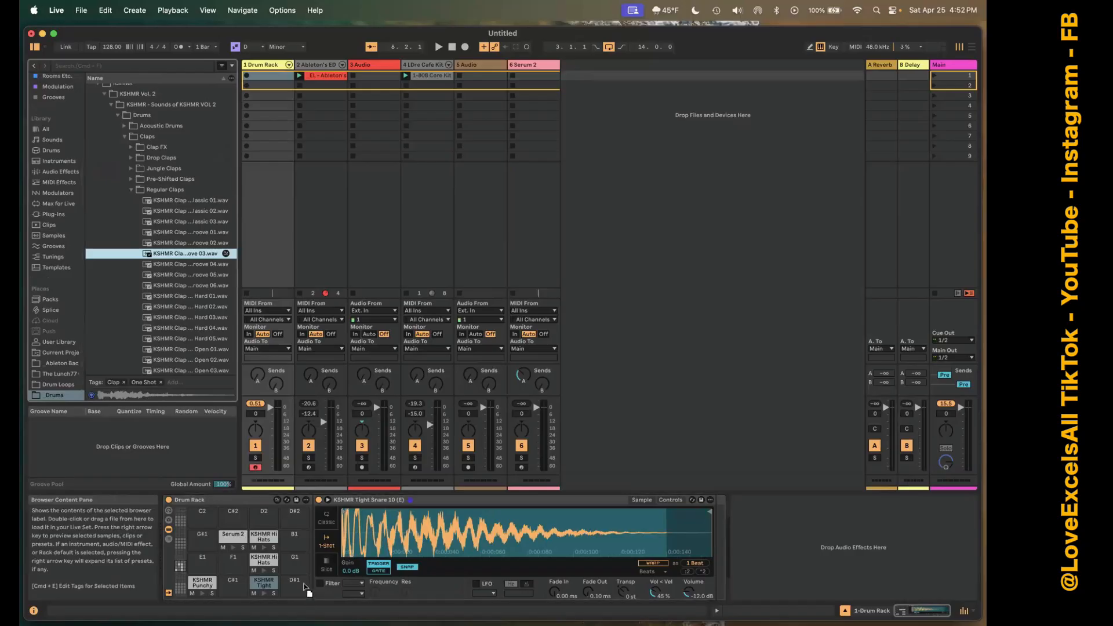
drag(302, 584, 302, 584)
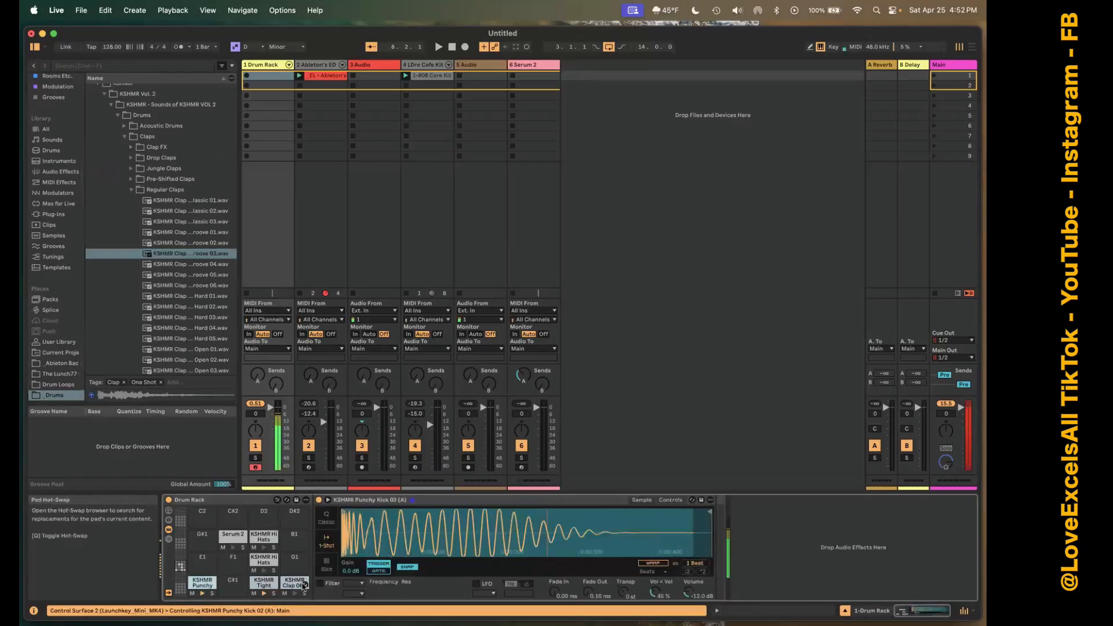
Set the Drum Rack track's volume to -9 dB, and select the Main track and reset its peak level indicator.
click(258, 417)
text(-)
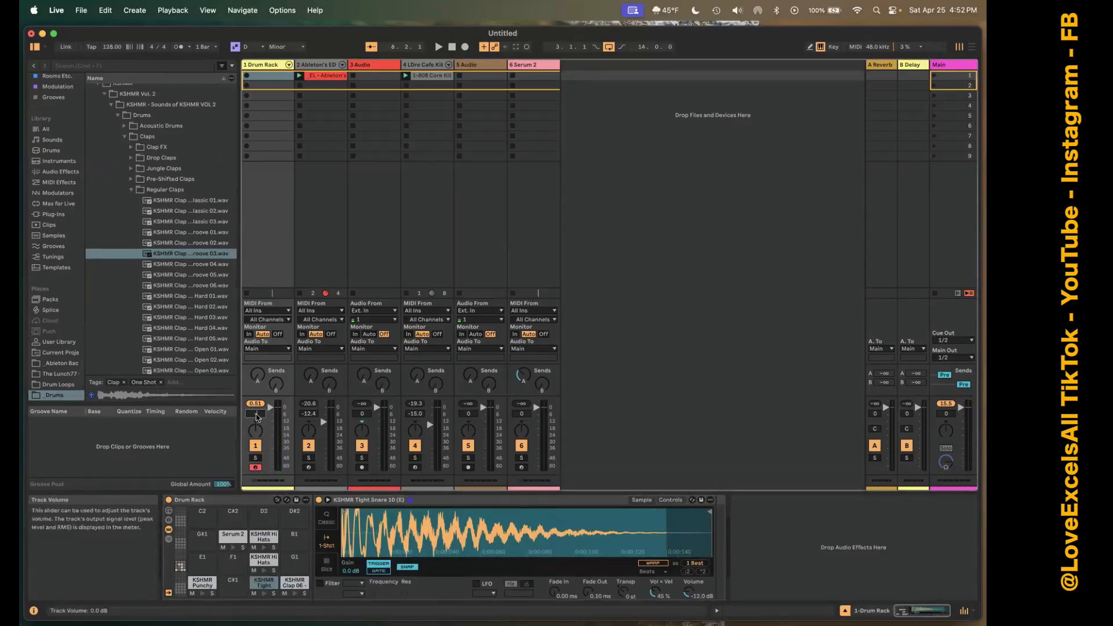
text(9)
key(Return)
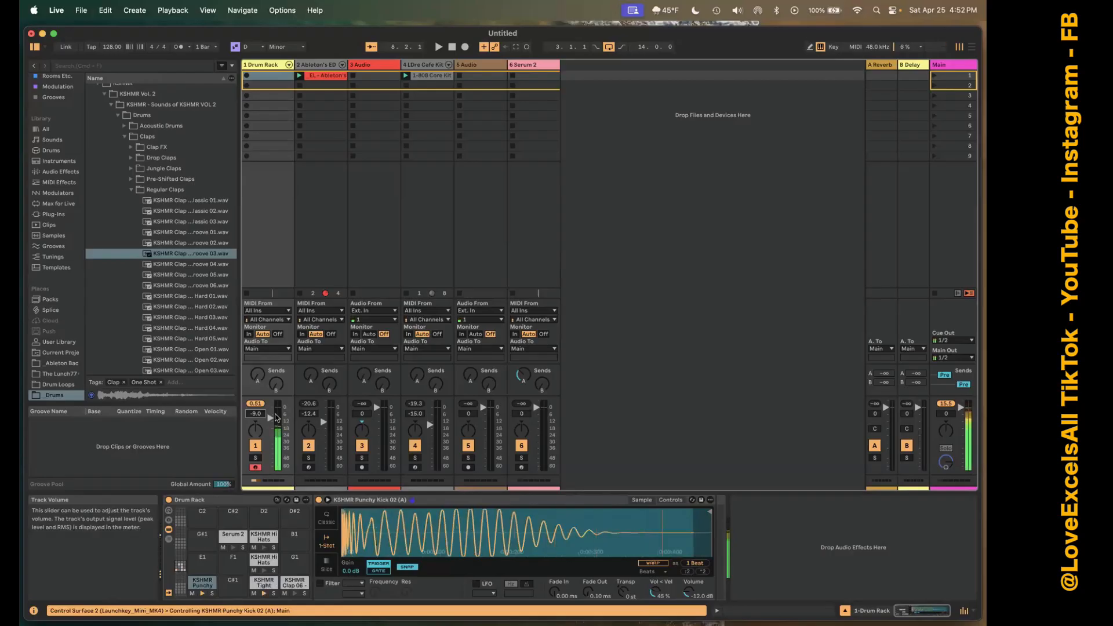
click(950, 64)
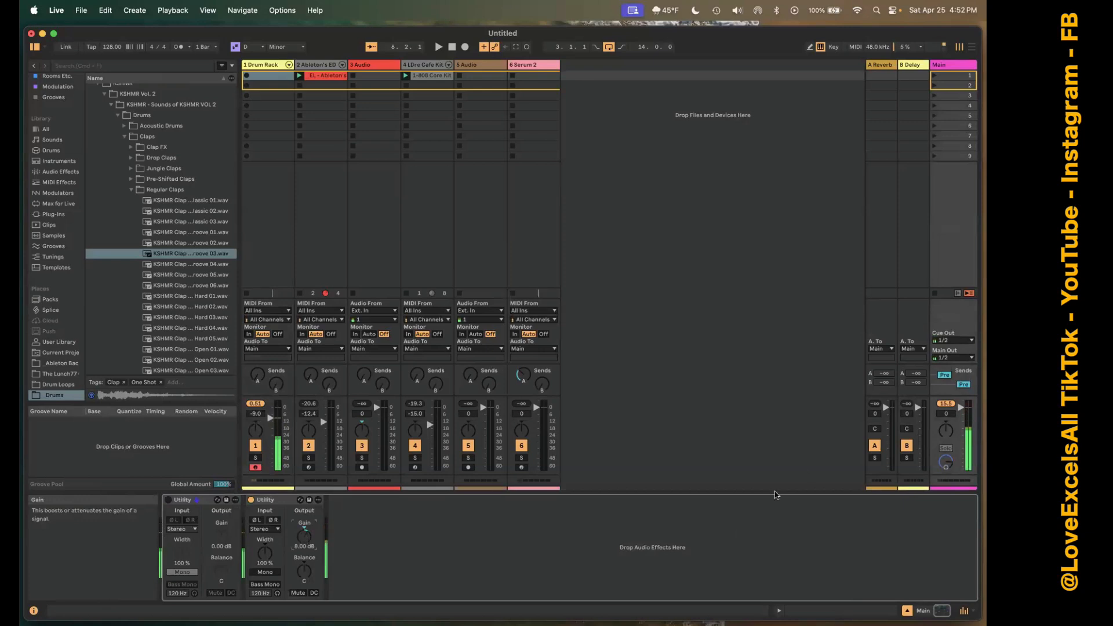
click(947, 406)
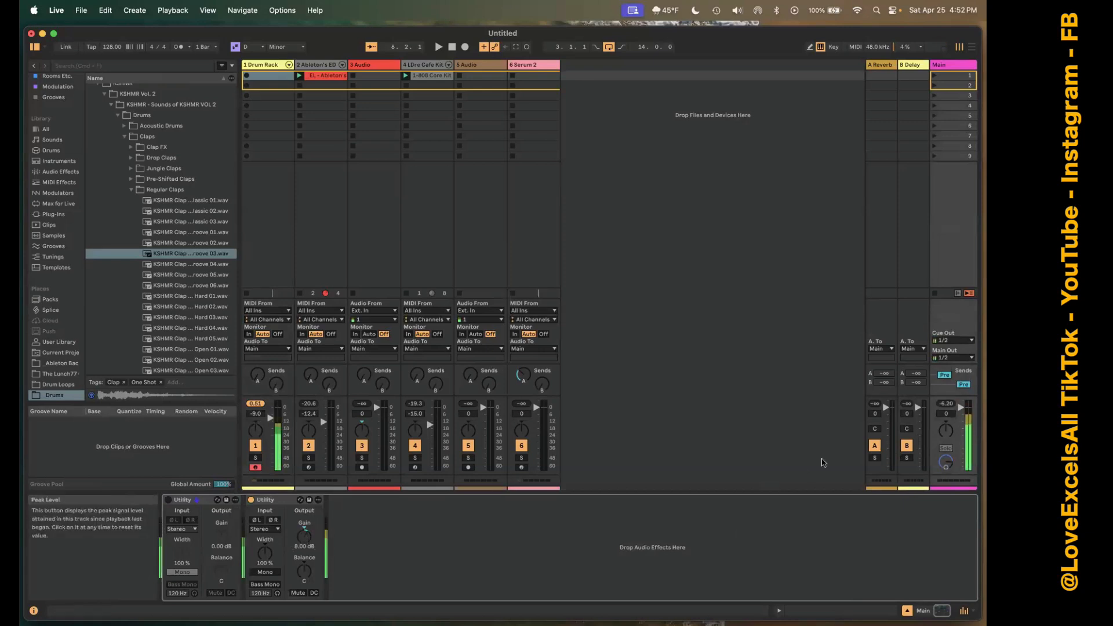
Record a drum pattern into the Drum Rack track's first clip slot, and mute tracks 2 and 4.
click(252, 65)
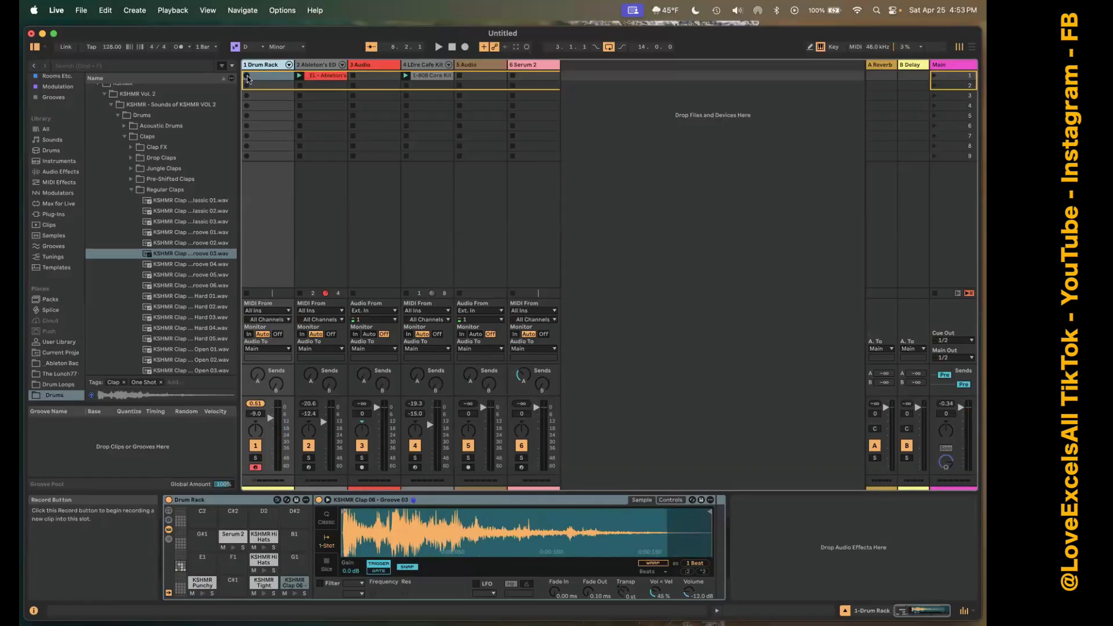
click(248, 77)
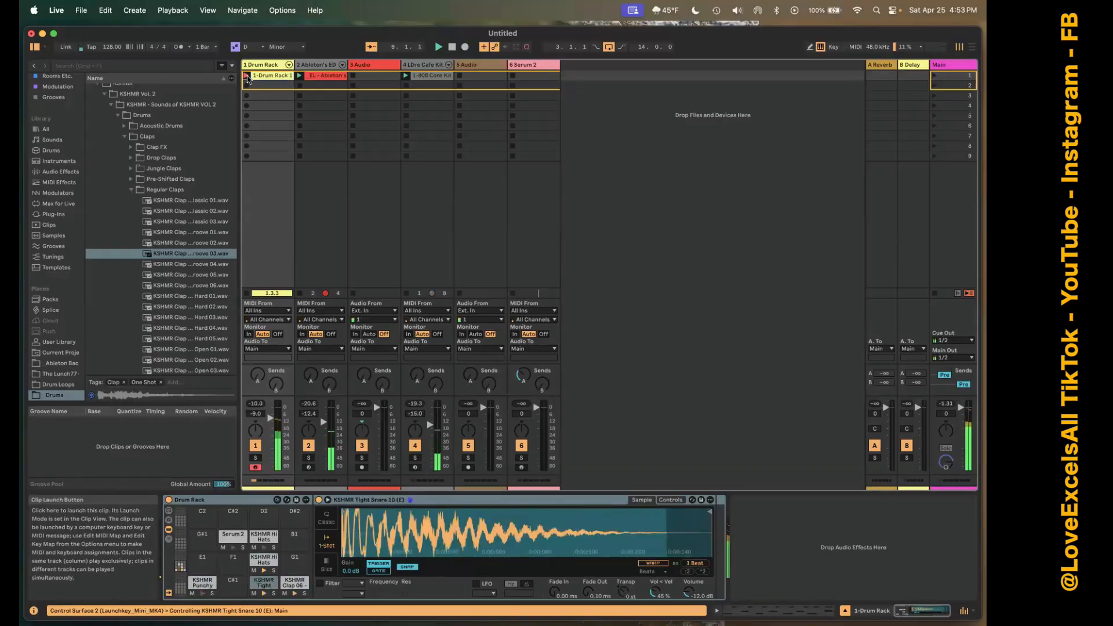
click(248, 78)
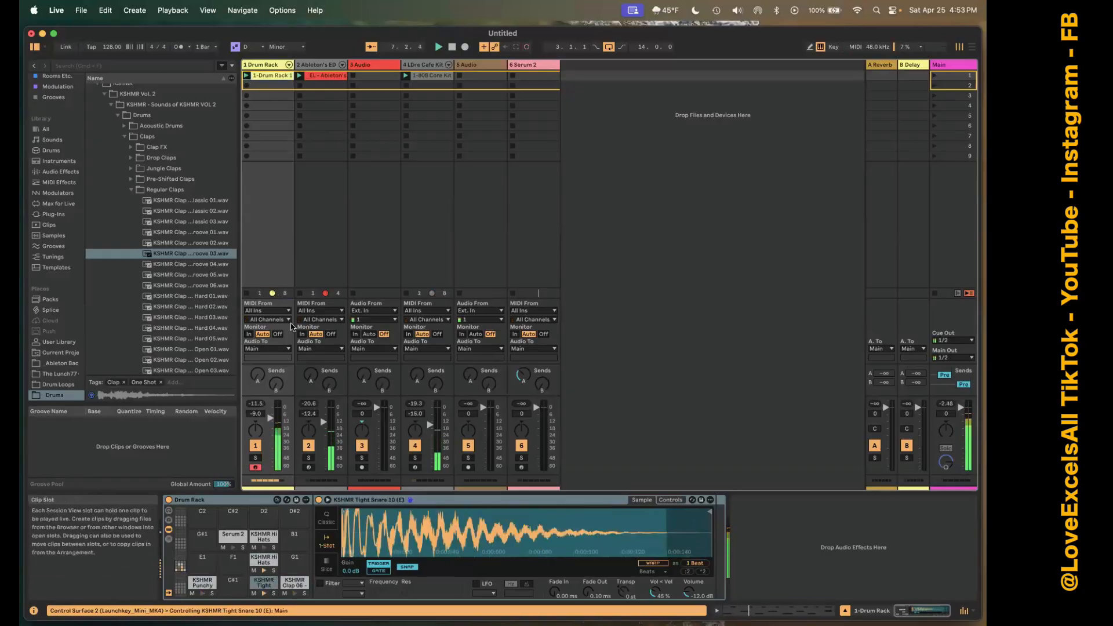
click(308, 446)
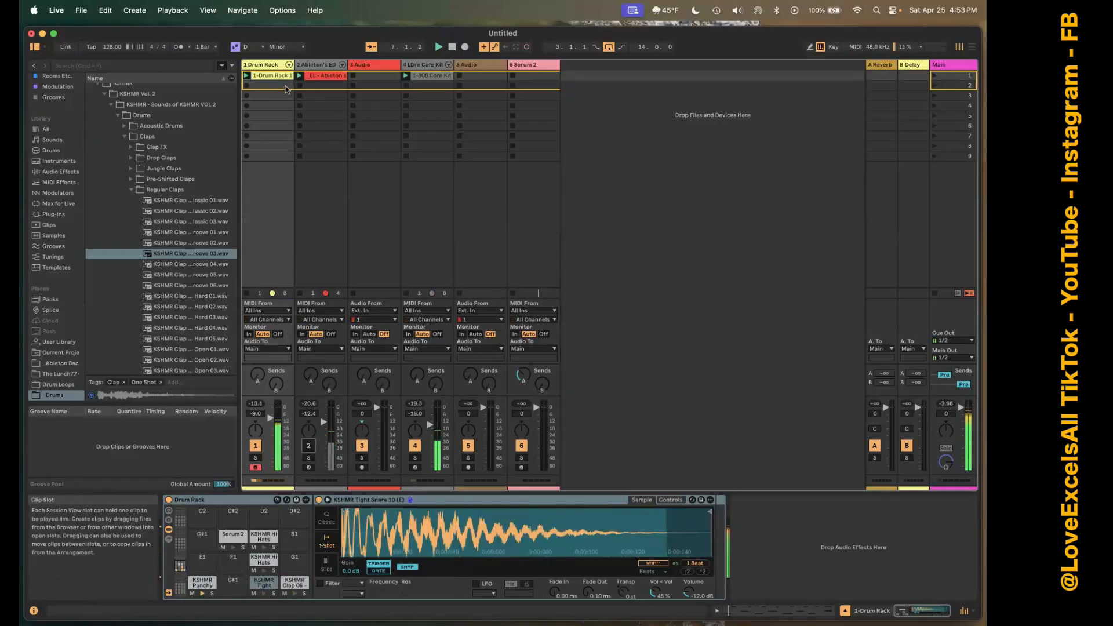
click(415, 445)
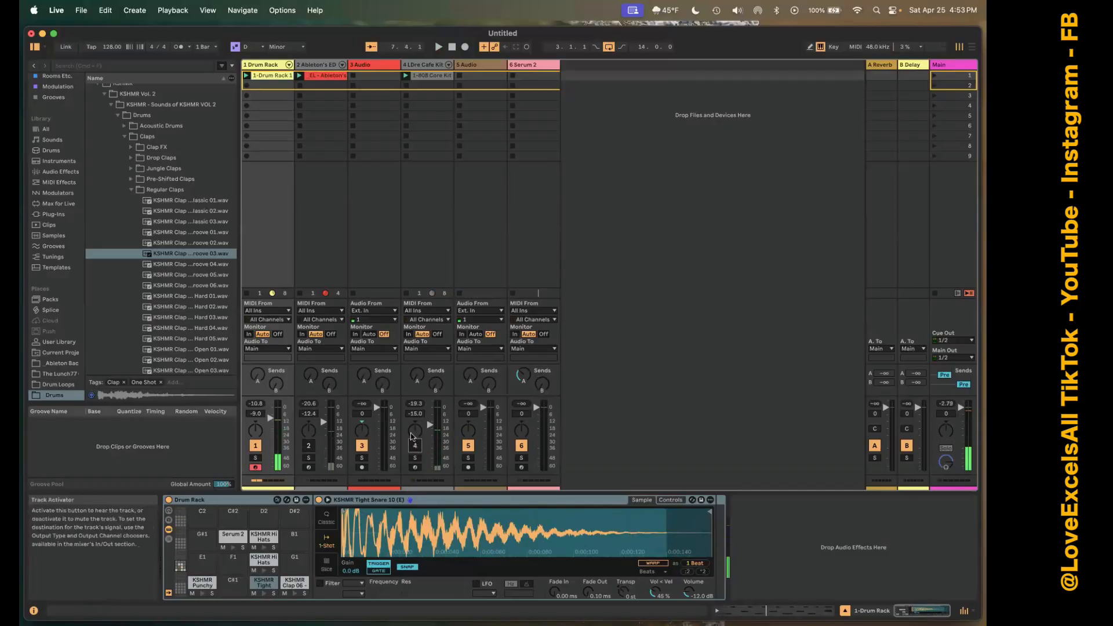
Open the recorded Drum Rack clip for note editing and move the first Tight Snare note earlier onto beat 1.2.
double_click(267, 76)
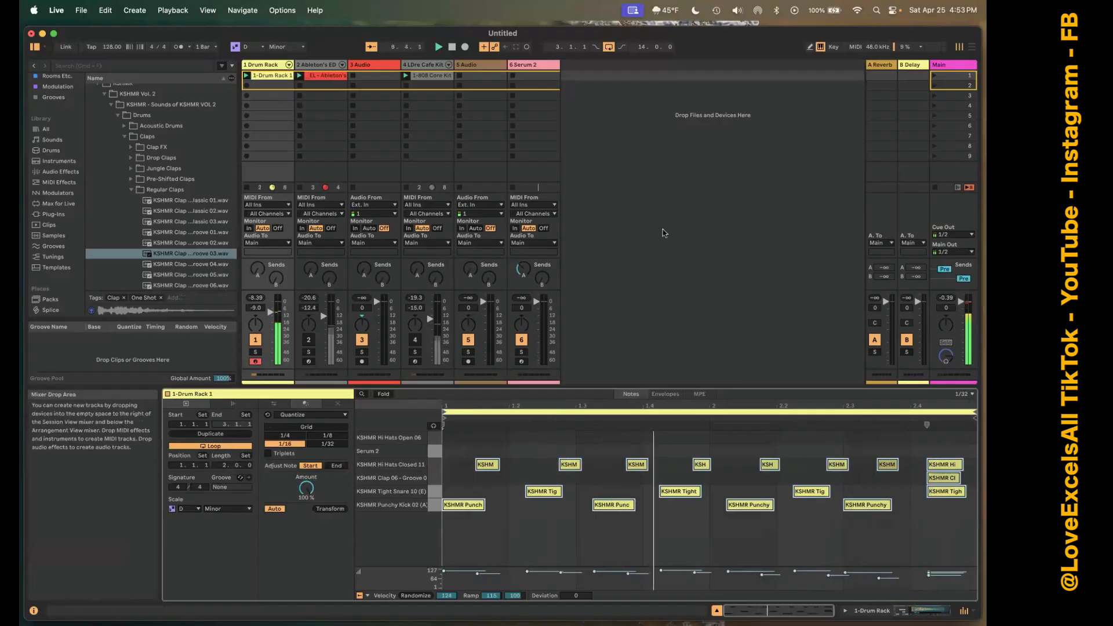
click(566, 525)
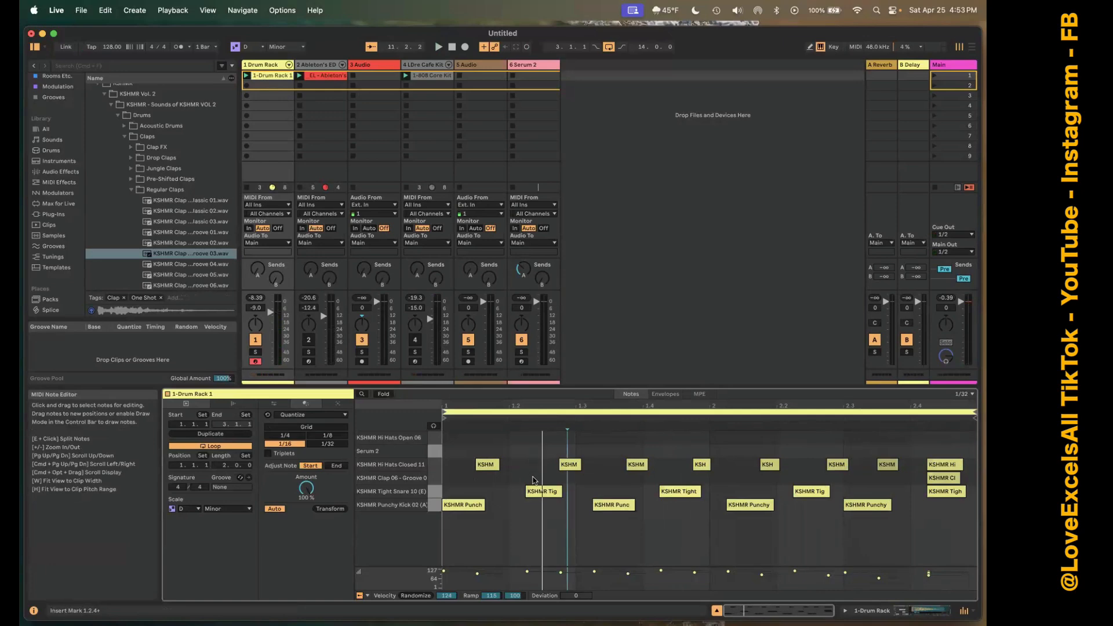
click(550, 513)
click(550, 491)
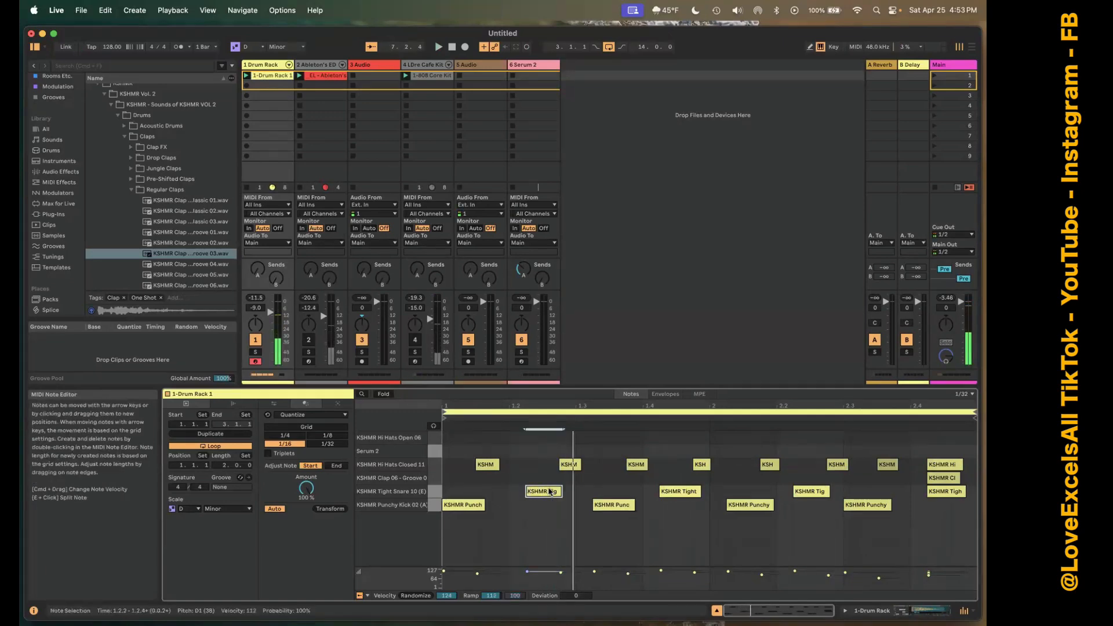
key(Left)
key(b)
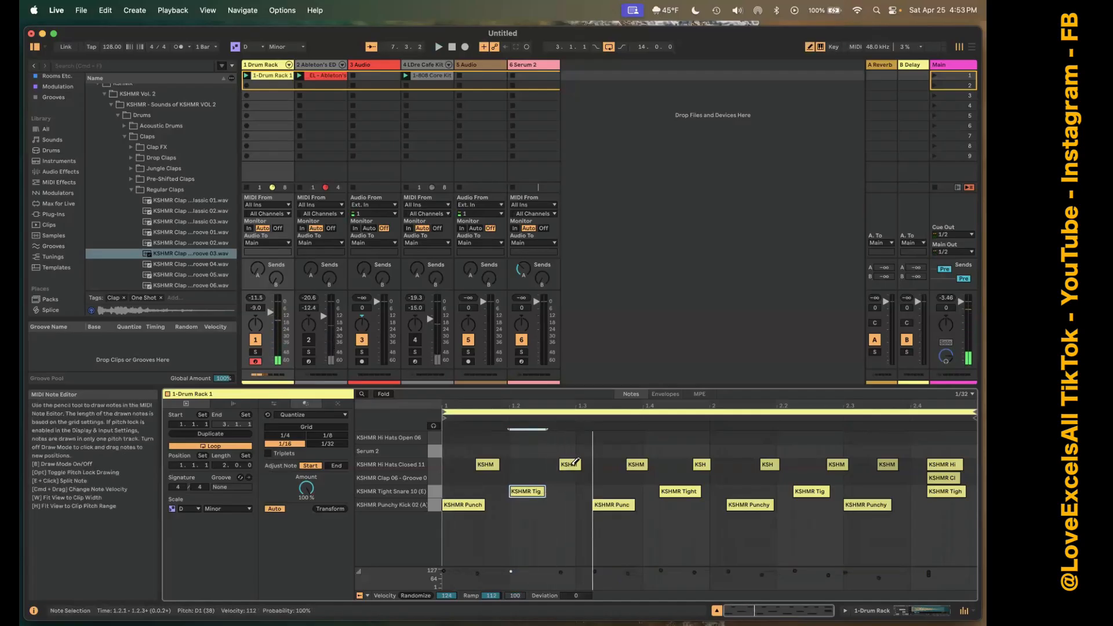
key(b)
Move the second closed hi-hat to 1.2.3, and shift the following kick, hi-hat and snare earlier so the kick starts on 1.3.
click(571, 466)
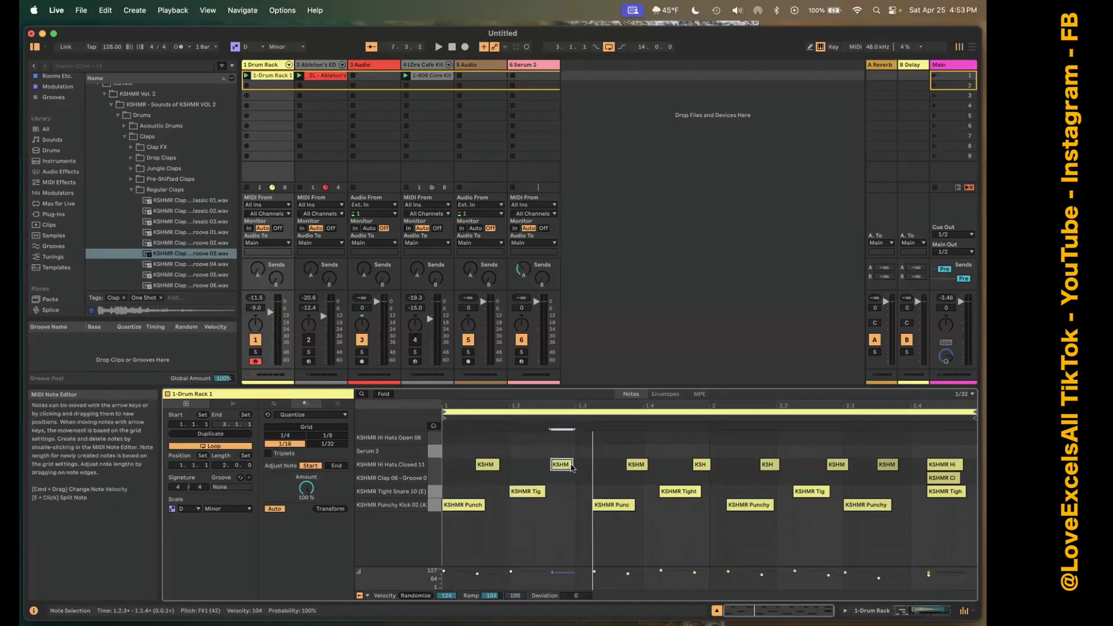
key(Left)
mouse_move(601, 453)
mouse_down()
mouse_move(606, 493)
mouse_move(650, 499)
mouse_move(691, 538)
mouse_up()
key(Left)
key(Left)
key(b)
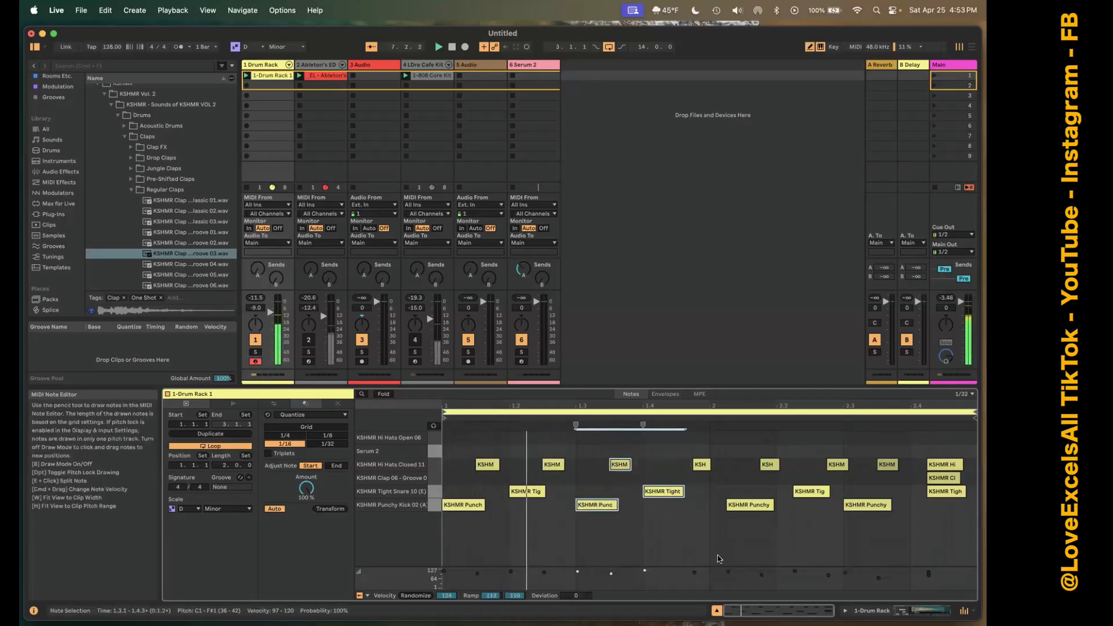
Remove the stray clap note near the end of bar 1, and move the closed hi-hat above it earlier to 1.4.3.
click(697, 477)
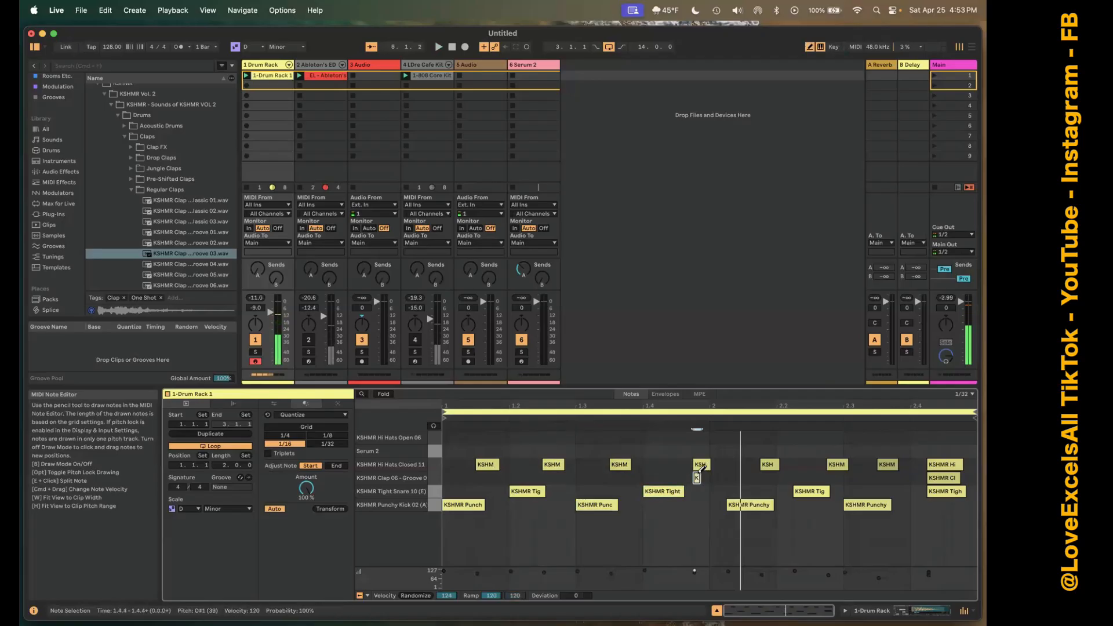
click(697, 477)
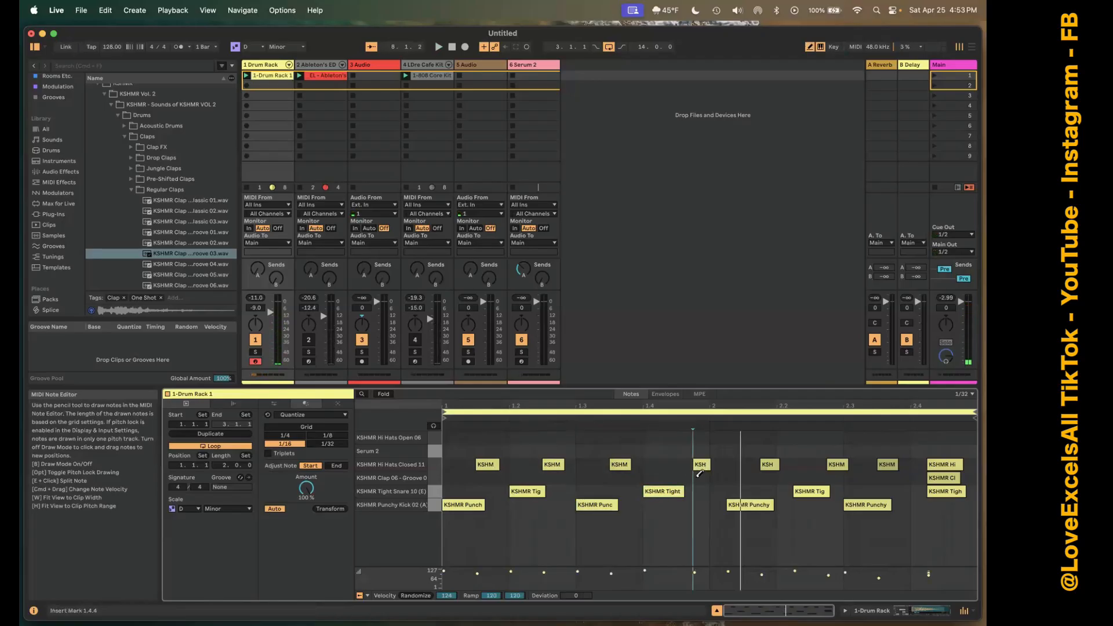
key(b)
click(700, 467)
key(Left)
key(Left)
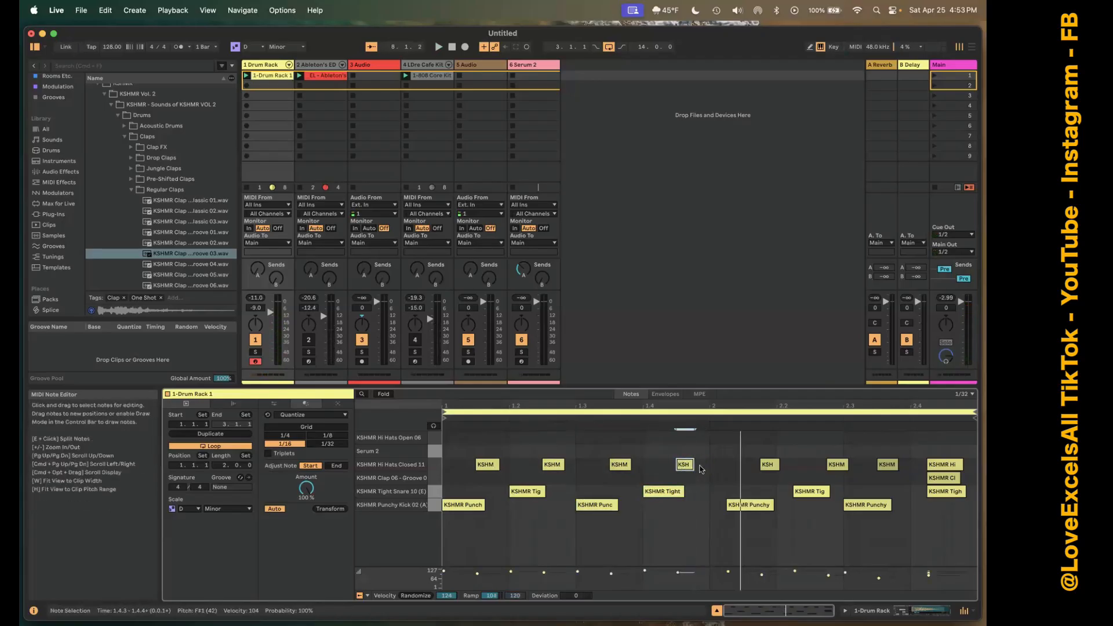
Shift all notes of bar 2 earlier together so that the first kick lands on 2.1, and play the clip.
drag(722, 454, 951, 532)
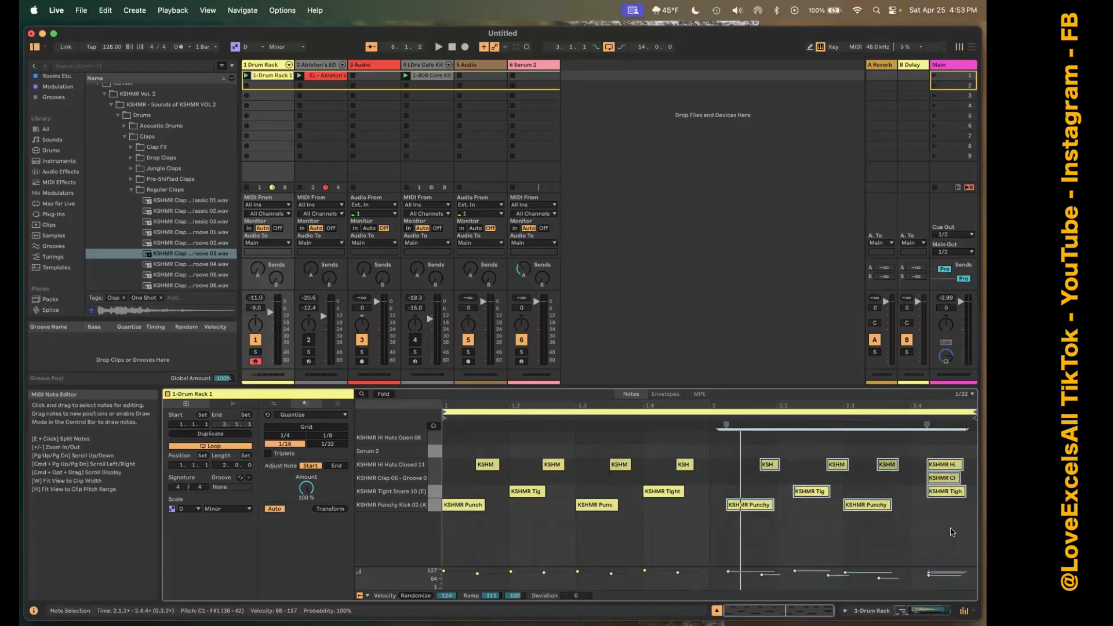
key(Left)
key(Left)
key(Left)
key(Right)
key(space)
key(b)
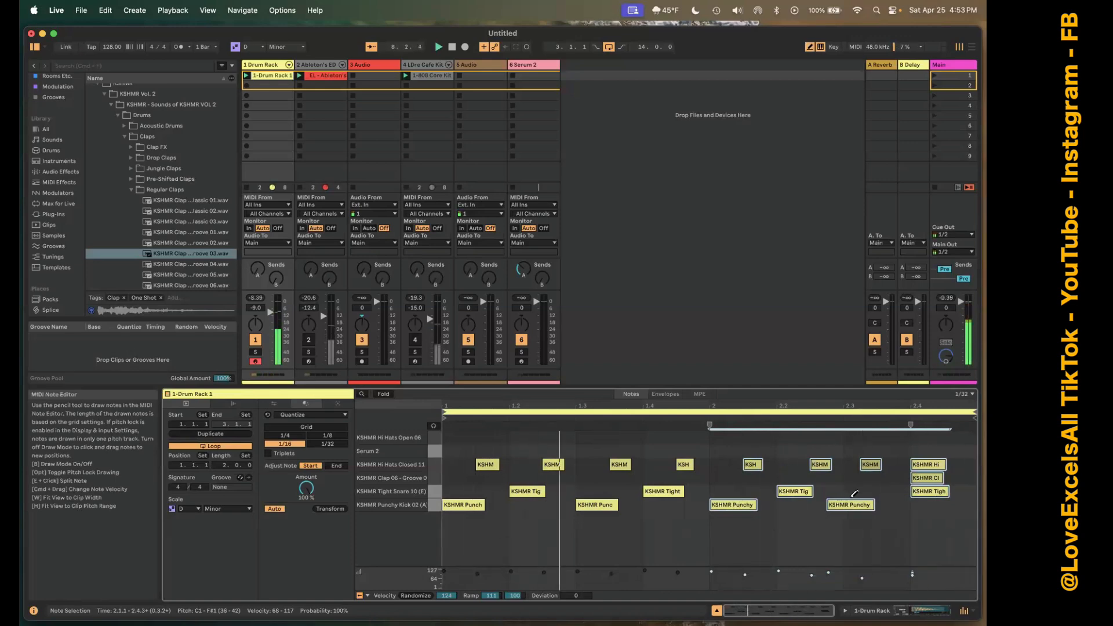
key(b)
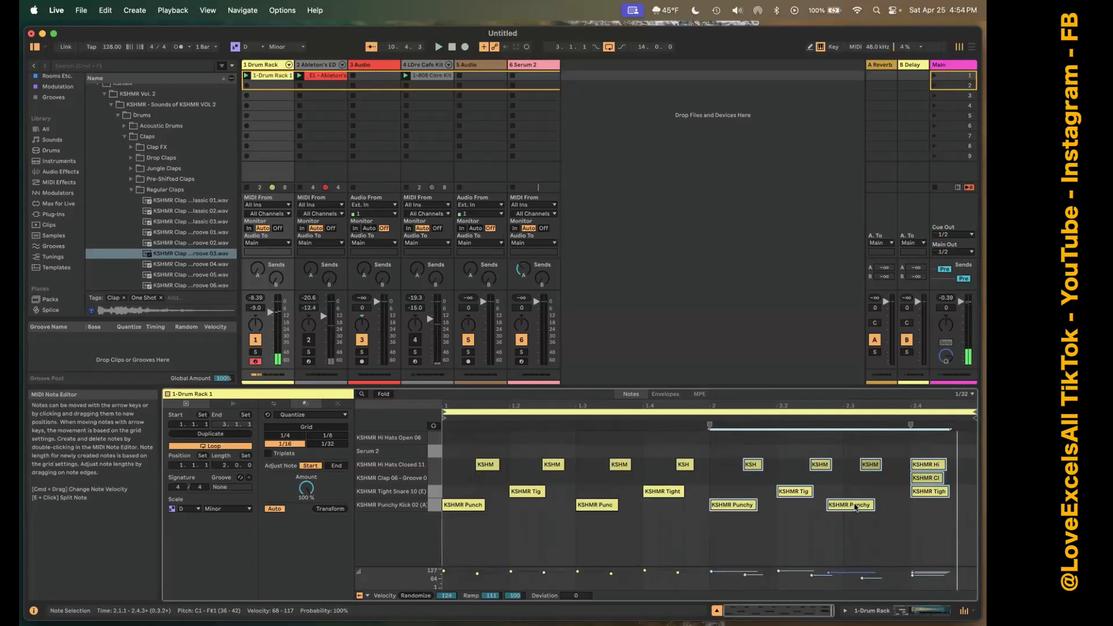
Move the last kick and the closed hi-hat following it later so the kick lands on 2.3, and play the clip.
click(848, 512)
shift+click(939, 541)
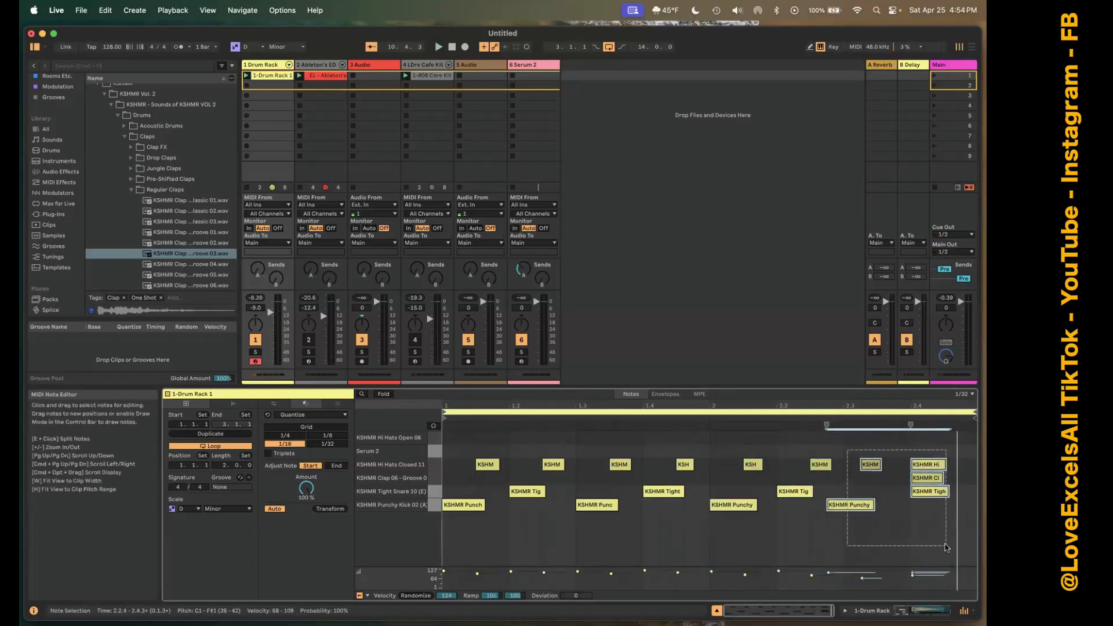
click(834, 455)
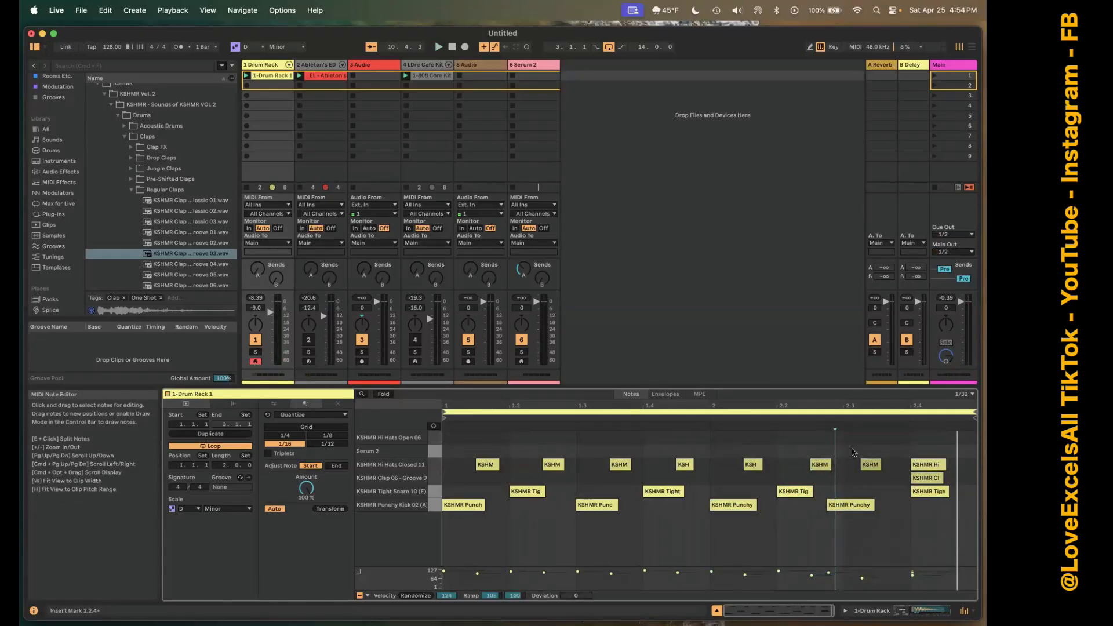
drag(852, 449, 878, 524)
key(Right)
key(Right)
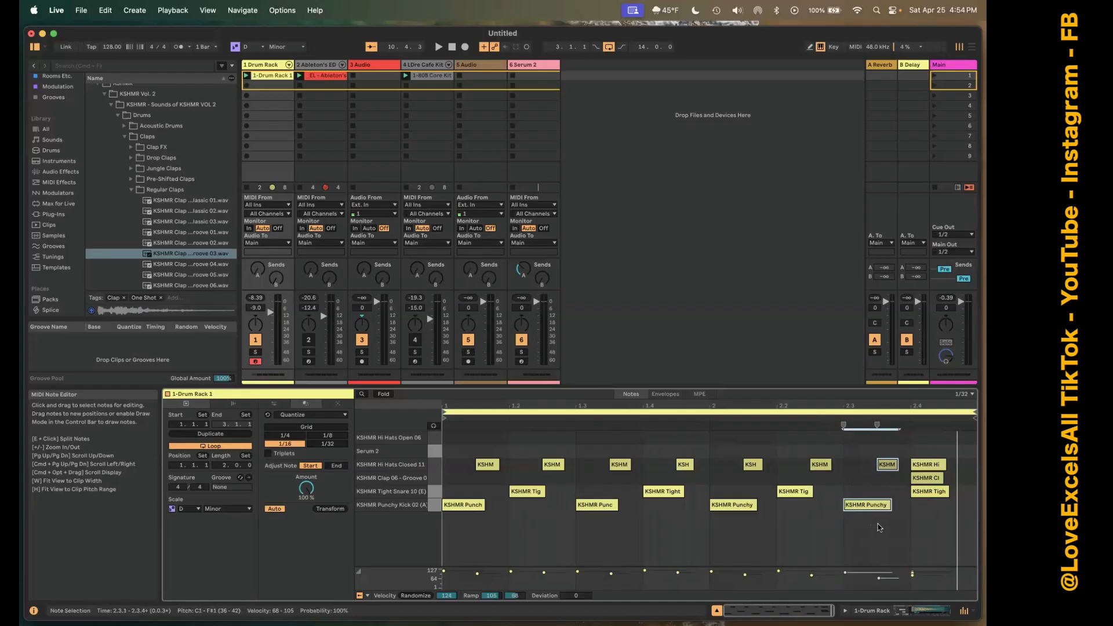
key(b)
key(space)
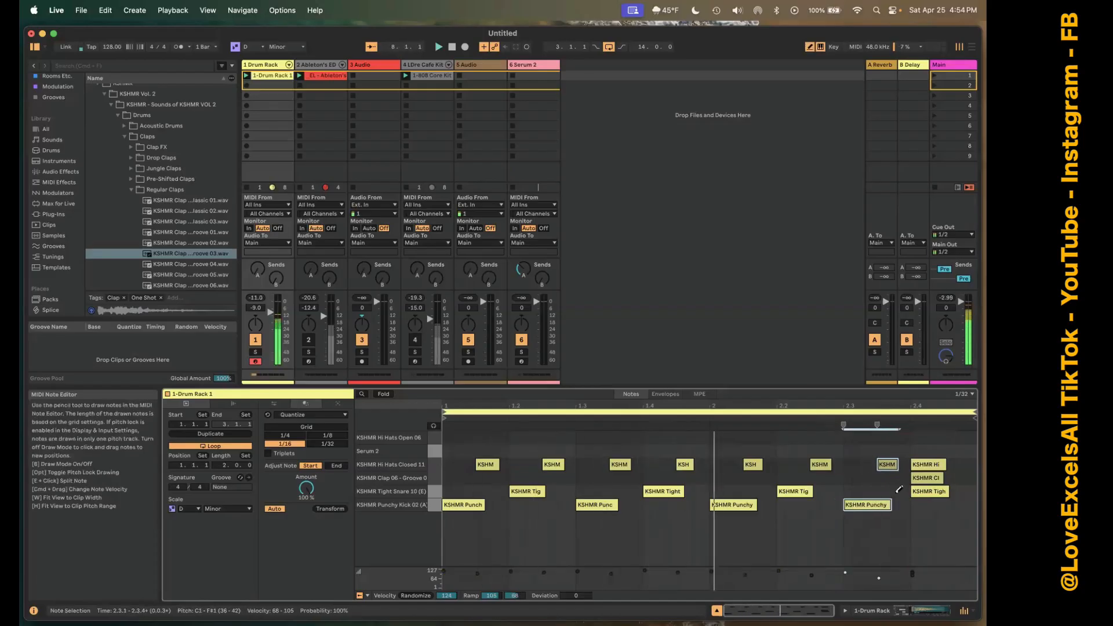
Copy the kick on 2.3 to beat 2.4, under the final snare and clap.
key(b)
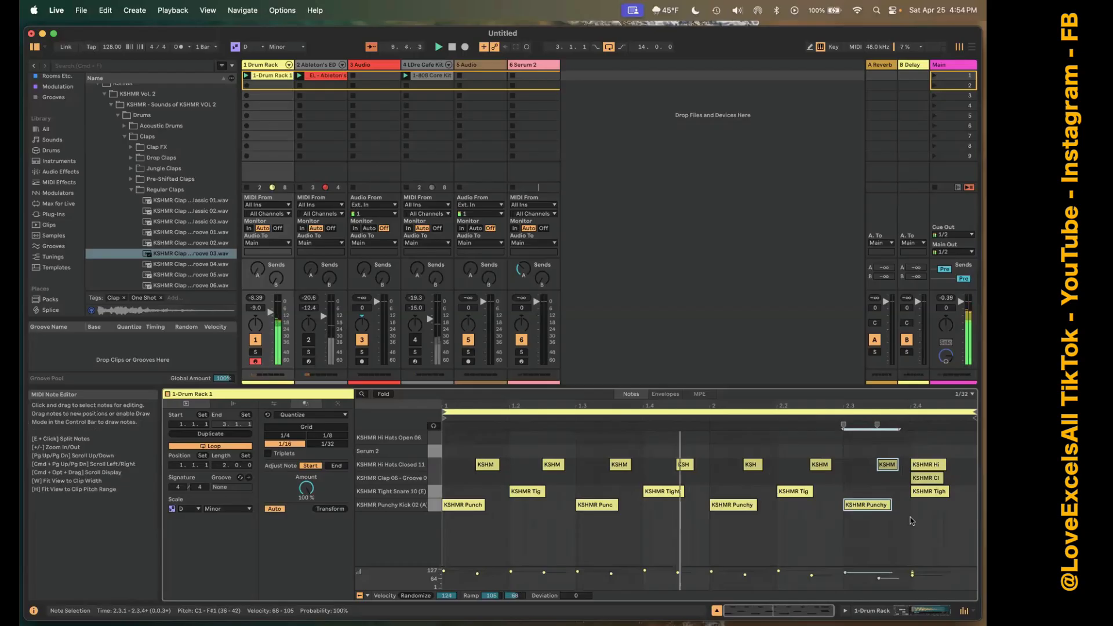
click(880, 505)
drag(879, 505, 947, 509)
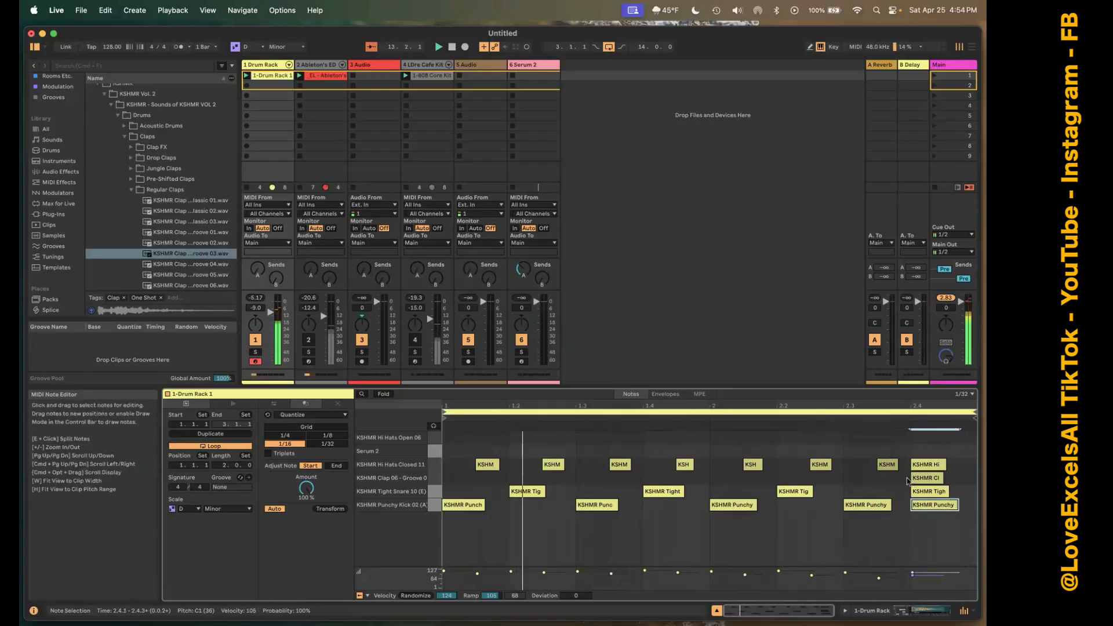
Move the final closed hi-hat later to 2.4.3, and play the pattern.
click(908, 459)
click(939, 466)
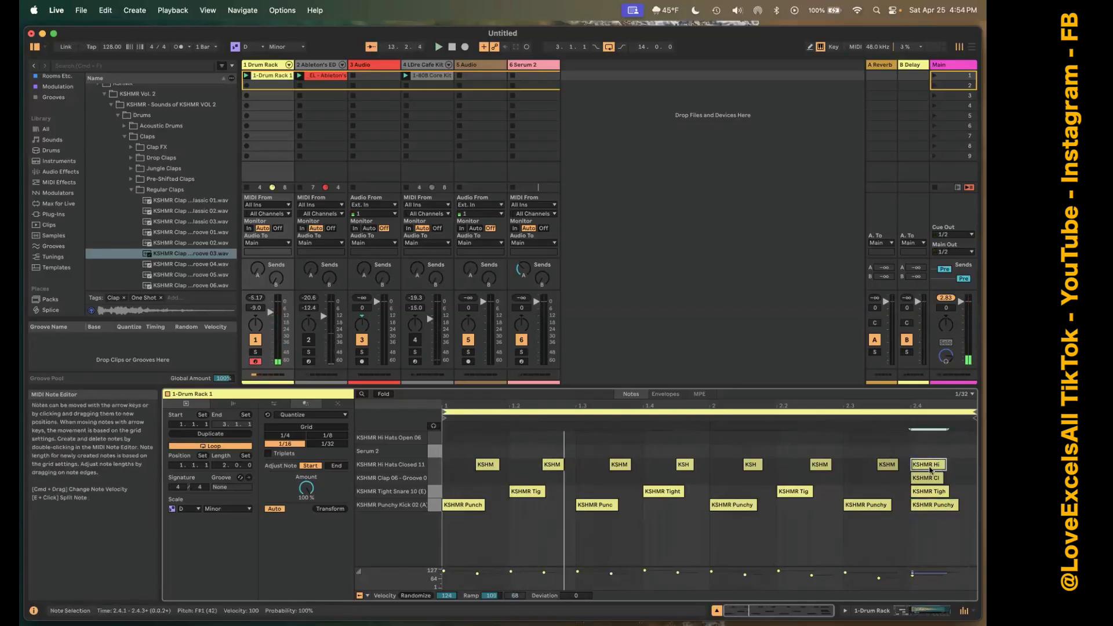
key(Right)
key(Right)
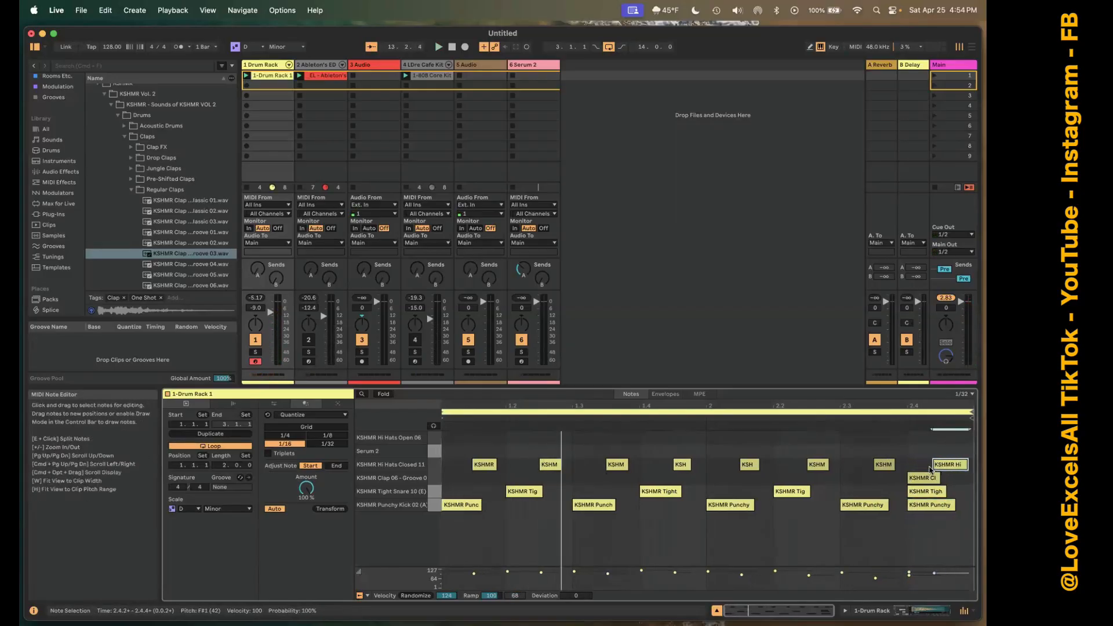
key(space)
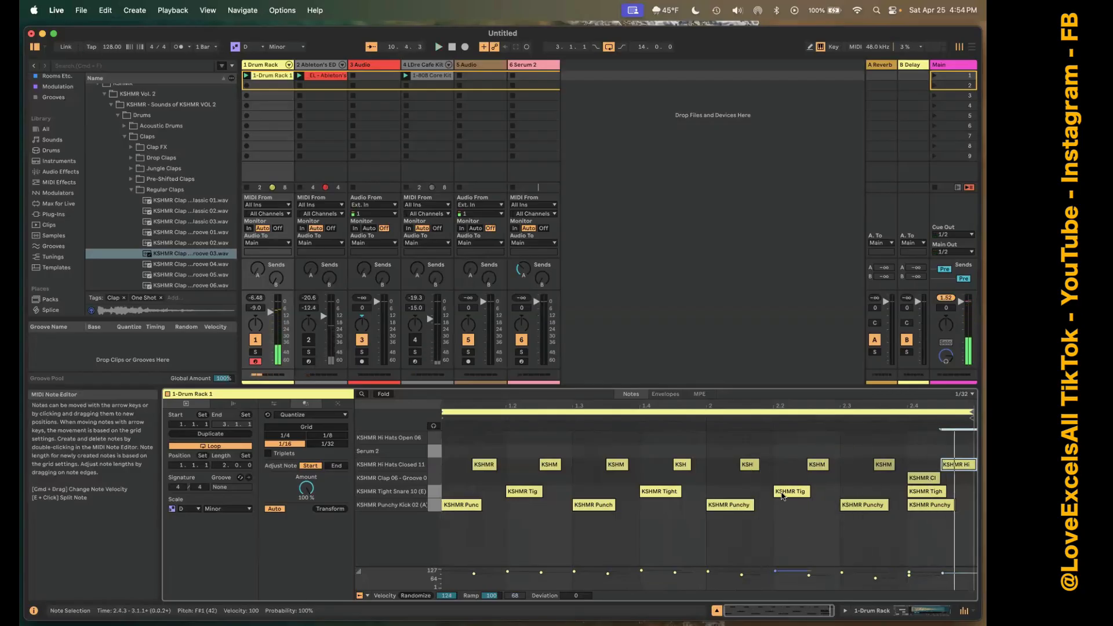
Show the Drum Rack track's devices, switch to the Arrangement View and select the Drum Rack track.
double_click(269, 64)
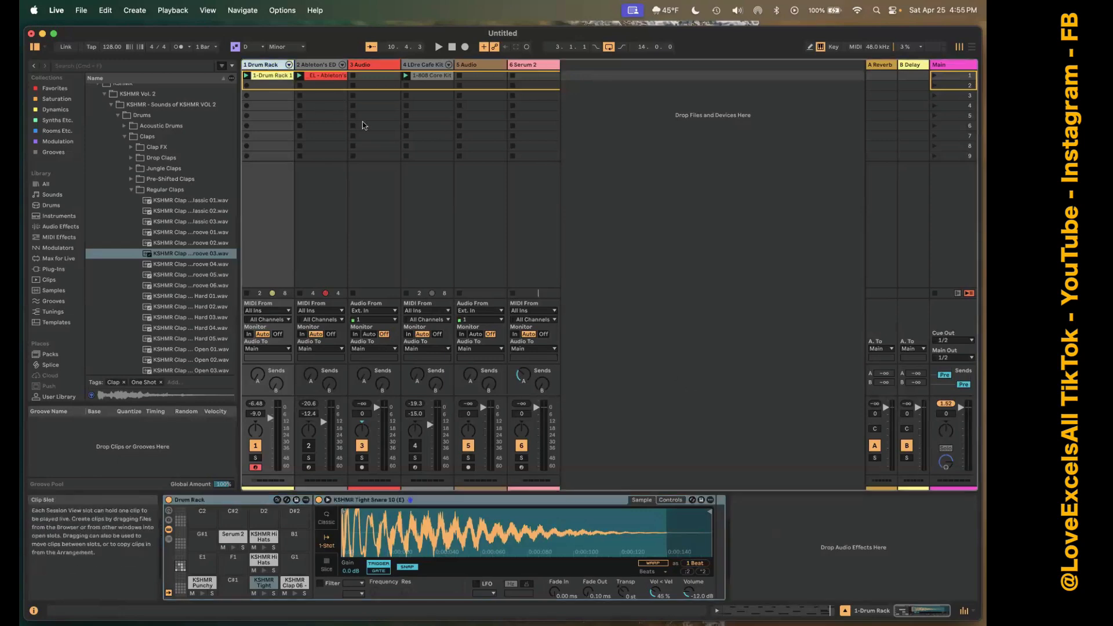
key(Tab)
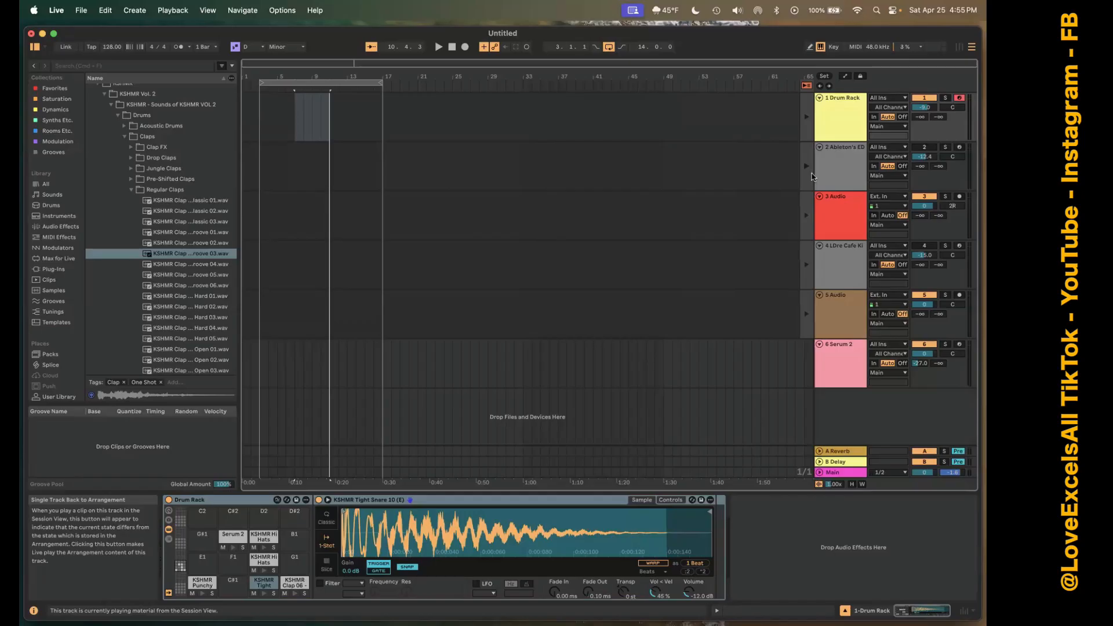
click(844, 108)
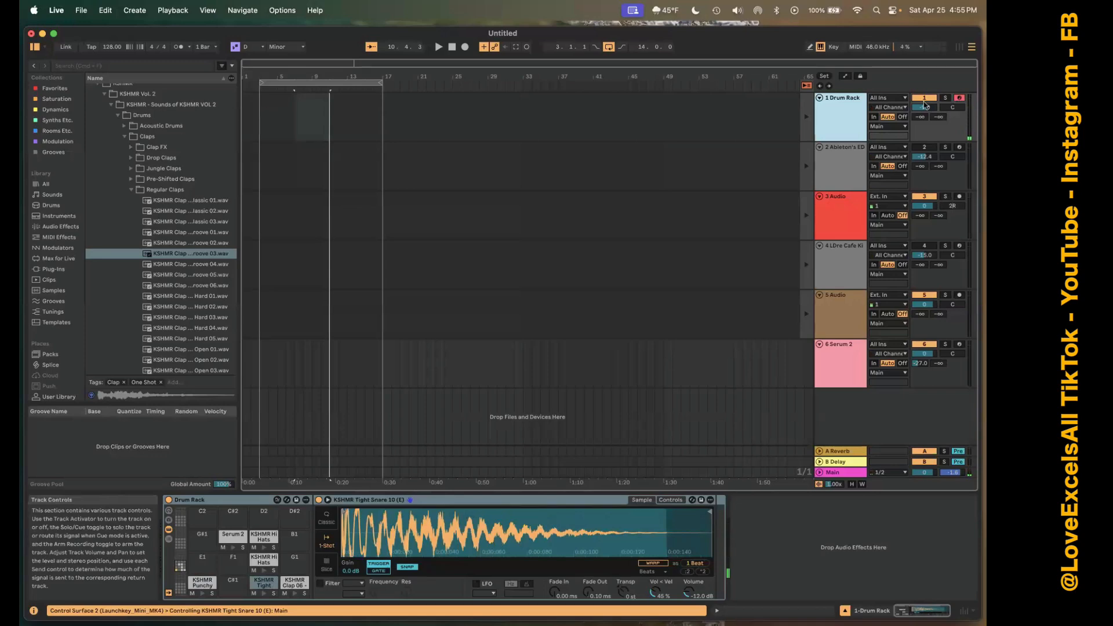
Turn off the arrangement loop and record a short take of the playing session clips into the arrangement.
click(608, 47)
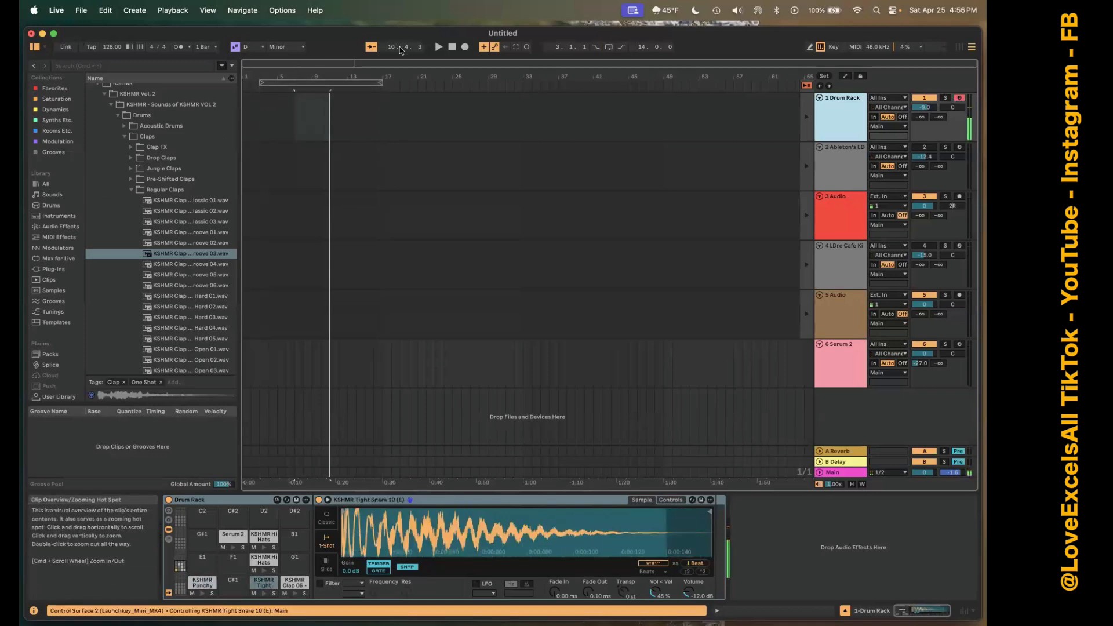
click(464, 47)
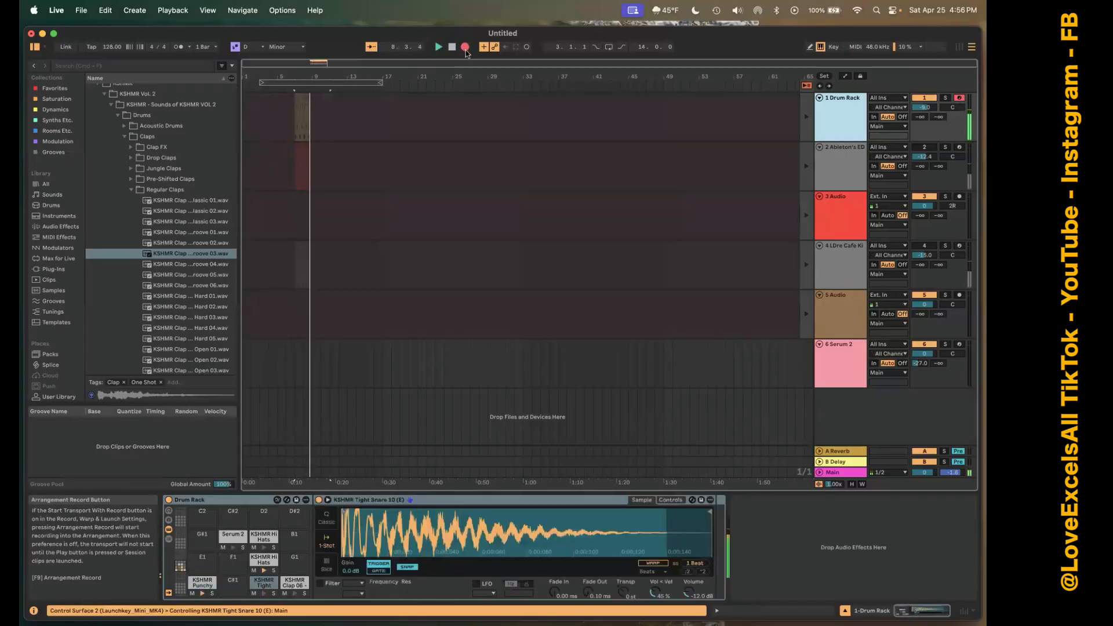
key(space)
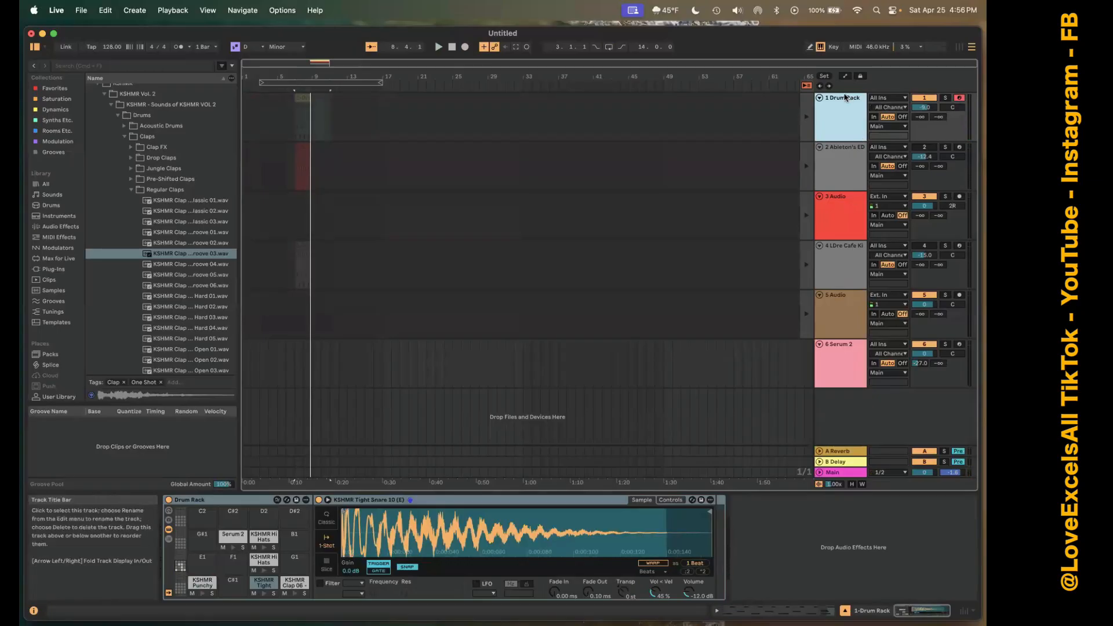
Undo and redo the arrangement recording, return the Drum Rack track to arrangement playback, and play it.
key(super+z)
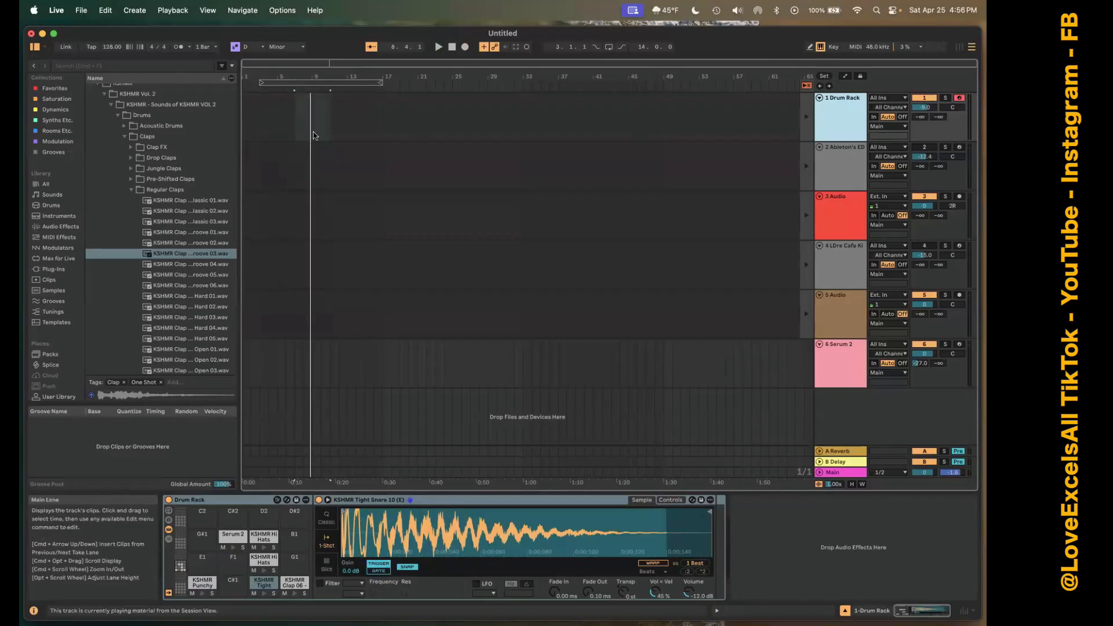
key(super+shift+z)
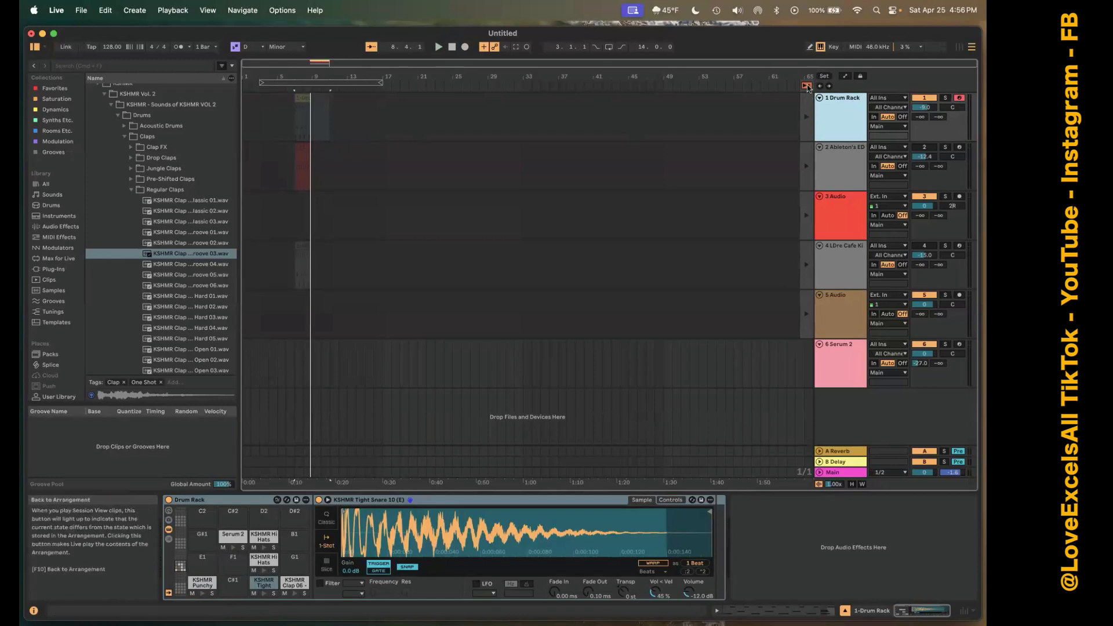
click(807, 118)
key(space)
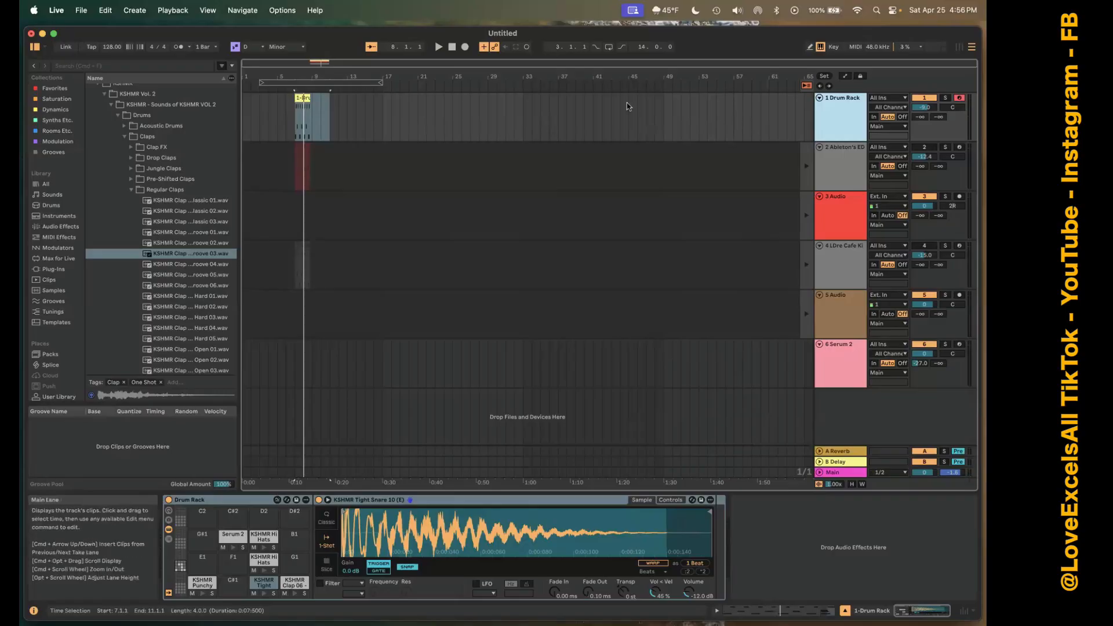
Switch to the Session View, play the Drum Rack track's clip, stop it, and return the playback position to the song start.
key(Tab)
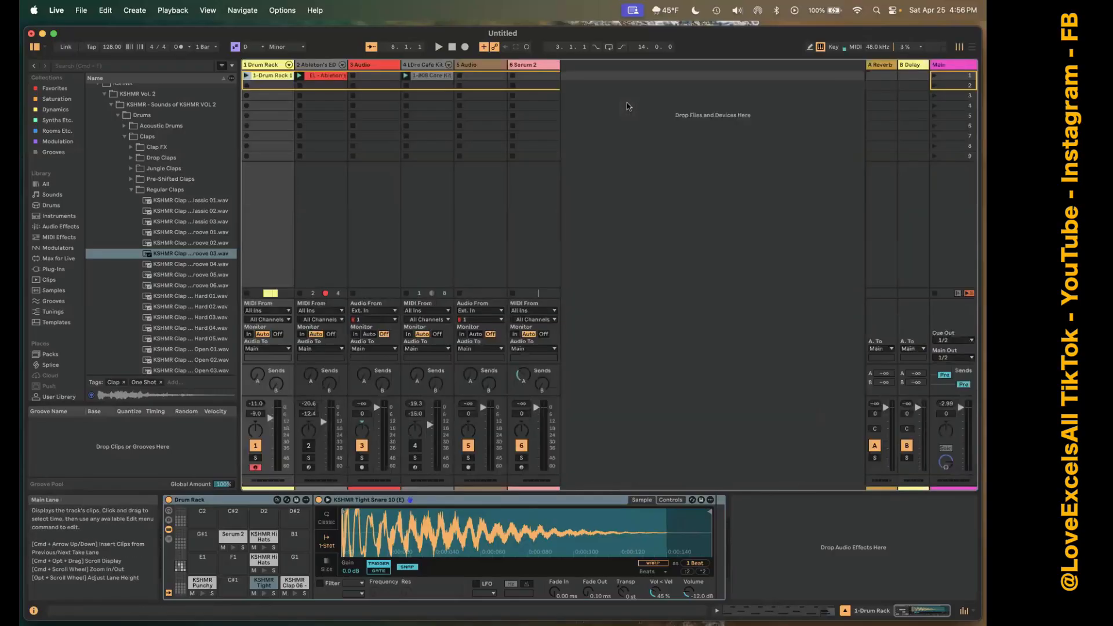
click(246, 77)
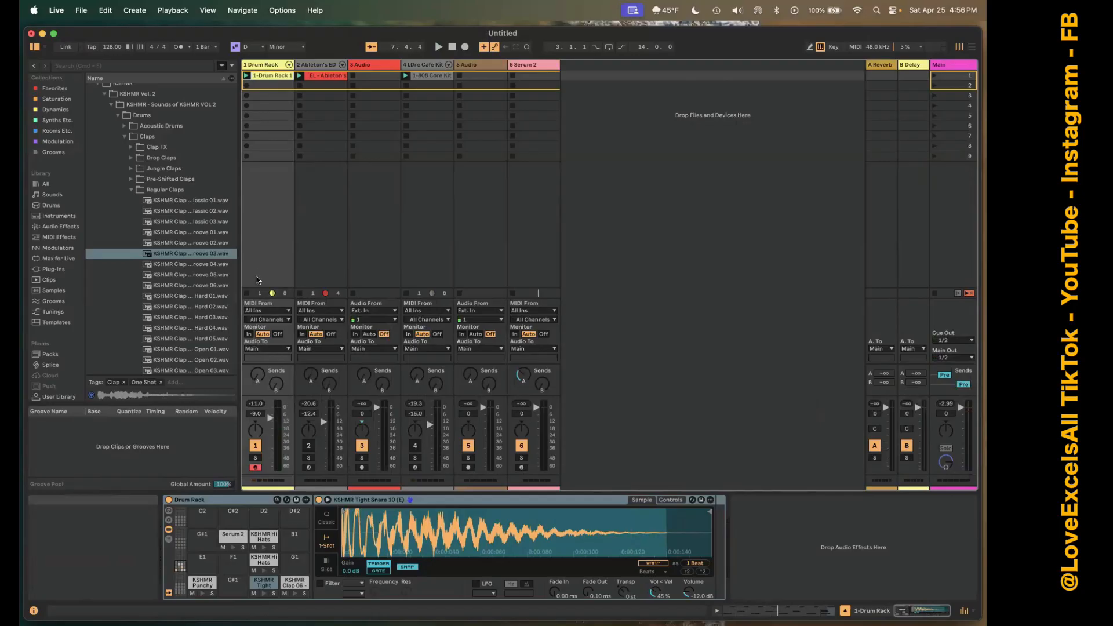
click(247, 293)
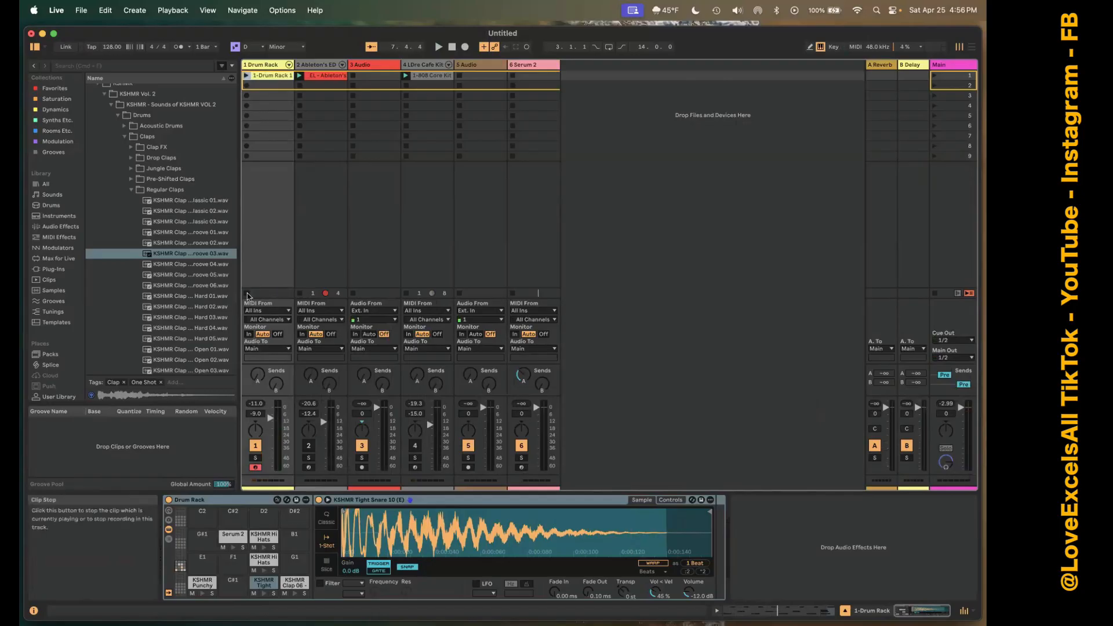
double_click(452, 47)
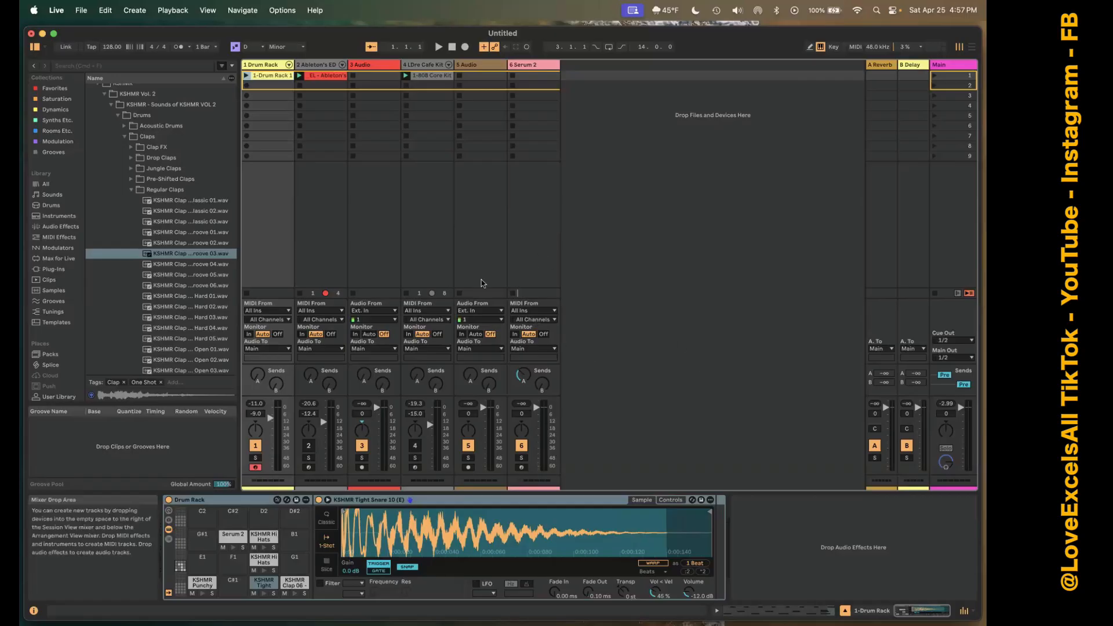
key(ctrl+Left)
key(ctrl+Right)
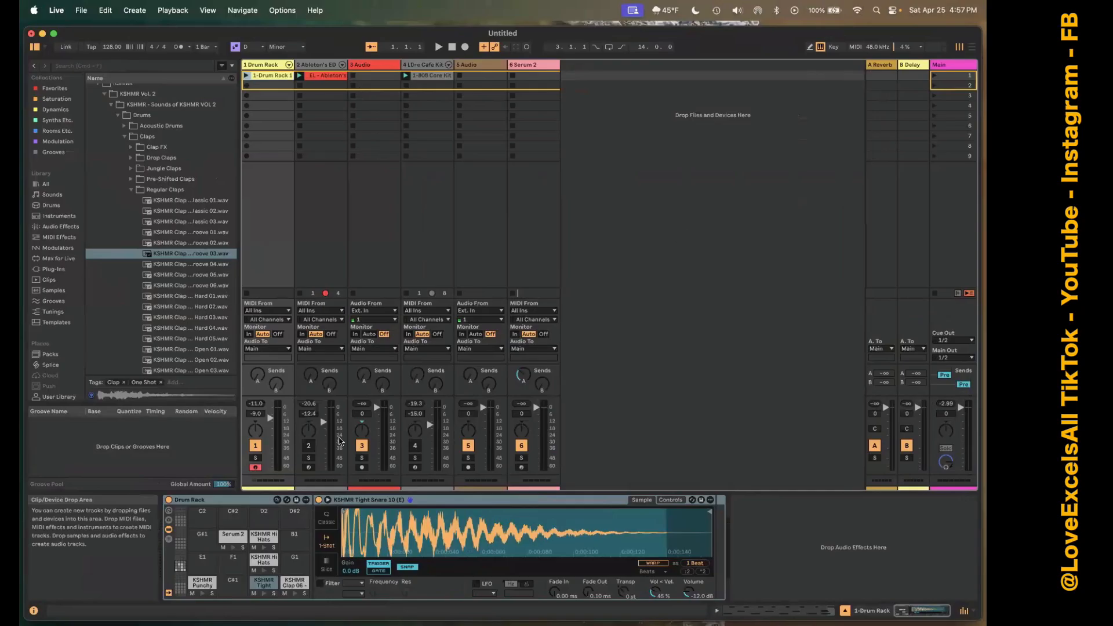
key(ctrl+Up)
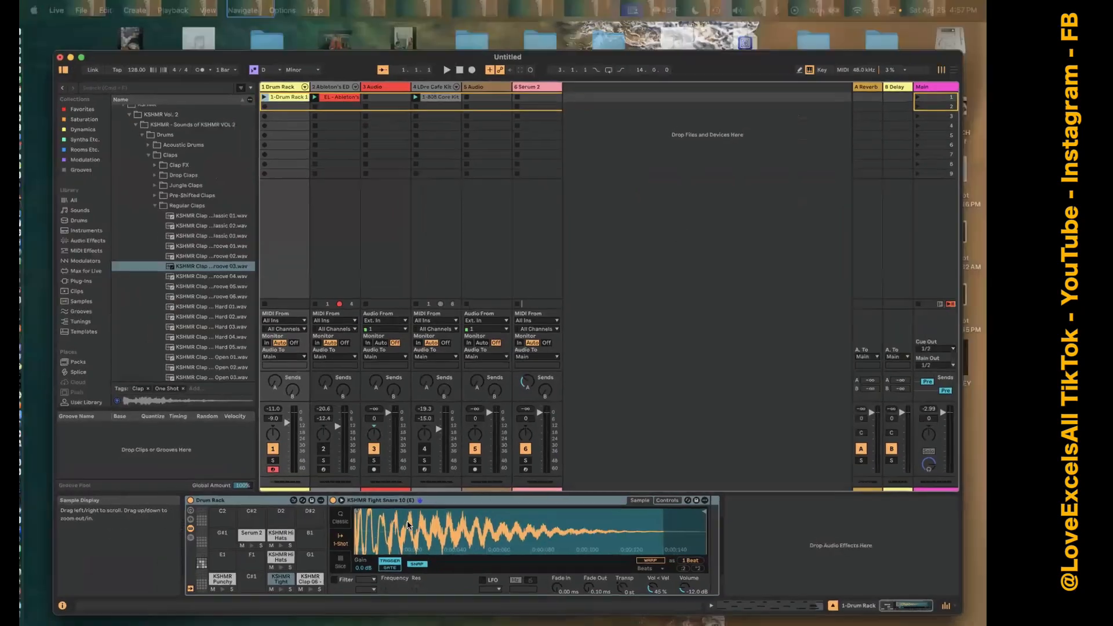
click(408, 525)
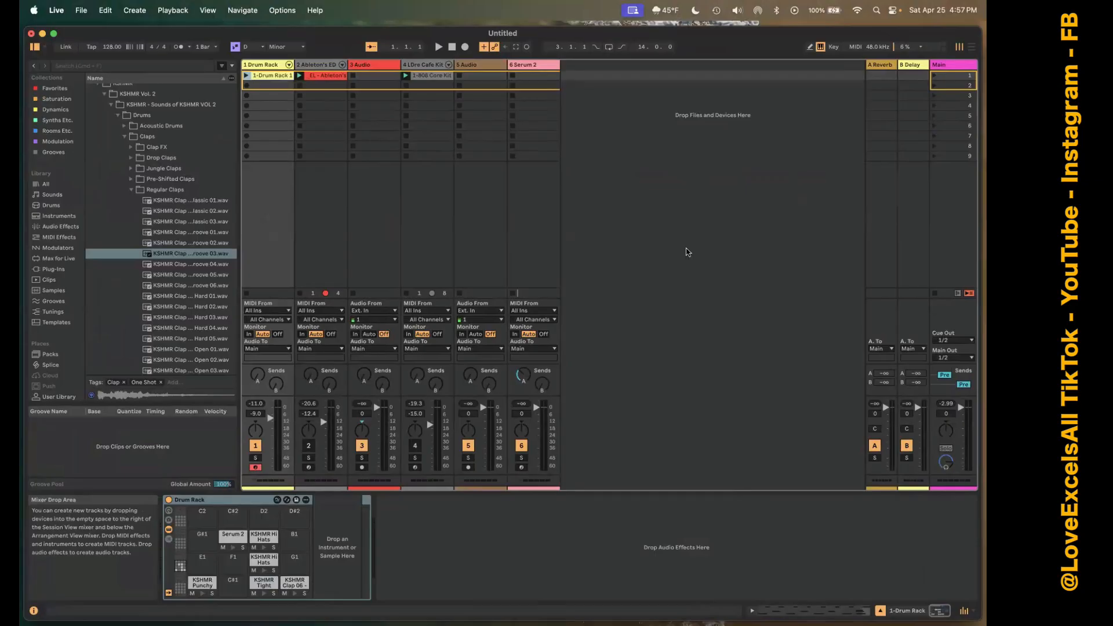
key(ctrl+Up)
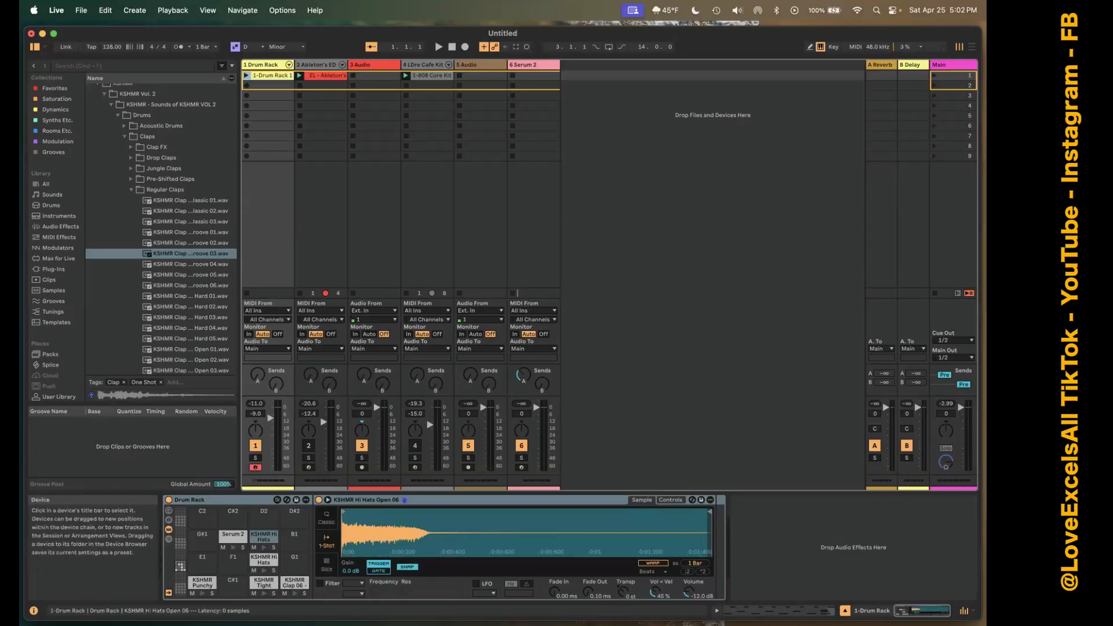
key(ctrl+Up)
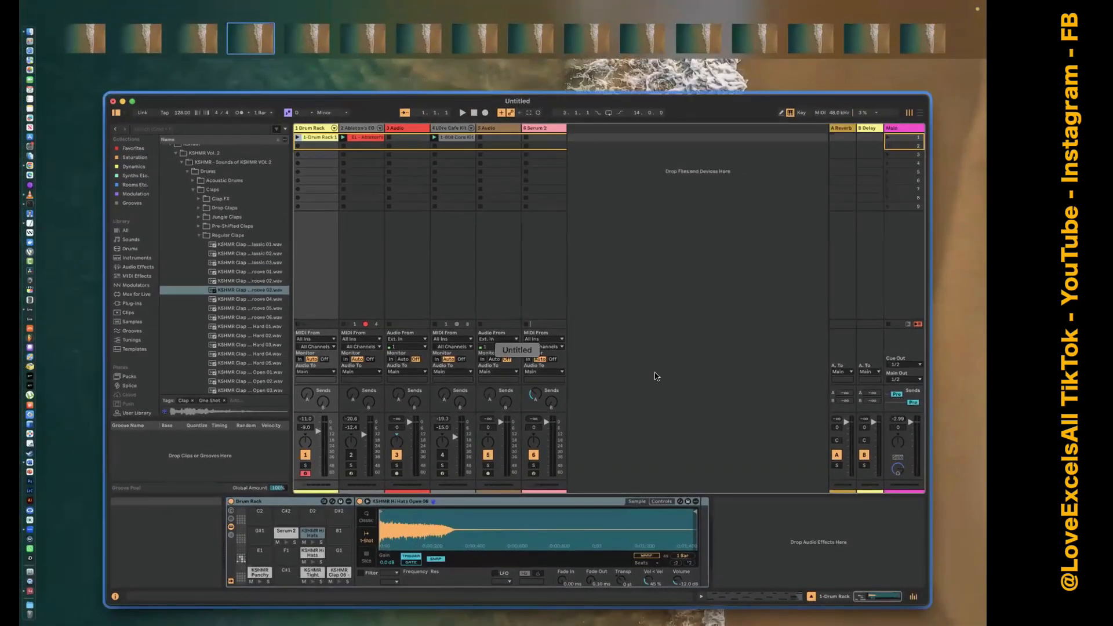
click(655, 377)
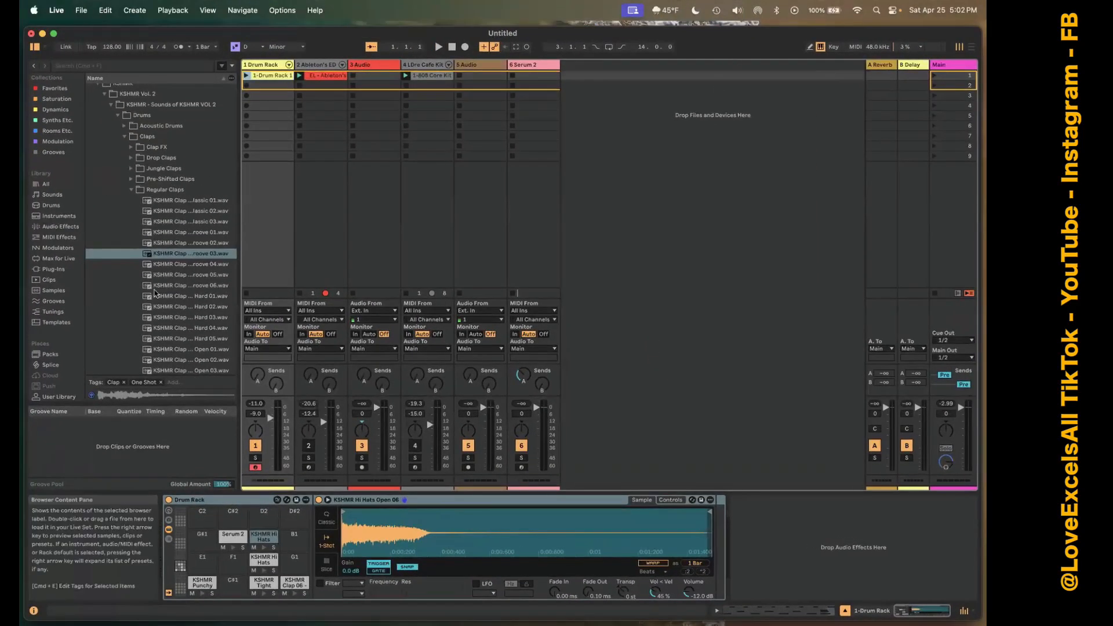
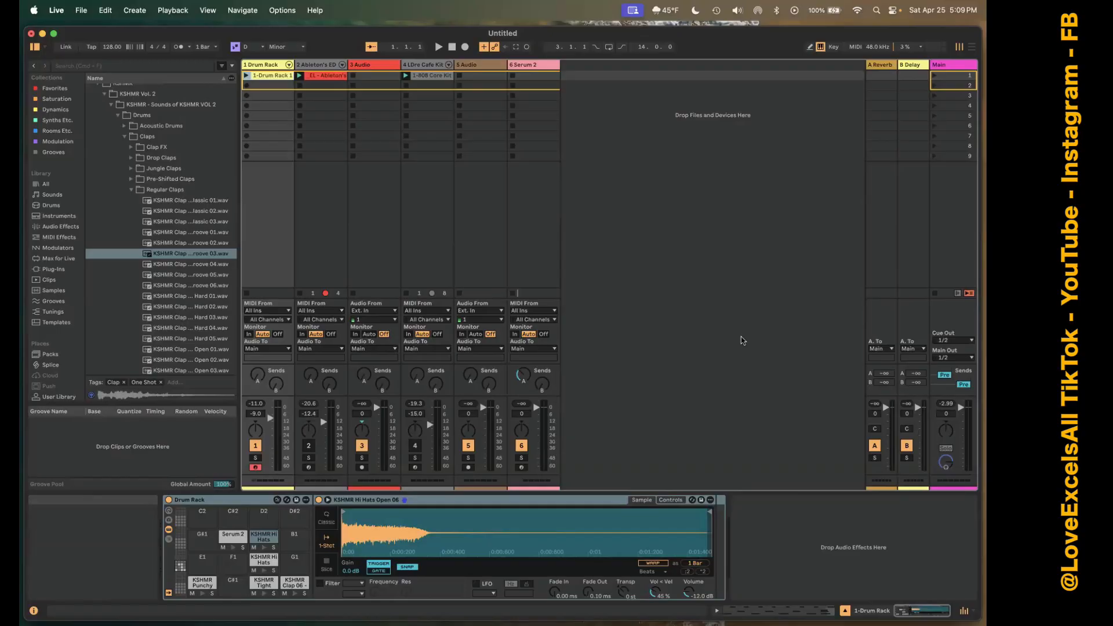
Close the untitled Live set without saving it and delete its temporary project files.
click(792, 534)
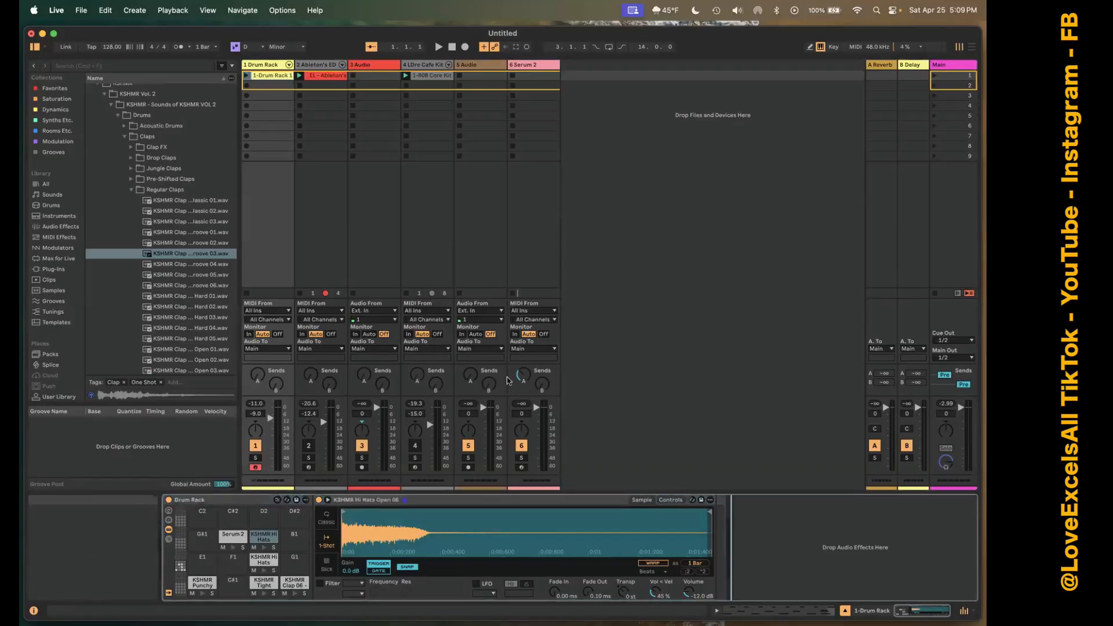
key(ctrl+Right)
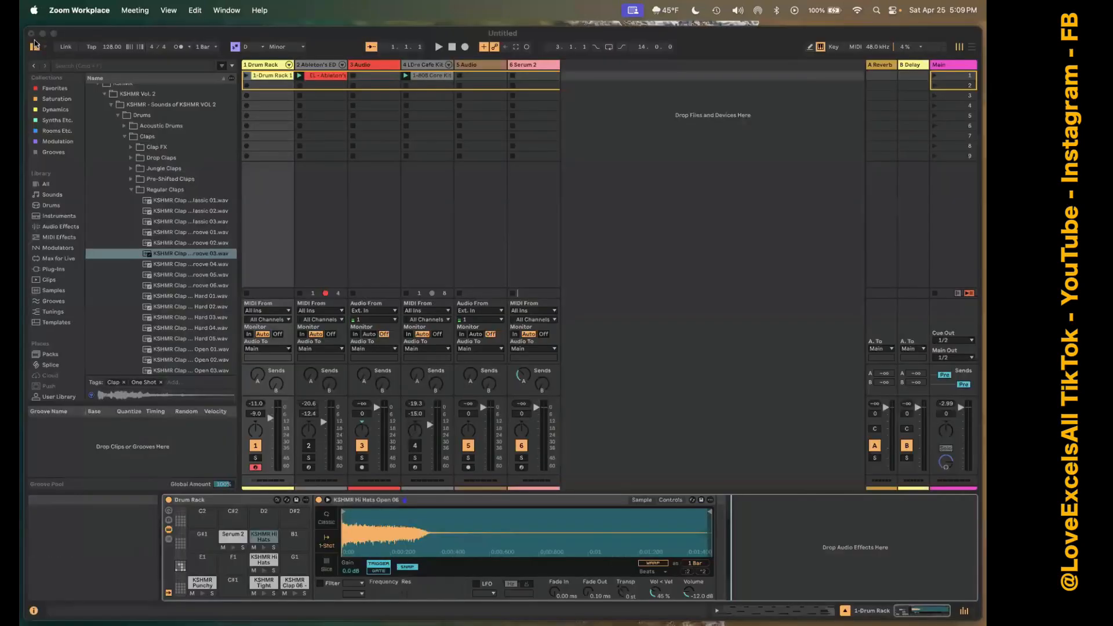
click(31, 34)
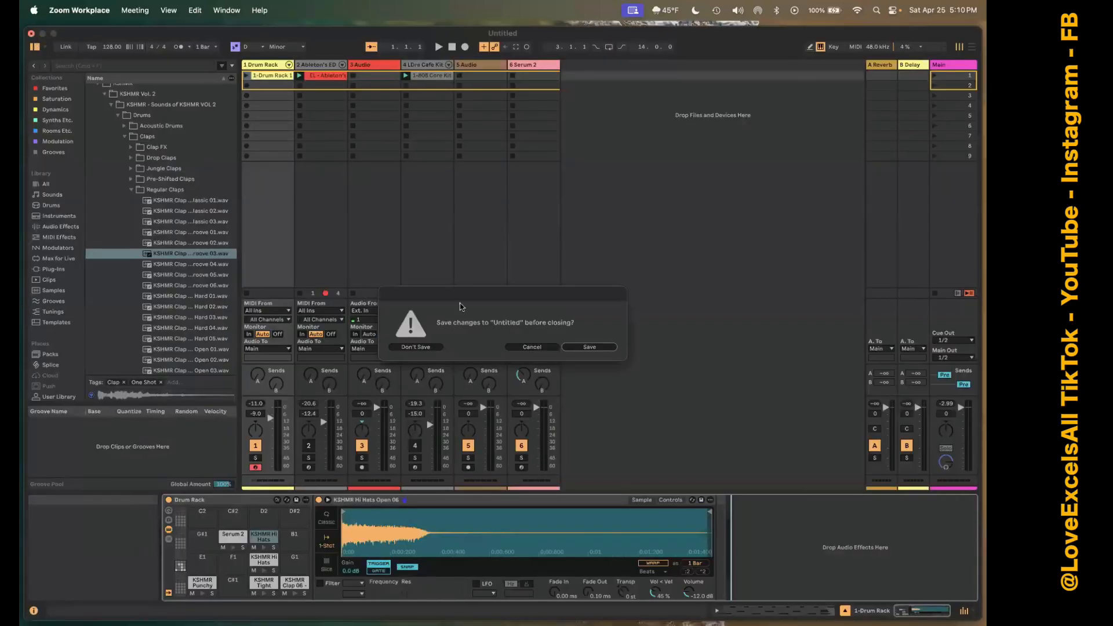
click(419, 346)
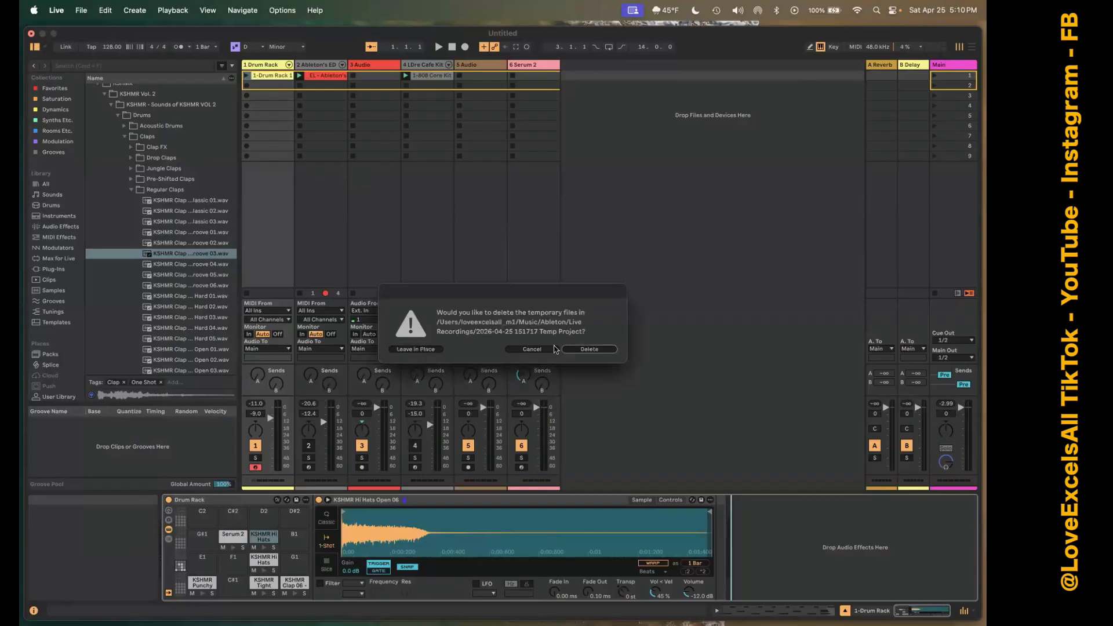
click(589, 349)
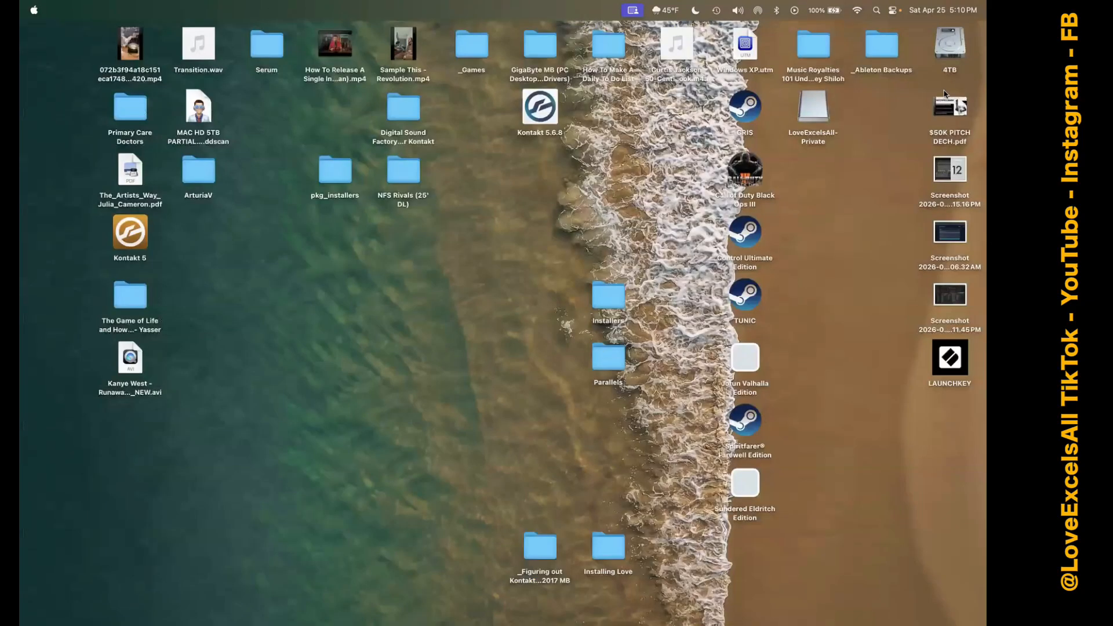
Open the 4TB drive in Finder and go to the Garden folder inside Documents, ____Biz Plan, _2026.
double_click(947, 47)
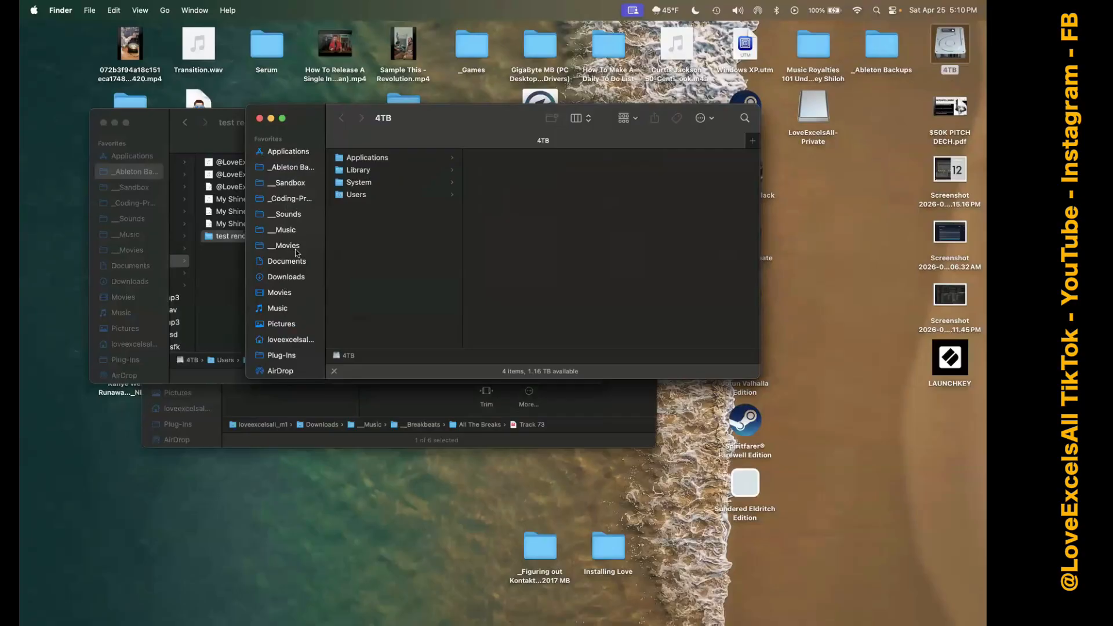
click(297, 264)
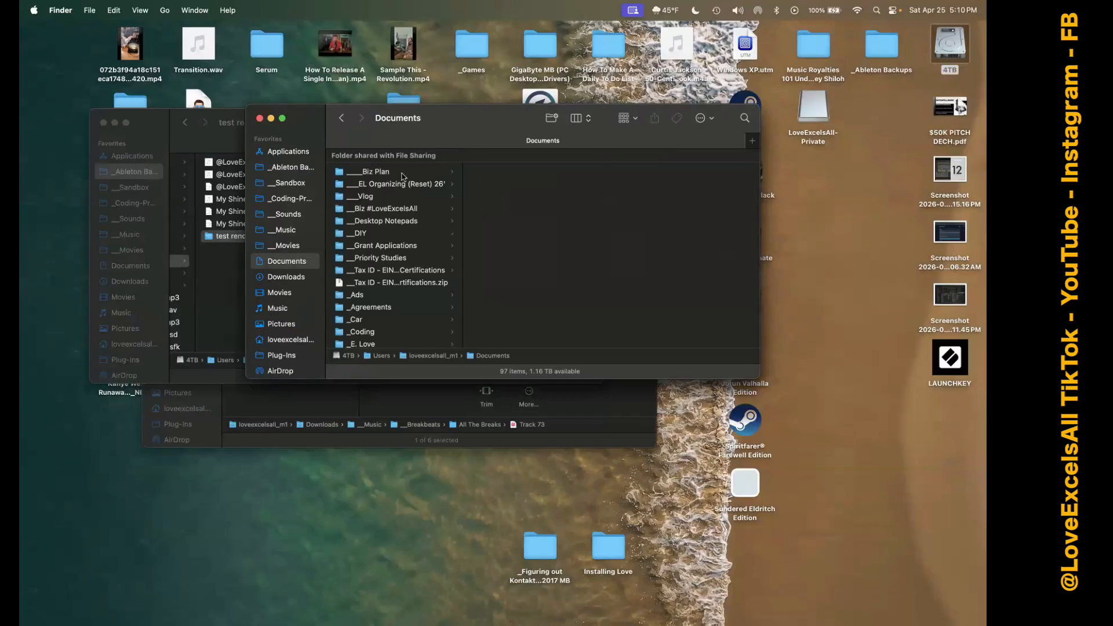
click(403, 173)
click(498, 308)
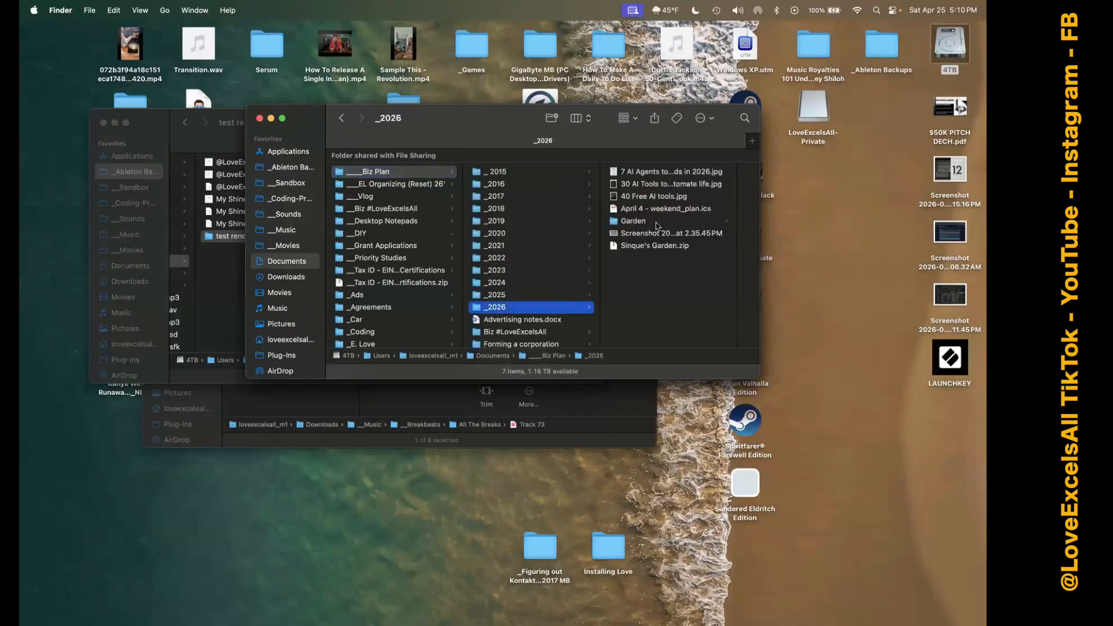
click(665, 223)
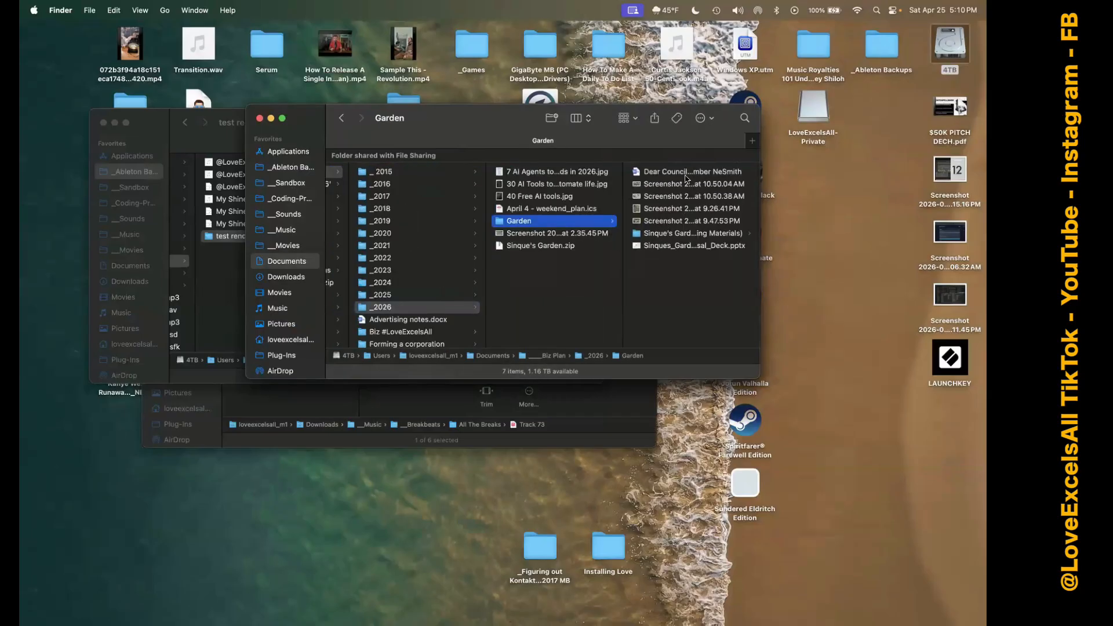
Preview the screenshots stored in the Garden folder one after another.
click(684, 185)
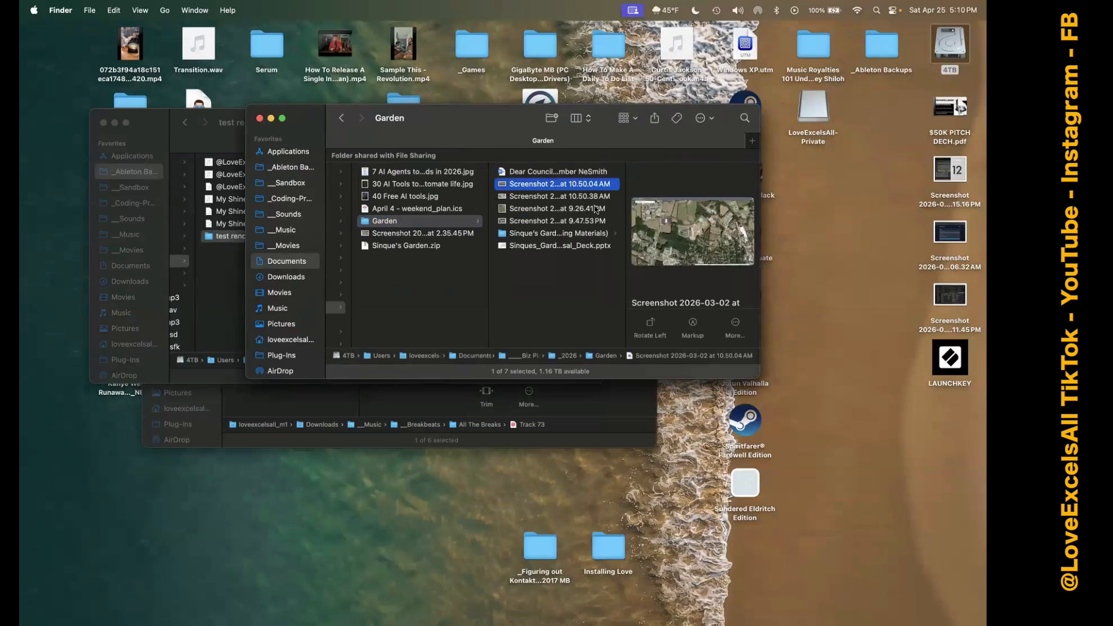
key(Down)
key(Down)
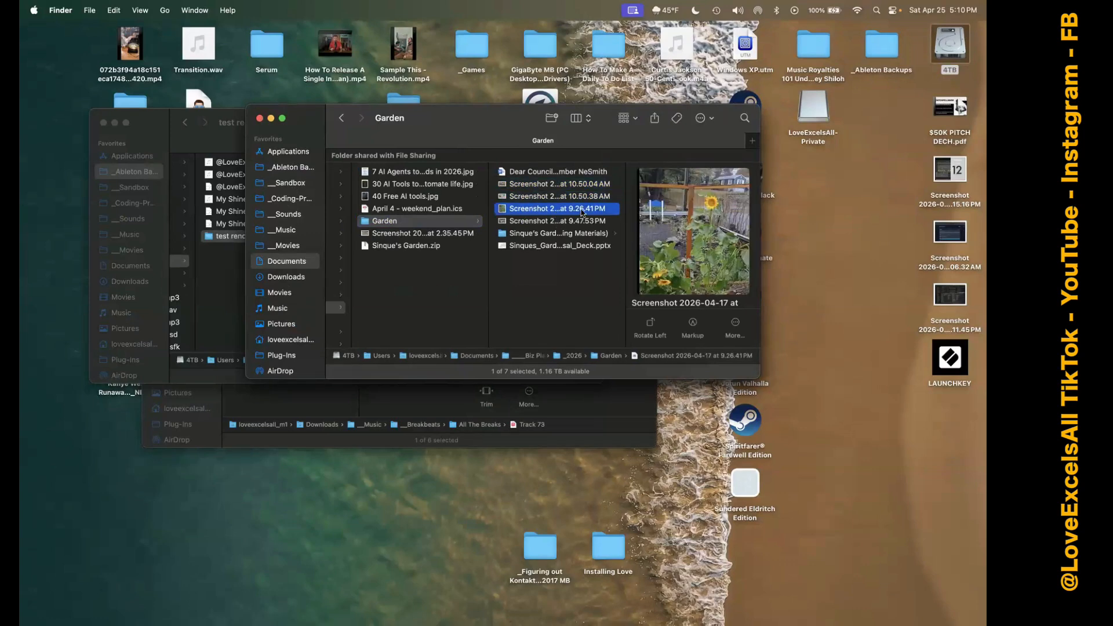
click(578, 221)
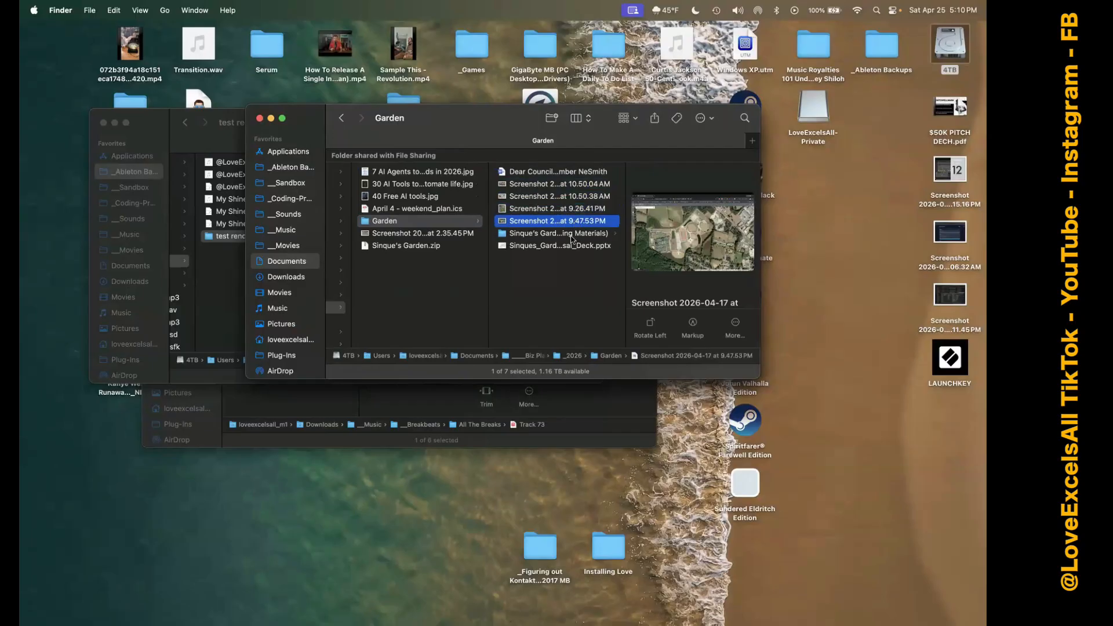
In the founding materials' photos and press folder, select all files except 20250615_131824.mp4, 20251013_143134.mp4 and 20251013_143722.mp4.
click(572, 234)
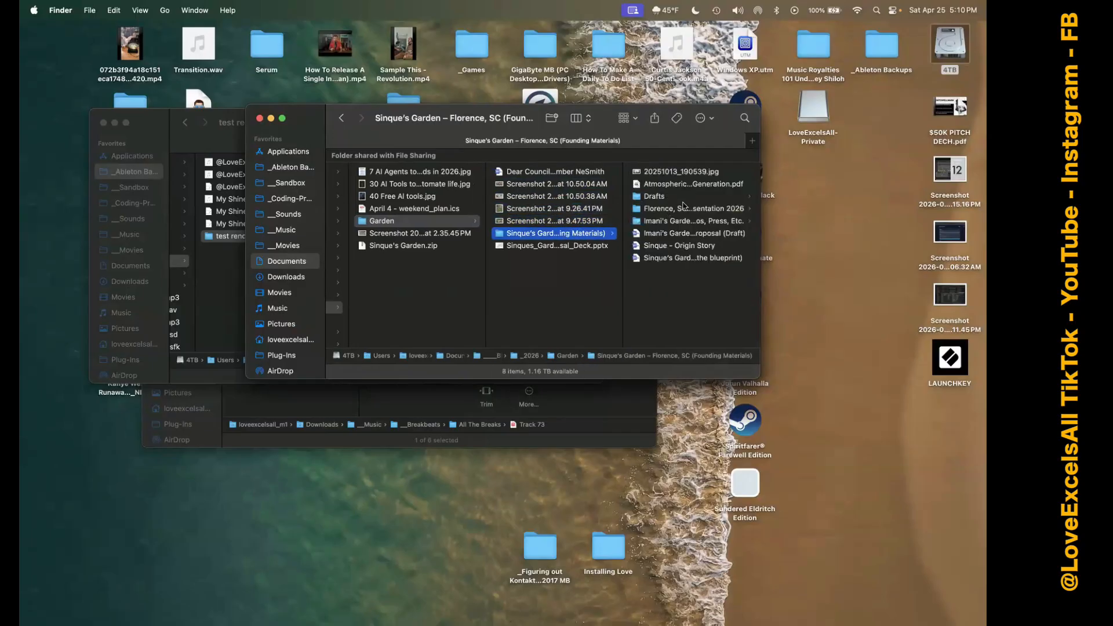
click(669, 221)
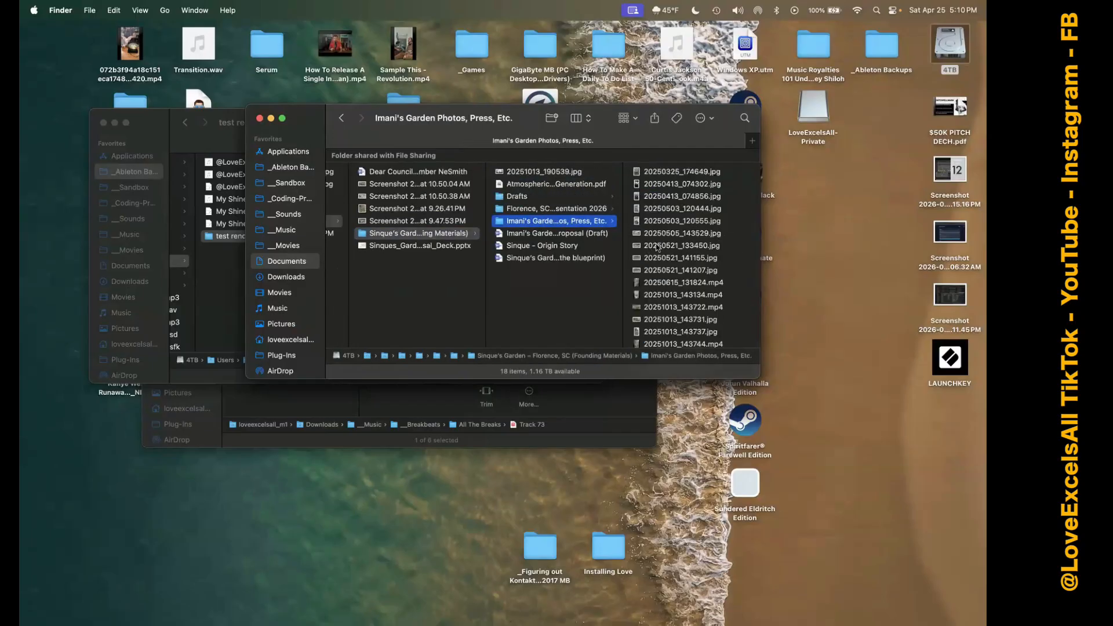
click(680, 171)
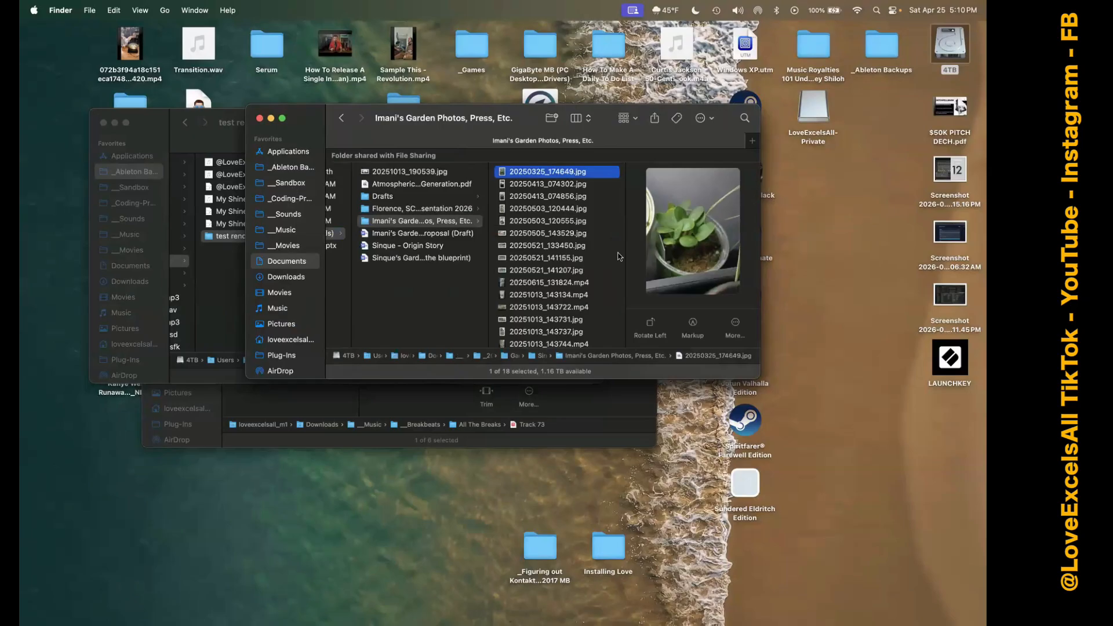
scroll(594, 308, down, 3)
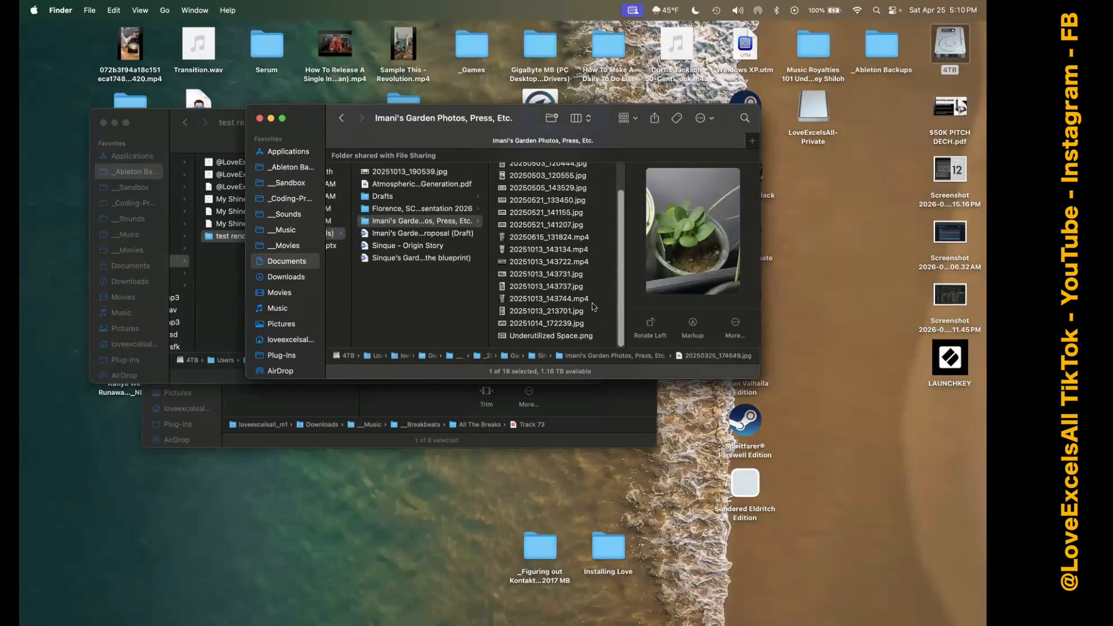
shift+click(578, 338)
super+click(582, 237)
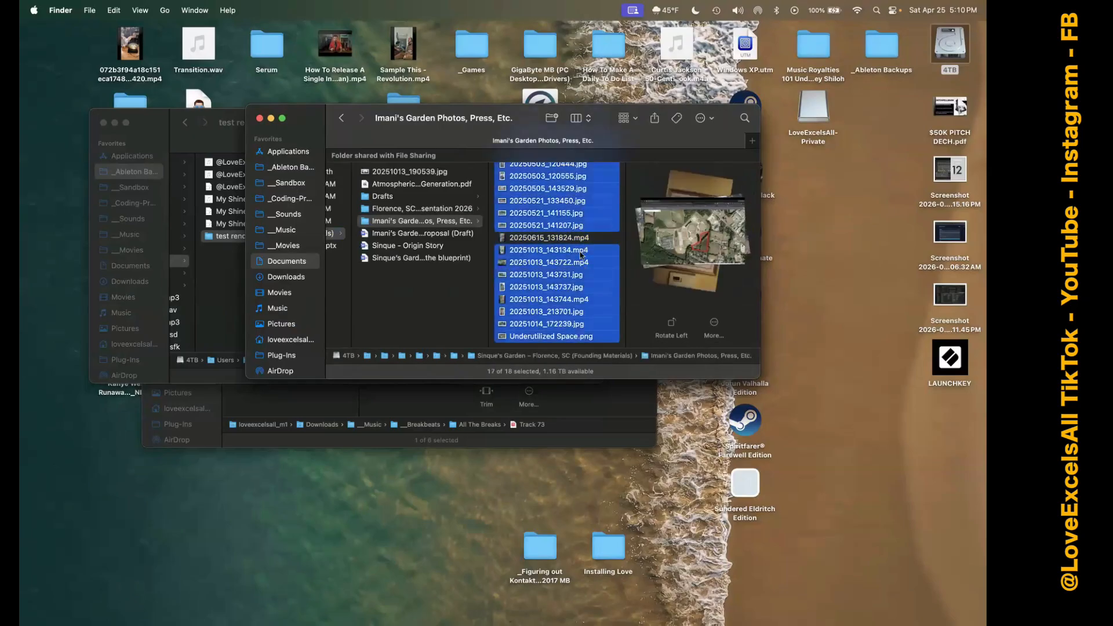
super+click(579, 250)
super+click(579, 262)
scroll(579, 212, up, 2)
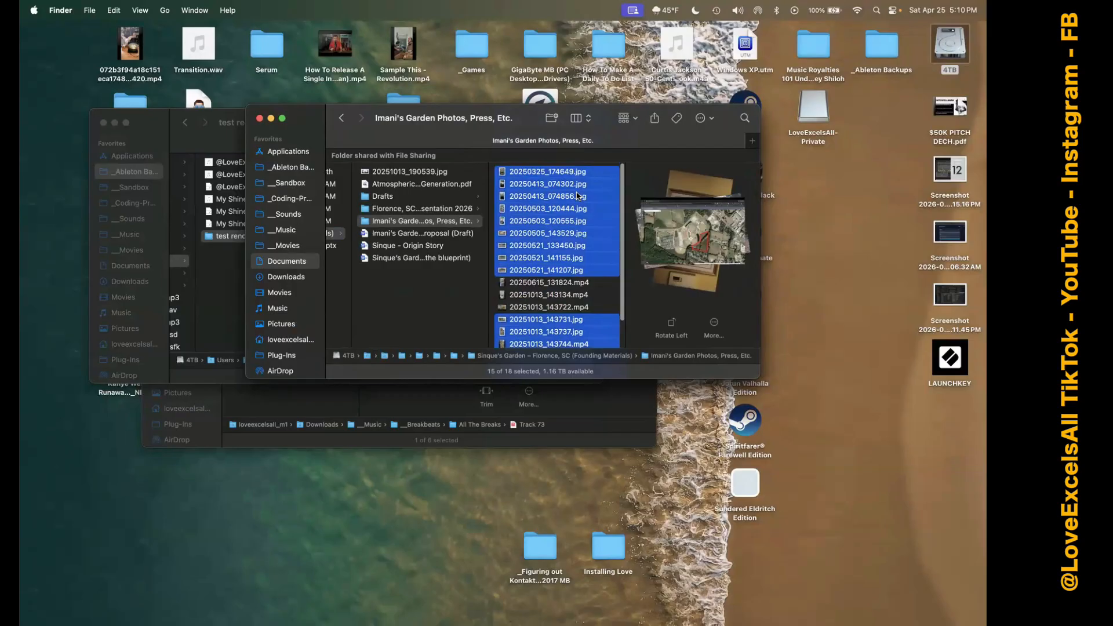
Remove 20251013_143744.mp4 from the selection and open the remaining selected images in Preview.
right_click(565, 228)
mouse_move(707, 255)
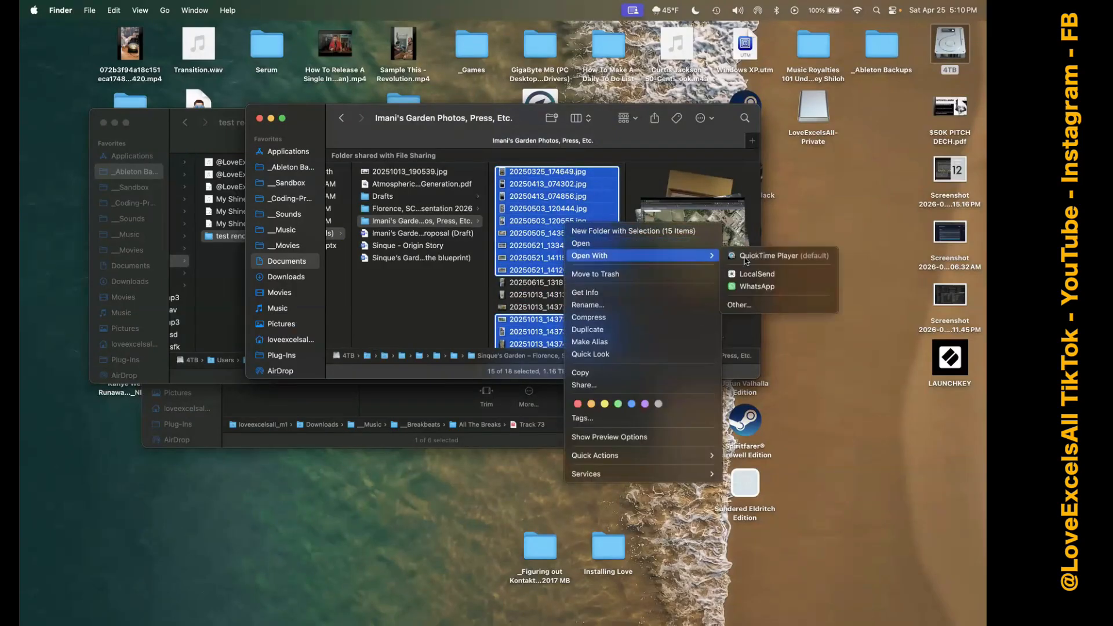
click(586, 201)
scroll(585, 234, down, 4)
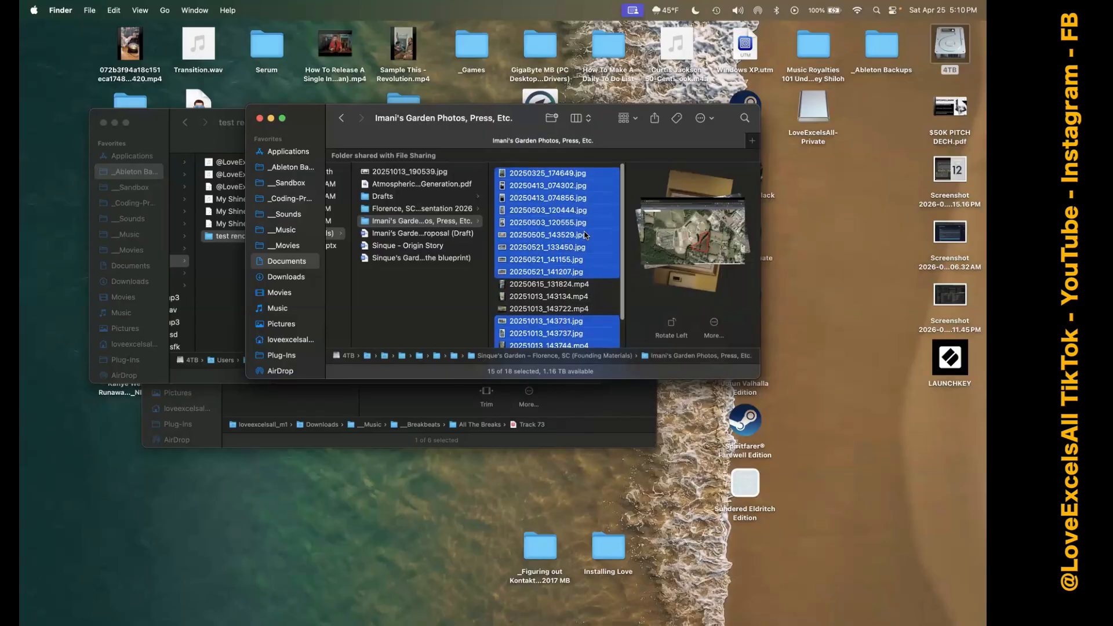
super+click(578, 302)
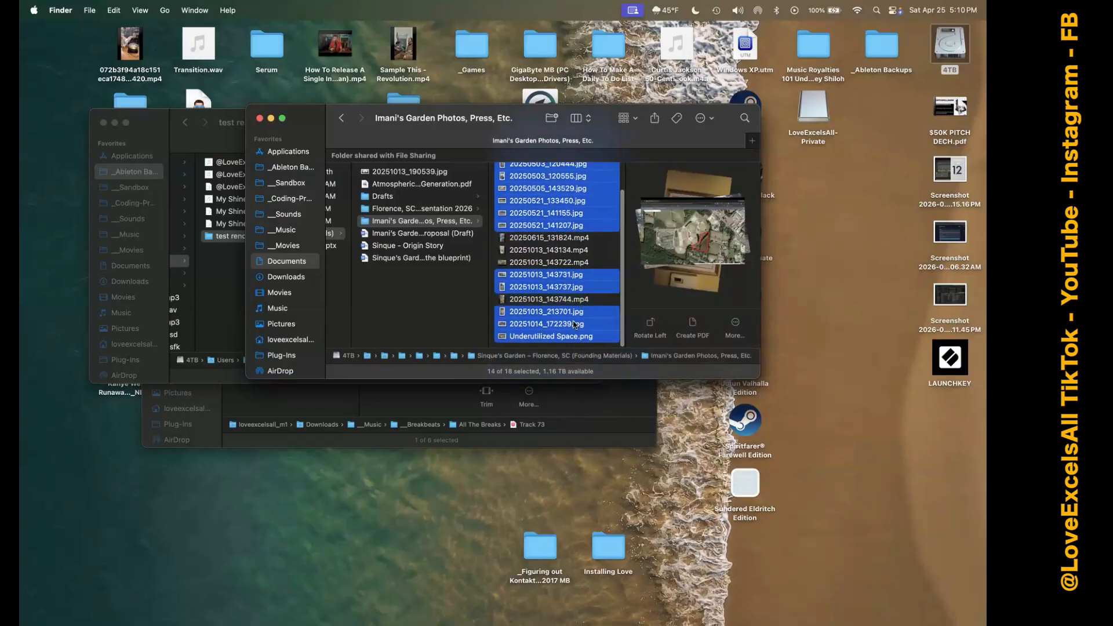
right_click(572, 325)
mouse_move(714, 356)
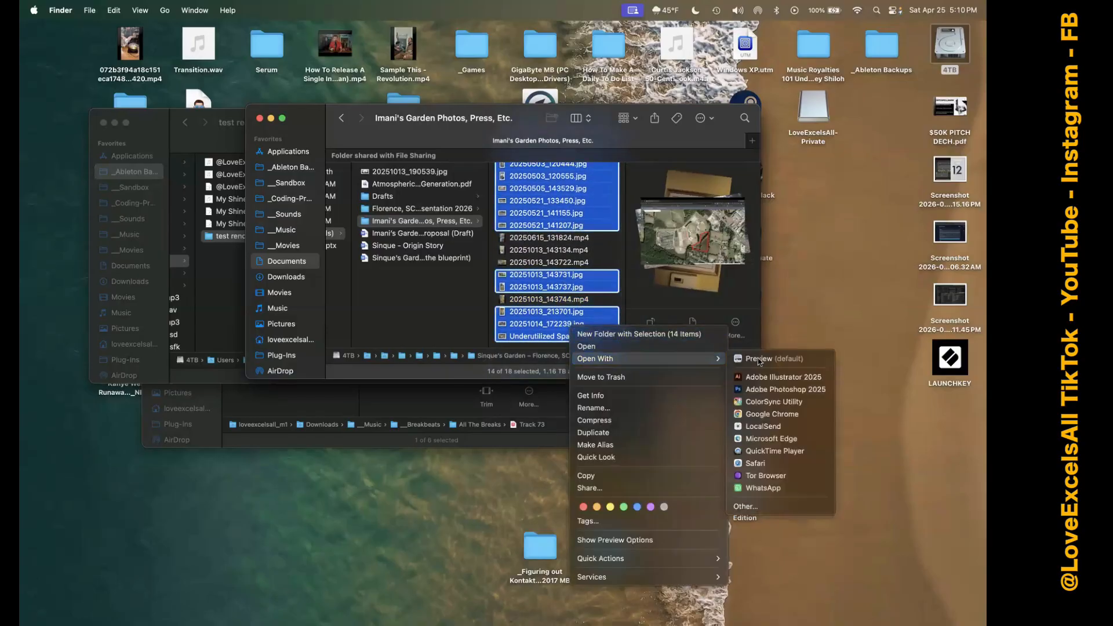
click(765, 358)
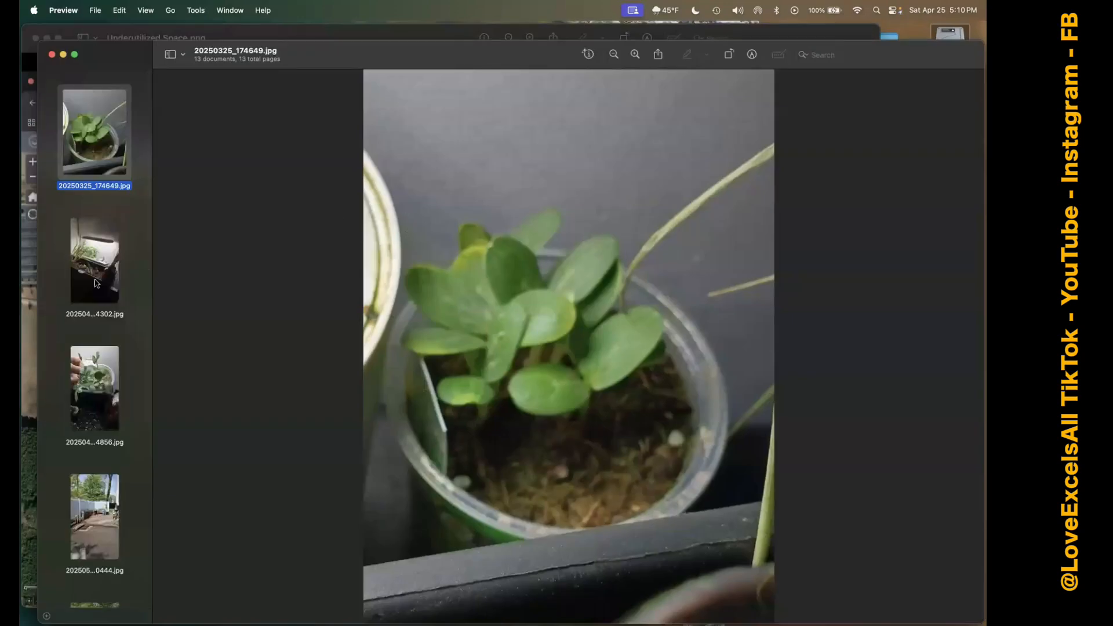
View the indoor planter photo 20250413_074302.jpg and the garden construction photos 20250521_133450.jpg, 20250521_141155.jpg and 20250521_141207.jpg.
click(96, 284)
scroll(99, 348, down, 5)
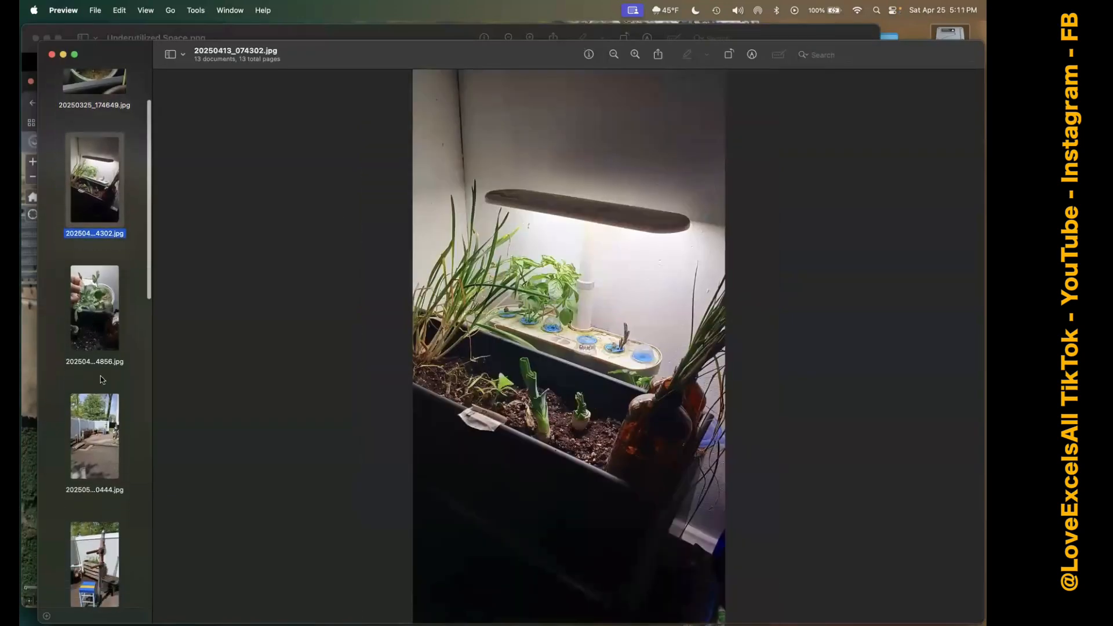
scroll(101, 380, down, 5)
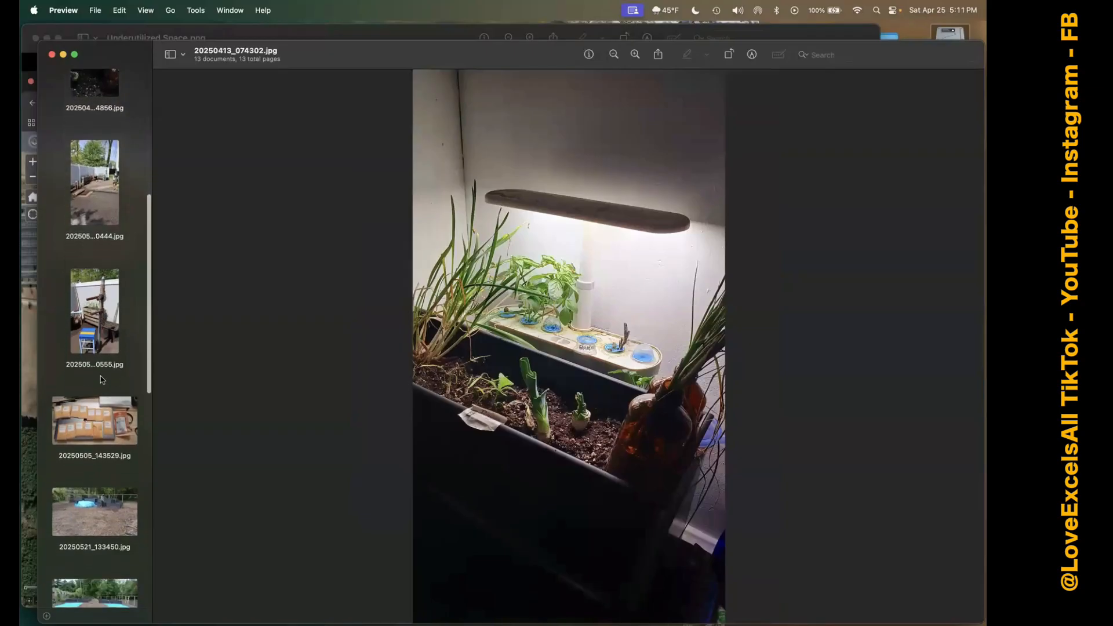
click(102, 412)
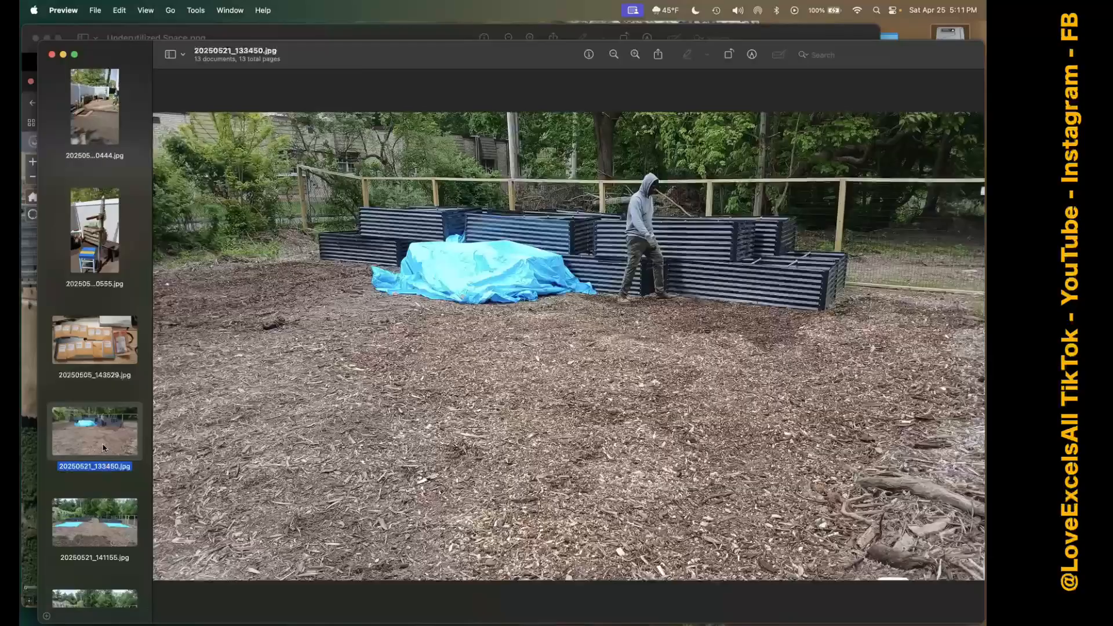
scroll(104, 447, down, 4)
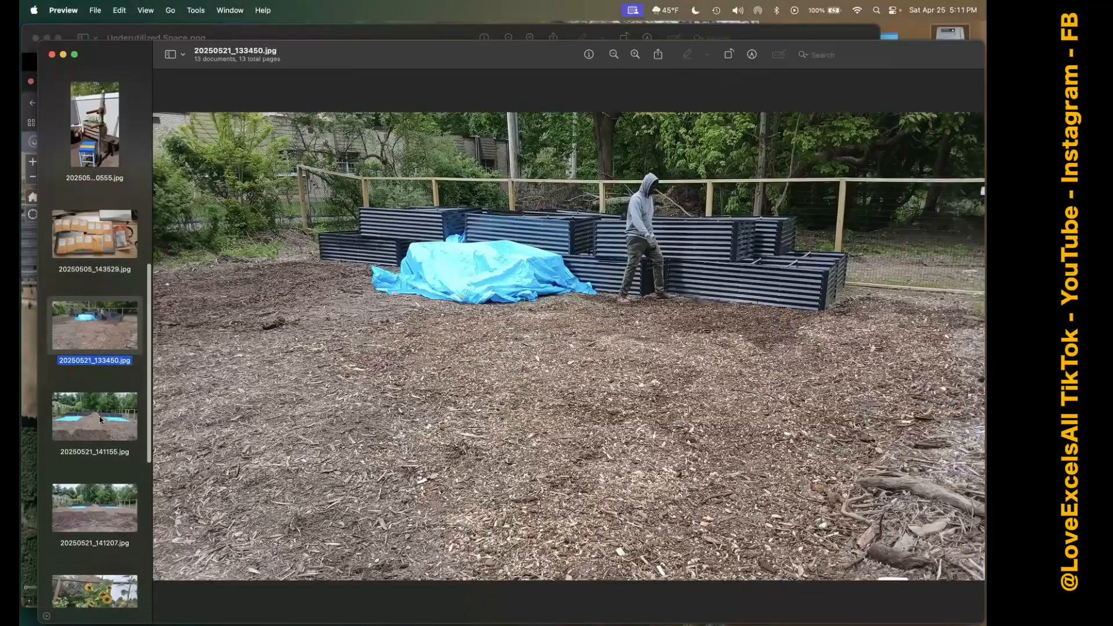
click(100, 418)
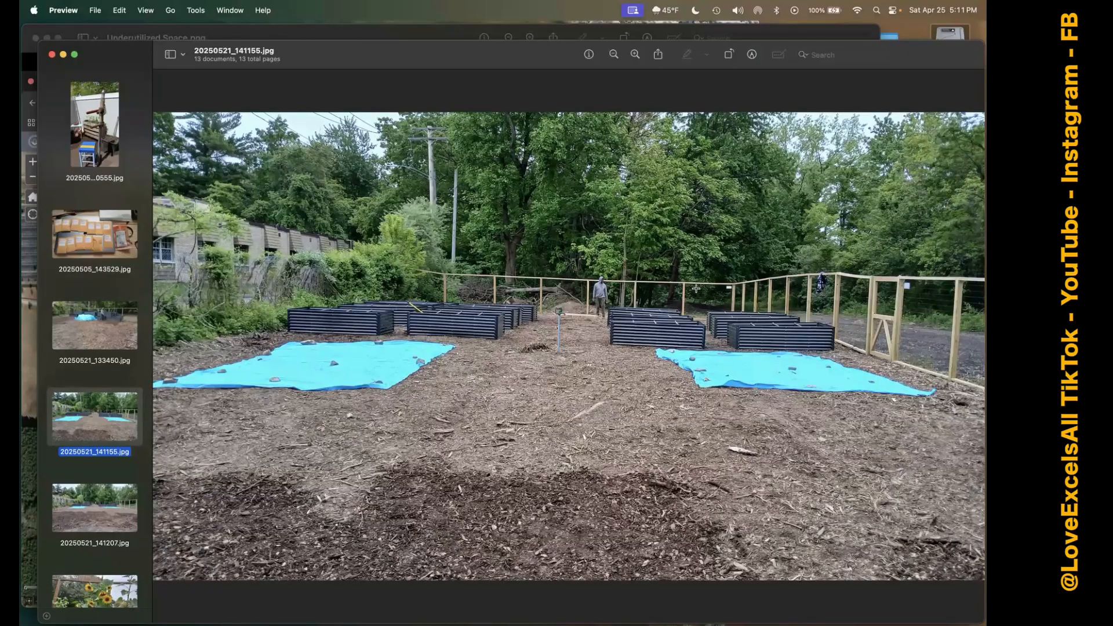
click(125, 509)
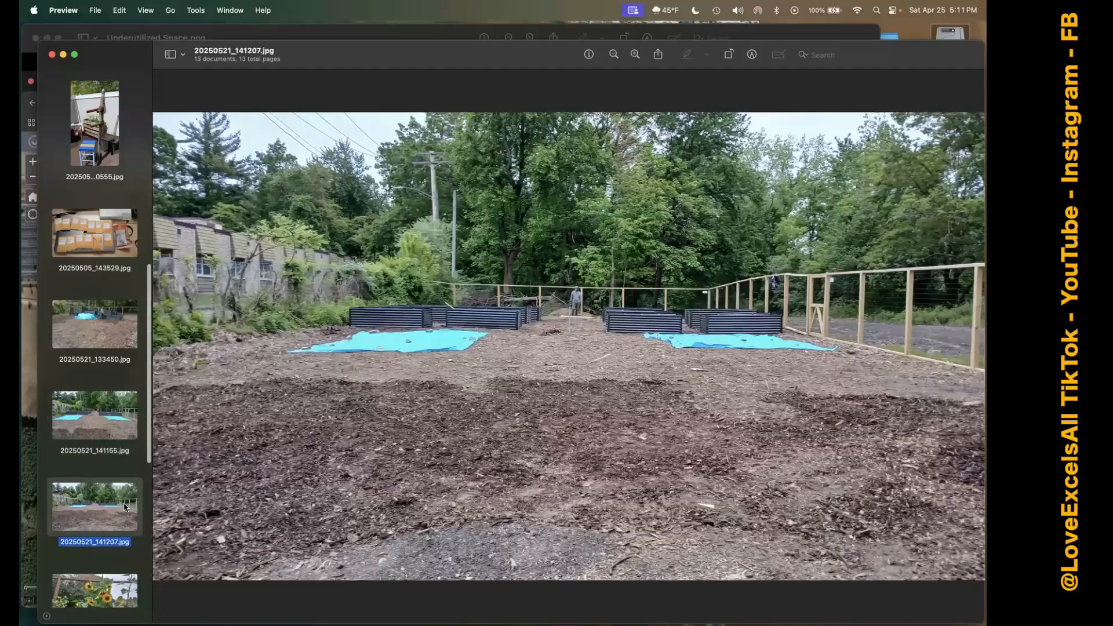
View the sunflower photos 20251013_143731.jpg and 20251013_143737.jpg.
scroll(126, 509, down, 3)
scroll(145, 515, down, 5)
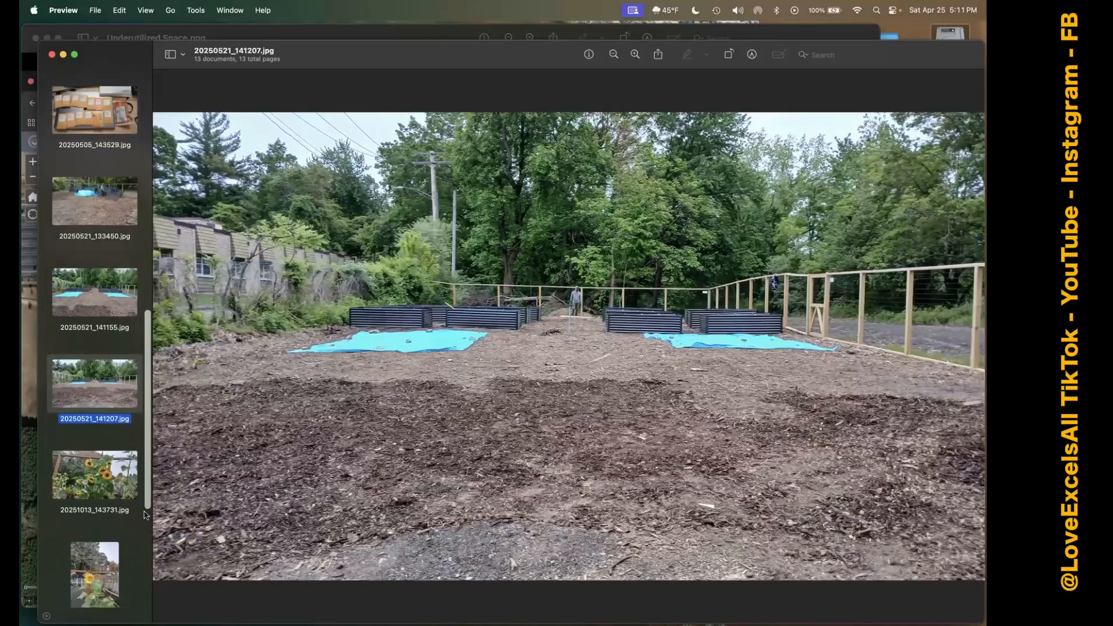
click(118, 377)
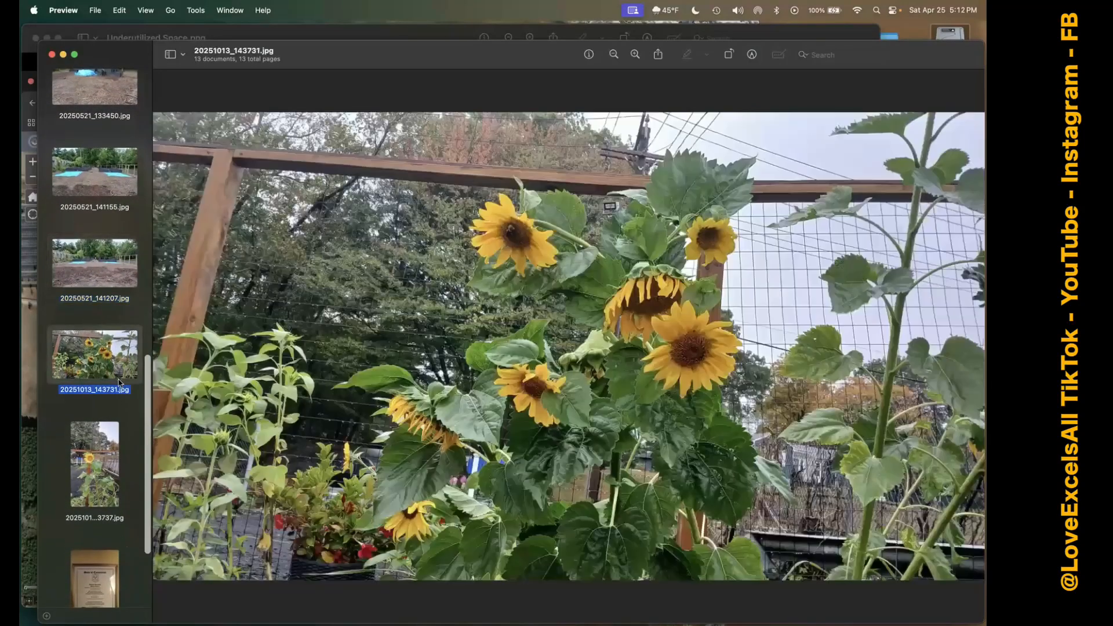
click(95, 453)
scroll(96, 456, down, 3)
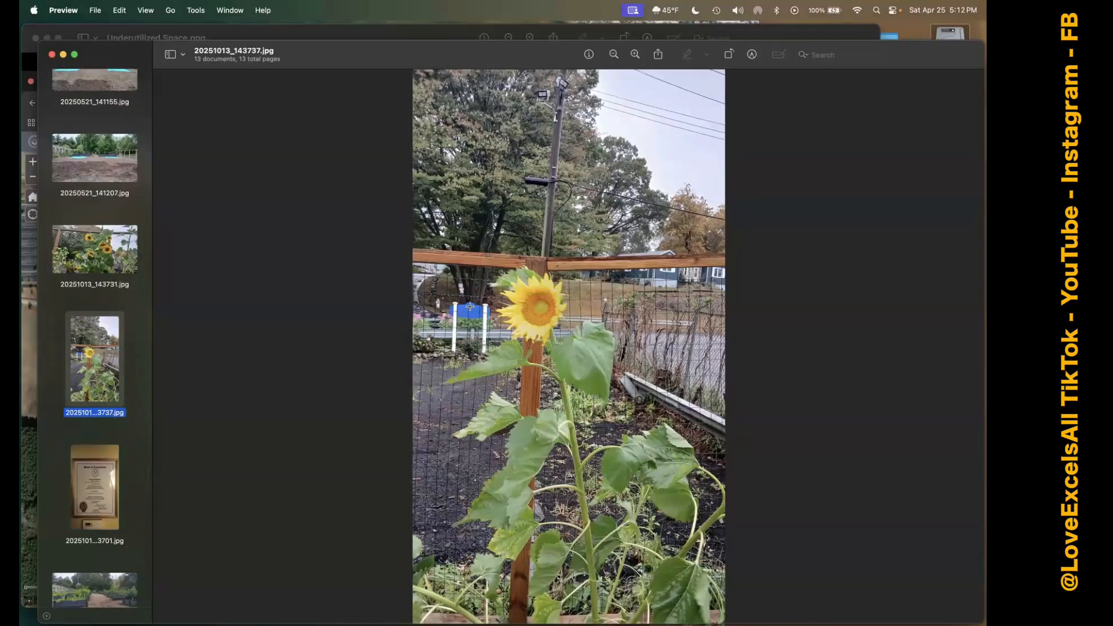
View the framed State of Connecticut citation in 20251013_213701.jpg and the planted raised beds in 20251014_172239.jpg.
click(95, 490)
scroll(491, 390, down, 5)
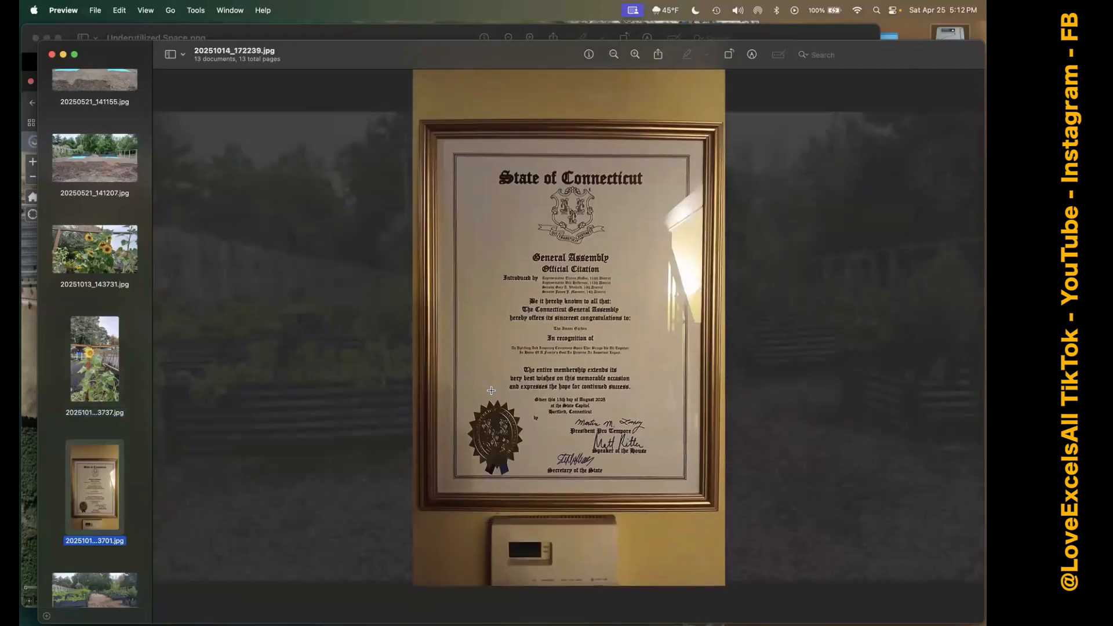
scroll(491, 390, down, 3)
scroll(406, 387, up, 6)
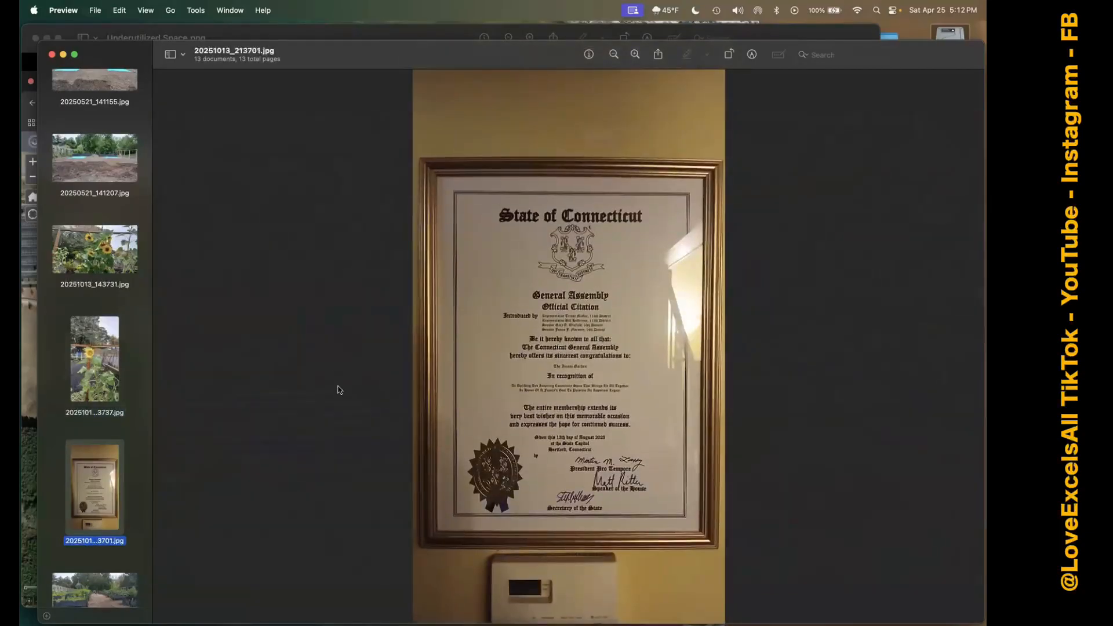
scroll(97, 474, down, 2)
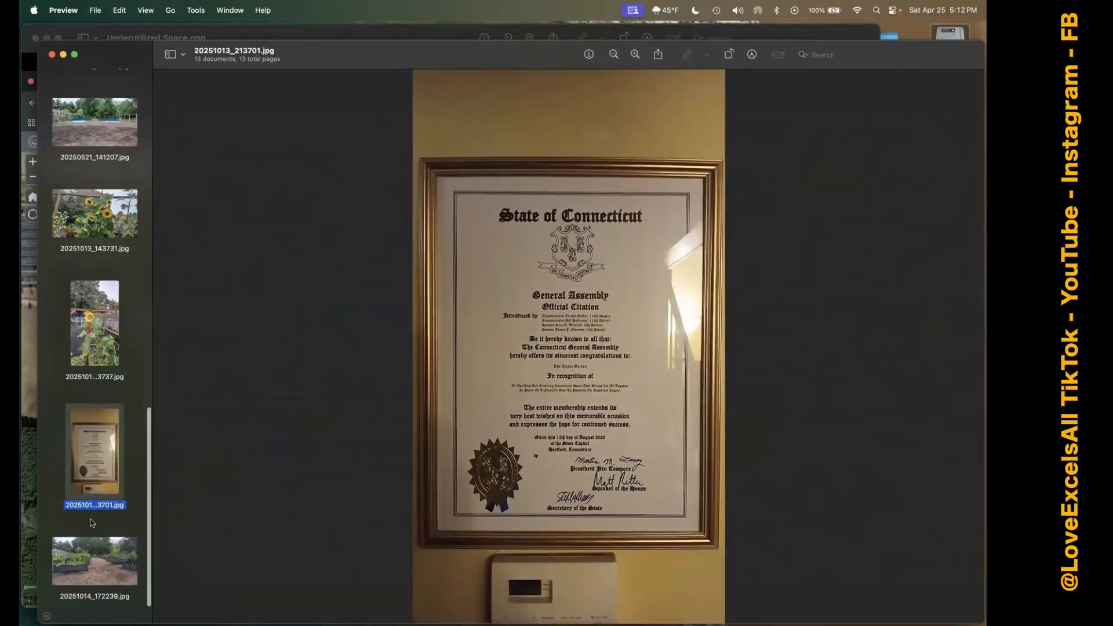
super+click(94, 542)
click(94, 543)
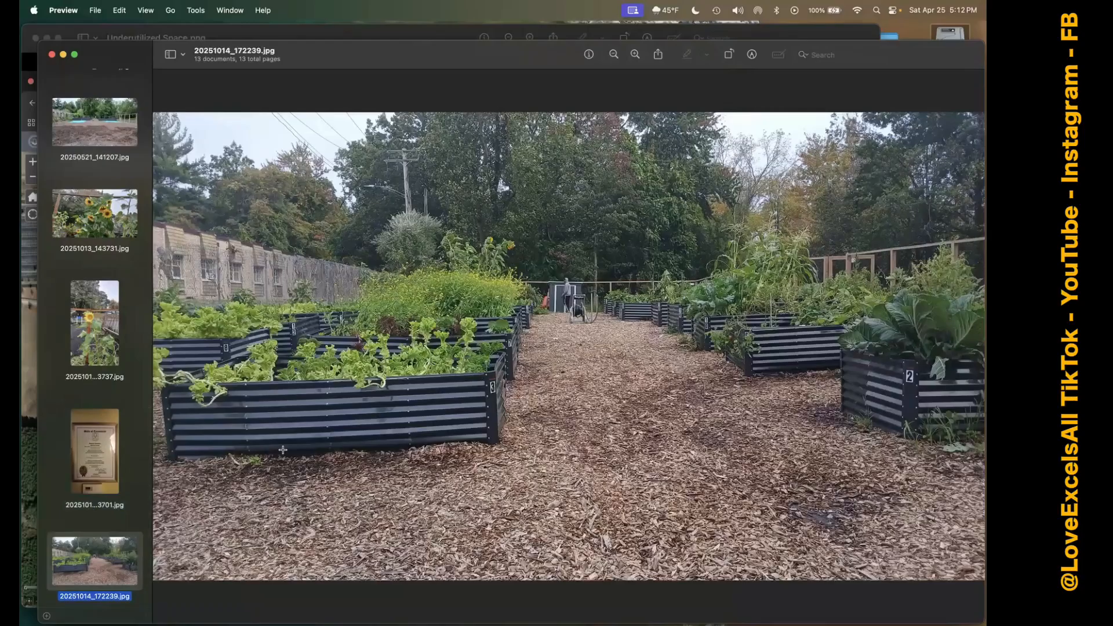